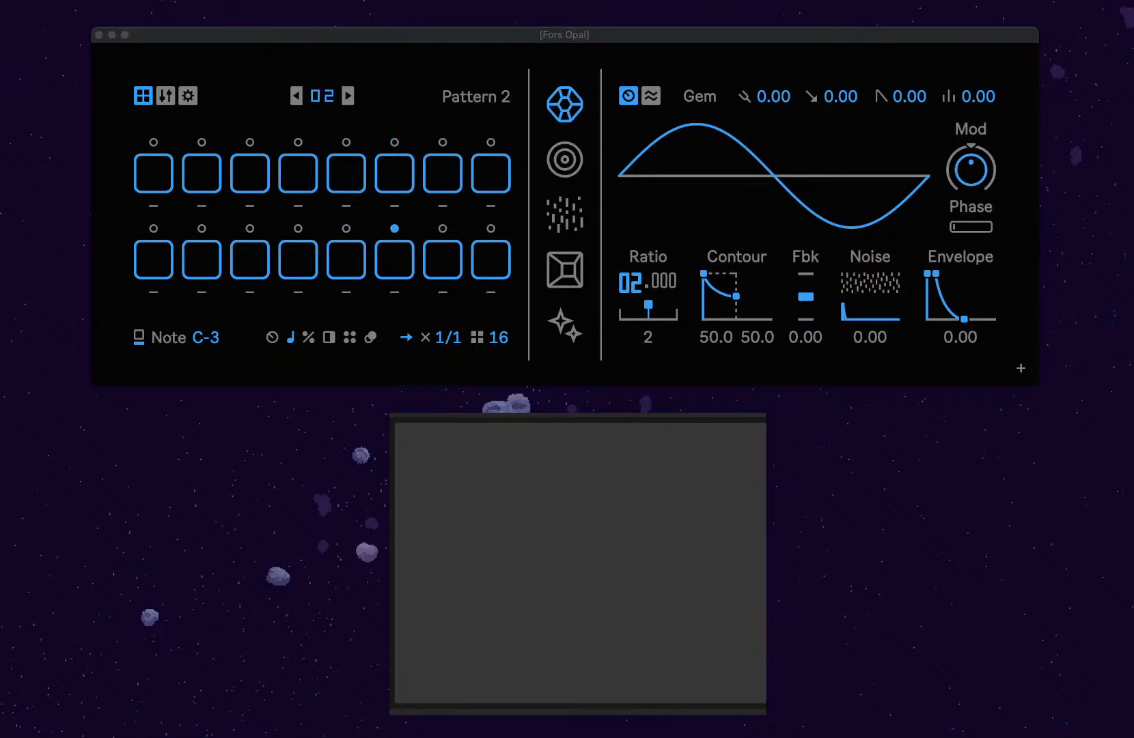
Preview pattern 01 (Strange Sect) and return to the empty pattern 02.
{"action": "left_click", "coordinate": [887, 45]}
{"action": "left_click", "coordinate": [515, 41]}
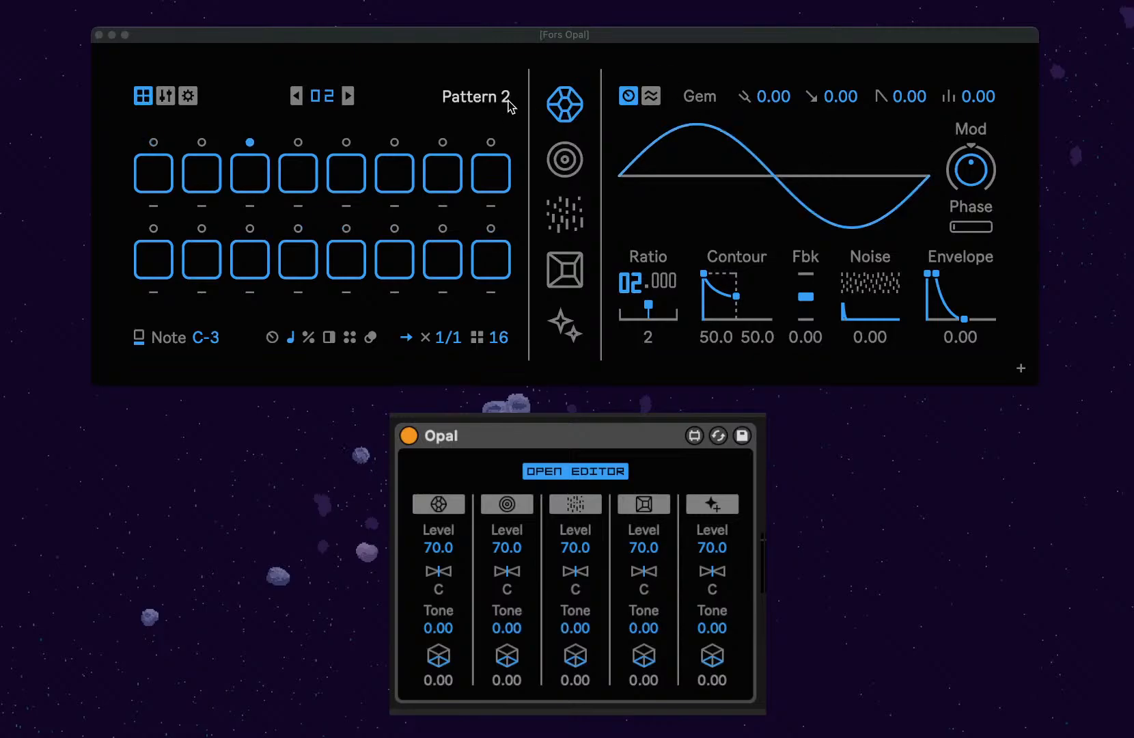
{"action": "left_click", "coordinate": [296, 96]}
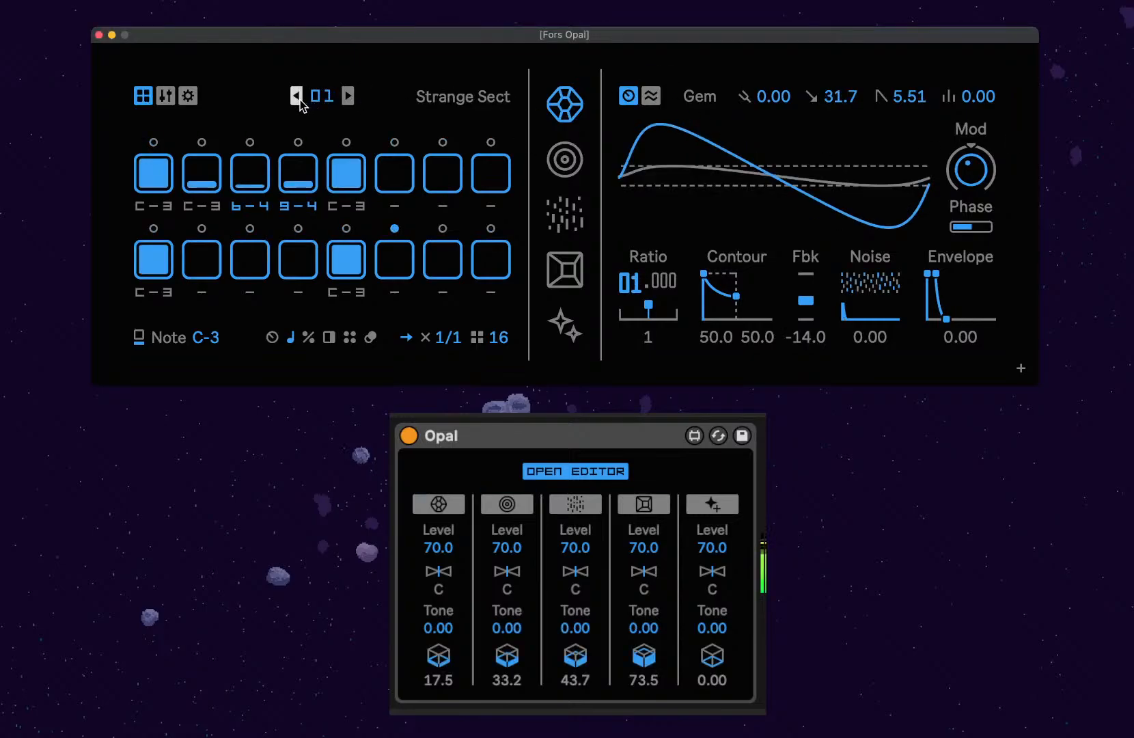
{"action": "left_click", "coordinate": [348, 95]}
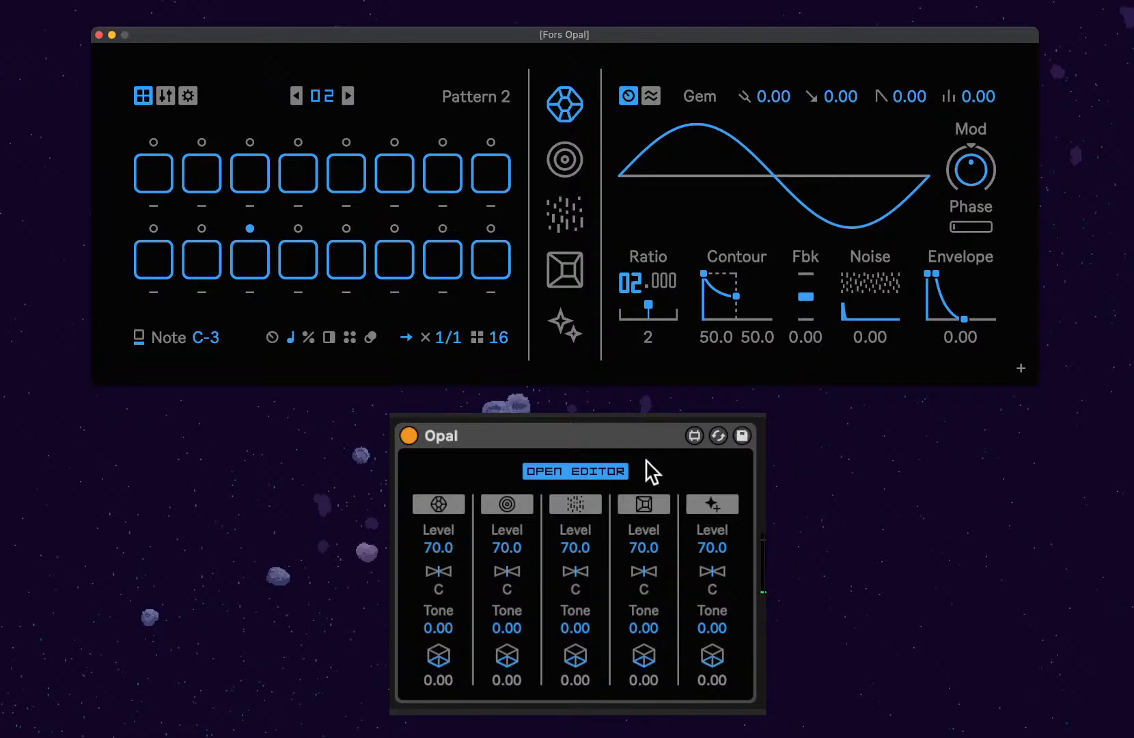
{"action": "left_click", "coordinate": [552, 471]}
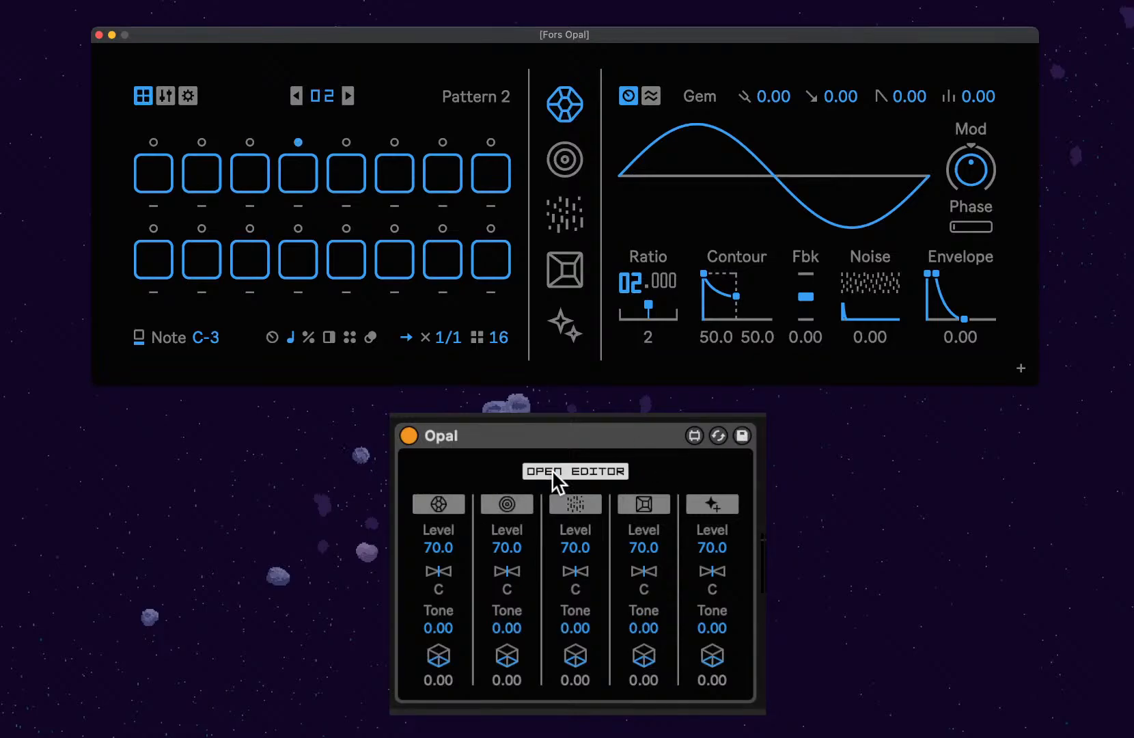
{"action": "left_click", "coordinate": [298, 95]}
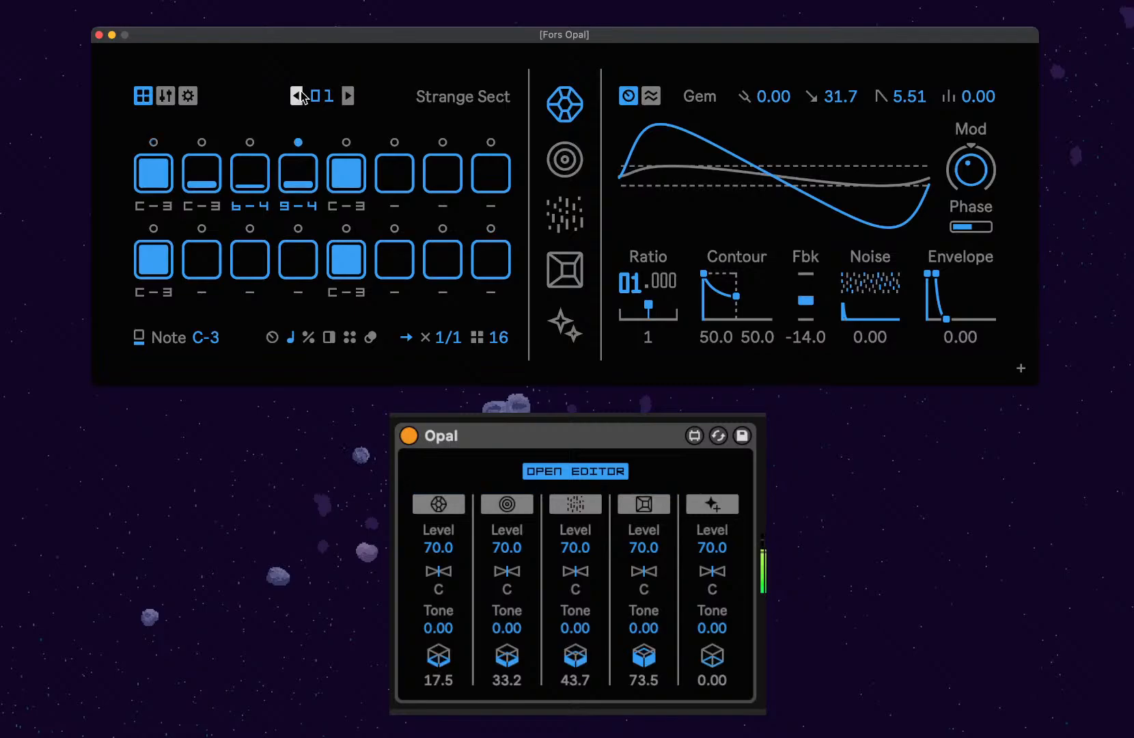
{"action": "left_click", "coordinate": [348, 96]}
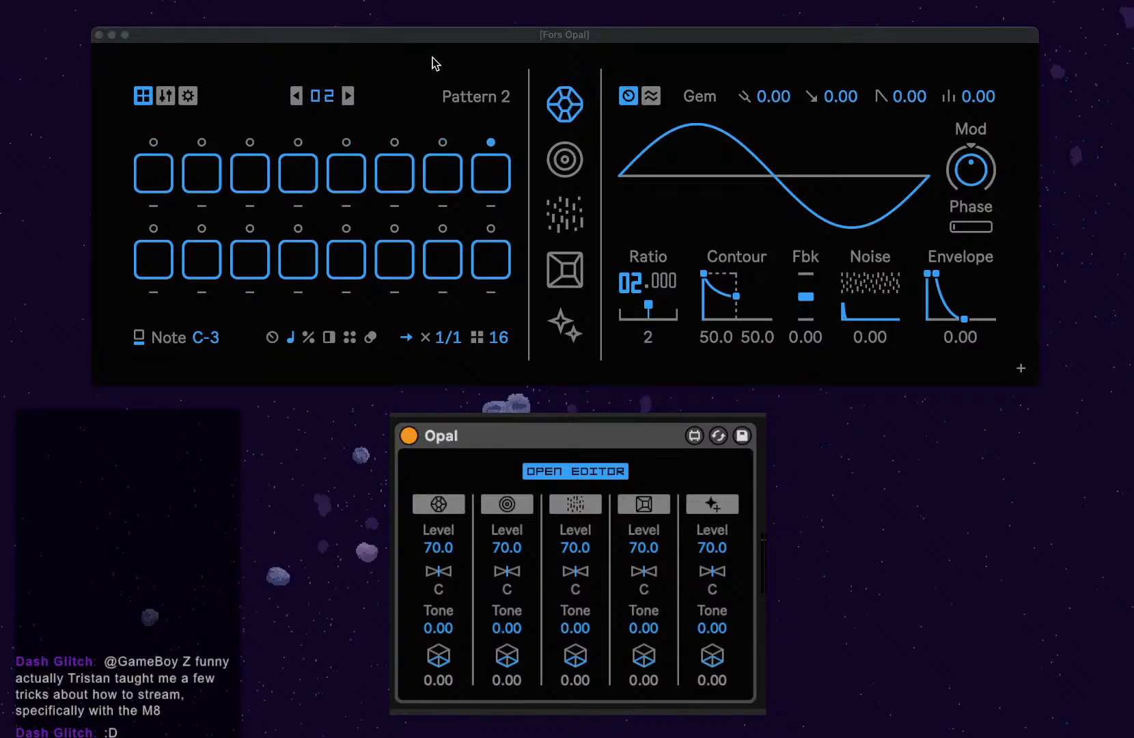
Look through all five instrument pages, including Gem, Dust, the granular sampler and Void Reverb, and end on Gem.
{"action": "left_click", "coordinate": [449, 33]}
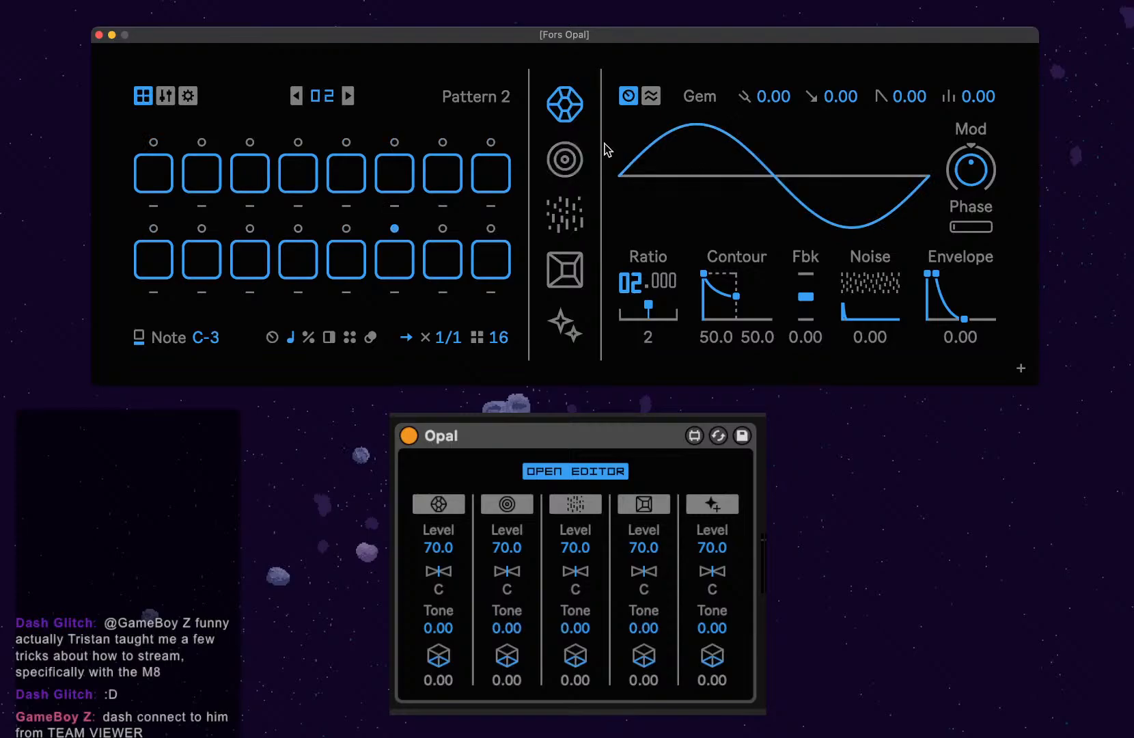
{"action": "left_click", "coordinate": [578, 167]}
{"action": "left_click", "coordinate": [580, 231]}
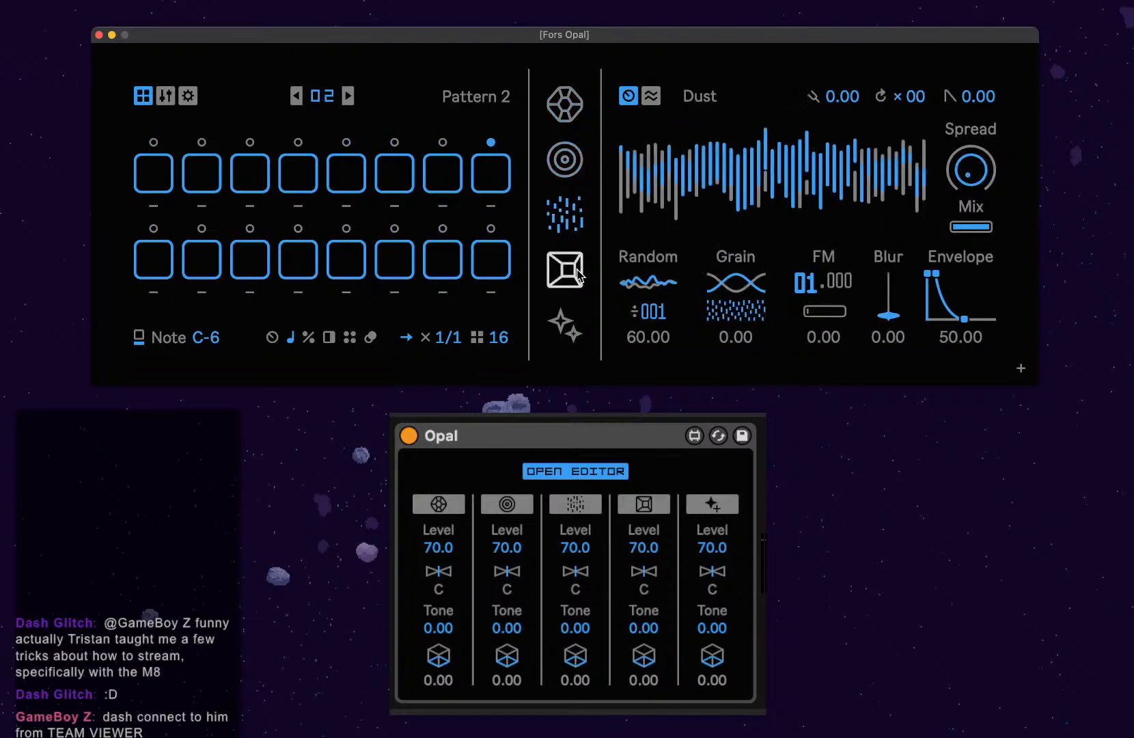
{"action": "left_click", "coordinate": [579, 272]}
{"action": "left_click", "coordinate": [566, 324]}
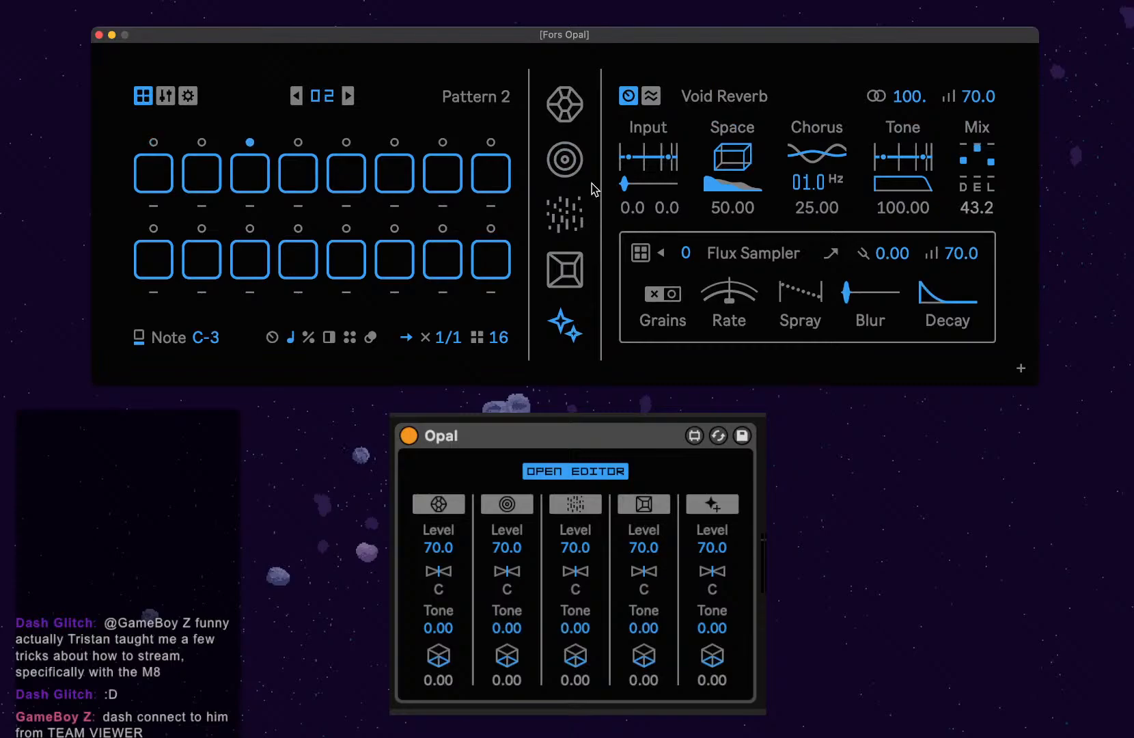
{"action": "left_click", "coordinate": [578, 121]}
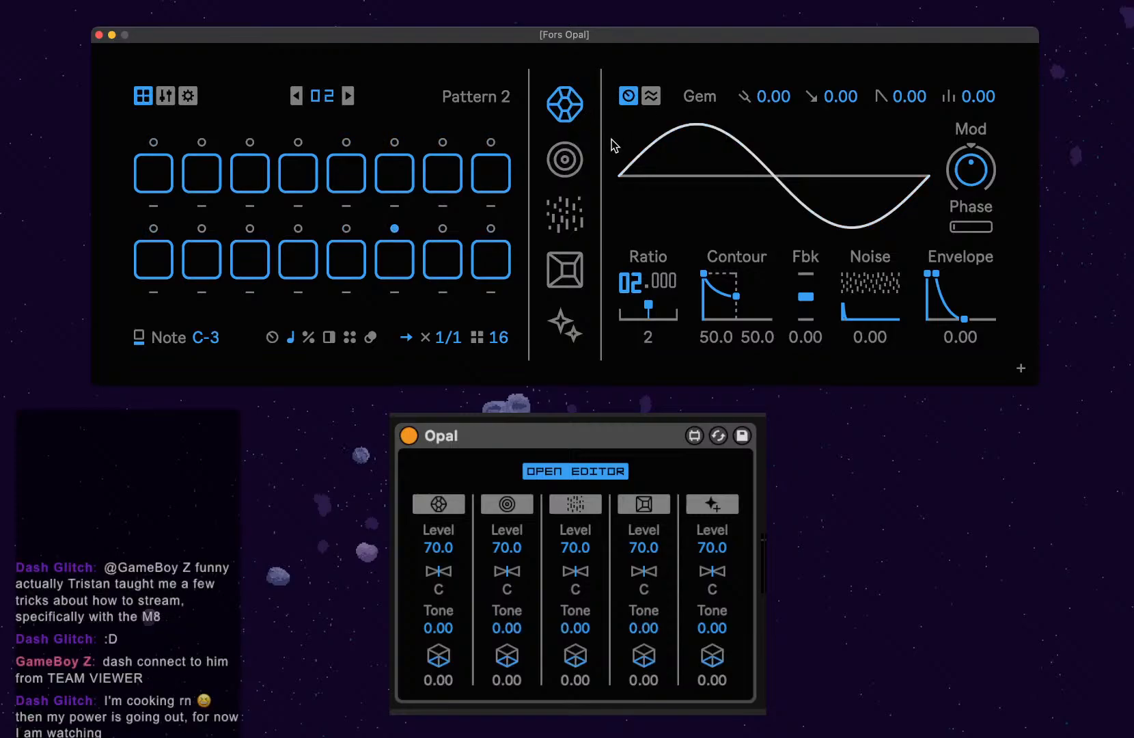
{"action": "left_click", "coordinate": [568, 218]}
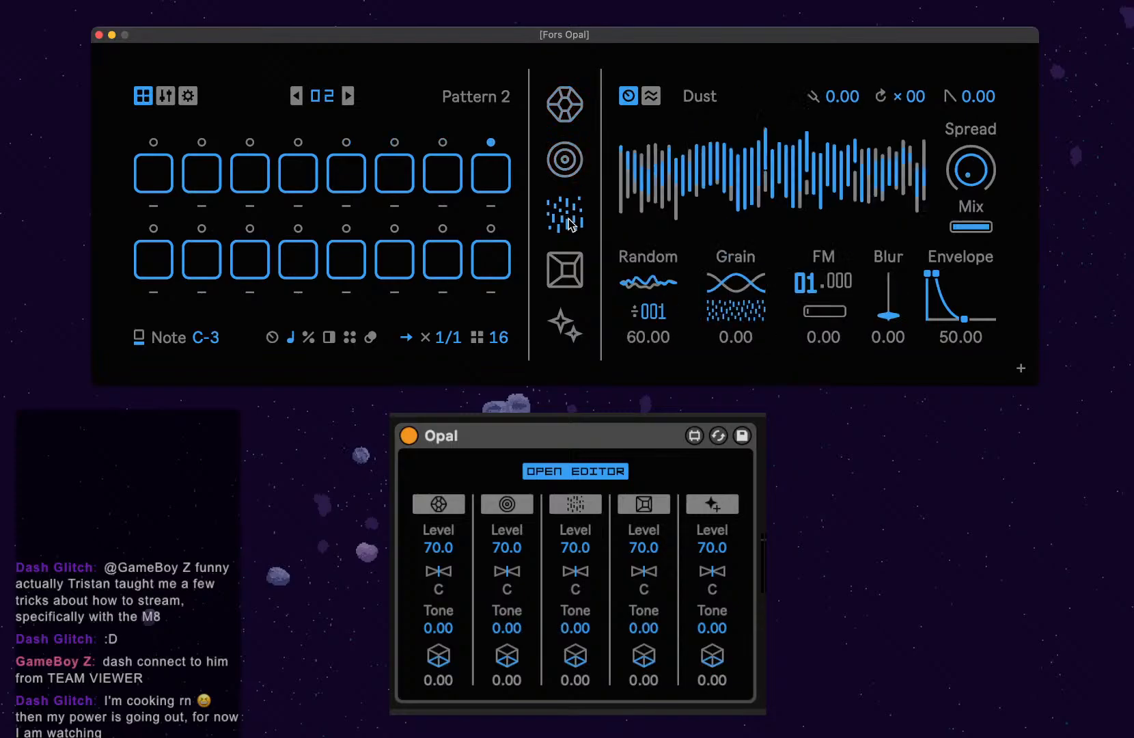
{"action": "left_click", "coordinate": [572, 273]}
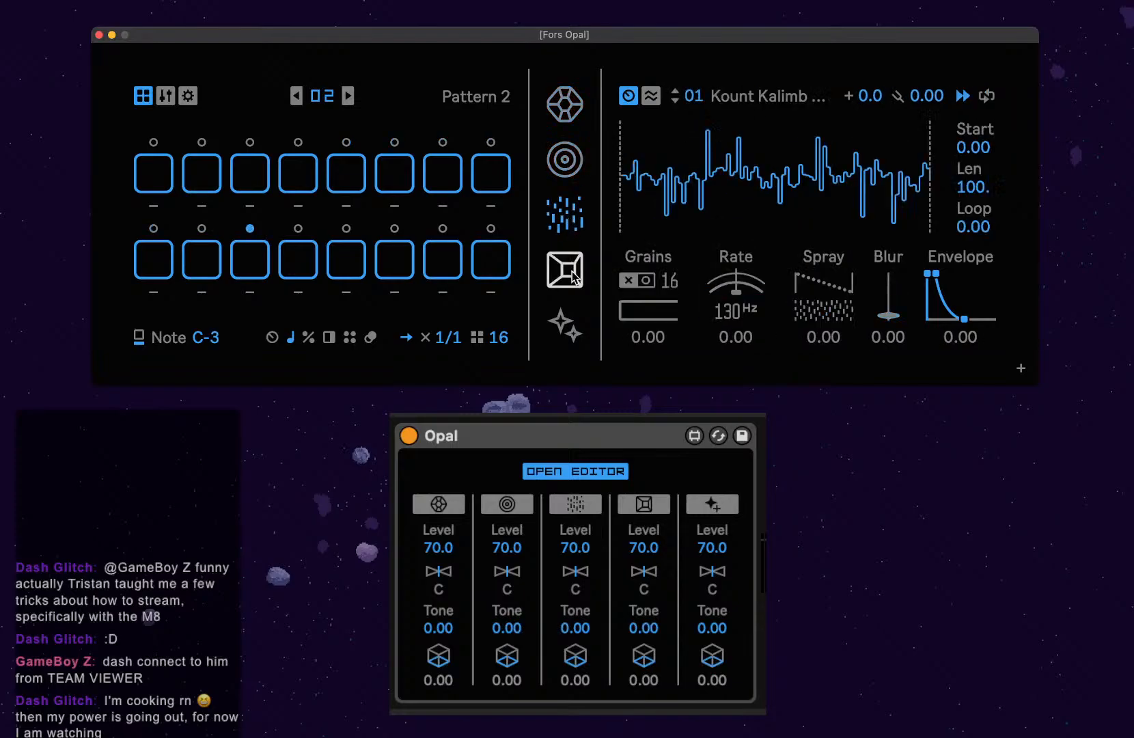
{"action": "left_click", "coordinate": [576, 110]}
{"action": "left_click", "coordinate": [566, 160]}
{"action": "left_click", "coordinate": [565, 214]}
{"action": "left_click", "coordinate": [573, 271]}
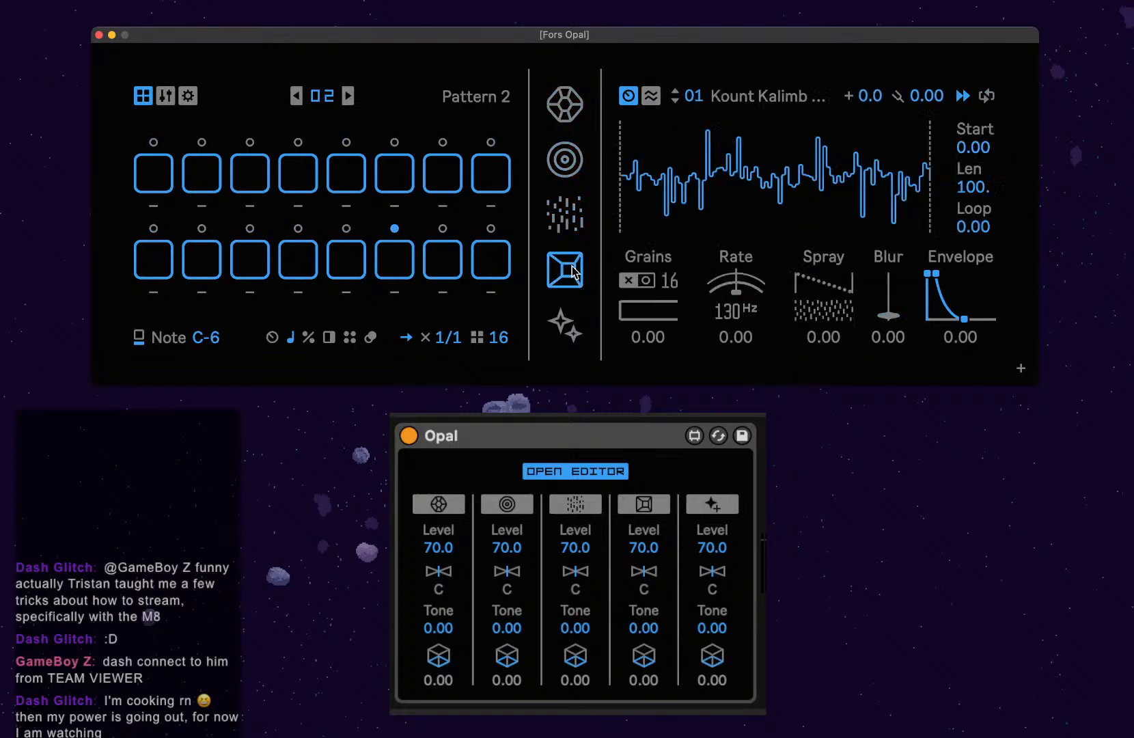
{"action": "left_click", "coordinate": [572, 325]}
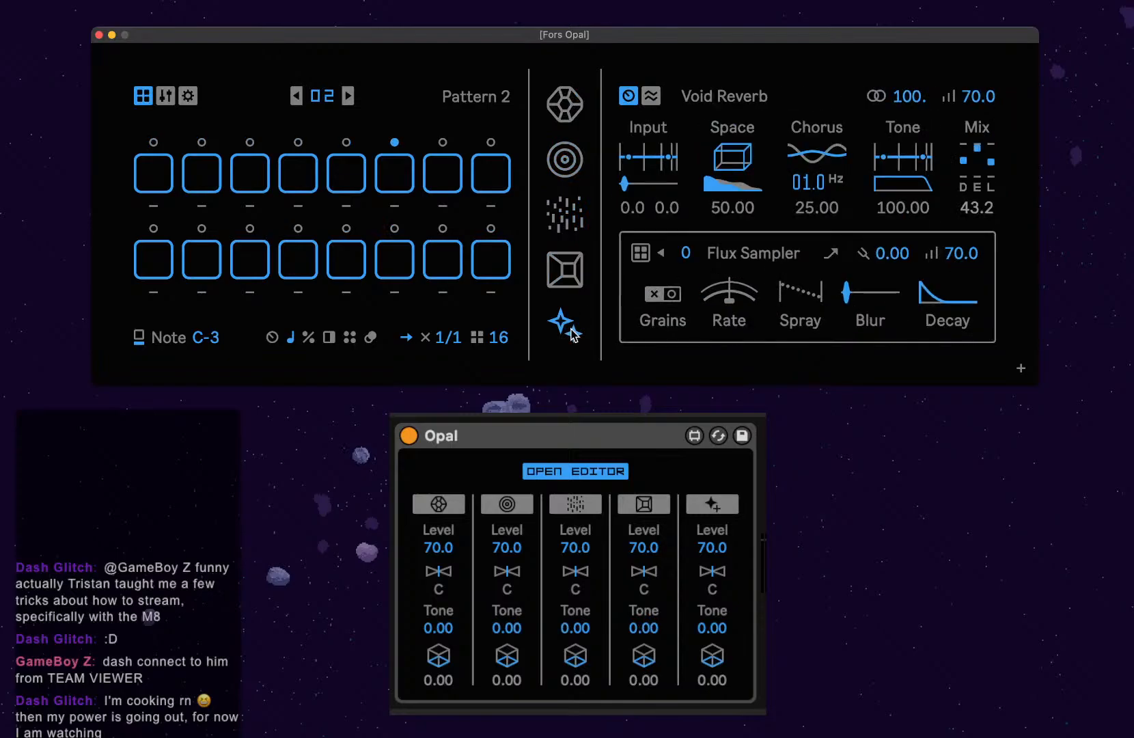
{"action": "left_click", "coordinate": [576, 118]}
{"action": "left_click", "coordinate": [567, 161]}
{"action": "left_click", "coordinate": [571, 220]}
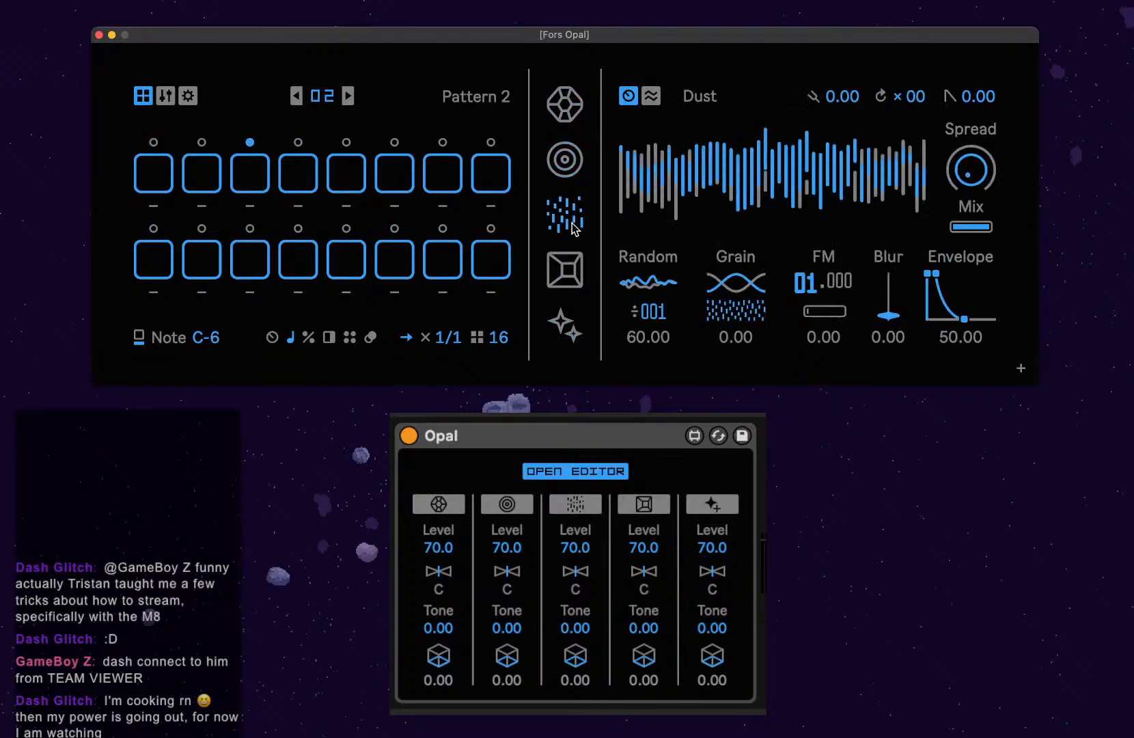
{"action": "left_click", "coordinate": [565, 270]}
{"action": "left_click", "coordinate": [568, 325]}
{"action": "left_click", "coordinate": [567, 120]}
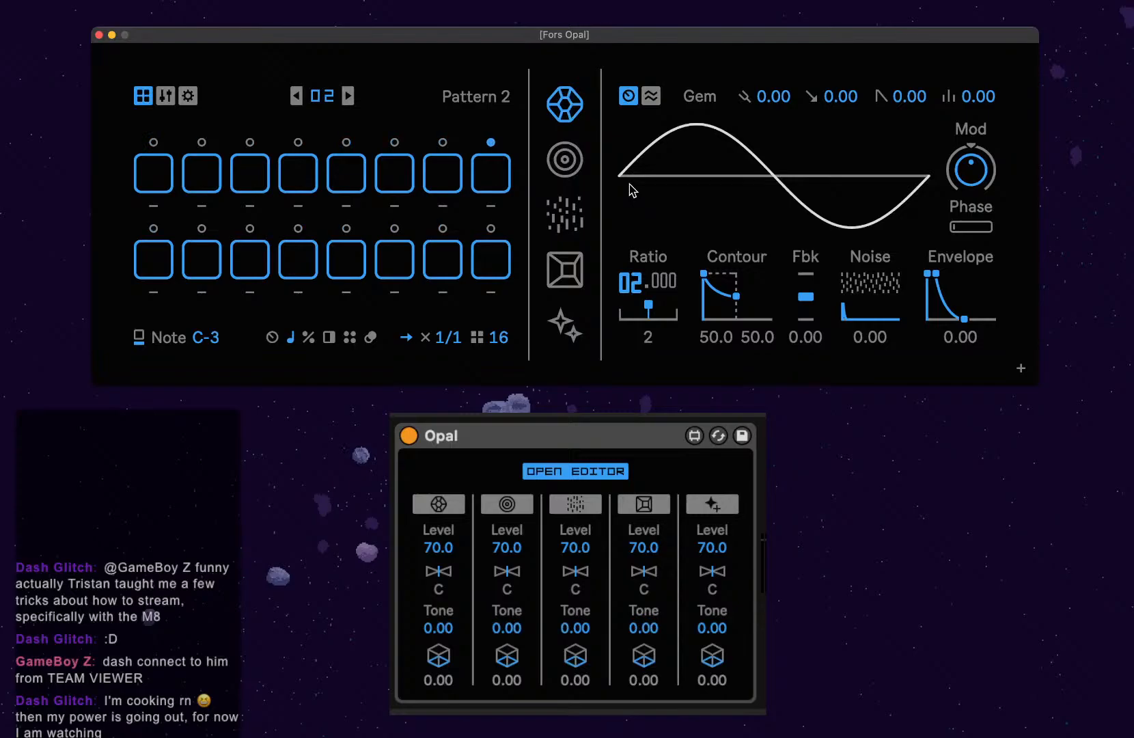
Place C-3 trigs on steps 1, 5, 9 and 13 of the Gem sequence in Pattern 2.
{"action": "left_click", "coordinate": [165, 179]}
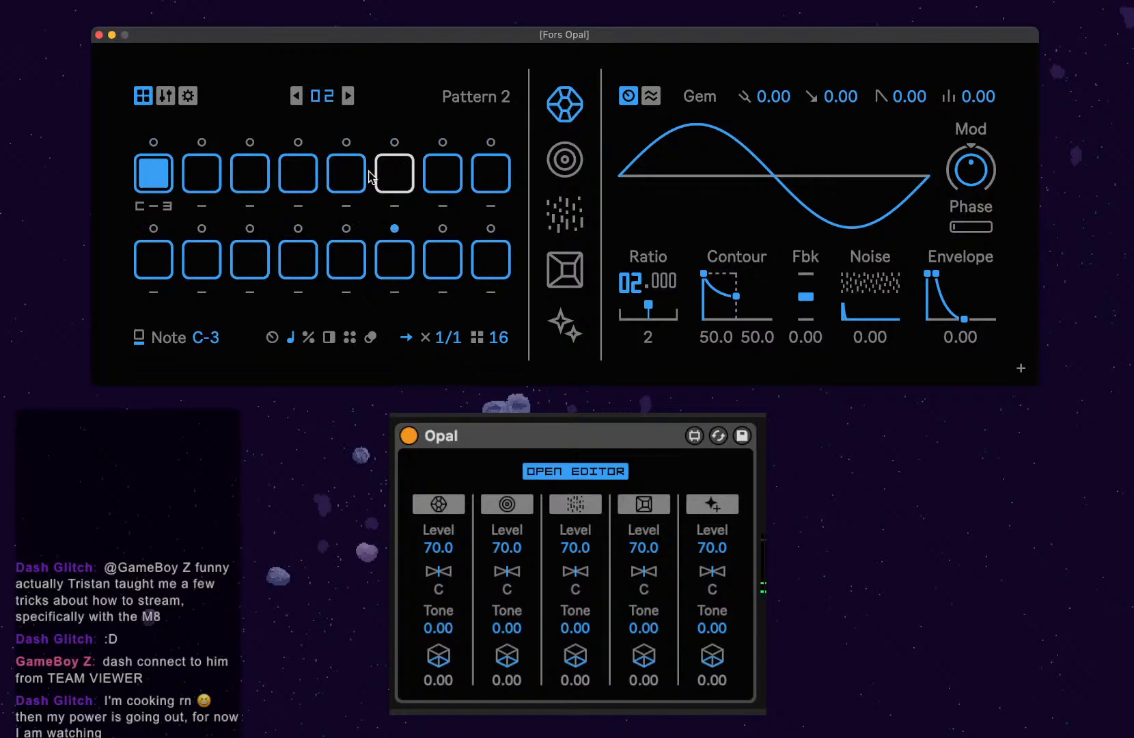
{"action": "left_click", "coordinate": [351, 185]}
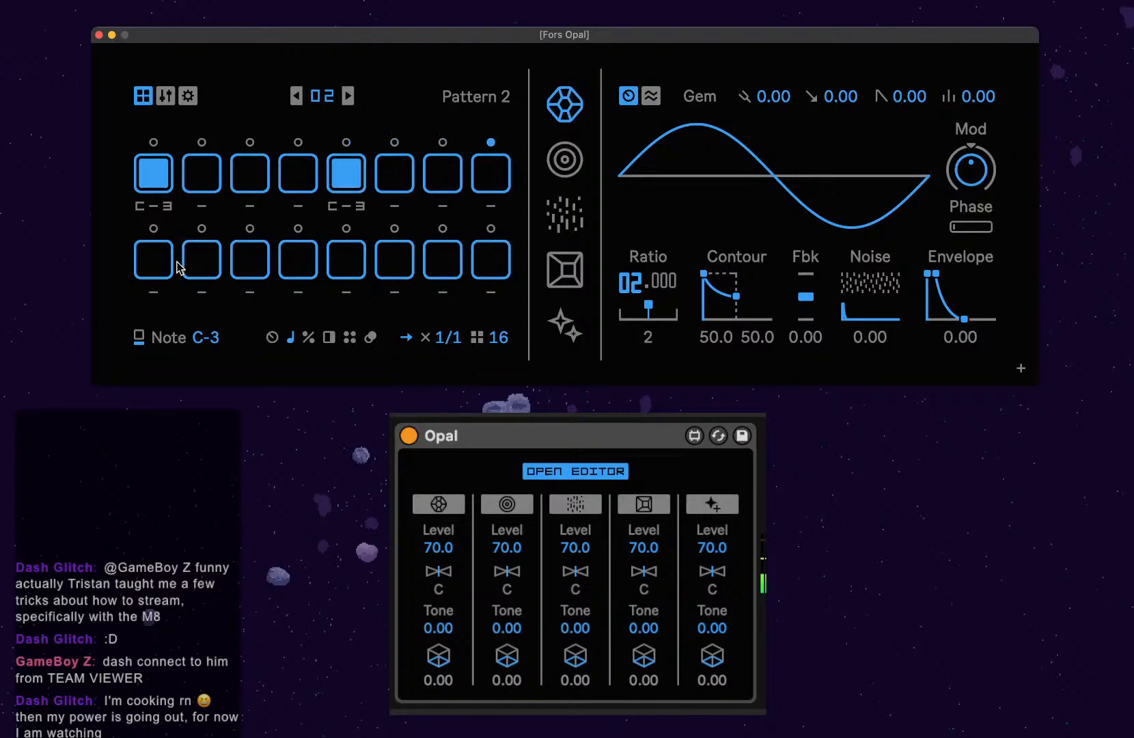
{"action": "left_click", "coordinate": [162, 258]}
{"action": "left_click", "coordinate": [361, 271]}
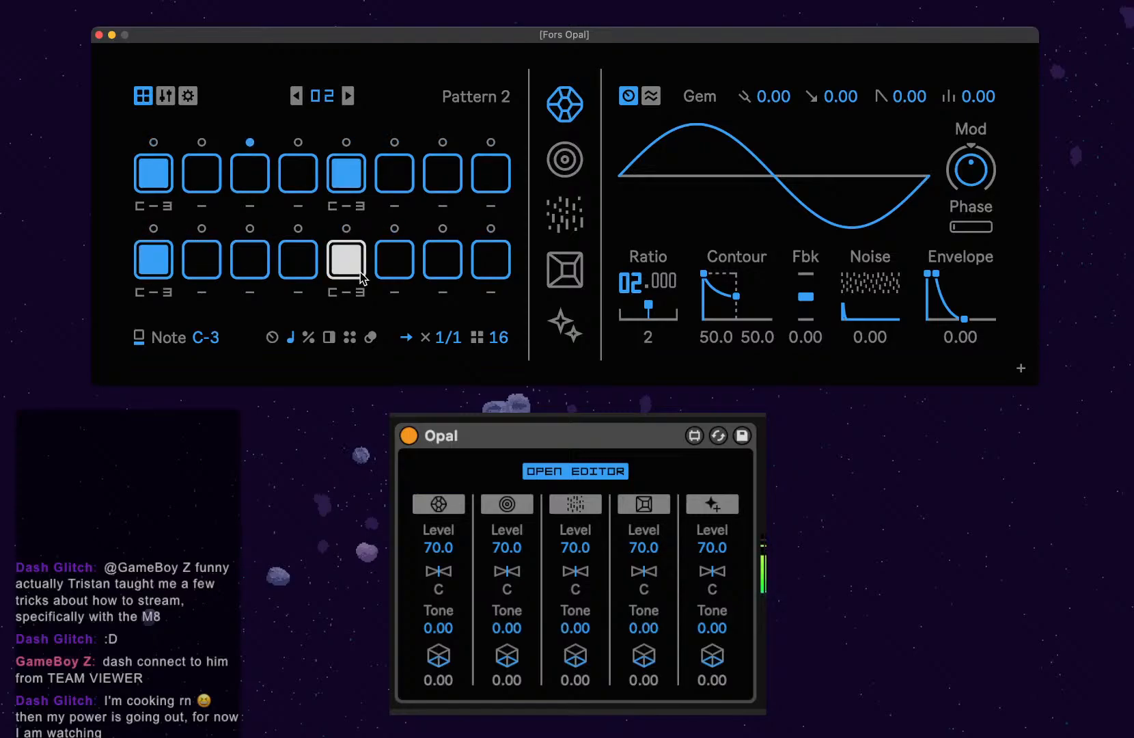
Remove the Gem trigs from steps 13, 9 and 5, leaving only the trig on step 1.
{"action": "left_click", "coordinate": [360, 272]}
{"action": "left_click", "coordinate": [161, 262]}
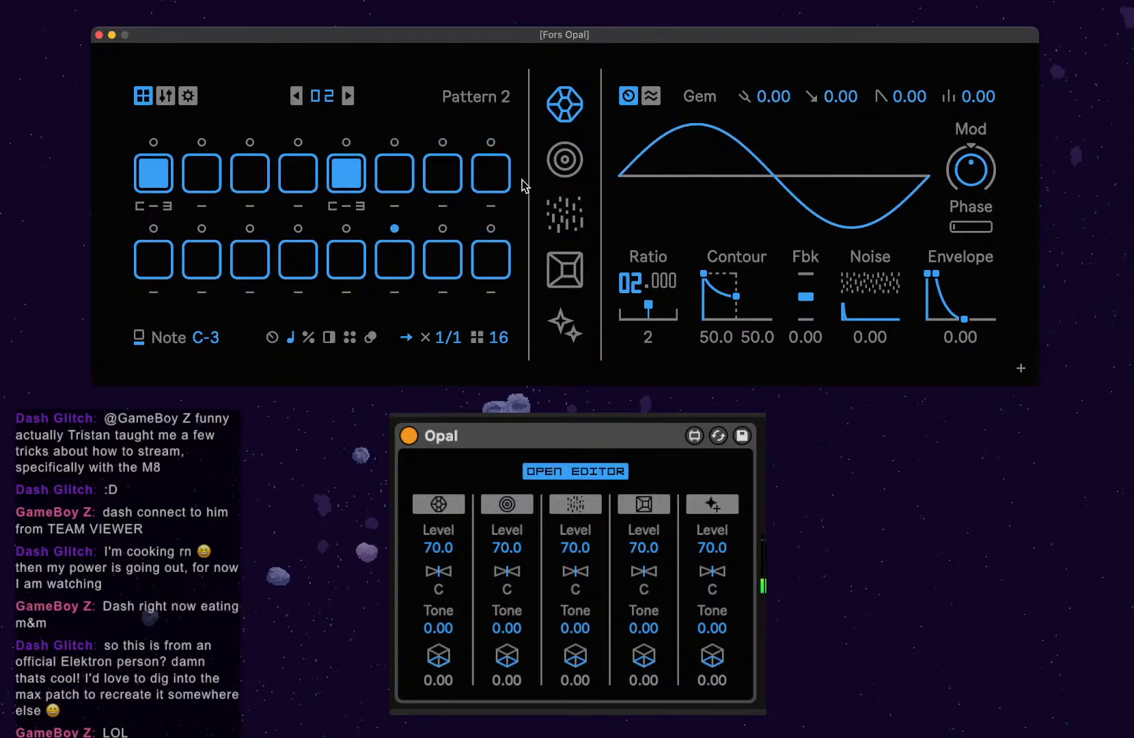
{"action": "left_click", "coordinate": [347, 174]}
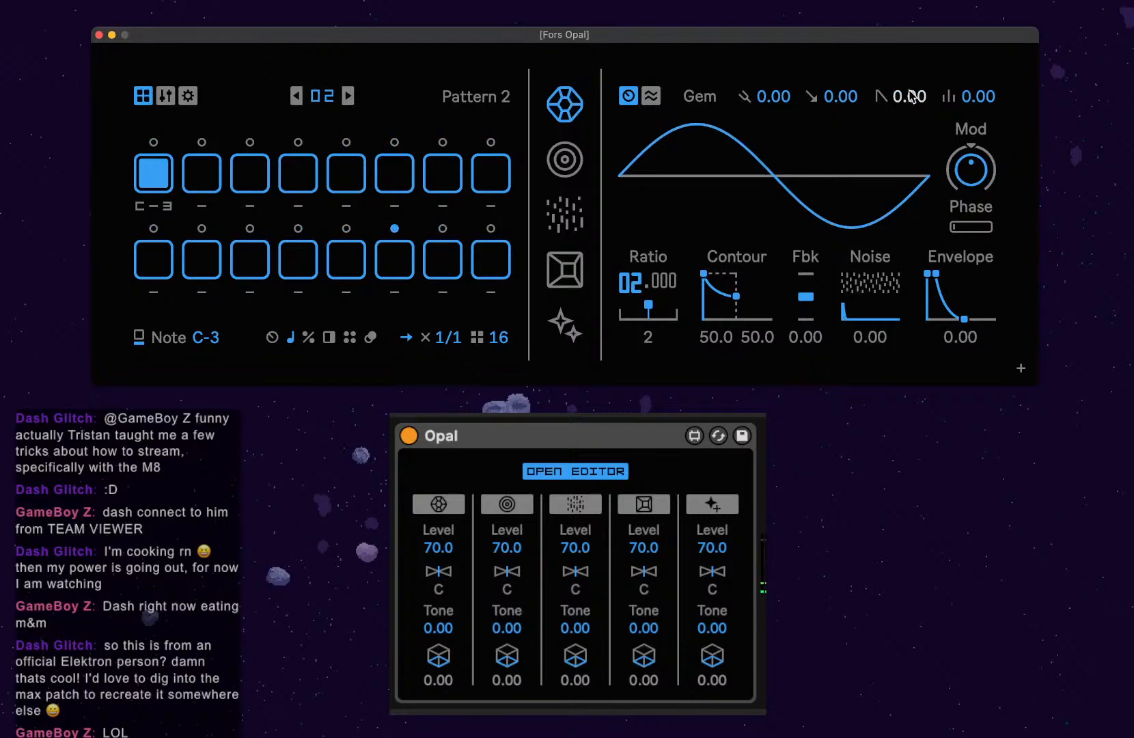
Set Gem's pitch sweep amount to 53.8 and its sweep decay to 7.87.
{"action": "left_click_drag", "start_coordinate": [912, 96], "coordinate": [912, 74]}
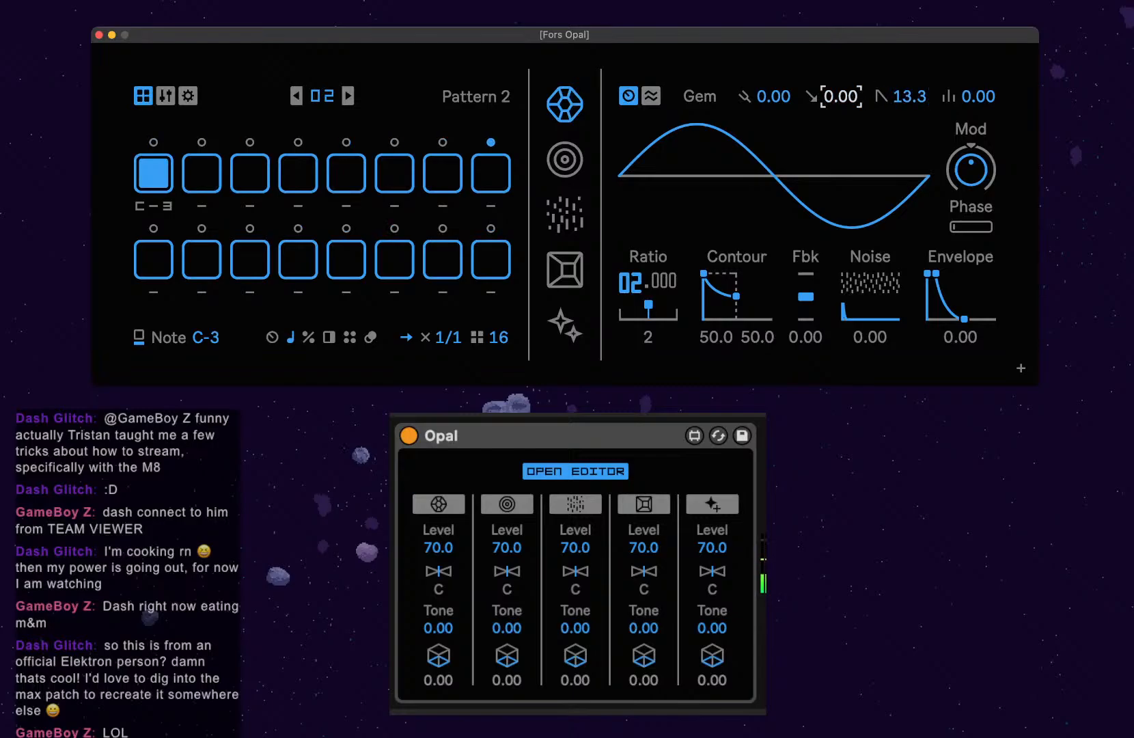
{"action": "left_click_drag", "start_coordinate": [841, 96], "coordinate": [840, 37]}
{"action": "mouse_move", "coordinate": [909, 103]}
{"action": "left_mouse_down"}
{"action": "mouse_move", "coordinate": [909, 63]}
{"action": "mouse_move", "coordinate": [909, 111]}
{"action": "left_mouse_up"}
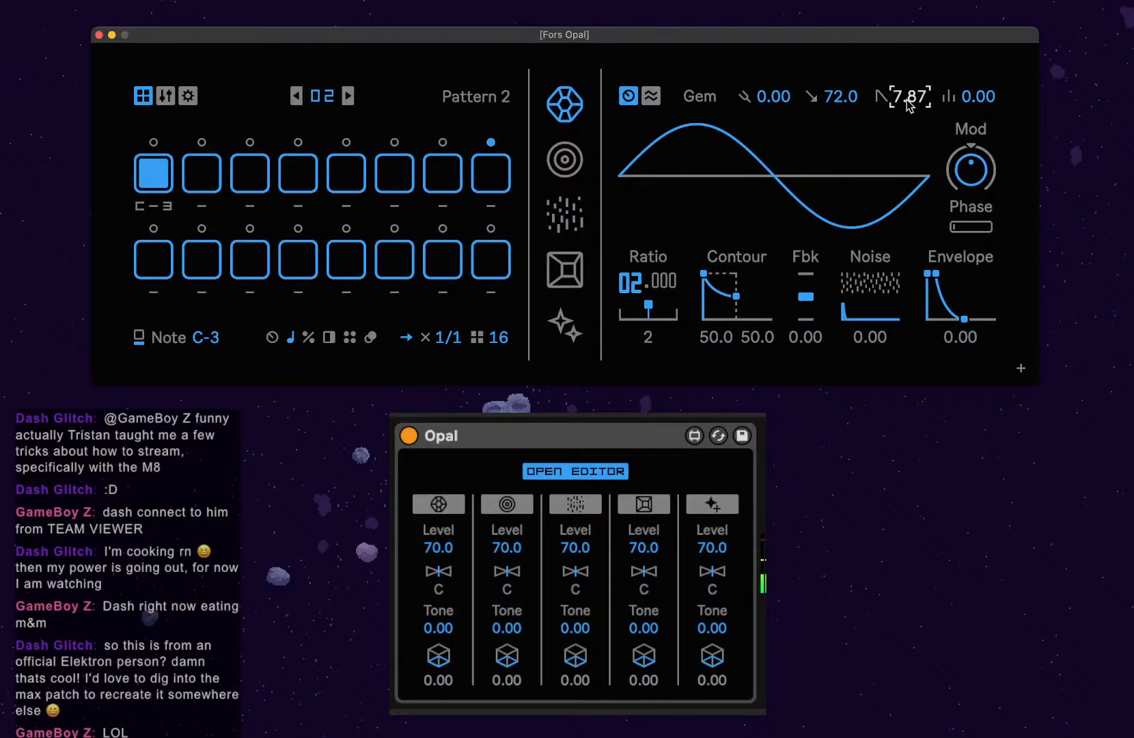
{"action": "left_click_drag", "start_coordinate": [841, 99], "coordinate": [841, 113]}
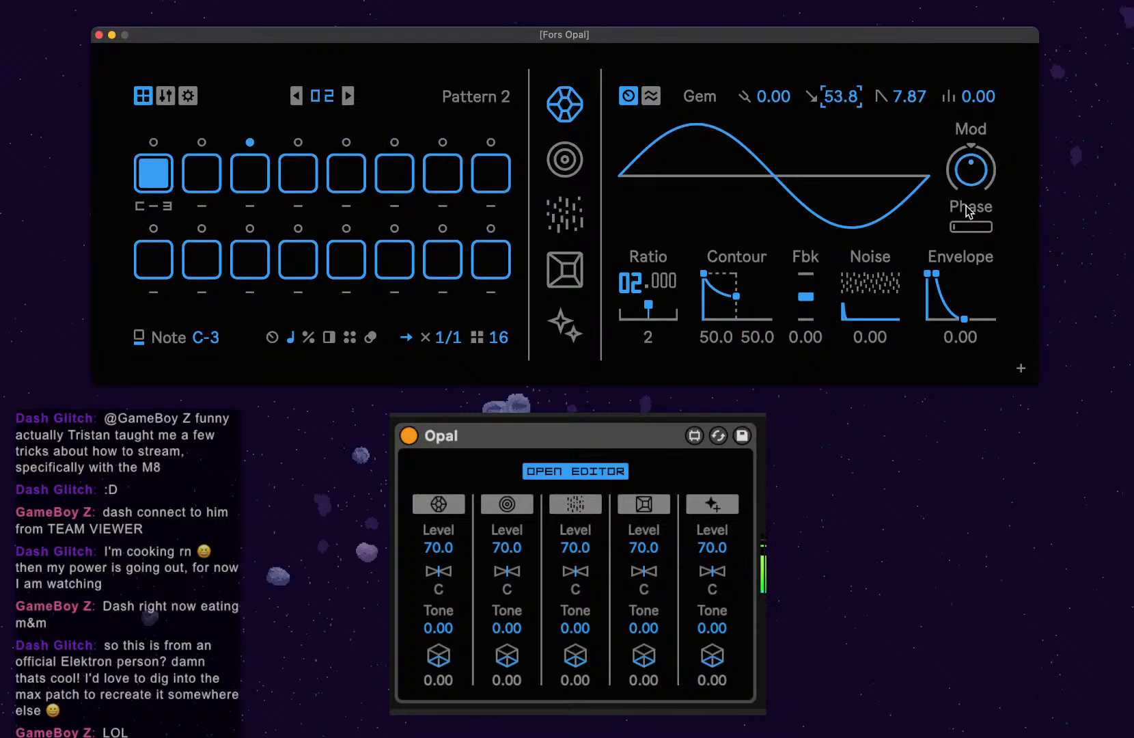
Set Gem's Mod amount to -5.25, leave Phase at 0.00, and set the pitch sweep amount to 30.6.
{"action": "mouse_move", "coordinate": [982, 172]}
{"action": "left_mouse_down"}
{"action": "mouse_move", "coordinate": [982, 152]}
{"action": "mouse_move", "coordinate": [982, 198]}
{"action": "mouse_move", "coordinate": [984, 172]}
{"action": "left_mouse_up"}
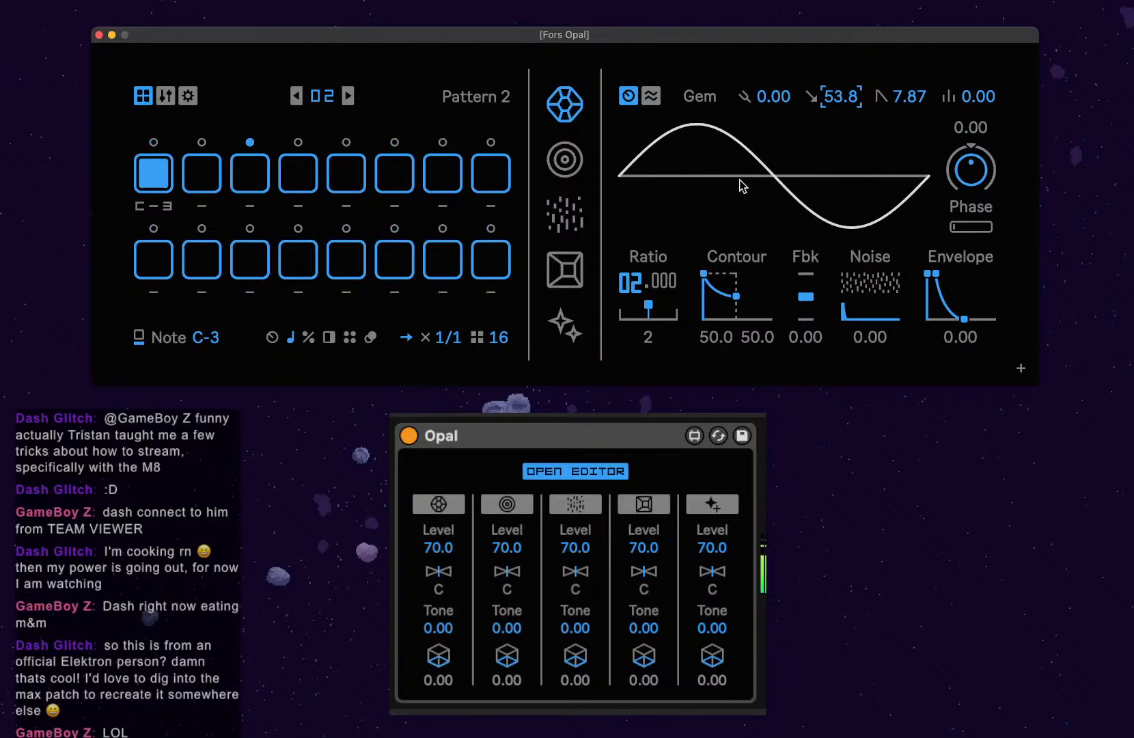
{"action": "mouse_move", "coordinate": [975, 179]}
{"action": "left_mouse_down"}
{"action": "mouse_move", "coordinate": [975, 112]}
{"action": "mouse_move", "coordinate": [975, 172]}
{"action": "left_mouse_up"}
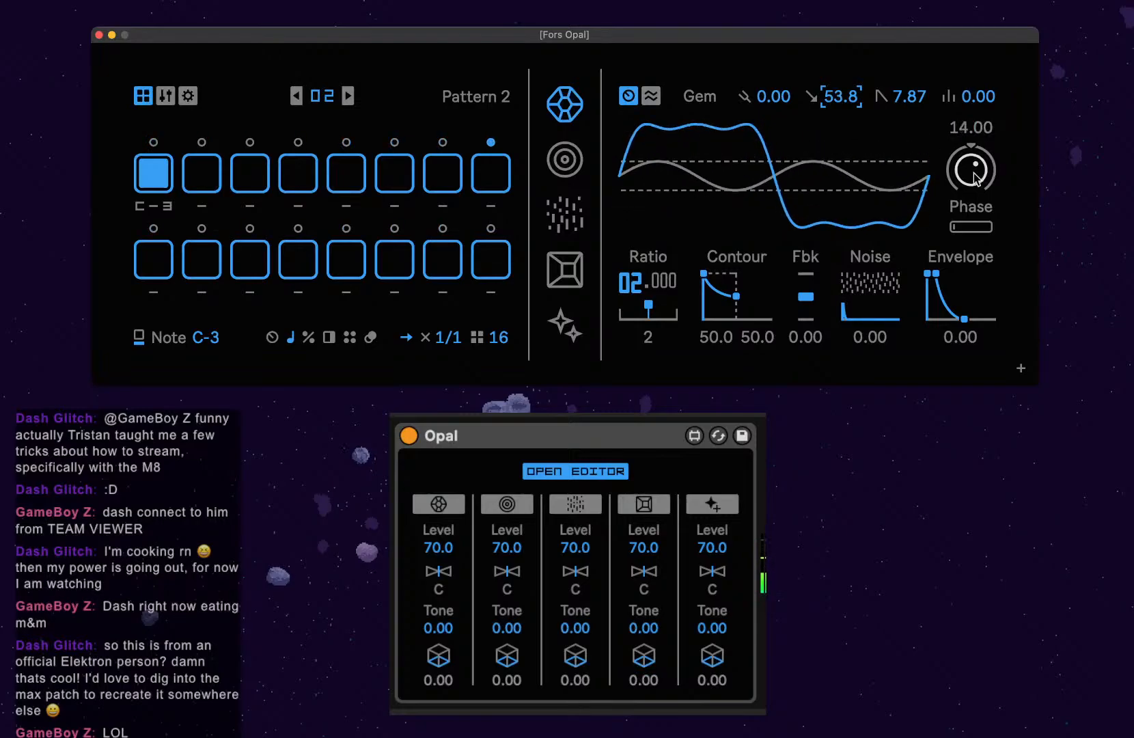
{"action": "mouse_move", "coordinate": [963, 230]}
{"action": "left_mouse_down"}
{"action": "mouse_move", "coordinate": [963, 139]}
{"action": "mouse_move", "coordinate": [962, 226]}
{"action": "left_mouse_up"}
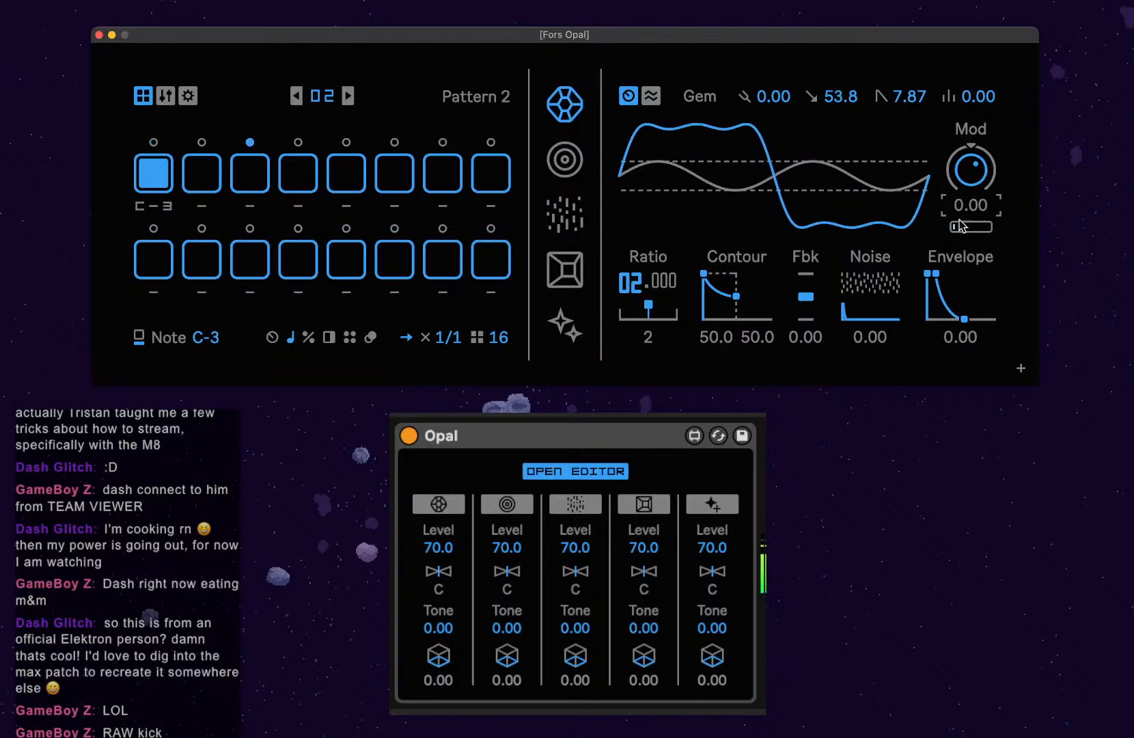
{"action": "left_click_drag", "start_coordinate": [971, 162], "coordinate": [971, 173]}
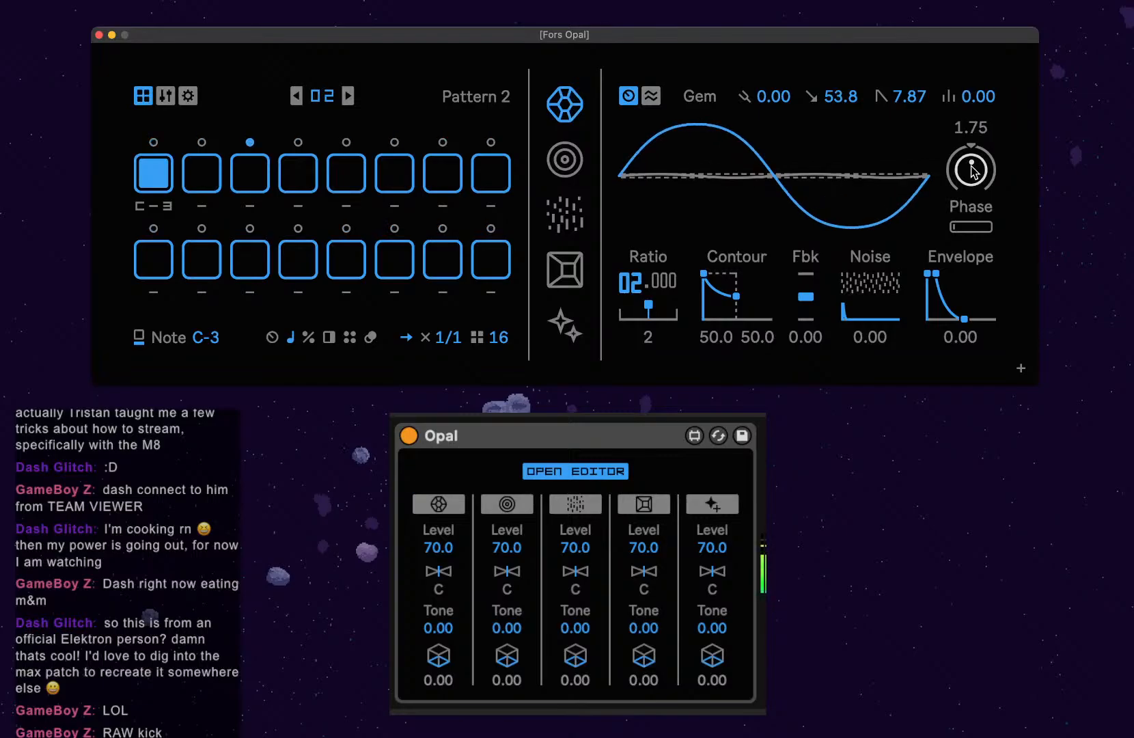
{"action": "left_click_drag", "start_coordinate": [973, 173], "coordinate": [973, 180]}
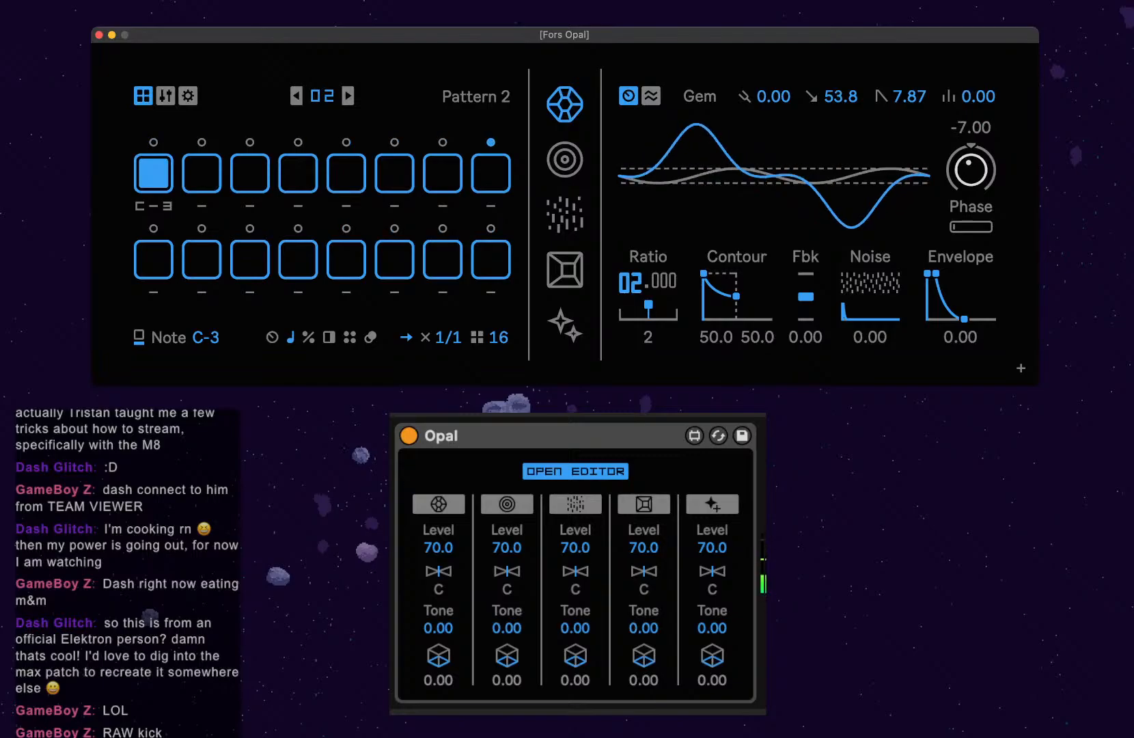
{"action": "left_click_drag", "start_coordinate": [965, 228], "coordinate": [968, 224]}
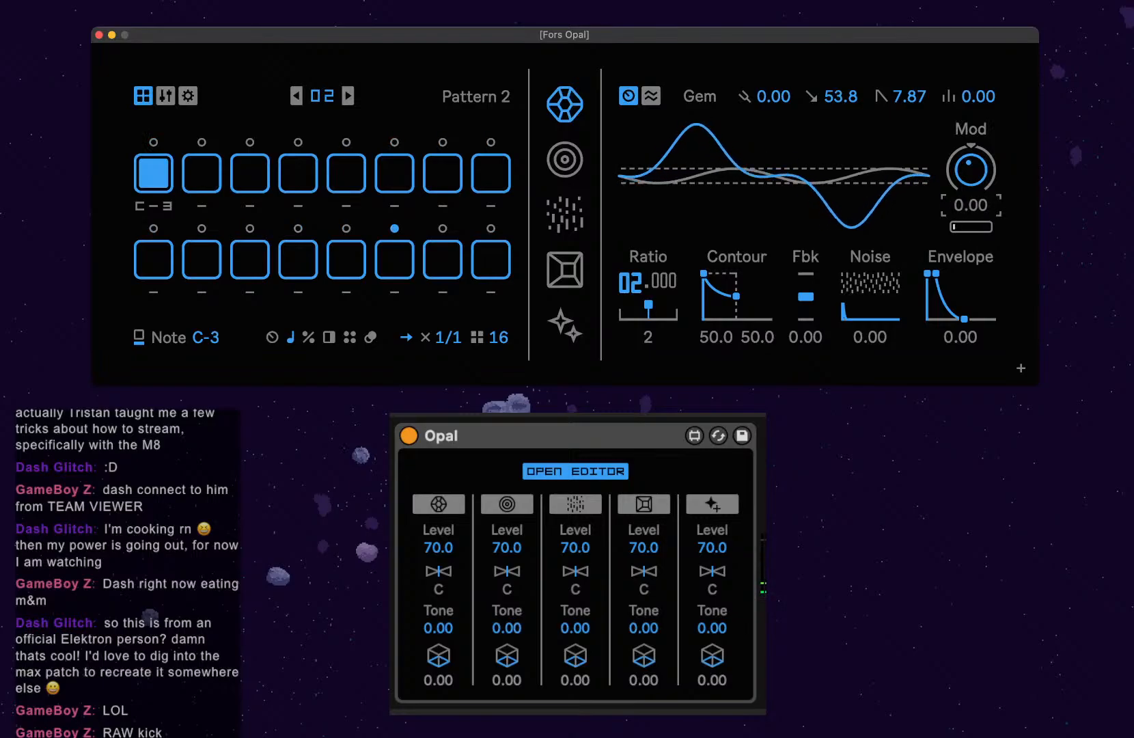
{"action": "left_click_drag", "start_coordinate": [977, 179], "coordinate": [978, 179]}
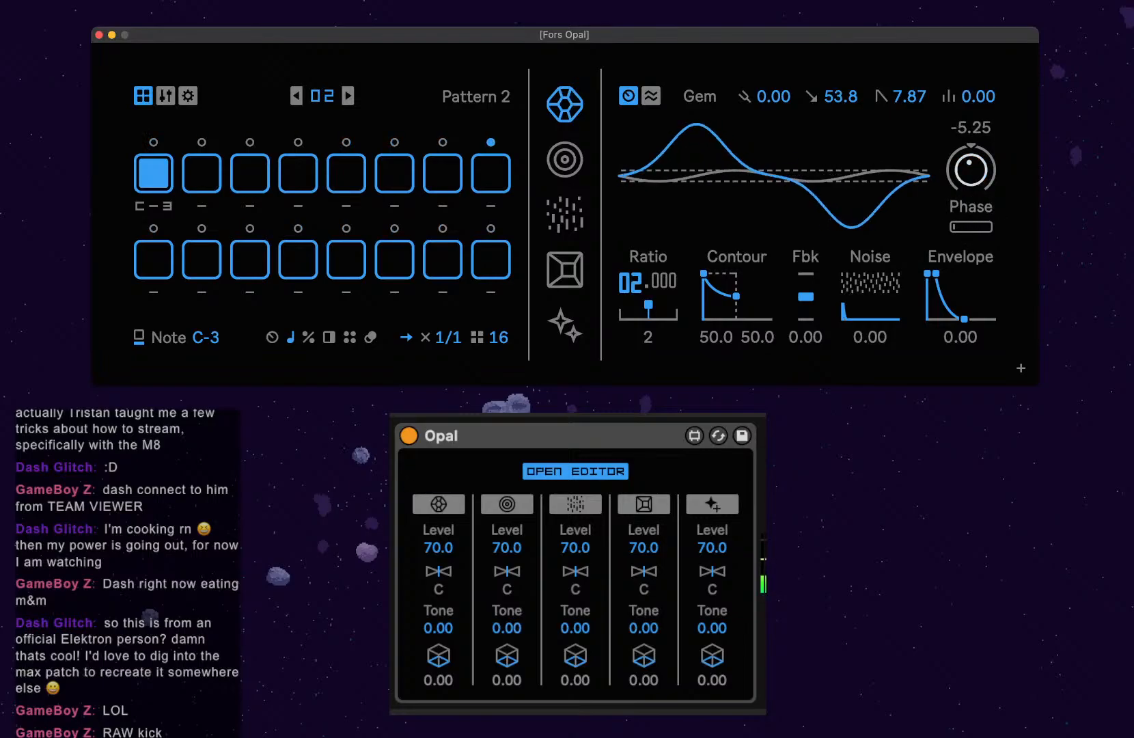
{"action": "mouse_move", "coordinate": [837, 96]}
{"action": "left_mouse_down"}
{"action": "mouse_move", "coordinate": [838, 138]}
{"action": "mouse_move", "coordinate": [844, 99]}
{"action": "left_mouse_up"}
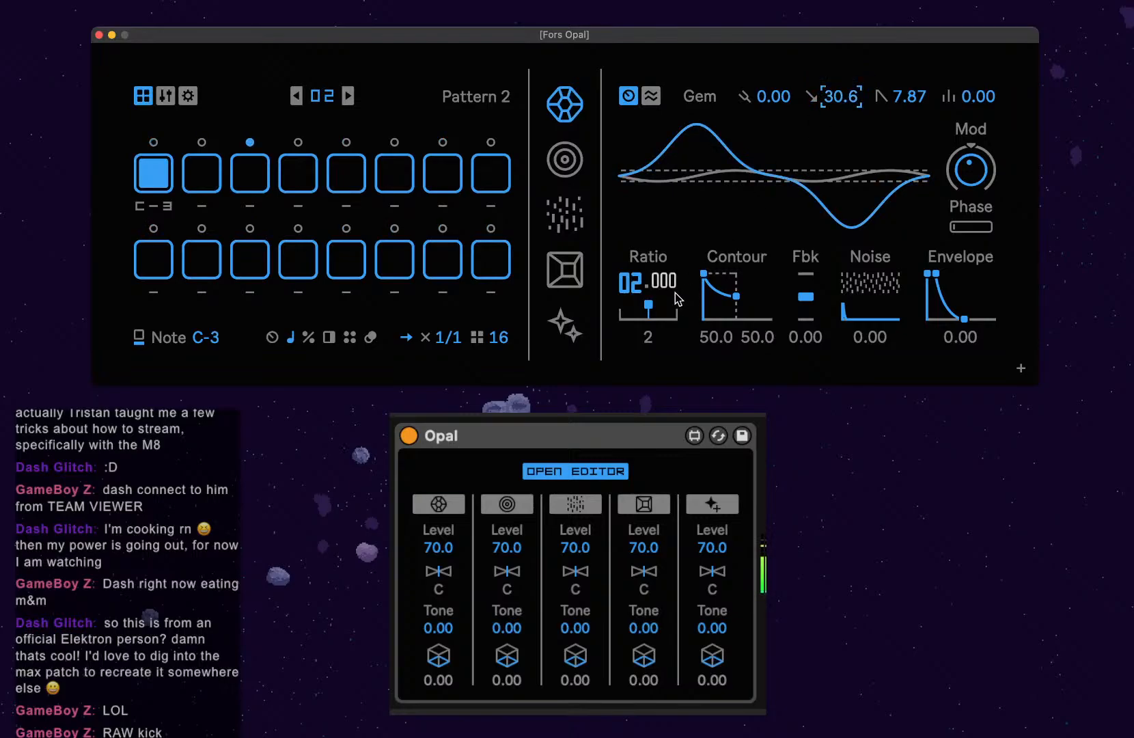
Examine Gem's modulation settings, including the LFO mode and Skew, and return to its main parameters.
{"action": "left_click", "coordinate": [654, 96]}
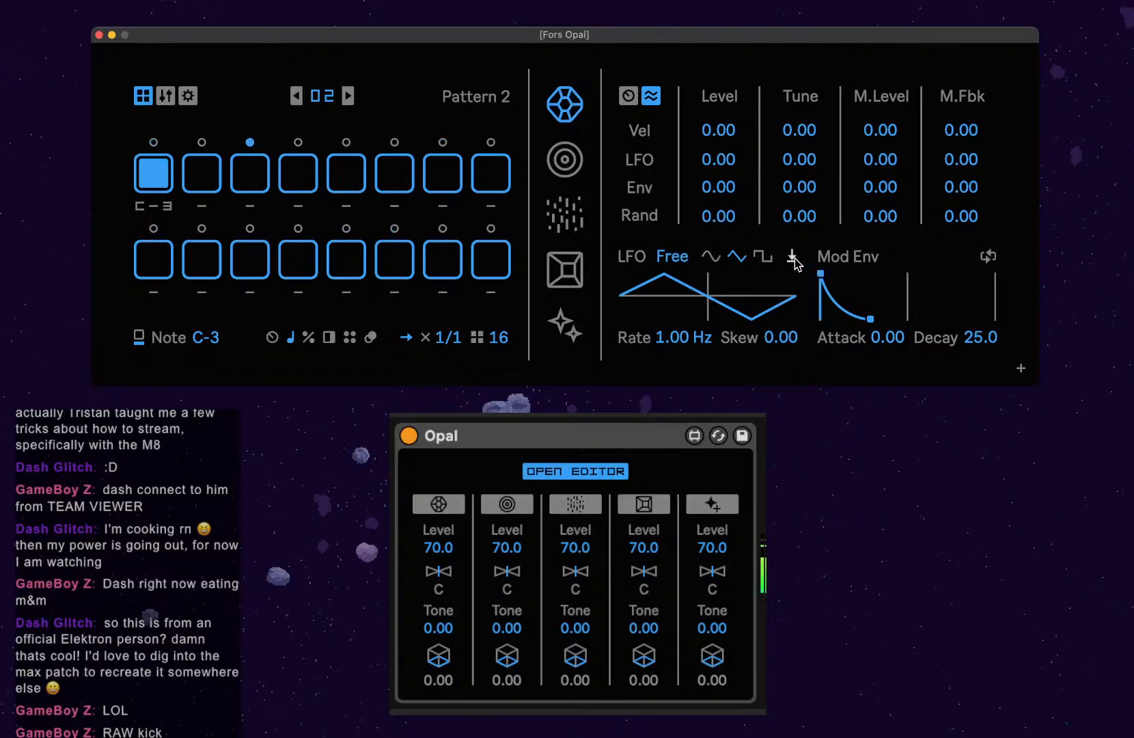
{"action": "left_click", "coordinate": [675, 259]}
{"action": "left_click", "coordinate": [677, 259]}
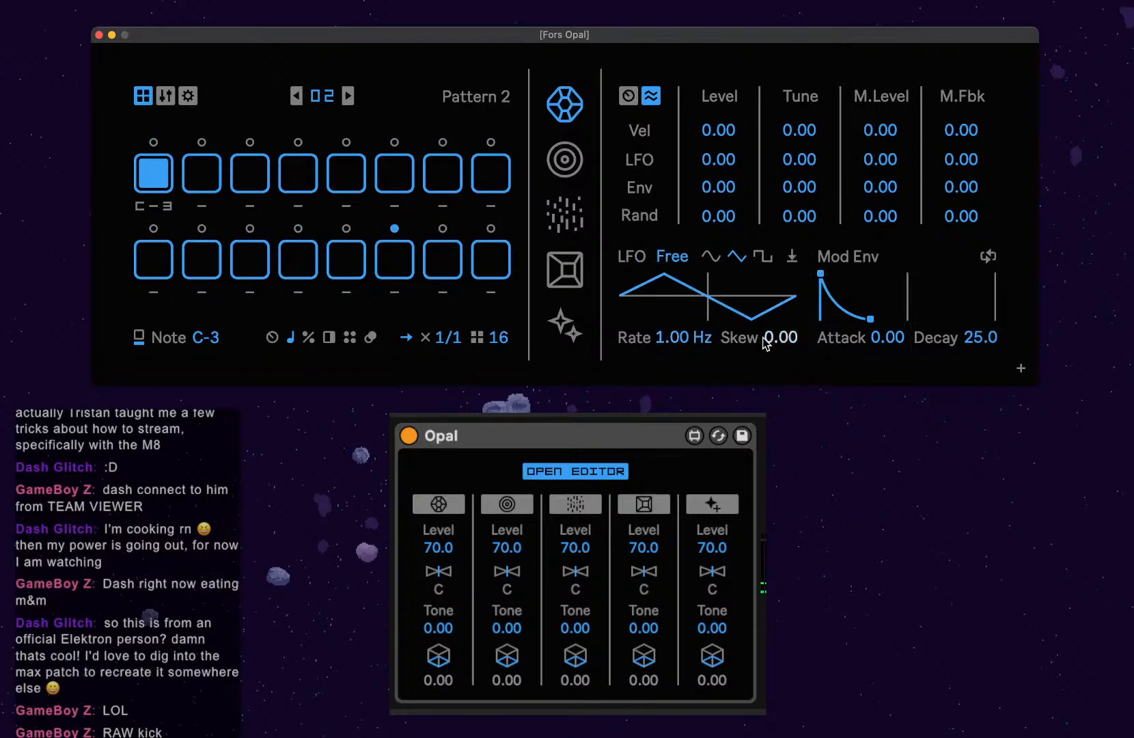
{"action": "mouse_move", "coordinate": [767, 339]}
{"action": "left_mouse_down"}
{"action": "mouse_move", "coordinate": [767, 287]}
{"action": "mouse_move", "coordinate": [767, 387]}
{"action": "mouse_move", "coordinate": [767, 355]}
{"action": "left_mouse_up"}
{"action": "left_click", "coordinate": [629, 96]}
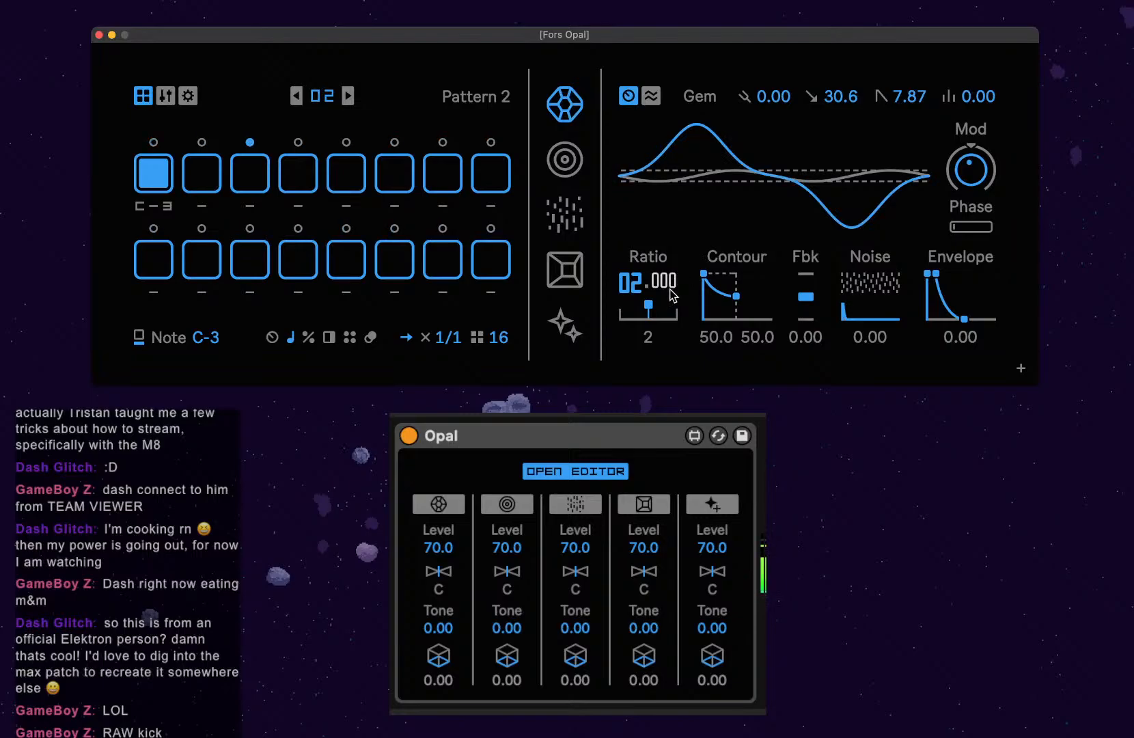
Try Gem's Ratio at 8.838 and 8.000, and return it to 2.000.
{"action": "left_click_drag", "start_coordinate": [641, 287], "coordinate": [673, 288]}
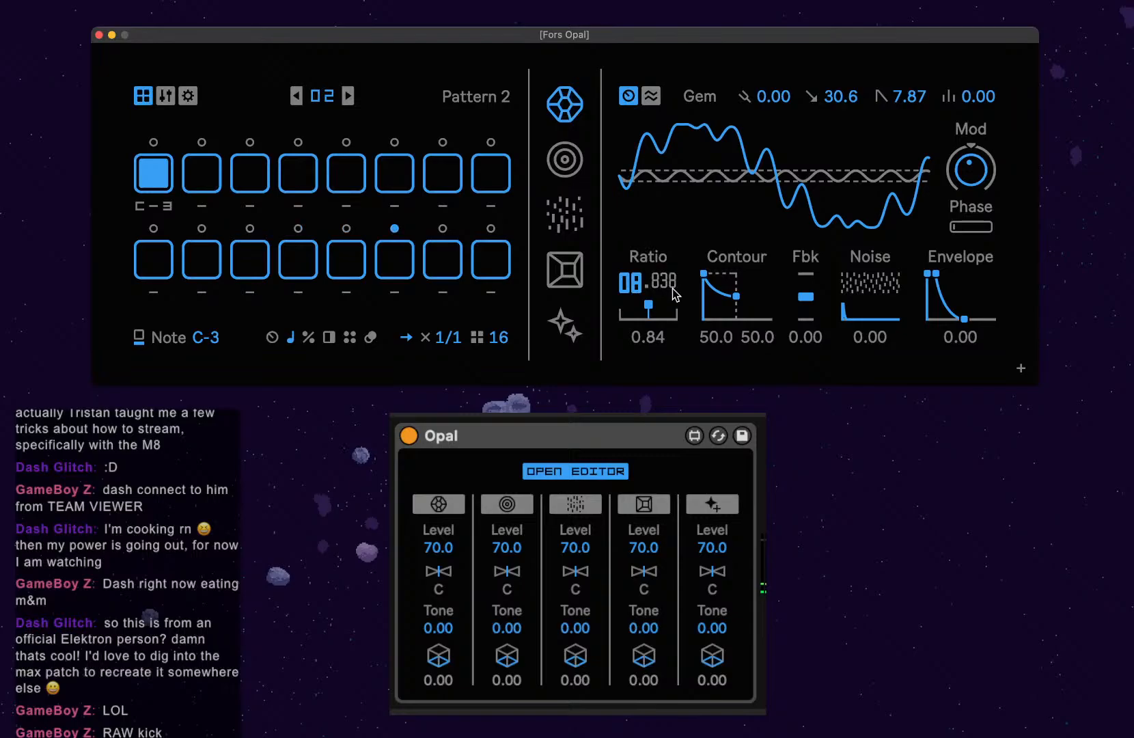
{"action": "double_click", "coordinate": [672, 288]}
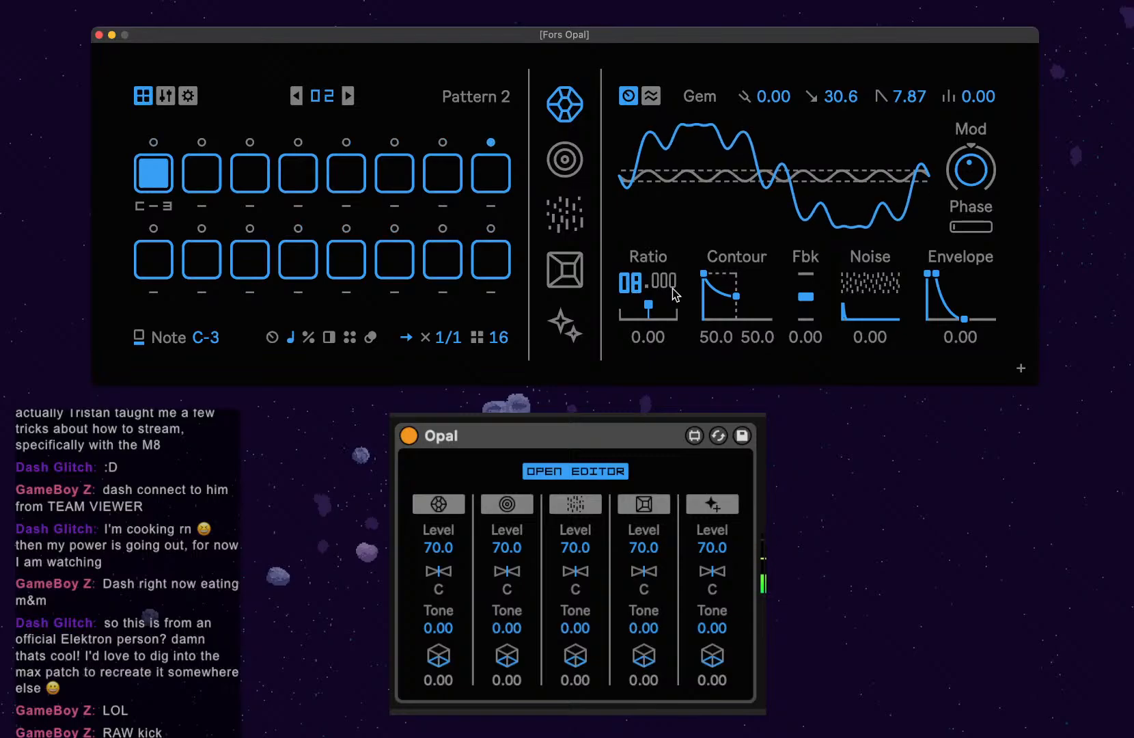
{"action": "mouse_move", "coordinate": [636, 300]}
{"action": "left_mouse_down"}
{"action": "mouse_move", "coordinate": [636, 321]}
{"action": "mouse_move", "coordinate": [639, 281]}
{"action": "left_mouse_up"}
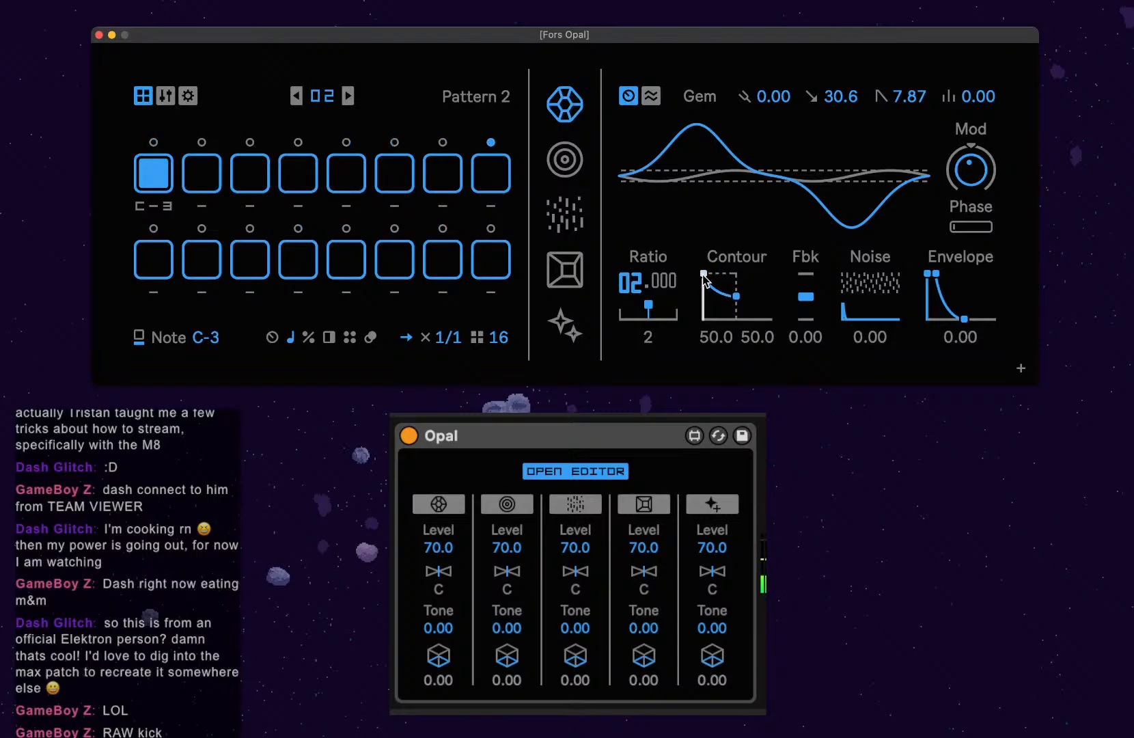
Shape Gem's contour with attack 0.00, decay 46.5 and end 71.7, and set its feedback to 33.2.
{"action": "left_click_drag", "start_coordinate": [704, 274], "coordinate": [713, 274]}
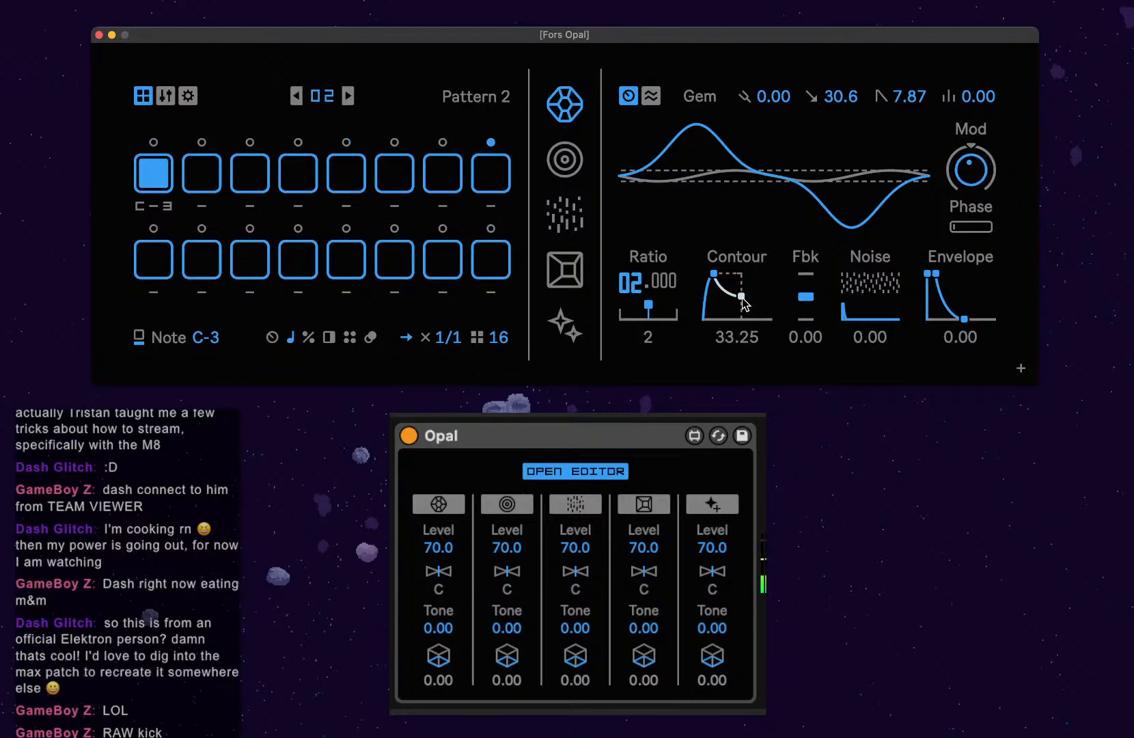
{"action": "left_click_drag", "start_coordinate": [743, 302], "coordinate": [745, 304]}
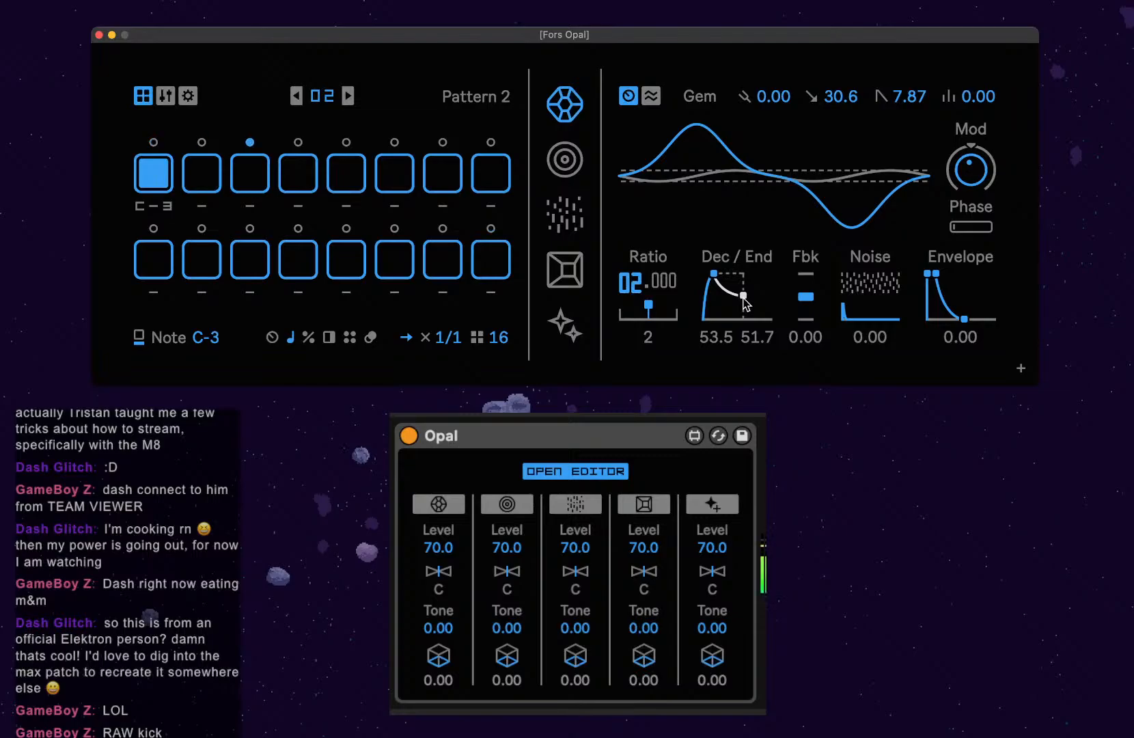
{"action": "mouse_move", "coordinate": [745, 303]}
{"action": "left_mouse_down"}
{"action": "mouse_move", "coordinate": [754, 294]}
{"action": "mouse_move", "coordinate": [738, 287]}
{"action": "mouse_move", "coordinate": [736, 318]}
{"action": "left_mouse_up"}
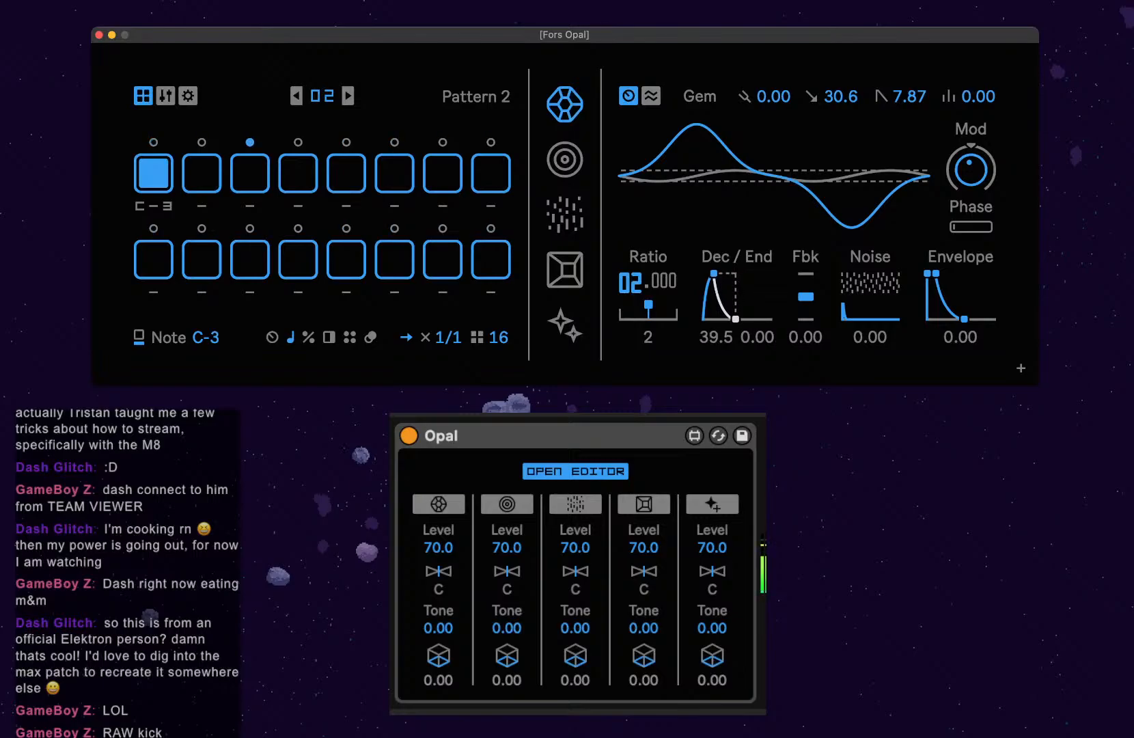
{"action": "mouse_move", "coordinate": [736, 319]}
{"action": "left_mouse_down"}
{"action": "mouse_move", "coordinate": [733, 278]}
{"action": "mouse_move", "coordinate": [756, 293]}
{"action": "mouse_move", "coordinate": [767, 283]}
{"action": "mouse_move", "coordinate": [739, 285]}
{"action": "mouse_move", "coordinate": [740, 299]}
{"action": "left_mouse_up"}
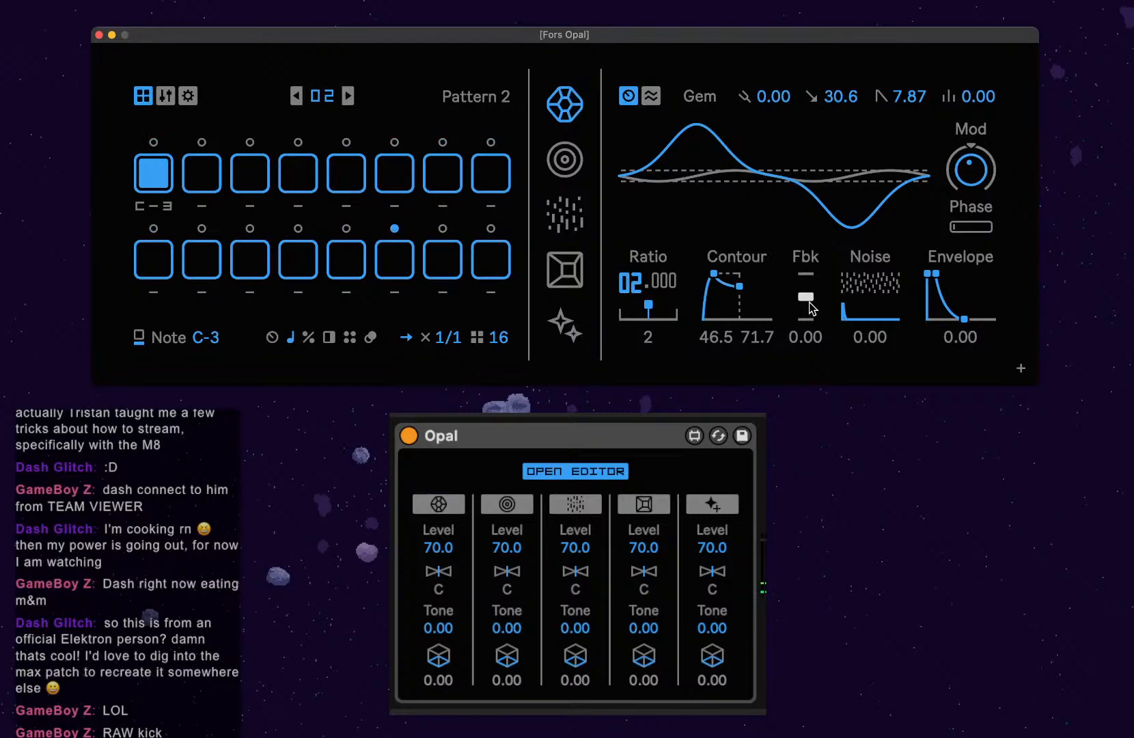
{"action": "left_click_drag", "start_coordinate": [812, 309], "coordinate": [853, 225]}
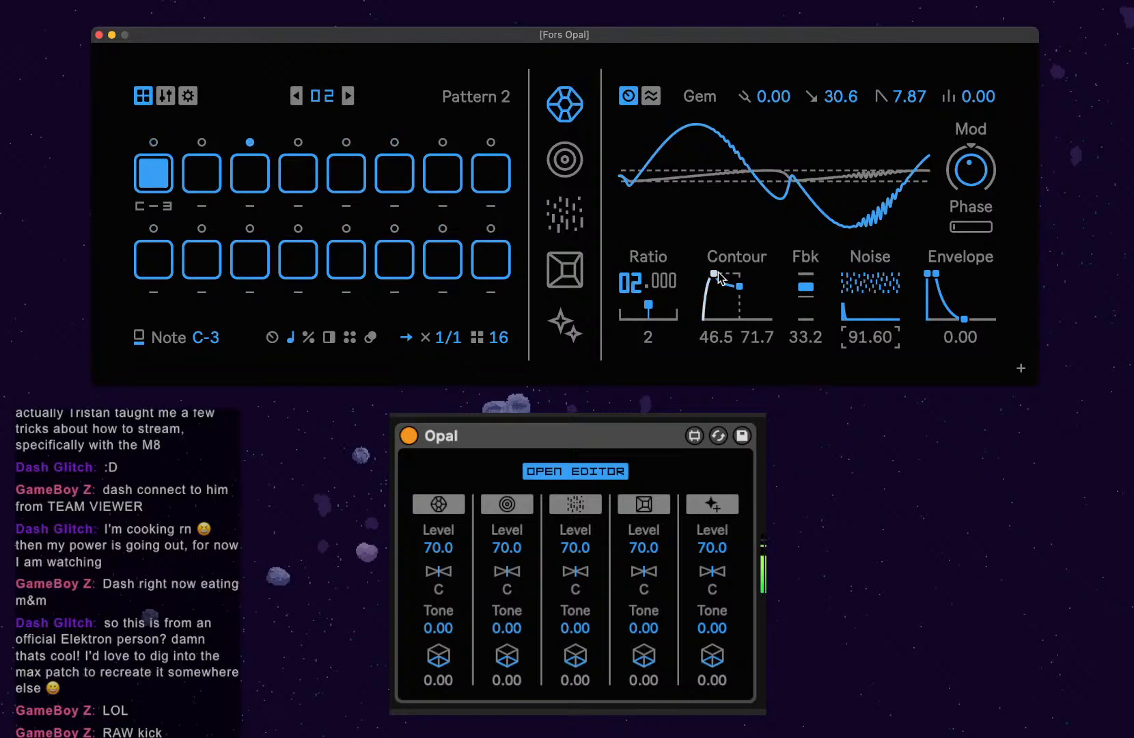
{"action": "mouse_move", "coordinate": [716, 275]}
{"action": "left_mouse_down"}
{"action": "mouse_move", "coordinate": [717, 290]}
{"action": "mouse_move", "coordinate": [717, 277]}
{"action": "left_mouse_up"}
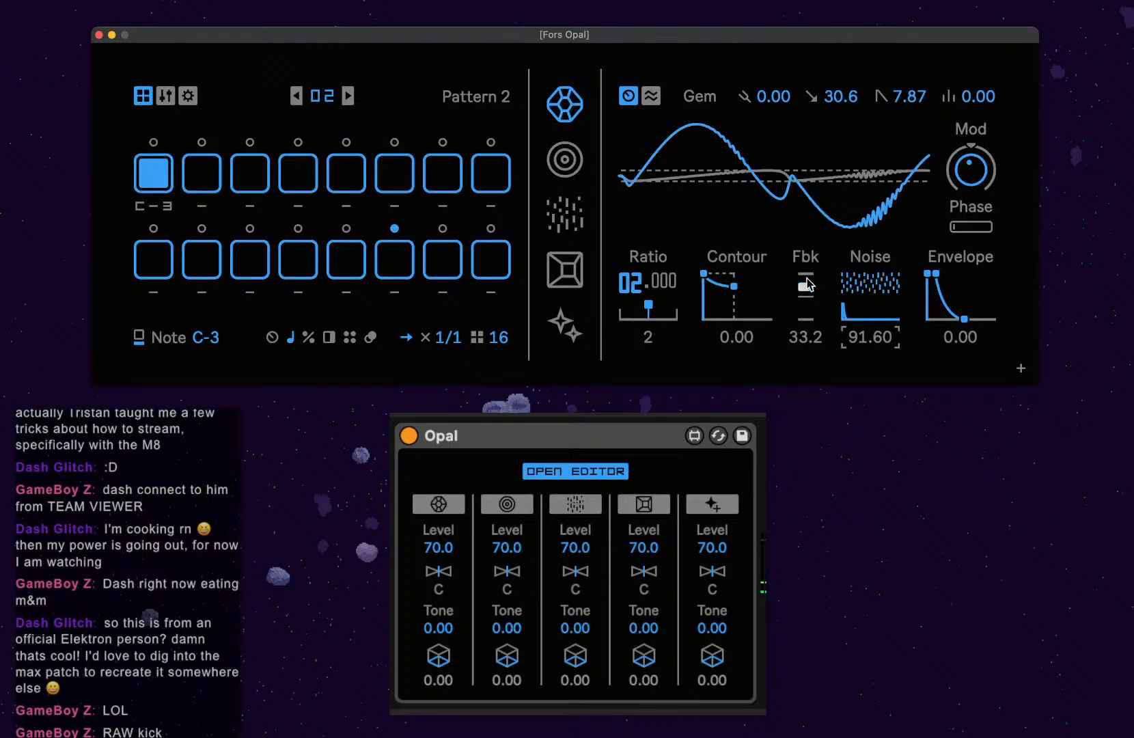
Set Gem's noise level to 17.75 and its noise decay to 3.50.
{"action": "left_click_drag", "start_coordinate": [854, 320], "coordinate": [854, 342]}
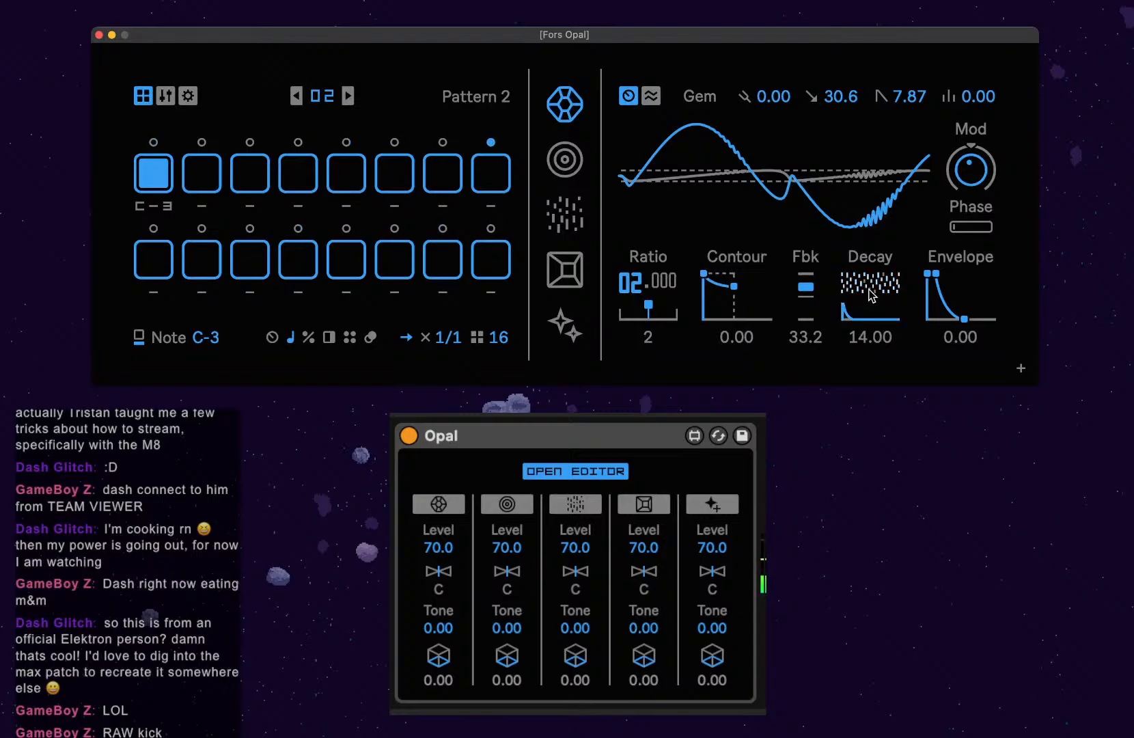
{"action": "left_click_drag", "start_coordinate": [869, 287], "coordinate": [869, 333]}
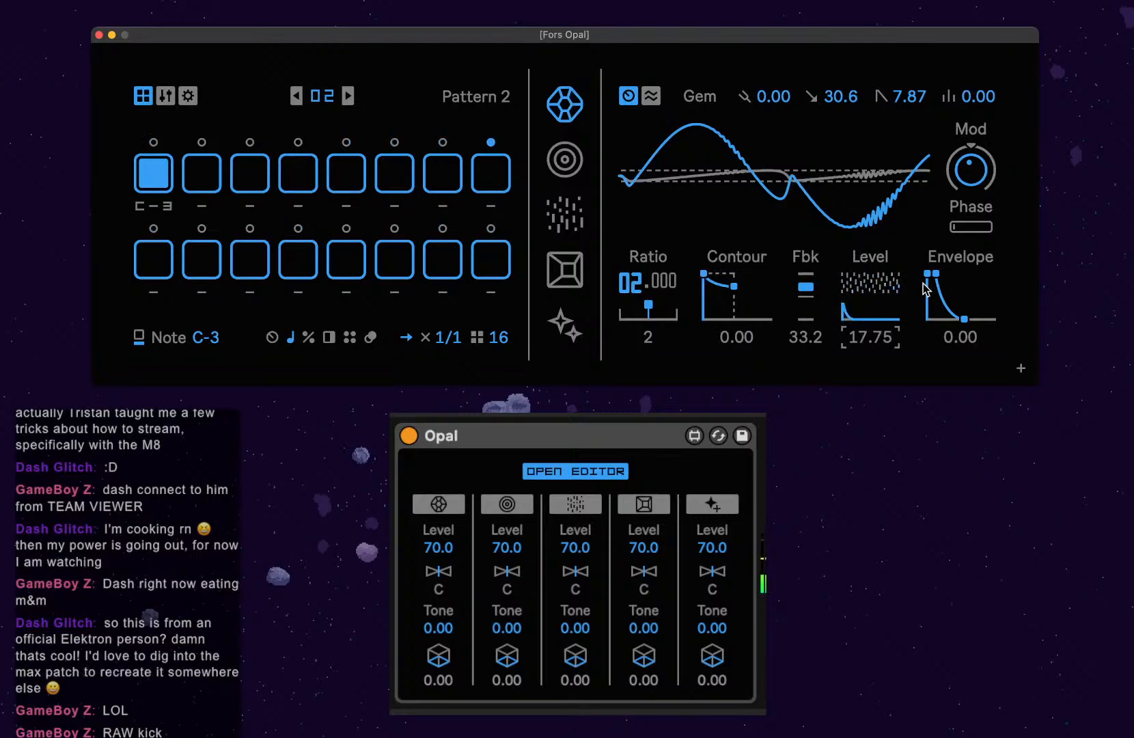
{"action": "mouse_move", "coordinate": [933, 283]}
{"action": "left_mouse_down"}
{"action": "mouse_move", "coordinate": [933, 182]}
{"action": "mouse_move", "coordinate": [933, 265]}
{"action": "mouse_move", "coordinate": [950, 272]}
{"action": "mouse_move", "coordinate": [950, 200]}
{"action": "mouse_move", "coordinate": [950, 278]}
{"action": "left_mouse_up"}
{"action": "left_click_drag", "start_coordinate": [855, 318], "coordinate": [856, 342]}
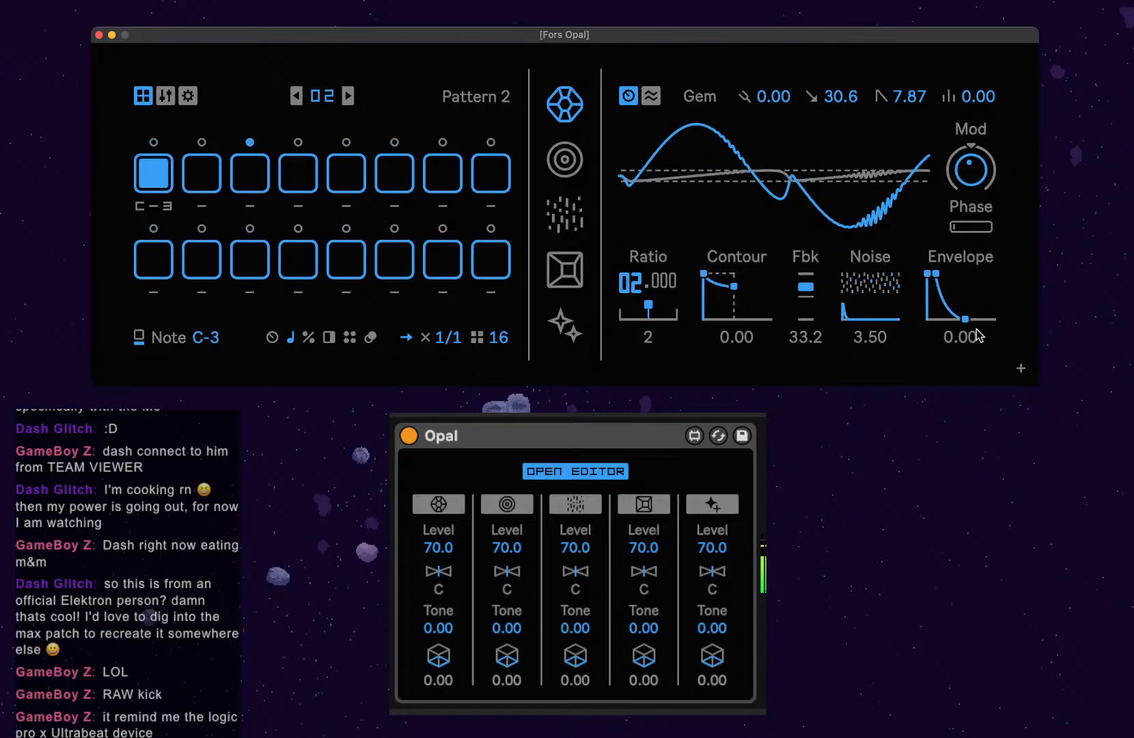
Set Gem's envelope decay to 43.00 and its feedback to -22.7.
{"action": "left_click_drag", "start_coordinate": [965, 319], "coordinate": [965, 336]}
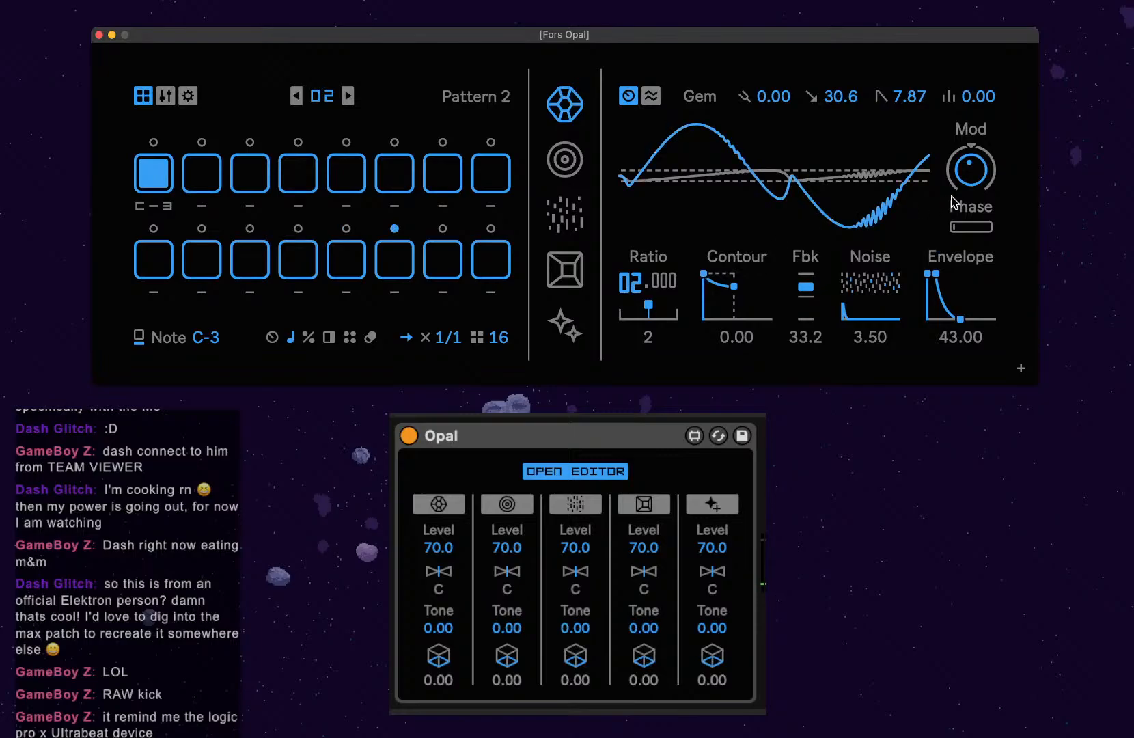
{"action": "left_click_drag", "start_coordinate": [808, 295], "coordinate": [810, 296]}
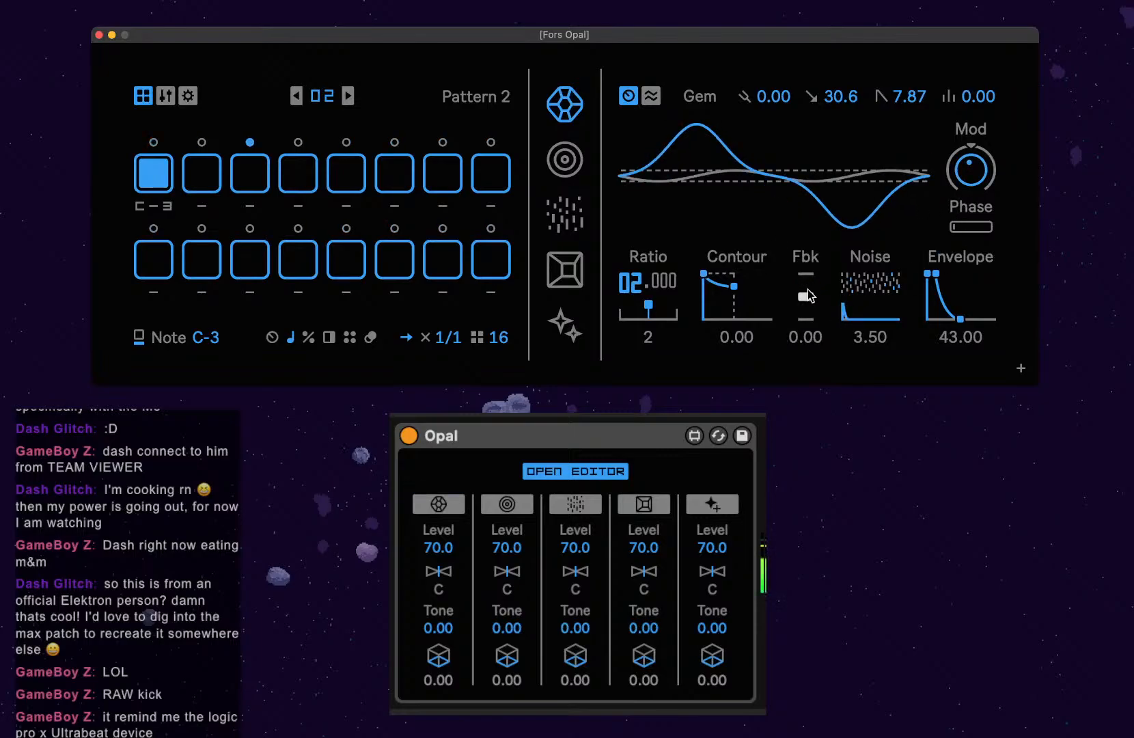
{"action": "left_click_drag", "start_coordinate": [807, 295], "coordinate": [808, 295]}
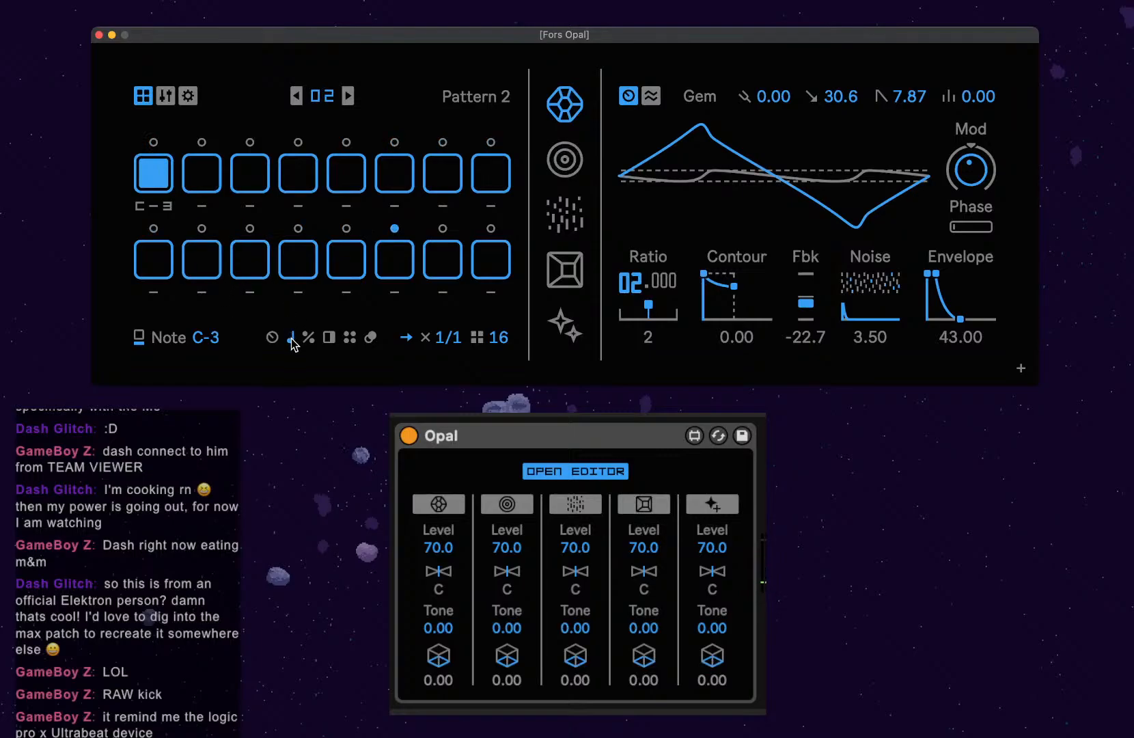
Add Gem trigs on steps 4 and 5.
{"action": "left_click", "coordinate": [298, 173]}
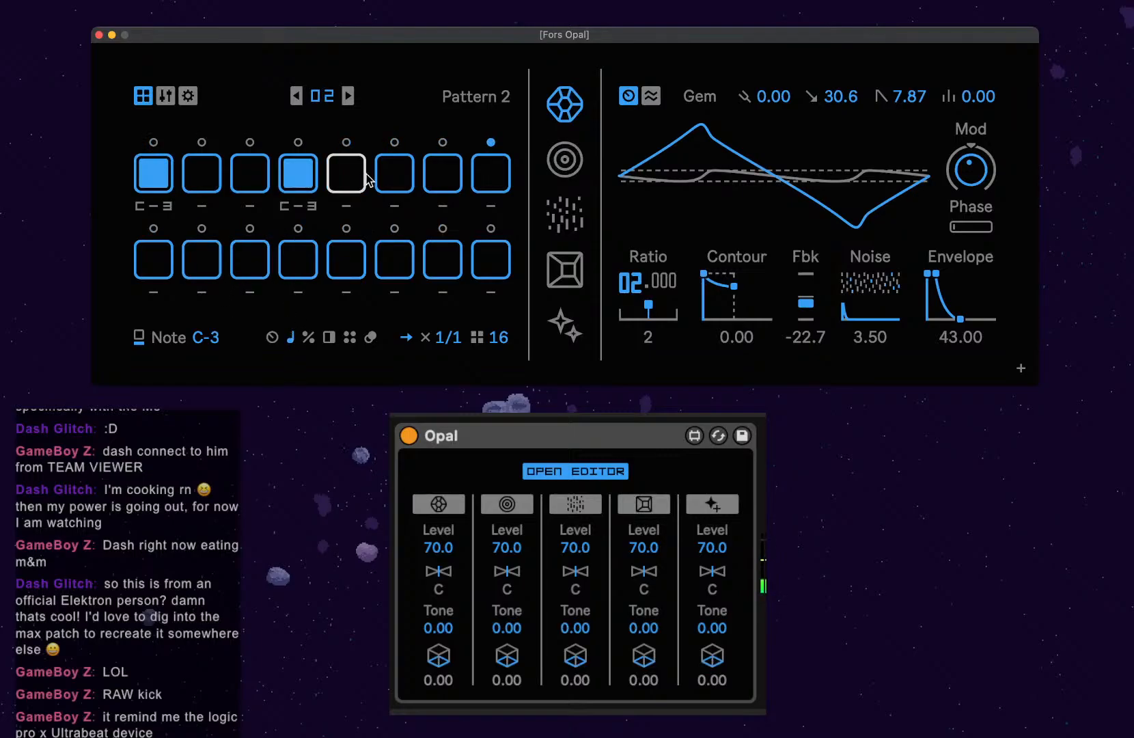
{"action": "left_click", "coordinate": [347, 173]}
Try notes G-3 and G-2 on the step 4 and 5 trigs and reset both to C-3.
{"action": "left_click_drag", "start_coordinate": [298, 207], "coordinate": [340, 210]}
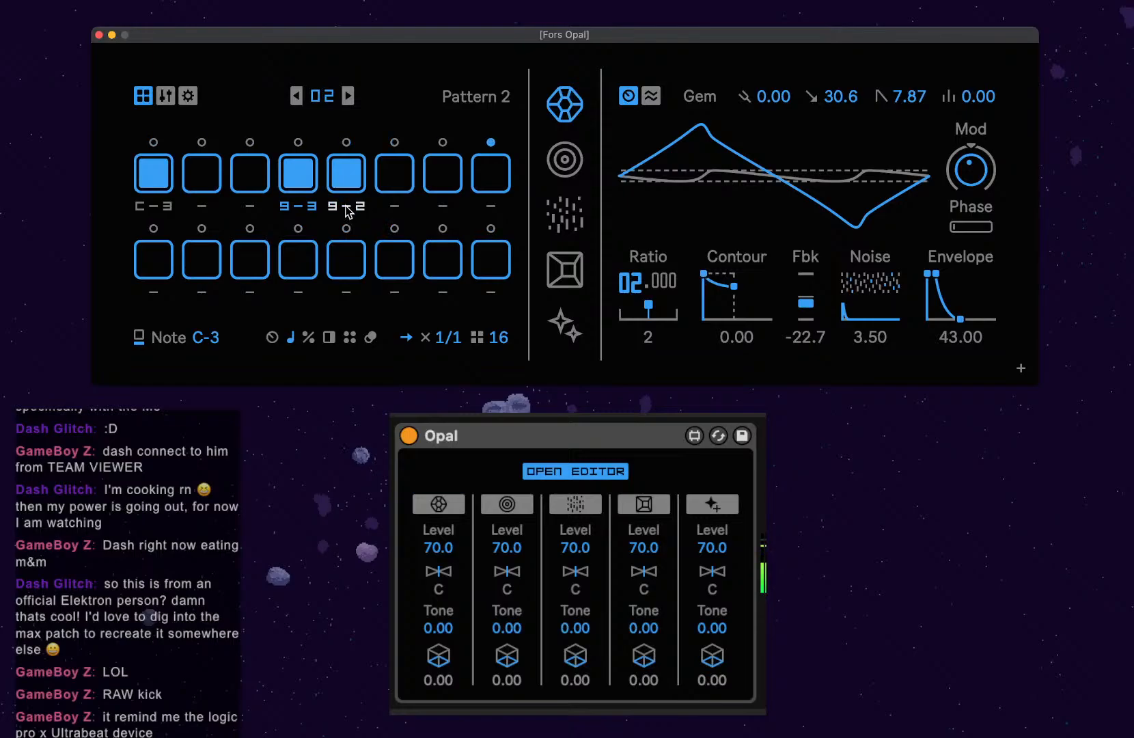
{"action": "left_click_drag", "start_coordinate": [349, 212], "coordinate": [308, 219]}
{"action": "double_click", "coordinate": [349, 205]}
{"action": "double_click", "coordinate": [301, 204]}
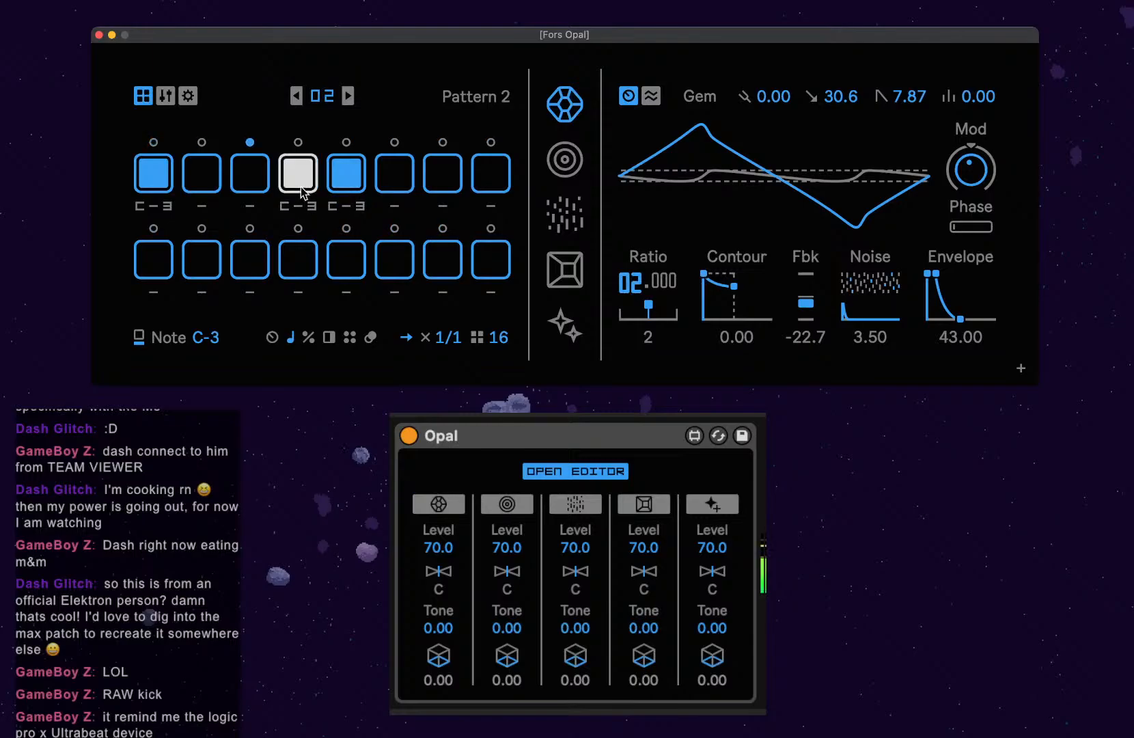
Lower the velocity of Gem's step 4 trig to about a third and its step 5 trig to about half.
{"action": "left_click_drag", "start_coordinate": [302, 165], "coordinate": [310, 188]}
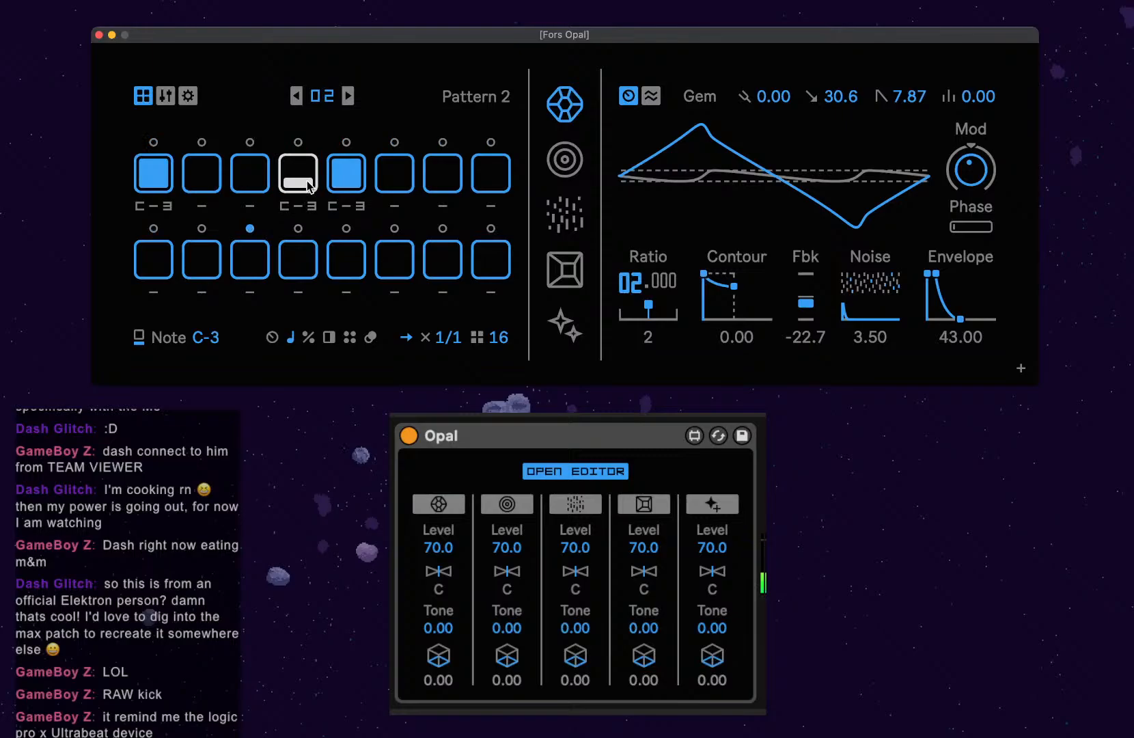
{"action": "left_click", "coordinate": [348, 184]}
{"action": "left_click", "coordinate": [347, 179]}
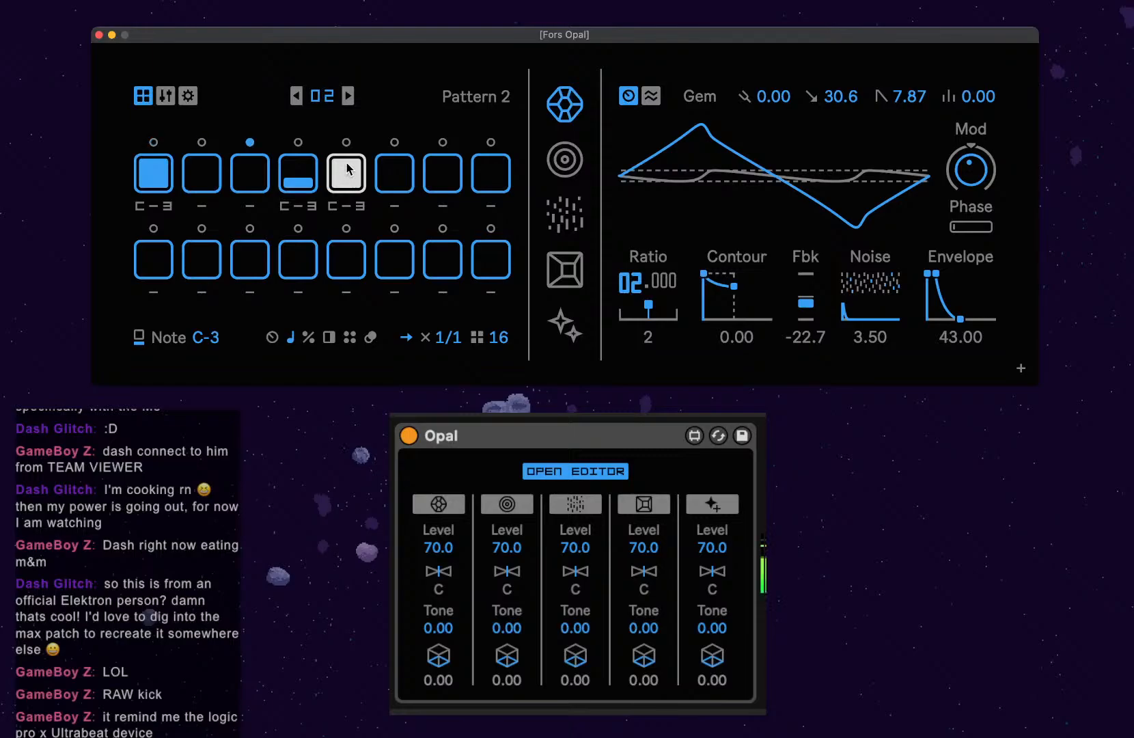
{"action": "left_click_drag", "start_coordinate": [347, 164], "coordinate": [346, 176]}
Add Gem trigs on steps 14 and 15, with a lower velocity on step 15 than on step 14.
{"action": "left_click", "coordinate": [392, 253]}
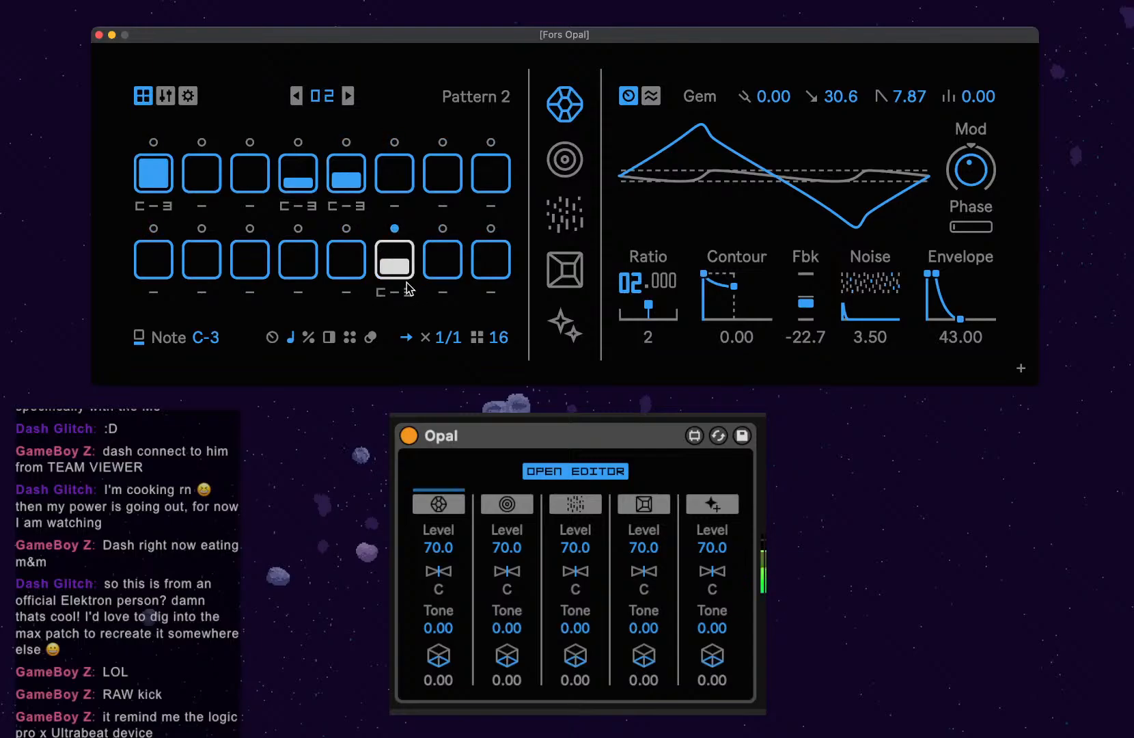
{"action": "left_click", "coordinate": [447, 275]}
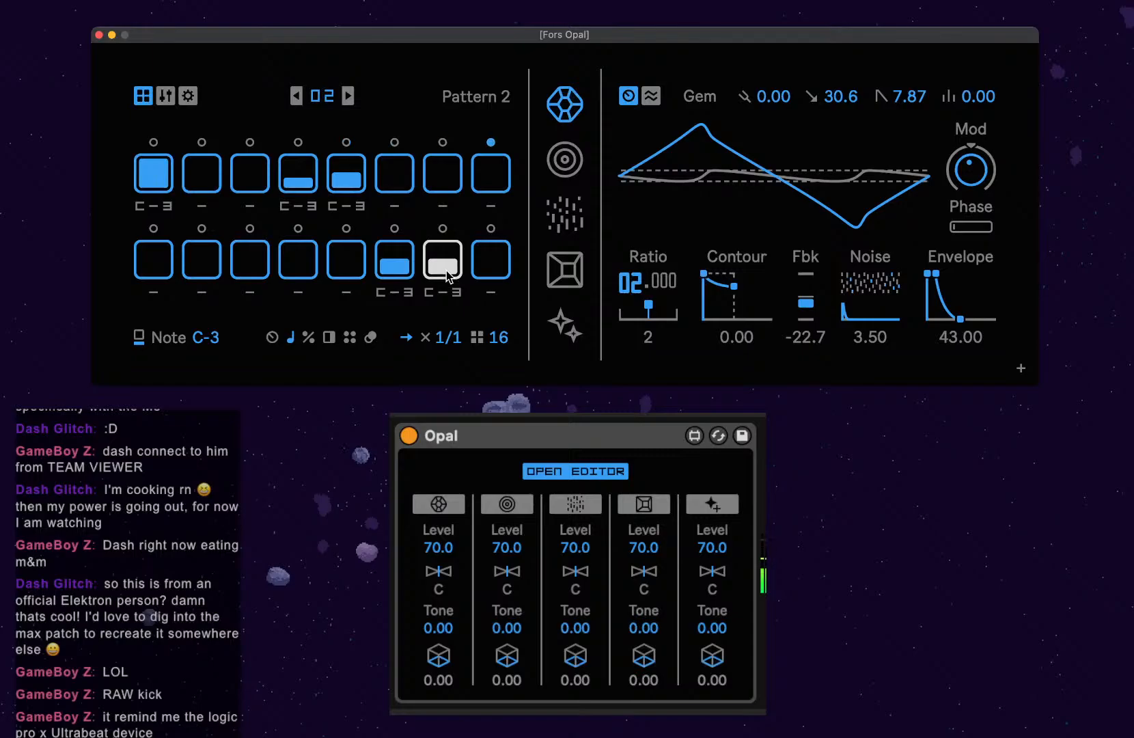
{"action": "left_click", "coordinate": [447, 275]}
{"action": "left_click_drag", "start_coordinate": [442, 247], "coordinate": [445, 270]}
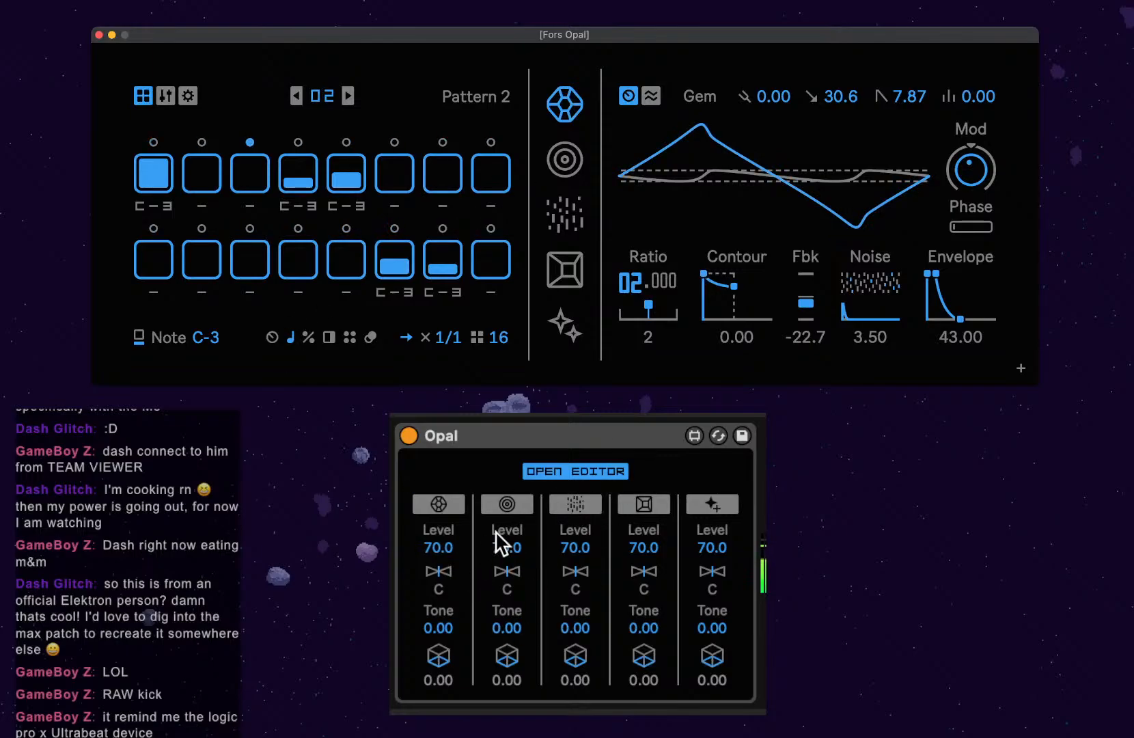
Set Gem's reverb send to 19.2 in the Opal device.
{"action": "left_click", "coordinate": [438, 505]}
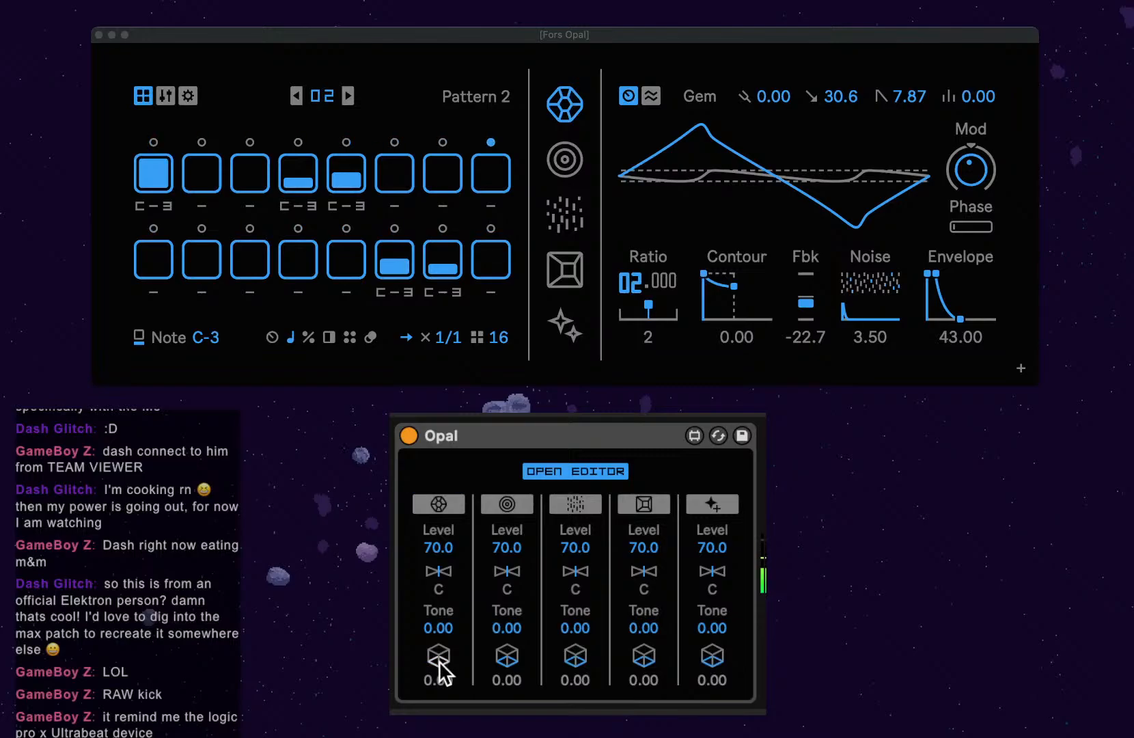
{"action": "mouse_move", "coordinate": [440, 660]}
{"action": "left_mouse_down"}
{"action": "mouse_move", "coordinate": [439, 627]}
{"action": "mouse_move", "coordinate": [441, 663]}
{"action": "left_mouse_up"}
Reduce the low end of the Void Reverb's input, raise its diffusion and set Space to 38.25.
{"action": "left_click", "coordinate": [567, 327]}
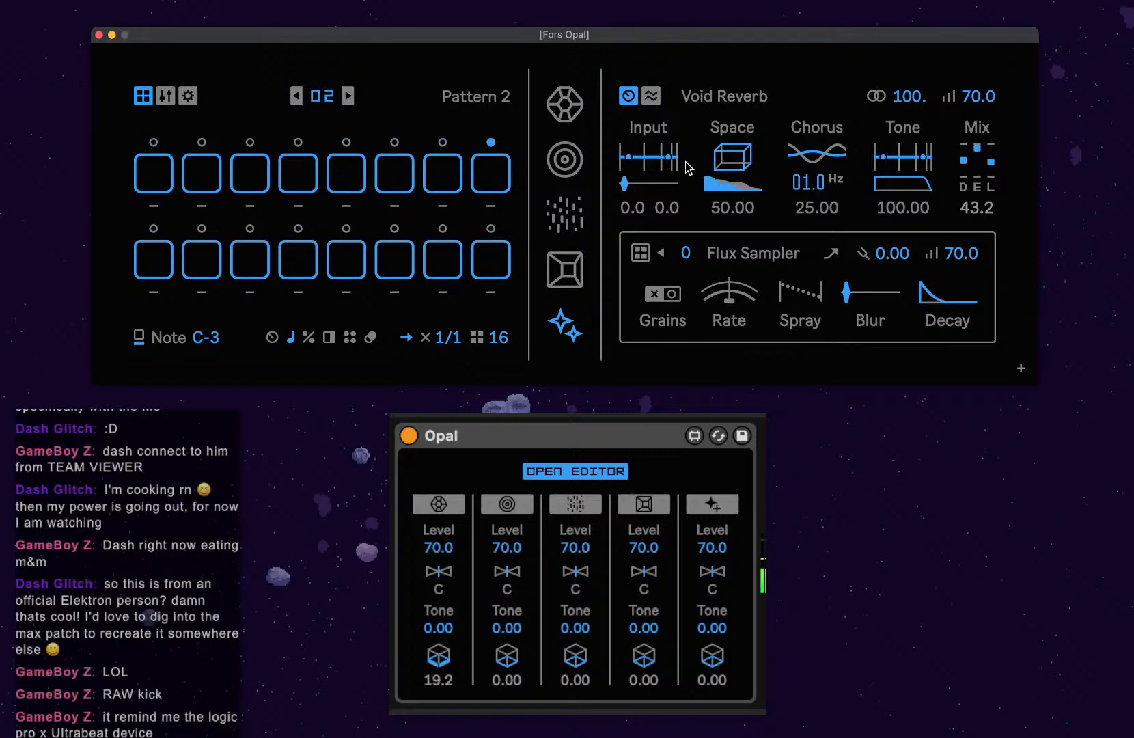
{"action": "left_click_drag", "start_coordinate": [632, 159], "coordinate": [630, 163]}
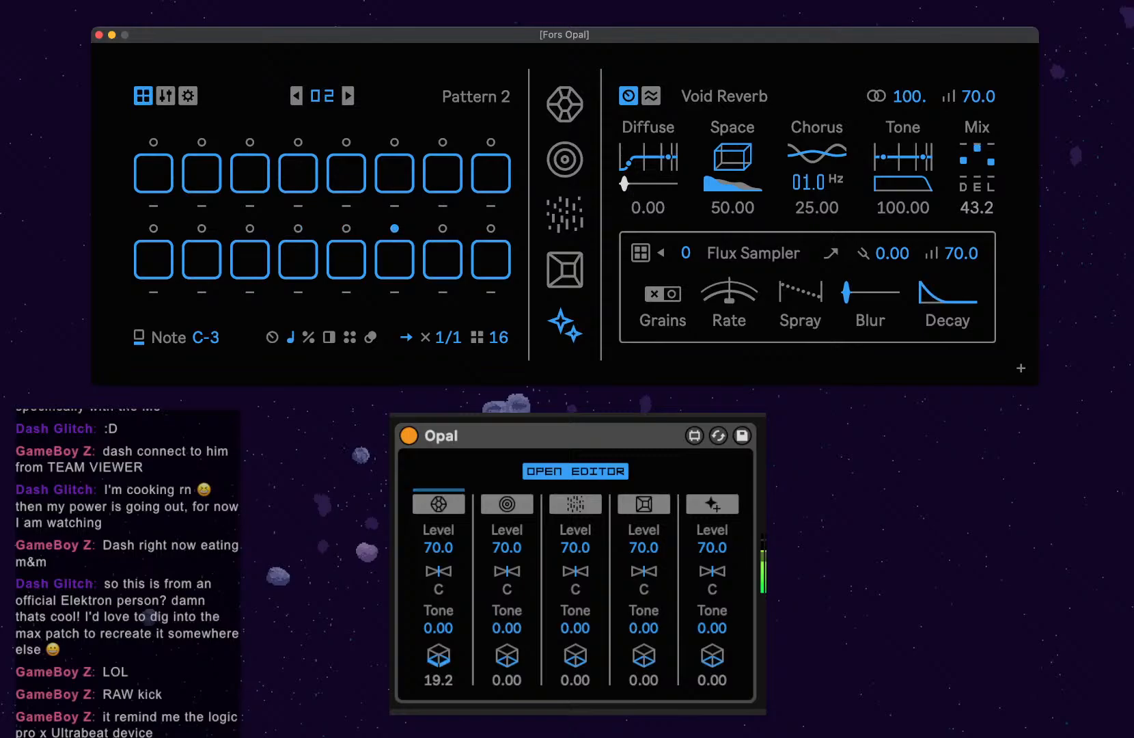
{"action": "mouse_move", "coordinate": [624, 183]}
{"action": "left_mouse_down"}
{"action": "mouse_move", "coordinate": [668, 183]}
{"action": "mouse_move", "coordinate": [628, 158]}
{"action": "left_mouse_up"}
{"action": "left_click_drag", "start_coordinate": [733, 158], "coordinate": [740, 196]}
Set the Void Reverb's chorus rate to 7.2 Hz, cut the Tone lows to -23, and raise mix levels D to 100 and L to 85.2.
{"action": "mouse_move", "coordinate": [818, 182]}
{"action": "left_mouse_down"}
{"action": "mouse_move", "coordinate": [818, 161]}
{"action": "mouse_move", "coordinate": [819, 188]}
{"action": "left_mouse_up"}
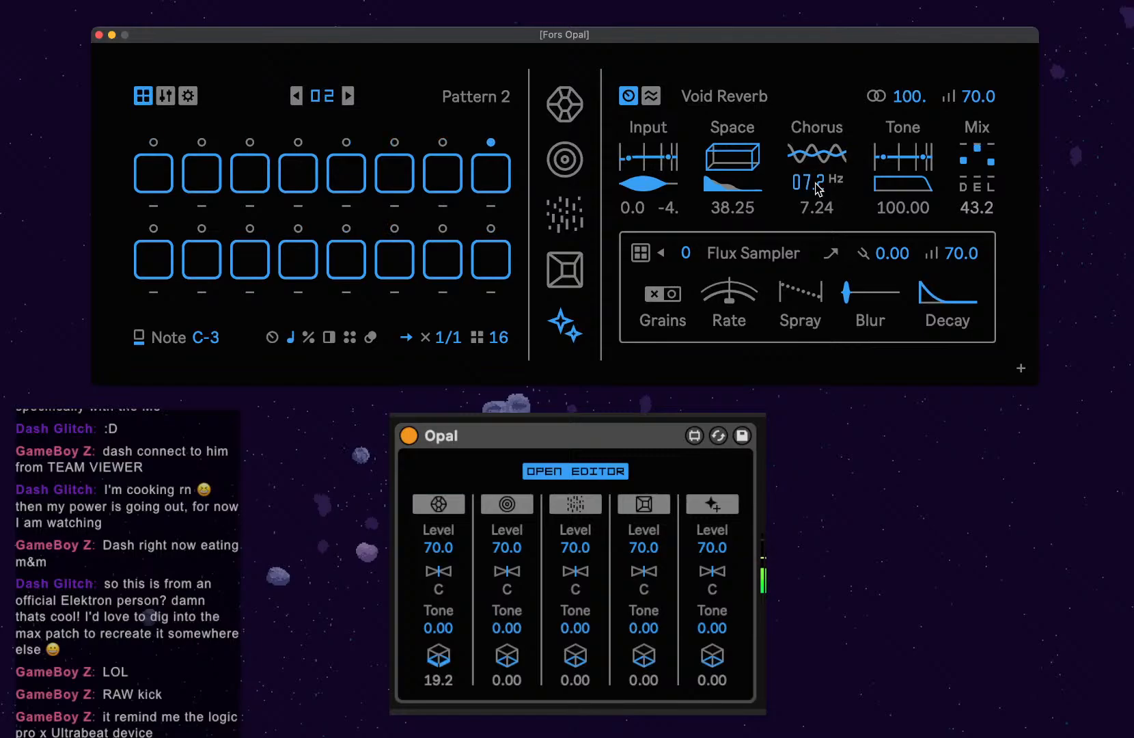
{"action": "mouse_move", "coordinate": [901, 188]}
{"action": "left_mouse_down"}
{"action": "mouse_move", "coordinate": [901, 233]}
{"action": "mouse_move", "coordinate": [896, 163]}
{"action": "left_mouse_up"}
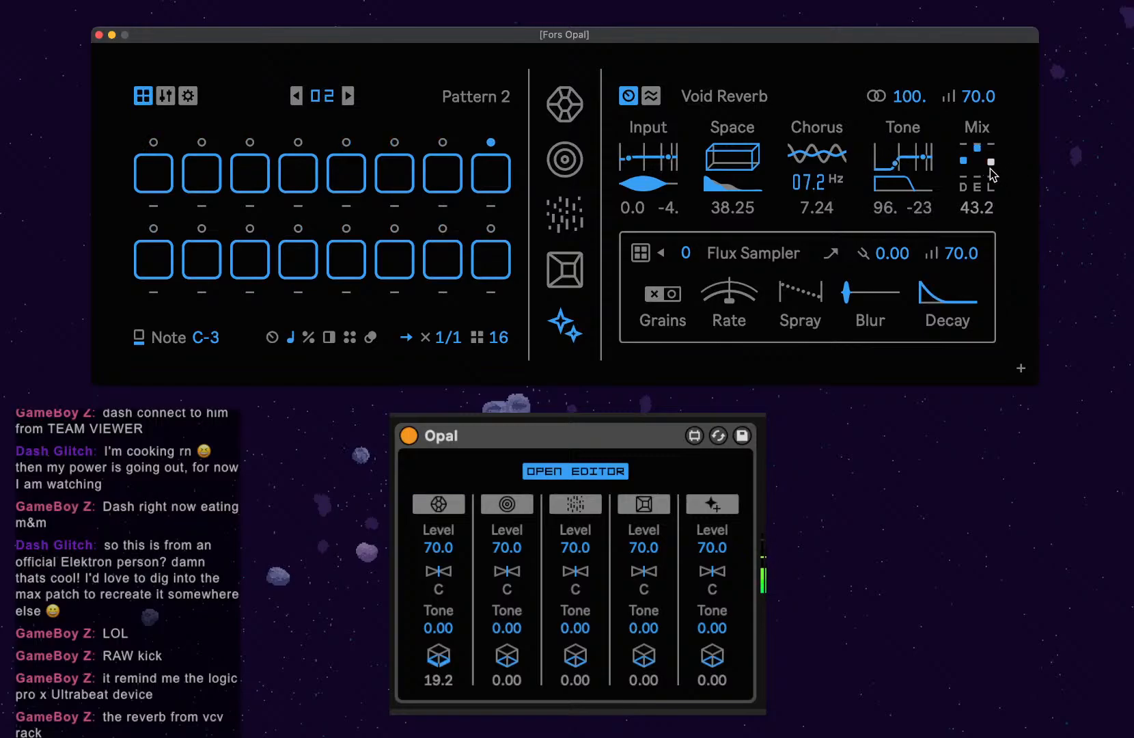
{"action": "left_click_drag", "start_coordinate": [963, 168], "coordinate": [964, 153]}
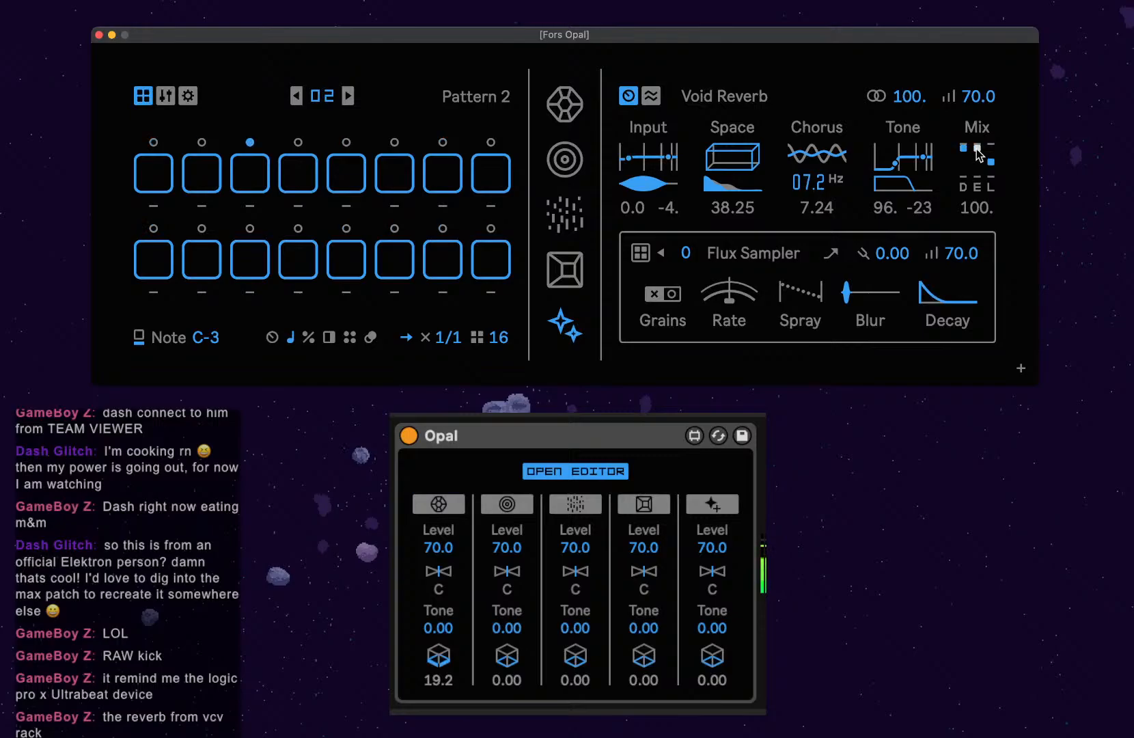
{"action": "mouse_move", "coordinate": [978, 148]}
{"action": "left_mouse_down"}
{"action": "mouse_move", "coordinate": [991, 161]}
{"action": "mouse_move", "coordinate": [992, 150]}
{"action": "left_mouse_up"}
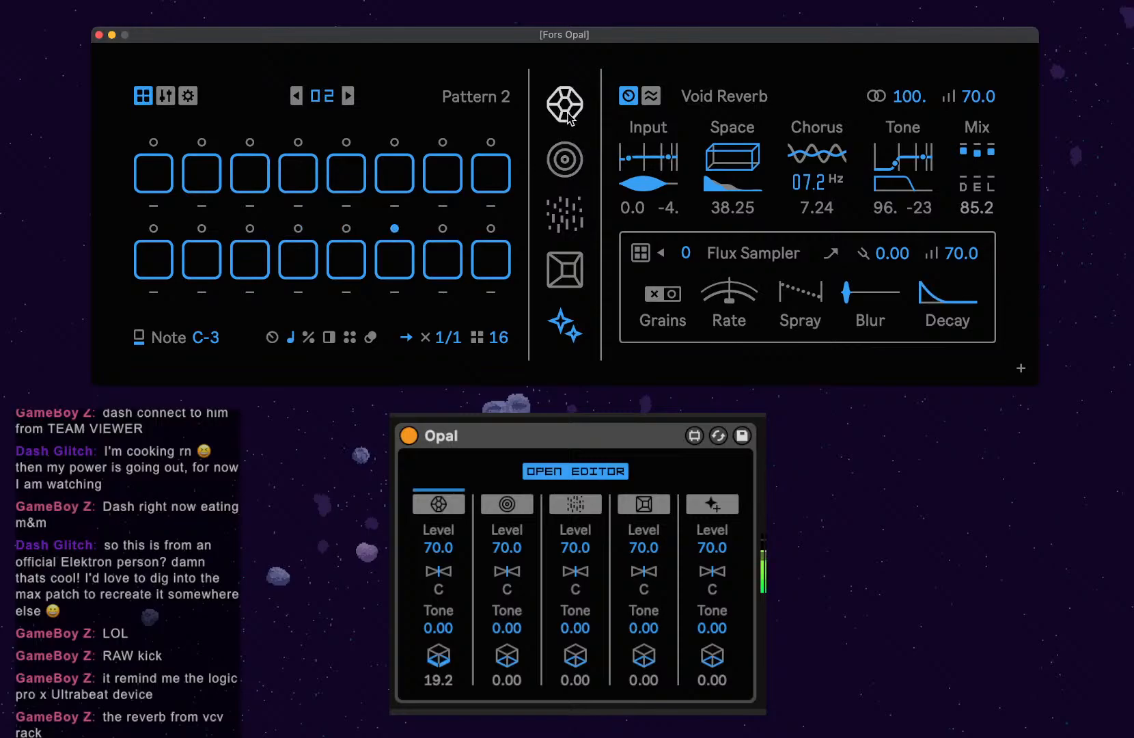
Add trigs on steps 2 and 11 of the Mass instrument.
{"action": "left_click", "coordinate": [567, 154]}
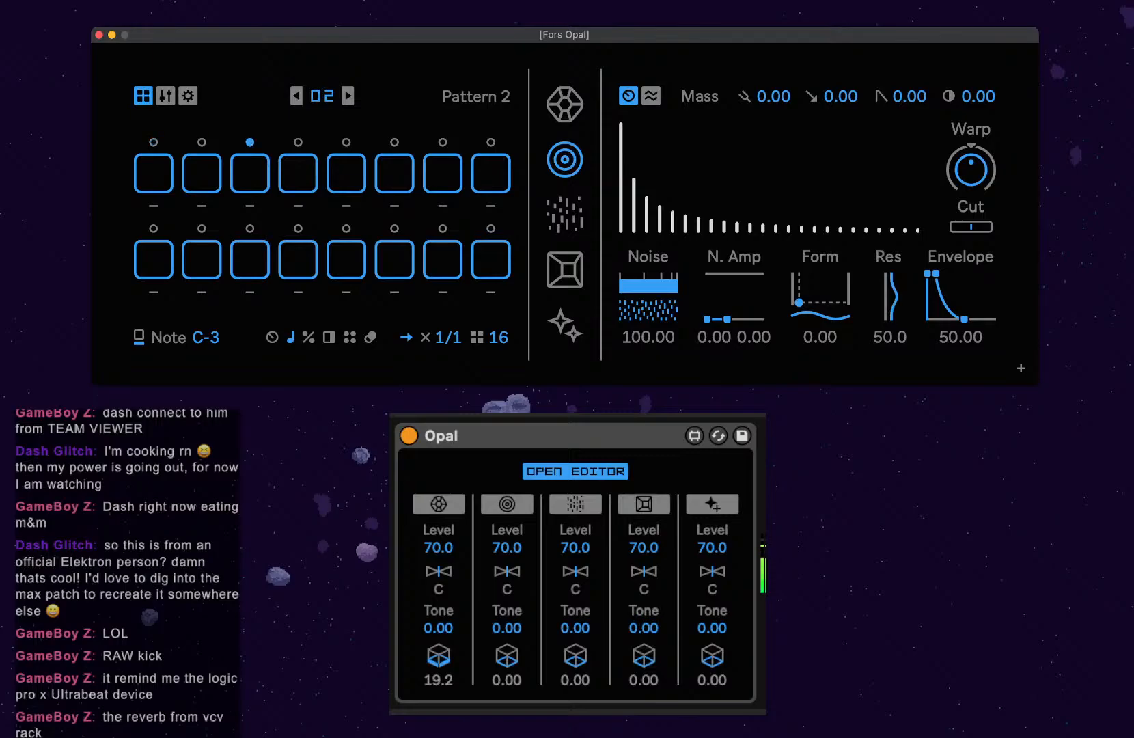
{"action": "left_click", "coordinate": [200, 176]}
{"action": "left_click", "coordinate": [261, 277]}
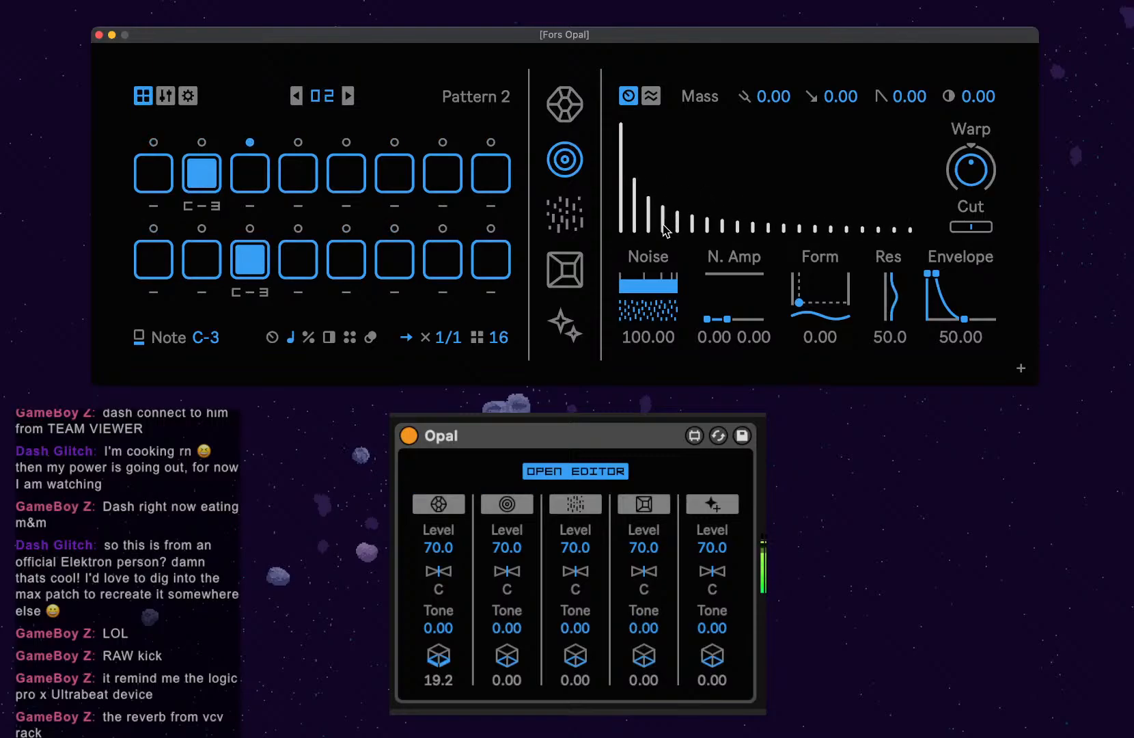
Assign Spread as Mass's fourth modulation destination and set its LFO amount to 14.17.
{"action": "left_click", "coordinate": [652, 96]}
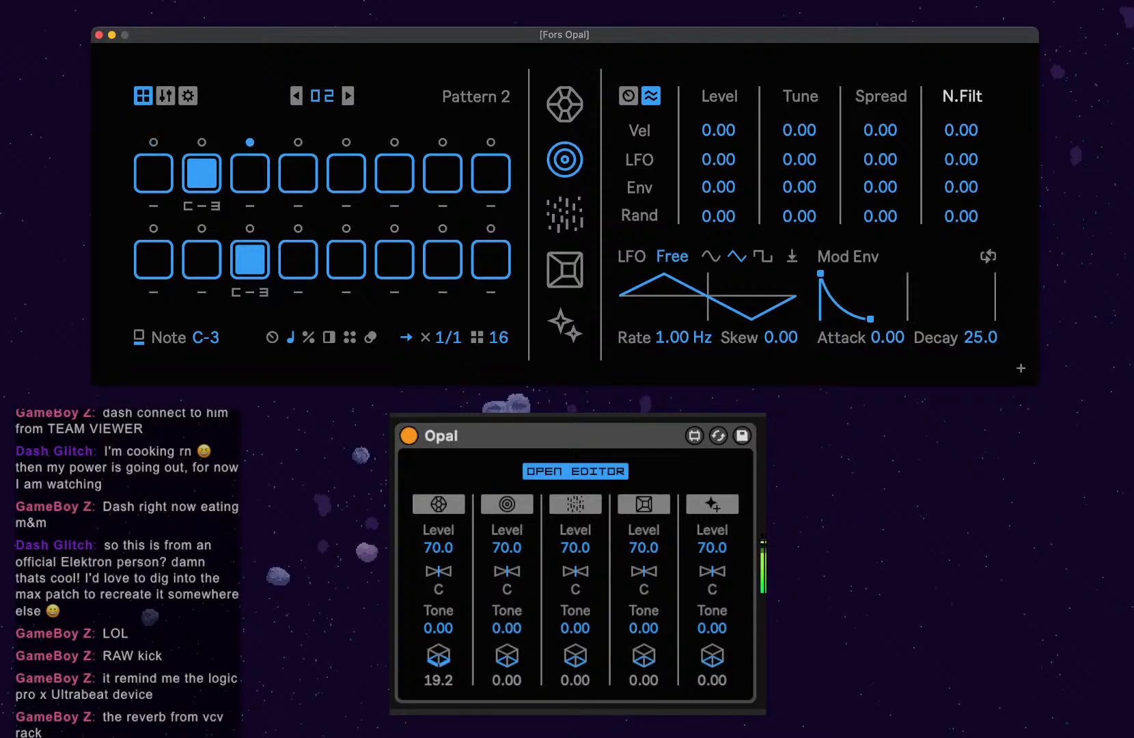
{"action": "left_click", "coordinate": [962, 96]}
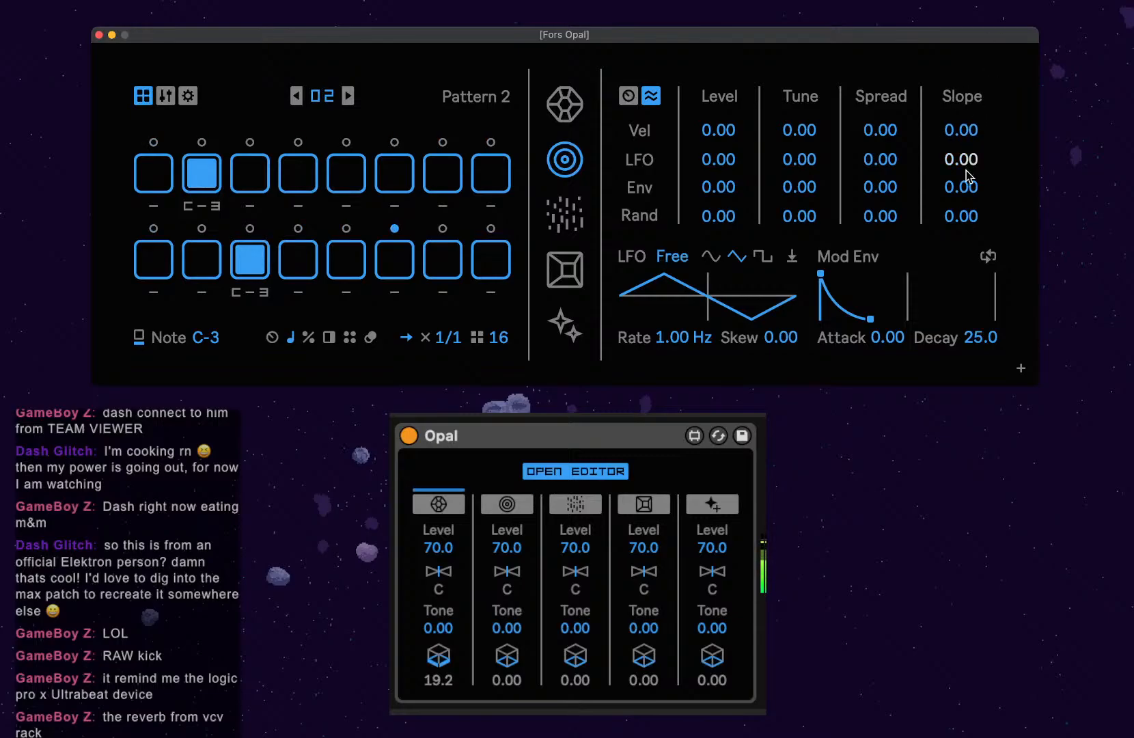
{"action": "left_click_drag", "start_coordinate": [962, 159], "coordinate": [972, 125]}
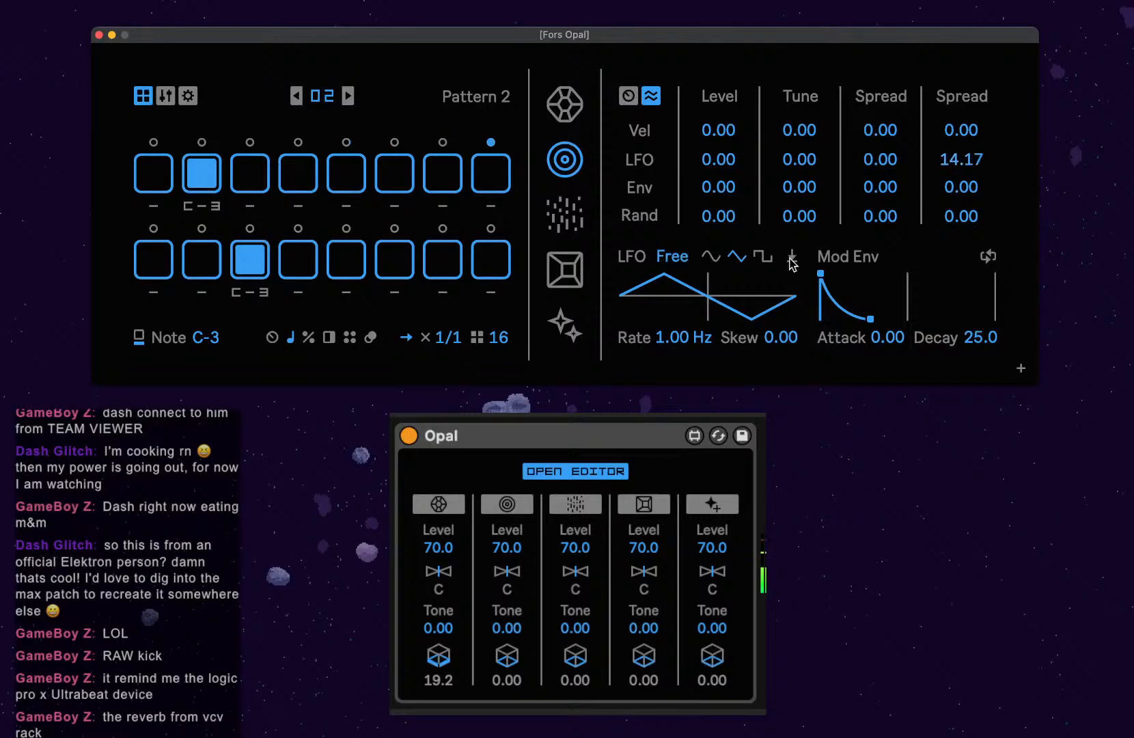
Give Mass's LFO a sine shape with Skew -39, free rate and retrigger on, and set its Spread amount to 4.72.
{"action": "left_click", "coordinate": [713, 257]}
{"action": "mouse_move", "coordinate": [721, 309]}
{"action": "left_mouse_down"}
{"action": "mouse_move", "coordinate": [721, 273]}
{"action": "mouse_move", "coordinate": [721, 334]}
{"action": "left_mouse_up"}
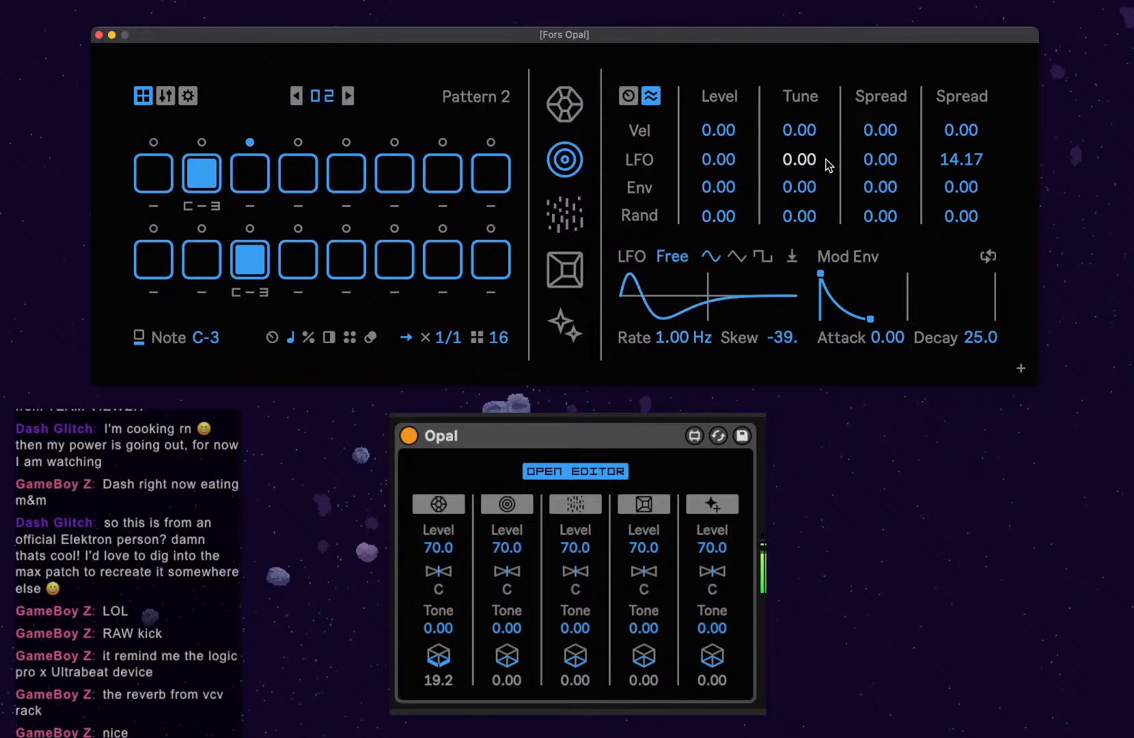
{"action": "left_click", "coordinate": [685, 260]}
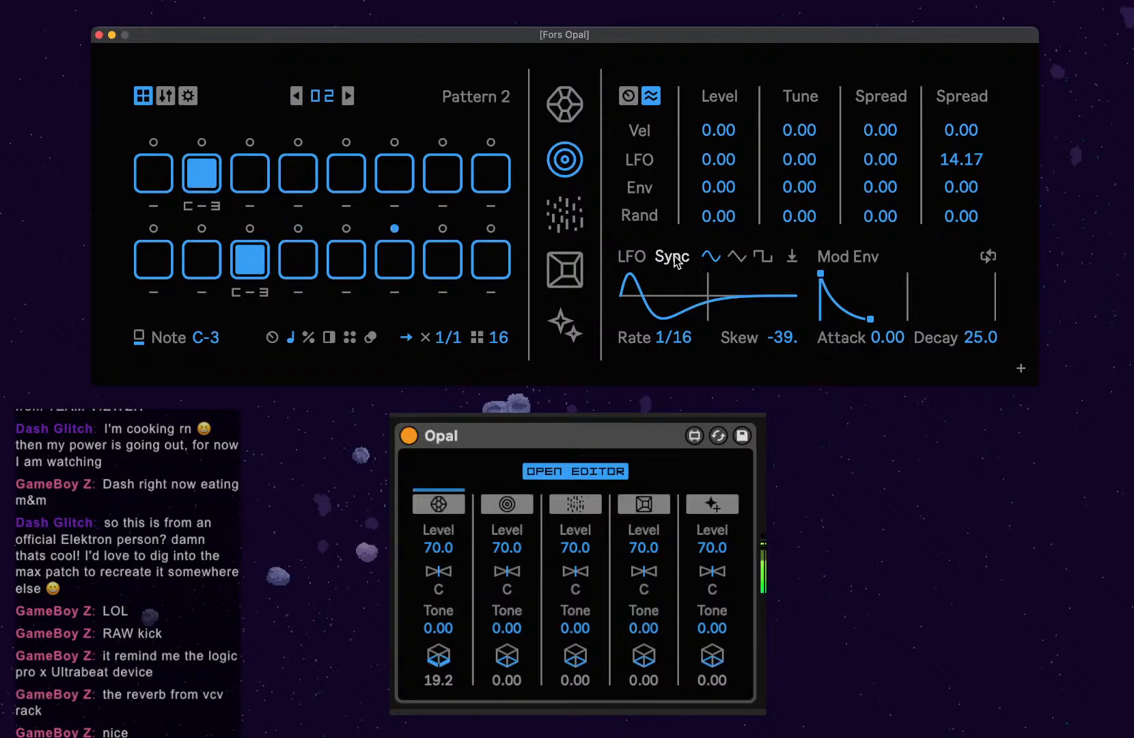
{"action": "left_click", "coordinate": [690, 261]}
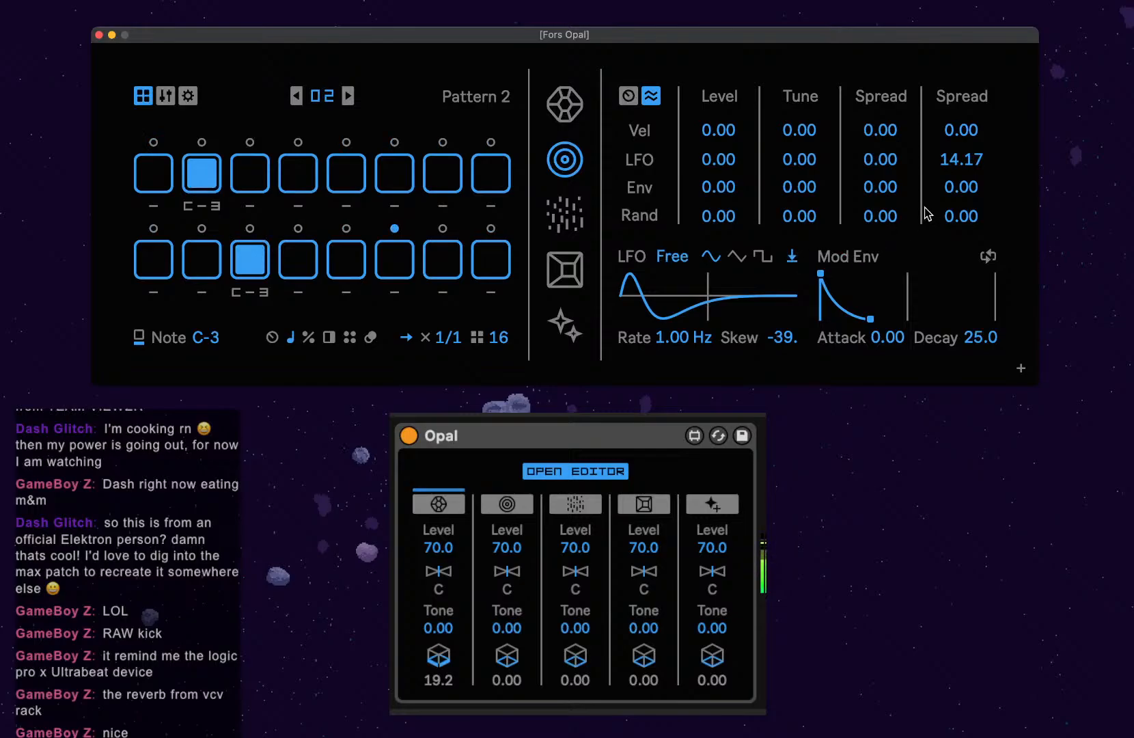
{"action": "mouse_move", "coordinate": [980, 165]}
{"action": "left_mouse_down"}
{"action": "mouse_move", "coordinate": [980, 199]}
{"action": "mouse_move", "coordinate": [980, 167]}
{"action": "mouse_move", "coordinate": [980, 184]}
{"action": "left_mouse_up"}
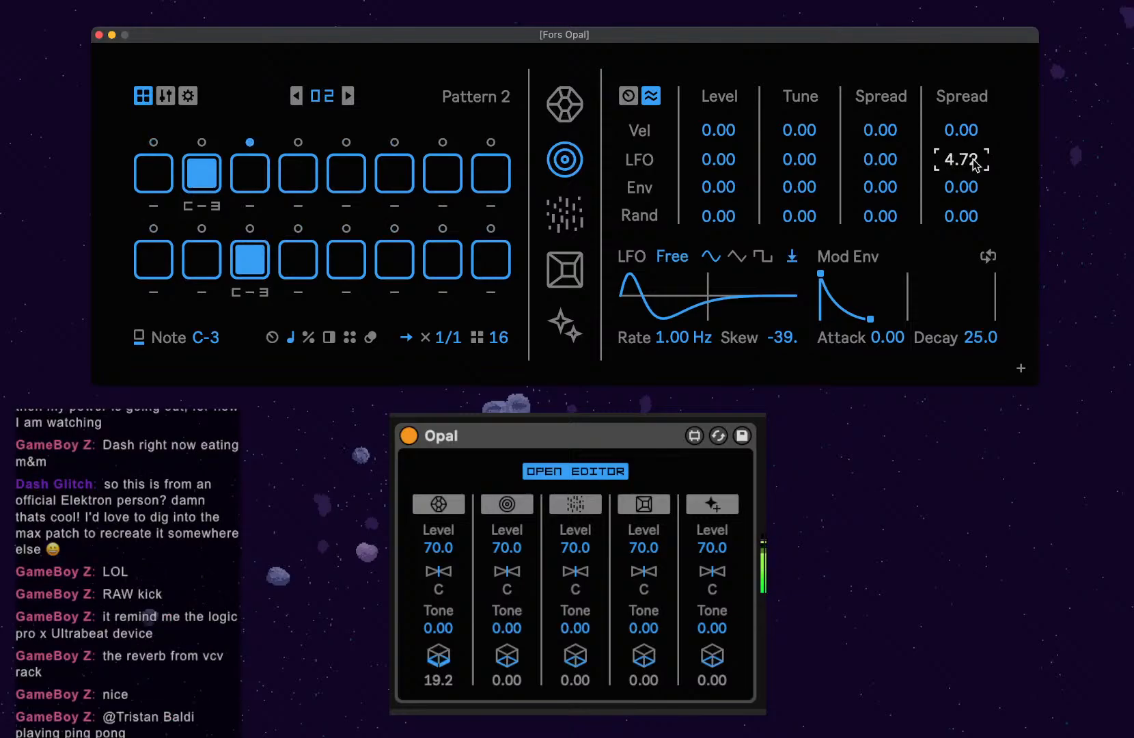
Lengthen the Mass envelope's release and hold, and set its attack to 21.
{"action": "left_click", "coordinate": [629, 96]}
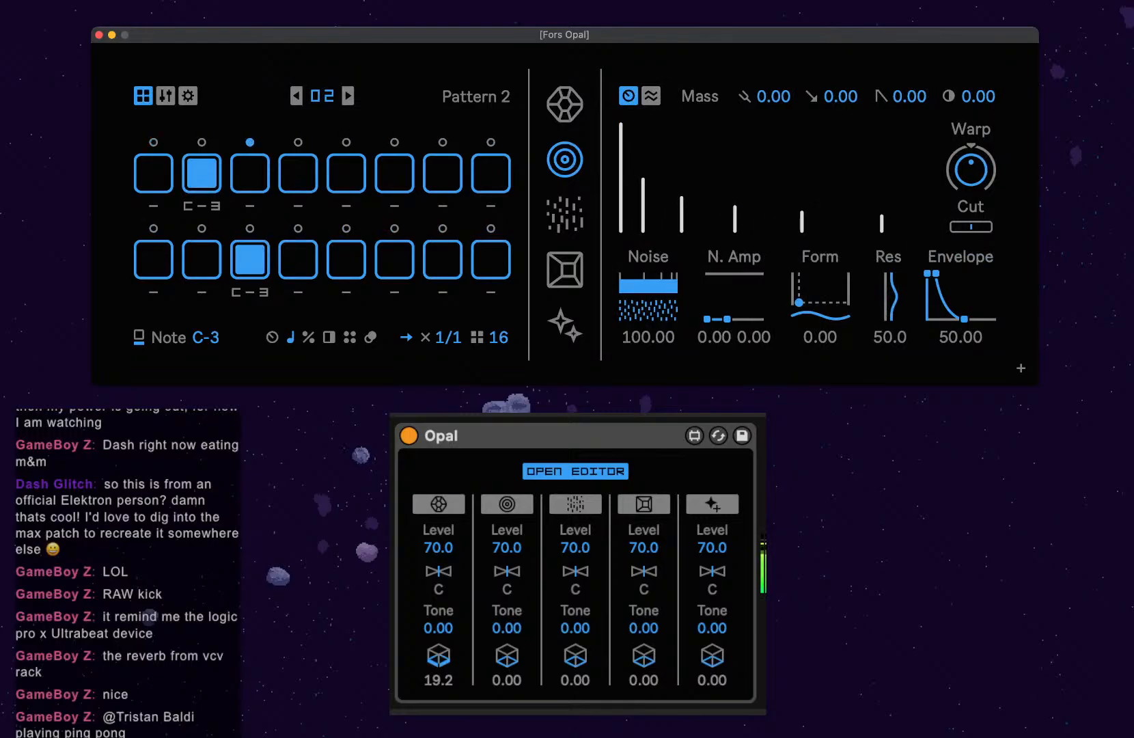
{"action": "left_click_drag", "start_coordinate": [967, 321], "coordinate": [980, 319]}
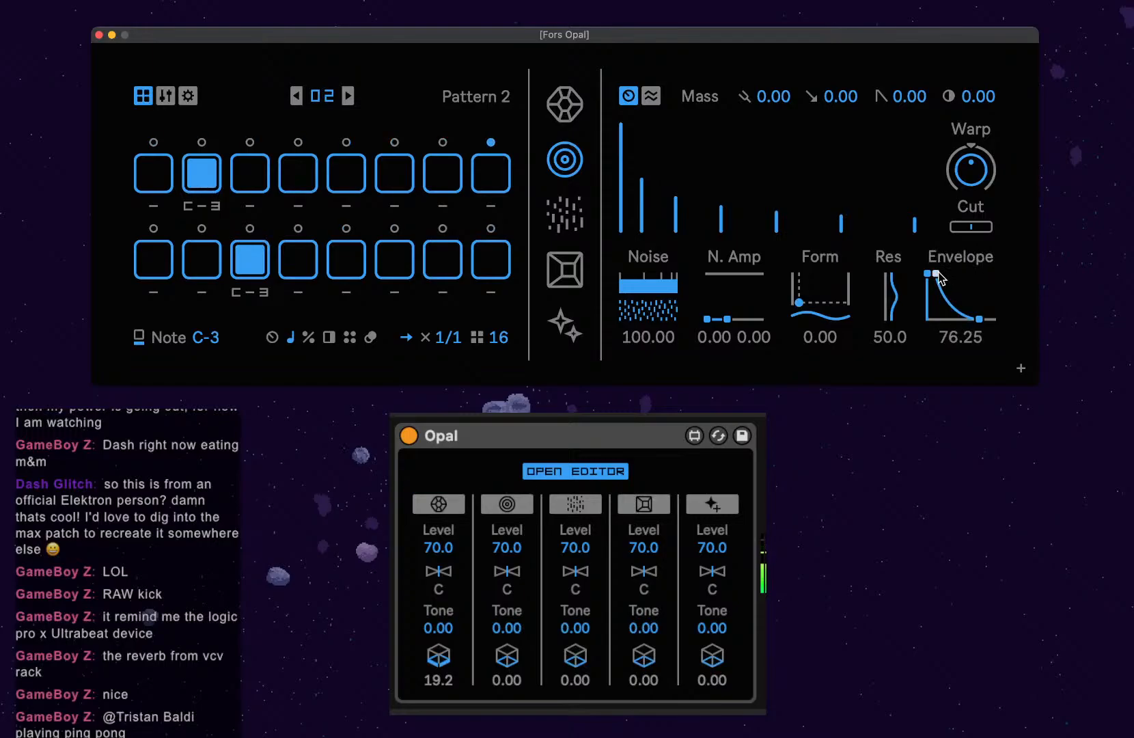
{"action": "left_click_drag", "start_coordinate": [936, 274], "coordinate": [930, 274]}
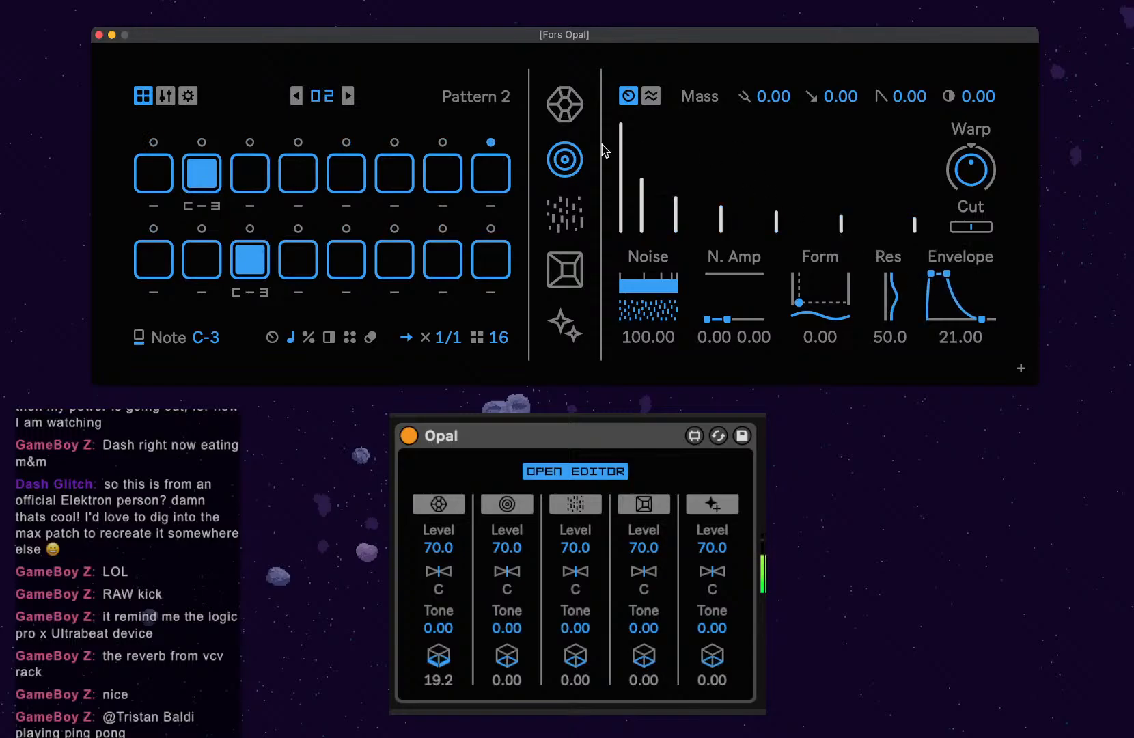
Lower the velocity of Mass's step 2 trig, set its note to D#4, and remove the step 11 trig.
{"action": "left_click", "coordinate": [208, 192]}
{"action": "left_click", "coordinate": [207, 185]}
{"action": "left_click_drag", "start_coordinate": [207, 168], "coordinate": [209, 202]}
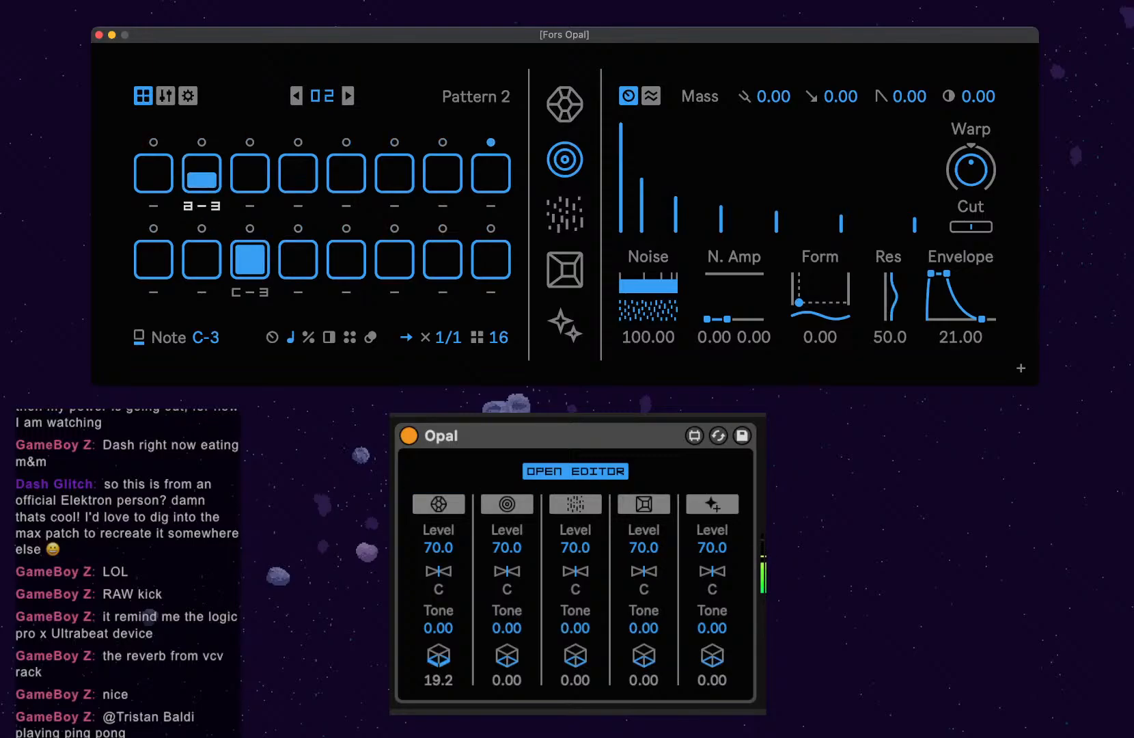
{"action": "left_click", "coordinate": [253, 268]}
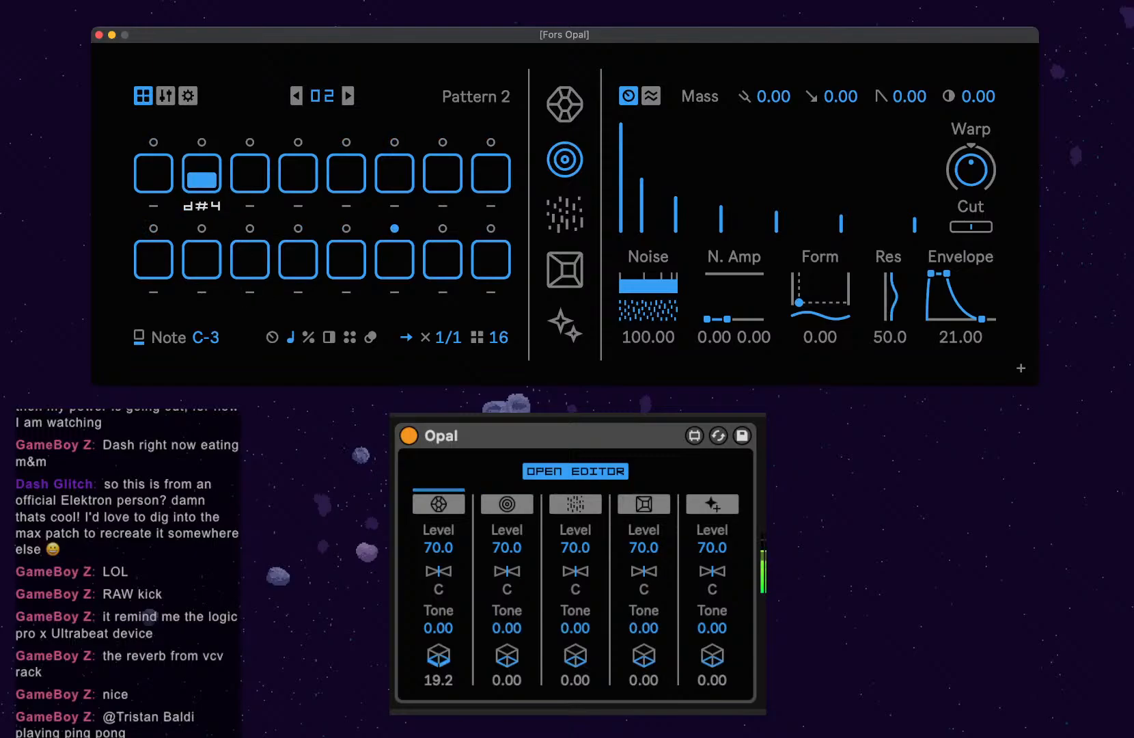
{"action": "left_click_drag", "start_coordinate": [203, 205], "coordinate": [202, 202]}
{"action": "left_click_drag", "start_coordinate": [202, 206], "coordinate": [216, 211]}
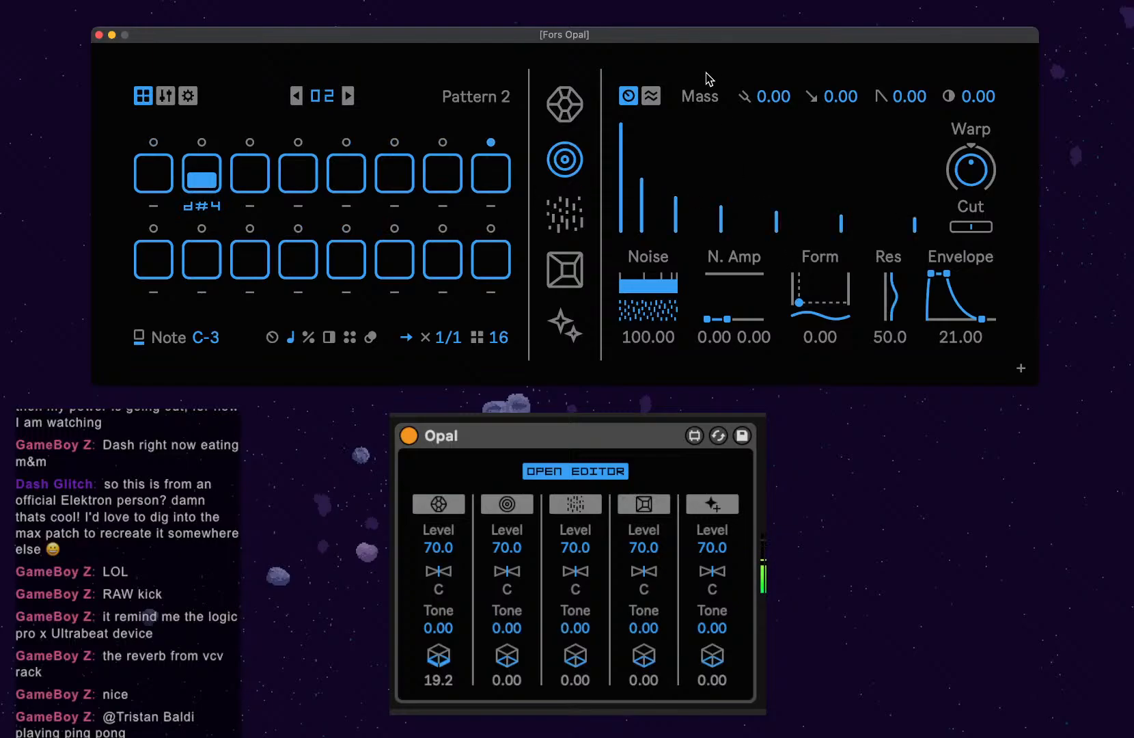
Shape Mass's noise by narrowing its band to a Noise value of 31.50 and raising N. Amp with a decay of 25.
{"action": "left_click_drag", "start_coordinate": [667, 321], "coordinate": [668, 262]}
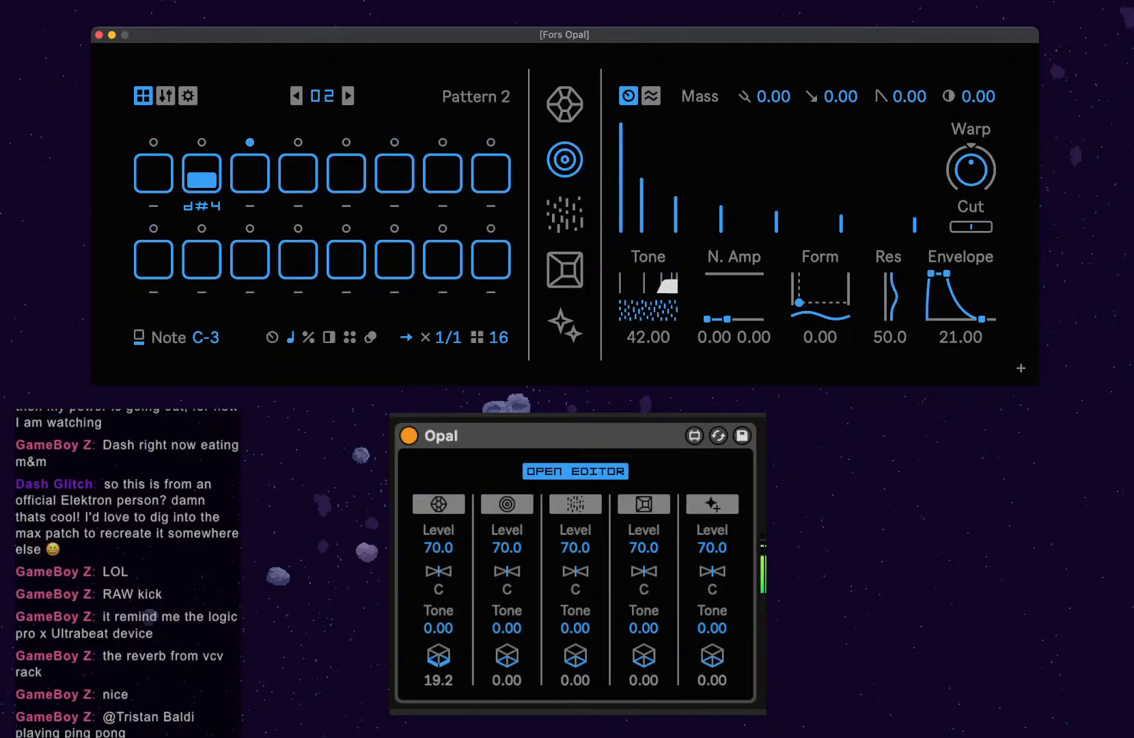
{"action": "mouse_move", "coordinate": [664, 281]}
{"action": "left_mouse_down"}
{"action": "mouse_move", "coordinate": [648, 343]}
{"action": "mouse_move", "coordinate": [671, 288]}
{"action": "left_mouse_up"}
{"action": "mouse_move", "coordinate": [727, 320]}
{"action": "left_mouse_down"}
{"action": "mouse_move", "coordinate": [708, 316]}
{"action": "mouse_move", "coordinate": [708, 275]}
{"action": "mouse_move", "coordinate": [728, 319]}
{"action": "left_mouse_up"}
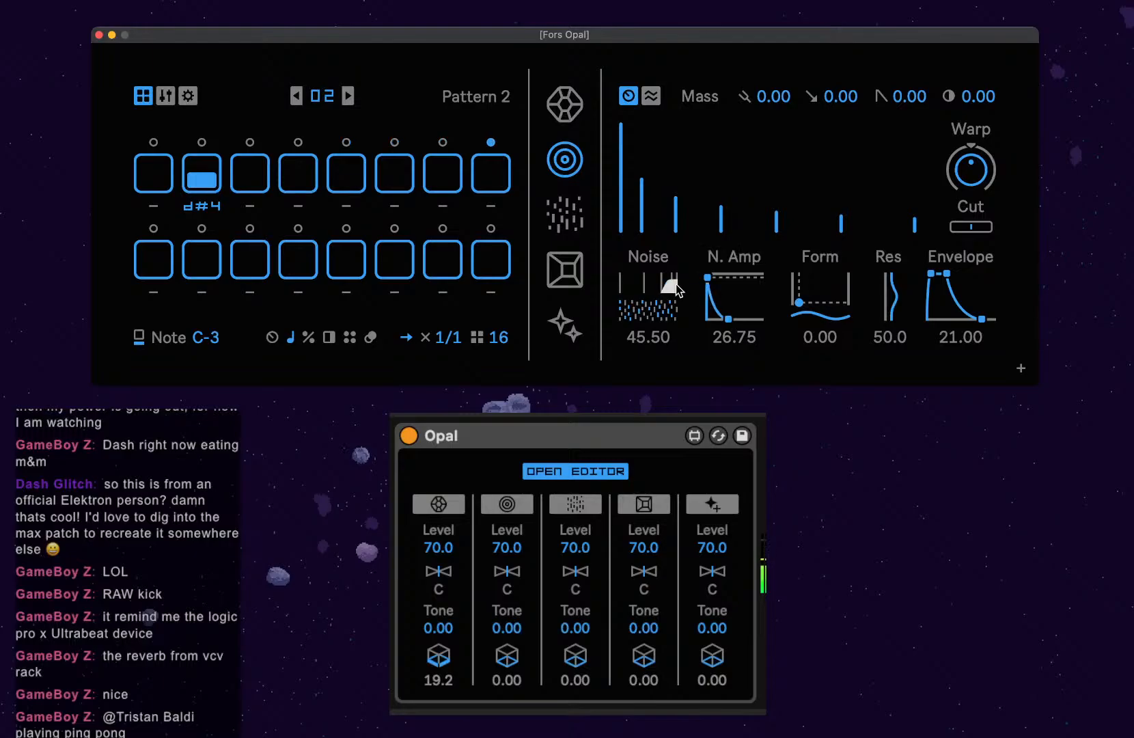
{"action": "left_click_drag", "start_coordinate": [673, 290], "coordinate": [732, 320]}
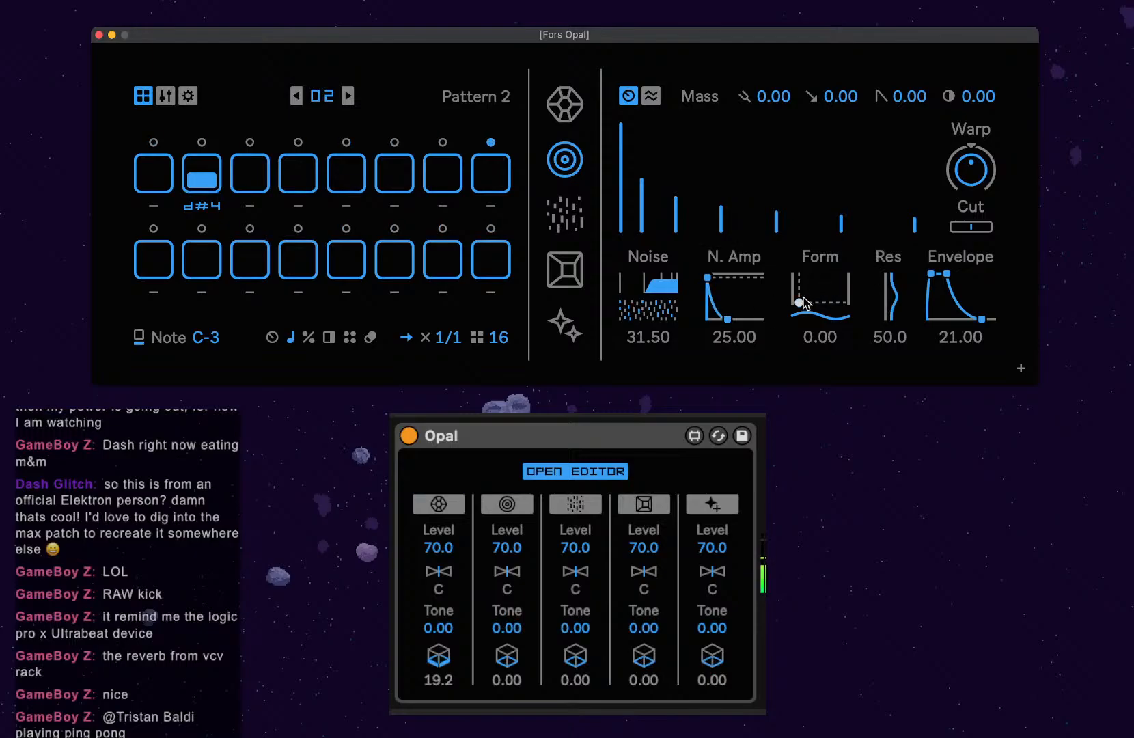
Set Mass's Form to 3.00 and 31.0, its Warp to -40.25, and its envelope attack to 0.
{"action": "mouse_move", "coordinate": [799, 302]}
{"action": "left_mouse_down"}
{"action": "mouse_move", "coordinate": [813, 283]}
{"action": "mouse_move", "coordinate": [813, 314]}
{"action": "mouse_move", "coordinate": [819, 280]}
{"action": "mouse_move", "coordinate": [801, 294]}
{"action": "left_mouse_up"}
{"action": "mouse_move", "coordinate": [930, 276]}
{"action": "left_mouse_down"}
{"action": "mouse_move", "coordinate": [944, 268]}
{"action": "mouse_move", "coordinate": [931, 283]}
{"action": "left_mouse_up"}
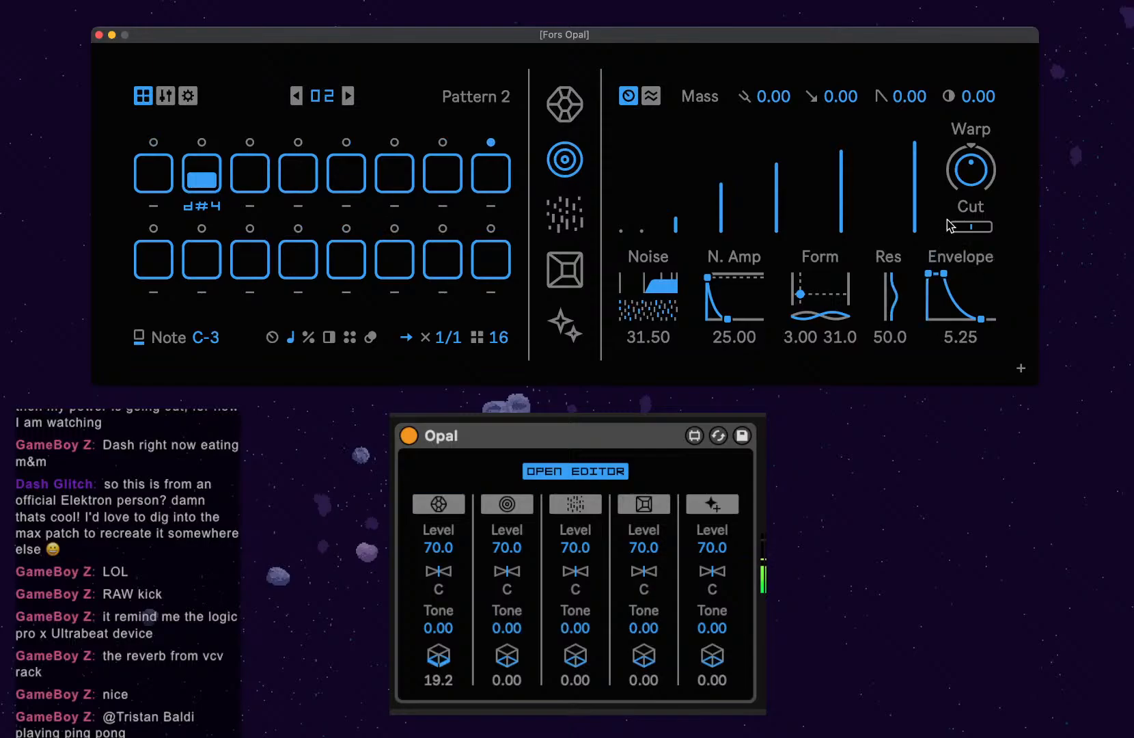
{"action": "left_click_drag", "start_coordinate": [971, 169], "coordinate": [971, 199]}
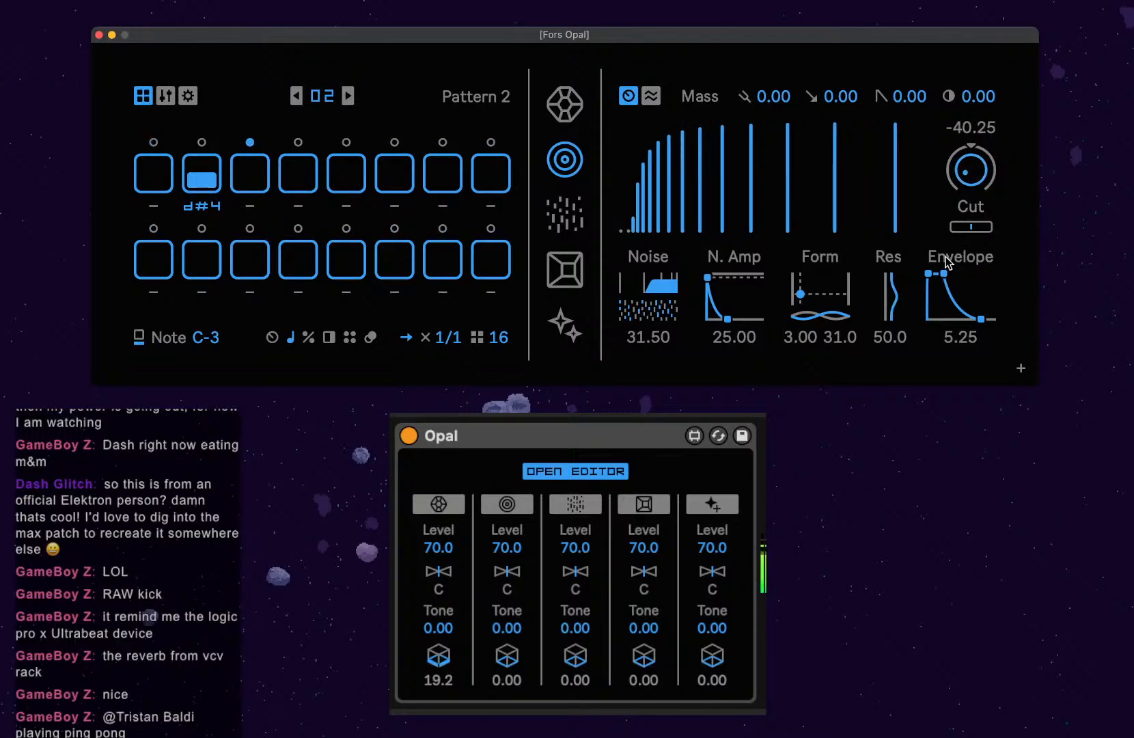
{"action": "left_click_drag", "start_coordinate": [930, 273], "coordinate": [926, 273]}
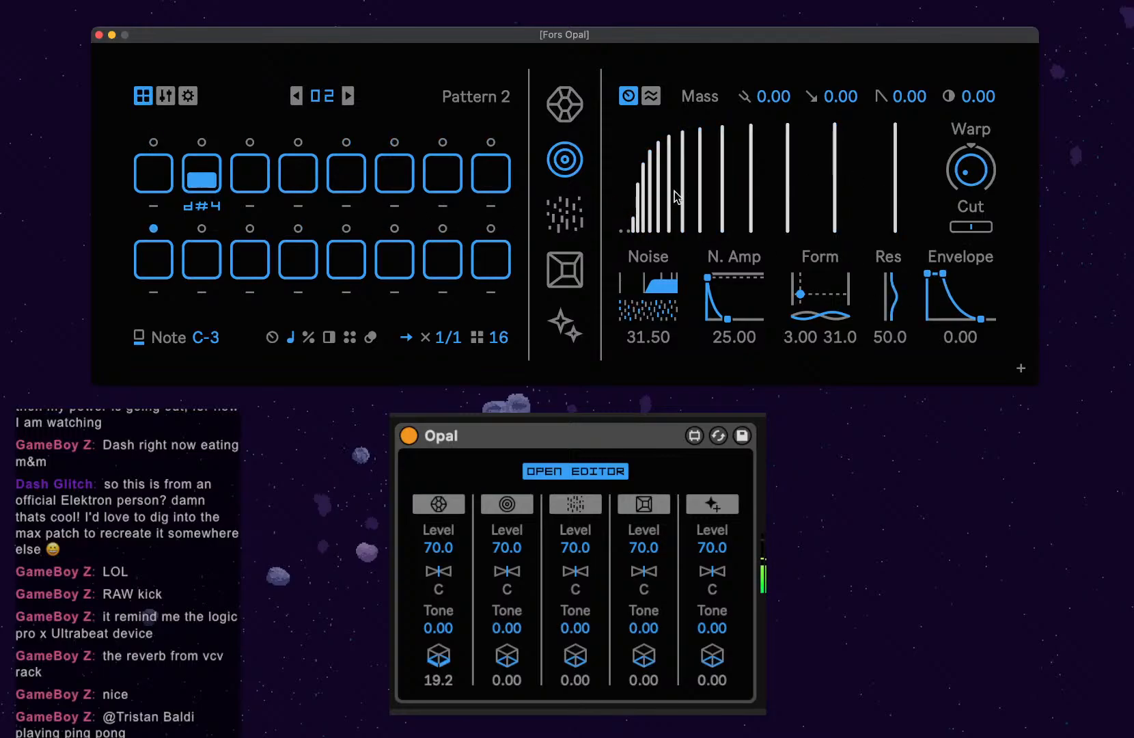
Reduce the LFO amount on Mass's fourth modulation destination and set Warp to -10.50.
{"action": "left_click", "coordinate": [651, 95]}
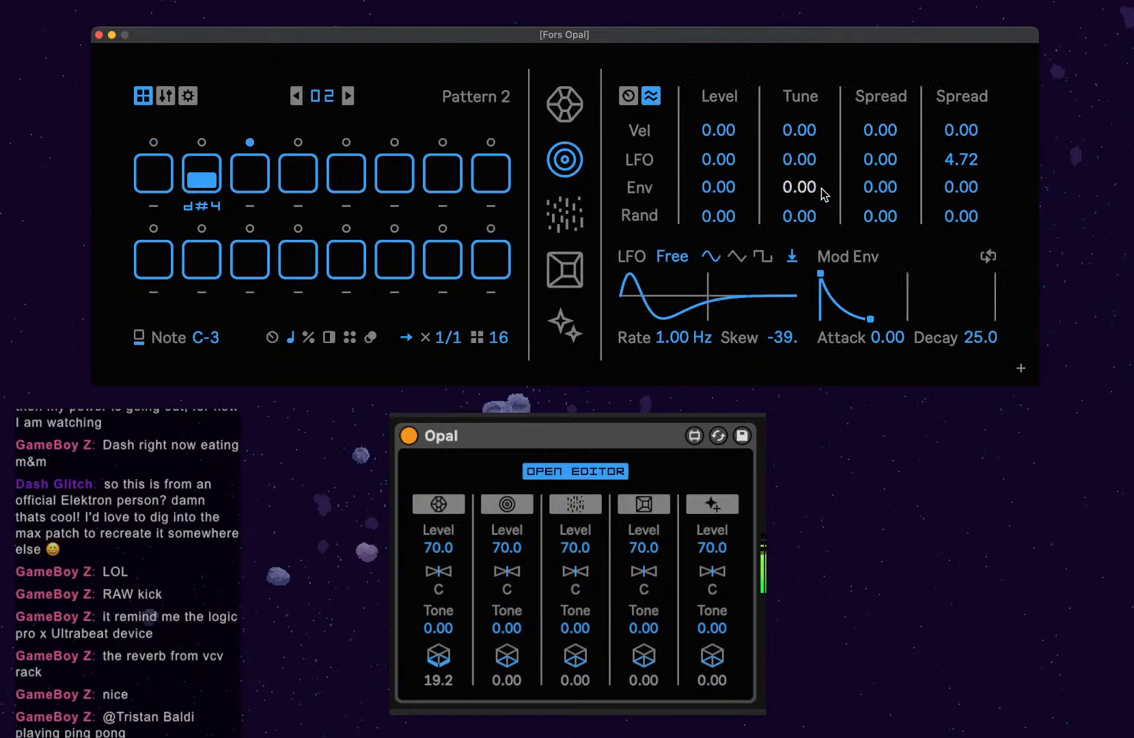
{"action": "left_click_drag", "start_coordinate": [955, 159], "coordinate": [955, 168]}
{"action": "left_click", "coordinate": [629, 96]}
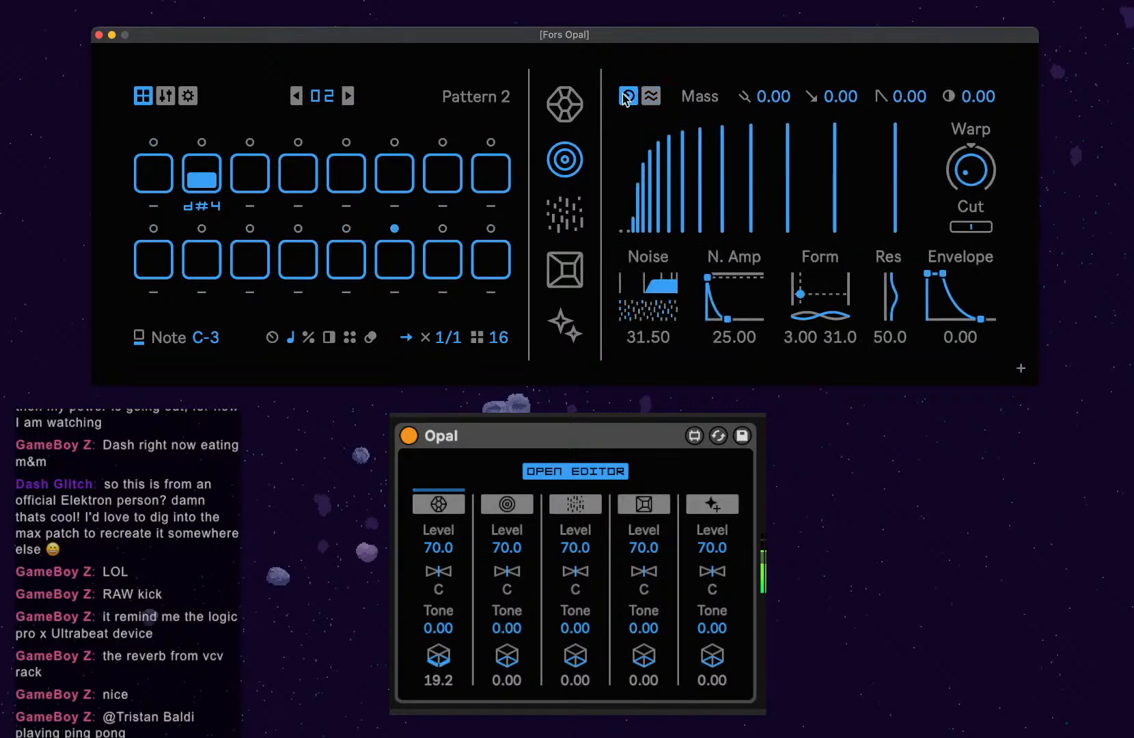
{"action": "mouse_move", "coordinate": [971, 170]}
{"action": "left_mouse_down"}
{"action": "mouse_move", "coordinate": [971, 179]}
{"action": "mouse_move", "coordinate": [971, 169]}
{"action": "left_mouse_up"}
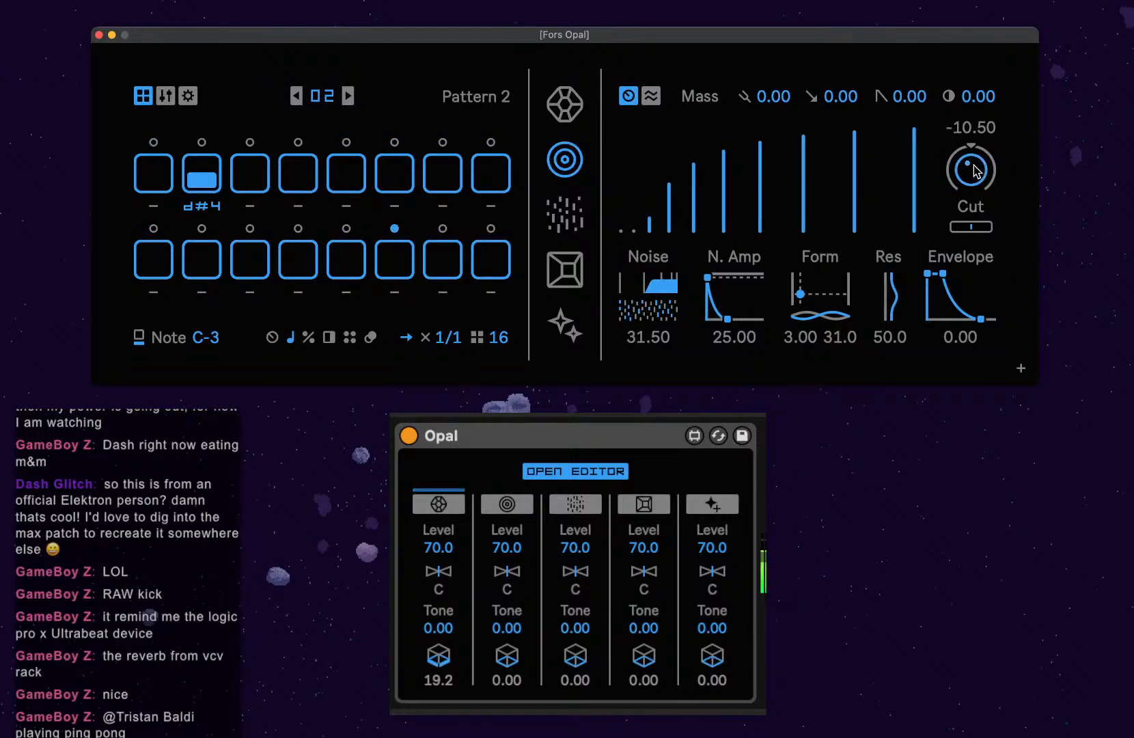
Rework the Gem pattern into full-velocity kicks on steps 1, 5, 9 and 13, removing the trigs on steps 4, 14 and 15.
{"action": "left_click", "coordinate": [565, 104]}
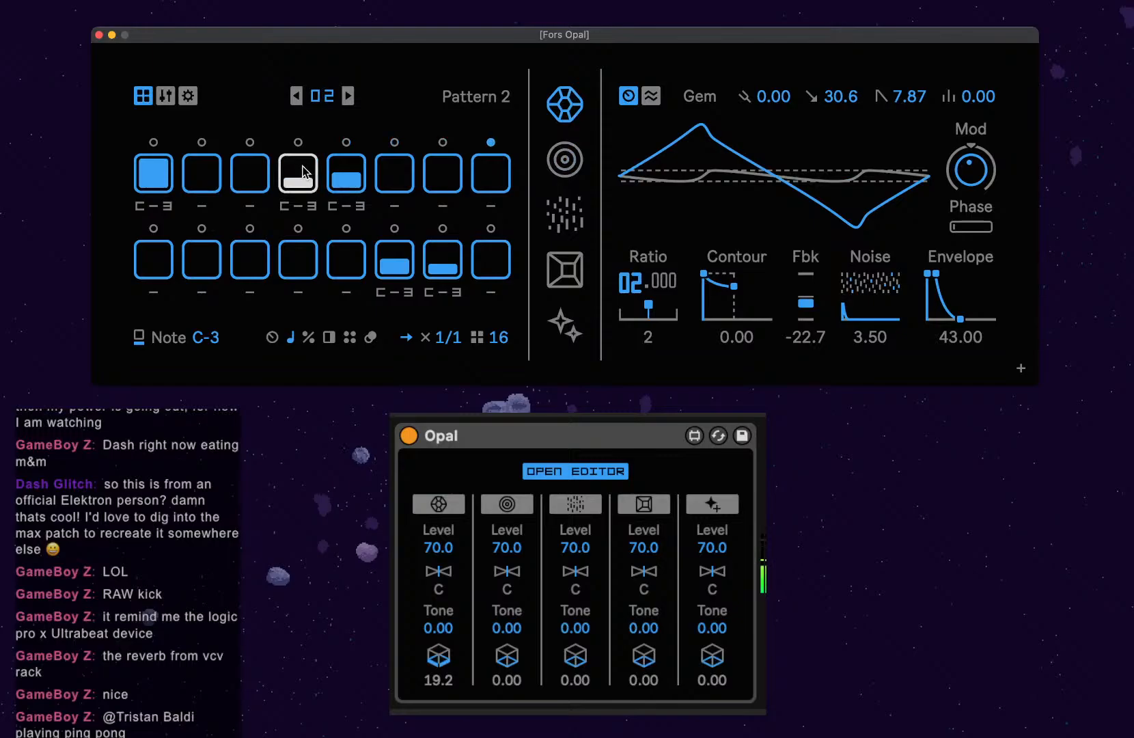
{"action": "left_click", "coordinate": [304, 171]}
{"action": "double_click", "coordinate": [346, 173]}
{"action": "left_click", "coordinate": [346, 261]}
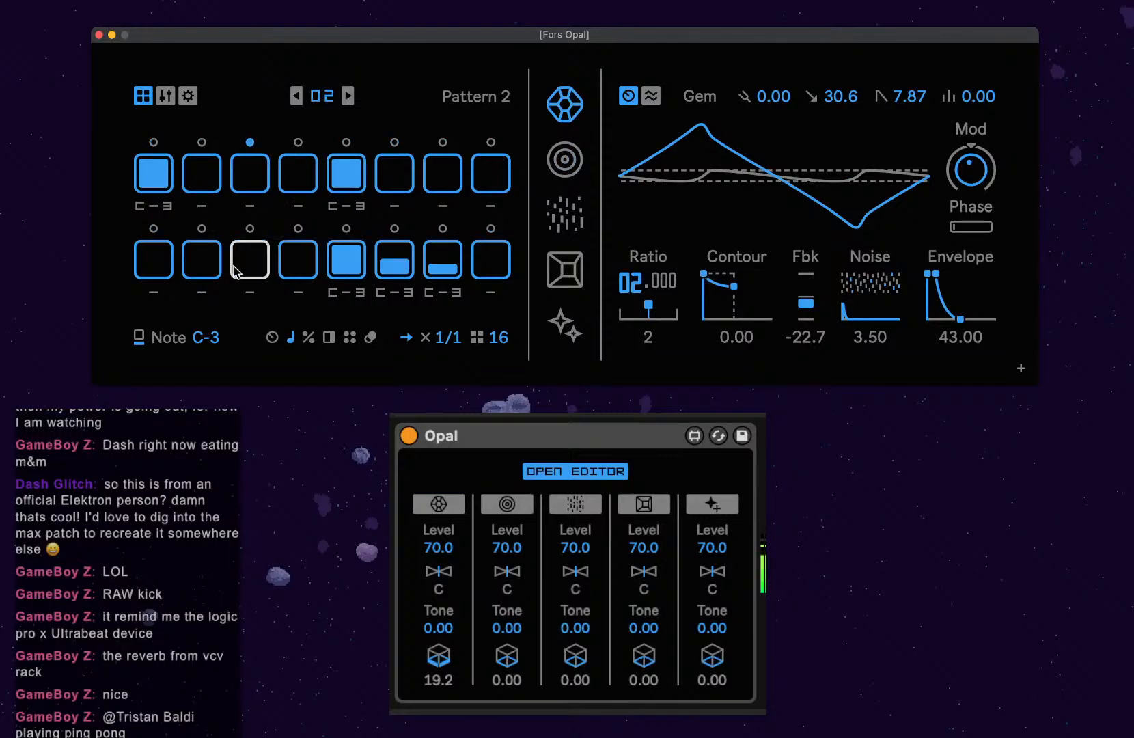
{"action": "left_click", "coordinate": [155, 261]}
{"action": "left_click", "coordinate": [394, 263]}
{"action": "left_click", "coordinate": [439, 270]}
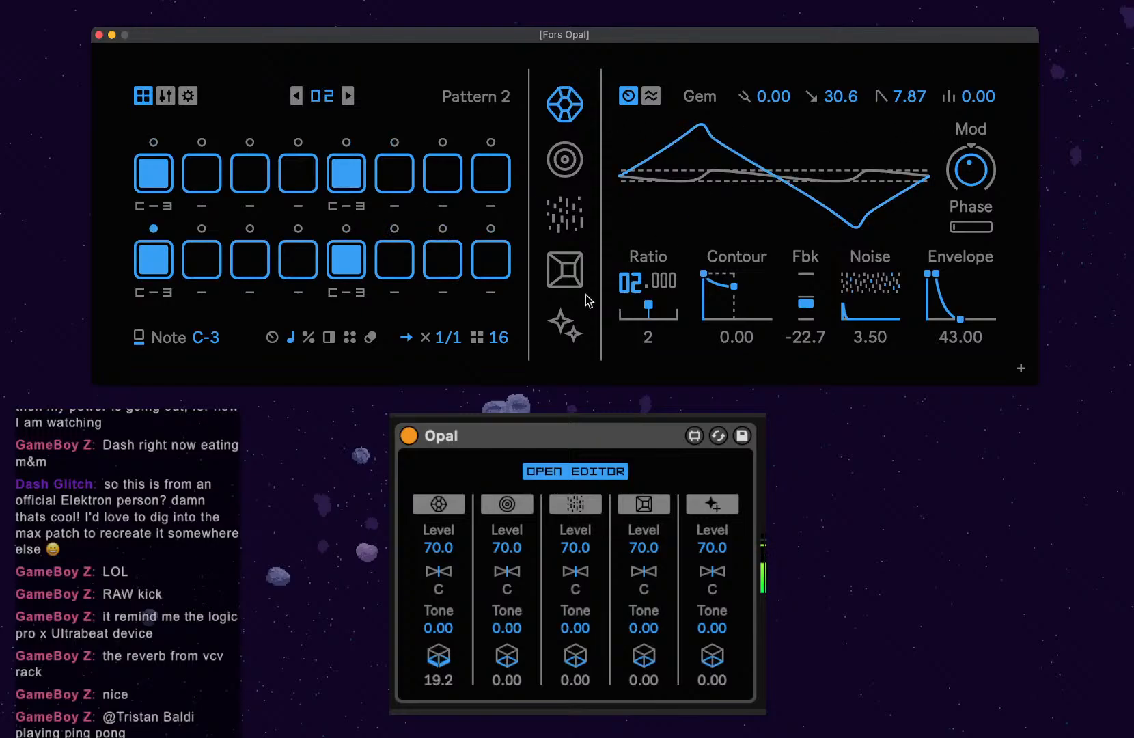
Set Gem's reverb send to 0 and its envelope release to 34.25.
{"action": "left_click_drag", "start_coordinate": [438, 655], "coordinate": [439, 680]}
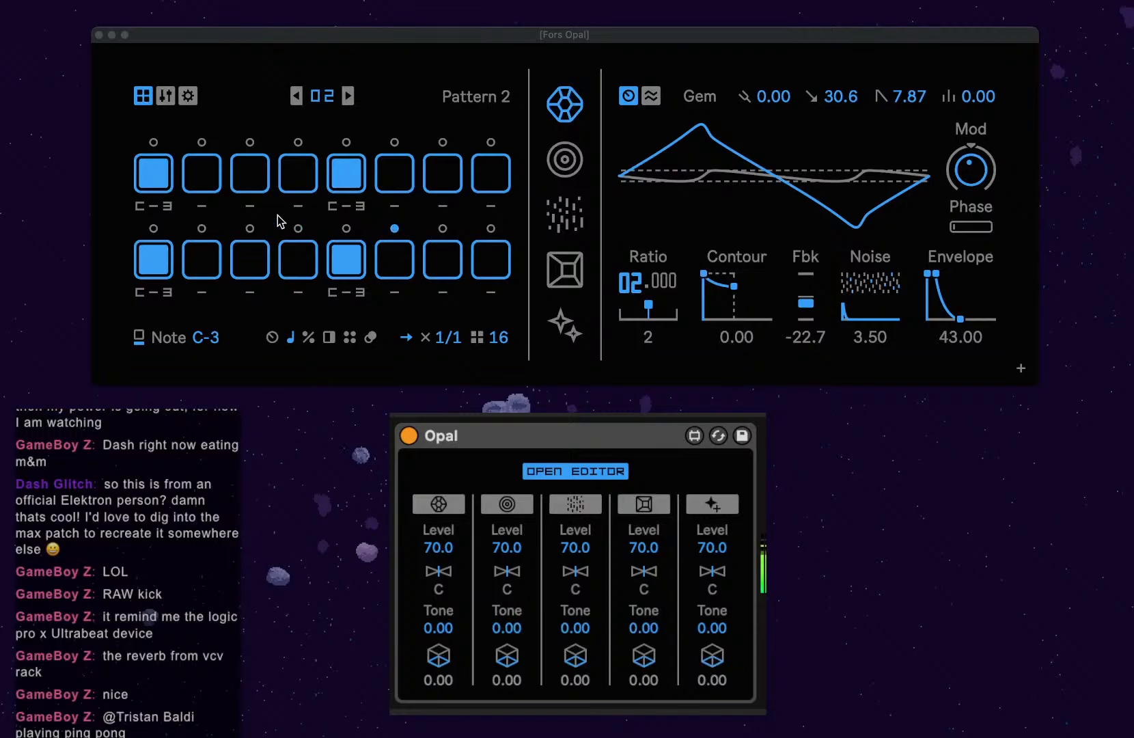
{"action": "left_click", "coordinate": [938, 279]}
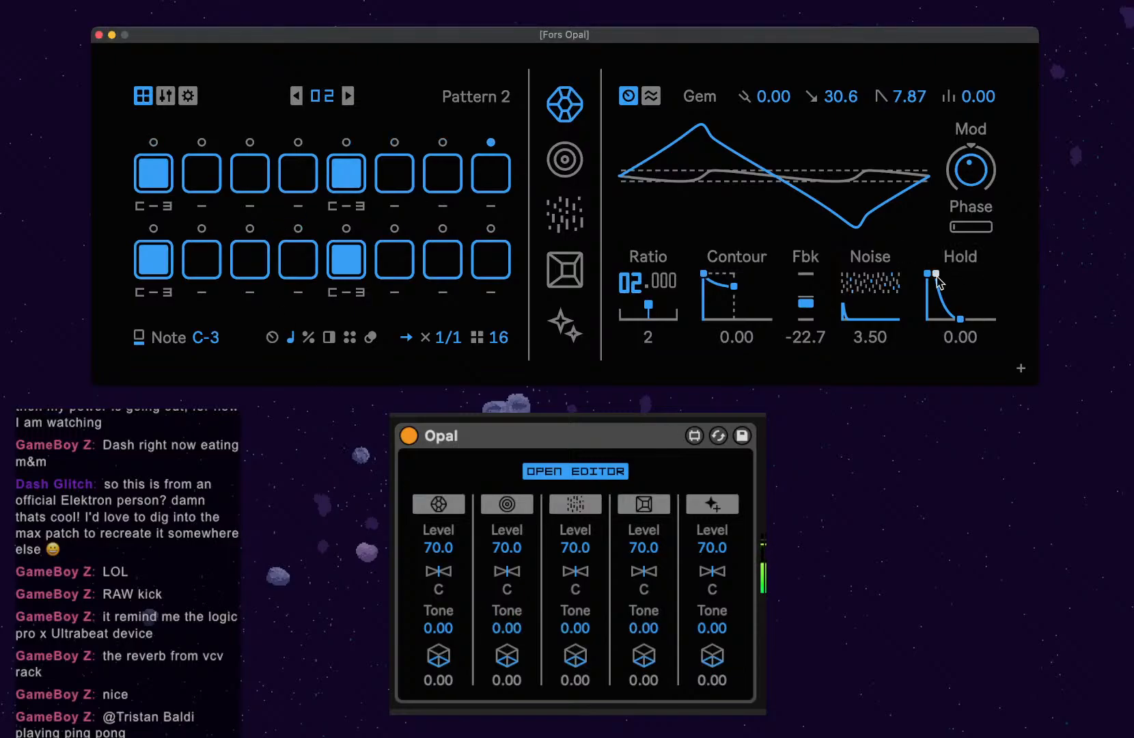
{"action": "left_click_drag", "start_coordinate": [962, 321], "coordinate": [960, 321]}
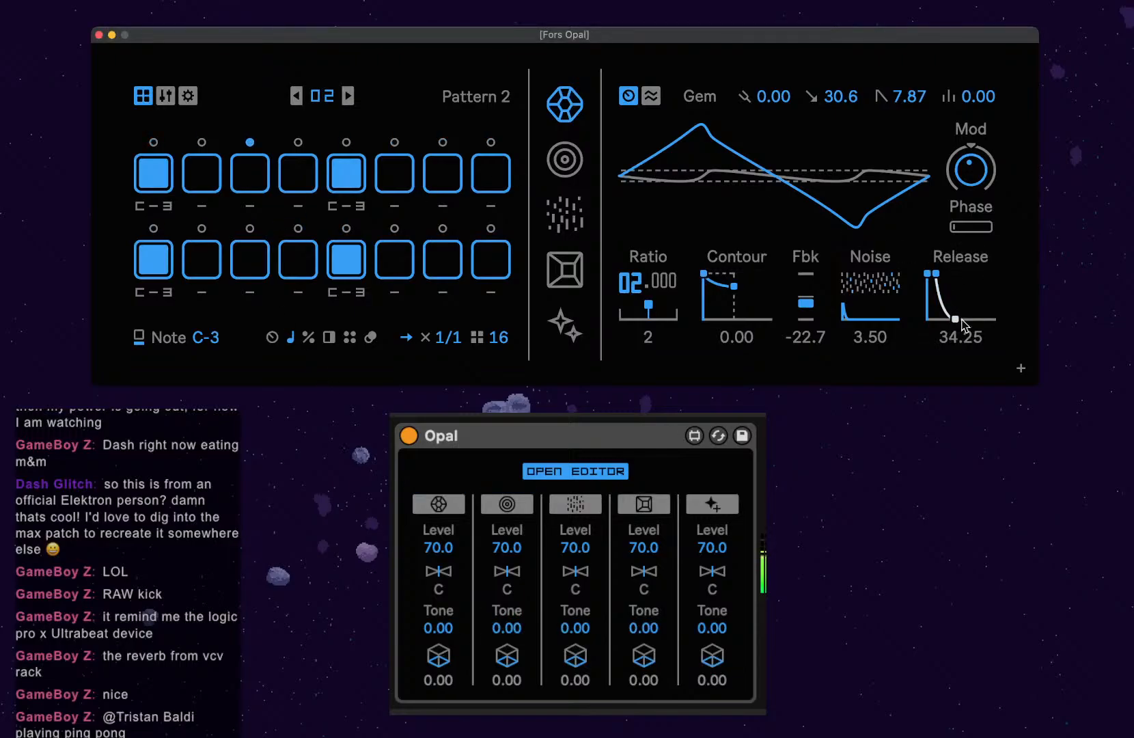
Set Gem's pitch sweep amount to 53.8 with a decay of 6.30, and set Mod to -1.75.
{"action": "left_click_drag", "start_coordinate": [859, 97], "coordinate": [902, 78]}
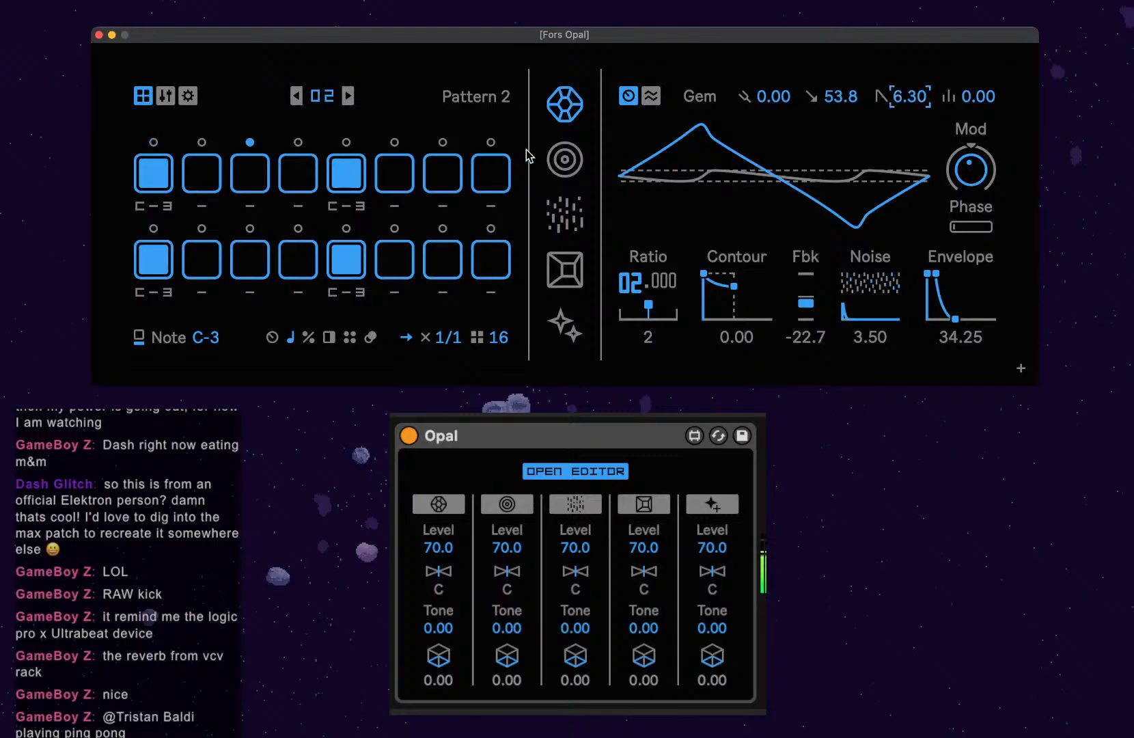
{"action": "left_click_drag", "start_coordinate": [153, 205], "coordinate": [154, 217]}
{"action": "double_click", "coordinate": [169, 209]}
{"action": "mouse_move", "coordinate": [971, 169]}
{"action": "left_mouse_down"}
{"action": "mouse_move", "coordinate": [971, 188]}
{"action": "mouse_move", "coordinate": [971, 172]}
{"action": "left_mouse_up"}
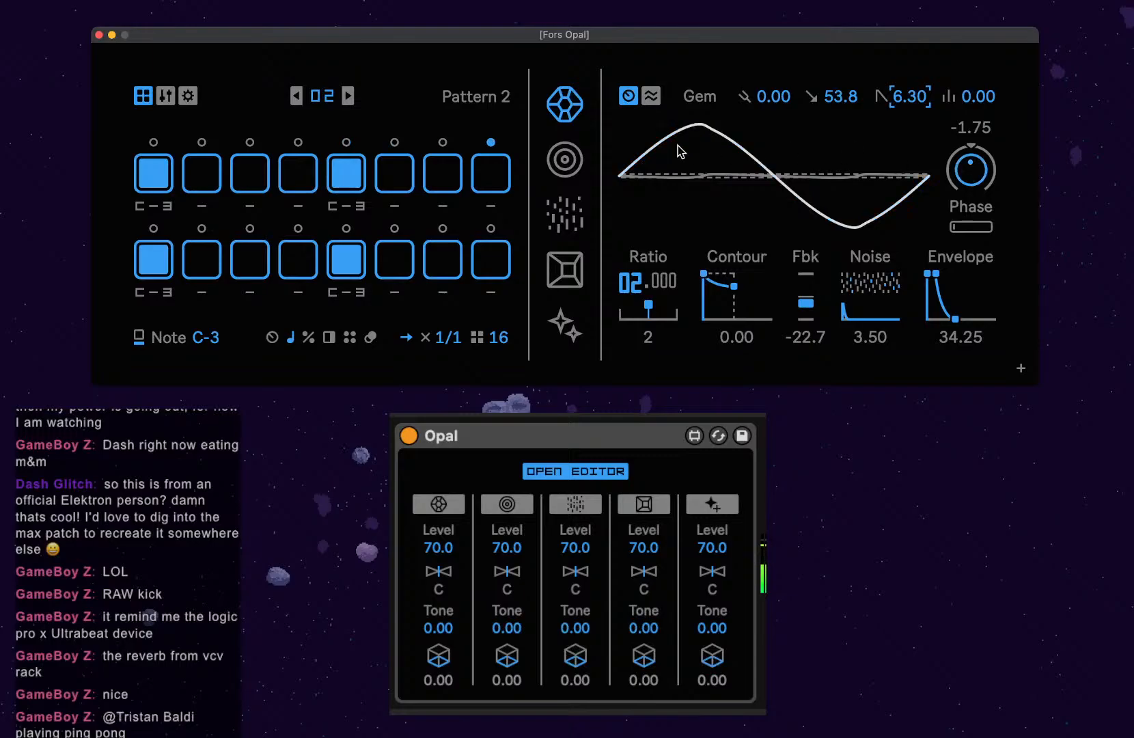
Set Mass's step 2 note to G-3 and adjust its sound to release 46.50, hold 0 and Res 96.5.
{"action": "left_click", "coordinate": [563, 163]}
{"action": "left_click_drag", "start_coordinate": [198, 207], "coordinate": [198, 206]}
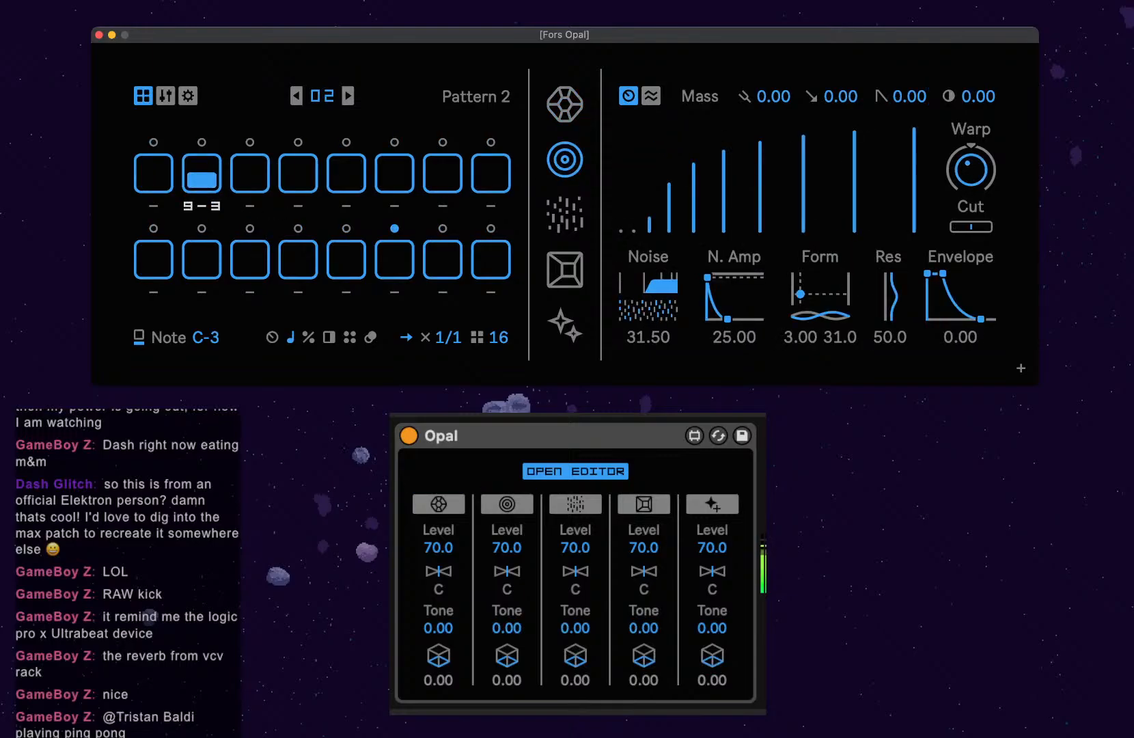
{"action": "left_click_drag", "start_coordinate": [944, 274], "coordinate": [962, 318]}
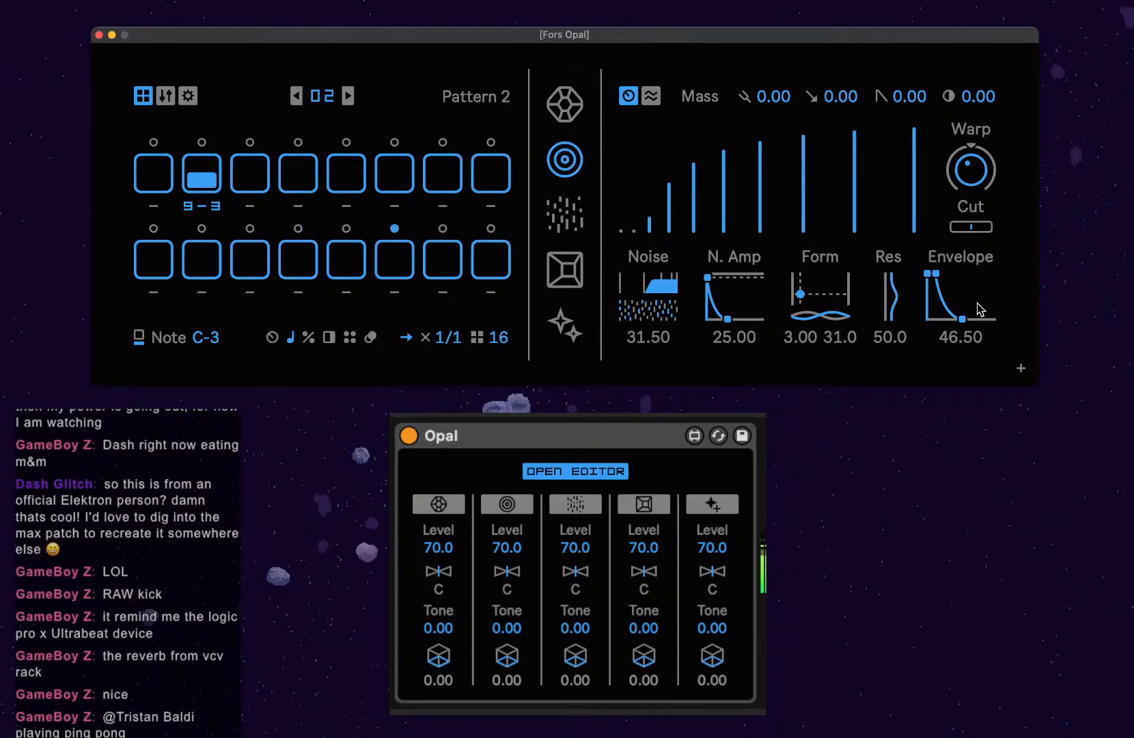
{"action": "left_click", "coordinate": [935, 274]}
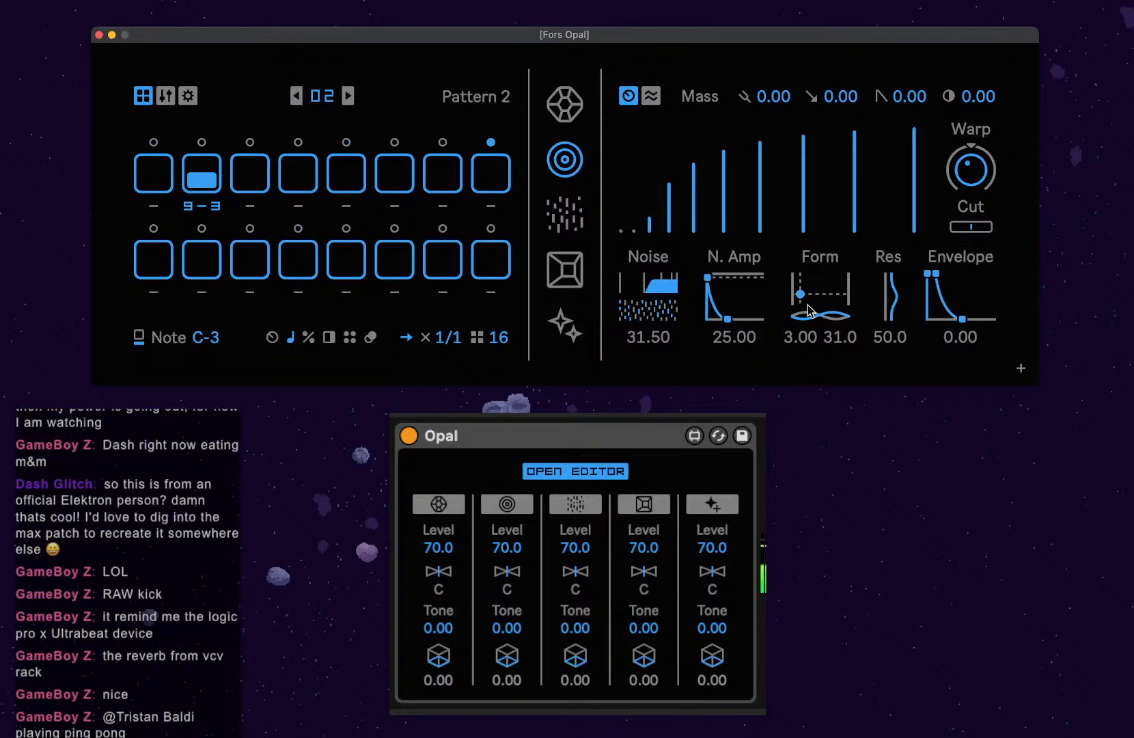
{"action": "left_click_drag", "start_coordinate": [892, 301], "coordinate": [892, 266]}
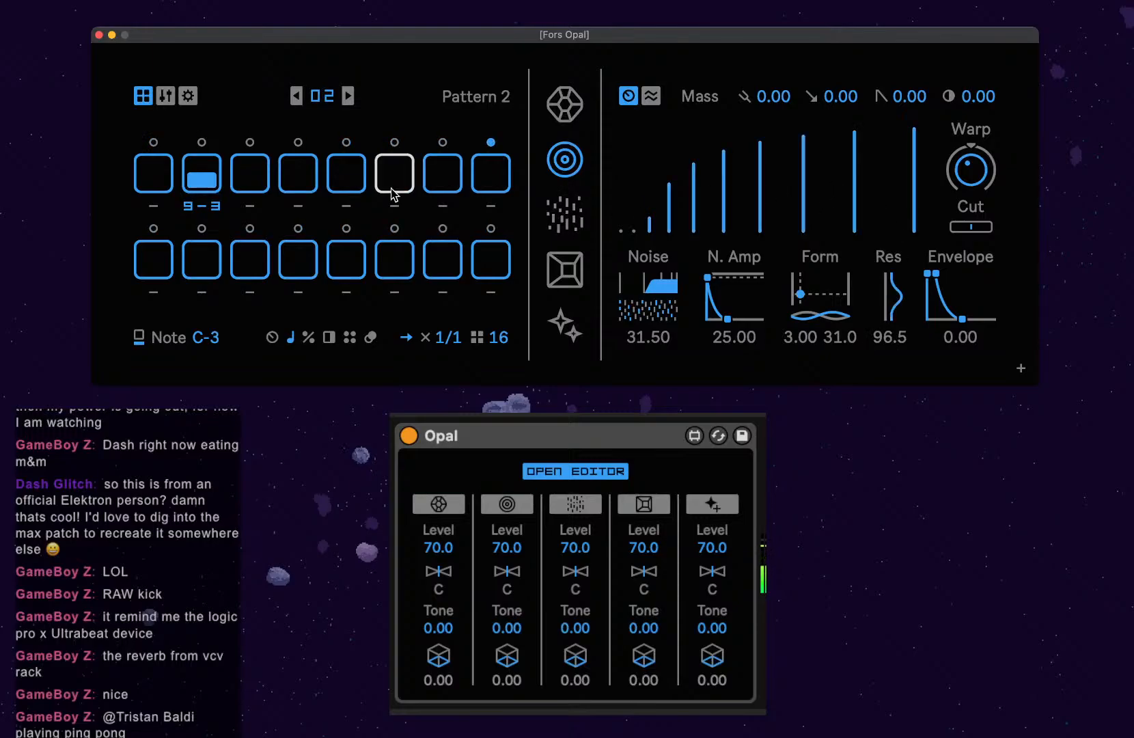
Add quieter Mass trigs on step 3 at A#2 and step 4 at G-2, and set the envelope release to 36.
{"action": "left_click", "coordinate": [250, 175]}
{"action": "left_click", "coordinate": [298, 185]}
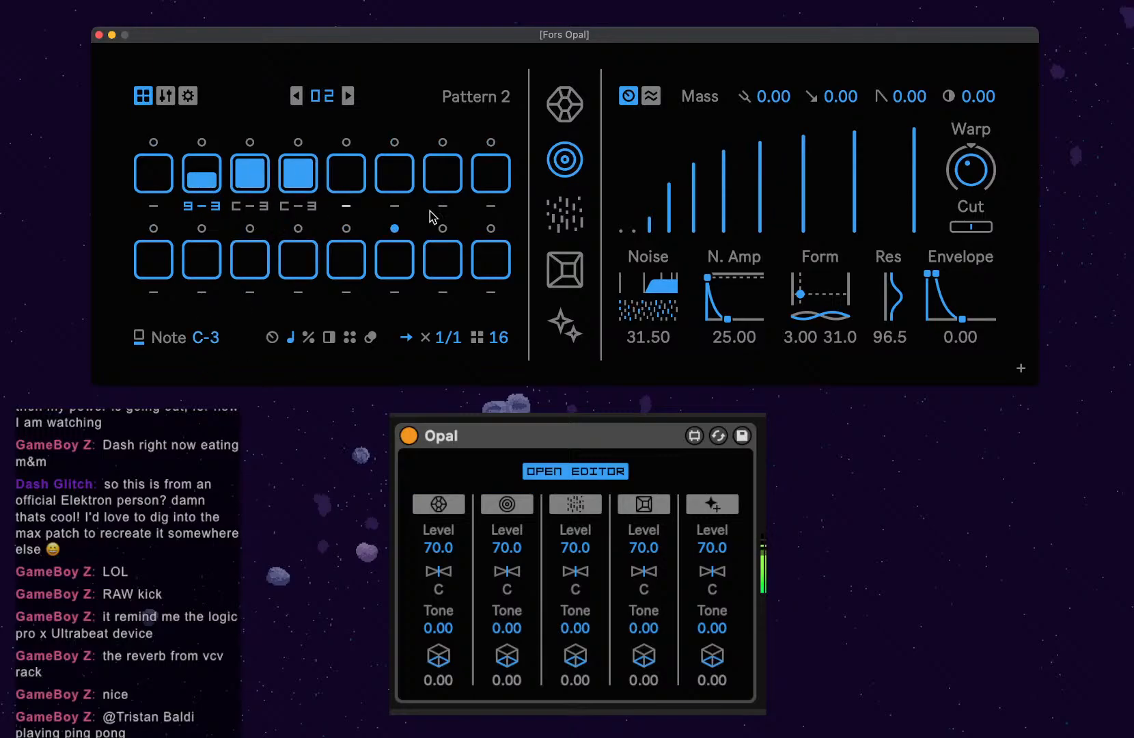
{"action": "left_click_drag", "start_coordinate": [961, 319], "coordinate": [958, 320]}
{"action": "mouse_move", "coordinate": [260, 170]}
{"action": "left_mouse_down"}
{"action": "mouse_move", "coordinate": [260, 186]}
{"action": "mouse_move", "coordinate": [296, 181]}
{"action": "left_mouse_up"}
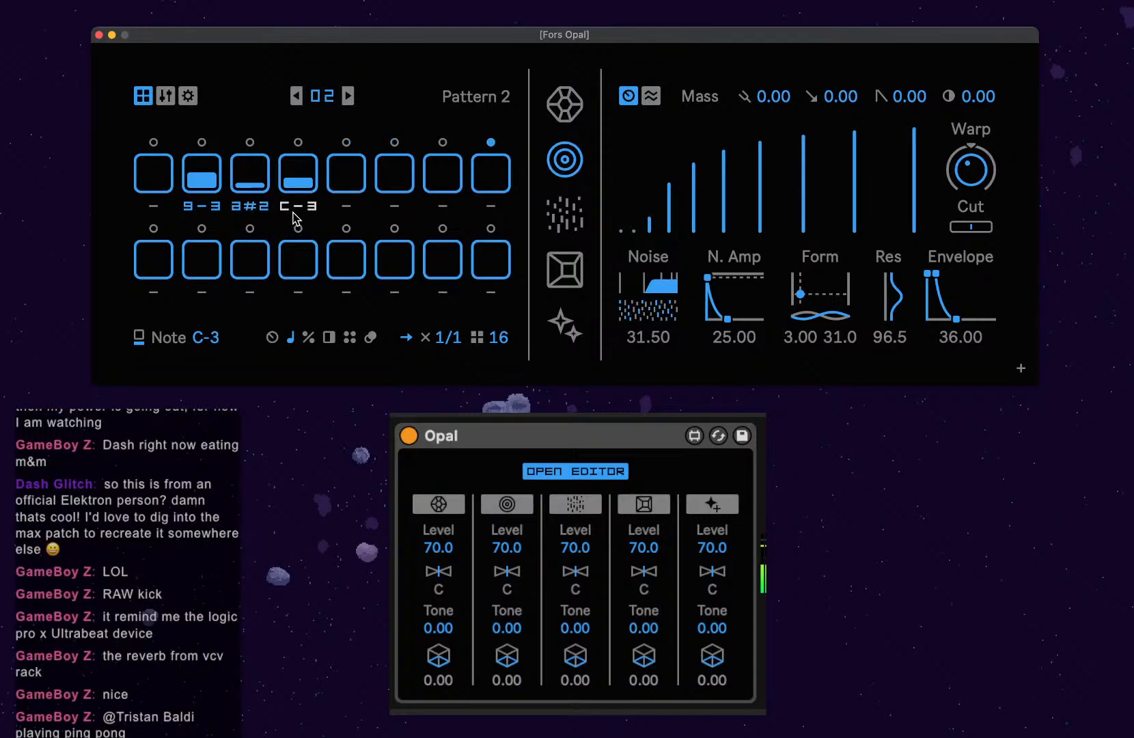
{"action": "left_click_drag", "start_coordinate": [298, 206], "coordinate": [295, 218]}
Set Mass's pitch sweep amount to 15.3, its sweep decay to 25.2, and the half-circle parameter to 44.8.
{"action": "left_click_drag", "start_coordinate": [950, 97], "coordinate": [949, 41]}
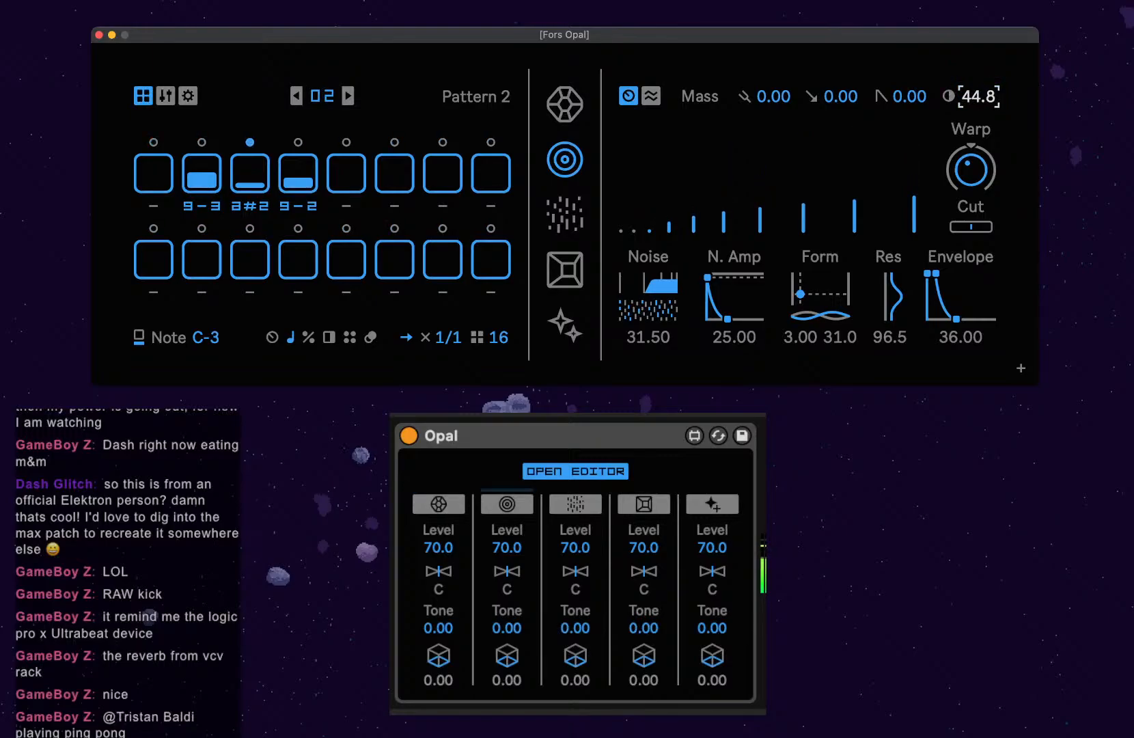
{"action": "left_click_drag", "start_coordinate": [909, 97], "coordinate": [909, 72]}
{"action": "left_click_drag", "start_coordinate": [841, 96], "coordinate": [841, 66]}
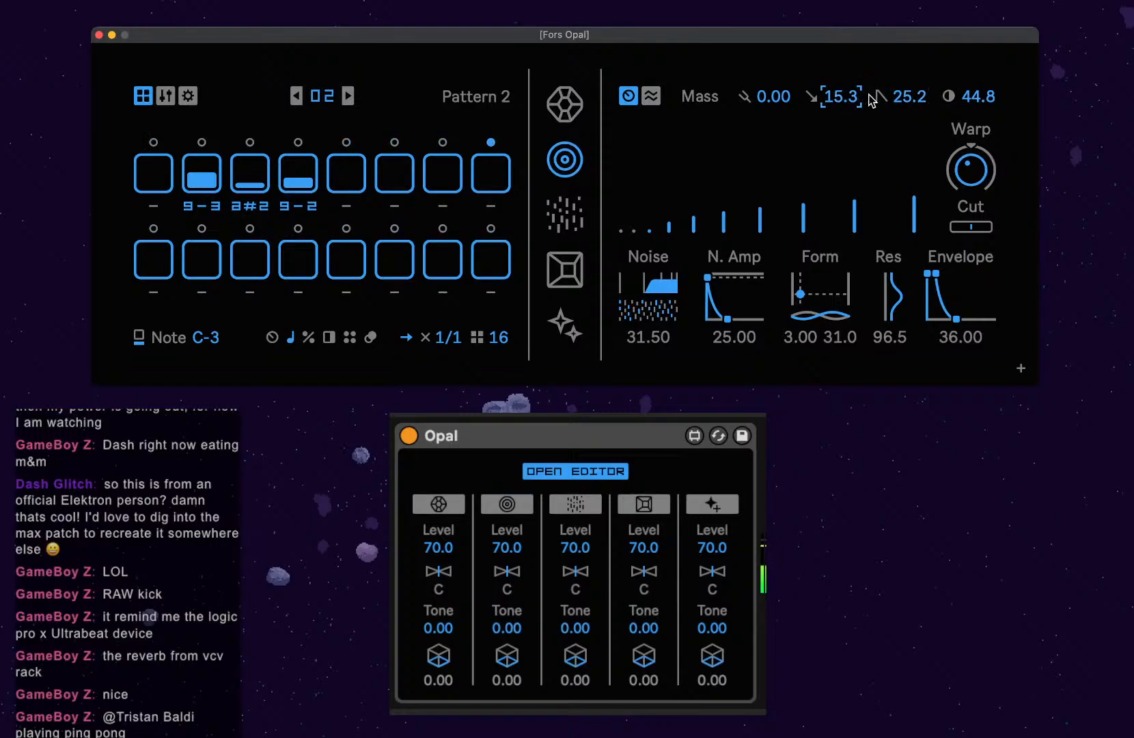
Set Mass's pitch sweep amount to 58.9 with a decay of 14.9, and shorten its envelope release to 27.25.
{"action": "left_click_drag", "start_coordinate": [906, 96], "coordinate": [907, 21]}
{"action": "left_click_drag", "start_coordinate": [840, 98], "coordinate": [841, 69]}
{"action": "left_click_drag", "start_coordinate": [910, 97], "coordinate": [910, 156]}
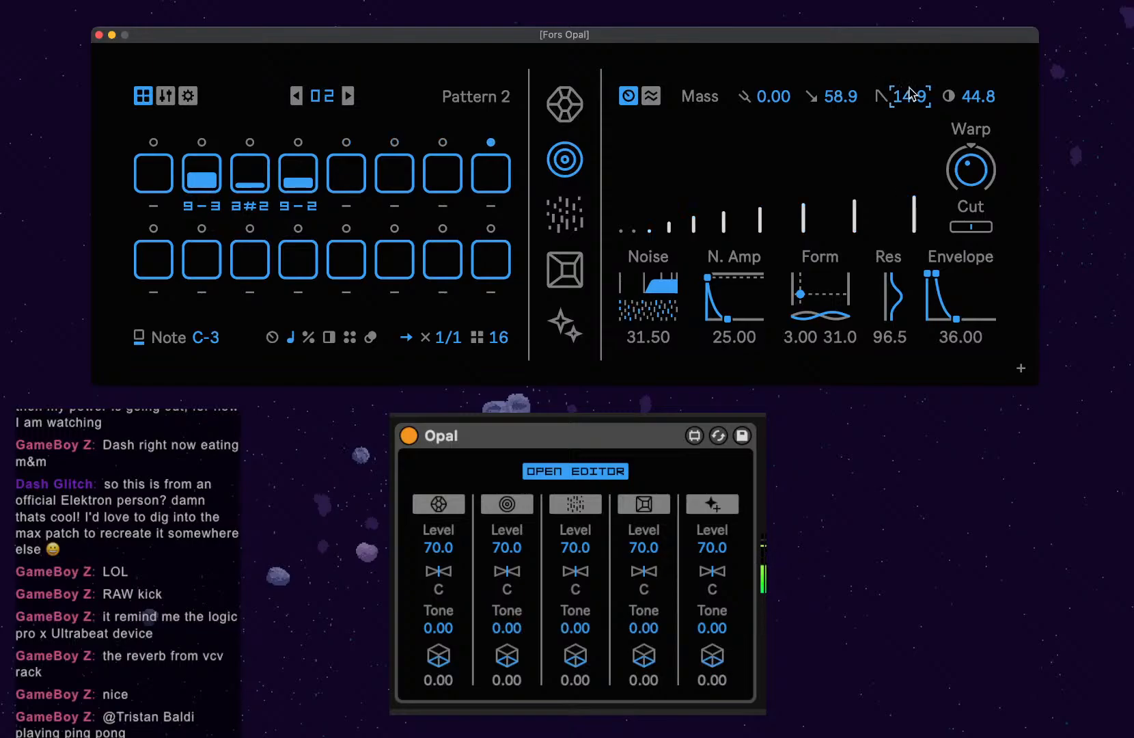
{"action": "left_click_drag", "start_coordinate": [953, 329], "coordinate": [955, 320]}
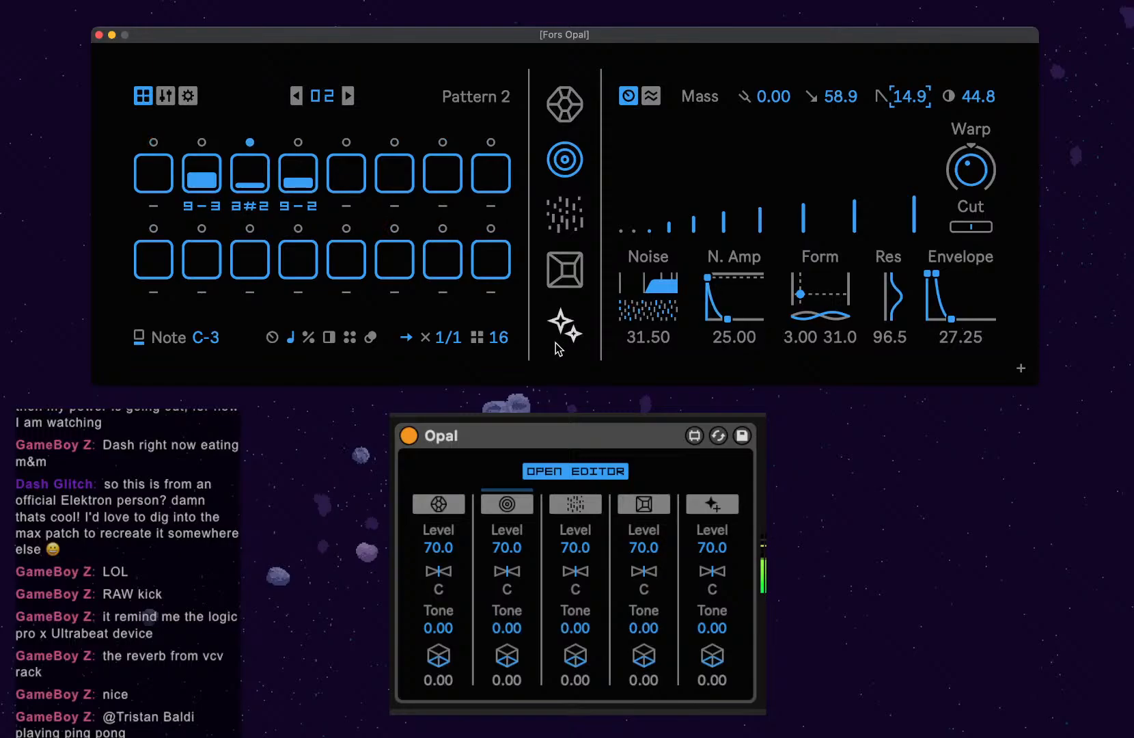
{"action": "left_click", "coordinate": [573, 332]}
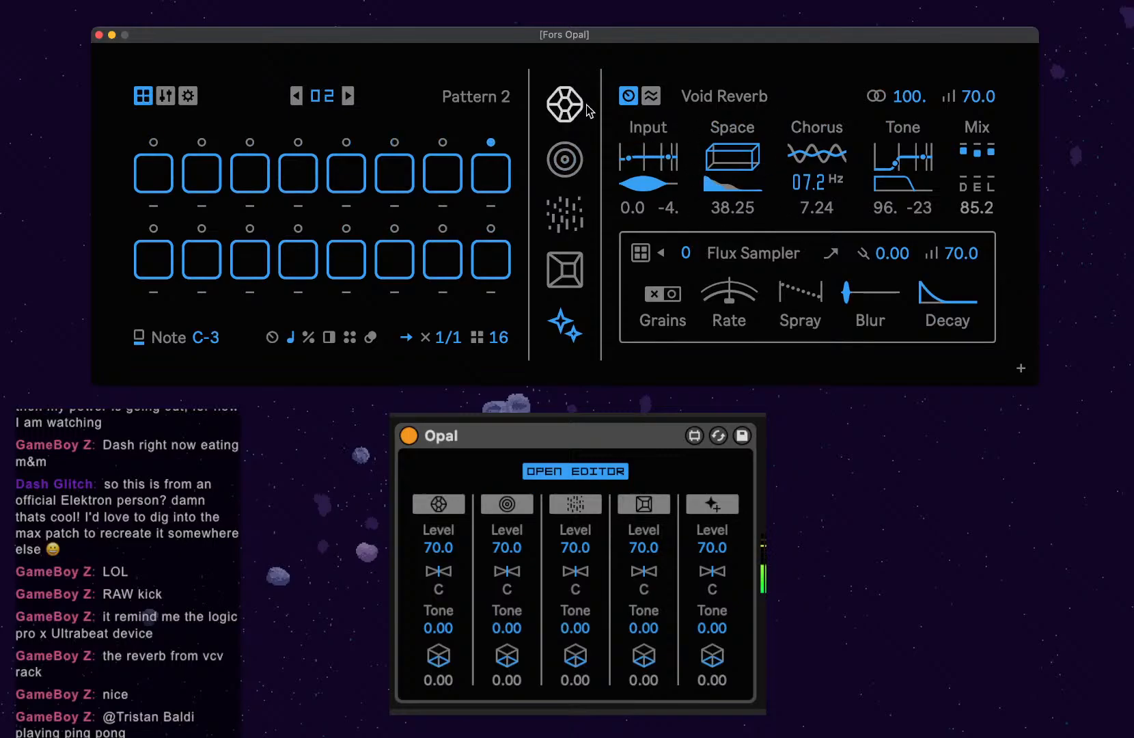
{"action": "left_click", "coordinate": [564, 159]}
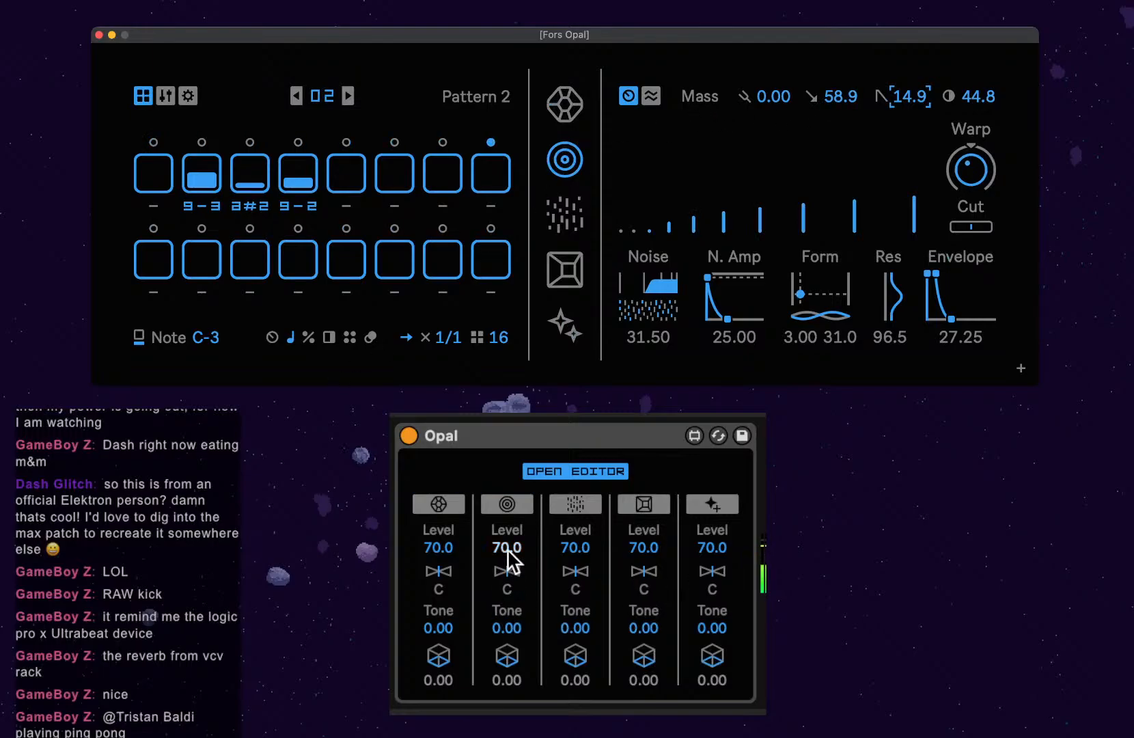
{"action": "left_click_drag", "start_coordinate": [507, 548], "coordinate": [507, 610]}
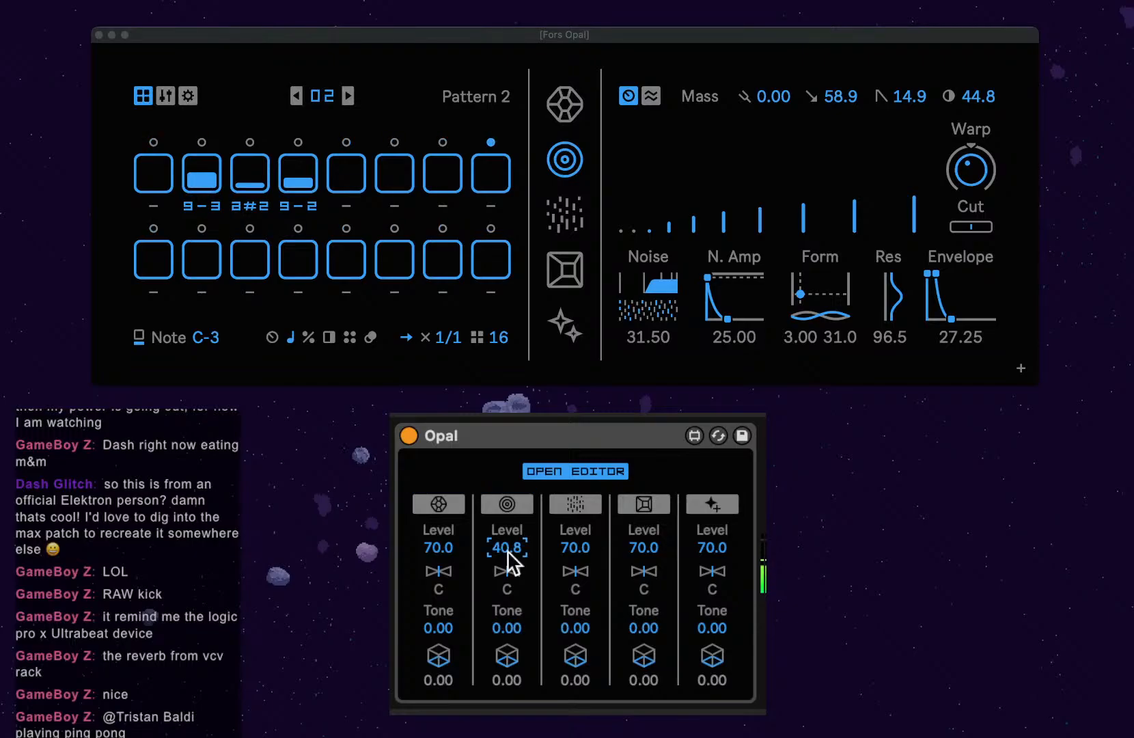
{"action": "mouse_move", "coordinate": [977, 181]}
{"action": "left_mouse_down"}
{"action": "mouse_move", "coordinate": [977, 154]}
{"action": "mouse_move", "coordinate": [977, 173]}
{"action": "left_mouse_up"}
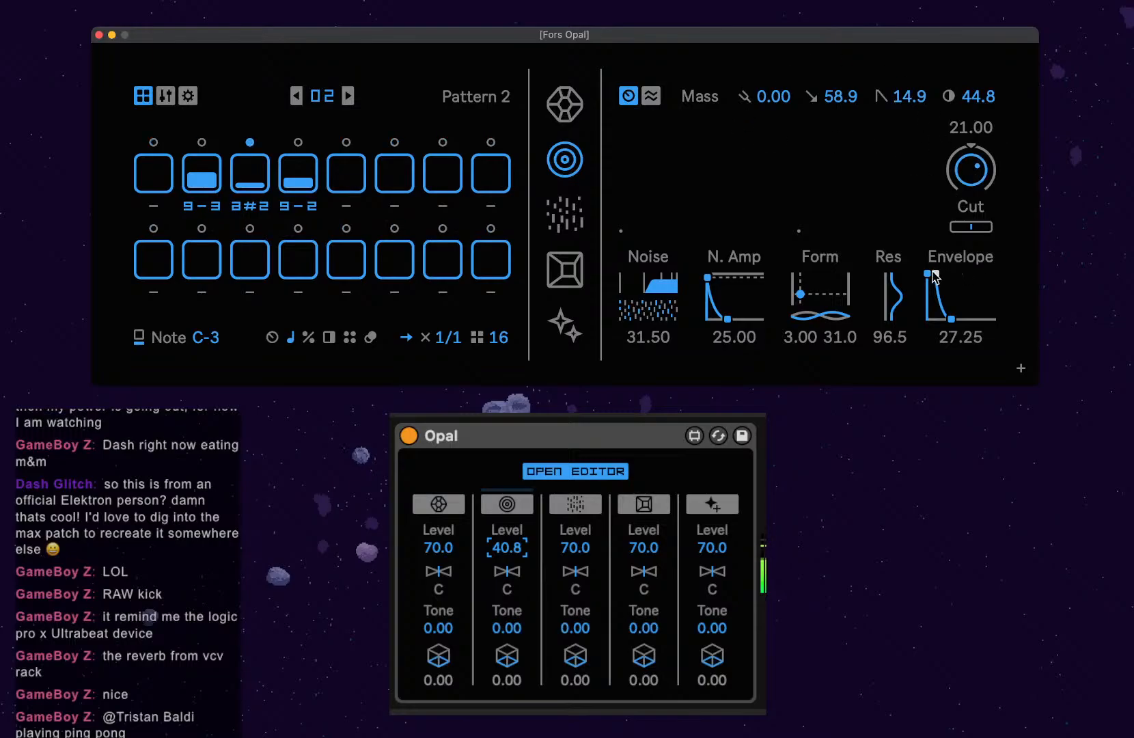
Choose sample 4 in the Flux Sampler and add C-3 trigs on steps 1, 3 and 5.
{"action": "left_click", "coordinate": [567, 279]}
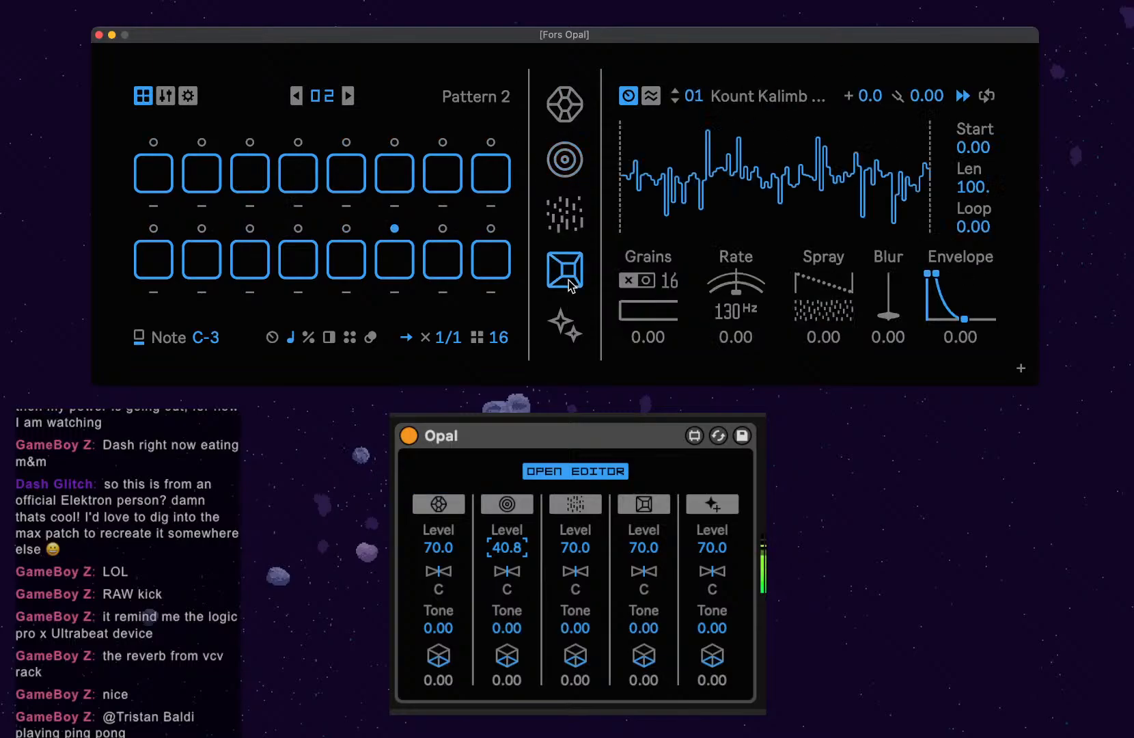
{"action": "left_click", "coordinate": [568, 309]}
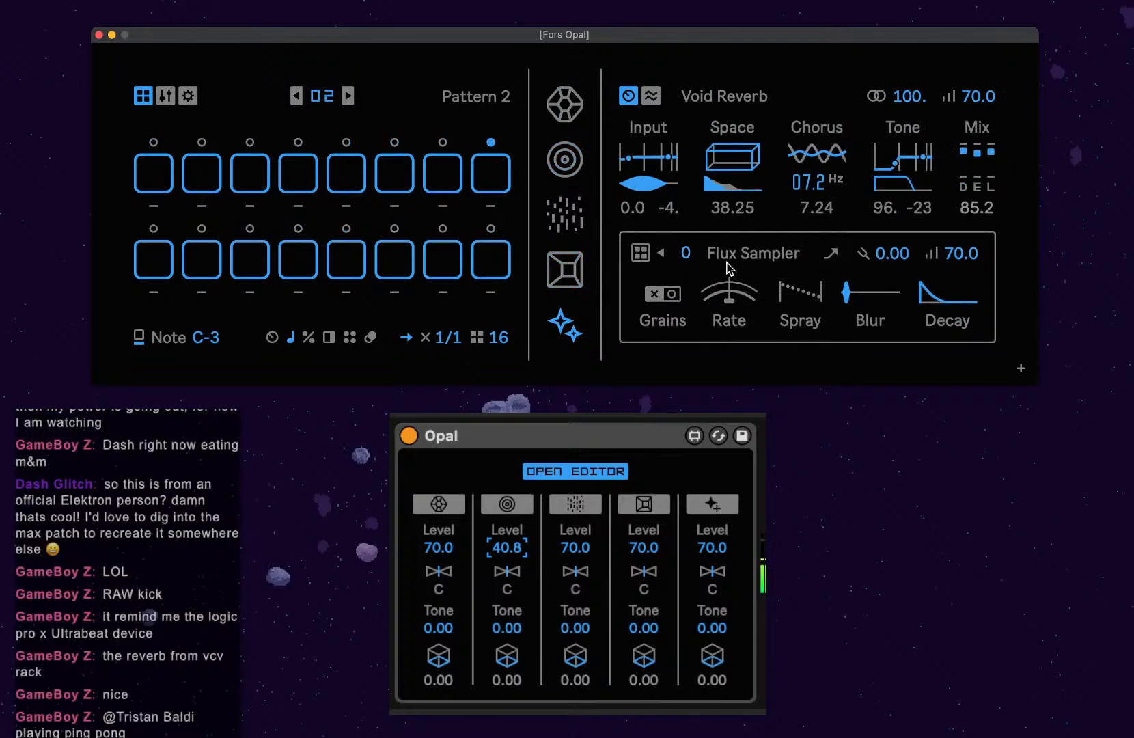
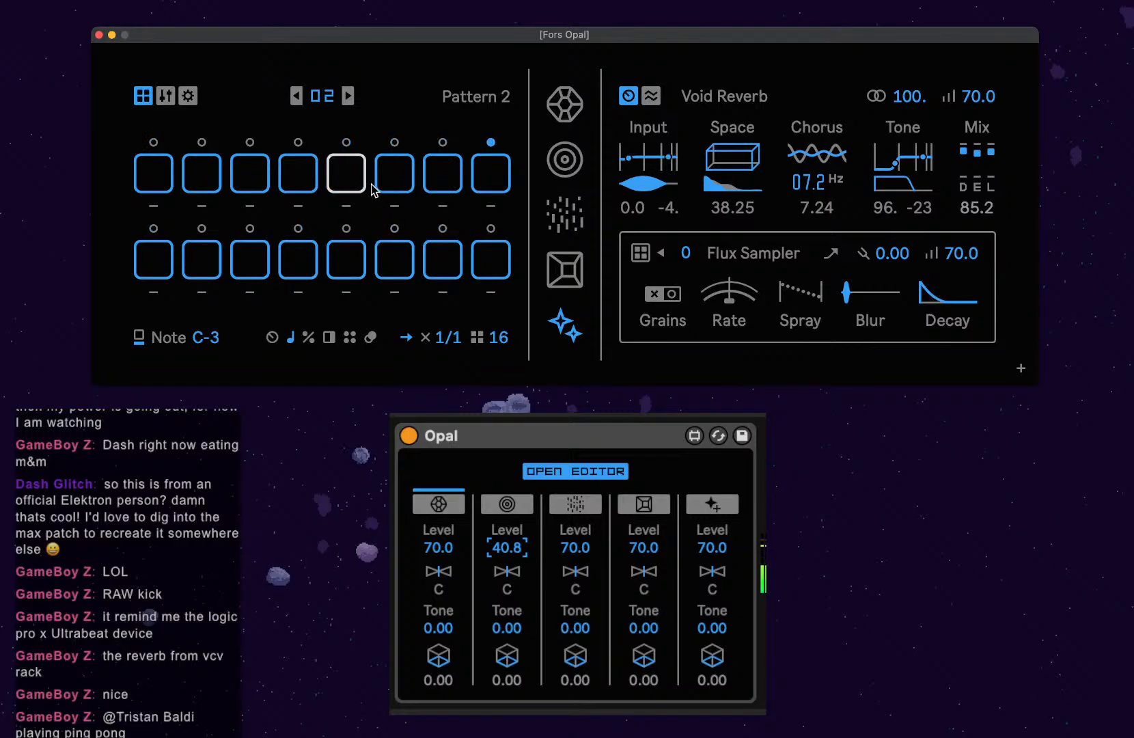
{"action": "left_click", "coordinate": [687, 254]}
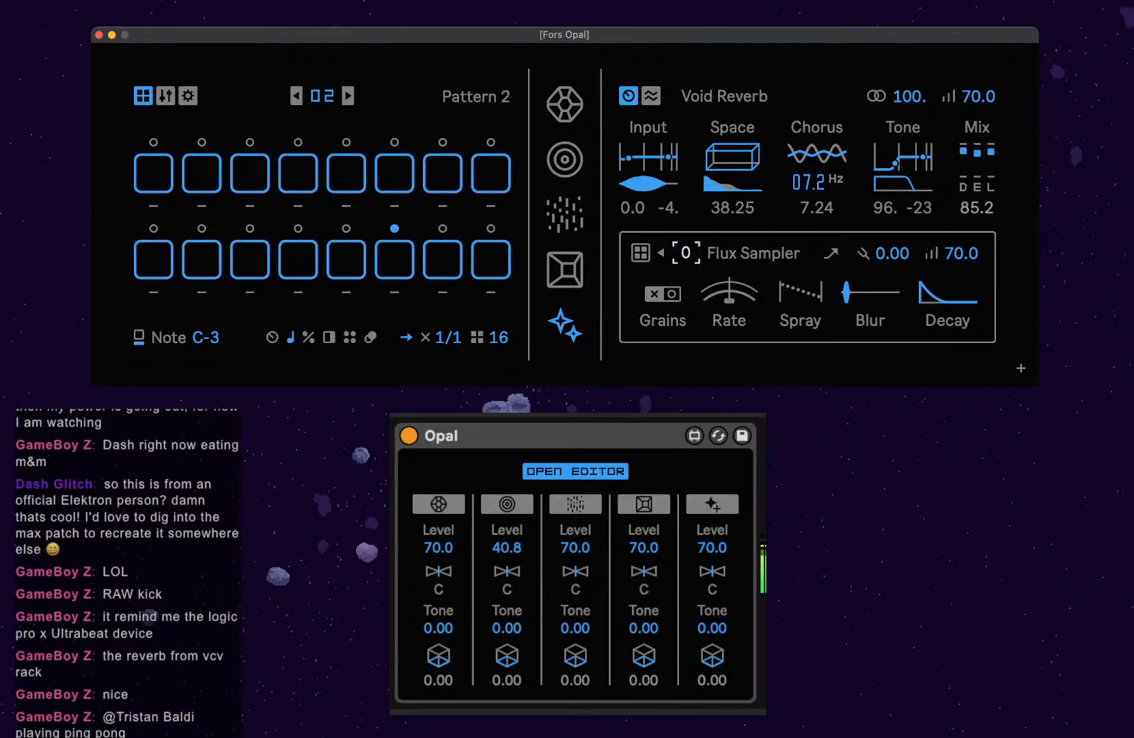
{"action": "left_click_drag", "start_coordinate": [687, 253], "coordinate": [687, 239]}
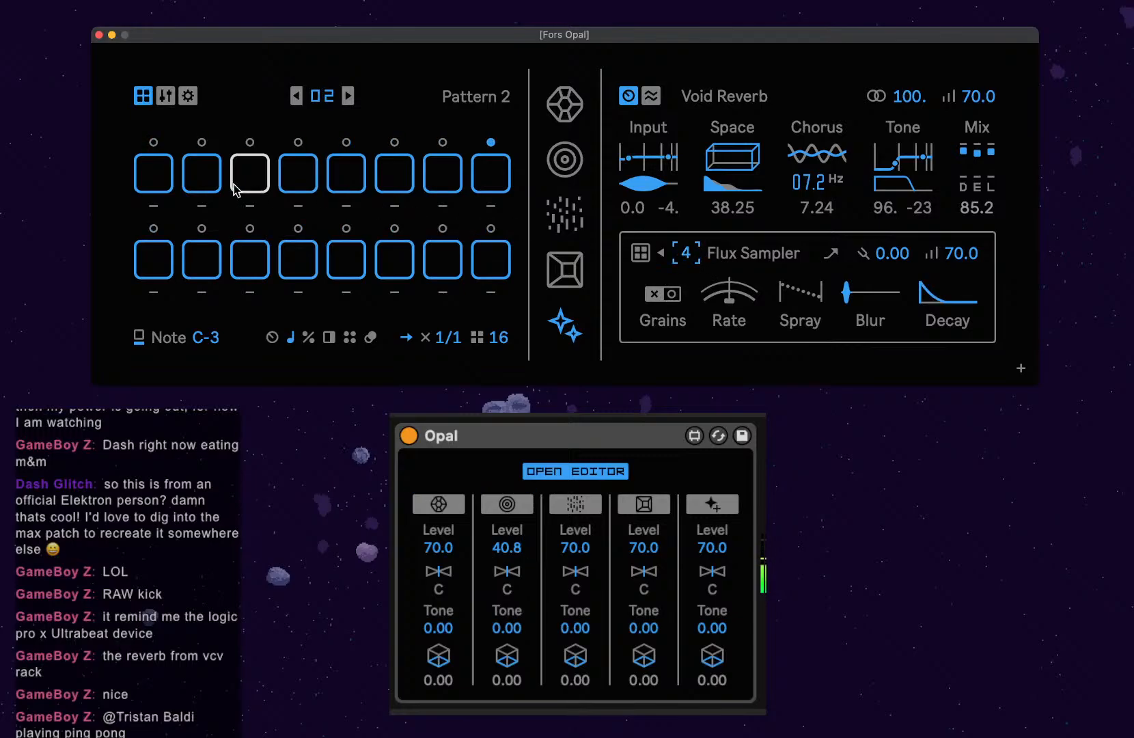
{"action": "left_click", "coordinate": [169, 176]}
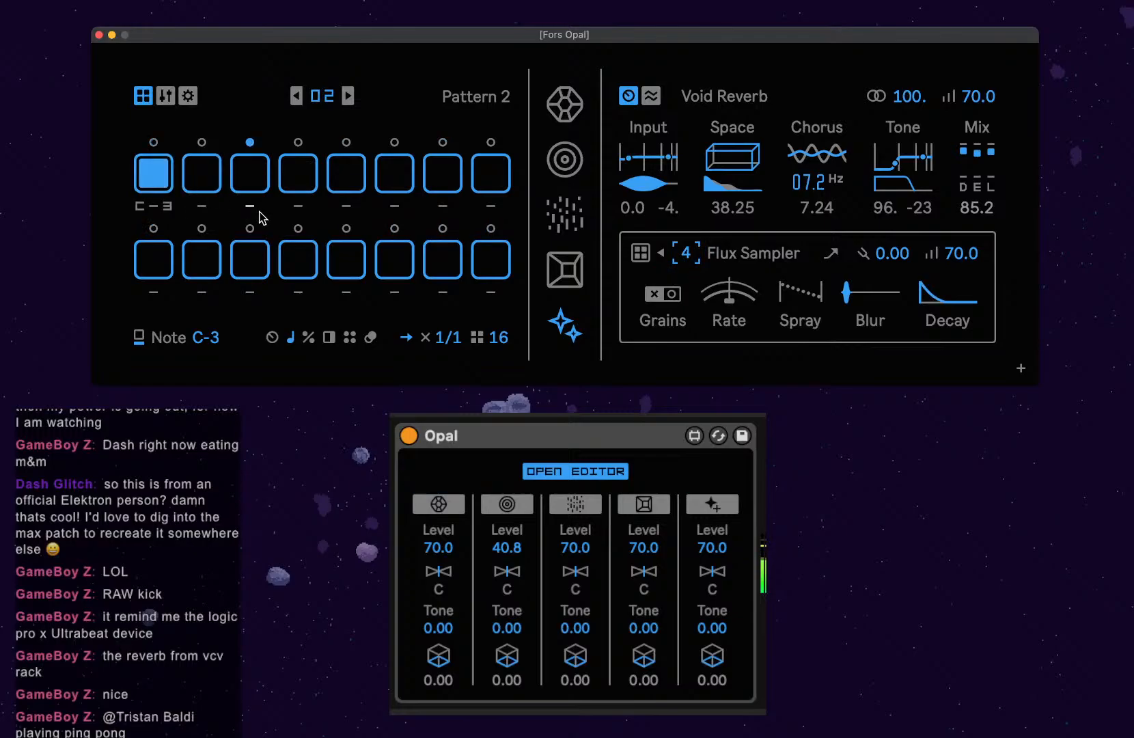
{"action": "left_click", "coordinate": [251, 176]}
{"action": "left_click", "coordinate": [357, 180]}
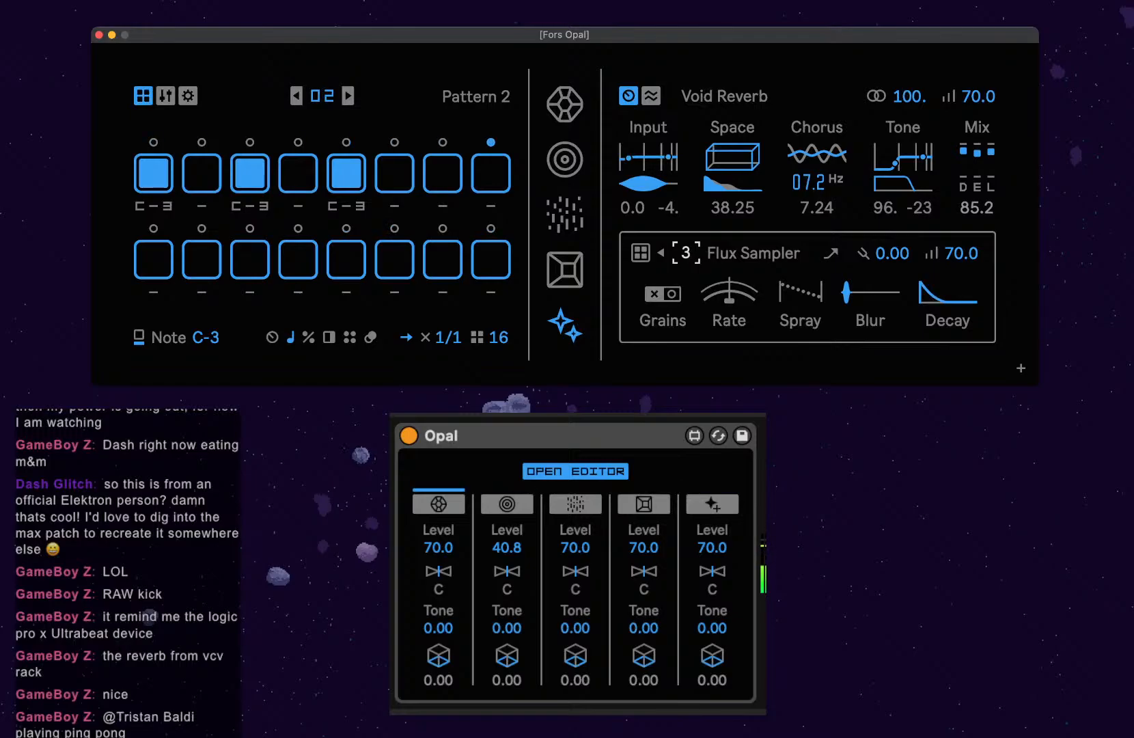
Switch the Flux Sampler to sample 3 with grains on and Rate -26.25, and set its channel's reverb send to 38.5.
{"action": "left_click", "coordinate": [673, 295]}
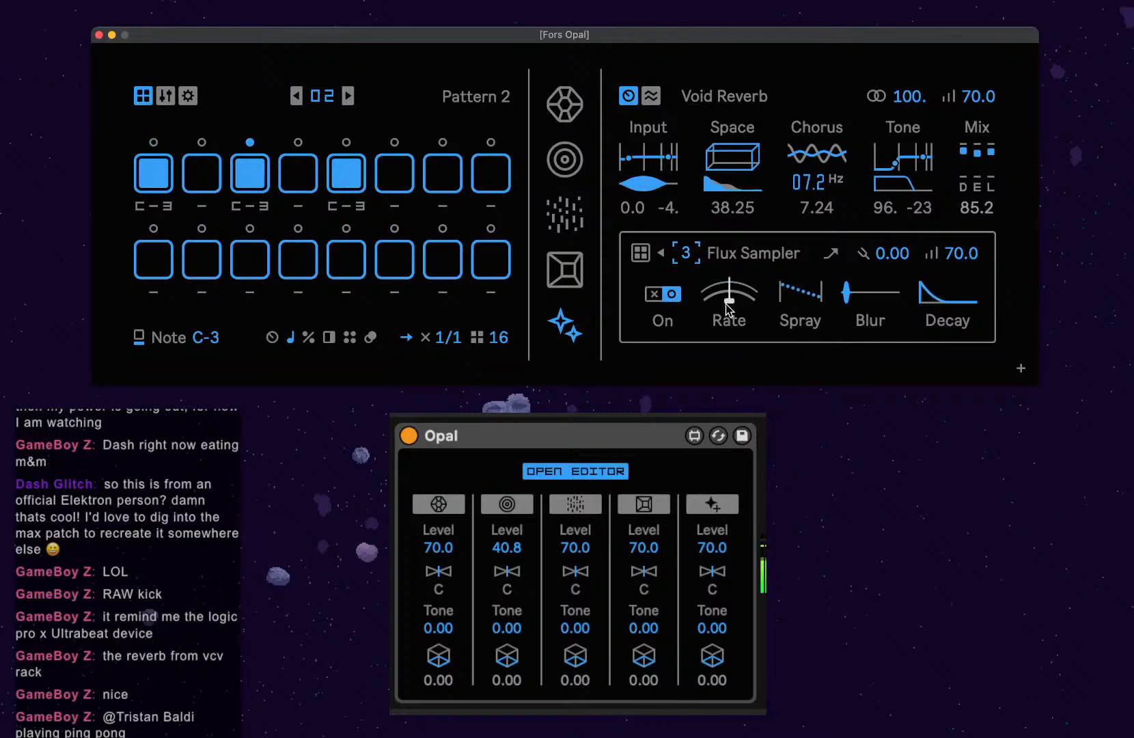
{"action": "left_click_drag", "start_coordinate": [727, 303], "coordinate": [727, 374]}
{"action": "left_click_drag", "start_coordinate": [728, 300], "coordinate": [729, 300]}
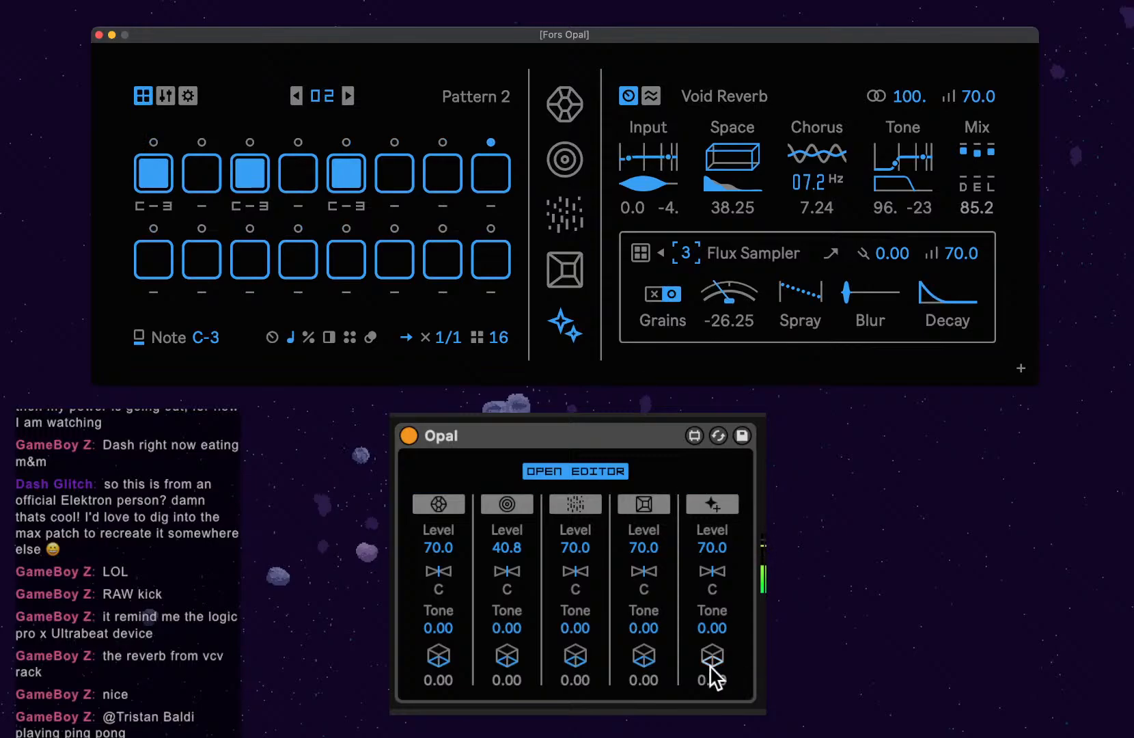
{"action": "left_click_drag", "start_coordinate": [713, 676], "coordinate": [714, 645]}
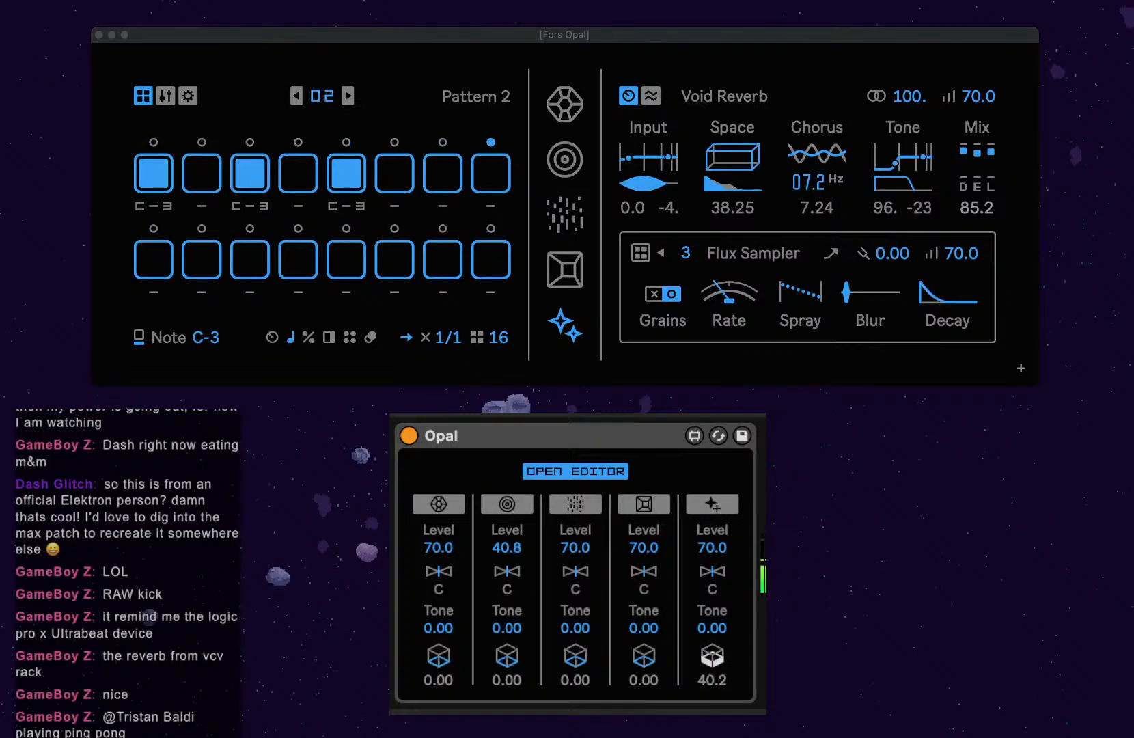
{"action": "left_click_drag", "start_coordinate": [715, 645], "coordinate": [714, 638]}
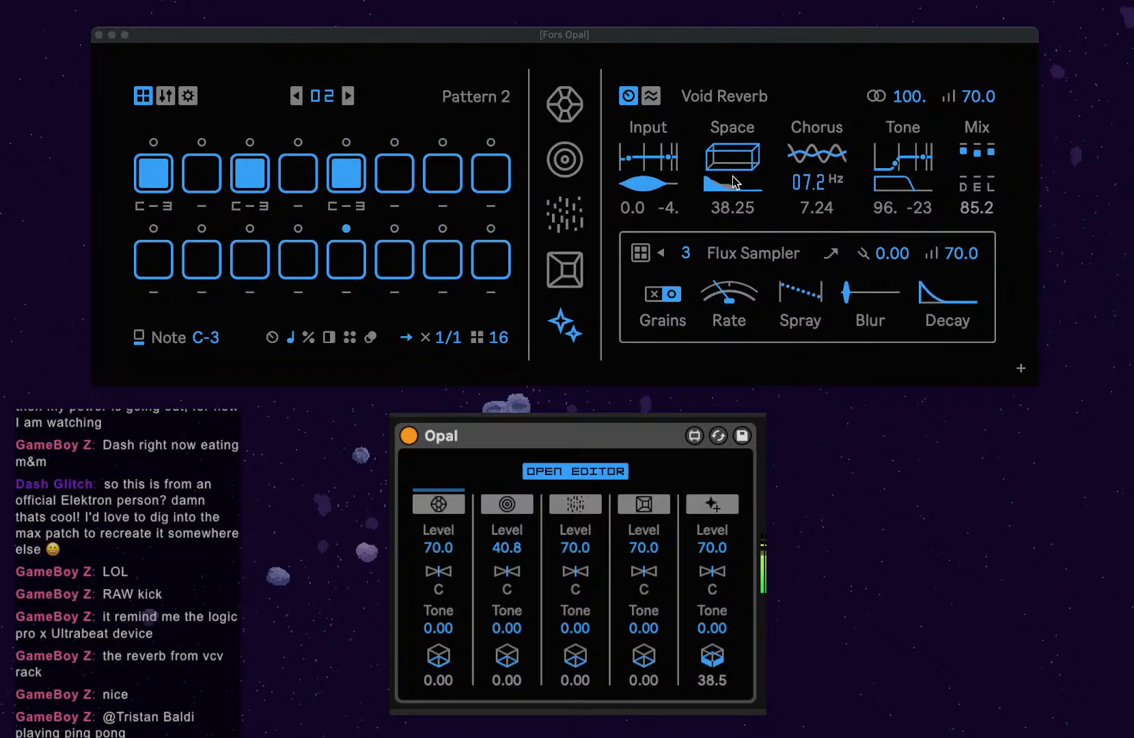
Shape the Void Reverb with Space size 54.50 and decay 62.75, Input diffusion 33.25, Mix 66.0, low Tone 0.2/-20 and Chorus 6.72.
{"action": "left_click_drag", "start_coordinate": [733, 166], "coordinate": [732, 197]}
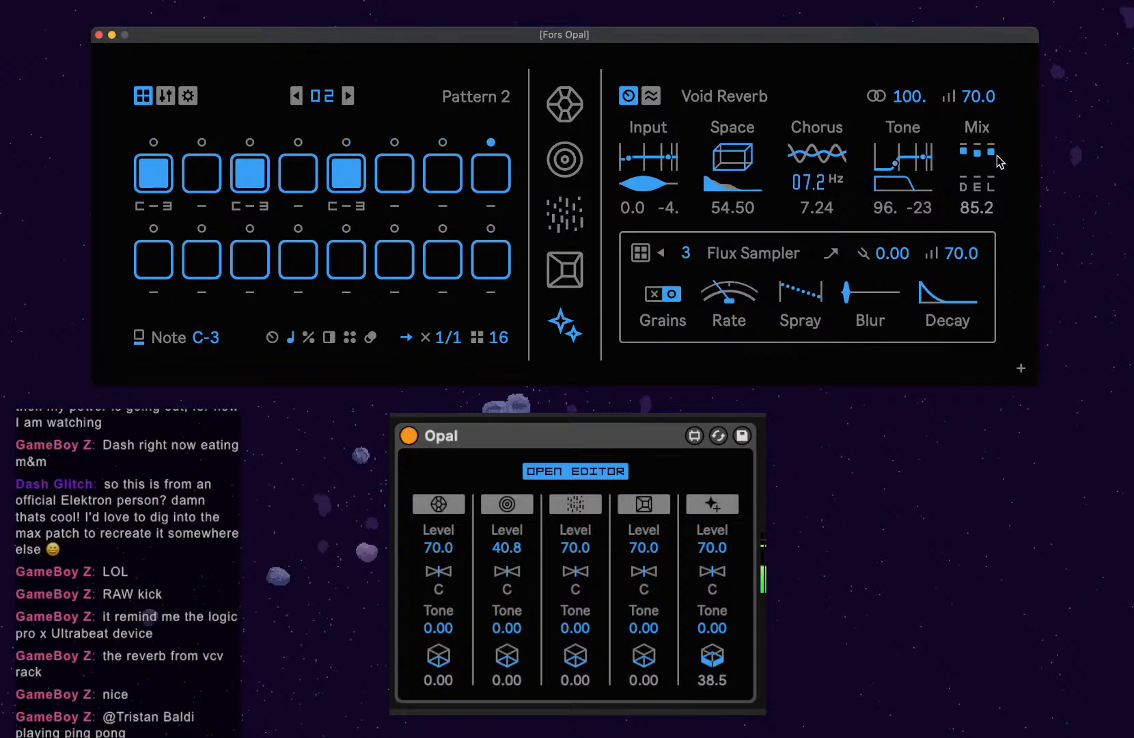
{"action": "mouse_move", "coordinate": [978, 156]}
{"action": "left_mouse_down"}
{"action": "mouse_move", "coordinate": [978, 171]}
{"action": "mouse_move", "coordinate": [980, 155]}
{"action": "mouse_move", "coordinate": [993, 164]}
{"action": "left_mouse_up"}
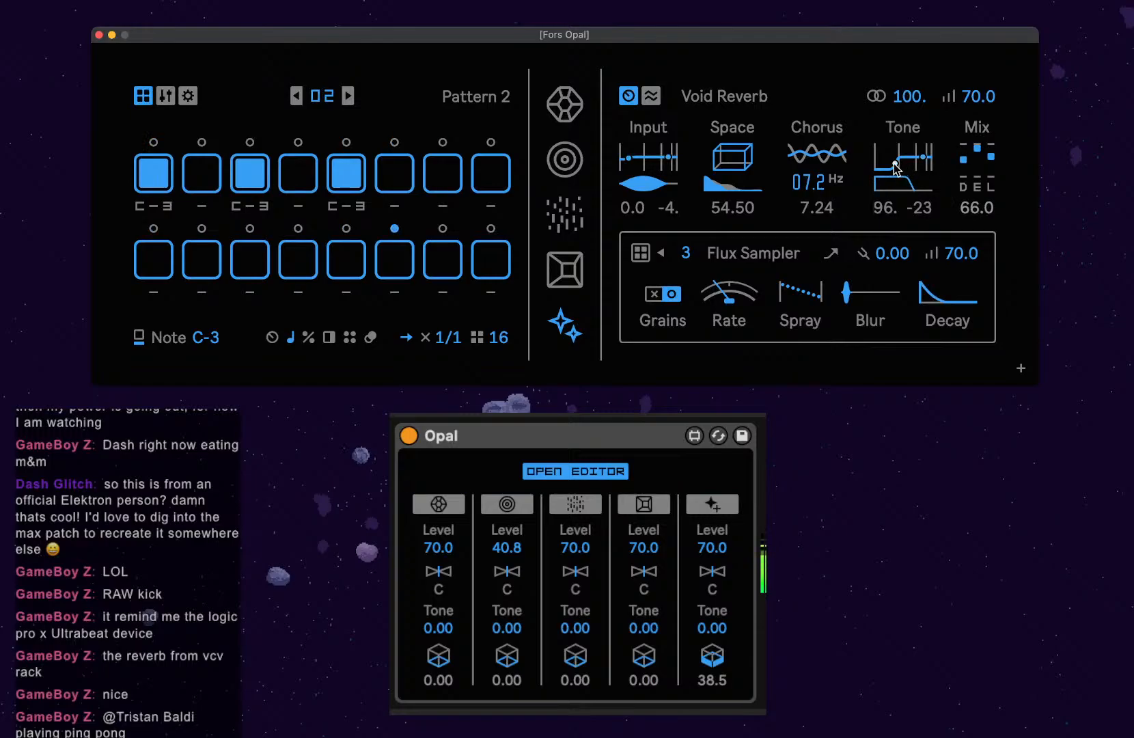
{"action": "left_click_drag", "start_coordinate": [895, 164], "coordinate": [884, 162]}
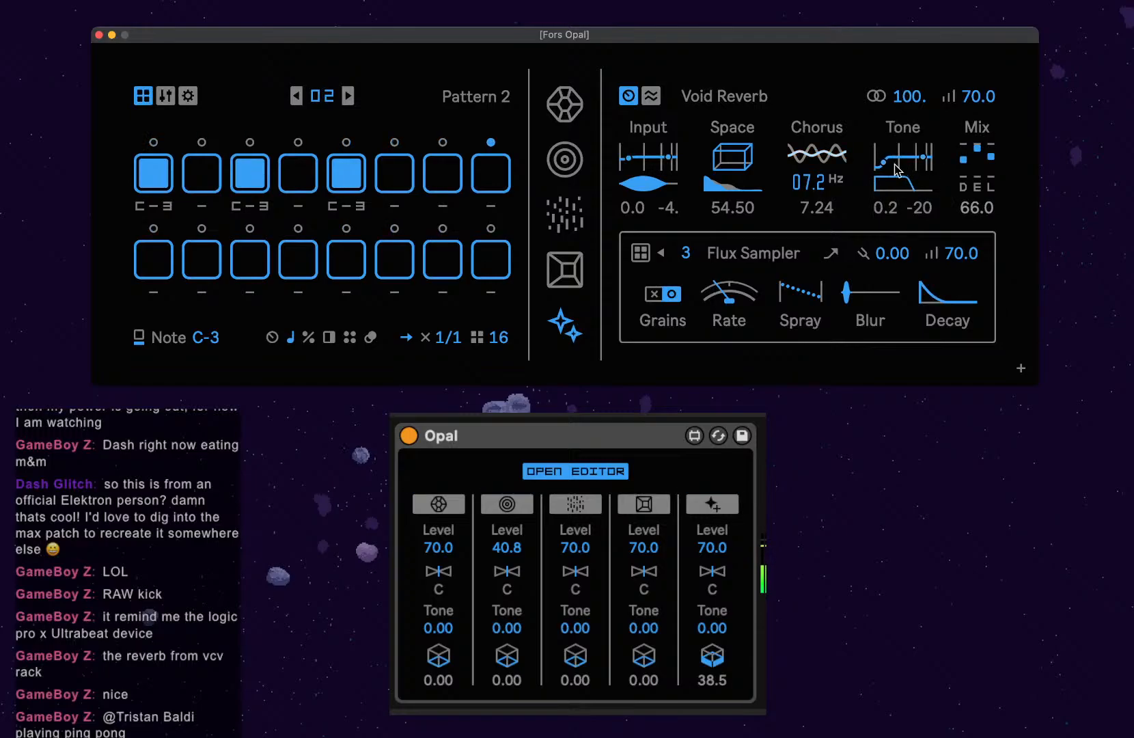
{"action": "left_click", "coordinate": [627, 159]}
{"action": "left_click_drag", "start_coordinate": [646, 182], "coordinate": [711, 177]}
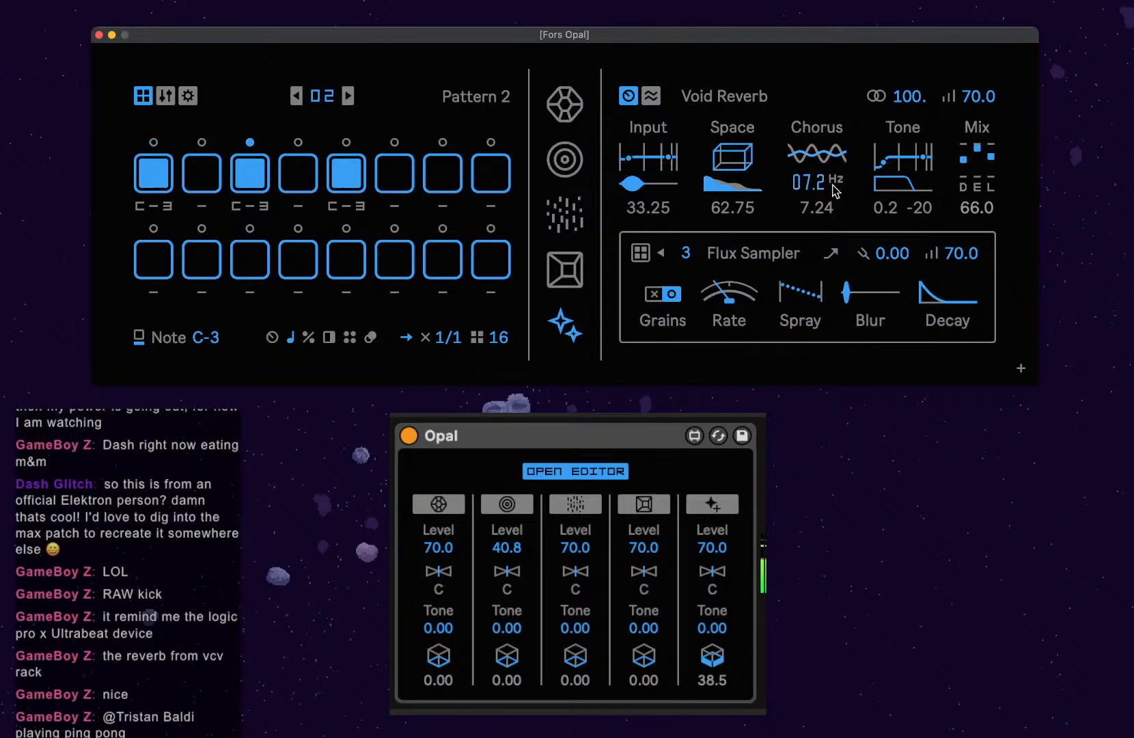
{"action": "left_click_drag", "start_coordinate": [835, 196], "coordinate": [835, 203]}
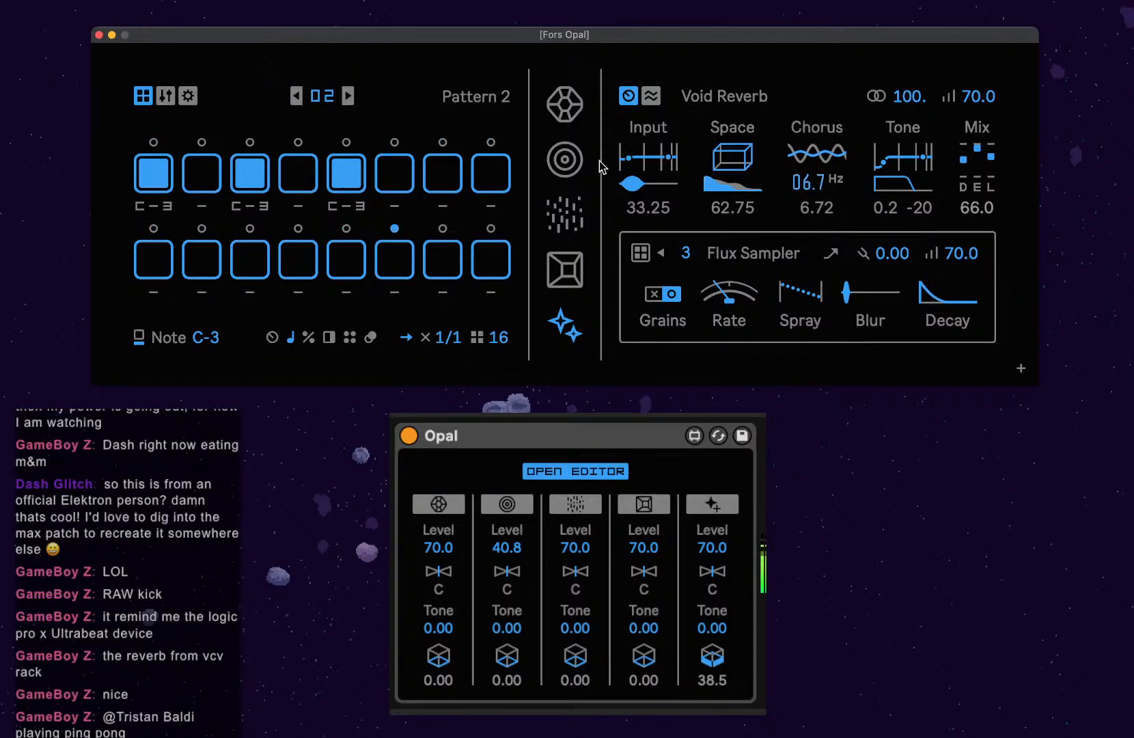
Switch the Flux Sampler to sample 2, adjust Spray, and set Decay to 30.75, tuning to 12.0 and Blur to 5.25.
{"action": "left_click_drag", "start_coordinate": [801, 304], "coordinate": [801, 294]}
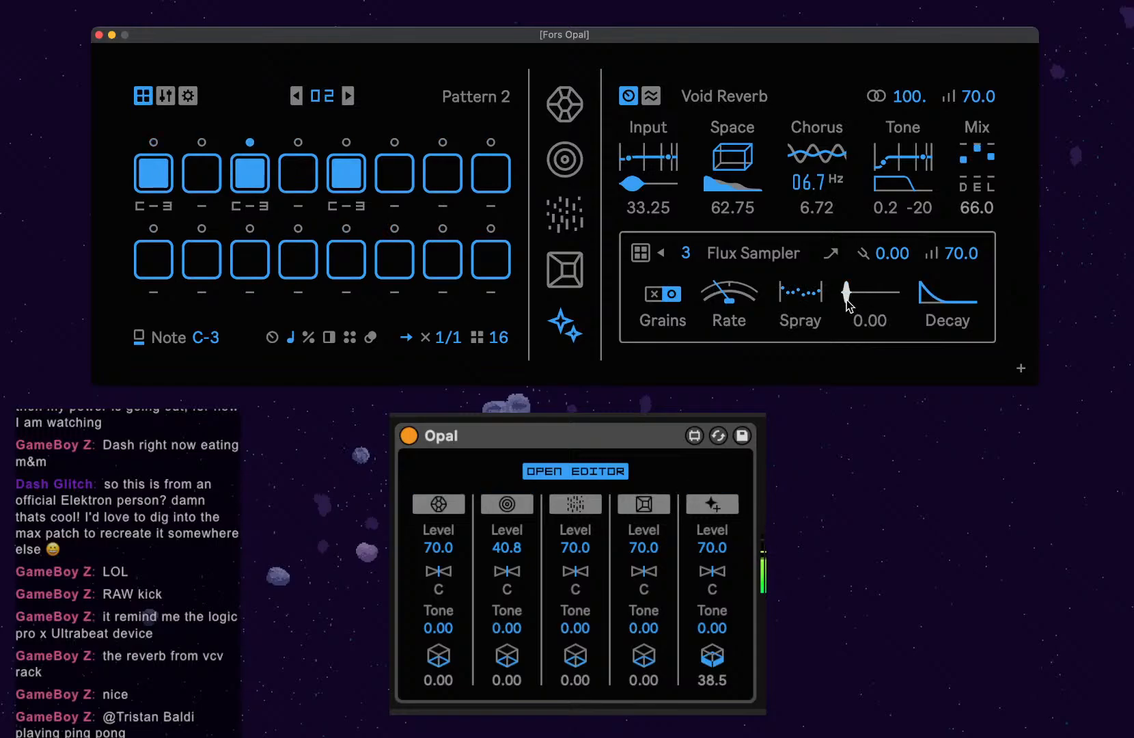
{"action": "left_click_drag", "start_coordinate": [869, 291], "coordinate": [932, 304]}
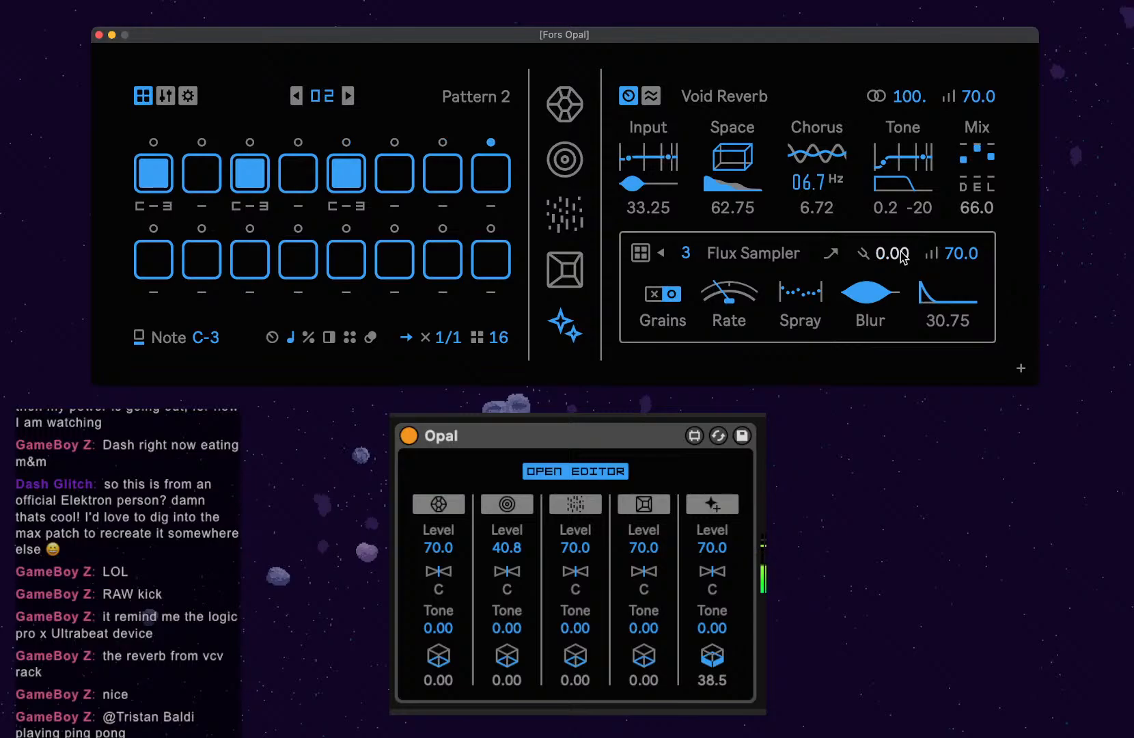
{"action": "left_click_drag", "start_coordinate": [904, 257], "coordinate": [904, 244]}
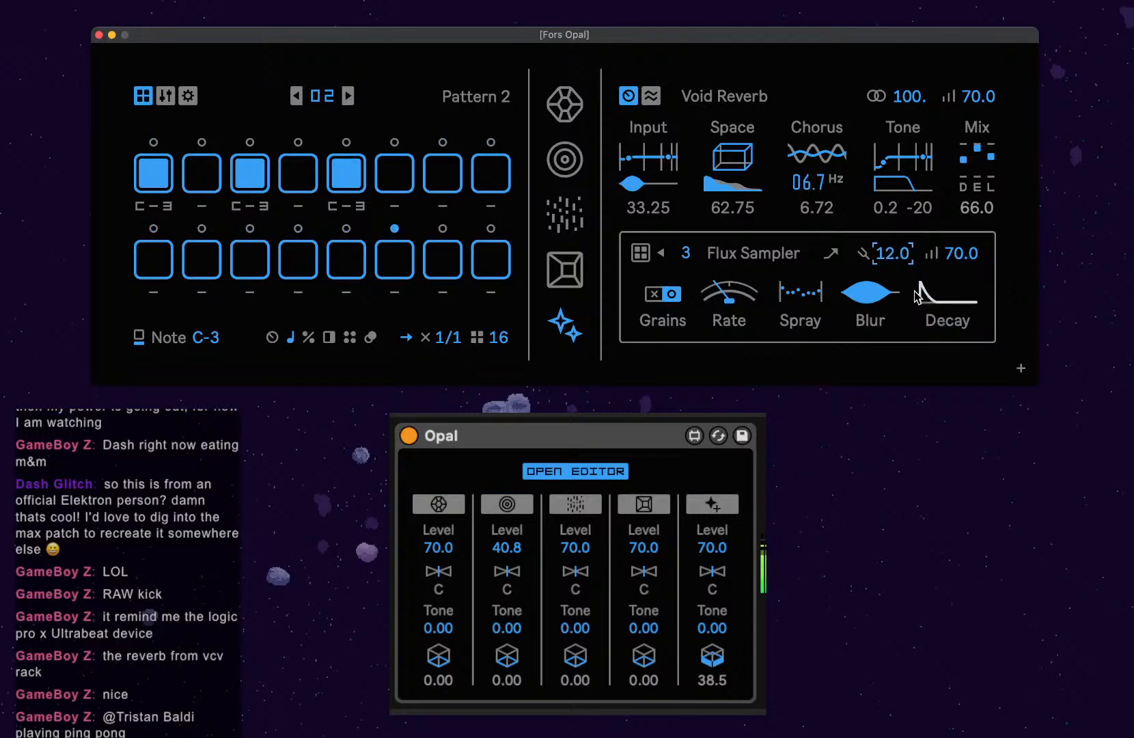
{"action": "mouse_move", "coordinate": [868, 292]}
{"action": "left_mouse_down"}
{"action": "mouse_move", "coordinate": [868, 338]}
{"action": "mouse_move", "coordinate": [880, 294]}
{"action": "left_mouse_up"}
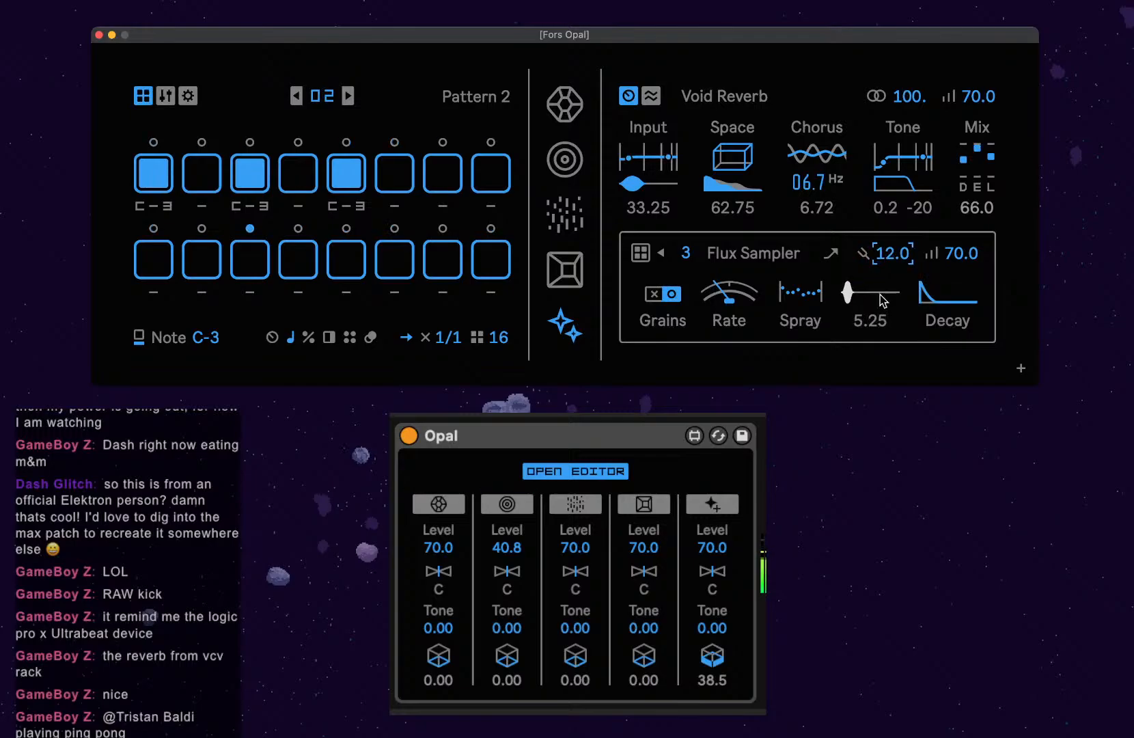
{"action": "left_click", "coordinate": [690, 257]}
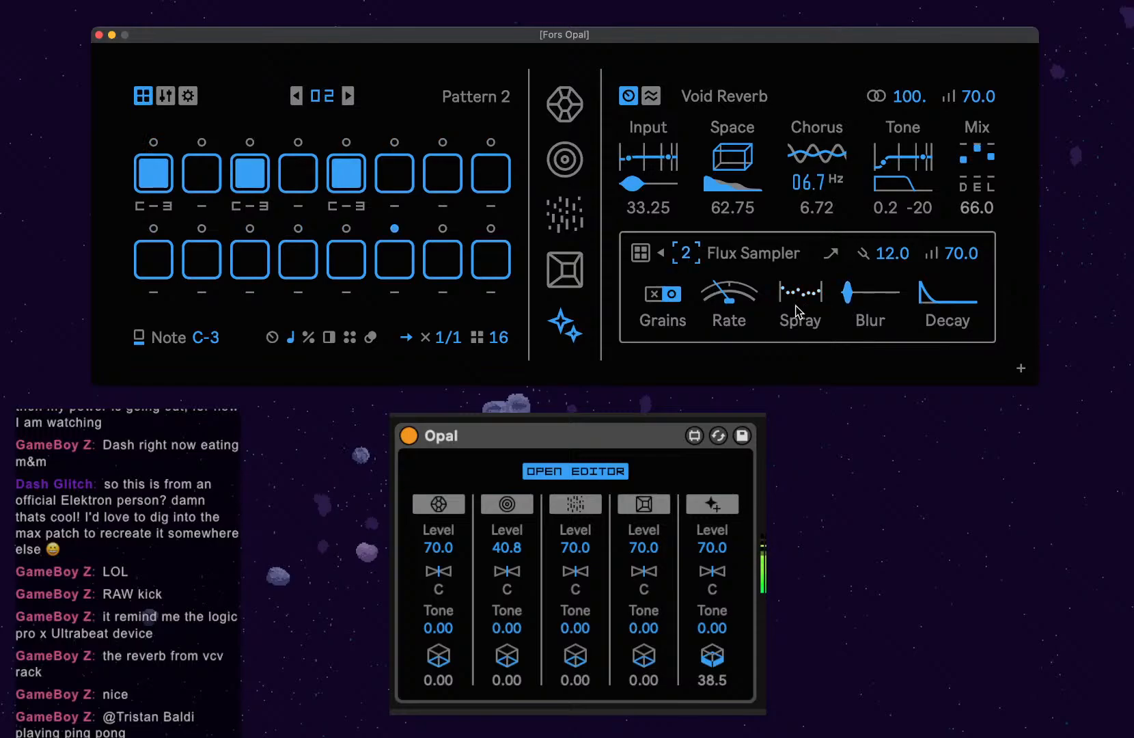
{"action": "mouse_move", "coordinate": [796, 305]}
{"action": "left_mouse_down"}
{"action": "mouse_move", "coordinate": [797, 339]}
{"action": "mouse_move", "coordinate": [796, 300]}
{"action": "left_mouse_up"}
Simplify Gem's kick by setting Ratio to 0, Fbk to 0.00, envelope hold to 0.00 and release to 27.25.
{"action": "left_click", "coordinate": [565, 104]}
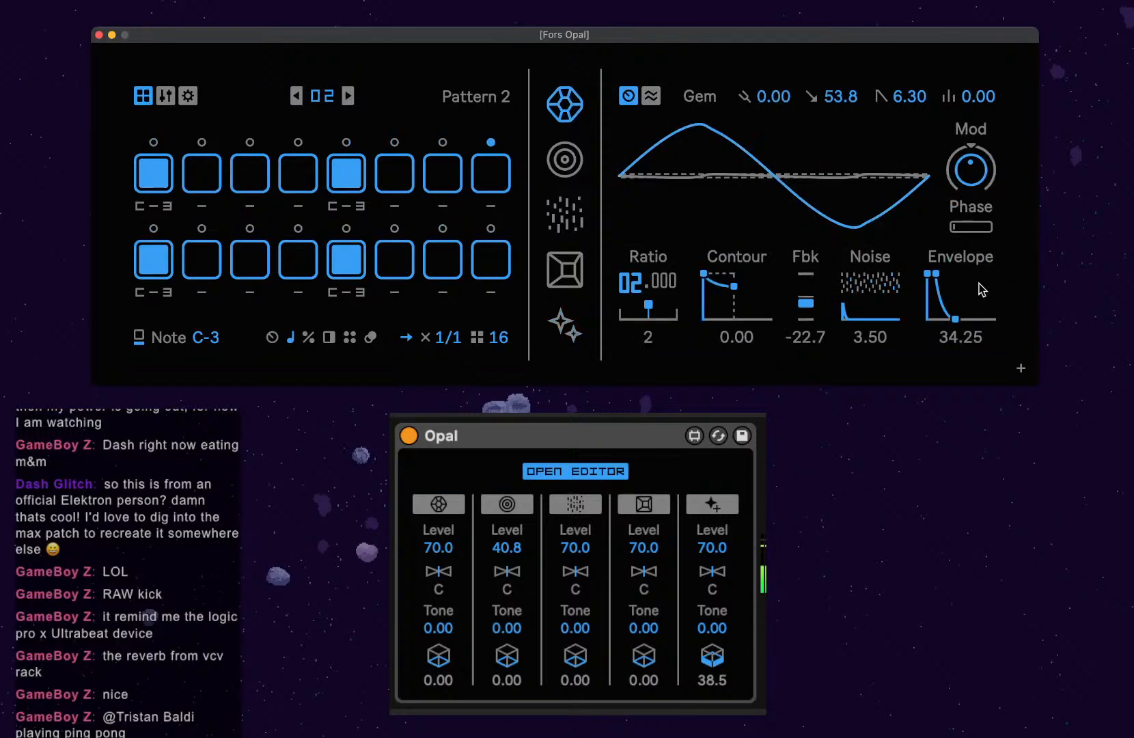
{"action": "left_click", "coordinate": [938, 274]}
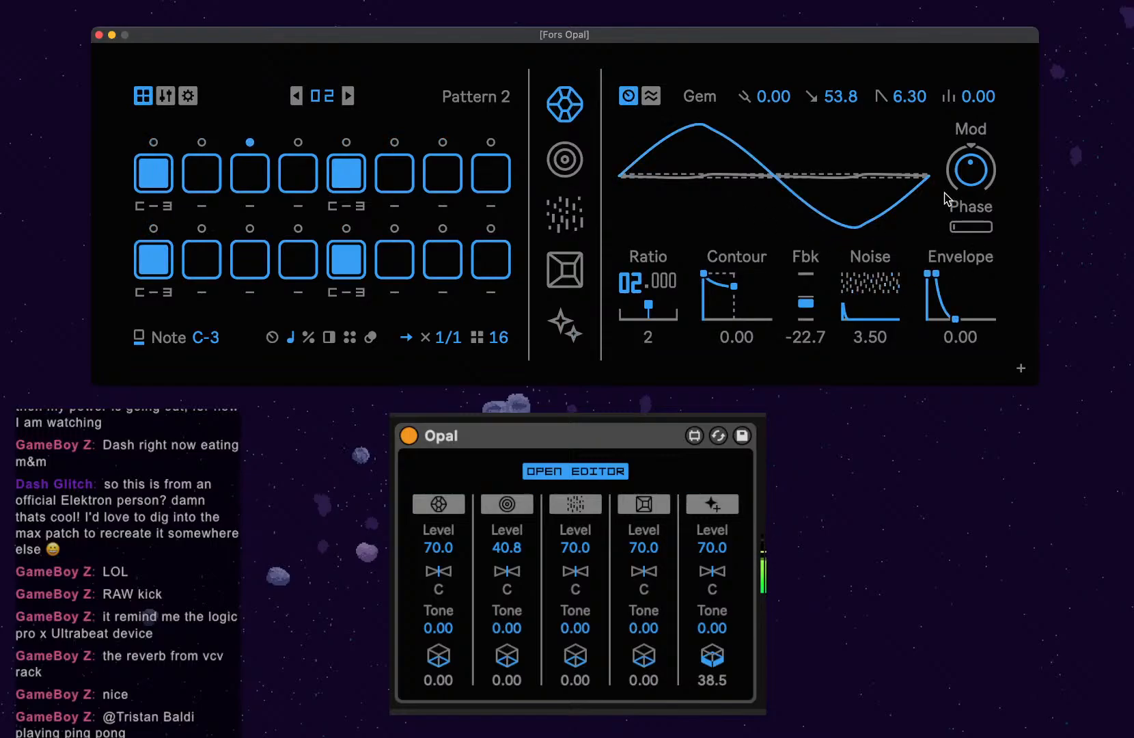
{"action": "mouse_move", "coordinate": [977, 174]}
{"action": "left_mouse_down"}
{"action": "mouse_move", "coordinate": [978, 194]}
{"action": "mouse_move", "coordinate": [977, 155]}
{"action": "mouse_move", "coordinate": [977, 165]}
{"action": "left_mouse_up"}
{"action": "mouse_move", "coordinate": [807, 302]}
{"action": "left_mouse_down"}
{"action": "mouse_move", "coordinate": [806, 312]}
{"action": "mouse_move", "coordinate": [806, 296]}
{"action": "left_mouse_up"}
{"action": "mouse_move", "coordinate": [977, 165]}
{"action": "left_mouse_down"}
{"action": "mouse_move", "coordinate": [977, 190]}
{"action": "mouse_move", "coordinate": [978, 180]}
{"action": "left_mouse_up"}
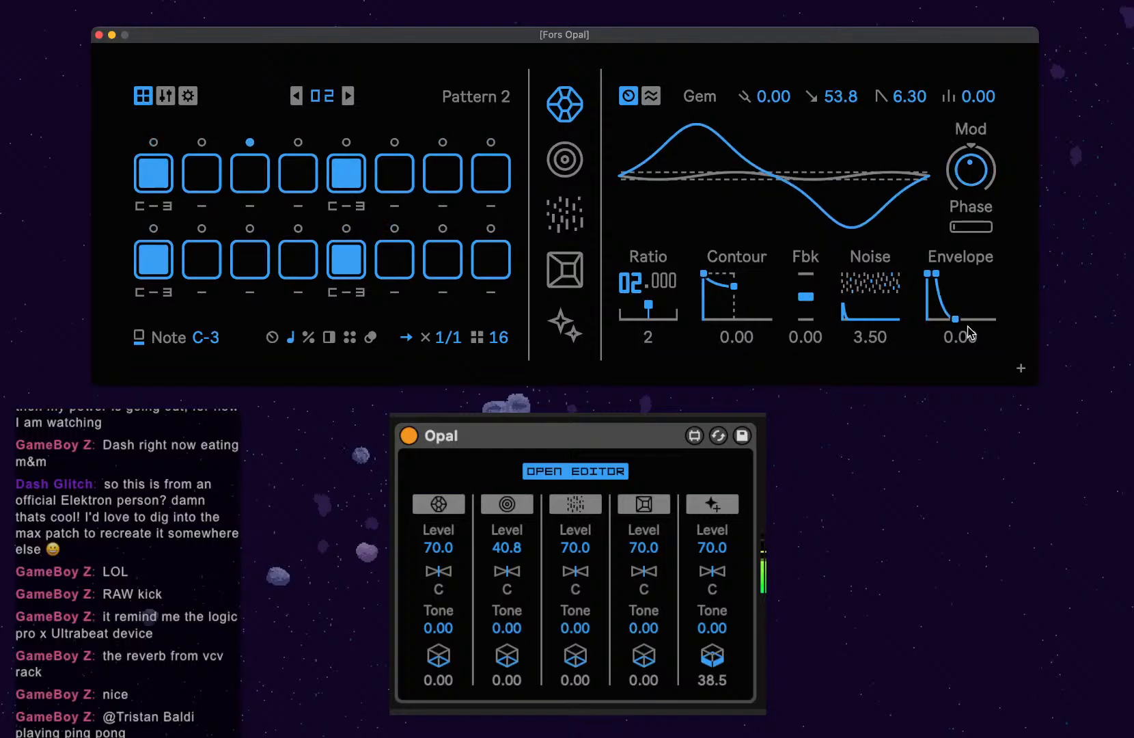
{"action": "left_click_drag", "start_coordinate": [666, 297], "coordinate": [666, 308]}
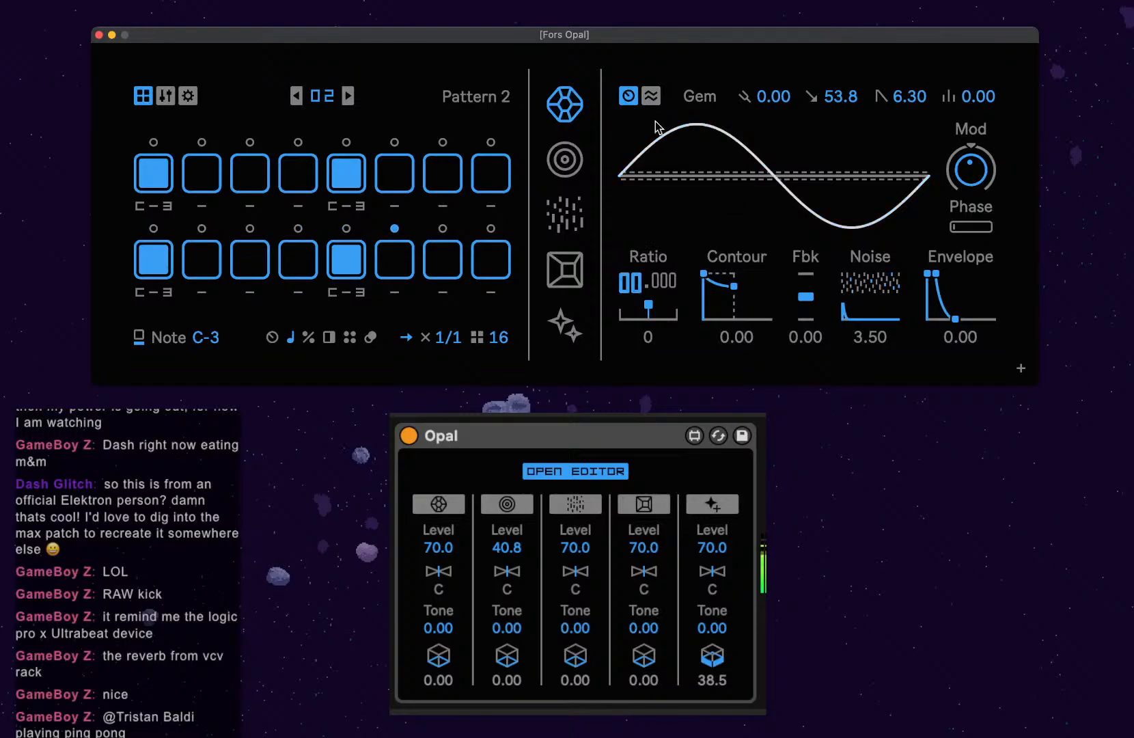
{"action": "left_click_drag", "start_coordinate": [956, 320], "coordinate": [952, 320]}
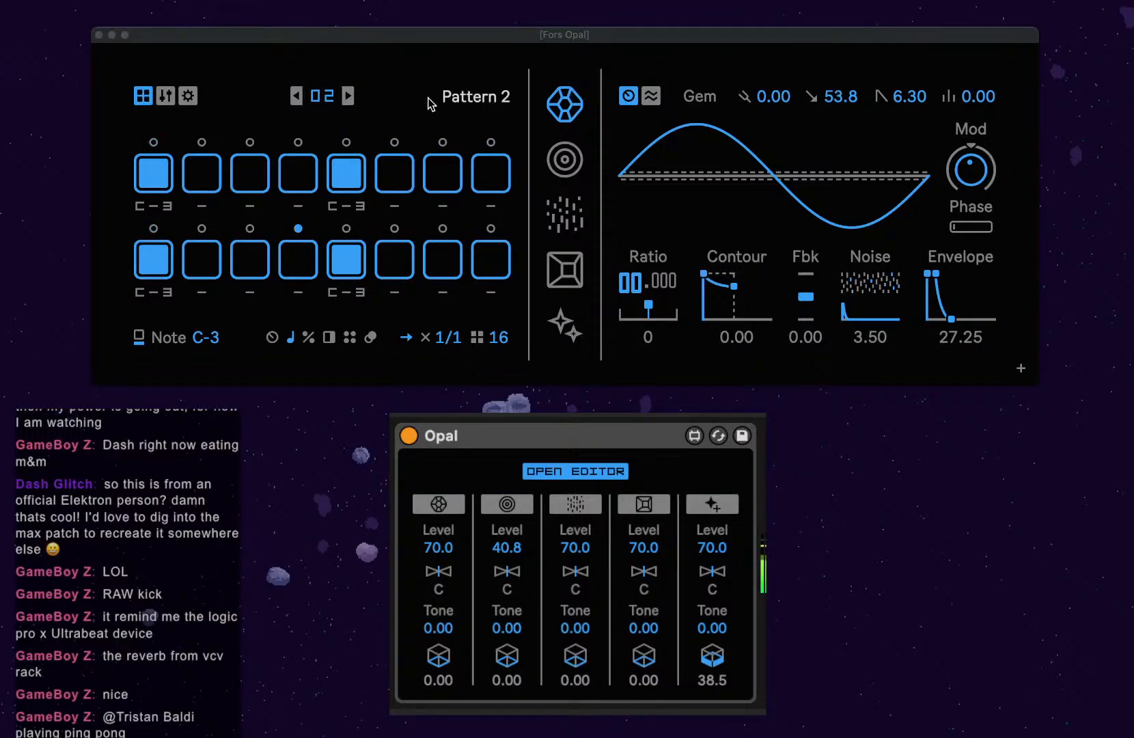
{"action": "left_click", "coordinate": [654, 42]}
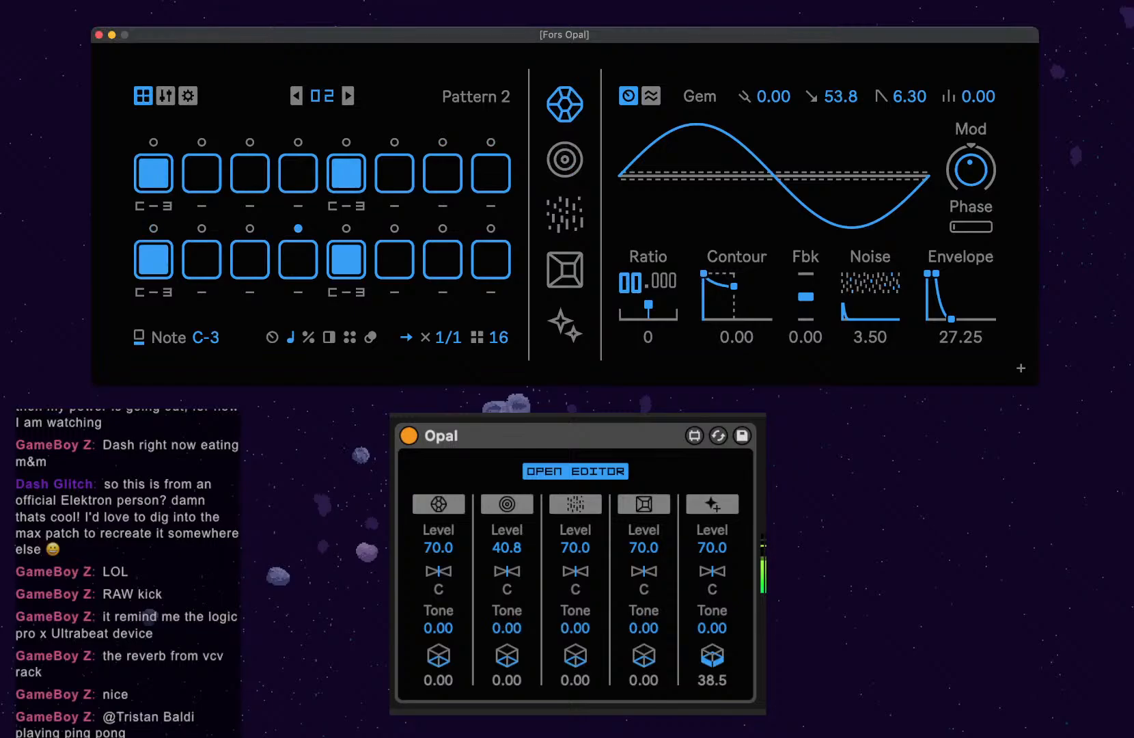
Move Mass's G-2 trig from step 4 to step 6.
{"action": "left_click", "coordinate": [564, 159]}
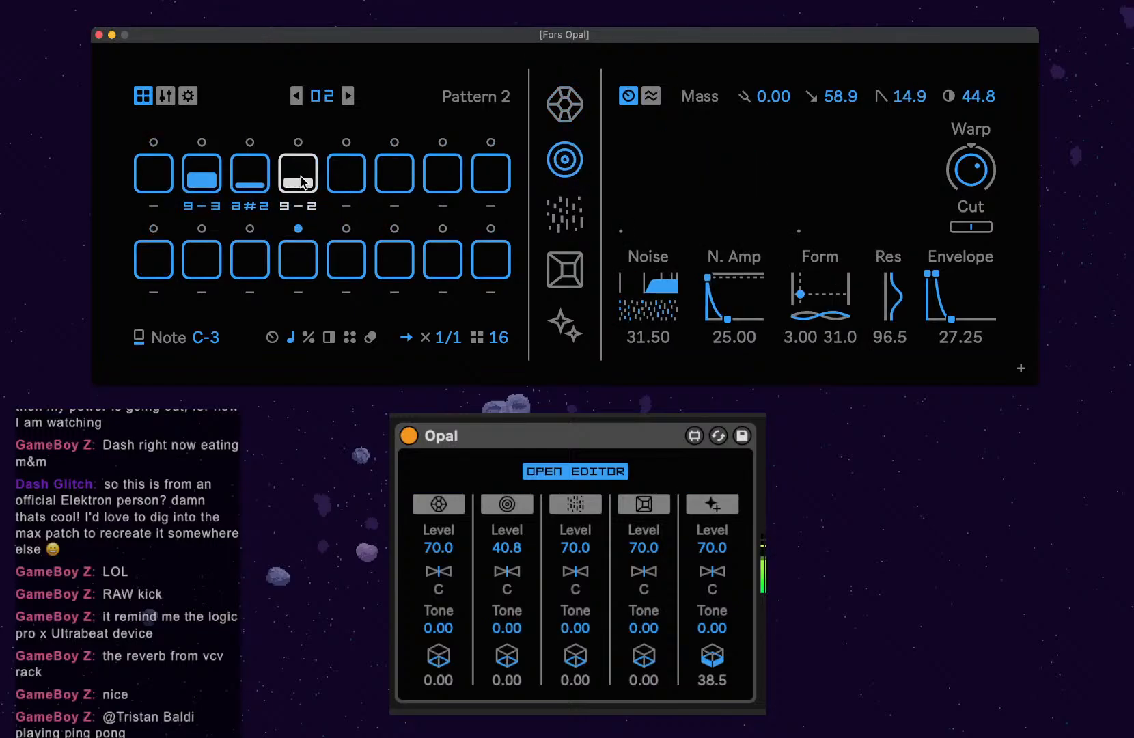
{"action": "left_click", "coordinate": [411, 179]}
{"action": "left_click", "coordinate": [299, 171]}
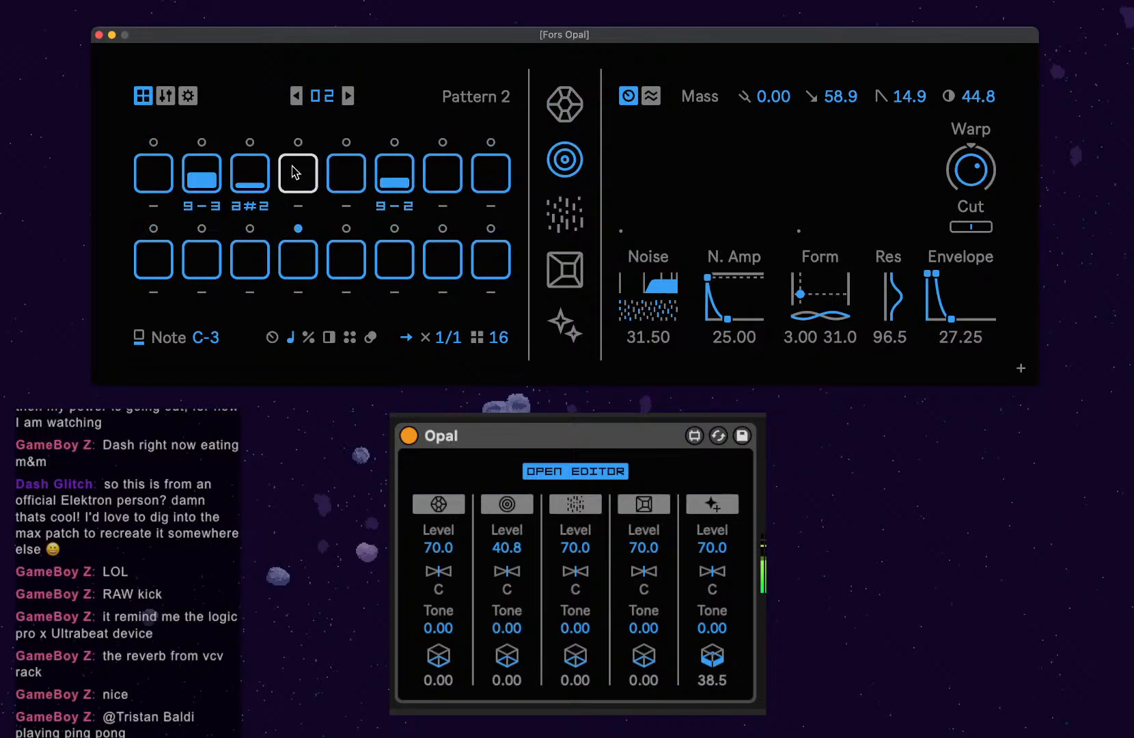
Move Mass's A#2 trig from step 3 to step 4.
{"action": "left_click", "coordinate": [299, 174]}
{"action": "left_click", "coordinate": [252, 169]}
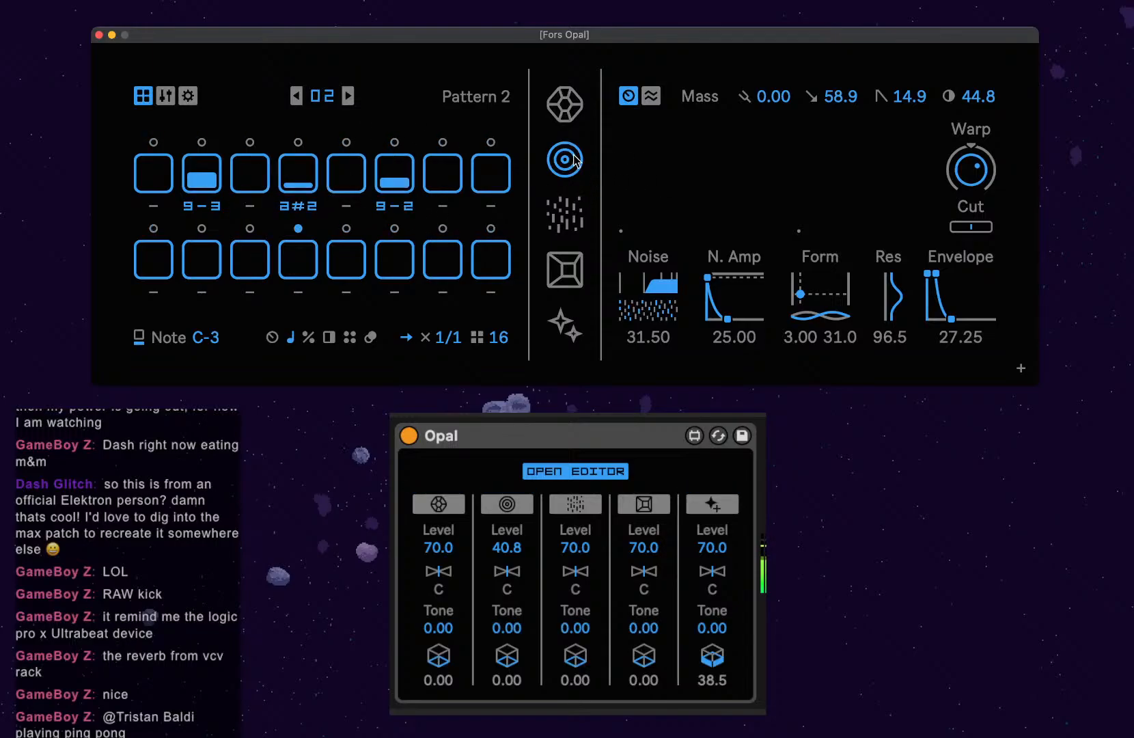
In the sampler track, move the step 3 trig to step 2 and add a trig on step 6 with note A-2.
{"action": "left_click", "coordinate": [579, 281]}
{"action": "left_click", "coordinate": [564, 324]}
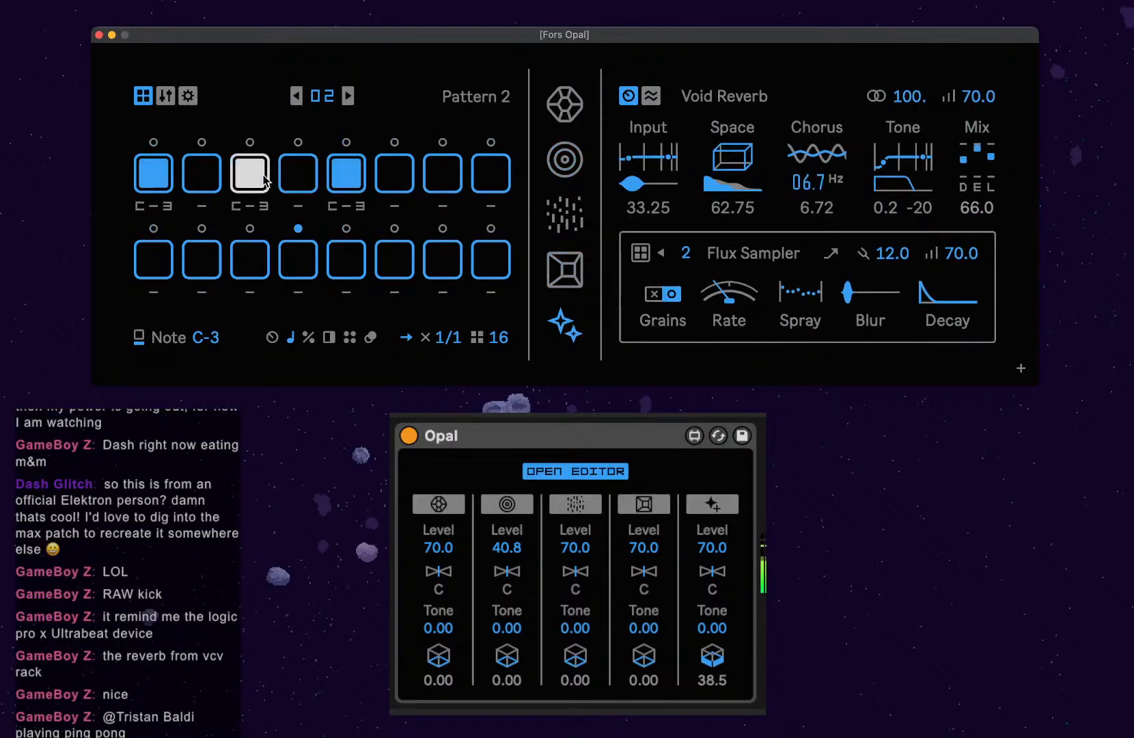
{"action": "left_click", "coordinate": [263, 175]}
{"action": "left_click", "coordinate": [202, 174]}
{"action": "left_click", "coordinate": [399, 181]}
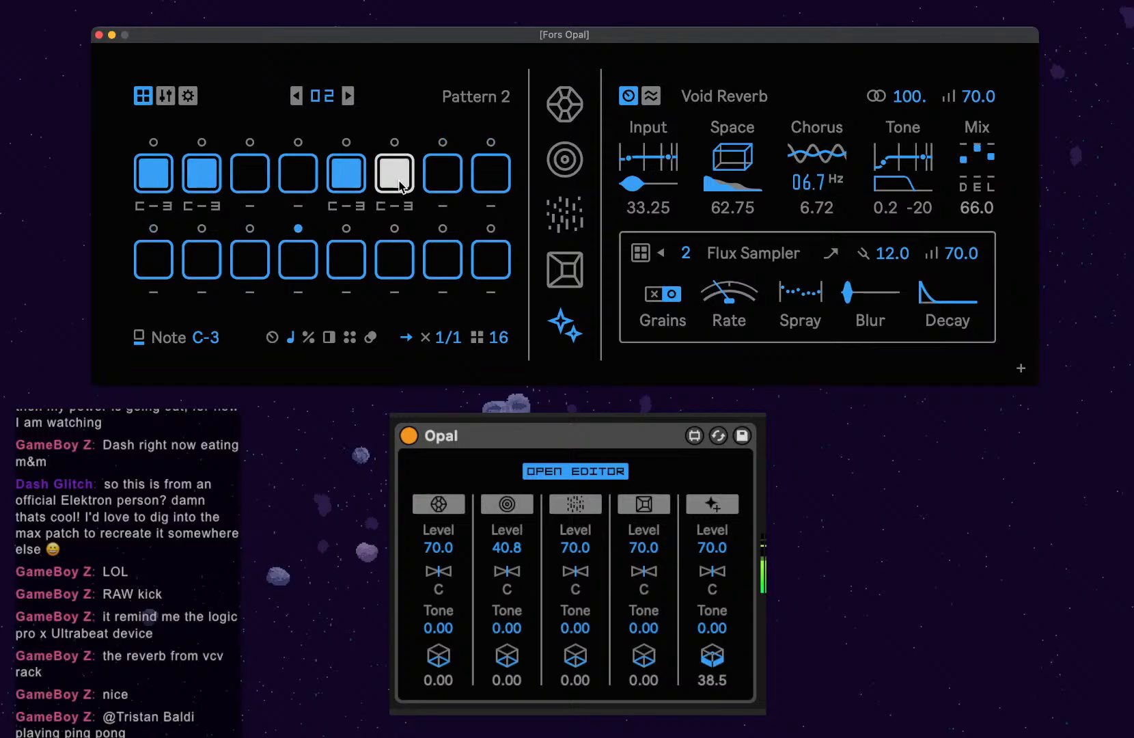
{"action": "left_click_drag", "start_coordinate": [400, 186], "coordinate": [394, 220]}
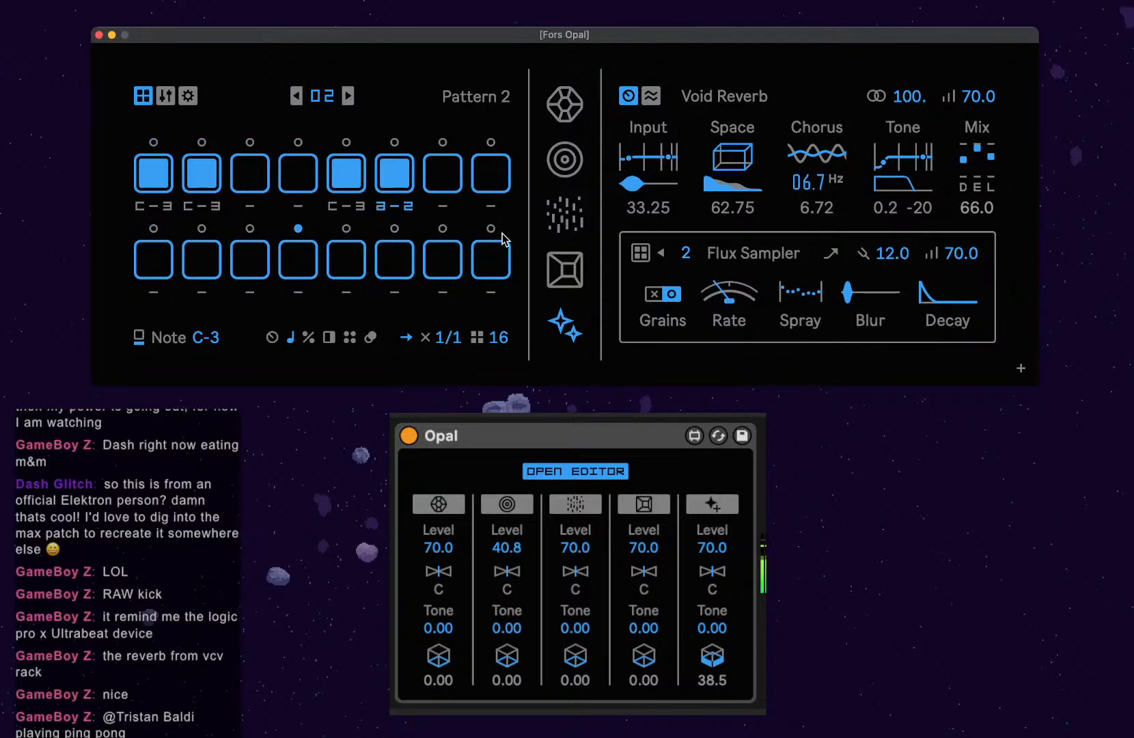
Set Mass's Noise density to 40.50, lock it on step 4, and lock Tonal Warp on step 6 and a new step 7 trig.
{"action": "left_click", "coordinate": [571, 153]}
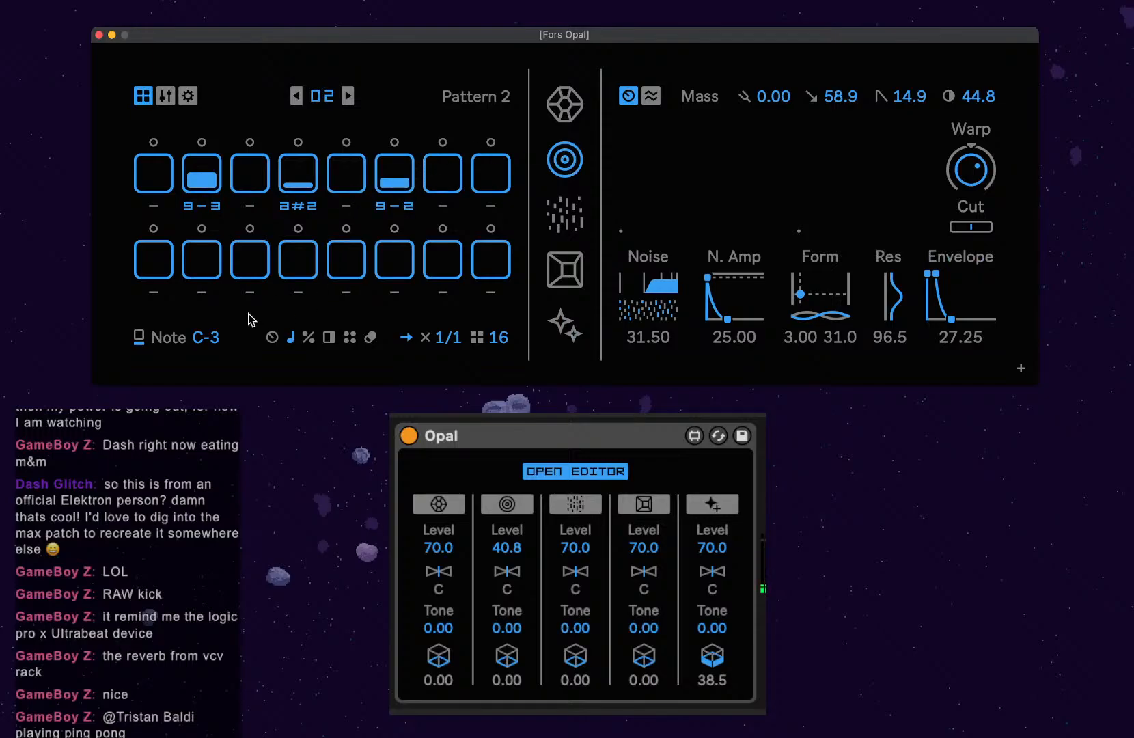
{"action": "left_click", "coordinate": [661, 318]}
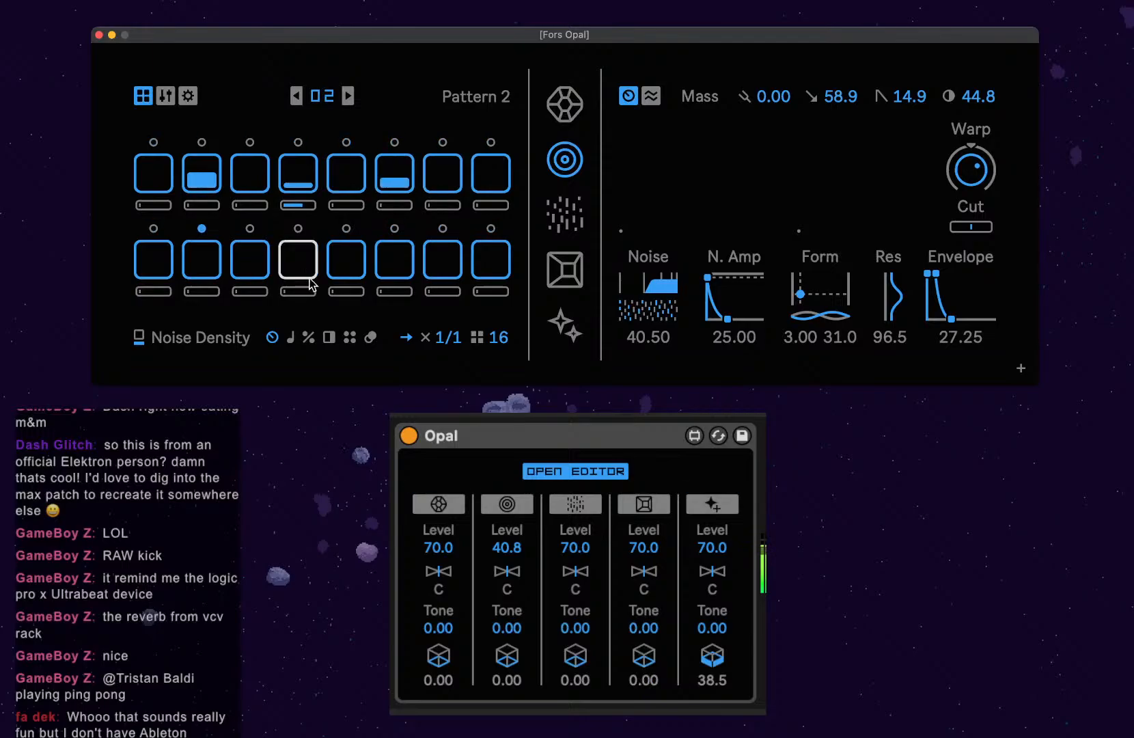
{"action": "left_click", "coordinate": [971, 169]}
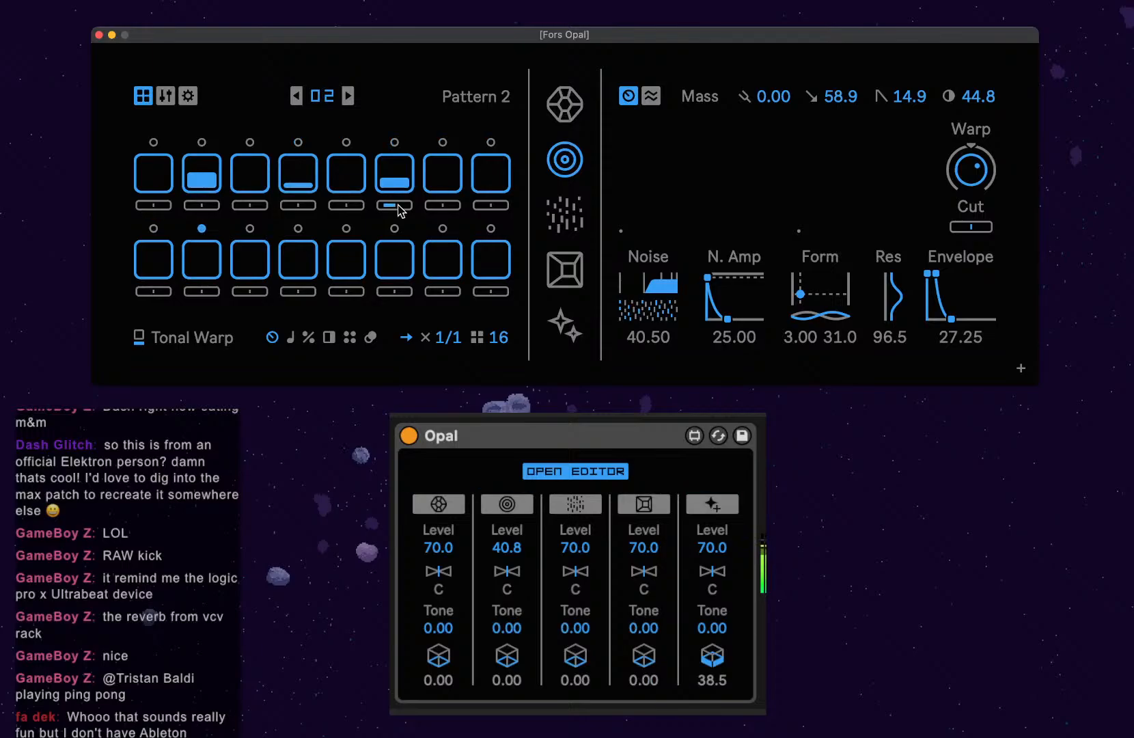
{"action": "left_click", "coordinate": [400, 179]}
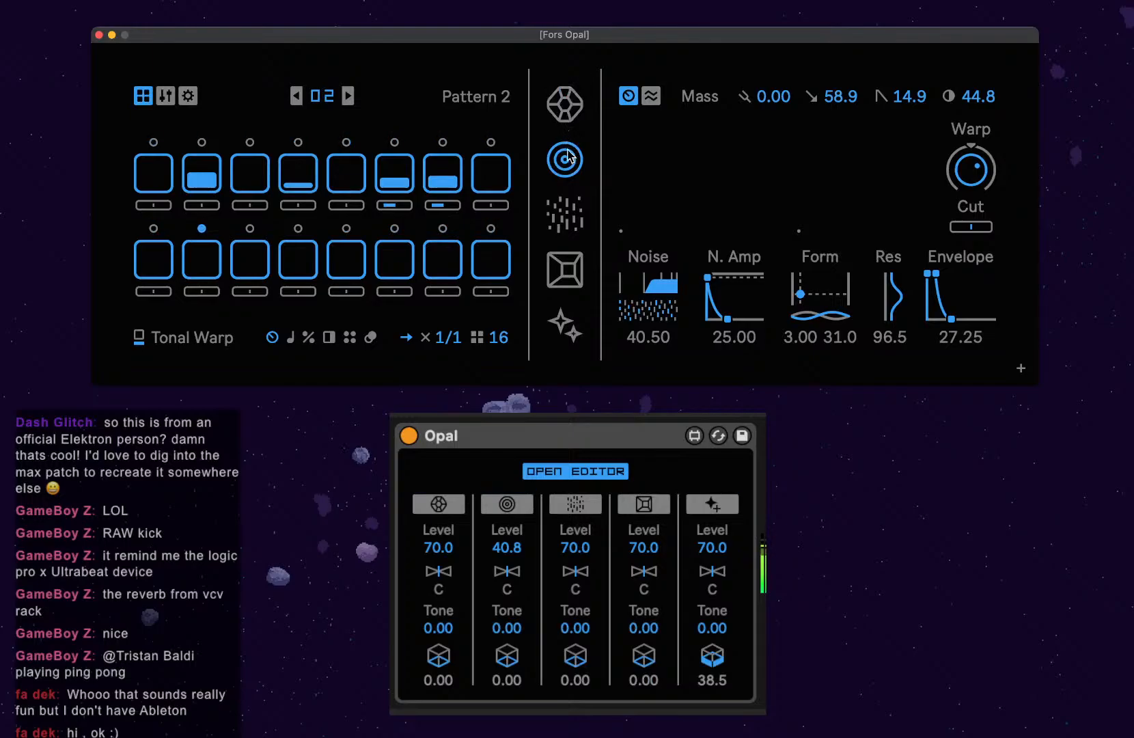
Mute the Gem, Mass and sampler tracks and place a Dust trig on step 1.
{"action": "left_click", "coordinate": [565, 229]}
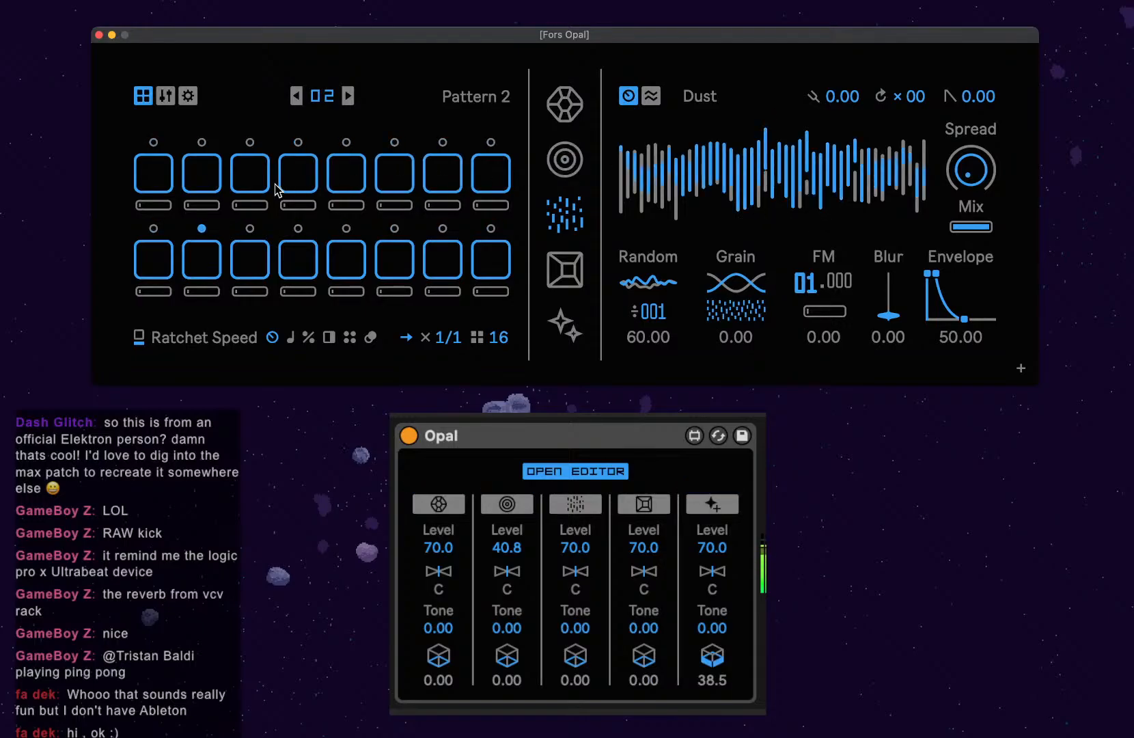
{"action": "left_click", "coordinate": [435, 503]}
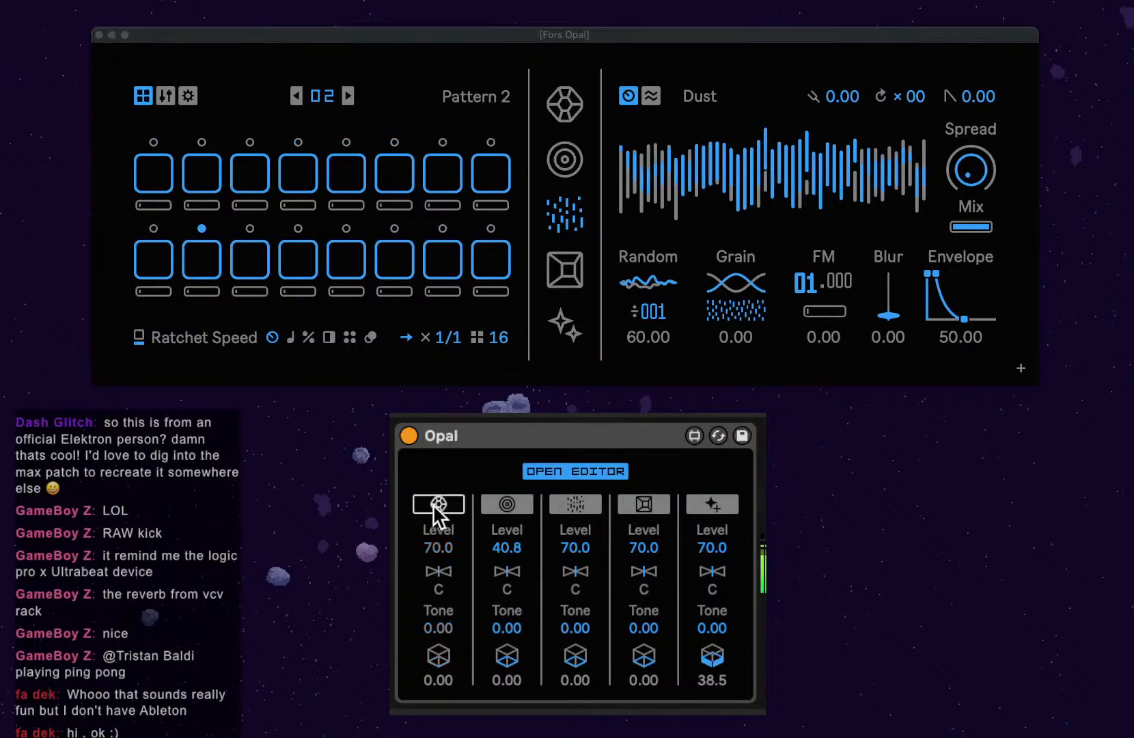
{"action": "left_click", "coordinate": [493, 505]}
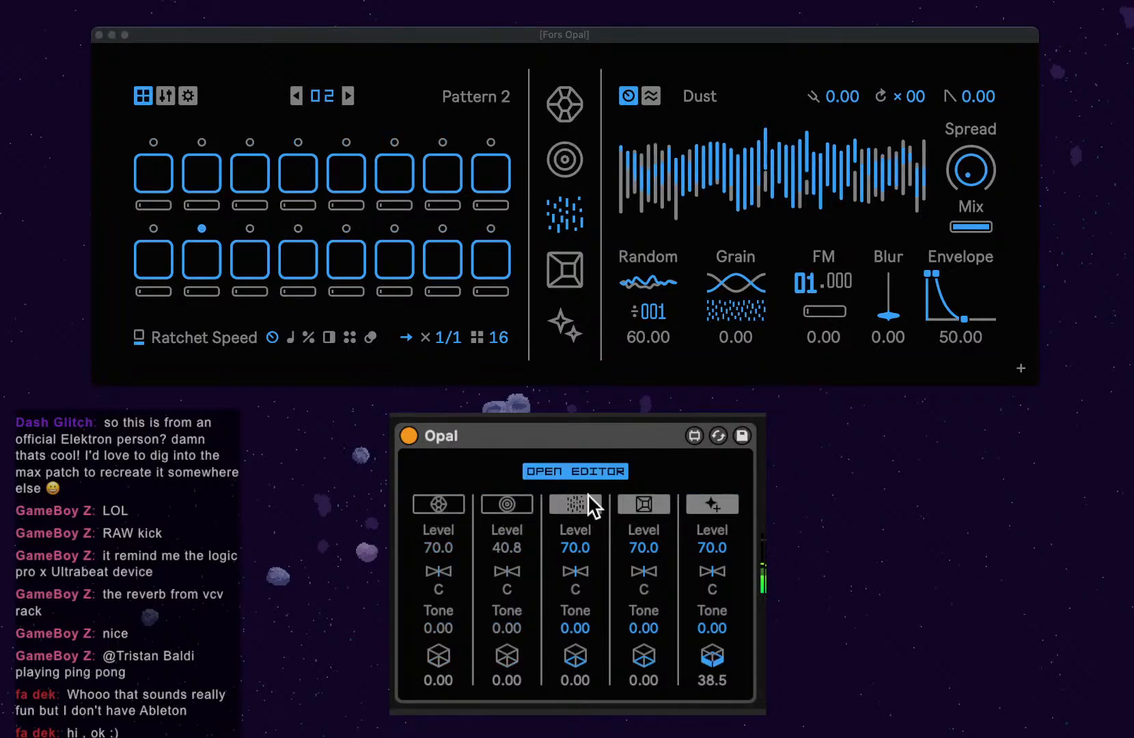
{"action": "left_click", "coordinate": [715, 507]}
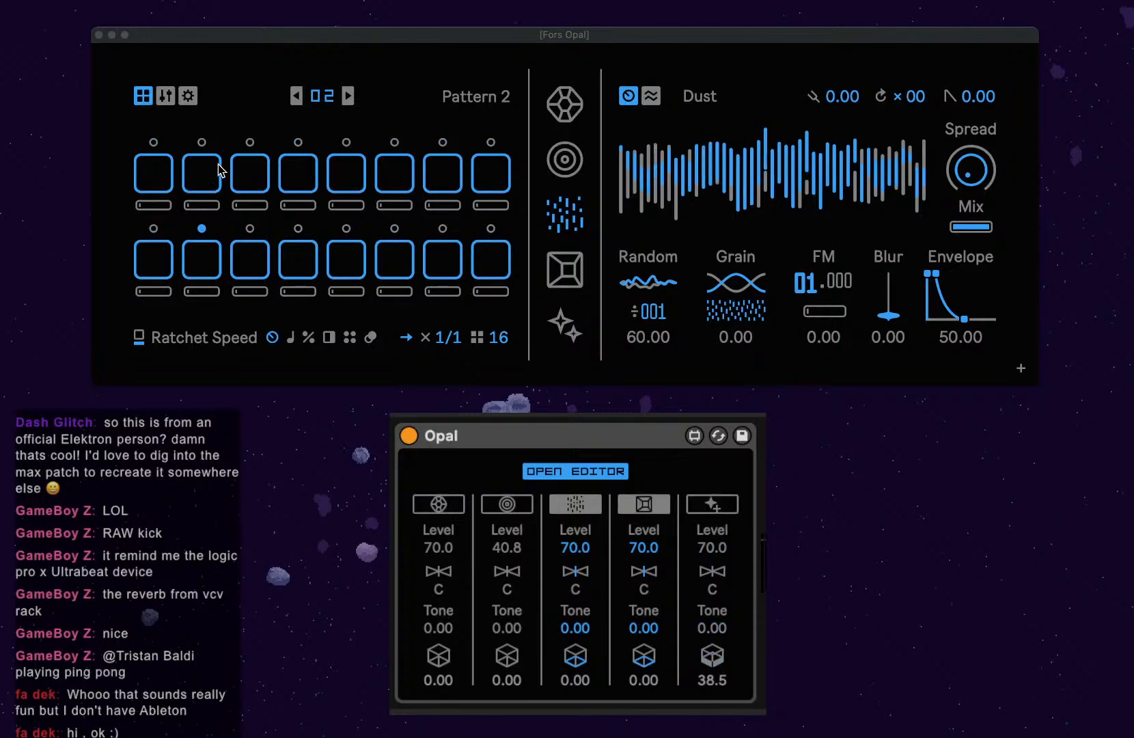
{"action": "left_click", "coordinate": [148, 180]}
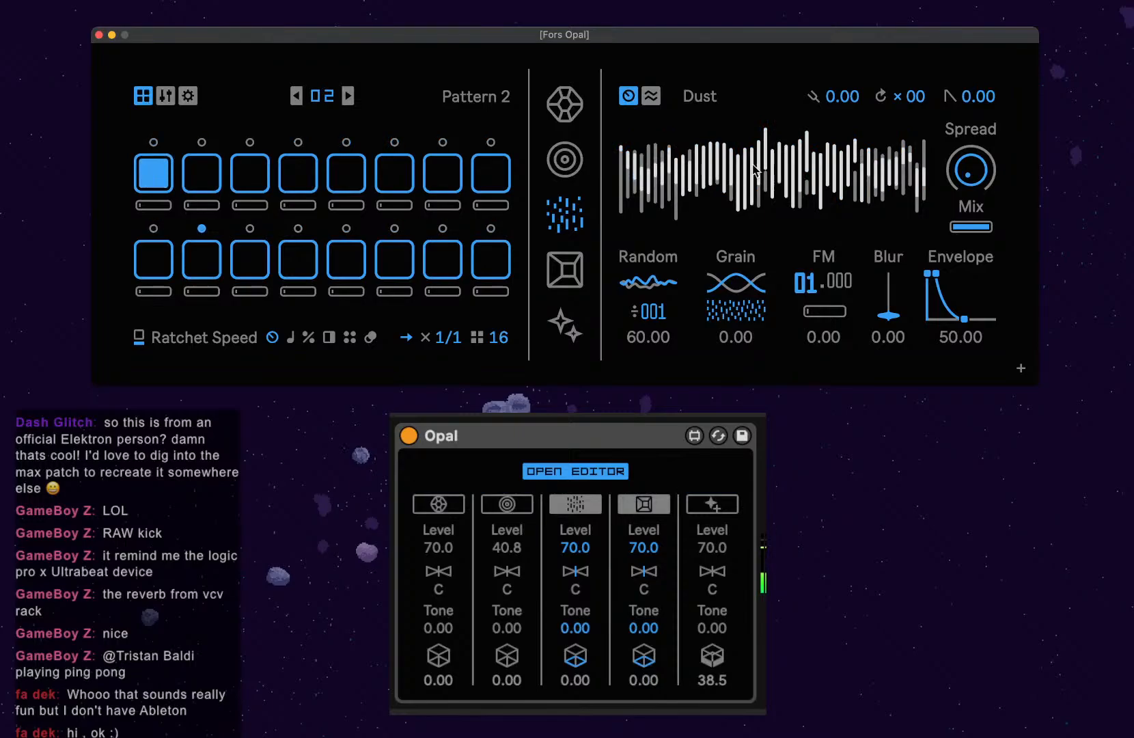
Try Dust with Rand Amount 21.00, Spread Mix 33.50 and Spread 52.75.
{"action": "left_click_drag", "start_coordinate": [648, 283], "coordinate": [648, 341]}
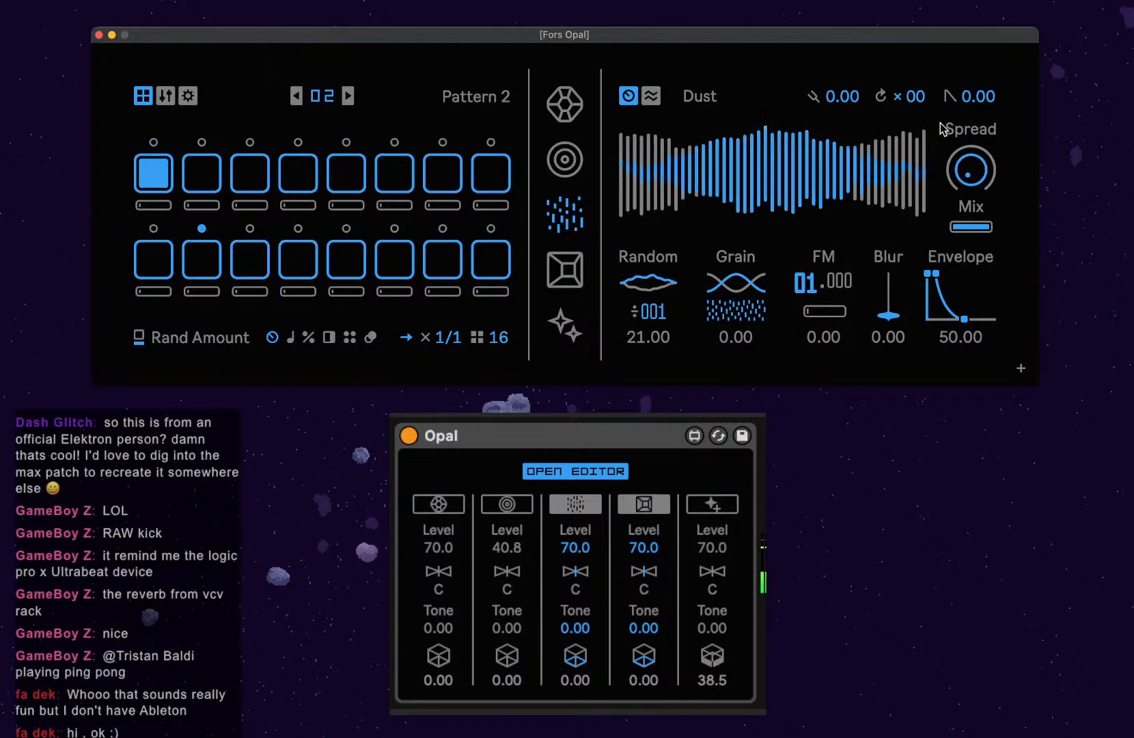
{"action": "mouse_move", "coordinate": [988, 186]}
{"action": "left_click_drag", "start_coordinate": [988, 186], "coordinate": [981, 321]}
{"action": "left_click", "coordinate": [980, 227]}
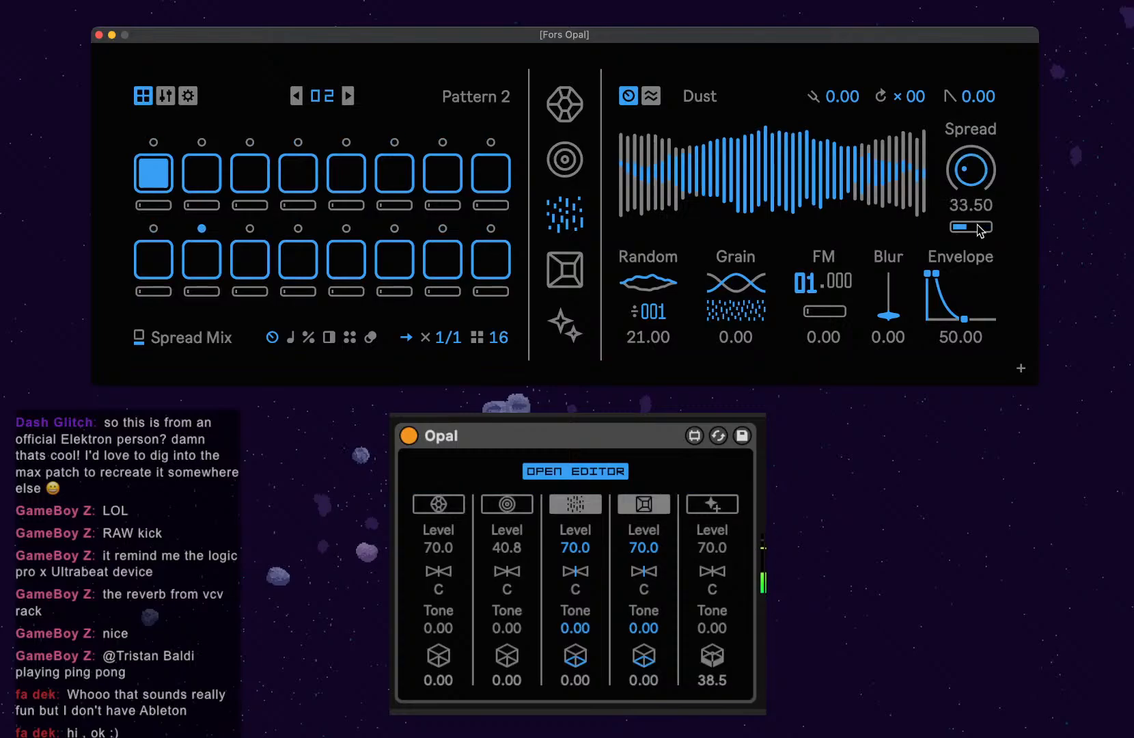
{"action": "left_click_drag", "start_coordinate": [982, 166], "coordinate": [982, 76]}
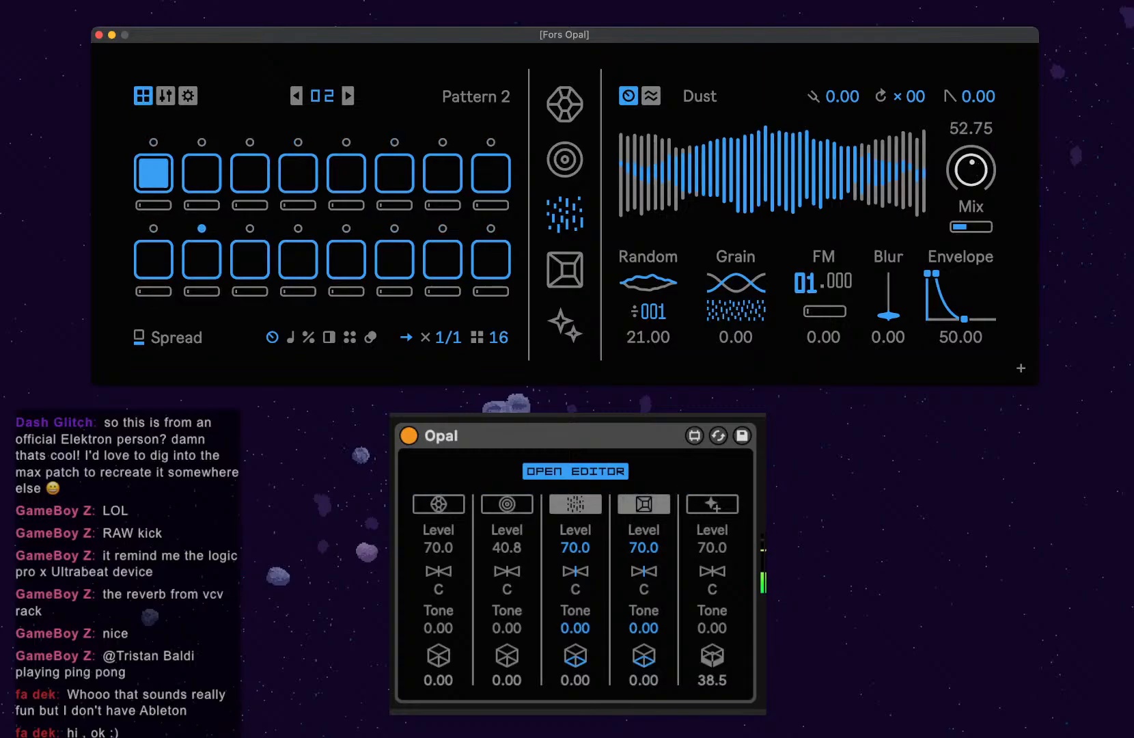
Lower Dust's Spread, raise its Rand Amount to 66.50 and set Rand Rate to 83.79.
{"action": "left_click_drag", "start_coordinate": [982, 151], "coordinate": [982, 153]}
{"action": "left_click_drag", "start_coordinate": [836, 209], "coordinate": [838, 238]}
{"action": "mouse_move", "coordinate": [971, 172]}
{"action": "left_mouse_down"}
{"action": "mouse_move", "coordinate": [972, 133]}
{"action": "mouse_move", "coordinate": [972, 181]}
{"action": "left_mouse_up"}
{"action": "left_click_drag", "start_coordinate": [838, 179], "coordinate": [838, 83]}
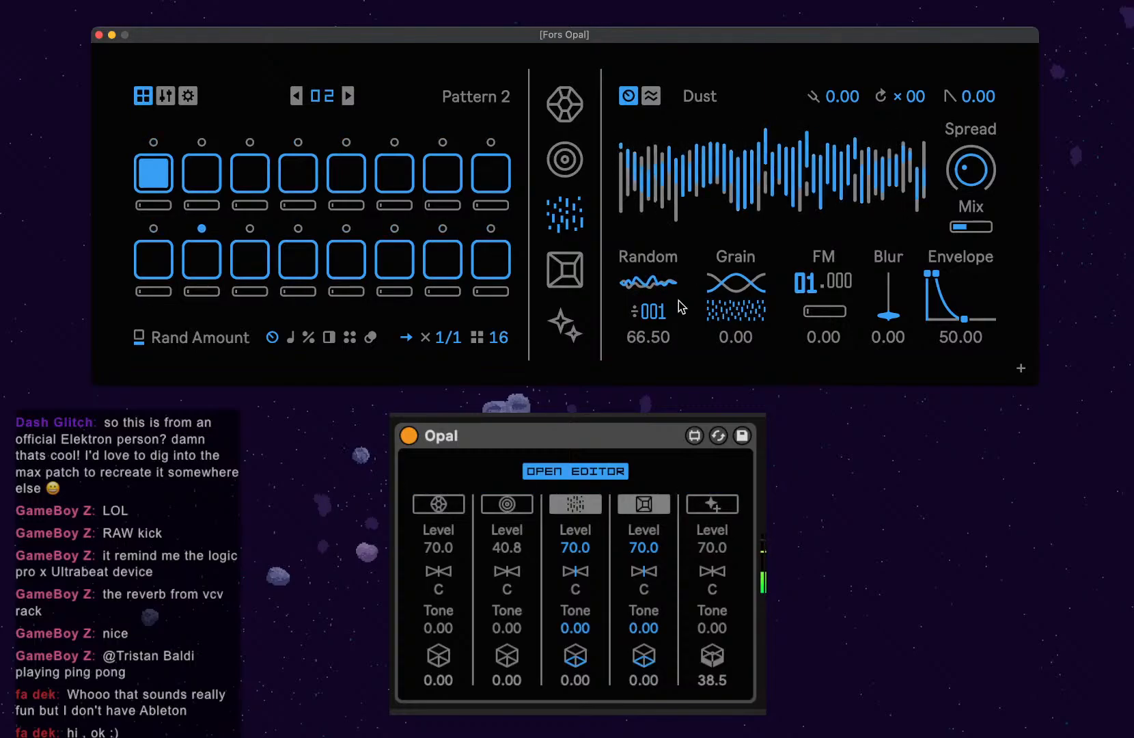
{"action": "left_click_drag", "start_coordinate": [651, 313], "coordinate": [651, 287]}
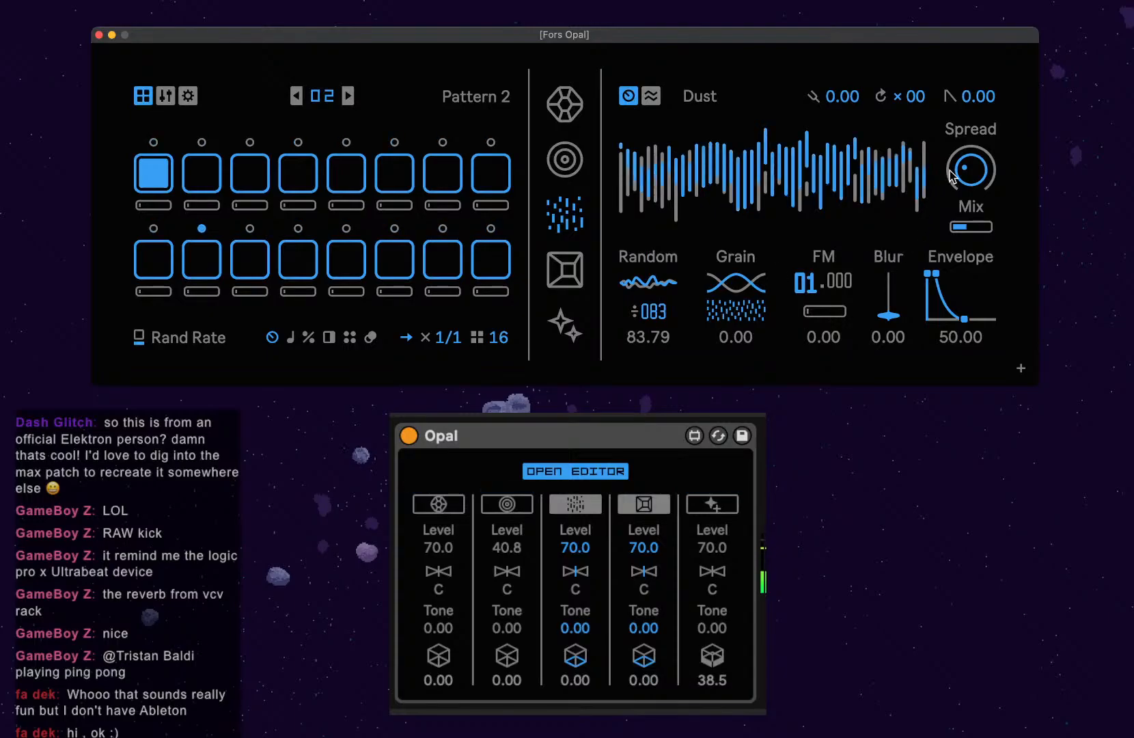
Set Dust's Spread to 79.00 with Spread Mix at maximum, increase the Rand Amount and return Grain to 0.00.
{"action": "left_click", "coordinate": [986, 169]}
{"action": "left_click_drag", "start_coordinate": [985, 170], "coordinate": [986, 133]}
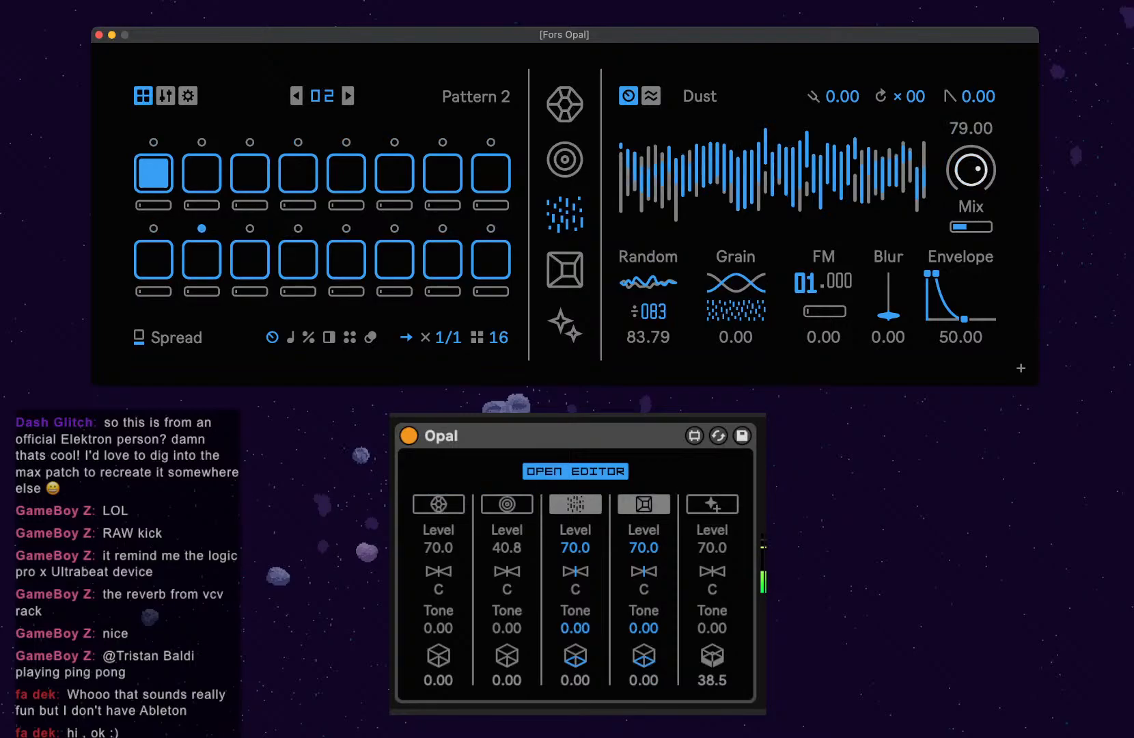
{"action": "left_click_drag", "start_coordinate": [977, 229], "coordinate": [979, 238]}
{"action": "mouse_move", "coordinate": [648, 281]}
{"action": "left_mouse_down"}
{"action": "mouse_move", "coordinate": [649, 332]}
{"action": "mouse_move", "coordinate": [648, 294]}
{"action": "left_mouse_up"}
{"action": "left_click_drag", "start_coordinate": [737, 282], "coordinate": [737, 280]}
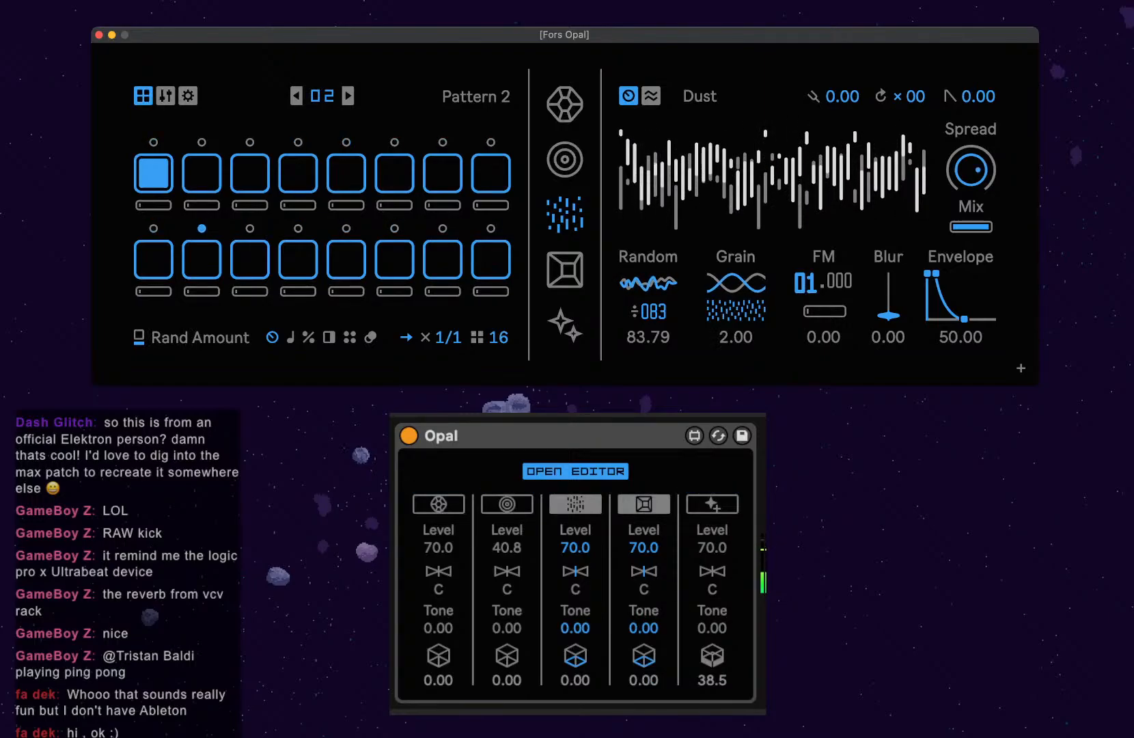
{"action": "left_click_drag", "start_coordinate": [890, 169], "coordinate": [885, 164]}
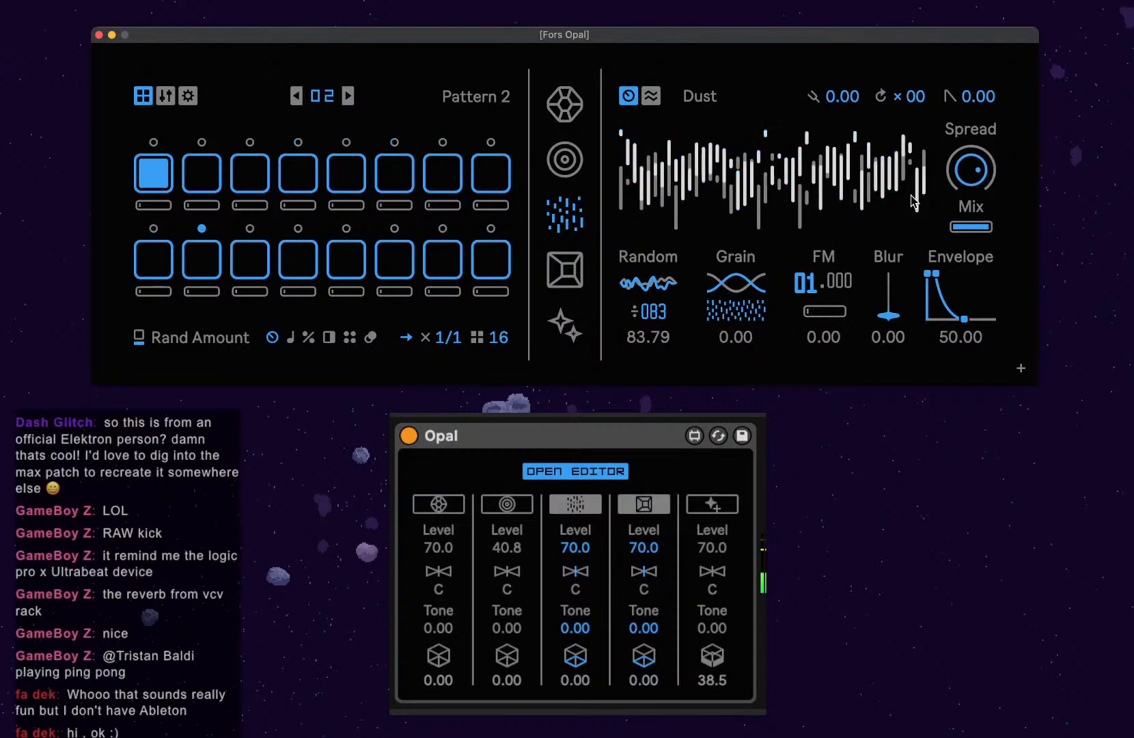
Audition Dust's Spread at 0.00, set FM Coarse to 3 and bring Spread up to 68.25.
{"action": "left_click_drag", "start_coordinate": [971, 169], "coordinate": [971, 218]}
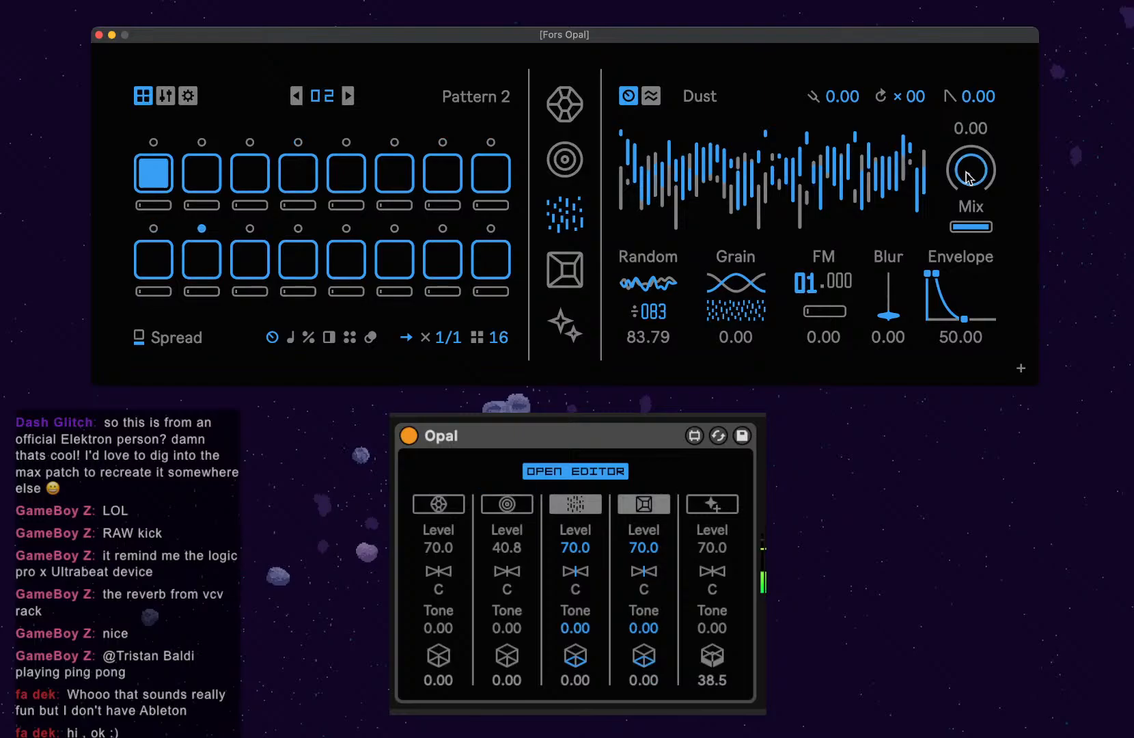
{"action": "left_click_drag", "start_coordinate": [811, 287], "coordinate": [811, 281]}
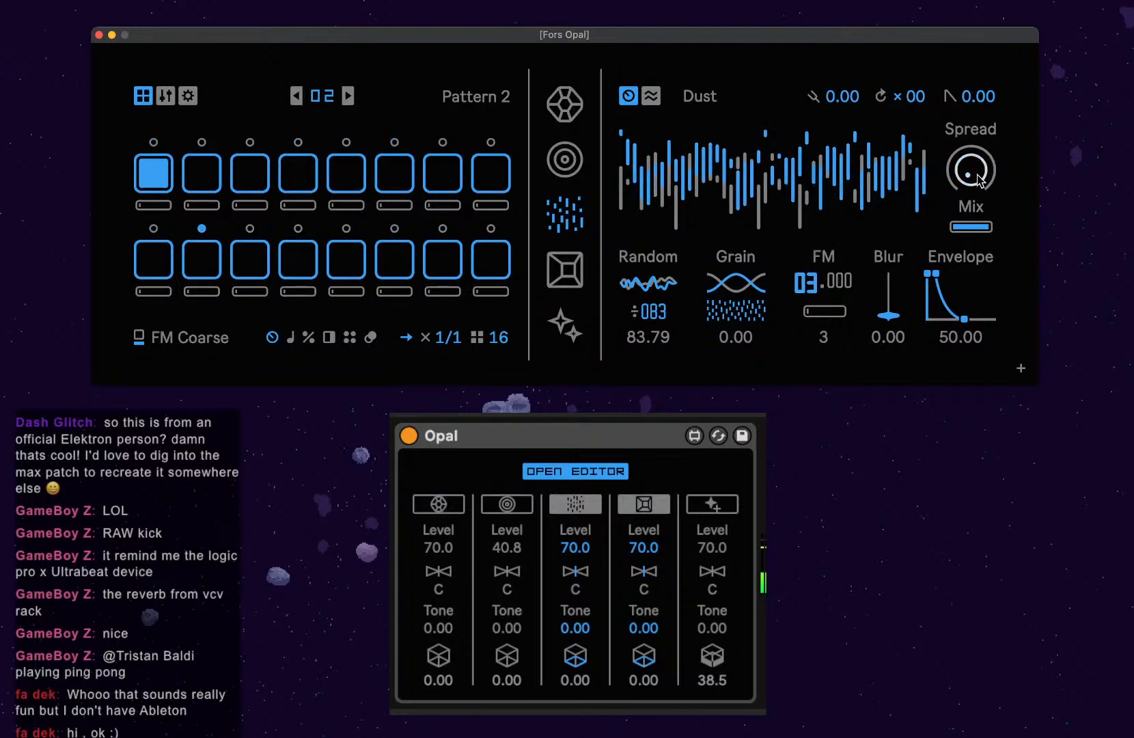
{"action": "left_click_drag", "start_coordinate": [973, 172], "coordinate": [973, 125]}
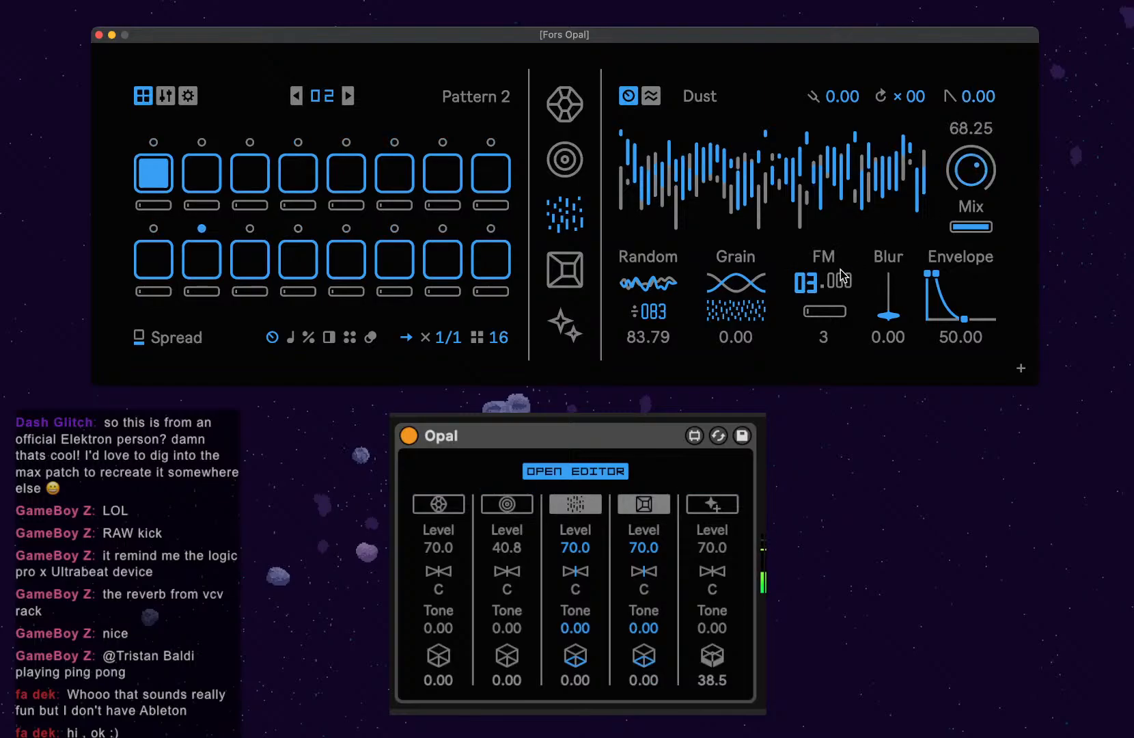
Raise Dust's FM Depth to about 29.75, try a 3.875 FM ratio, and settle the ratio on 2.000.
{"action": "left_click_drag", "start_coordinate": [830, 287], "coordinate": [829, 252]}
{"action": "left_click_drag", "start_coordinate": [814, 314], "coordinate": [813, 307]}
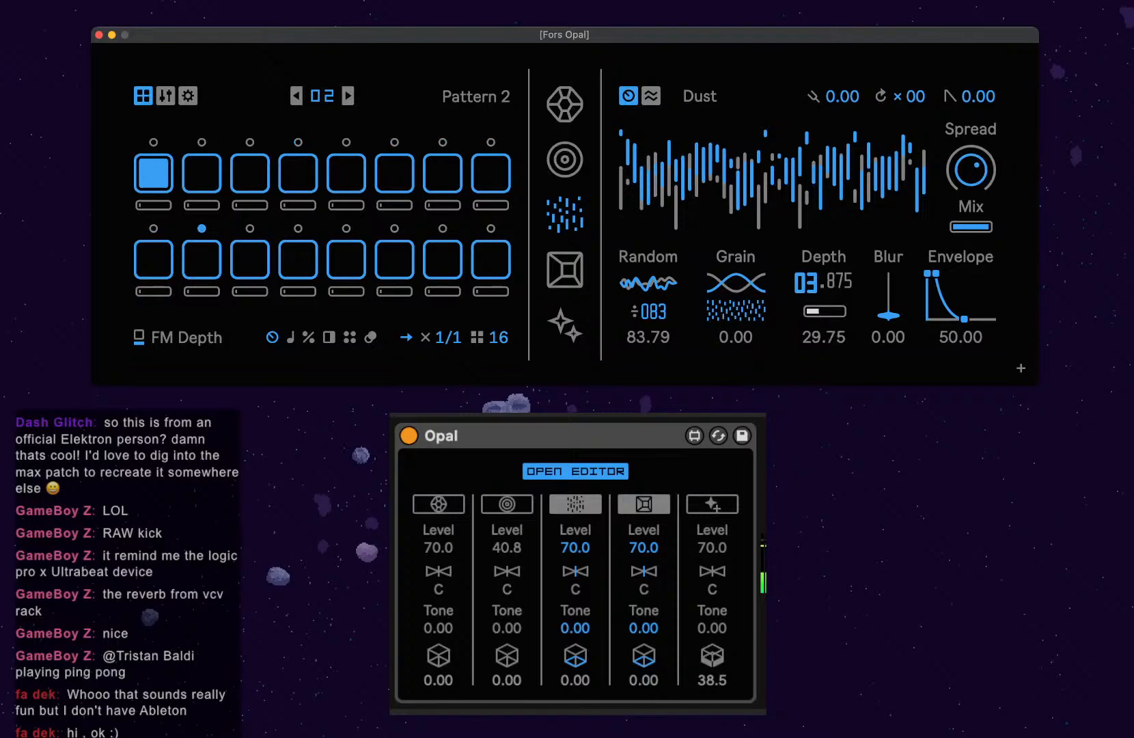
{"action": "left_click", "coordinate": [837, 286]}
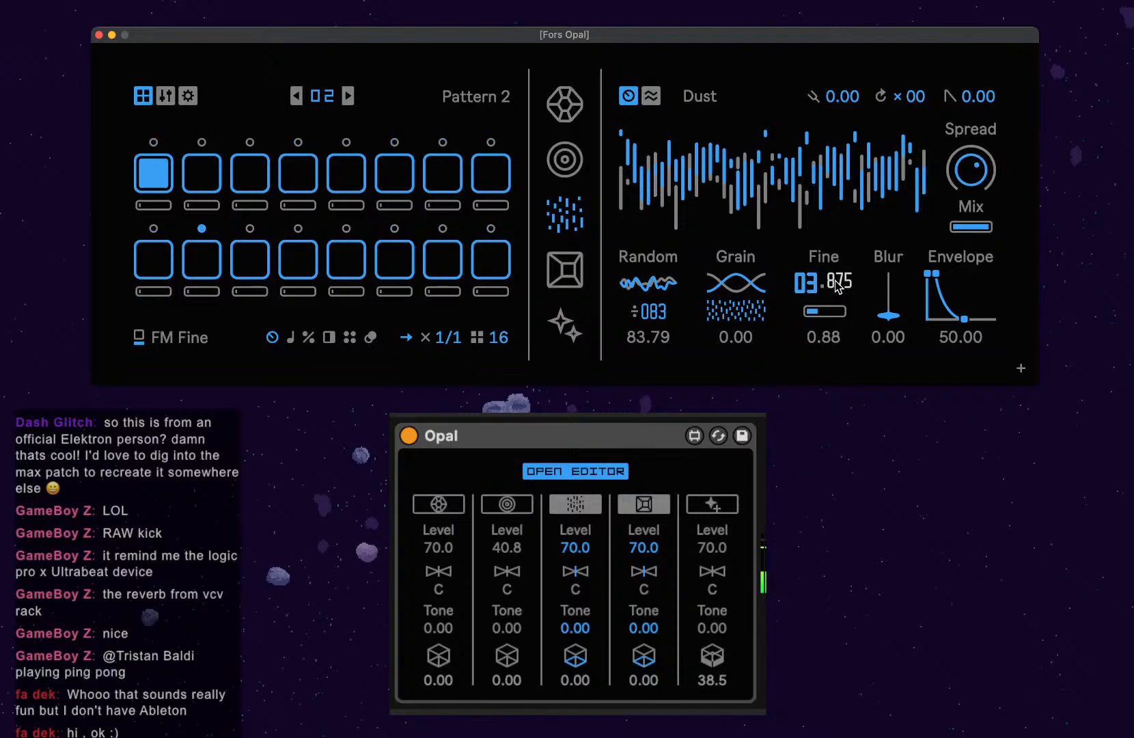
{"action": "left_click", "coordinate": [807, 282]}
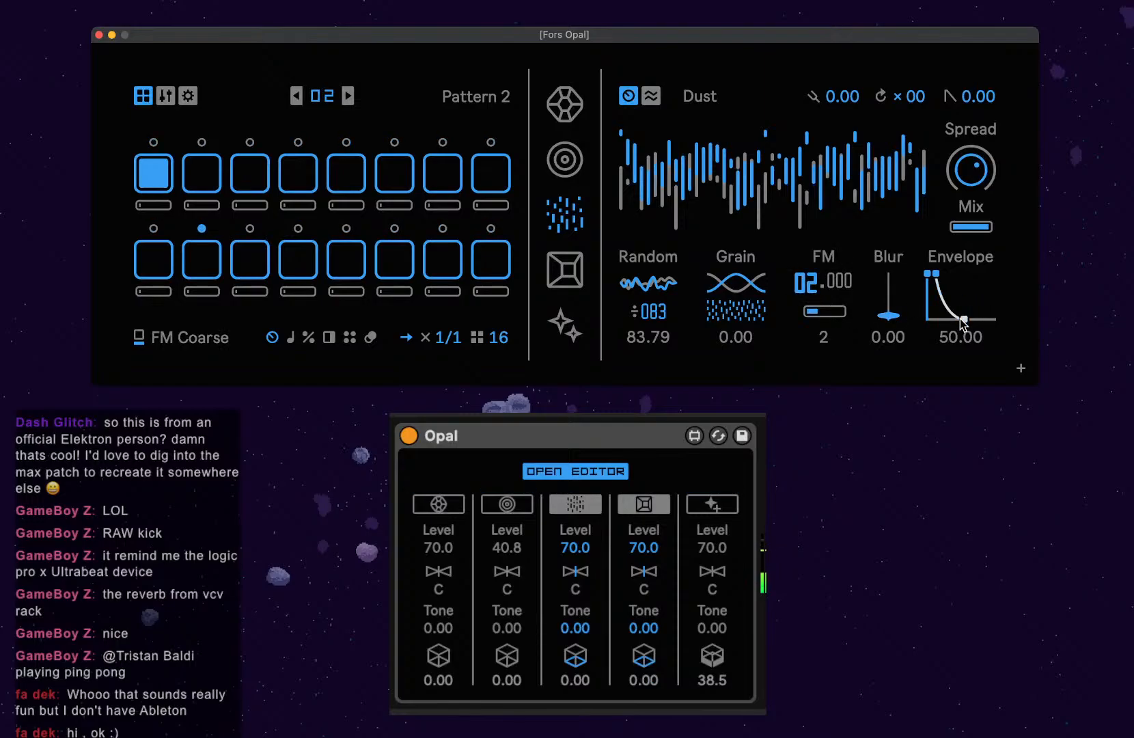
Set Dust's envelope Release to 43.00 and Blur to 98.2.
{"action": "left_click_drag", "start_coordinate": [963, 320], "coordinate": [948, 318]}
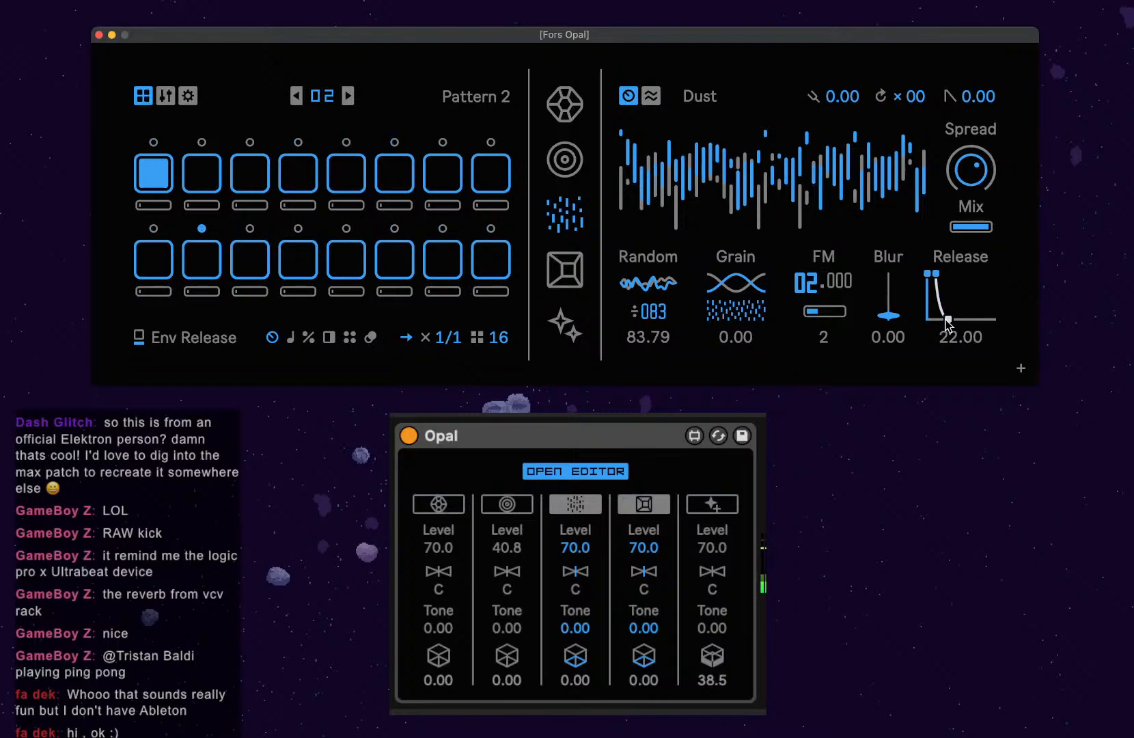
{"action": "left_click_drag", "start_coordinate": [948, 320], "coordinate": [969, 319]}
{"action": "left_click_drag", "start_coordinate": [888, 315], "coordinate": [889, 301]}
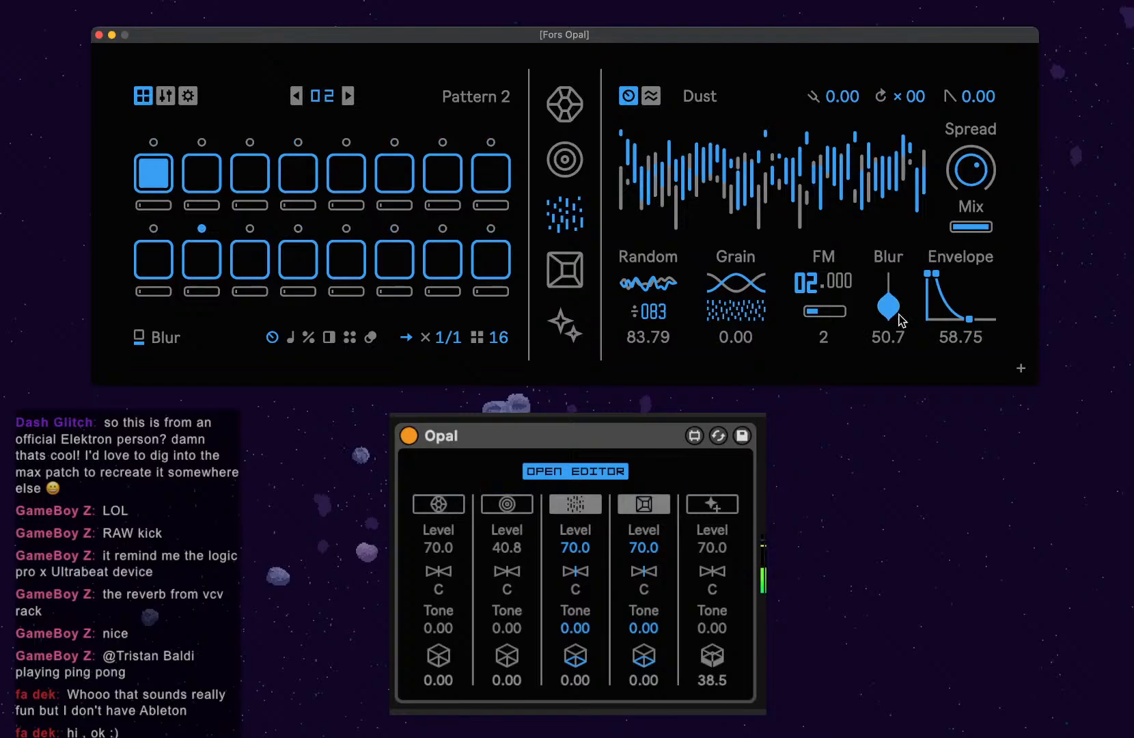
{"action": "left_click", "coordinate": [940, 276]}
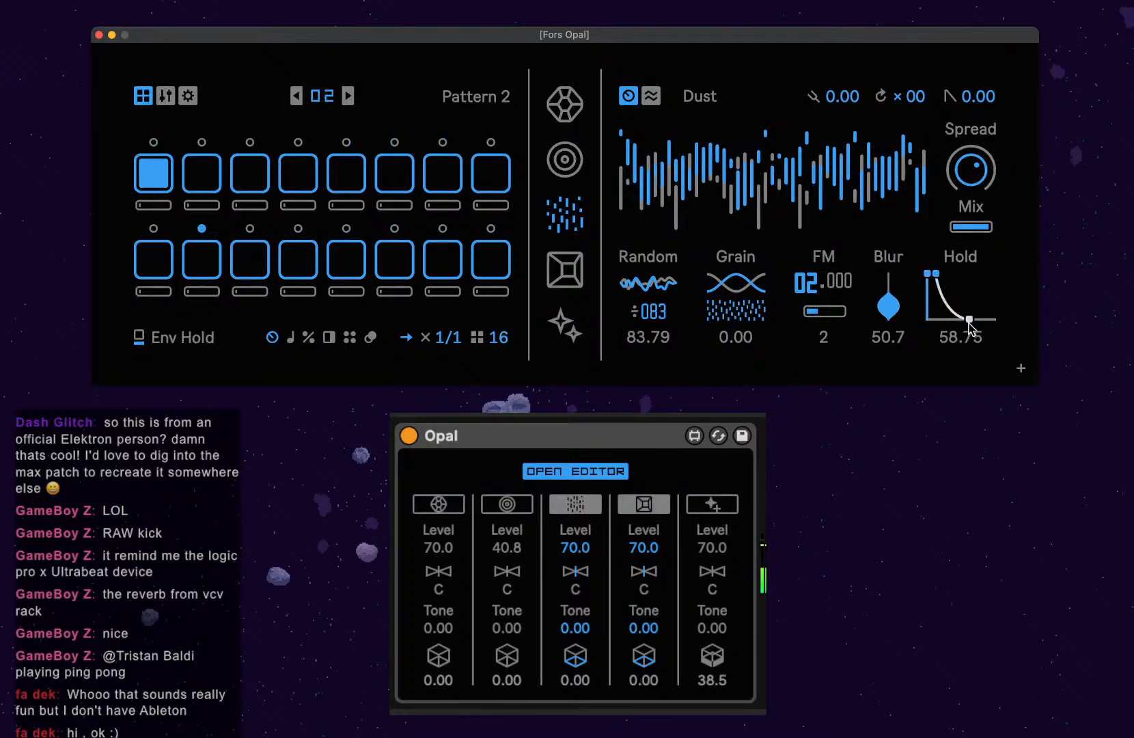
{"action": "left_click_drag", "start_coordinate": [970, 319], "coordinate": [900, 270]}
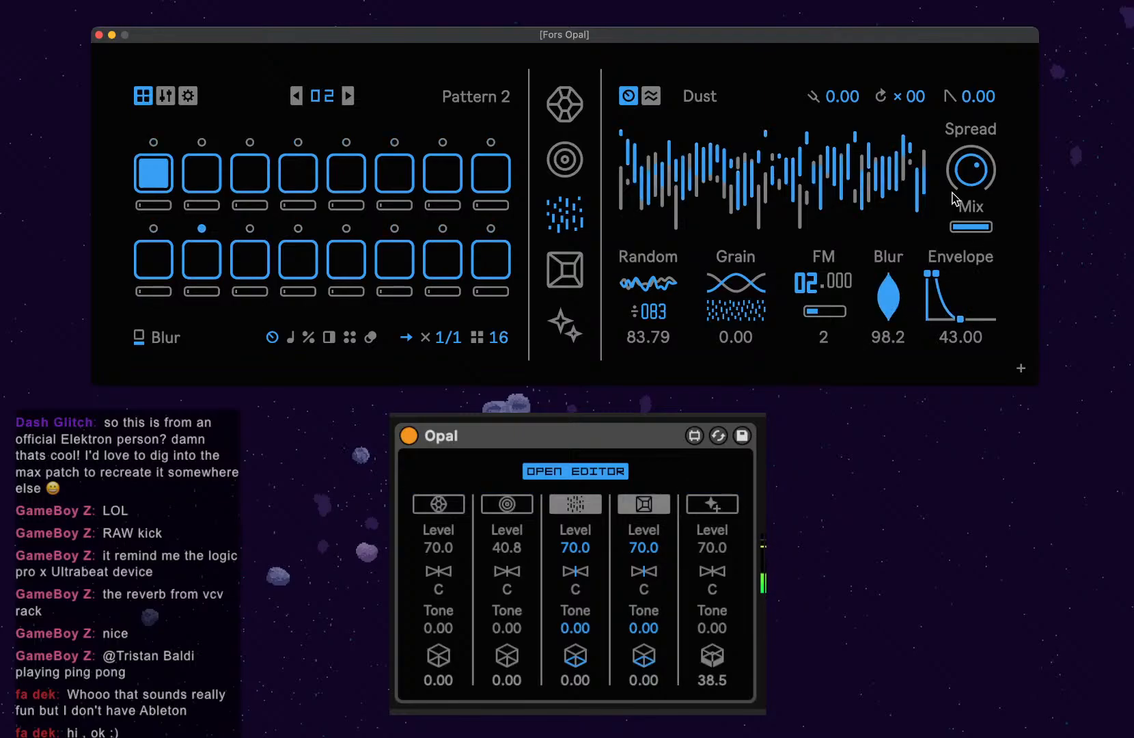
Reduce Dust's Rand Amount and set Grain to 0.50.
{"action": "left_click_drag", "start_coordinate": [904, 179], "coordinate": [904, 192]}
{"action": "left_click", "coordinate": [649, 282]}
{"action": "left_click", "coordinate": [736, 282]}
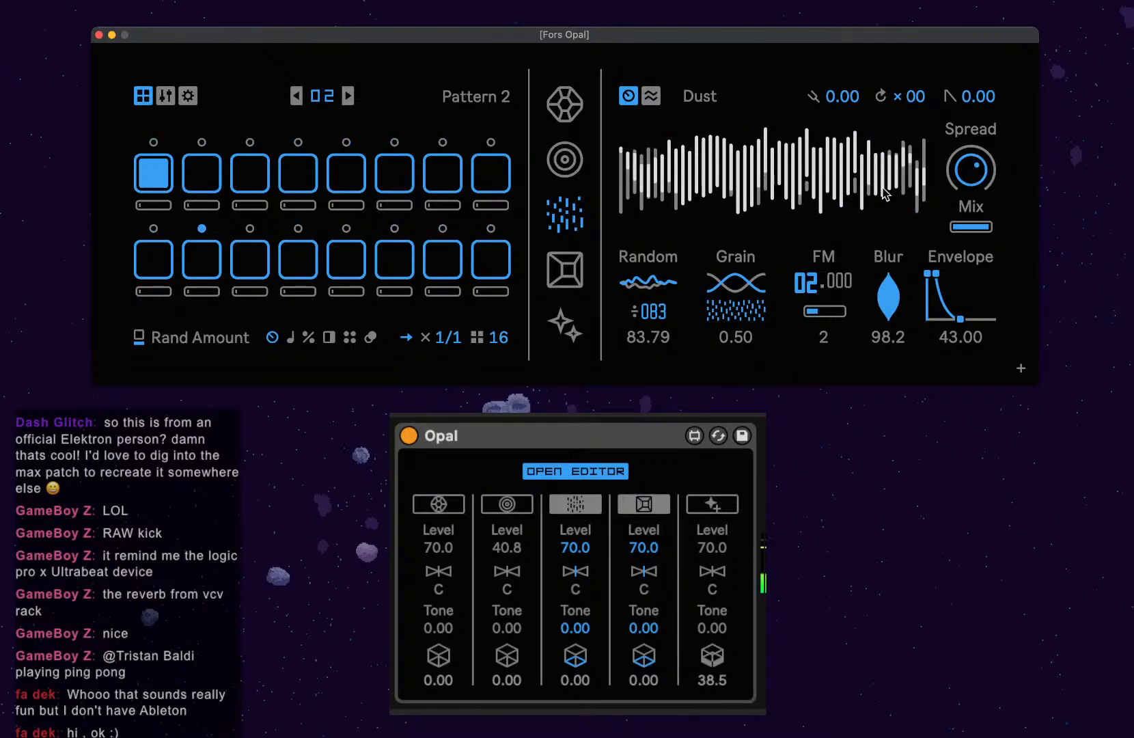
Add Dust trigs on steps 5 and 13, remove the one on step 1, and unmute the Gem track.
{"action": "left_click", "coordinate": [346, 172]}
{"action": "left_click", "coordinate": [347, 260]}
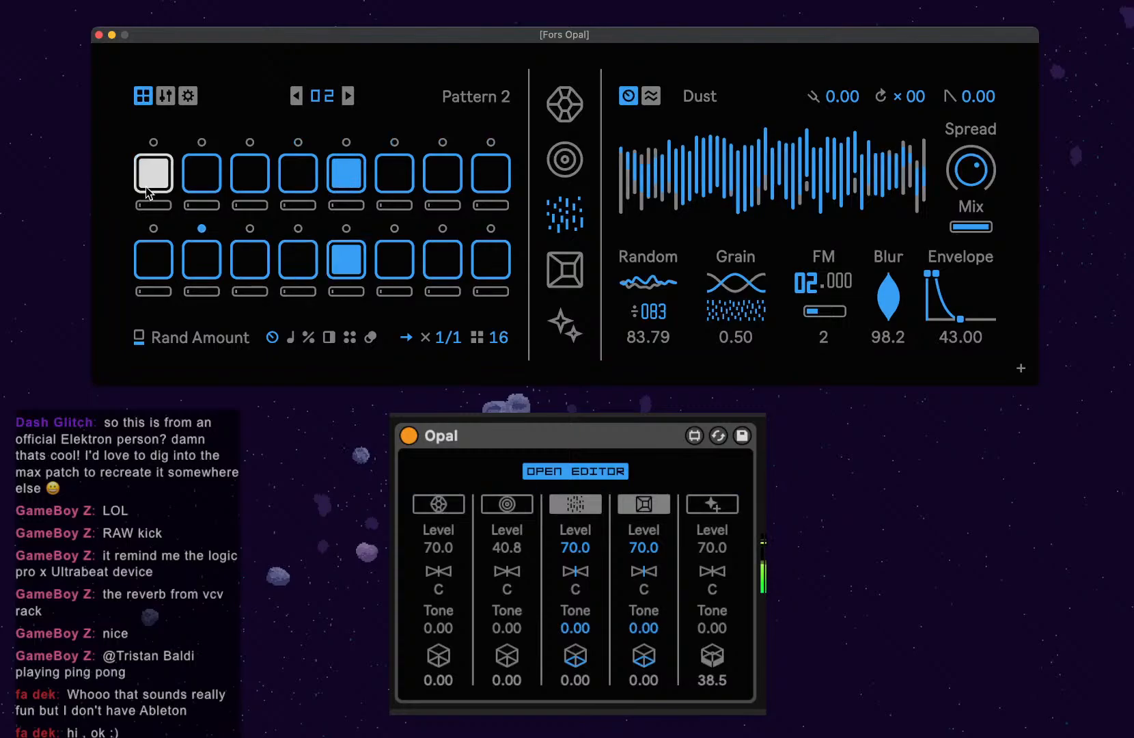
{"action": "left_click", "coordinate": [425, 496]}
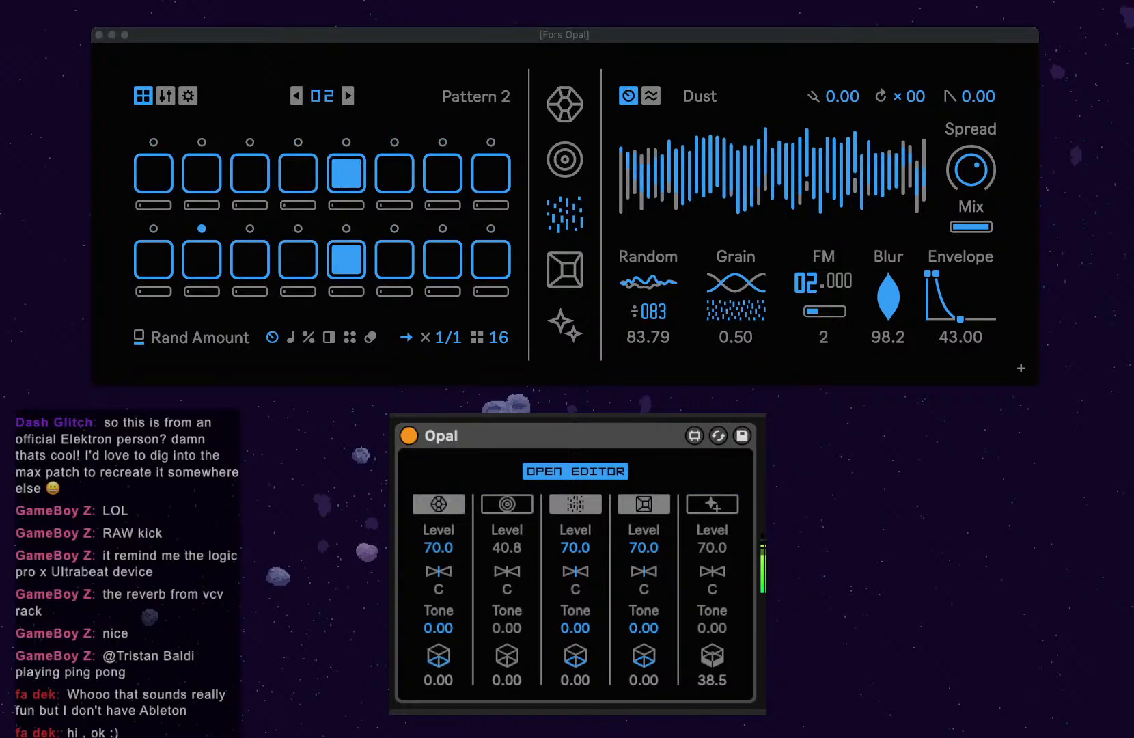
Set Dust's envelope Release to 44.75 and lower its Rand Amount further.
{"action": "left_click", "coordinate": [960, 318]}
{"action": "left_click_drag", "start_coordinate": [960, 318], "coordinate": [961, 320]}
{"action": "left_click", "coordinate": [710, 191]}
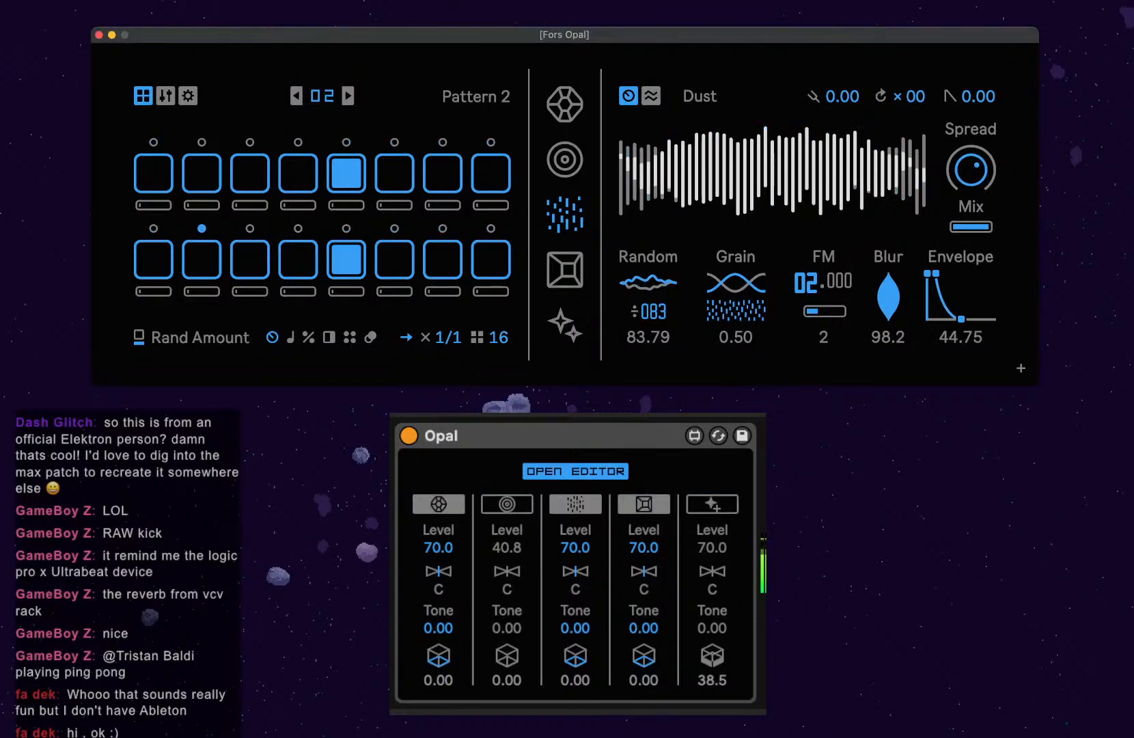
Set Dust's Blur to 100 and FM Depth to 40.25, and reduce its Spread.
{"action": "left_click_drag", "start_coordinate": [710, 191], "coordinate": [902, 205]}
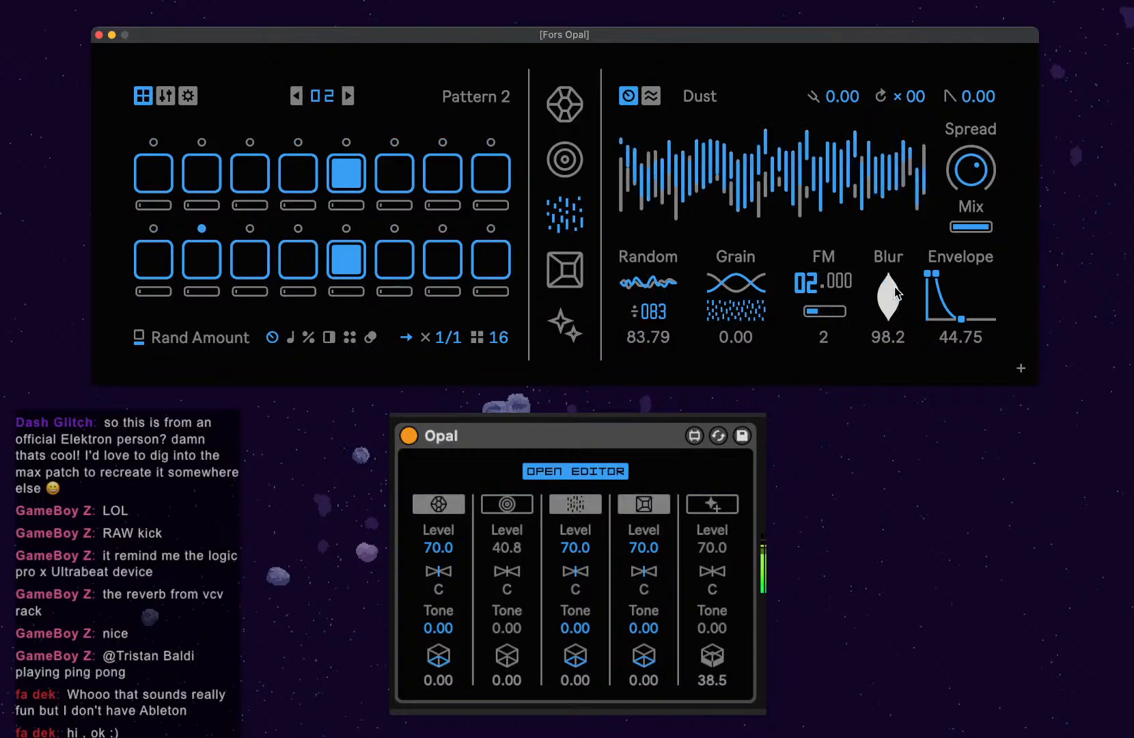
{"action": "mouse_move", "coordinate": [893, 298]}
{"action": "left_mouse_down"}
{"action": "mouse_move", "coordinate": [893, 365]}
{"action": "mouse_move", "coordinate": [893, 292]}
{"action": "left_mouse_up"}
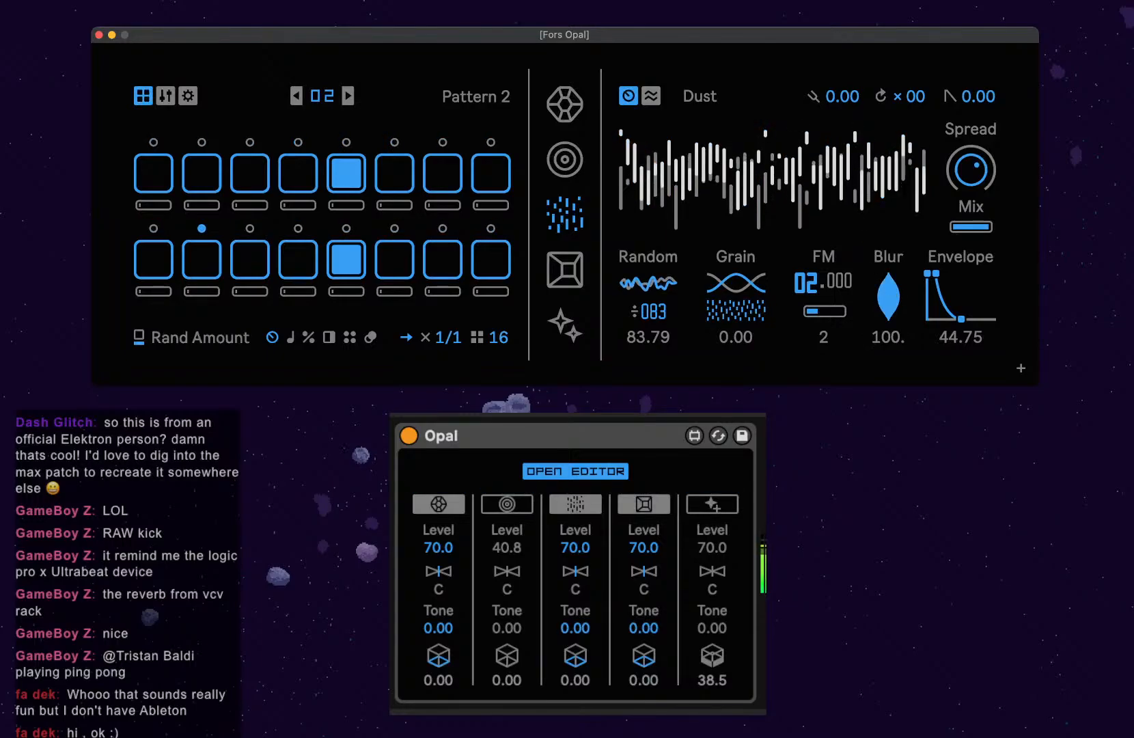
{"action": "left_click_drag", "start_coordinate": [972, 171], "coordinate": [972, 214]}
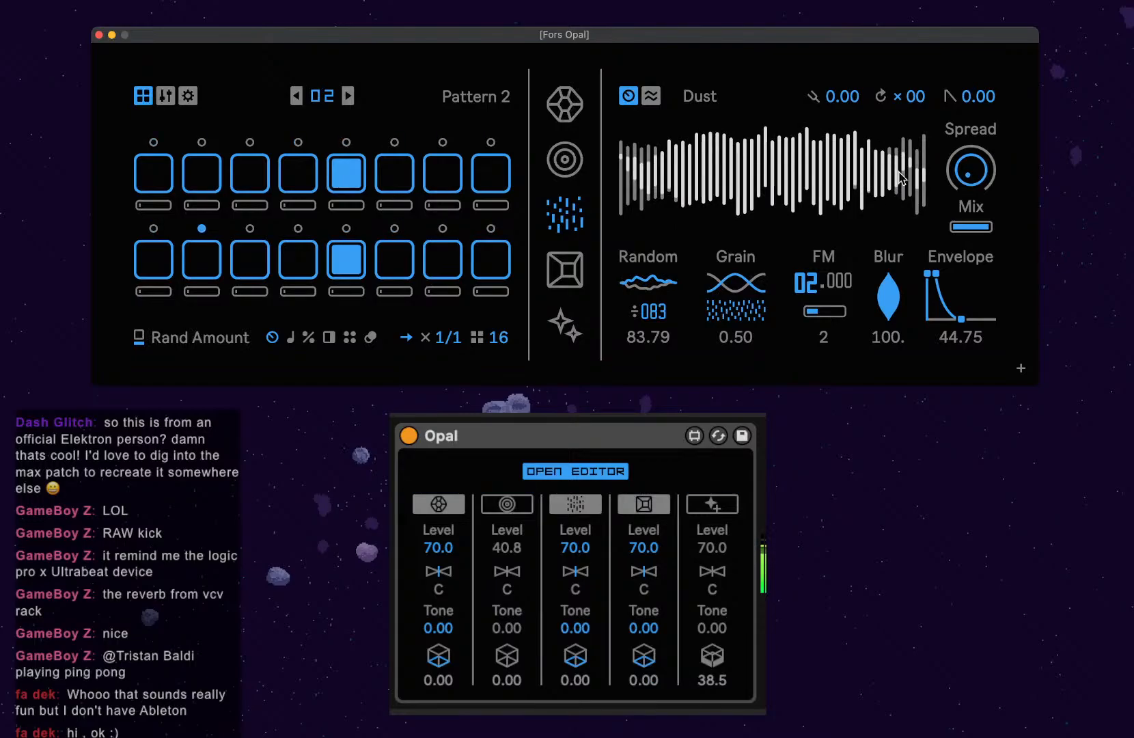
{"action": "left_click_drag", "start_coordinate": [825, 311], "coordinate": [824, 293]}
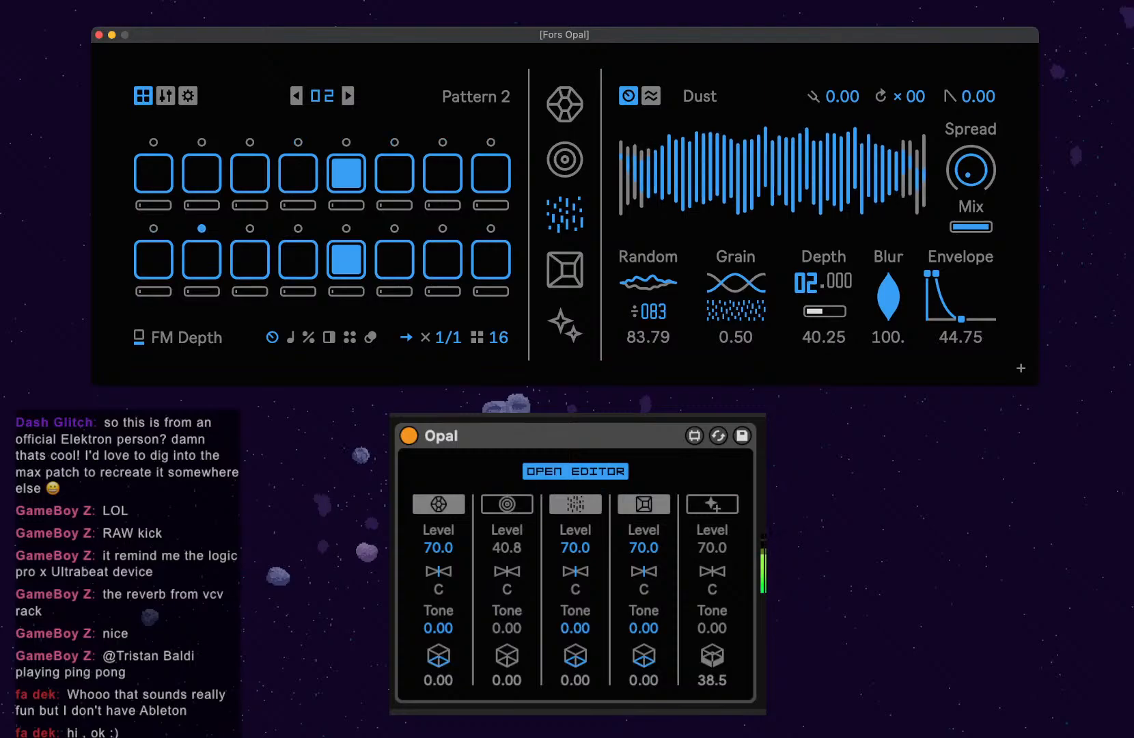
Set Dust's Rand Amount to 7.00, Grain to 65.00, and FM Fine to 0.75.
{"action": "left_click_drag", "start_coordinate": [653, 312], "coordinate": [650, 286]}
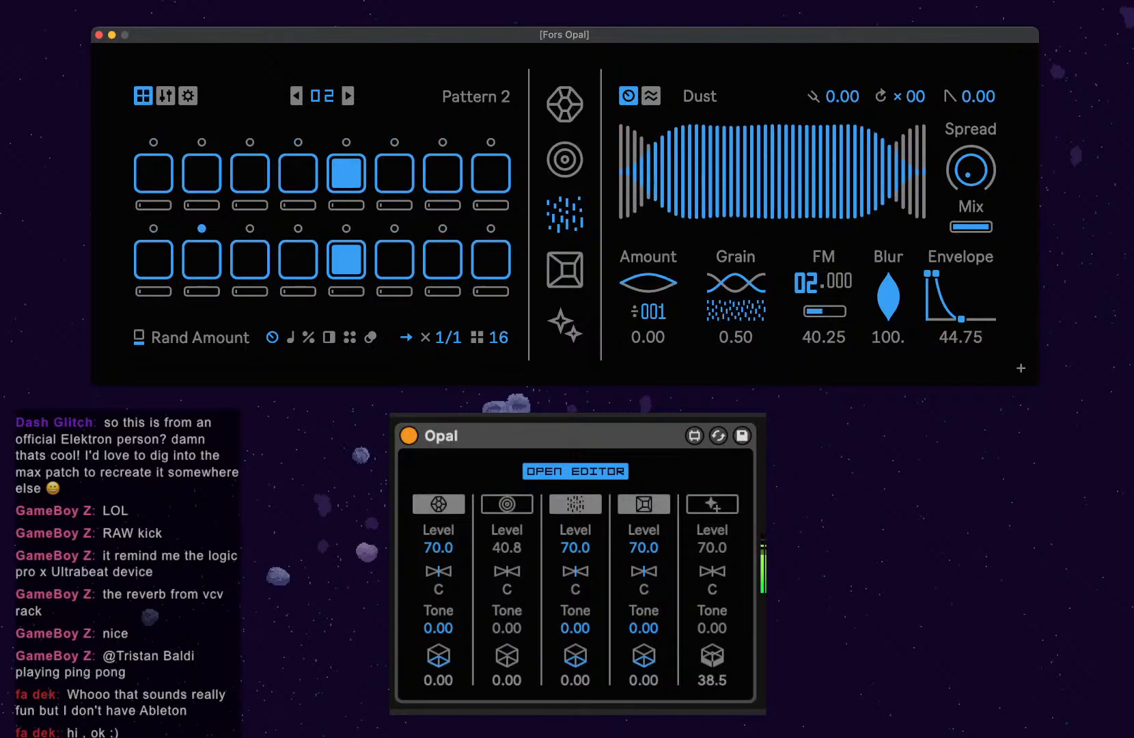
{"action": "left_click_drag", "start_coordinate": [732, 309], "coordinate": [732, 328]}
{"action": "mouse_move", "coordinate": [656, 311]}
{"action": "left_mouse_down"}
{"action": "mouse_move", "coordinate": [649, 253]}
{"action": "mouse_move", "coordinate": [650, 317]}
{"action": "left_mouse_up"}
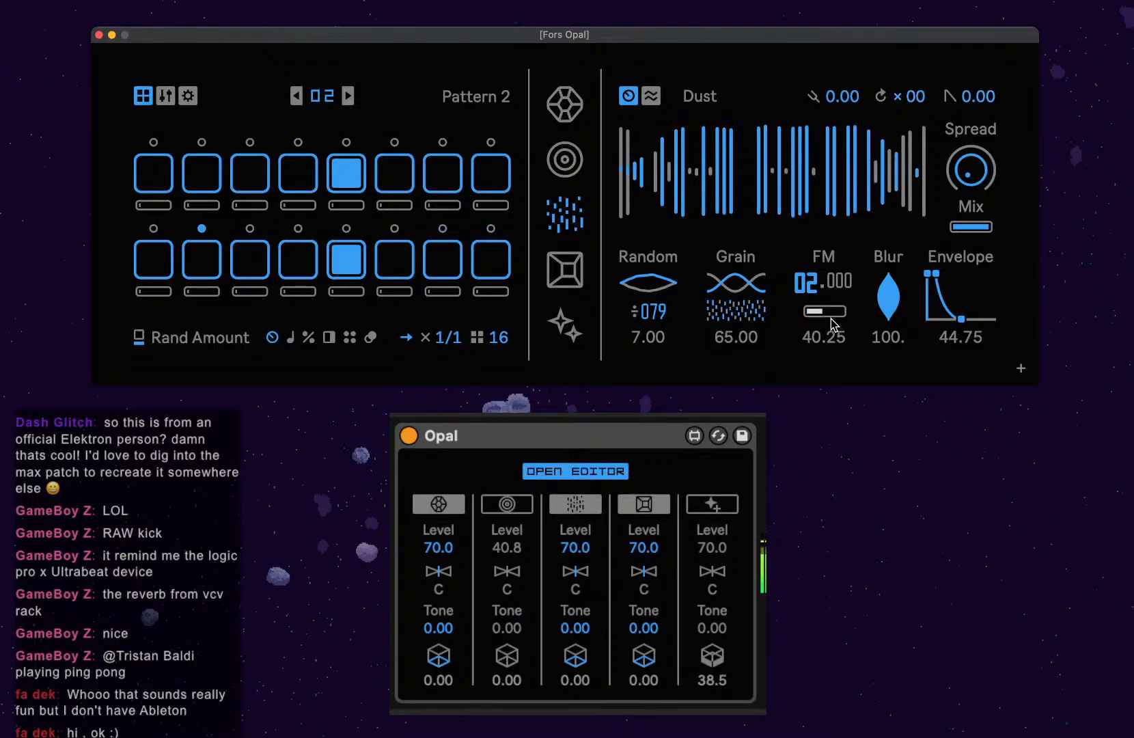
{"action": "left_click_drag", "start_coordinate": [833, 323], "coordinate": [832, 311]}
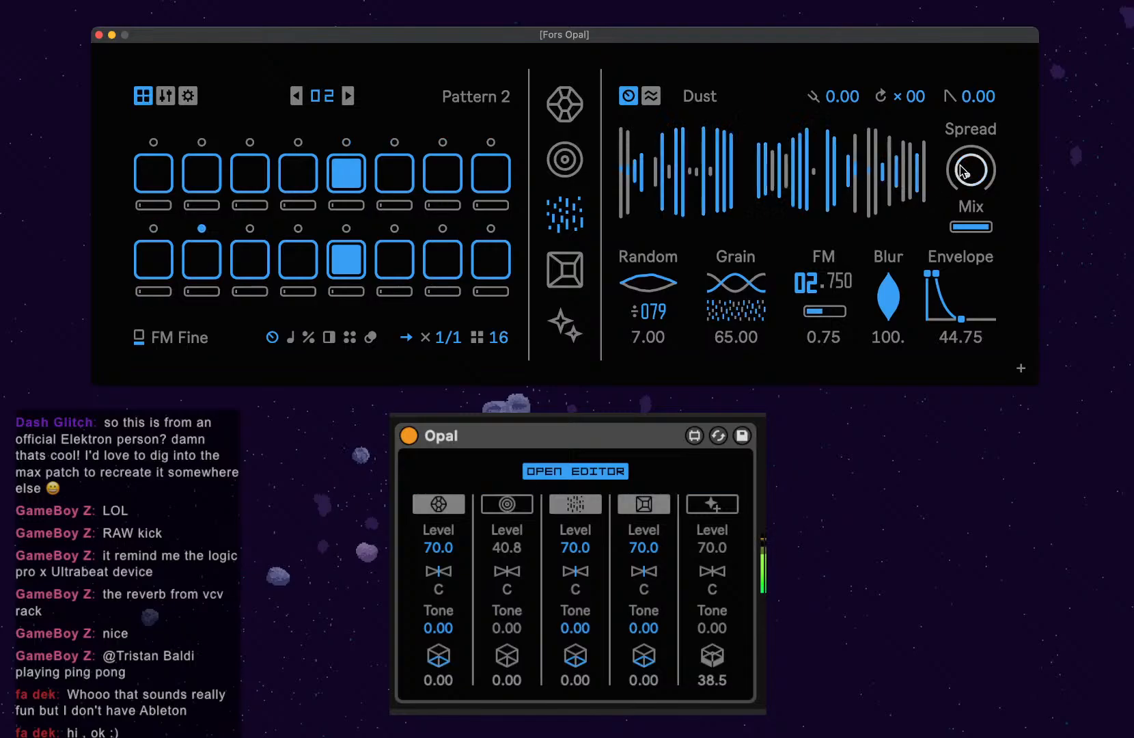
Raise Dust's Spread, lower its Spread Mix, and set FM Coarse to 12 and envelope Release to 20.25.
{"action": "mouse_move", "coordinate": [971, 170]}
{"action": "left_mouse_down"}
{"action": "mouse_move", "coordinate": [971, 140]}
{"action": "mouse_move", "coordinate": [971, 161]}
{"action": "left_mouse_up"}
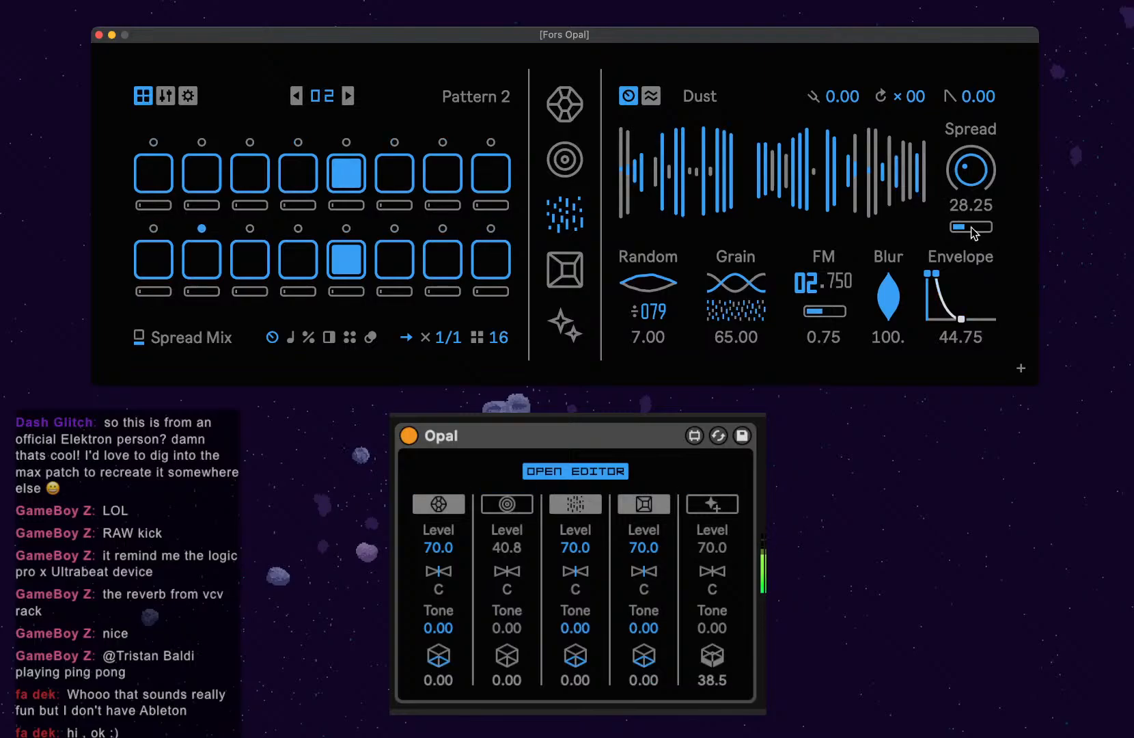
{"action": "left_click_drag", "start_coordinate": [971, 169], "coordinate": [971, 143]}
{"action": "left_click_drag", "start_coordinate": [969, 226], "coordinate": [970, 233]}
{"action": "left_click_drag", "start_coordinate": [840, 316], "coordinate": [840, 301]}
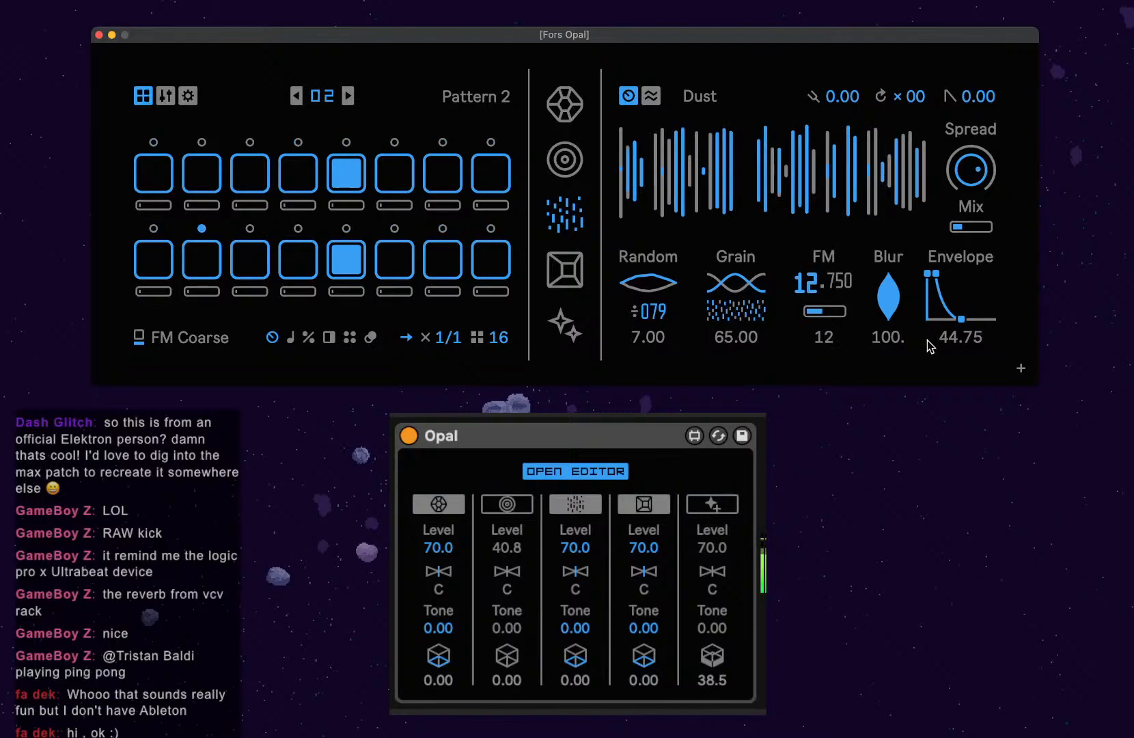
{"action": "left_click_drag", "start_coordinate": [960, 319], "coordinate": [947, 319]}
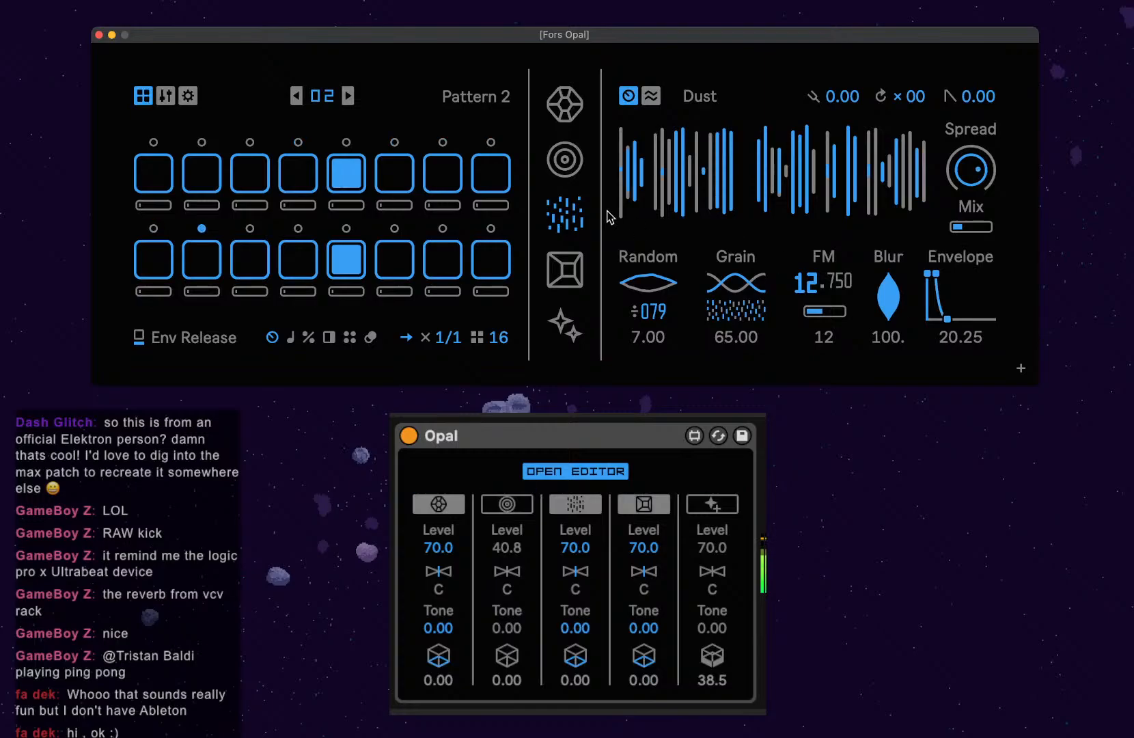
Add Dust trigs on steps 2, 4, 8, 10, and 15, leaving step 1 empty.
{"action": "left_click", "coordinate": [154, 172]}
{"action": "left_click", "coordinate": [199, 183]}
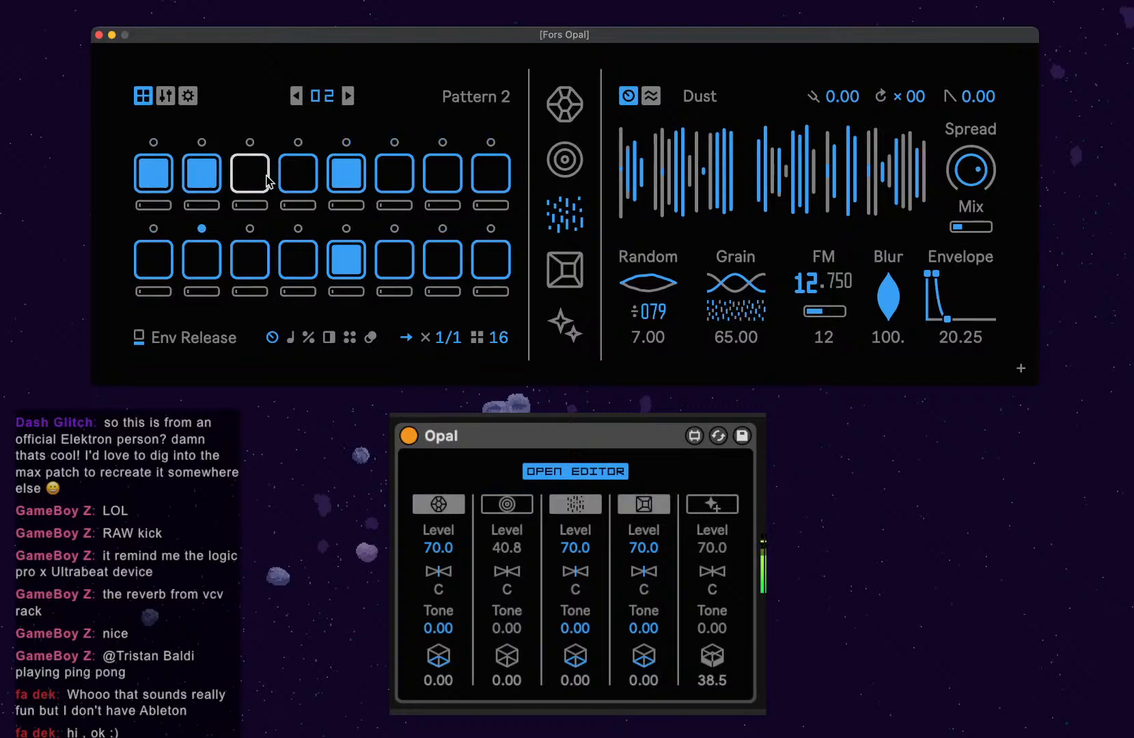
{"action": "left_click", "coordinate": [151, 179]}
{"action": "left_click", "coordinate": [282, 183]}
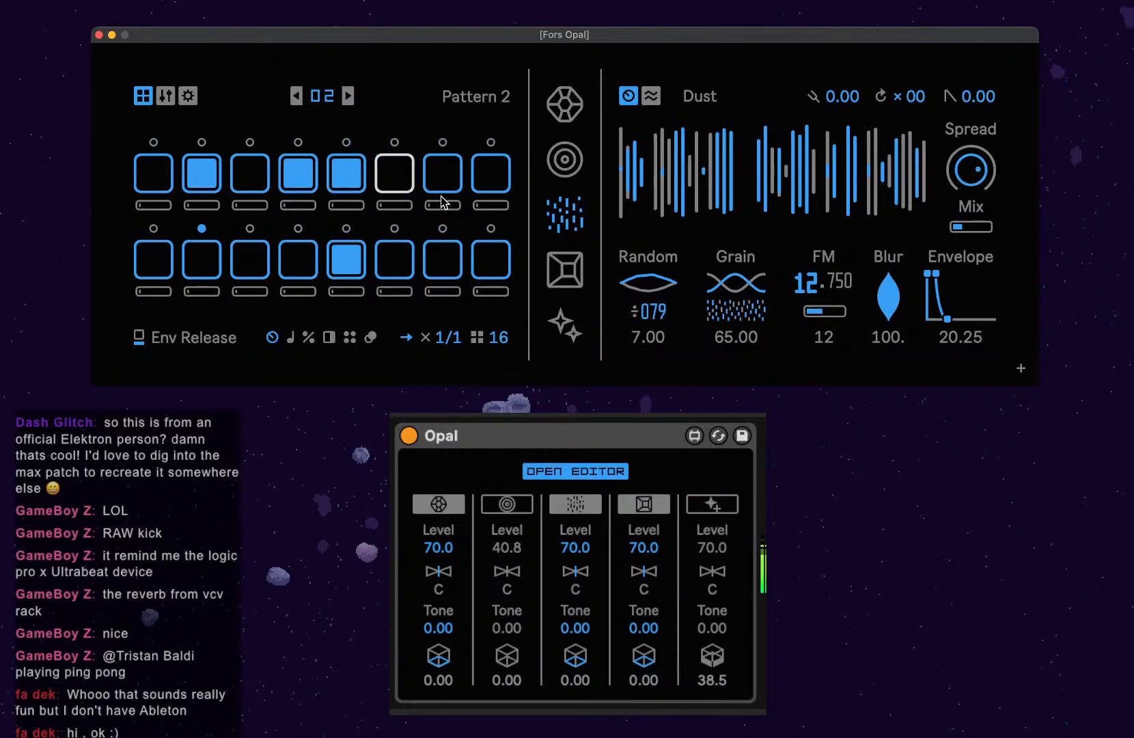
{"action": "left_click", "coordinate": [491, 176]}
{"action": "left_click", "coordinate": [197, 277]}
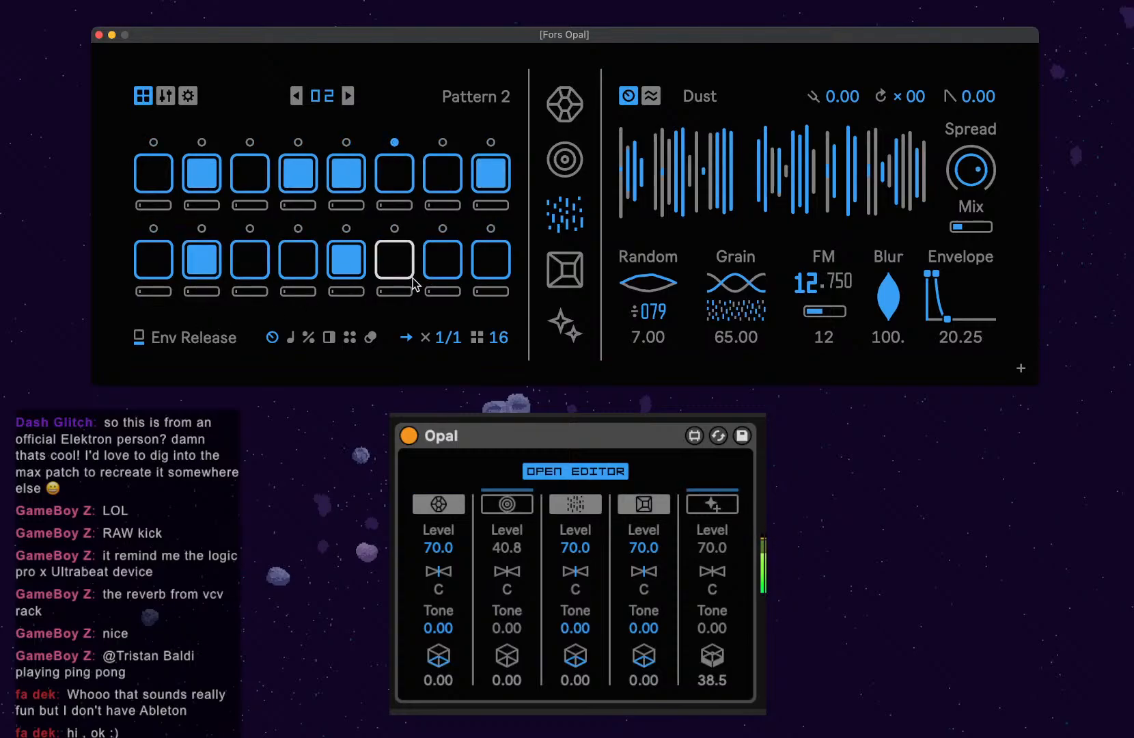
{"action": "left_click", "coordinate": [451, 269]}
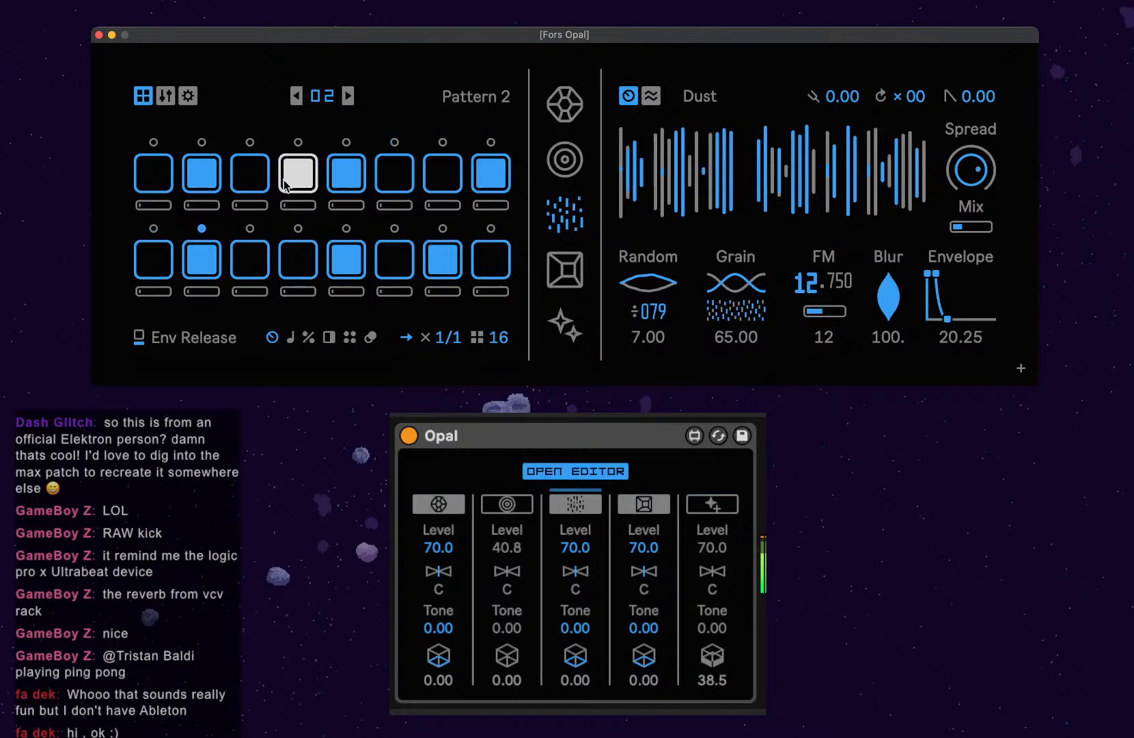
Lower the velocities of all Dust trigs to varied levels, keeping step 4 the loudest and step 5 the quietest.
{"action": "left_click_drag", "start_coordinate": [207, 171], "coordinate": [209, 178]}
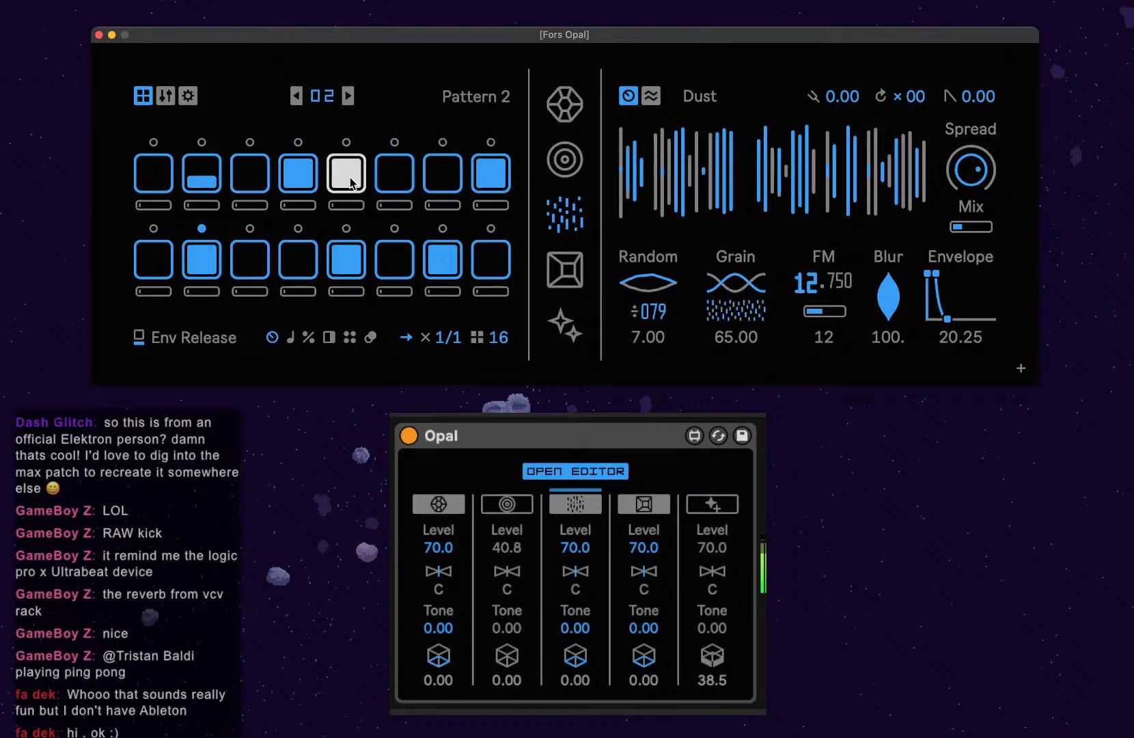
{"action": "left_click_drag", "start_coordinate": [345, 168], "coordinate": [349, 186]}
{"action": "left_click", "coordinate": [305, 167]}
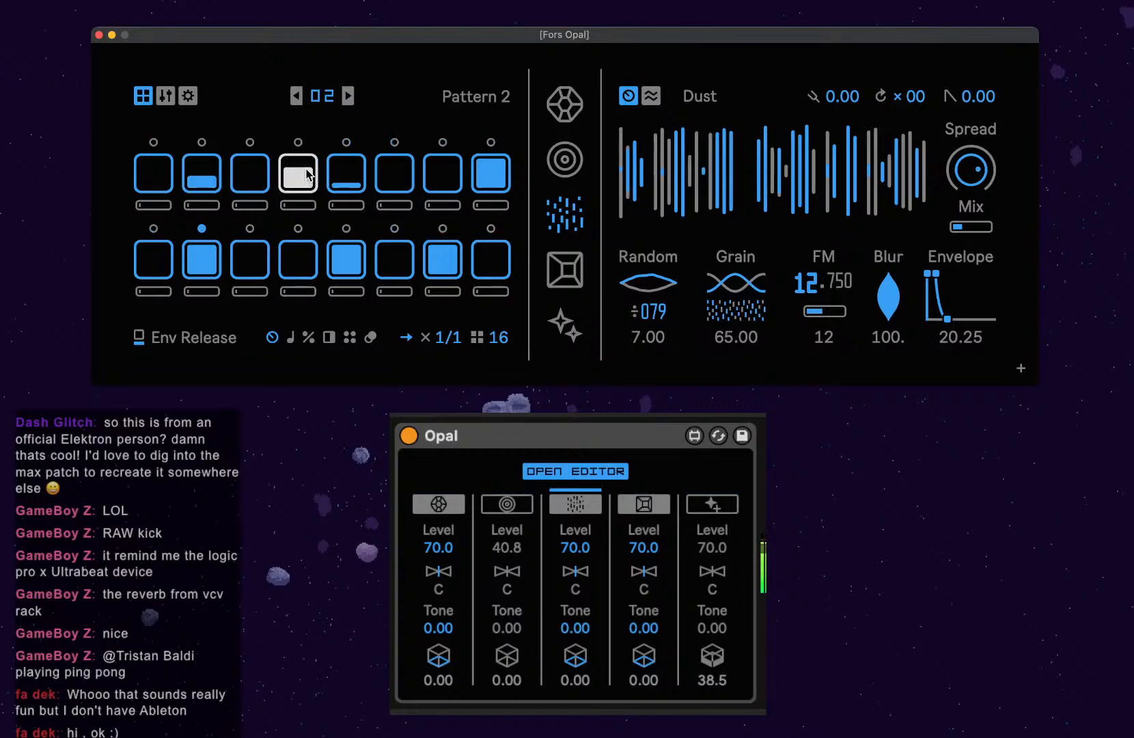
{"action": "left_click", "coordinate": [487, 180]}
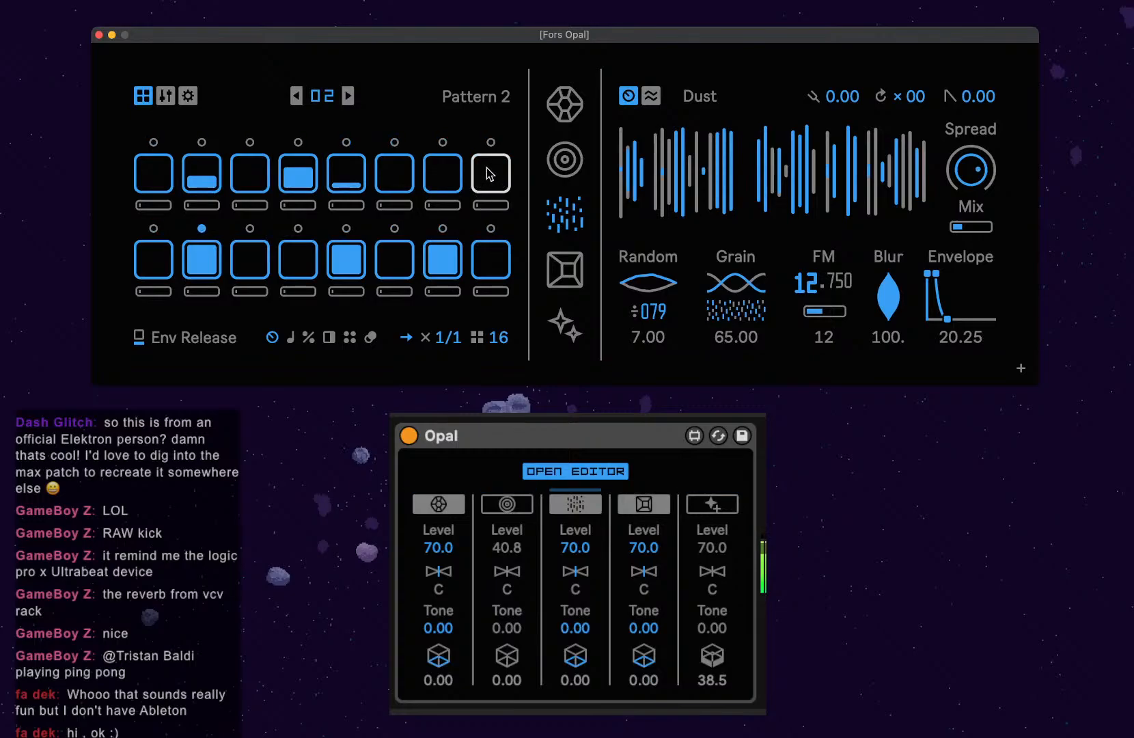
{"action": "left_click_drag", "start_coordinate": [487, 165], "coordinate": [491, 182]}
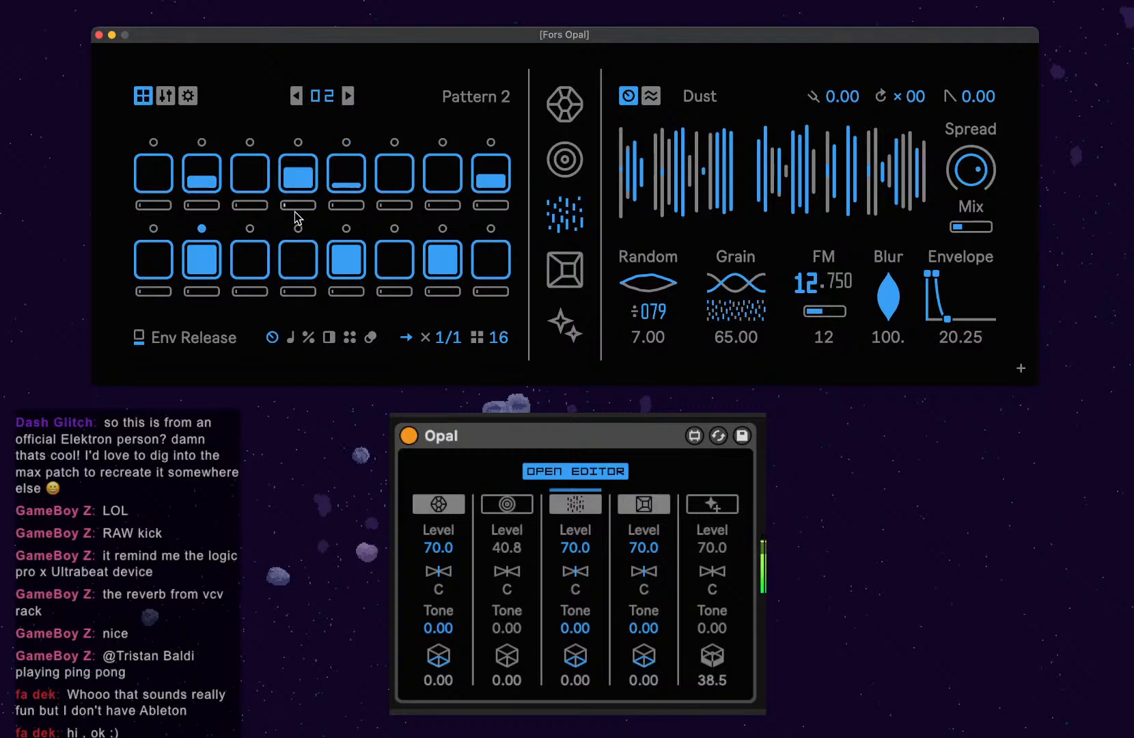
{"action": "left_click_drag", "start_coordinate": [198, 253], "coordinate": [198, 266]}
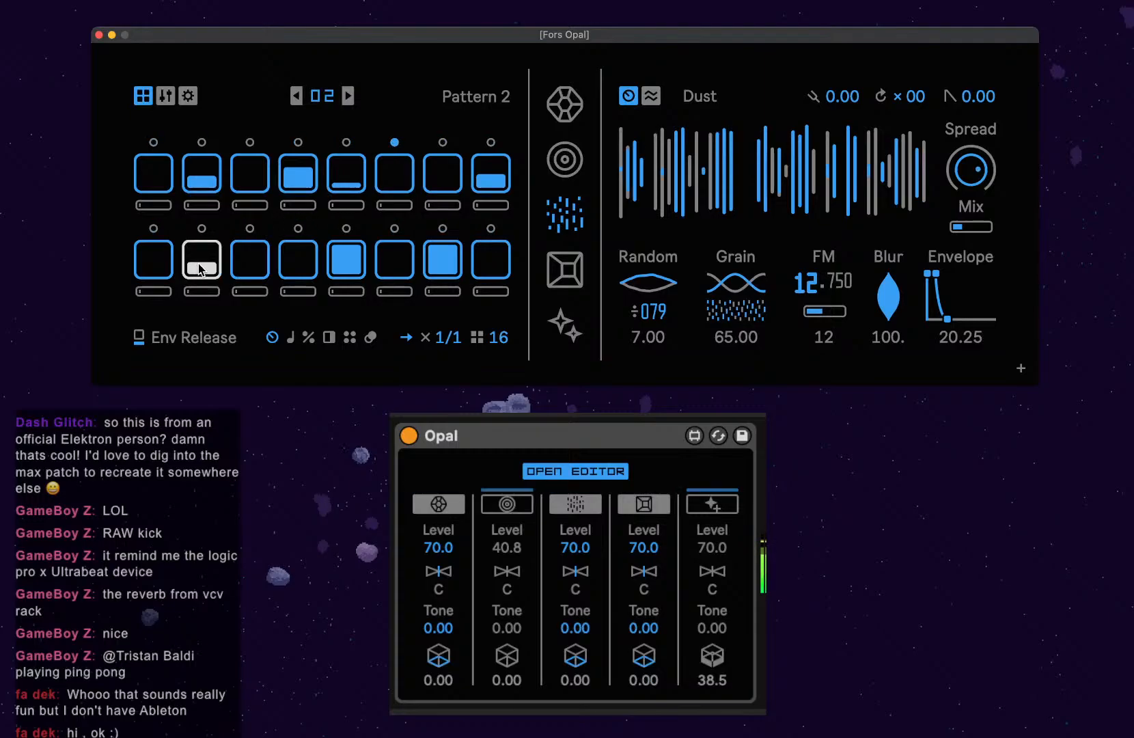
{"action": "left_click", "coordinate": [349, 268]}
{"action": "left_click", "coordinate": [451, 268]}
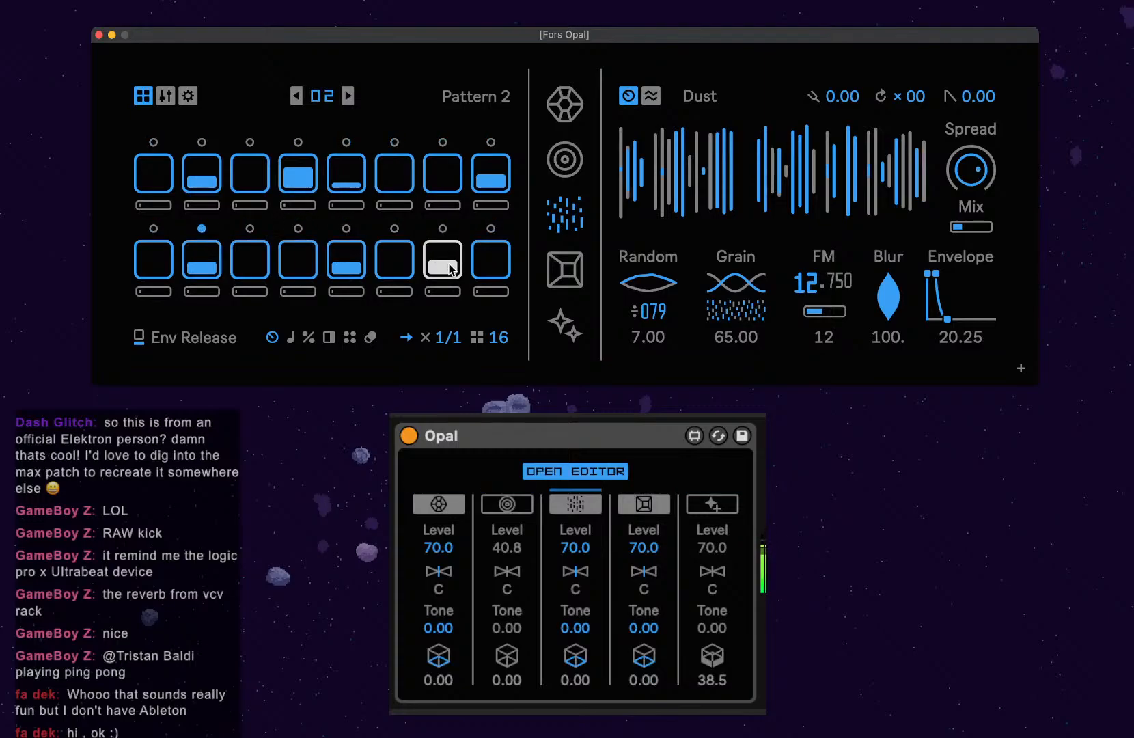
Set Dust trig probabilities to 79 on steps 2 and 8, 65 on 4, 84 on 5, 66 on 10 and 15, and 56 on 13.
{"action": "left_click", "coordinate": [309, 337]}
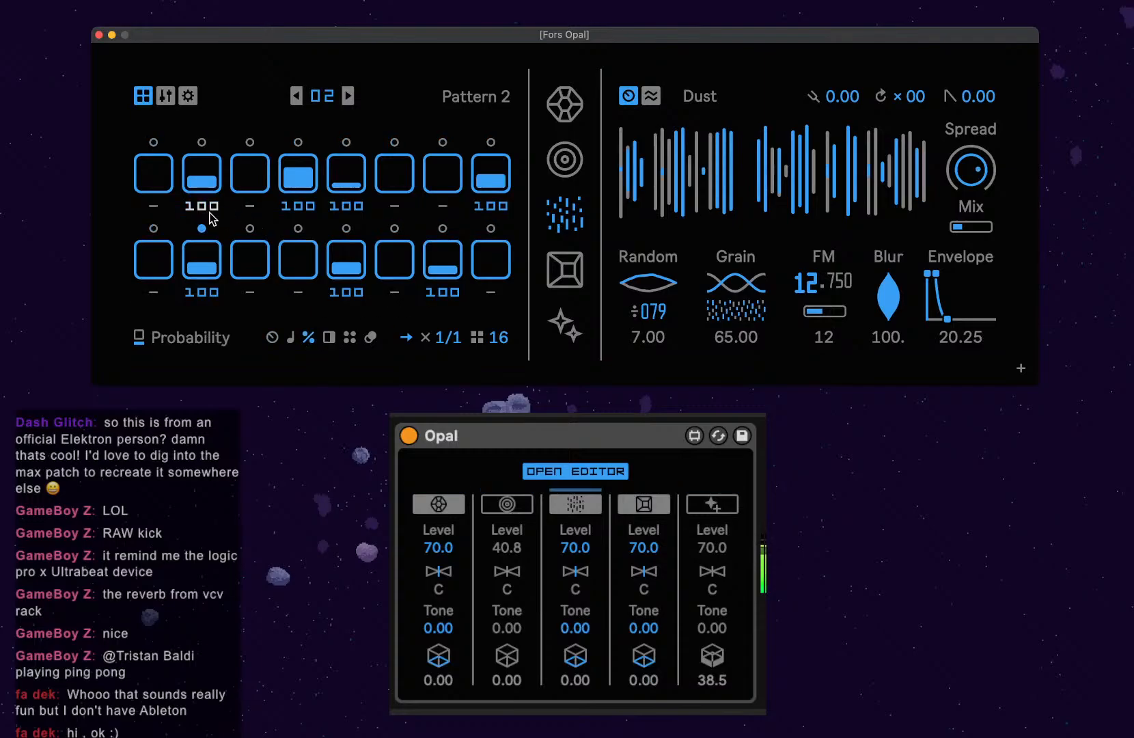
{"action": "left_click_drag", "start_coordinate": [201, 205], "coordinate": [202, 220]}
{"action": "left_click_drag", "start_coordinate": [306, 228], "coordinate": [346, 213]}
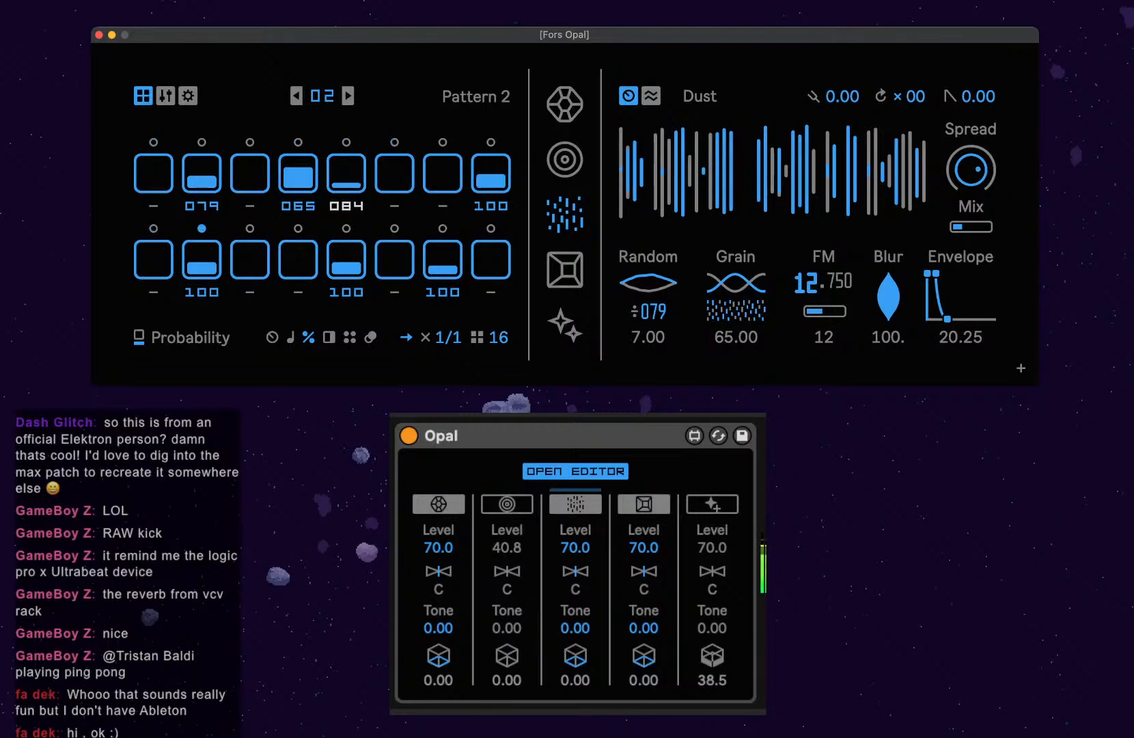
{"action": "left_click", "coordinate": [498, 208]}
{"action": "left_click_drag", "start_coordinate": [499, 208], "coordinate": [499, 210]}
{"action": "left_click_drag", "start_coordinate": [357, 298], "coordinate": [356, 316]}
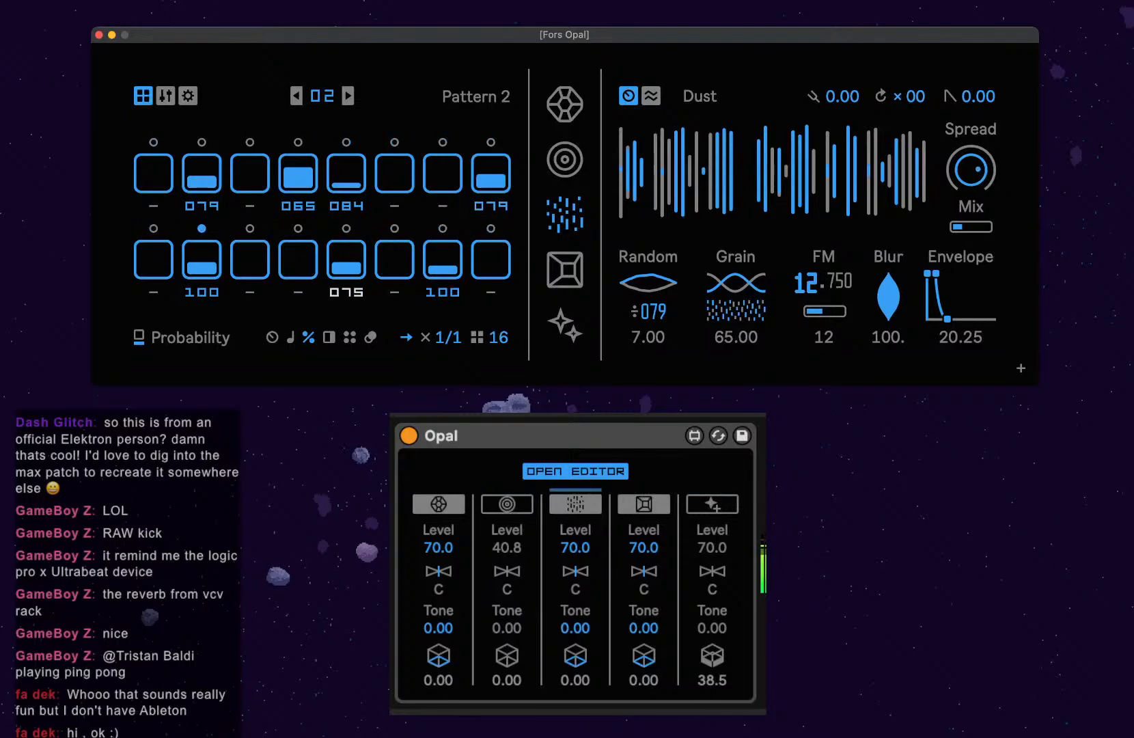
{"action": "left_click_drag", "start_coordinate": [427, 294], "coordinate": [426, 311]}
{"action": "left_click_drag", "start_coordinate": [202, 295], "coordinate": [202, 317]}
Set Dust trig notes to F-5 on steps 2 and 5, G#5 on 4, G-5 on 10, A#5 on 13, and E-5 on 15.
{"action": "left_click", "coordinate": [272, 337]}
{"action": "left_click", "coordinate": [290, 337]}
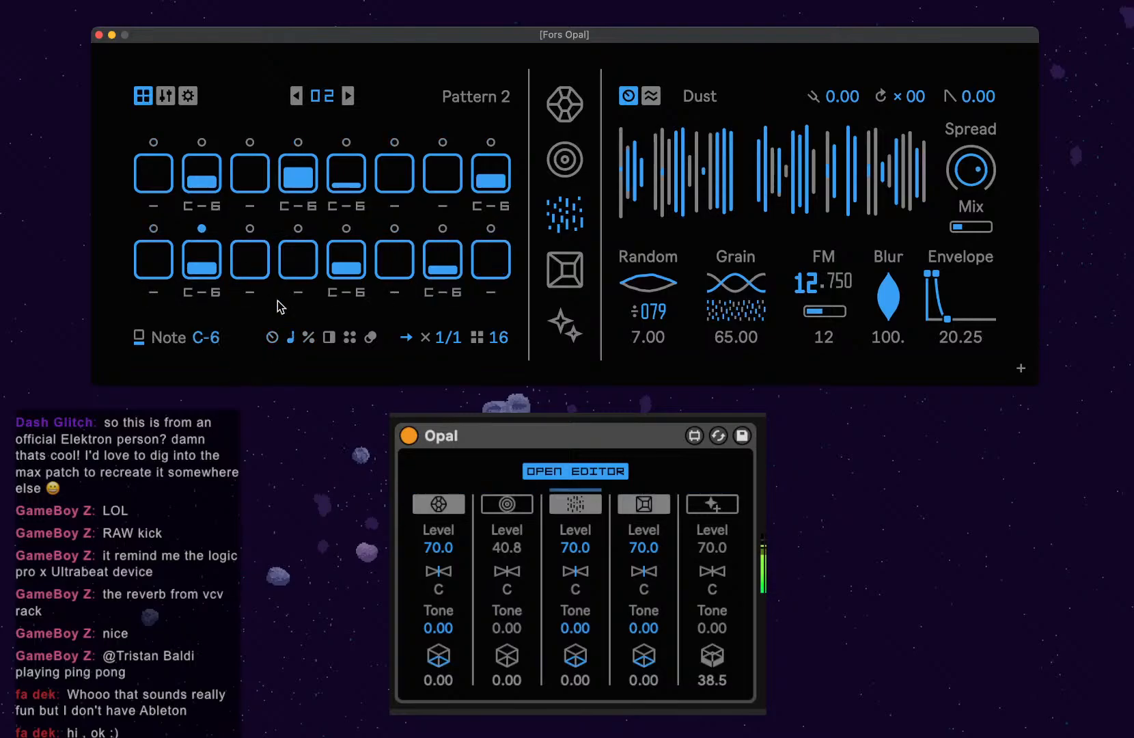
{"action": "mouse_move", "coordinate": [196, 207]}
{"action": "left_mouse_down"}
{"action": "mouse_move", "coordinate": [195, 217]}
{"action": "mouse_move", "coordinate": [198, 203]}
{"action": "left_mouse_up"}
{"action": "left_click_drag", "start_coordinate": [346, 206], "coordinate": [346, 220]}
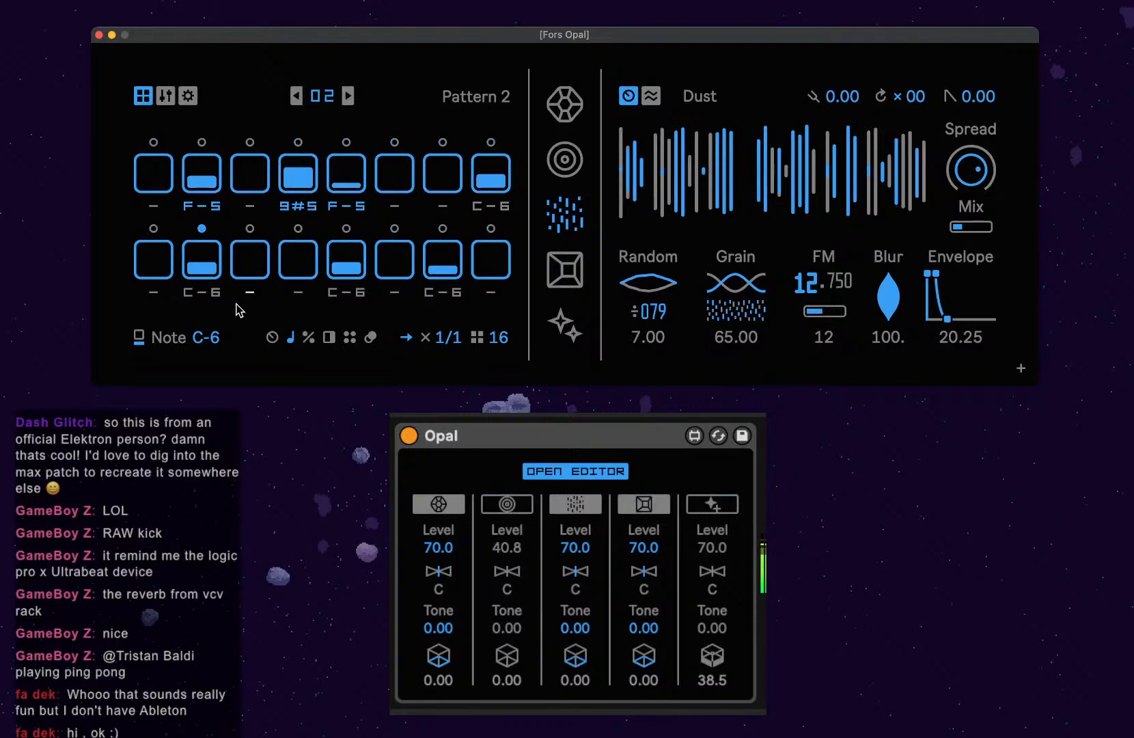
{"action": "left_click_drag", "start_coordinate": [216, 301], "coordinate": [216, 315]}
{"action": "left_click_drag", "start_coordinate": [443, 293], "coordinate": [442, 304]}
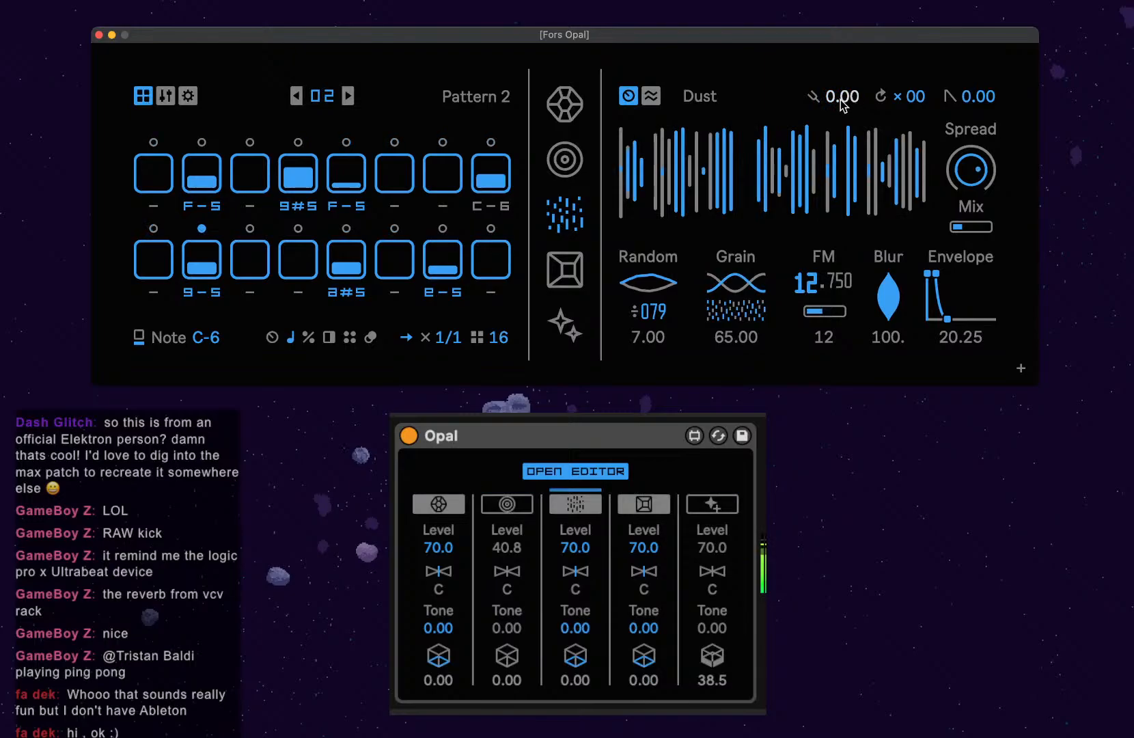
Assign Dust's fourth modulation destination to Rel and set its LFO amount to 12.60.
{"action": "left_click", "coordinate": [653, 98]}
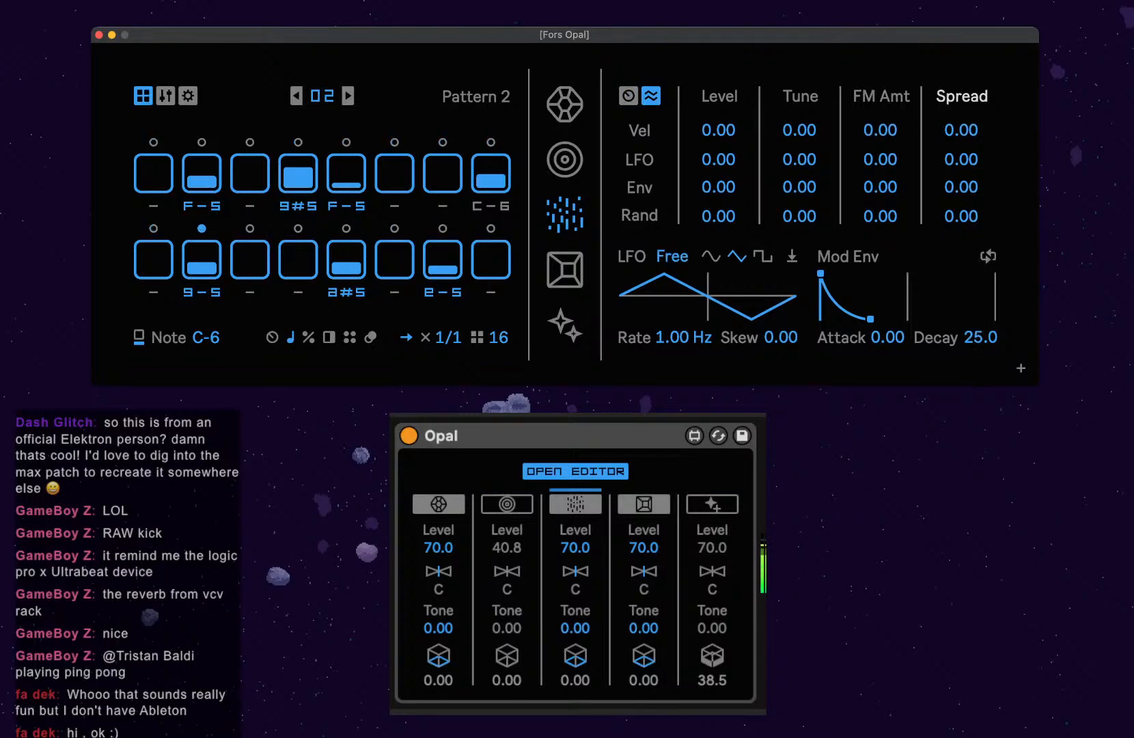
{"action": "left_click_drag", "start_coordinate": [962, 96], "coordinate": [962, 113]}
{"action": "mouse_move", "coordinate": [961, 159]}
{"action": "left_mouse_down"}
{"action": "mouse_move", "coordinate": [961, 145]}
{"action": "mouse_move", "coordinate": [961, 156]}
{"action": "left_mouse_up"}
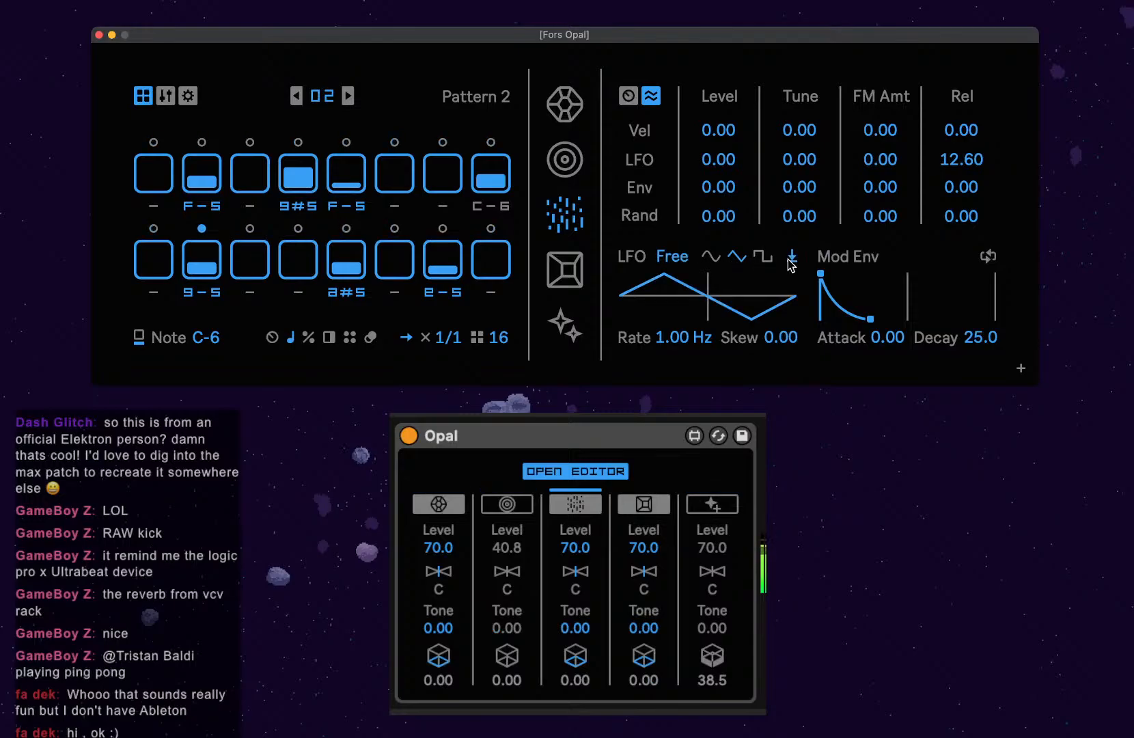
Shape Dust's LFO as a sine with Rate 0.39 Hz and Skew -37, and set its Rel amount to 6.30.
{"action": "left_click_drag", "start_coordinate": [781, 337], "coordinate": [781, 311]}
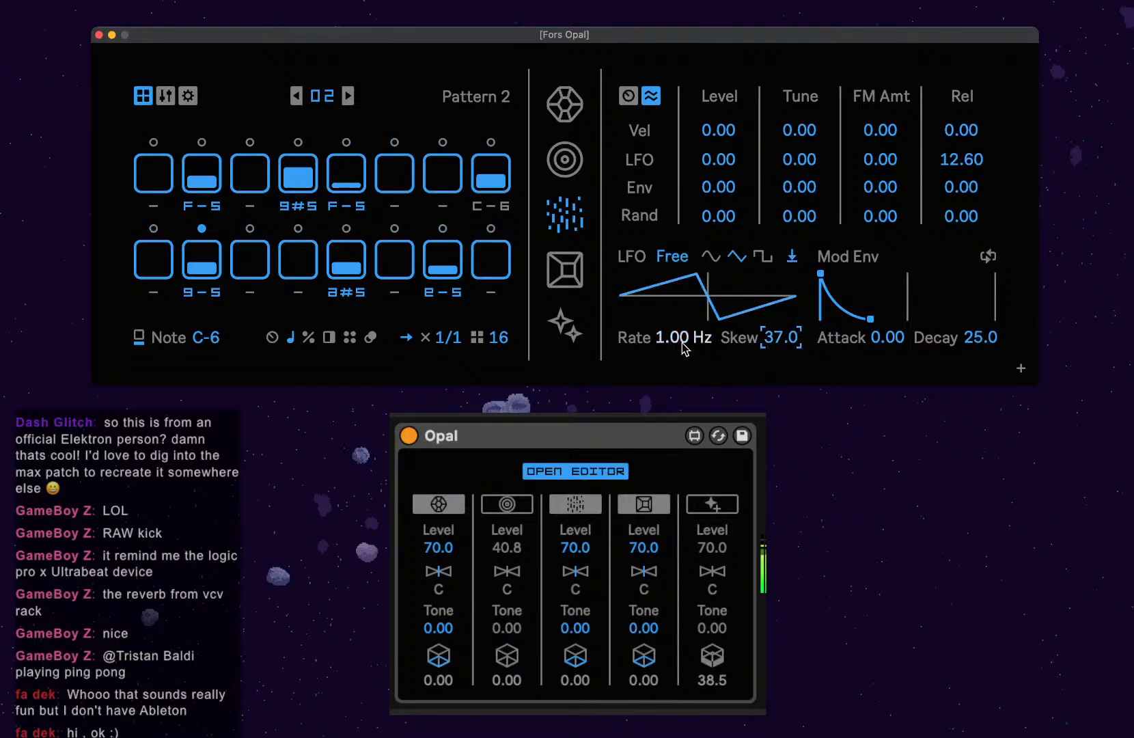
{"action": "left_click_drag", "start_coordinate": [684, 338], "coordinate": [684, 343]}
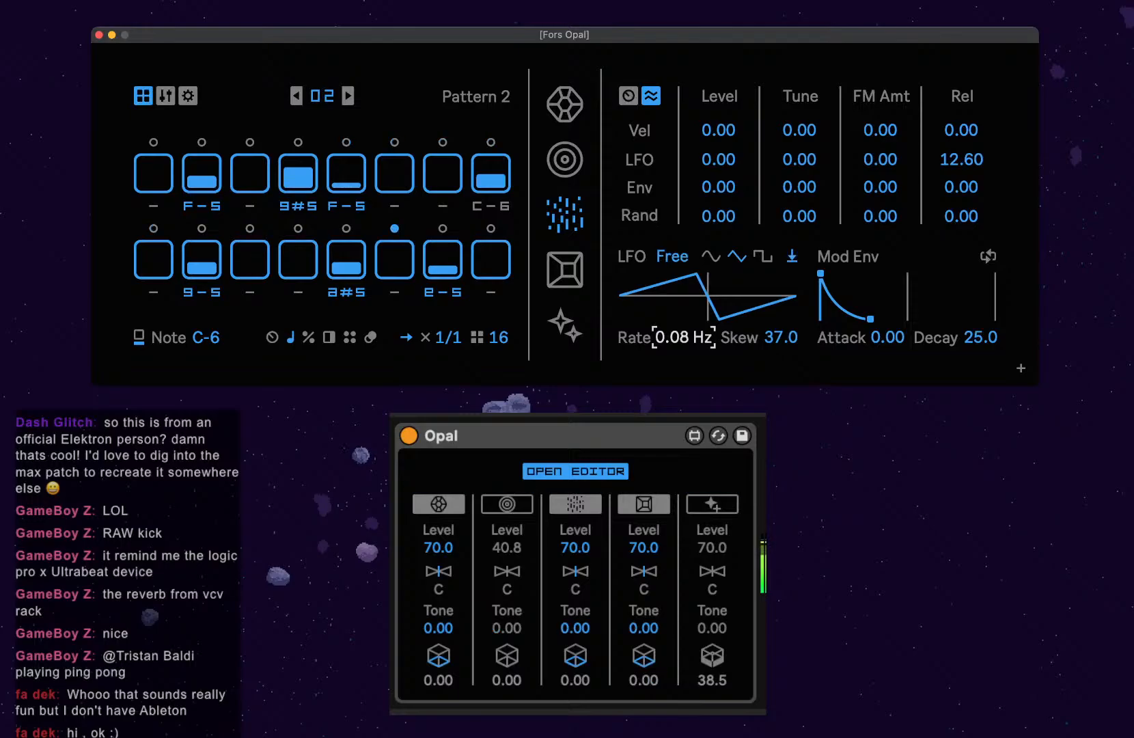
{"action": "left_click", "coordinate": [717, 257]}
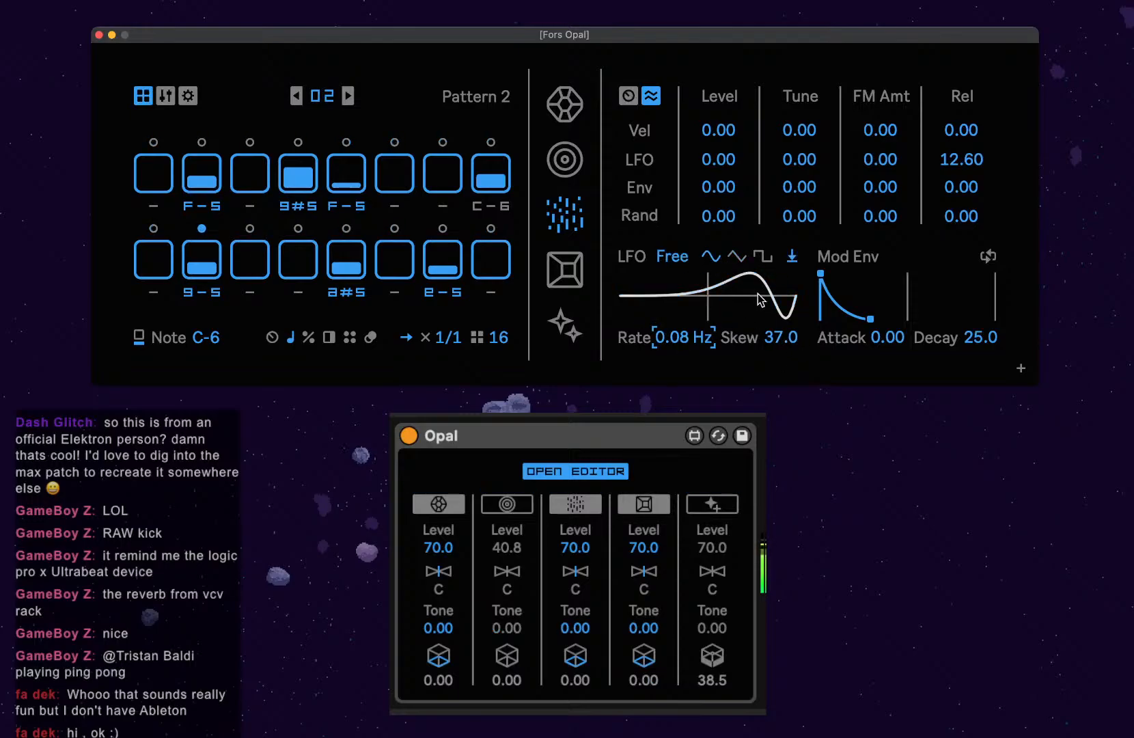
{"action": "left_click_drag", "start_coordinate": [742, 345], "coordinate": [741, 404]}
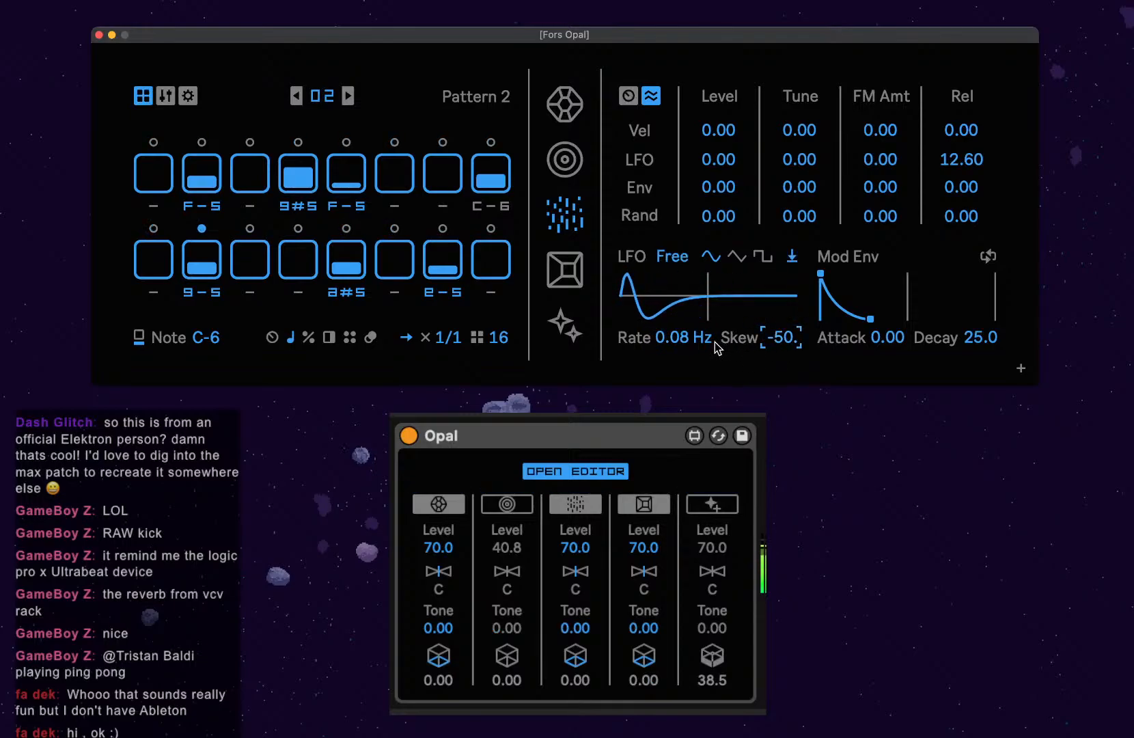
{"action": "left_click_drag", "start_coordinate": [690, 342], "coordinate": [691, 326]}
{"action": "left_click_drag", "start_coordinate": [794, 341], "coordinate": [794, 328]}
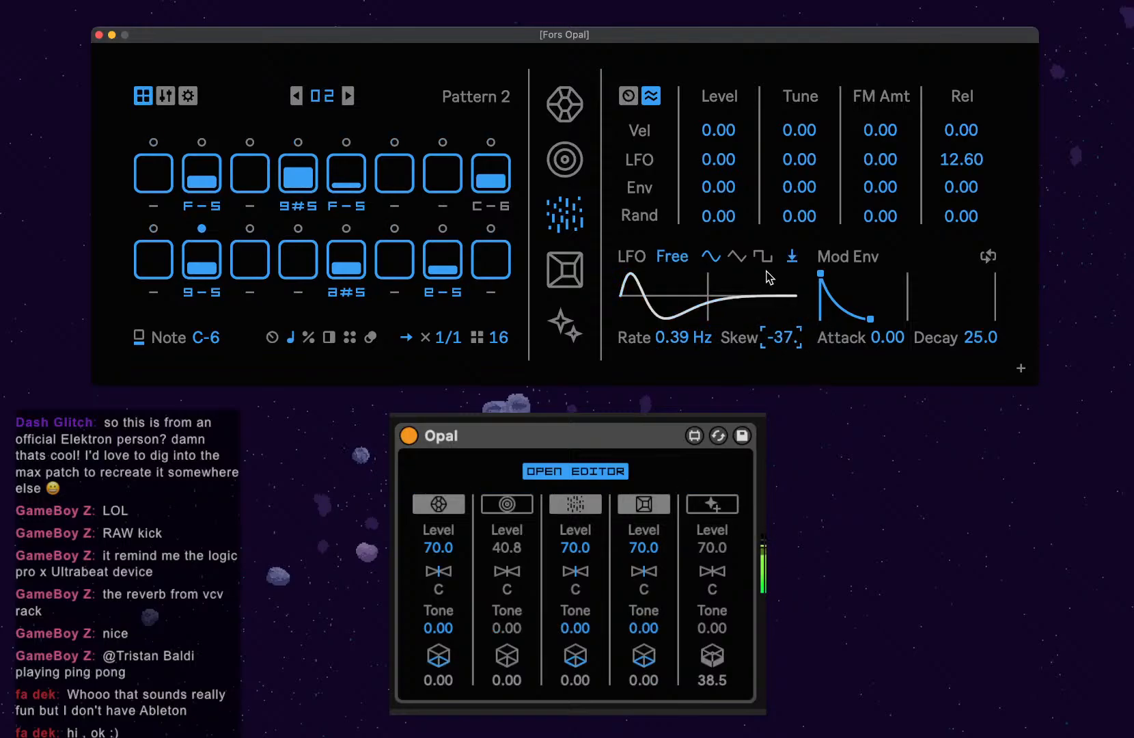
{"action": "mouse_move", "coordinate": [981, 158]}
{"action": "left_mouse_down"}
{"action": "mouse_move", "coordinate": [980, 134]}
{"action": "mouse_move", "coordinate": [985, 164]}
{"action": "left_mouse_up"}
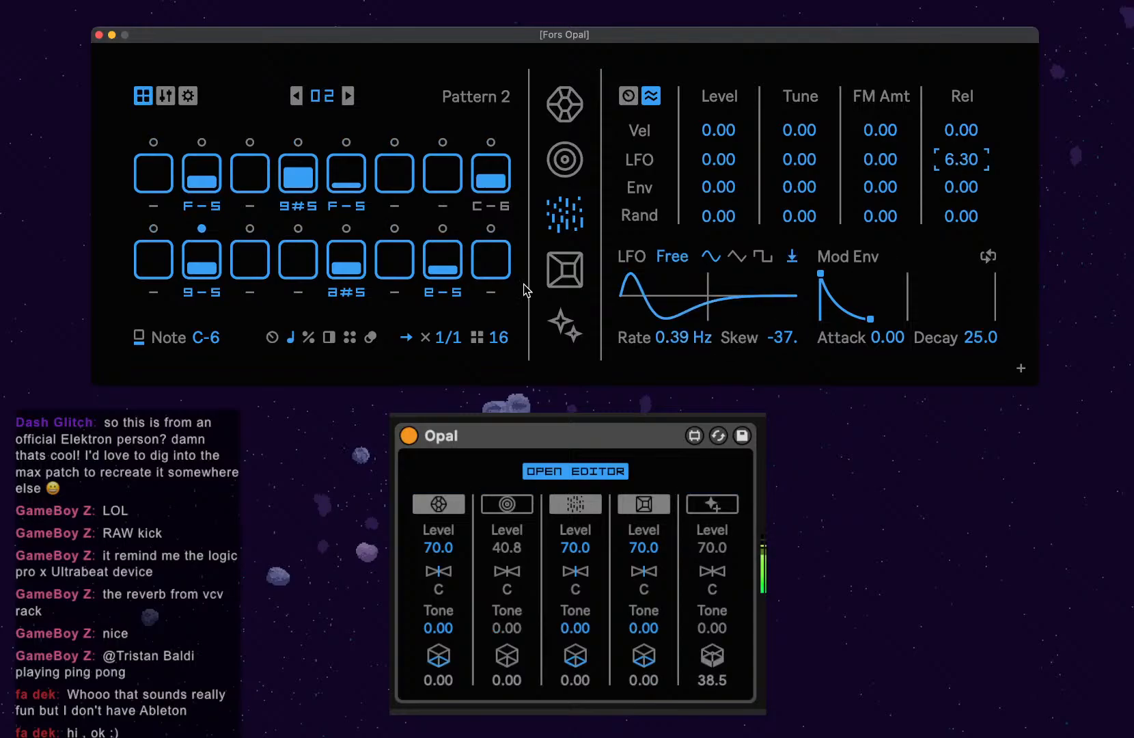
Reset the trig probability to 100 on all active Dust steps.
{"action": "left_click", "coordinate": [309, 337]}
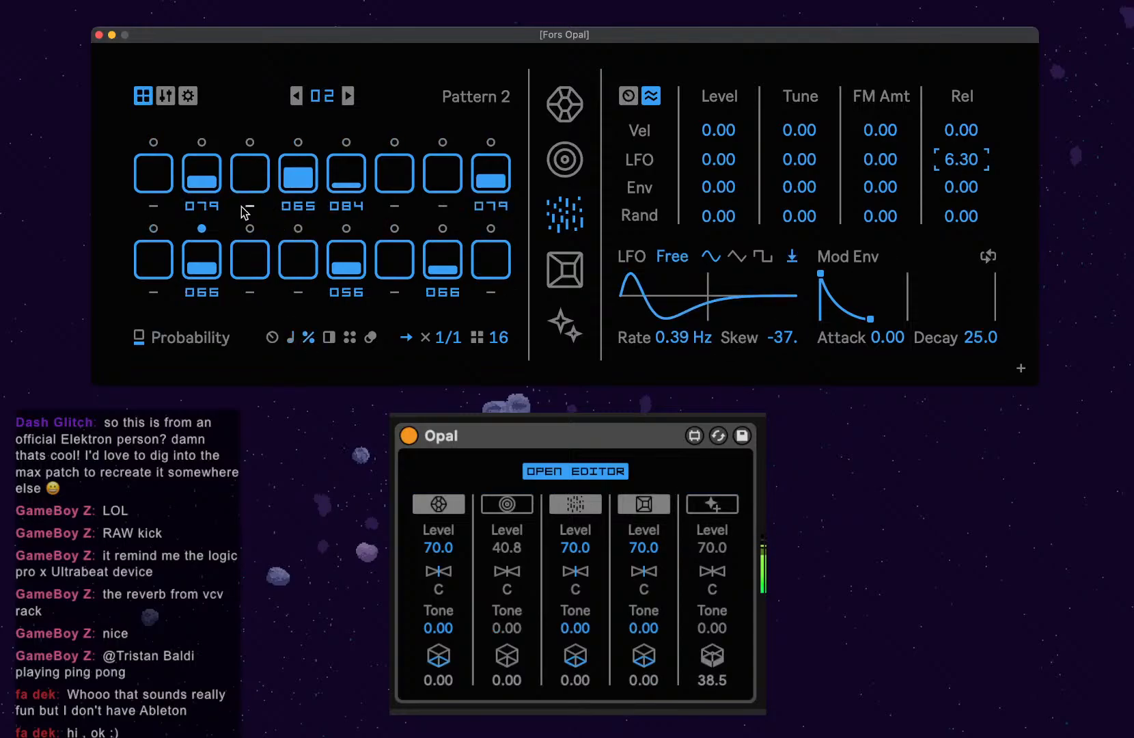
{"action": "double_click", "coordinate": [199, 205]}
{"action": "double_click", "coordinate": [294, 208]}
{"action": "double_click", "coordinate": [496, 207]}
{"action": "double_click", "coordinate": [441, 293]}
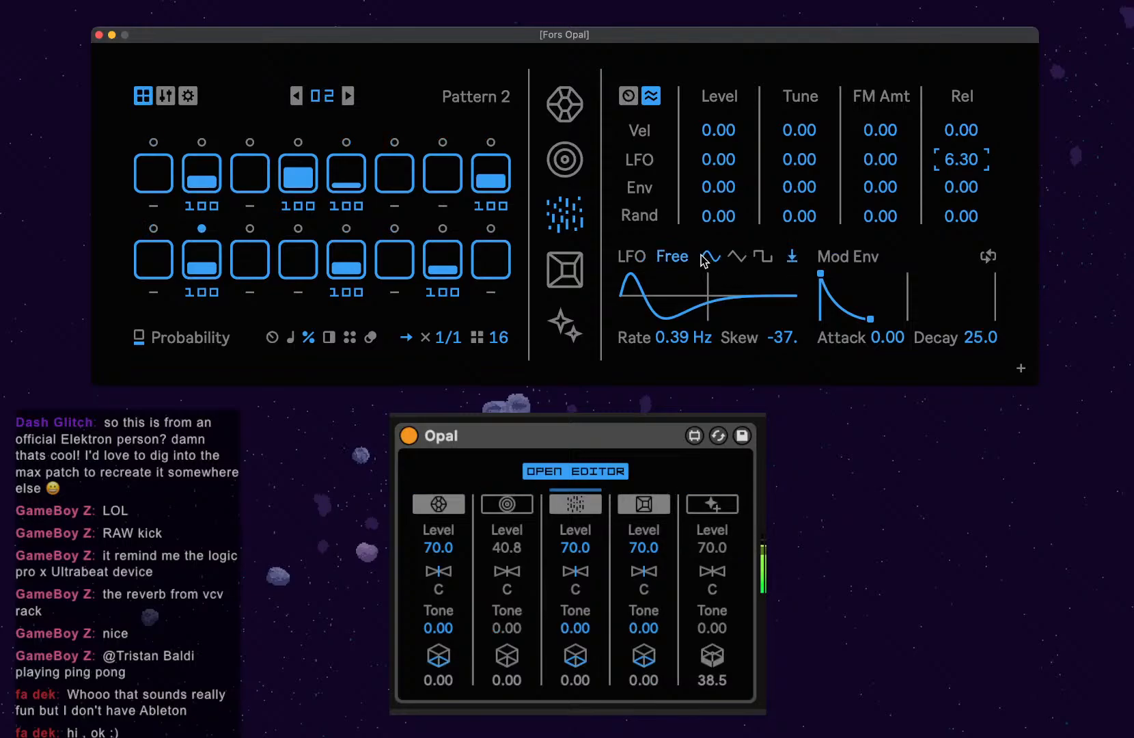
Set Dust's Rand modulation amount for Rel to -6.30.
{"action": "left_click_drag", "start_coordinate": [961, 216], "coordinate": [962, 178]}
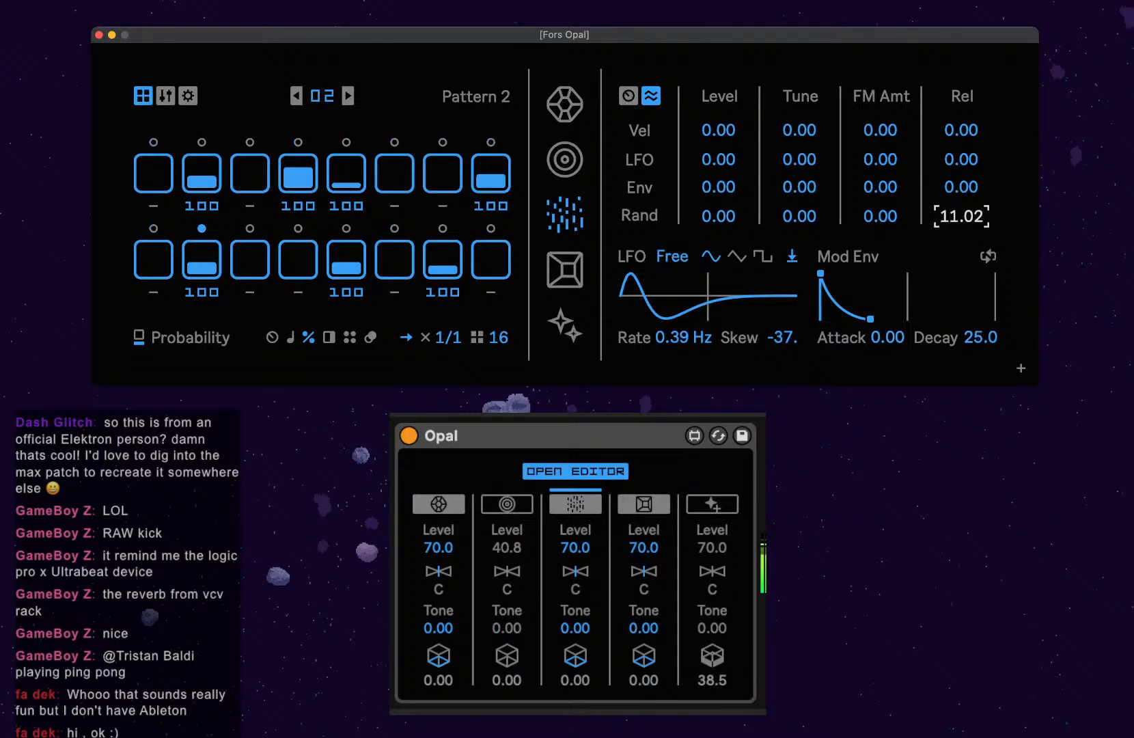
{"action": "left_click_drag", "start_coordinate": [961, 183], "coordinate": [962, 236]}
Shorten Dust's Envelope to 16.75 and set the part's Level to 47.1.
{"action": "left_click", "coordinate": [630, 97]}
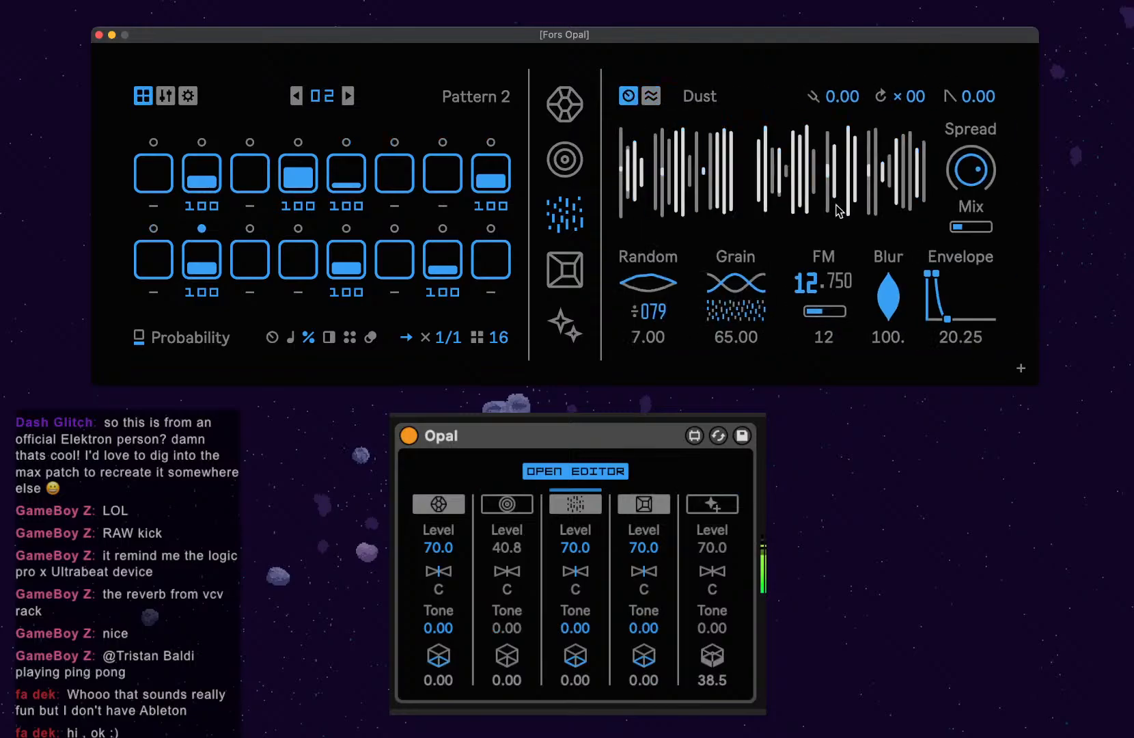
{"action": "left_click_drag", "start_coordinate": [927, 312], "coordinate": [927, 323]}
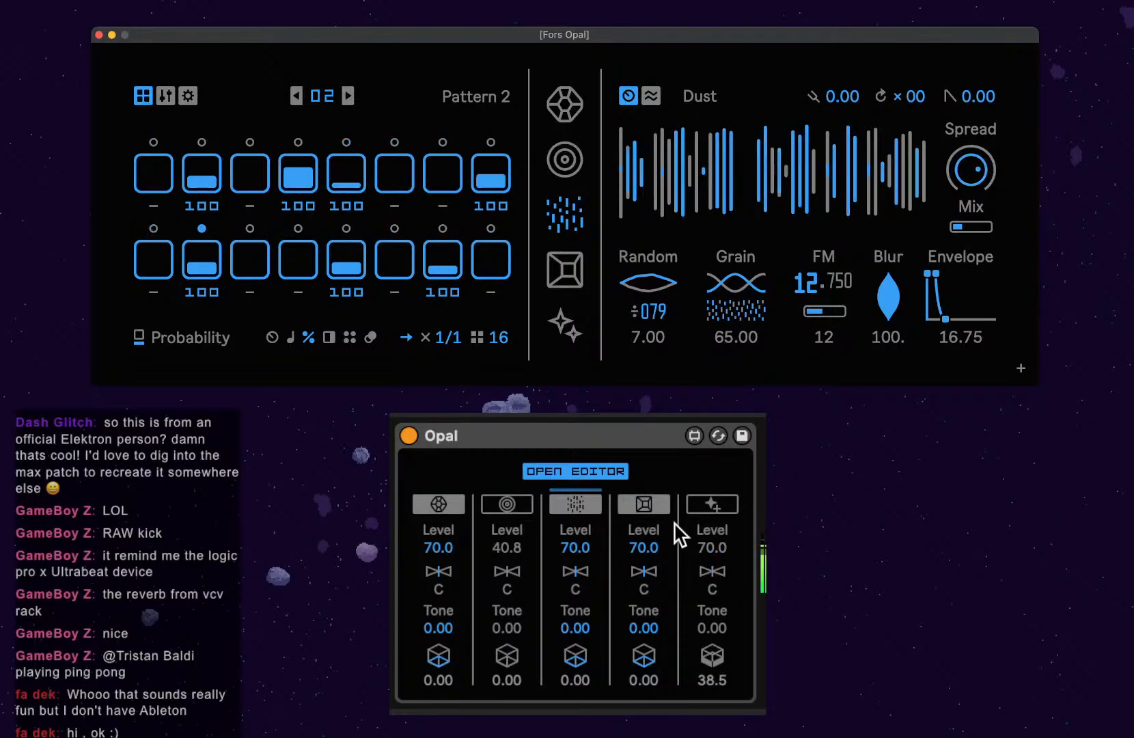
{"action": "left_click", "coordinate": [578, 549]}
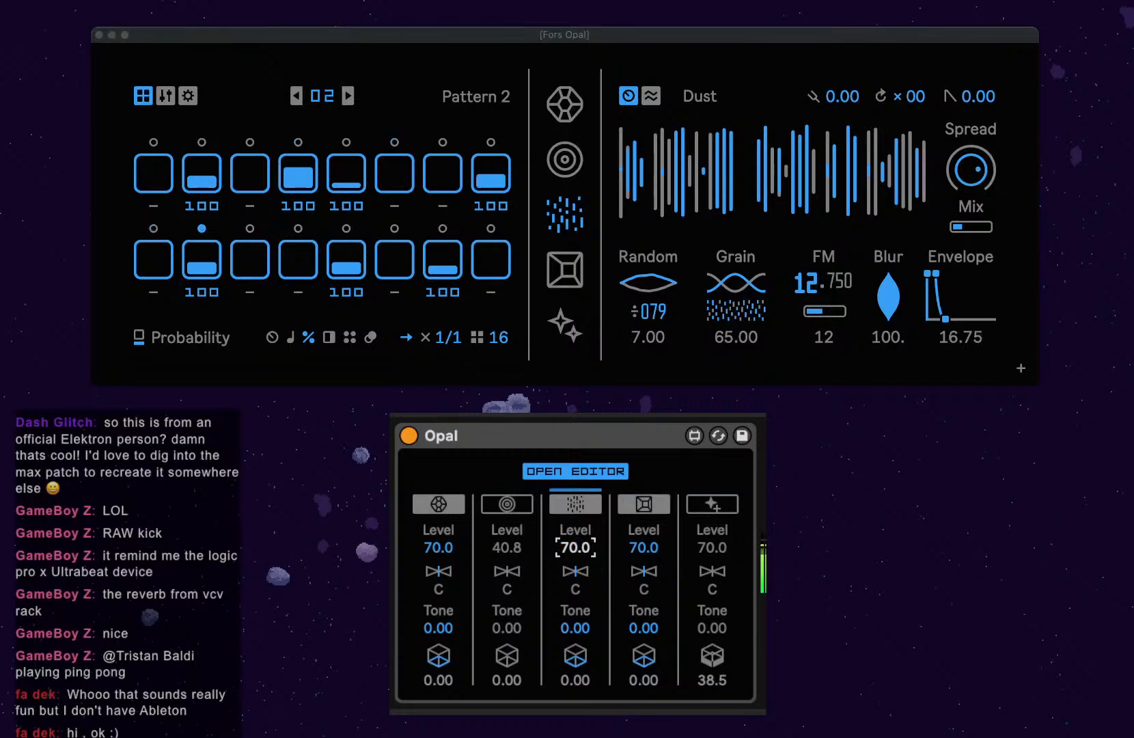
{"action": "left_click_drag", "start_coordinate": [578, 549], "coordinate": [578, 468]}
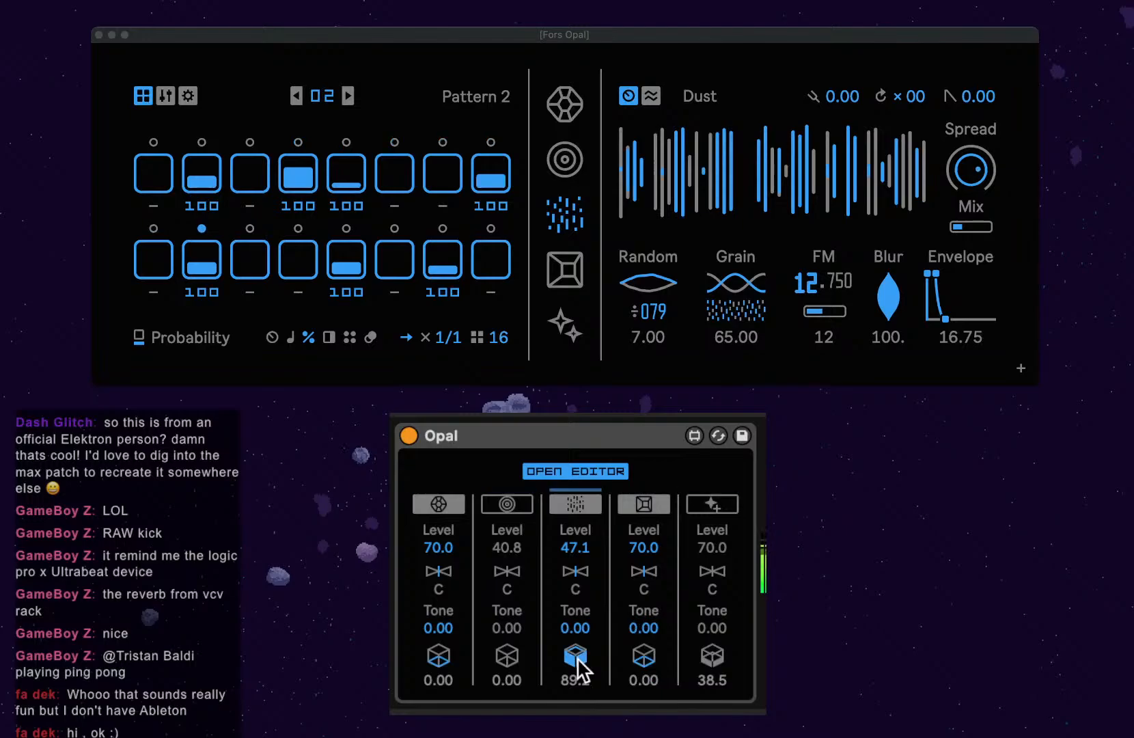
{"action": "double_click", "coordinate": [578, 658]}
{"action": "left_click_drag", "start_coordinate": [579, 666], "coordinate": [578, 471]}
{"action": "double_click", "coordinate": [579, 667]}
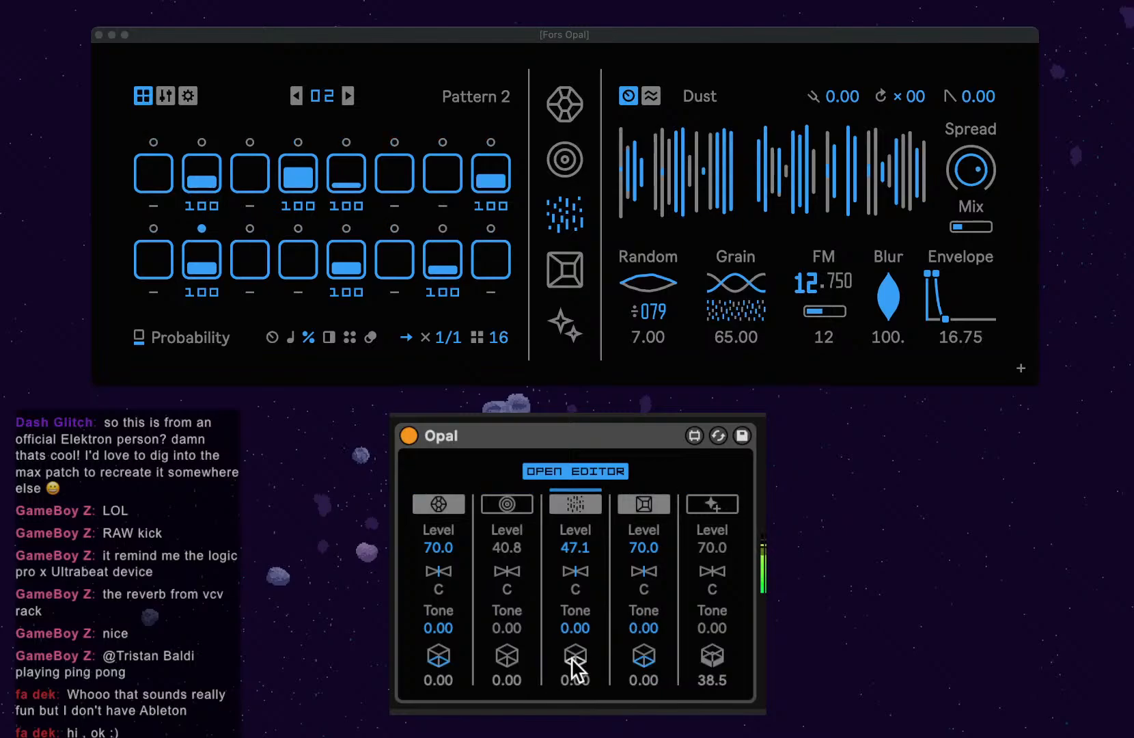
{"action": "mouse_move", "coordinate": [512, 666]}
{"action": "left_mouse_down"}
{"action": "mouse_move", "coordinate": [512, 608]}
{"action": "mouse_move", "coordinate": [512, 659]}
{"action": "left_mouse_up"}
{"action": "double_click", "coordinate": [513, 659]}
Unmute the fifth part alongside Dust and the granular sampler, and set Dust's reverb send to 7.25.
{"action": "left_click", "coordinate": [587, 499]}
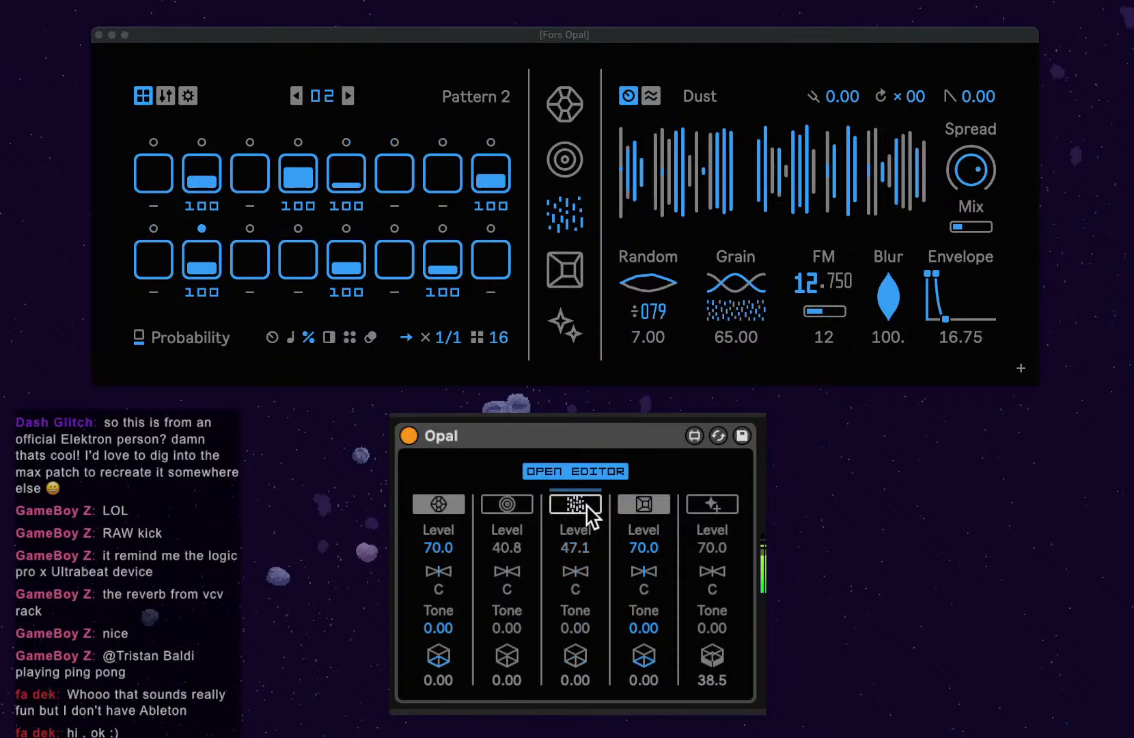
{"action": "left_click", "coordinate": [644, 504]}
{"action": "left_click", "coordinate": [581, 507]}
{"action": "left_click_drag", "start_coordinate": [589, 652], "coordinate": [589, 609]}
{"action": "left_click", "coordinate": [721, 499]}
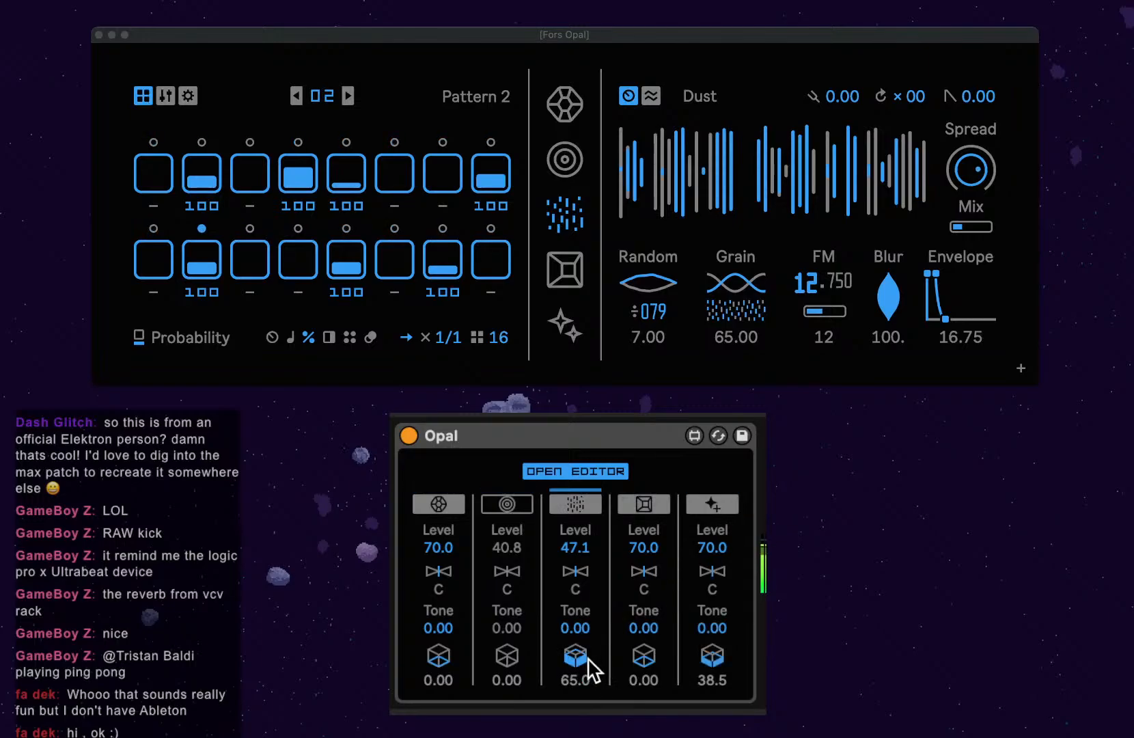
{"action": "left_click_drag", "start_coordinate": [587, 672], "coordinate": [587, 708]}
Tune Dust down to -24 and shorten its Envelope to 13.25.
{"action": "left_click_drag", "start_coordinate": [849, 100], "coordinate": [849, 116]}
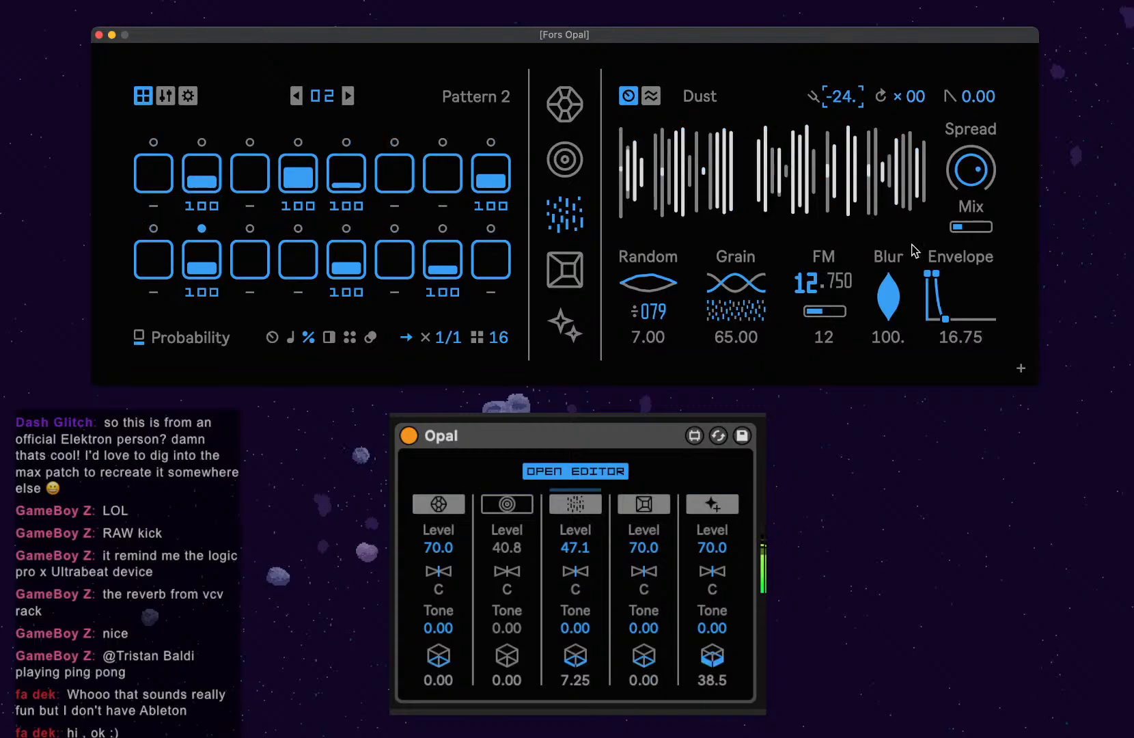
{"action": "left_click_drag", "start_coordinate": [946, 319], "coordinate": [944, 320]}
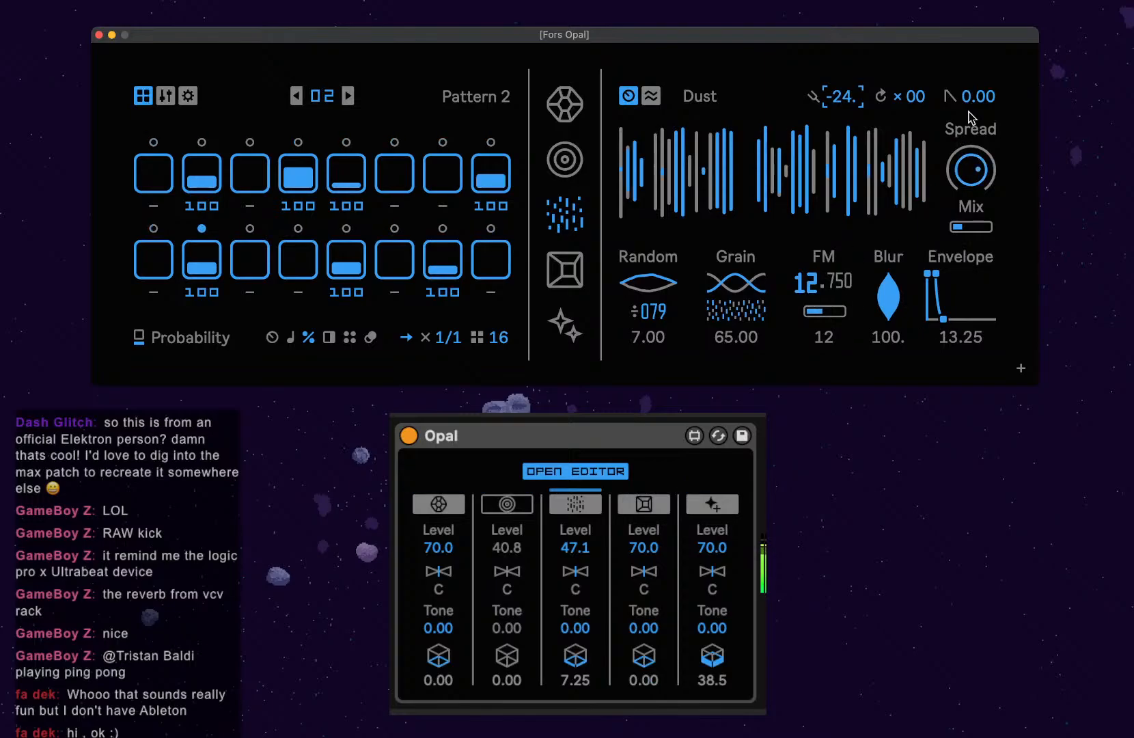
Set Dust's LFO amount for FM Amt to 9.45, and try 25.20 on Rel before resetting it to 0.00.
{"action": "left_click", "coordinate": [657, 98]}
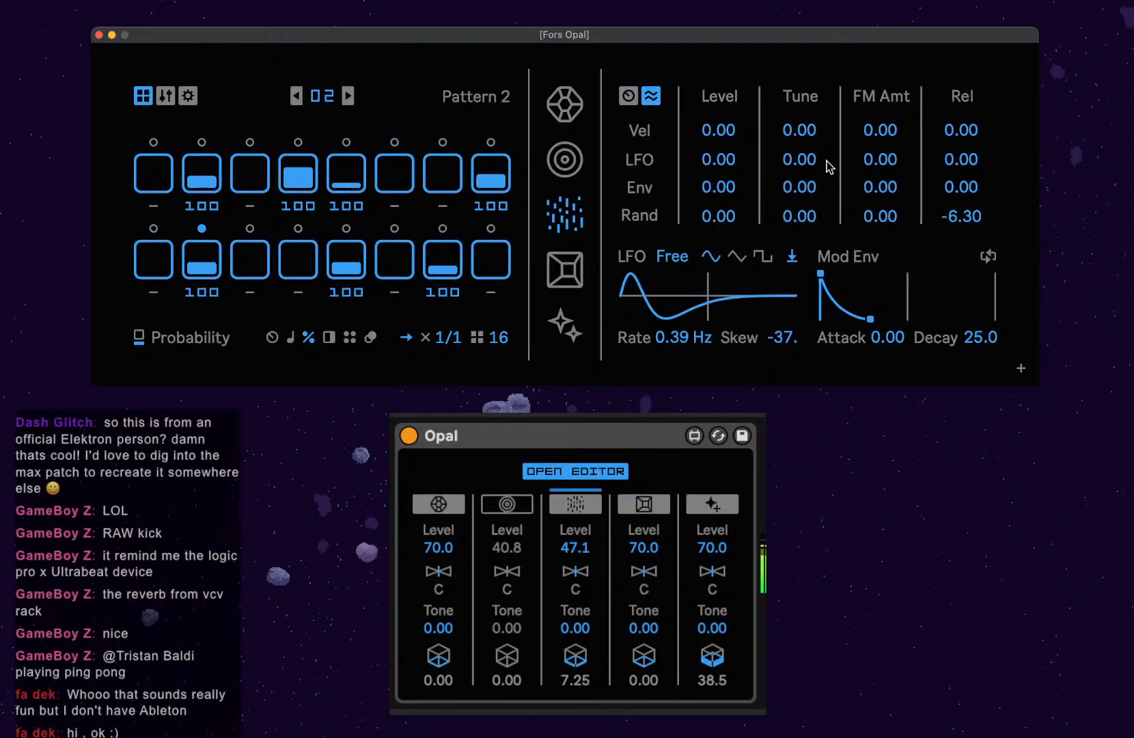
{"action": "mouse_move", "coordinate": [881, 160]}
{"action": "left_mouse_down"}
{"action": "mouse_move", "coordinate": [881, 140]}
{"action": "mouse_move", "coordinate": [881, 176]}
{"action": "left_mouse_up"}
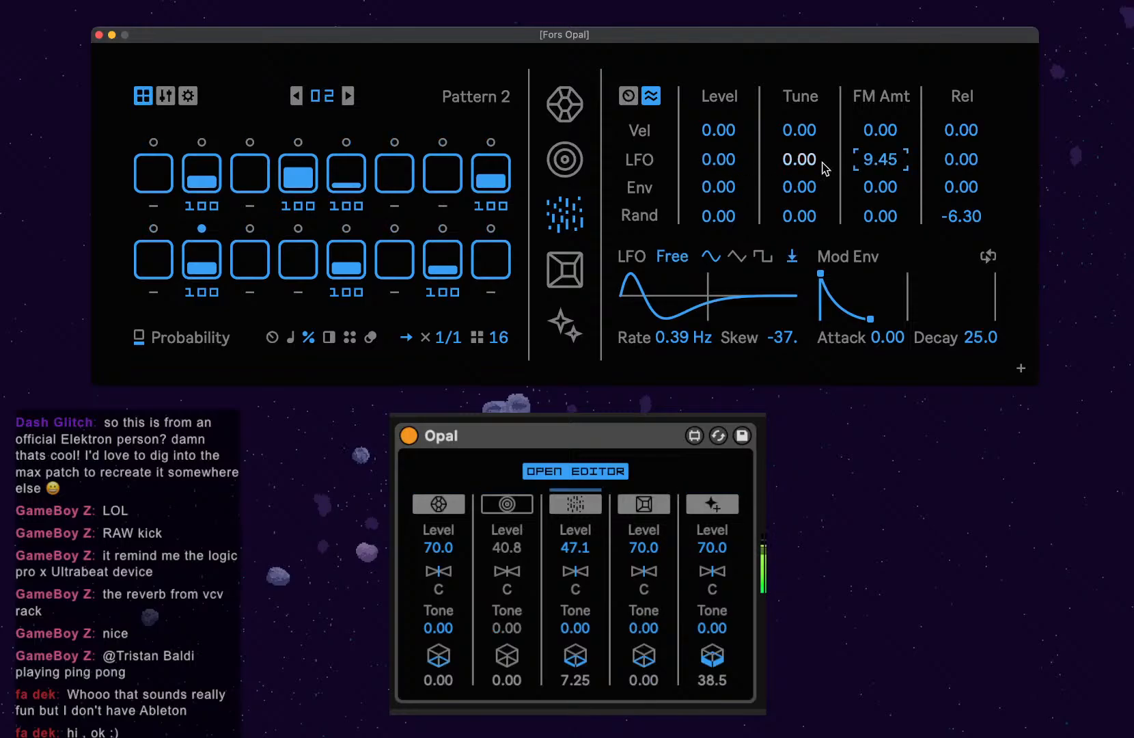
{"action": "left_click_drag", "start_coordinate": [964, 162], "coordinate": [963, 145]}
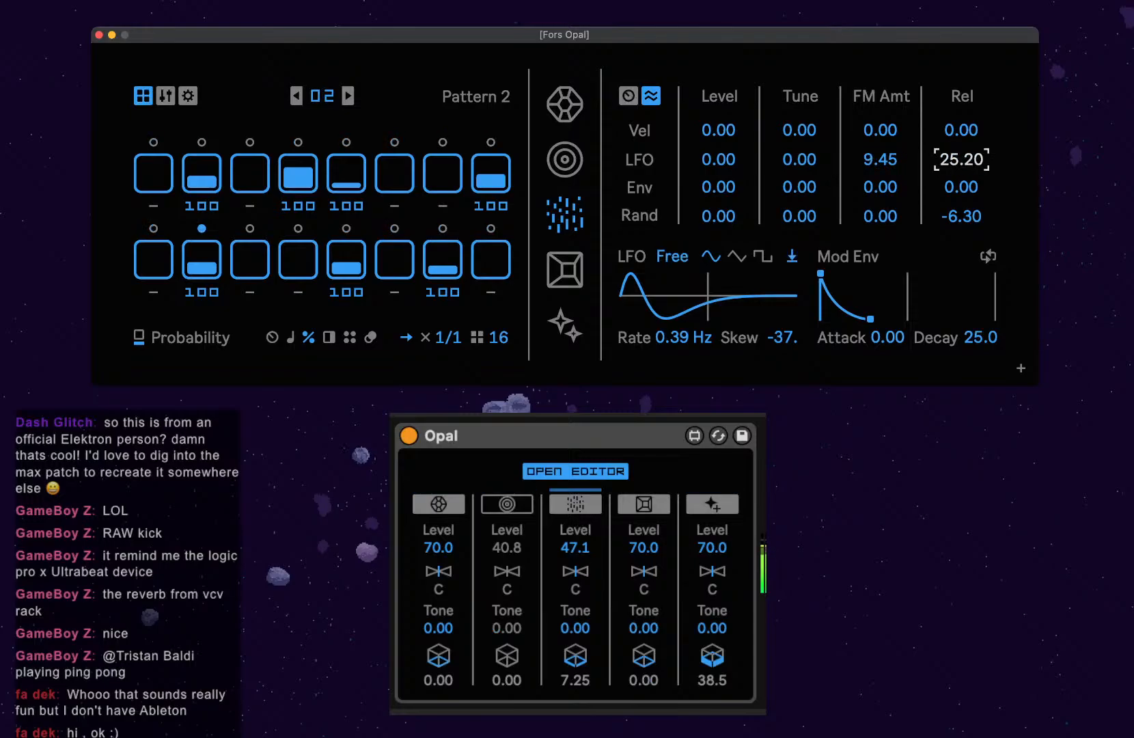
{"action": "double_click", "coordinate": [963, 164]}
Set Dust's Level to 39.2 and unmute the Mass part.
{"action": "left_click", "coordinate": [578, 549]}
{"action": "left_click_drag", "start_coordinate": [578, 549], "coordinate": [577, 554]}
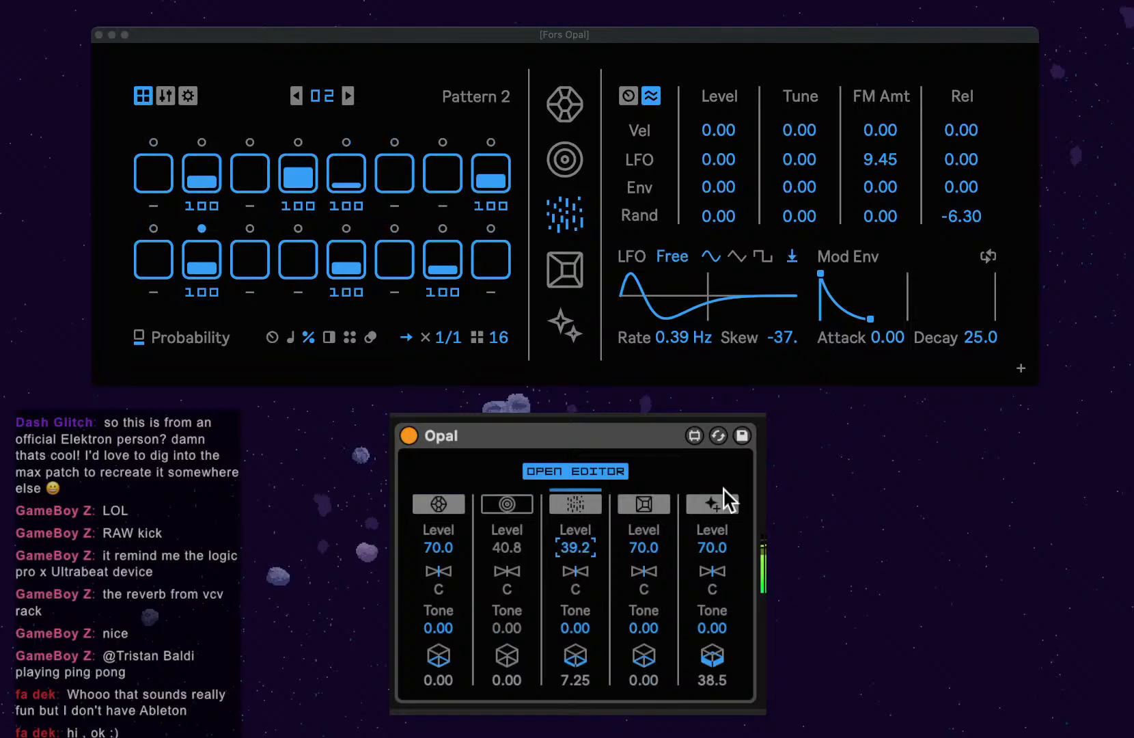
{"action": "left_click", "coordinate": [492, 510]}
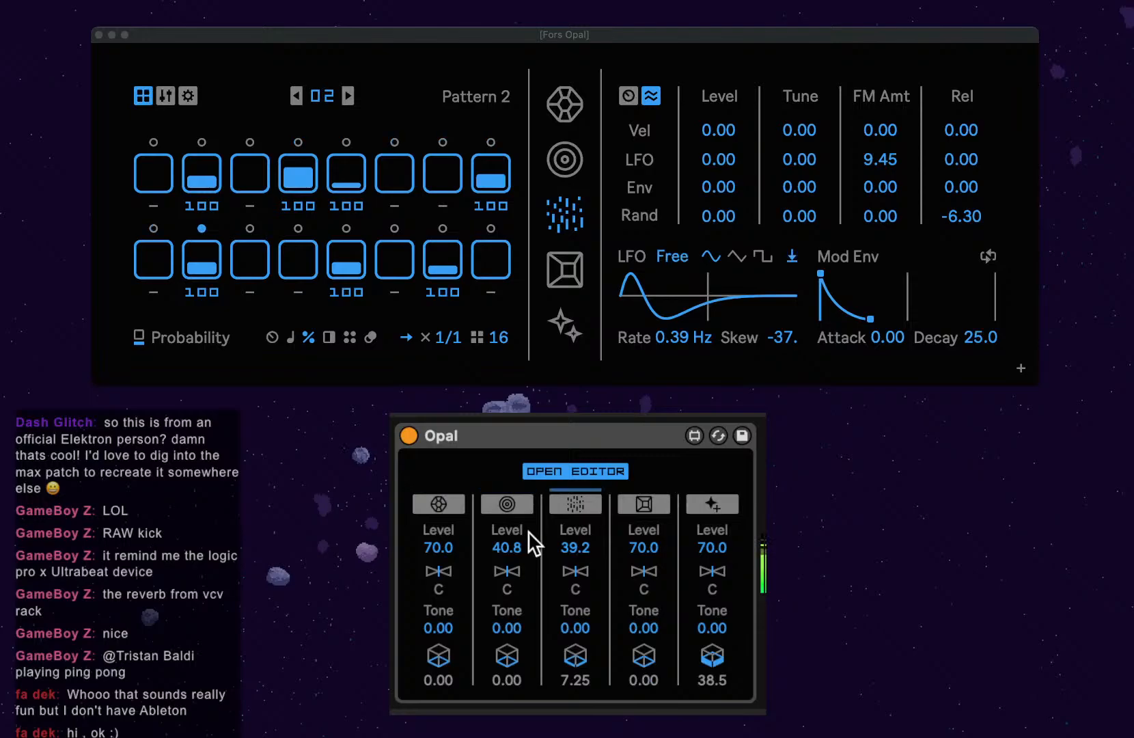
Remove Dust's trig on step 4 and lower the velocity of its step 13.
{"action": "left_click", "coordinate": [574, 159]}
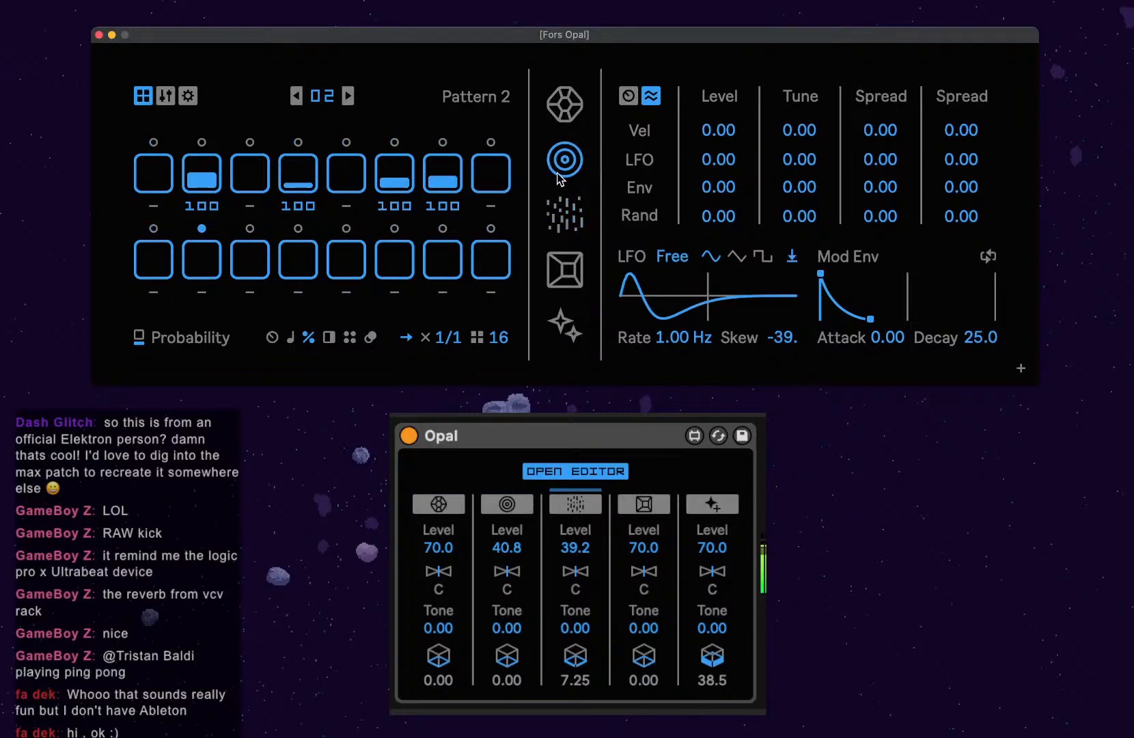
{"action": "left_click", "coordinate": [565, 214]}
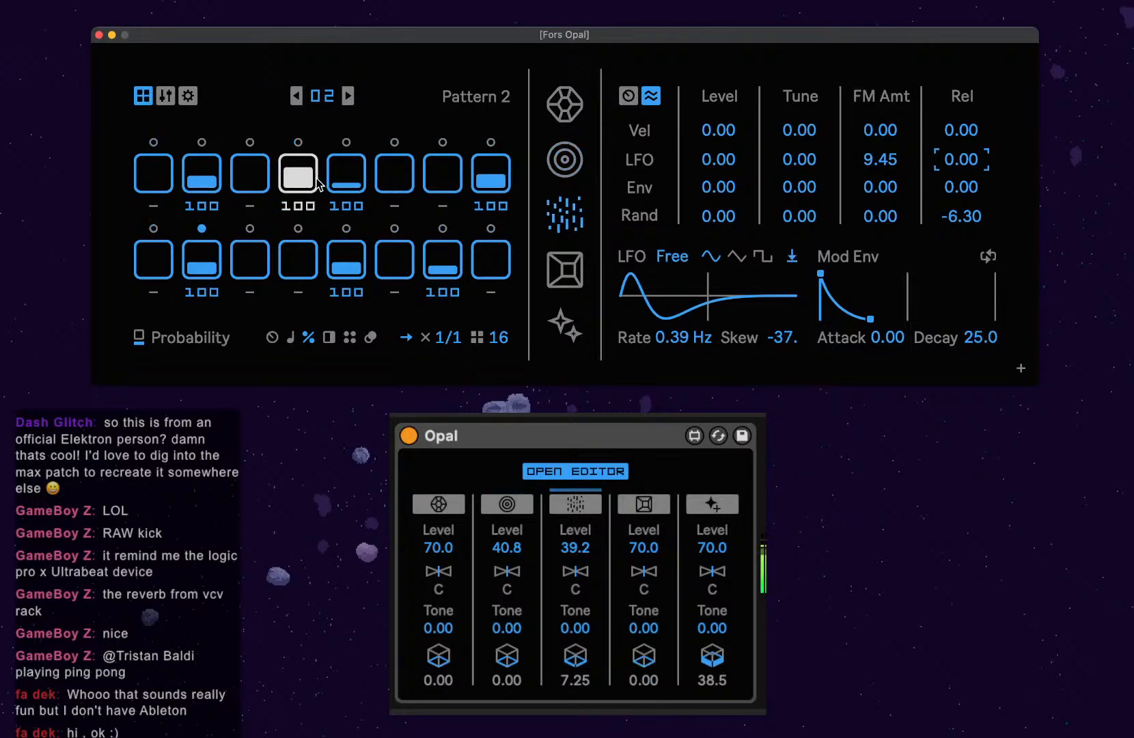
{"action": "left_click", "coordinate": [310, 183]}
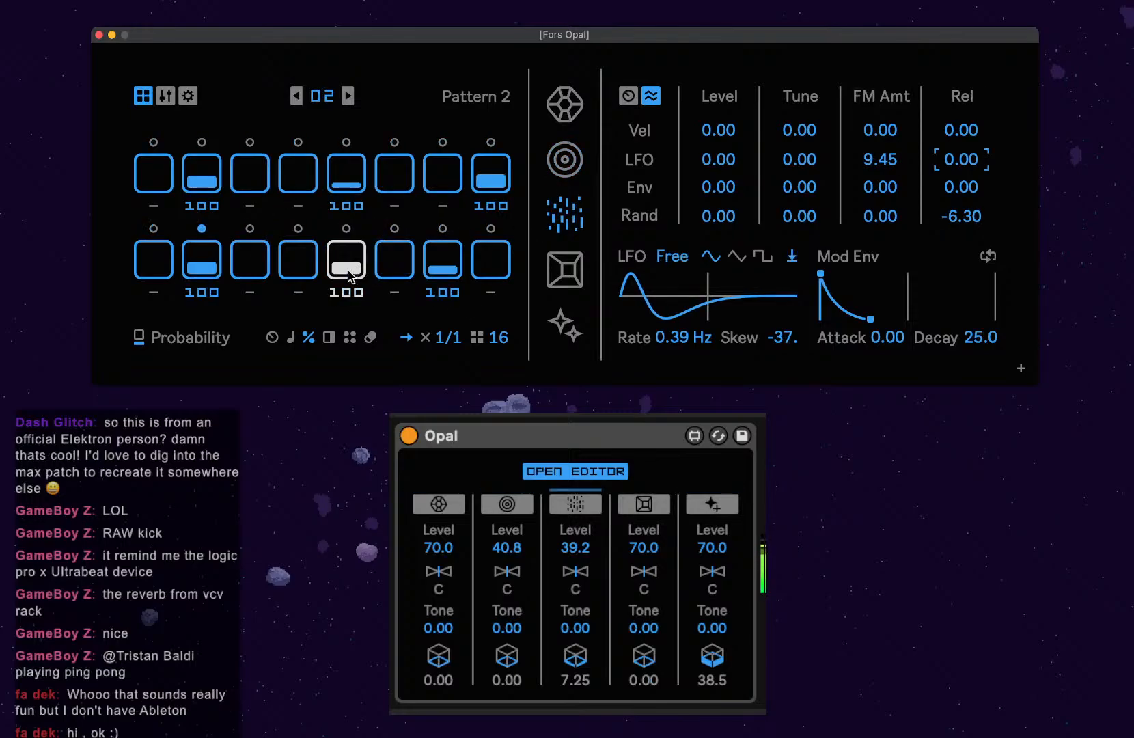
{"action": "mouse_move", "coordinate": [352, 273]}
{"action": "left_mouse_down"}
{"action": "mouse_move", "coordinate": [350, 260]}
{"action": "mouse_move", "coordinate": [350, 276]}
{"action": "left_mouse_up"}
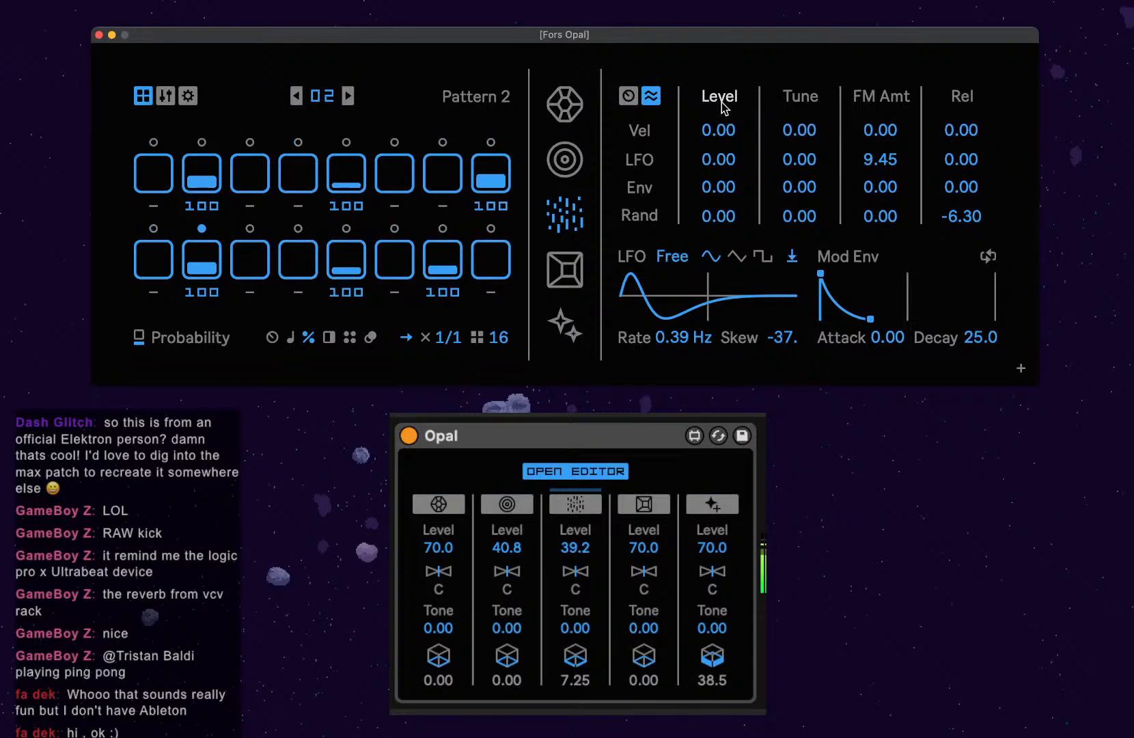
Set Dust's retrigger count to ×02, after trying 85.8 on the neighbouring slope value and returning it to 0.00.
{"action": "left_click", "coordinate": [630, 99]}
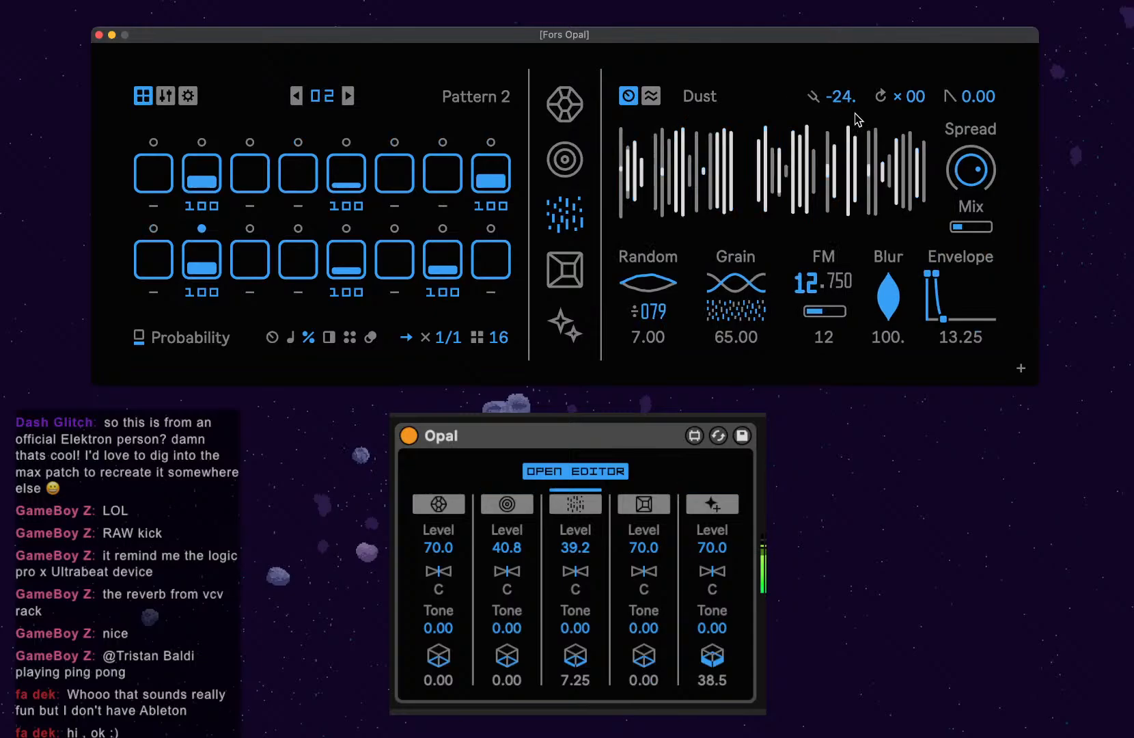
{"action": "left_click_drag", "start_coordinate": [979, 96], "coordinate": [978, 37]}
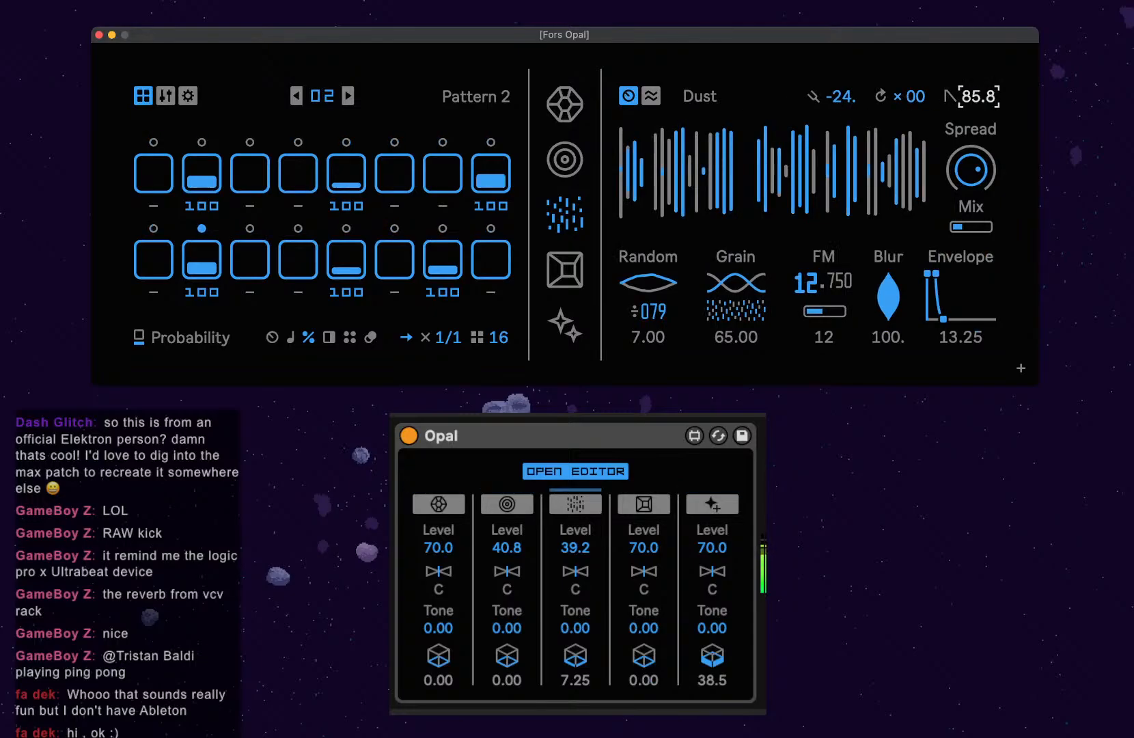
{"action": "left_click_drag", "start_coordinate": [922, 104], "coordinate": [978, 157]}
Mute every part except Dust and try a retrigger count of ×05 before returning it to ×02.
{"action": "left_click", "coordinate": [464, 507]}
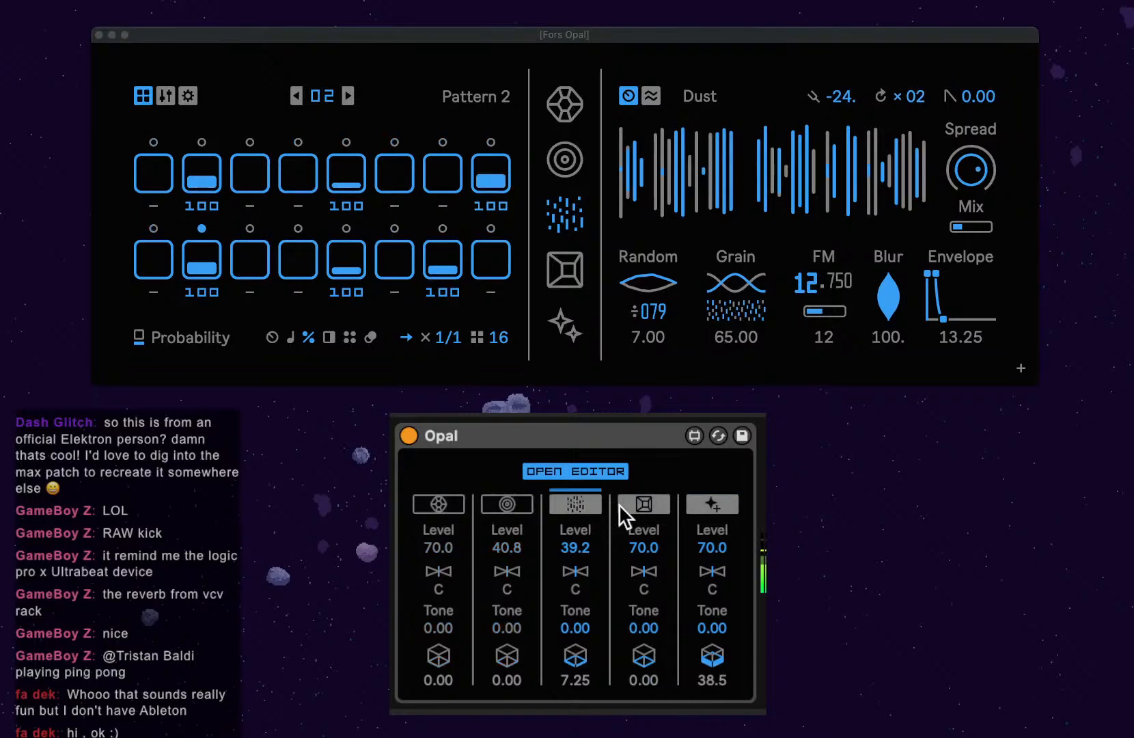
{"action": "left_click", "coordinate": [714, 504]}
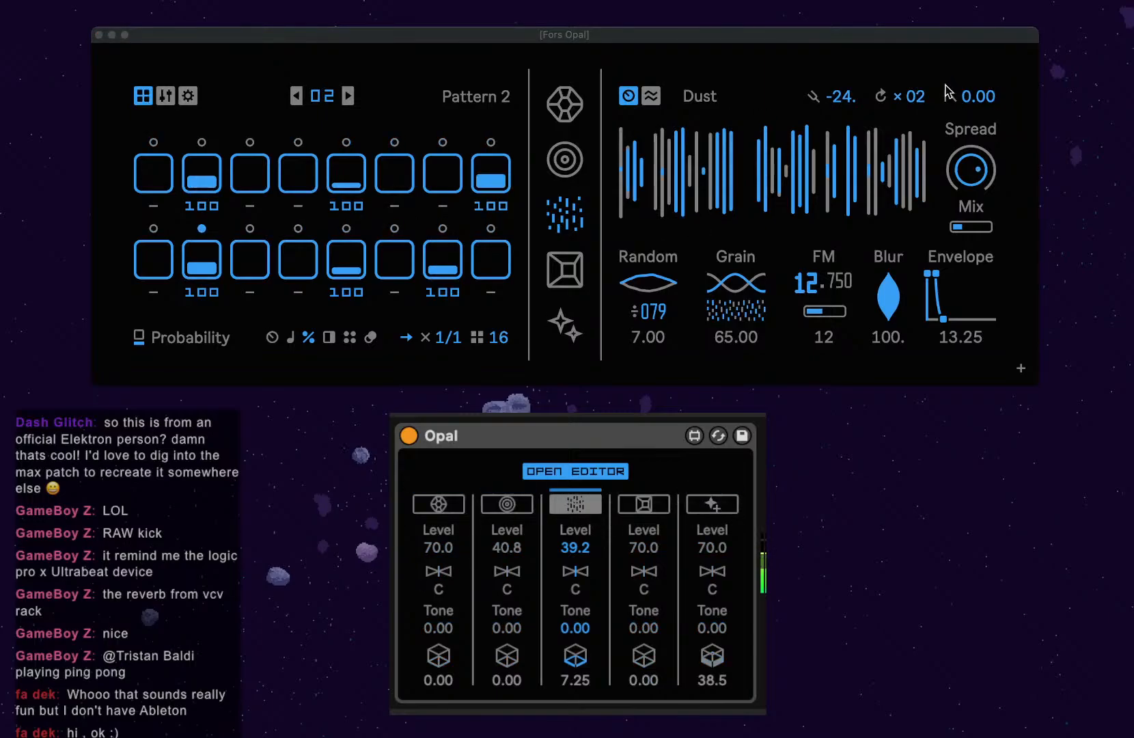
{"action": "mouse_move", "coordinate": [920, 96]}
{"action": "left_mouse_down"}
{"action": "mouse_move", "coordinate": [920, 111]}
{"action": "mouse_move", "coordinate": [921, 83]}
{"action": "left_mouse_up"}
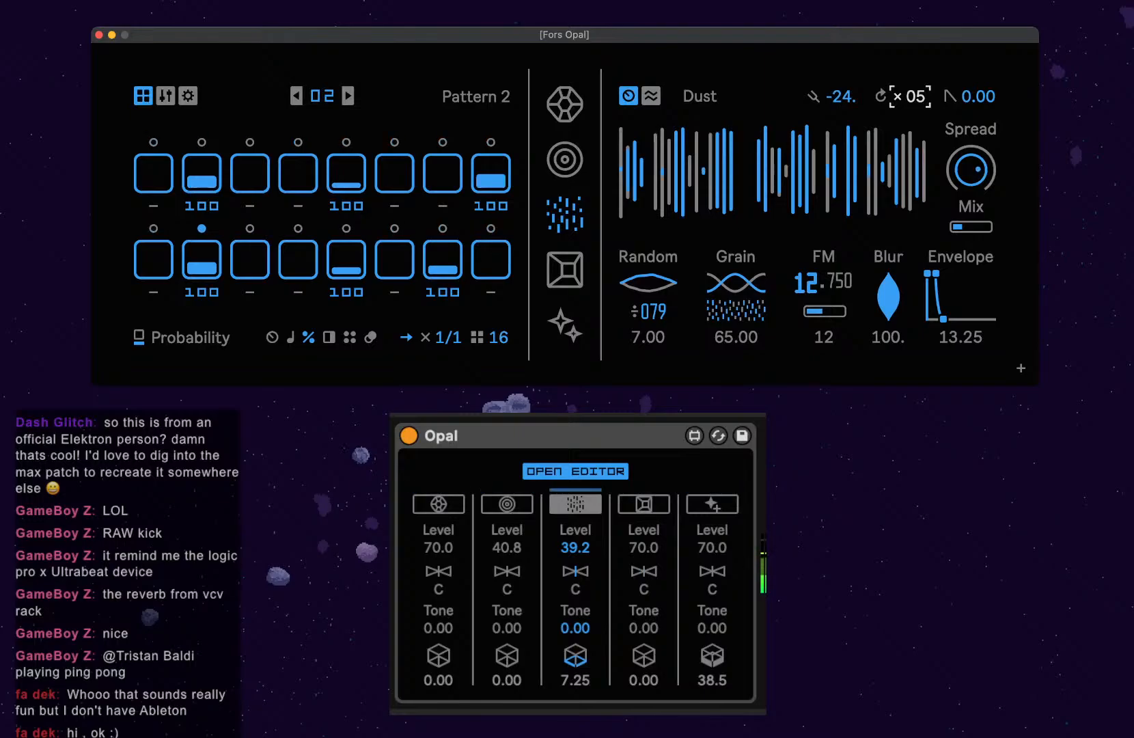
{"action": "left_click_drag", "start_coordinate": [920, 96], "coordinate": [920, 103]}
Set Dust's trig notes to C-5 on steps 2, 5, 8, 10 and 13, and C-4 on step 15.
{"action": "left_click", "coordinate": [291, 339]}
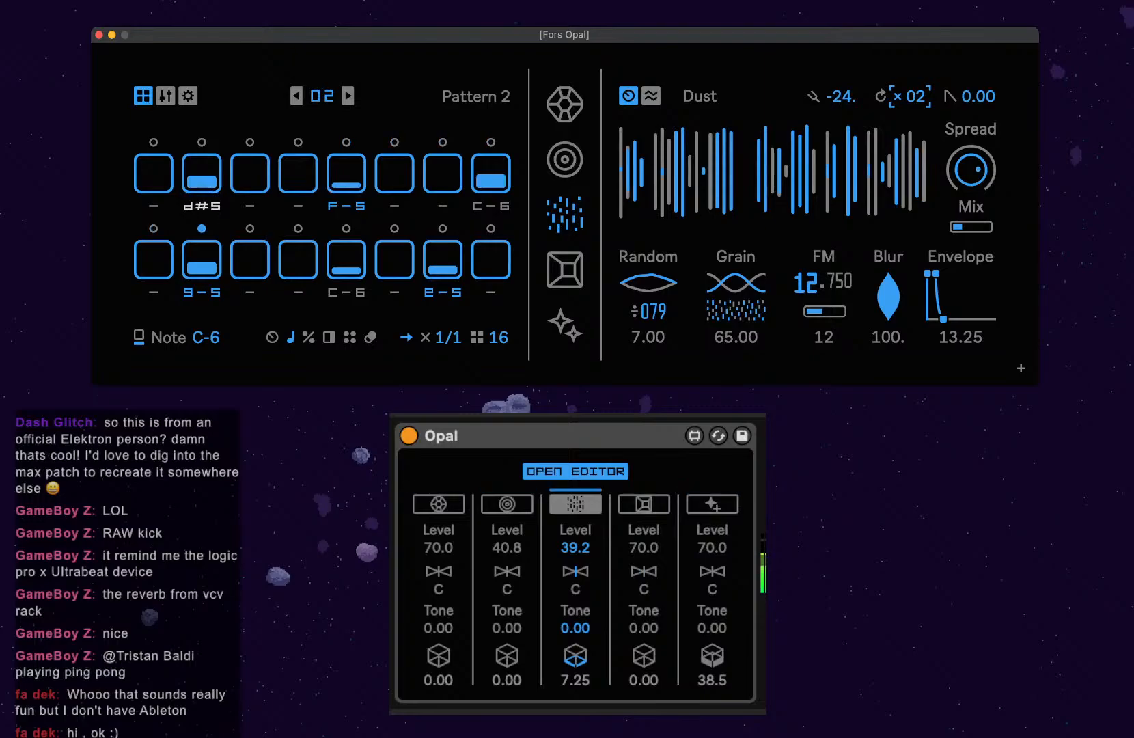
{"action": "left_click_drag", "start_coordinate": [209, 207], "coordinate": [208, 213]}
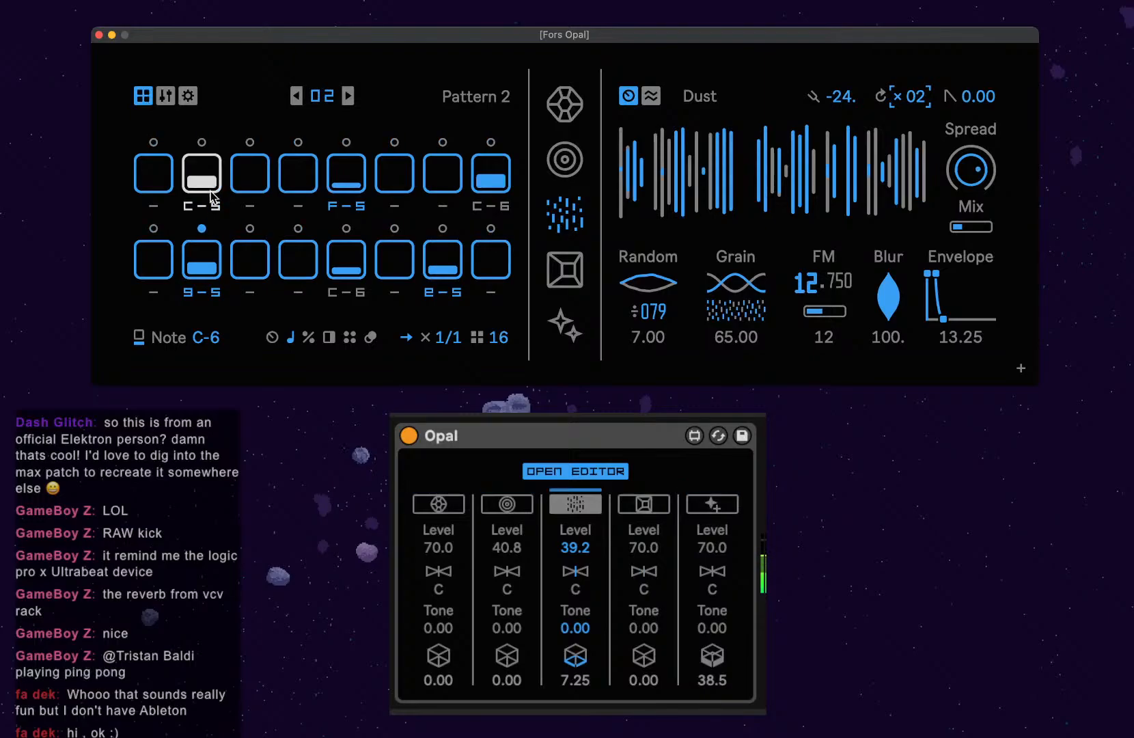
{"action": "left_click_drag", "start_coordinate": [346, 207], "coordinate": [347, 213]}
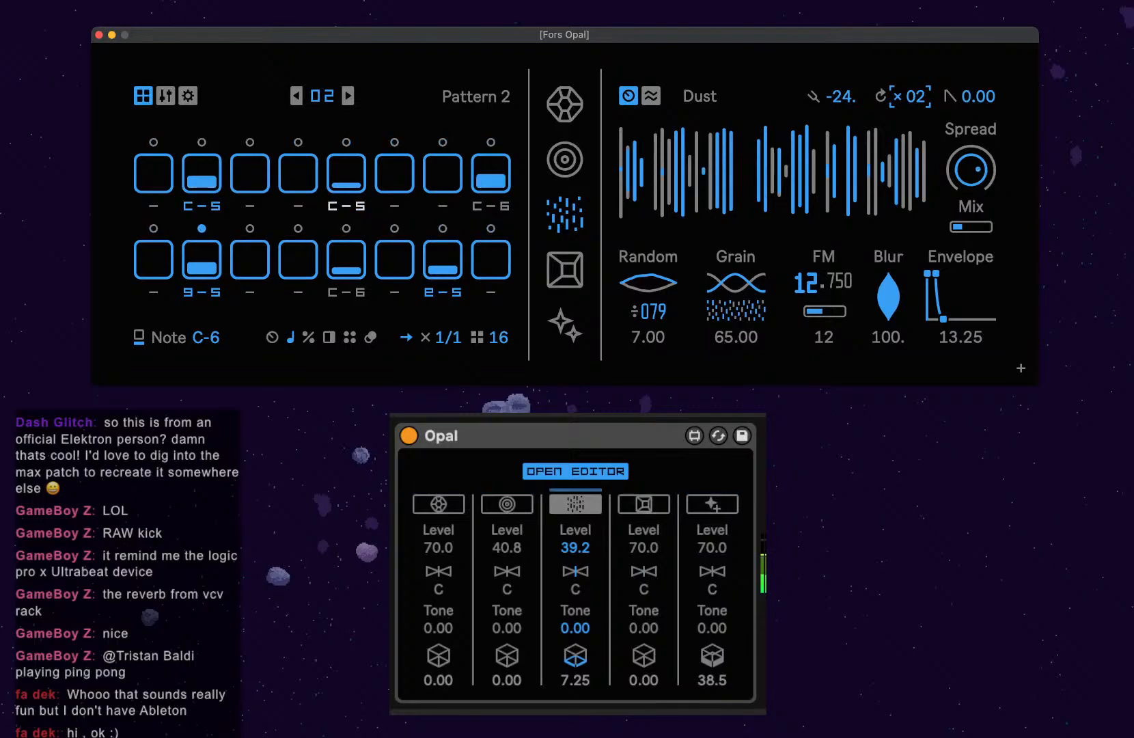
{"action": "left_click_drag", "start_coordinate": [491, 206], "coordinate": [490, 208]}
{"action": "left_click_drag", "start_coordinate": [201, 292], "coordinate": [216, 298]}
{"action": "left_click_drag", "start_coordinate": [347, 297], "coordinate": [346, 309]}
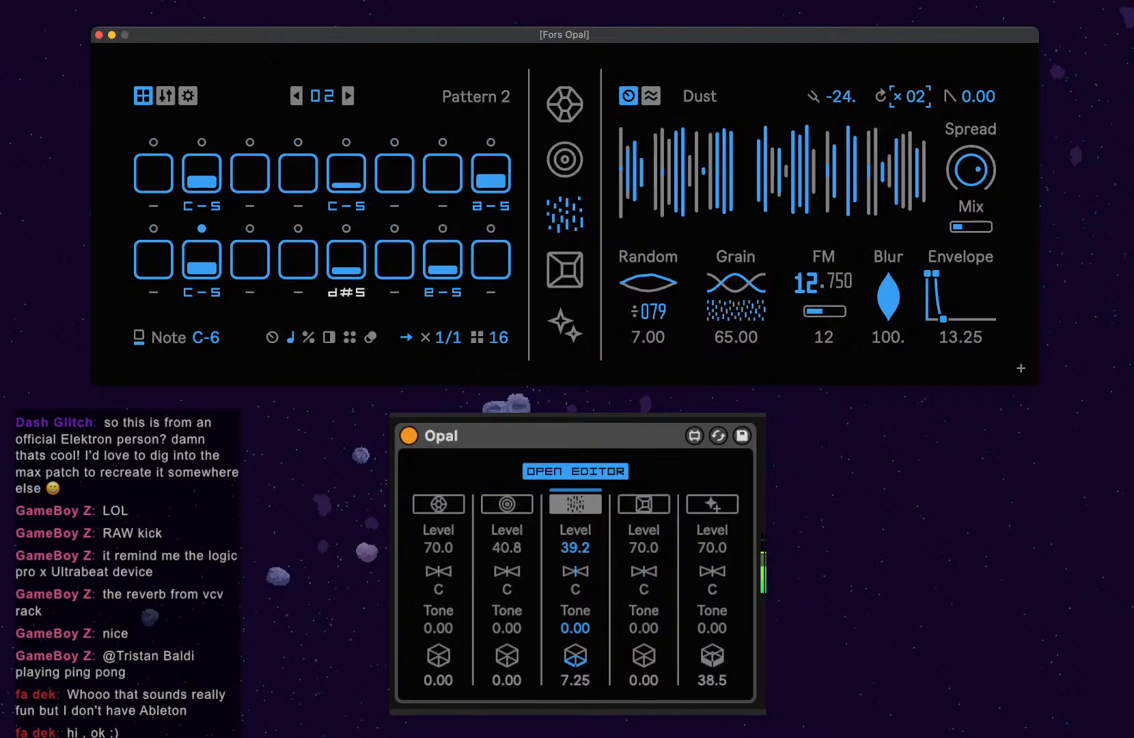
{"action": "left_click_drag", "start_coordinate": [436, 296], "coordinate": [435, 311]}
{"action": "left_click_drag", "start_coordinate": [486, 210], "coordinate": [485, 206]}
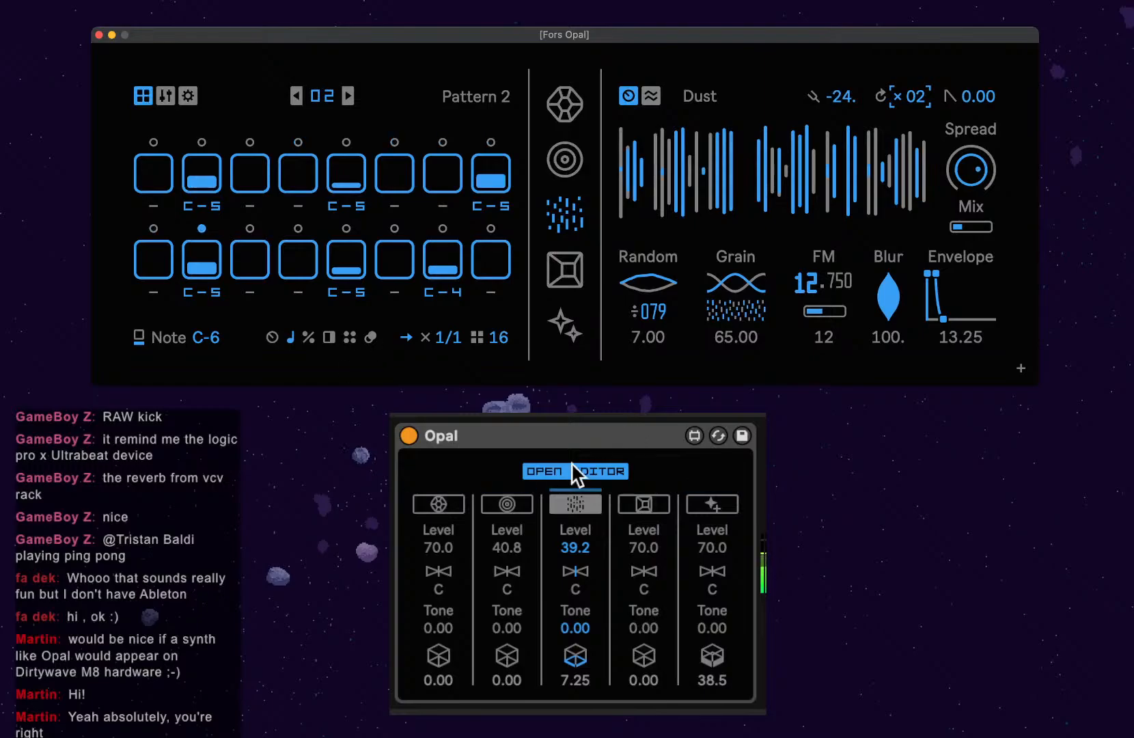
Mute Dust and load the Vibe Intro sample into slot 01 of the granular sampler part.
{"action": "left_click", "coordinate": [564, 269]}
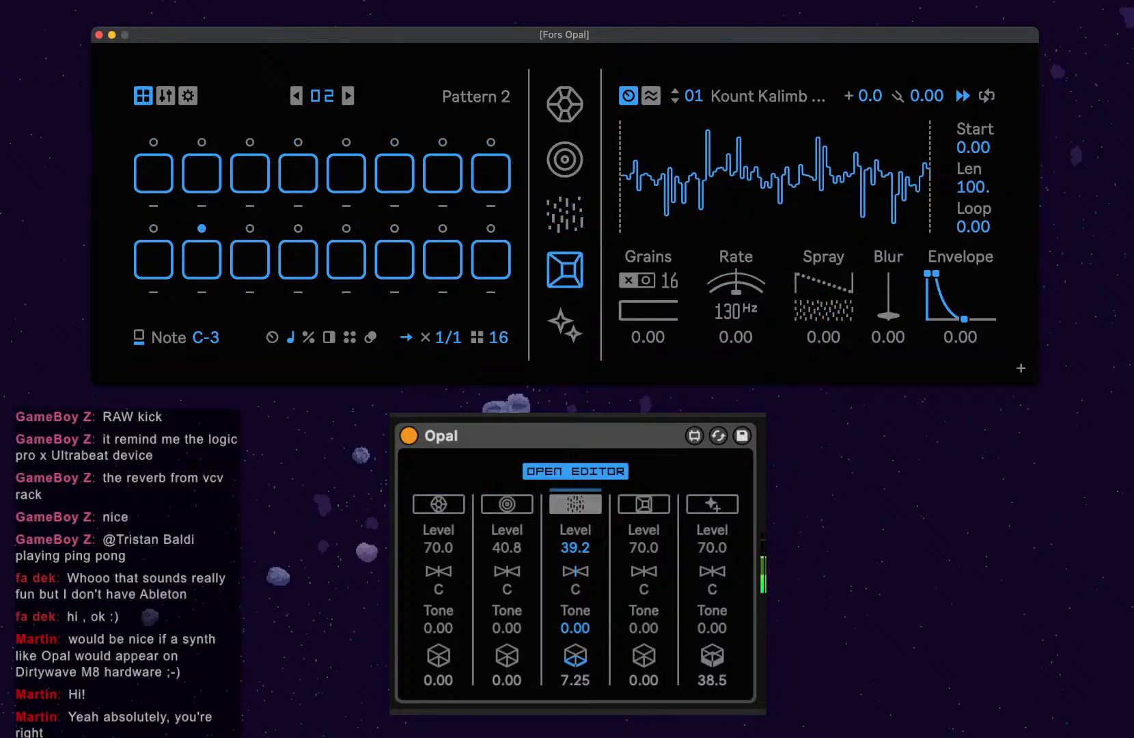
{"action": "left_click", "coordinate": [575, 506]}
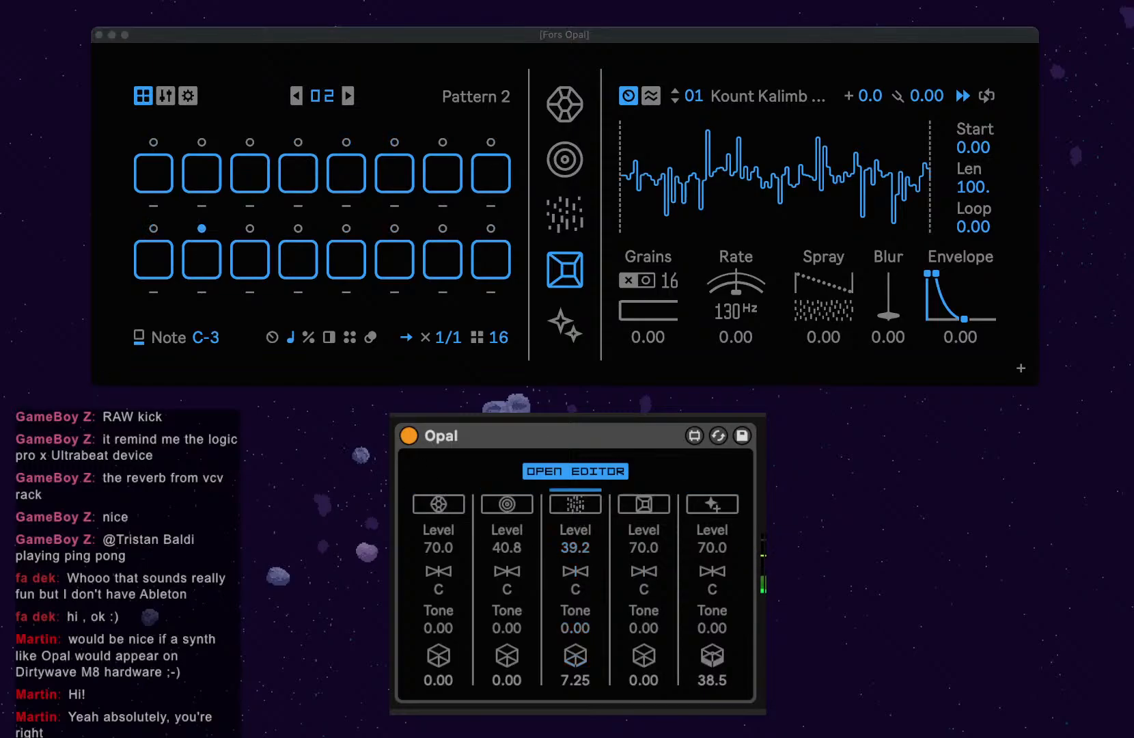
{"action": "left_click", "coordinate": [243, 38]}
{"action": "left_click_drag", "start_coordinate": [697, 200], "coordinate": [697, 200]}
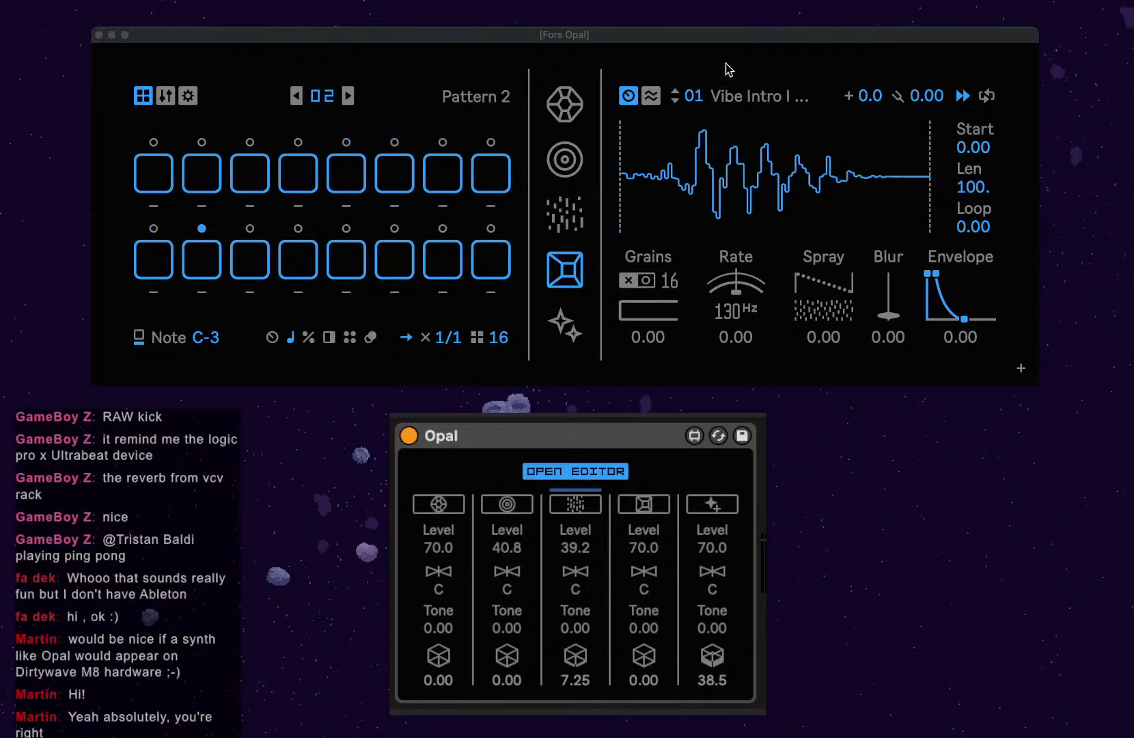
{"action": "left_click", "coordinate": [702, 35]}
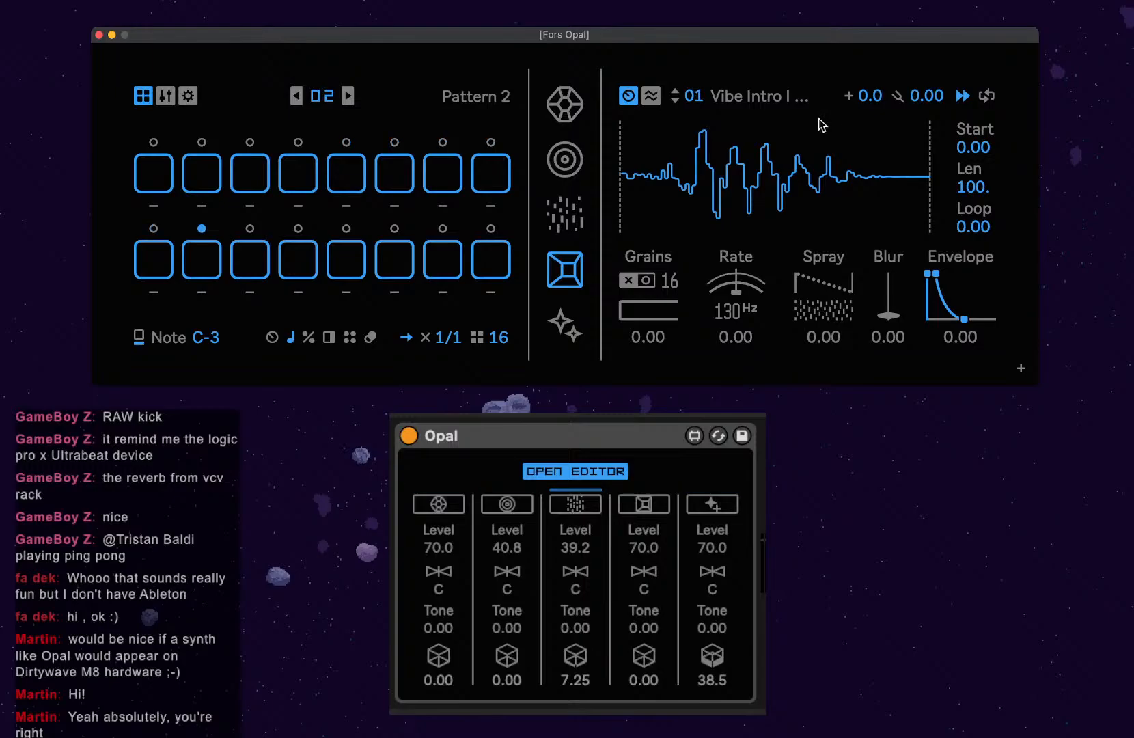
Place a C-3 trig on step 1 of the granular sampler, with the sample start at 25.2, and unmute the part.
{"action": "left_click", "coordinate": [163, 183]}
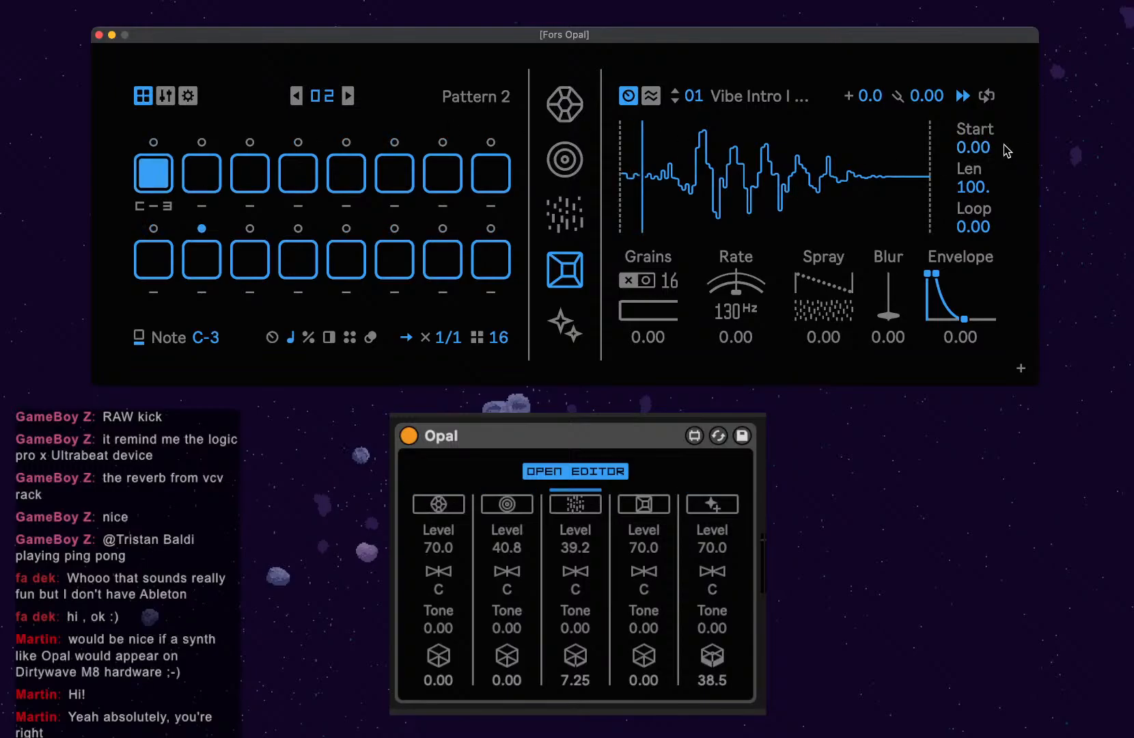
{"action": "left_click_drag", "start_coordinate": [974, 147], "coordinate": [974, 130]}
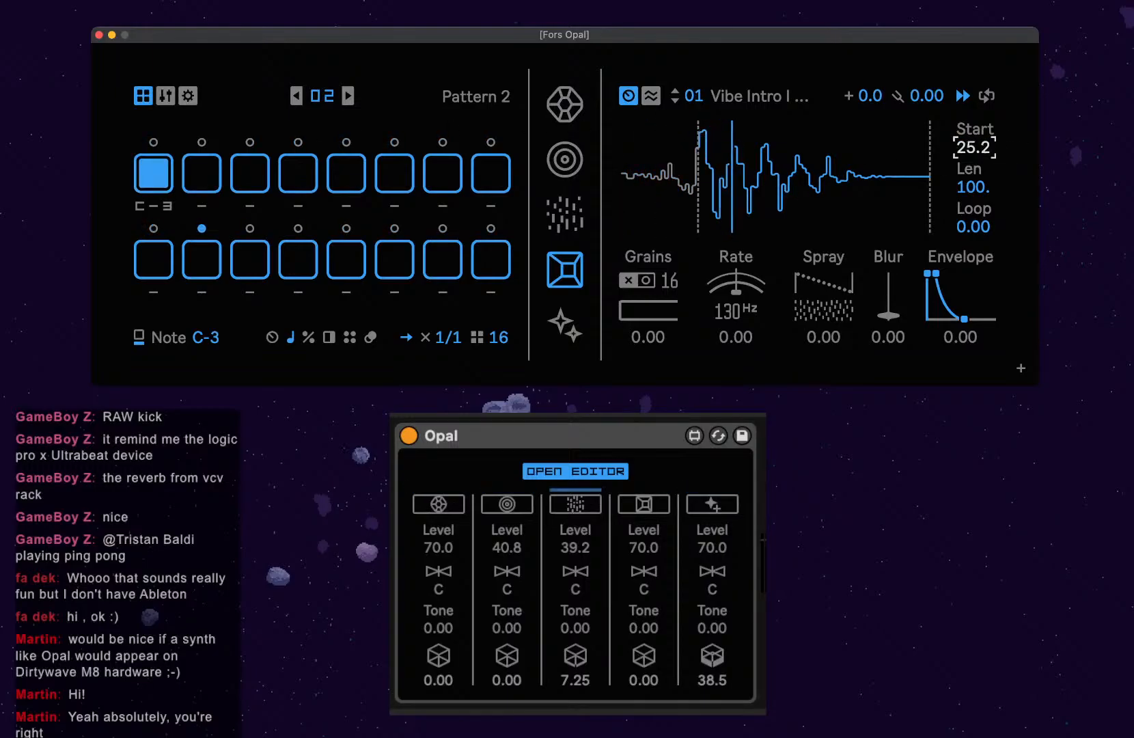
{"action": "left_click", "coordinate": [653, 513]}
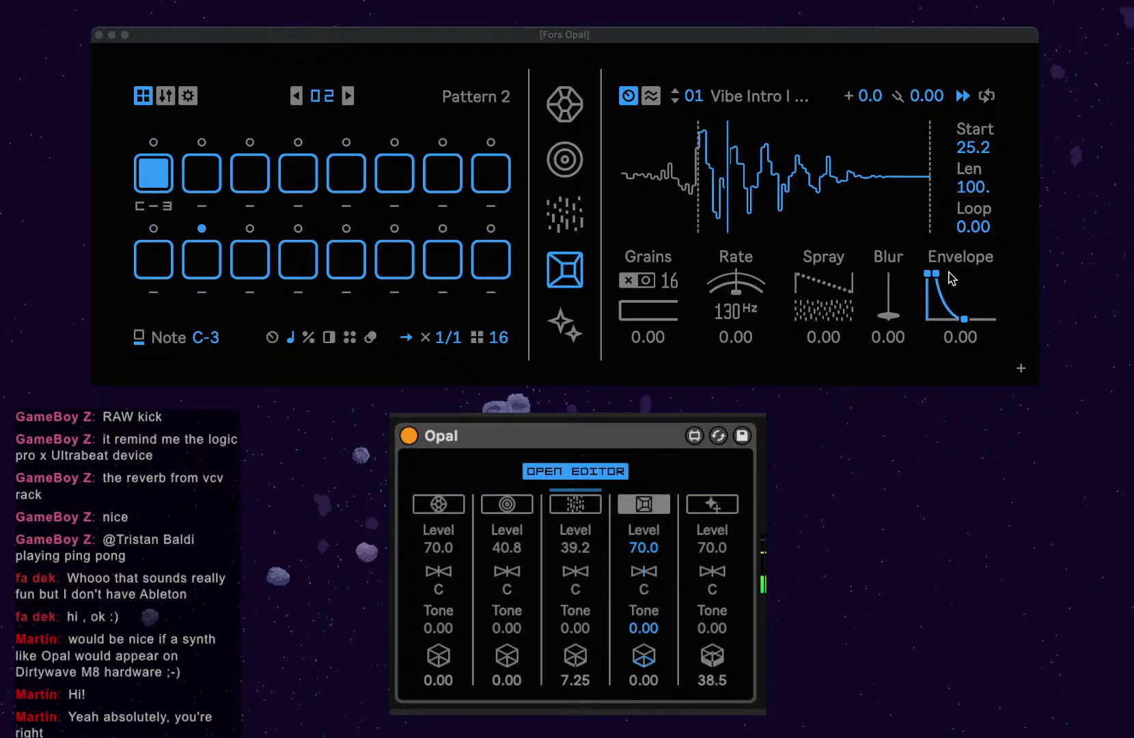
Shape the sampler part with envelope 68.50, tone 26.7, reverse playback and a sample length of 43.3.
{"action": "mouse_move", "coordinate": [941, 280]}
{"action": "left_mouse_down"}
{"action": "mouse_move", "coordinate": [967, 280]}
{"action": "mouse_move", "coordinate": [939, 276]}
{"action": "left_mouse_up"}
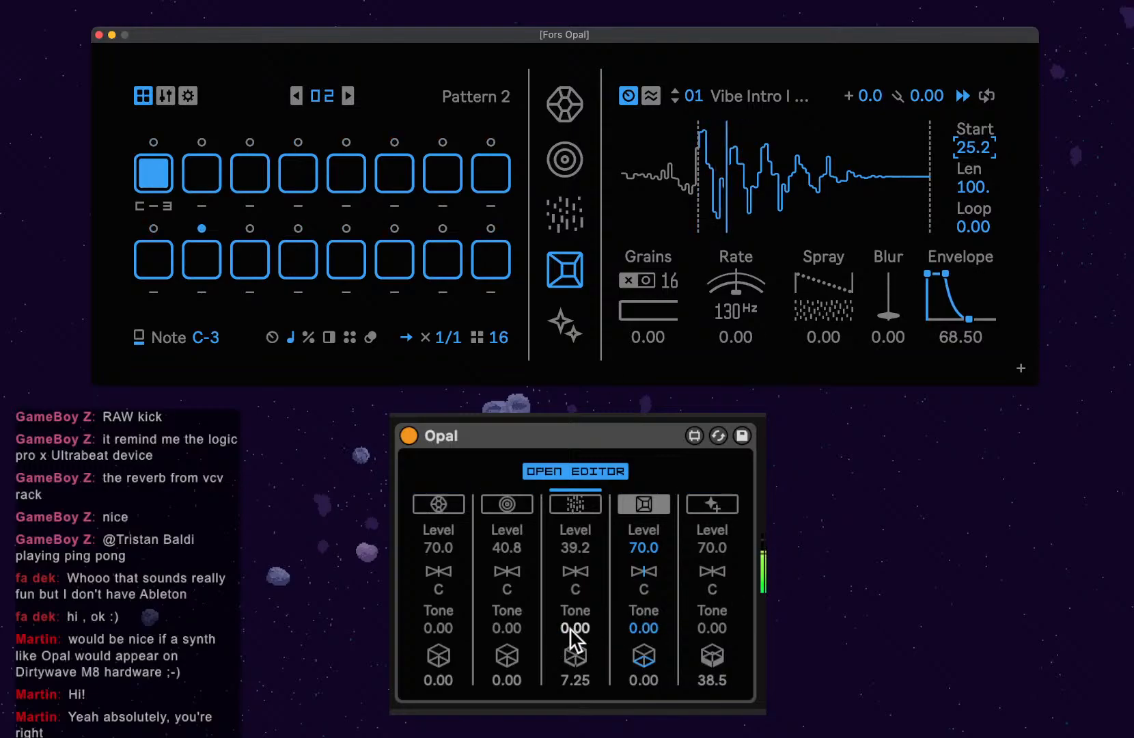
{"action": "left_click_drag", "start_coordinate": [669, 623], "coordinate": [668, 605]}
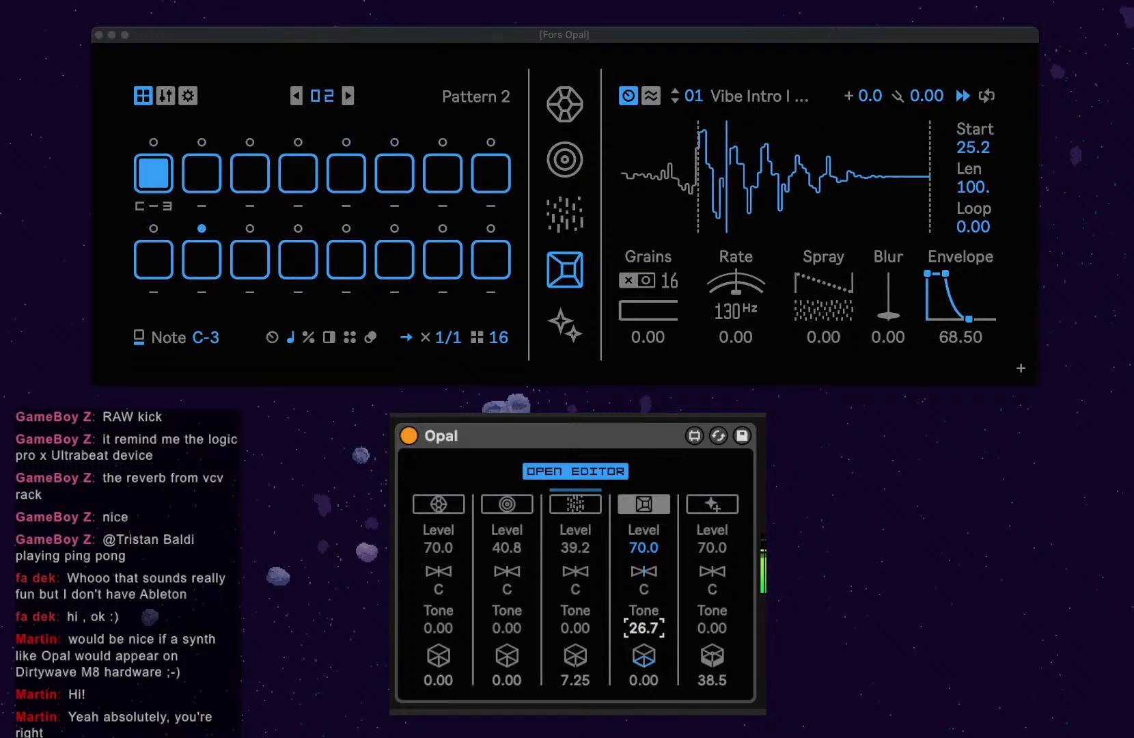
{"action": "left_click", "coordinate": [967, 97]}
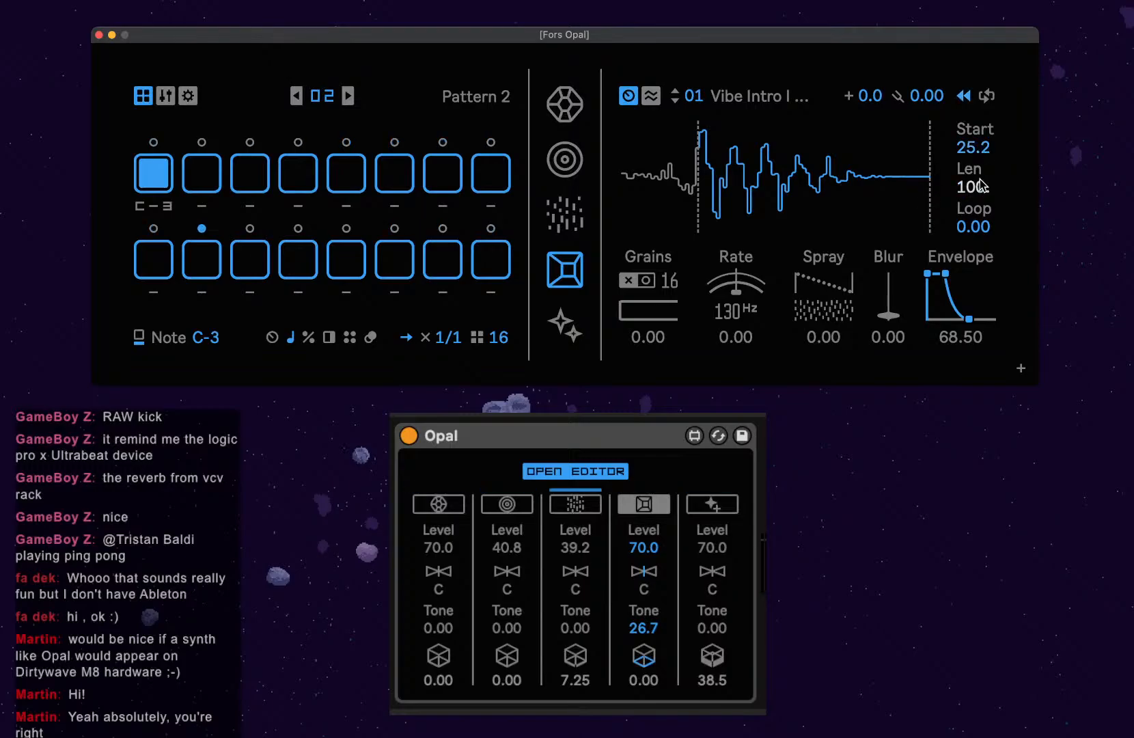
{"action": "left_click_drag", "start_coordinate": [973, 187], "coordinate": [973, 226]}
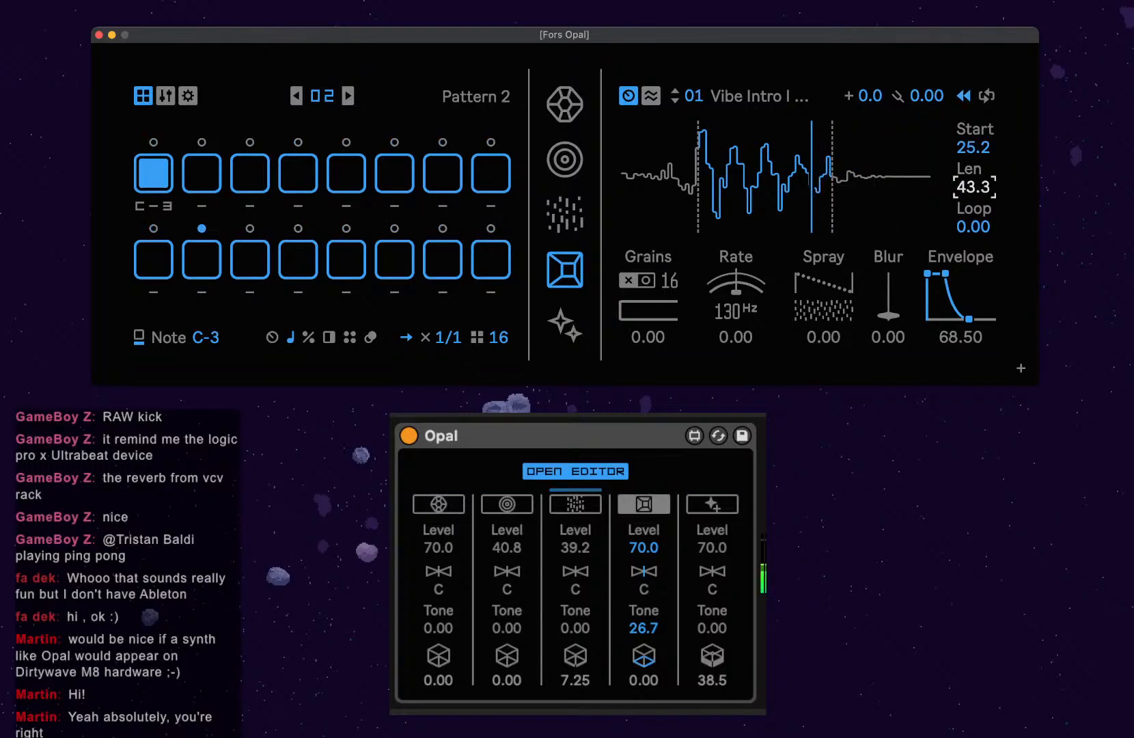
Turn on the sampler's grain mode with a grain shape of 22.75, a 33 Hz rate and a scan of -28.00.
{"action": "left_click", "coordinate": [646, 282]}
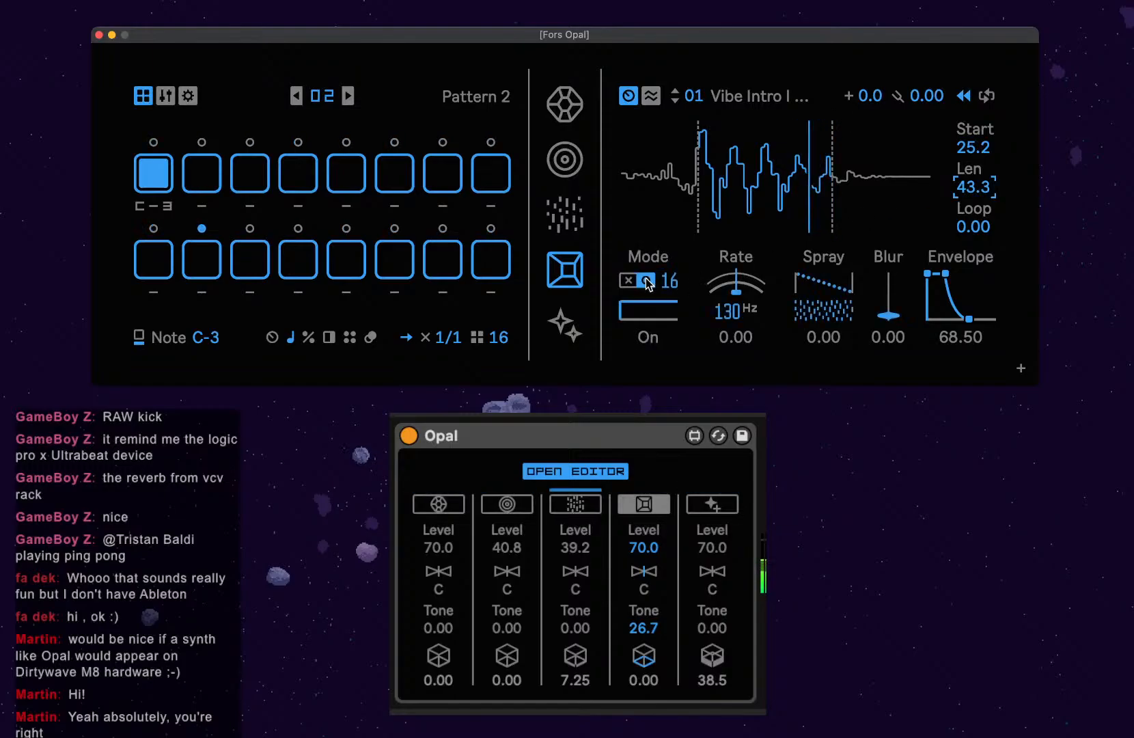
{"action": "mouse_move", "coordinate": [653, 312]}
{"action": "left_mouse_down"}
{"action": "mouse_move", "coordinate": [654, 303]}
{"action": "mouse_move", "coordinate": [654, 317]}
{"action": "left_mouse_up"}
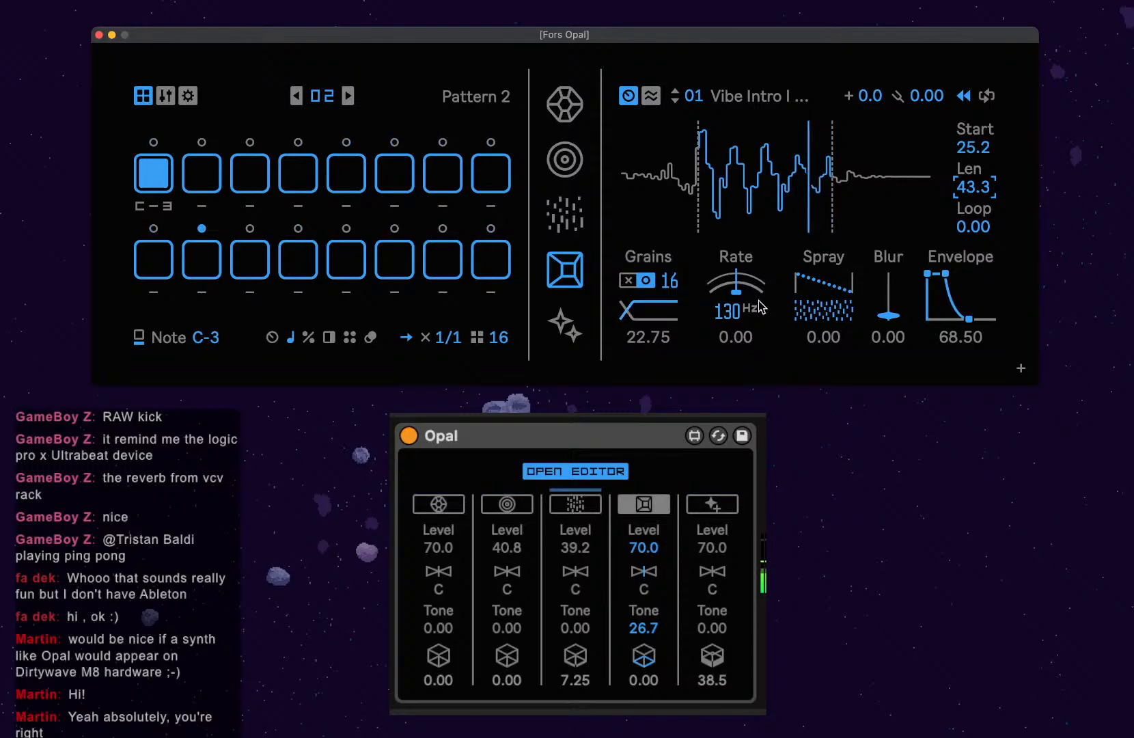
{"action": "left_click_drag", "start_coordinate": [743, 313], "coordinate": [743, 357]}
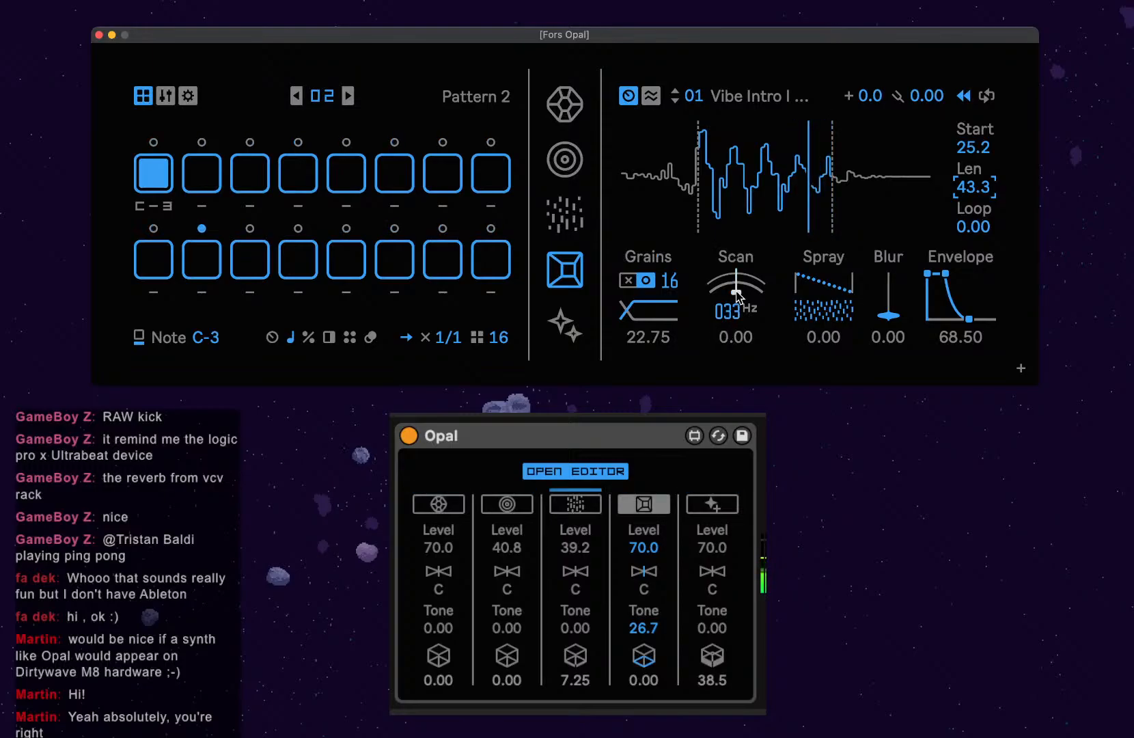
{"action": "mouse_move", "coordinate": [736, 287]}
{"action": "left_mouse_down"}
{"action": "mouse_move", "coordinate": [736, 274]}
{"action": "mouse_move", "coordinate": [736, 306]}
{"action": "left_mouse_up"}
Set the random modulation of the sample start to 22.05.
{"action": "left_click", "coordinate": [651, 96]}
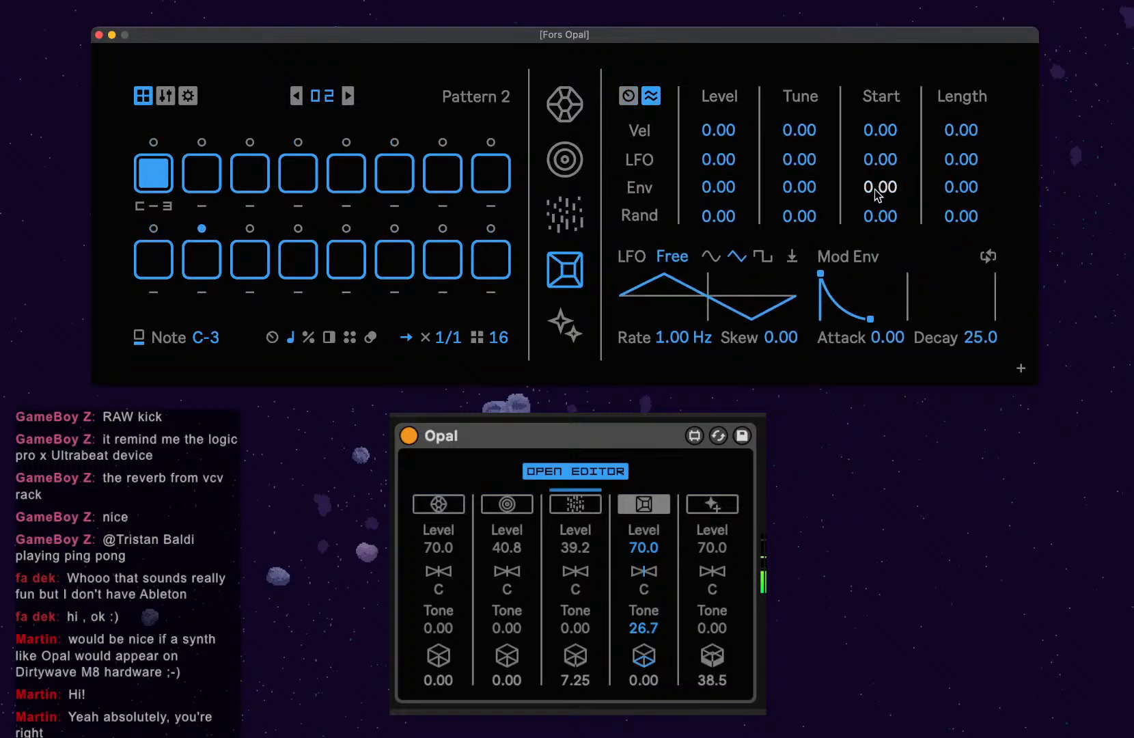
{"action": "left_click_drag", "start_coordinate": [880, 216], "coordinate": [880, 205]}
{"action": "left_click", "coordinate": [630, 96]}
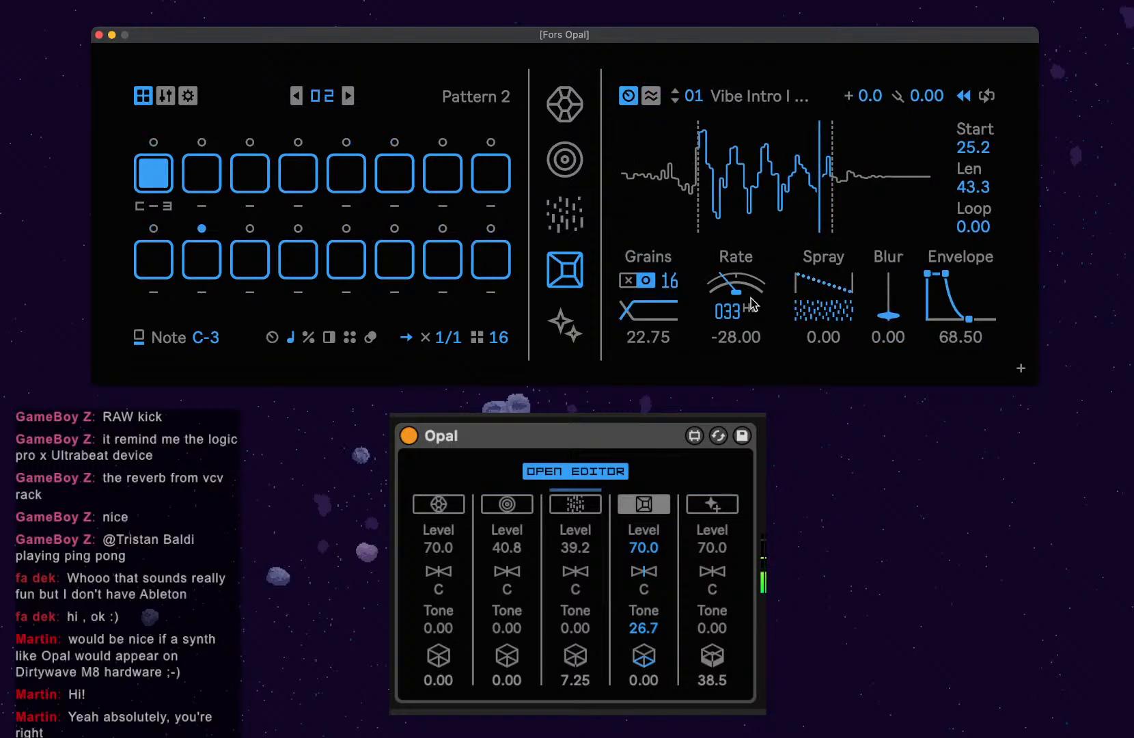
Set the sampler's spray to 63.25, envelope to 96.50, tuning to -12 and grain count to 24 with a grain shape of 0.00.
{"action": "left_click_drag", "start_coordinate": [830, 284], "coordinate": [830, 225]}
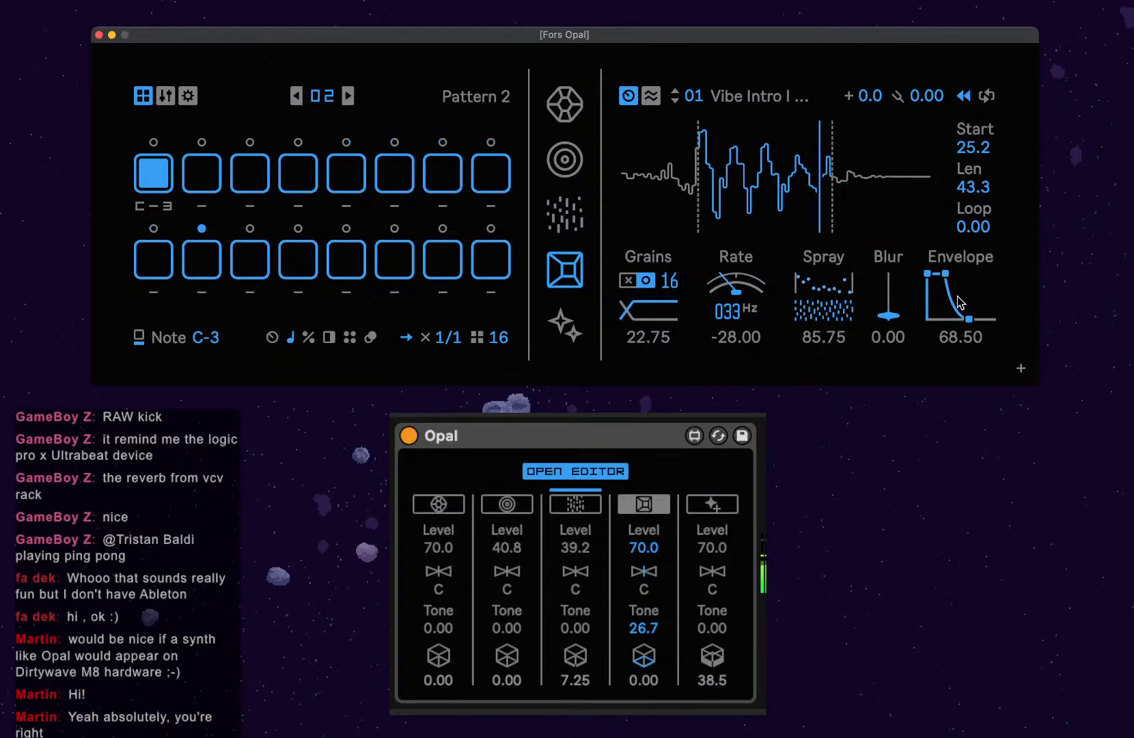
{"action": "left_click_drag", "start_coordinate": [969, 318], "coordinate": [991, 318]}
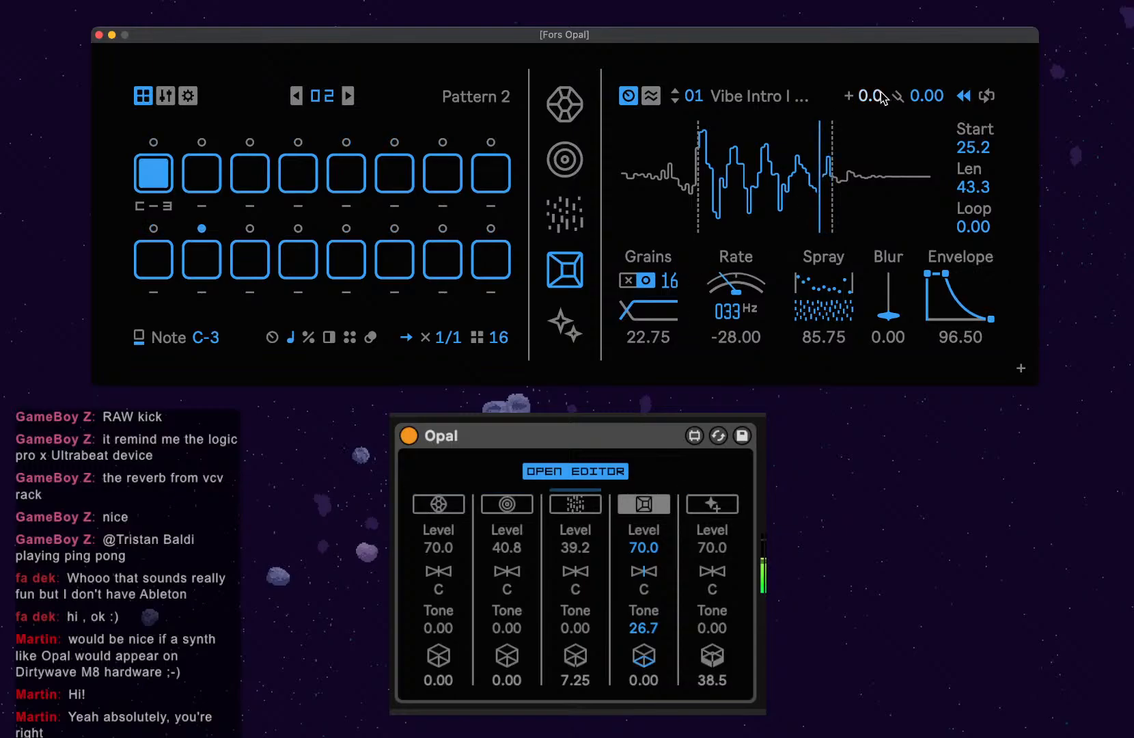
{"action": "left_click_drag", "start_coordinate": [926, 96], "coordinate": [927, 112]}
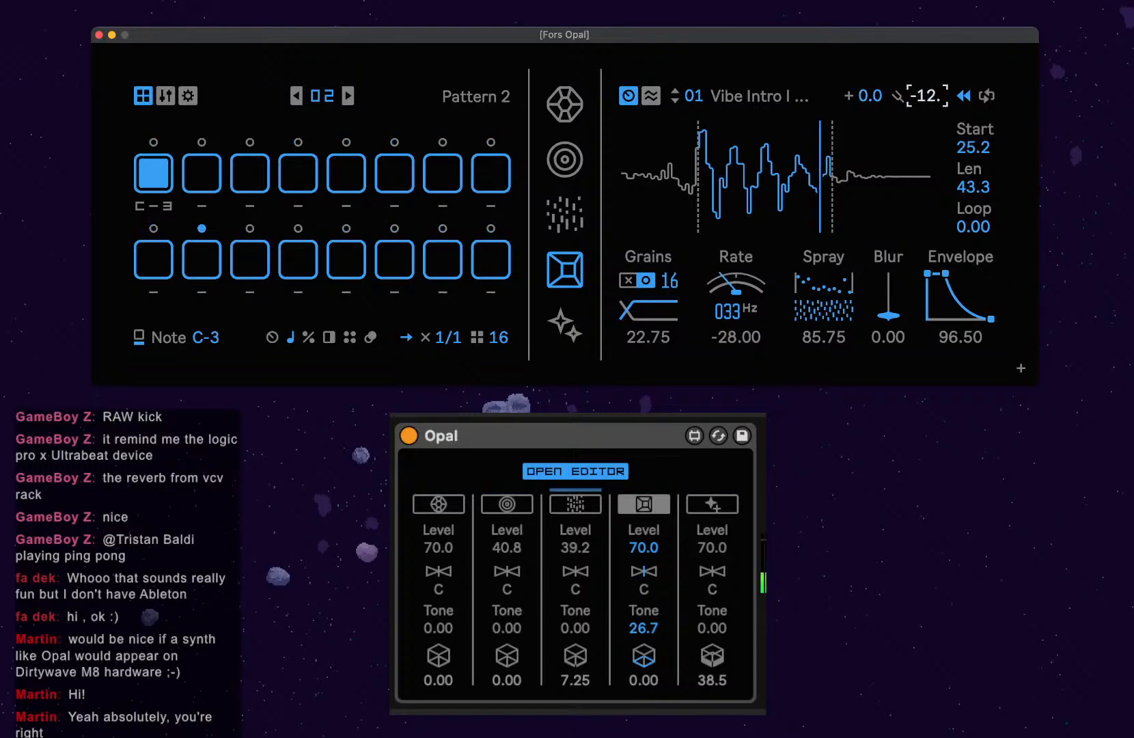
{"action": "mouse_move", "coordinate": [823, 285]}
{"action": "left_mouse_down"}
{"action": "mouse_move", "coordinate": [823, 273]}
{"action": "mouse_move", "coordinate": [823, 299]}
{"action": "left_mouse_up"}
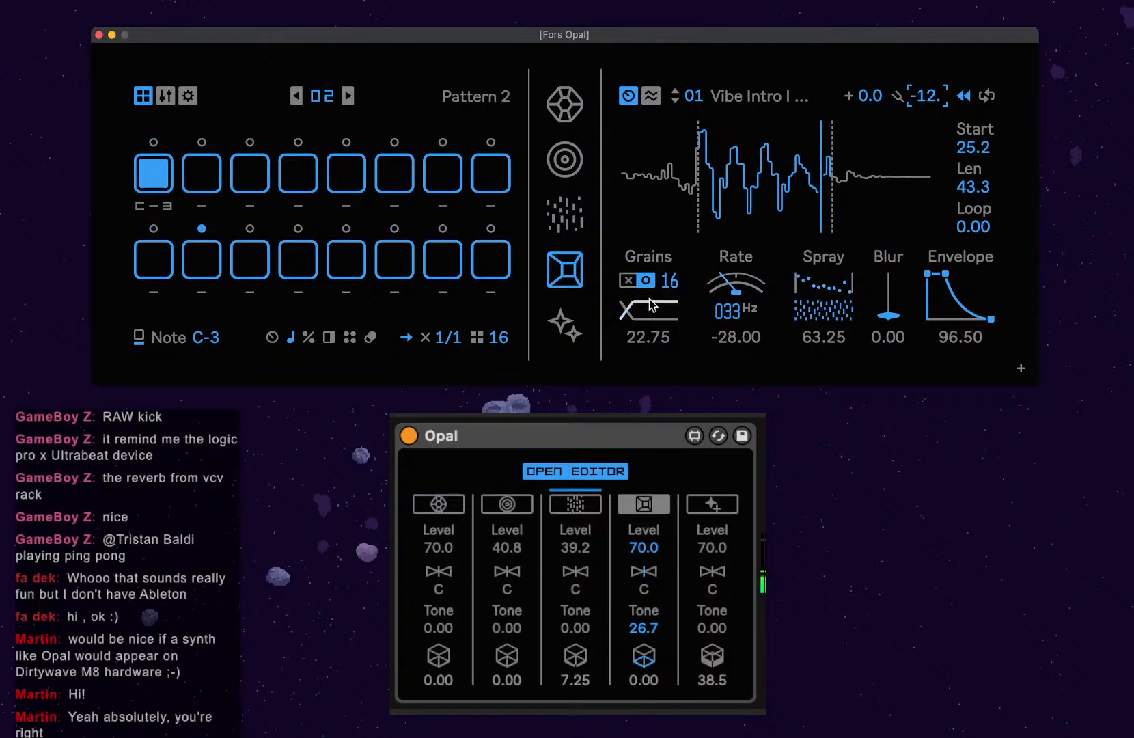
{"action": "mouse_move", "coordinate": [666, 291]}
{"action": "left_mouse_down"}
{"action": "mouse_move", "coordinate": [666, 281]}
{"action": "mouse_move", "coordinate": [642, 335]}
{"action": "left_mouse_up"}
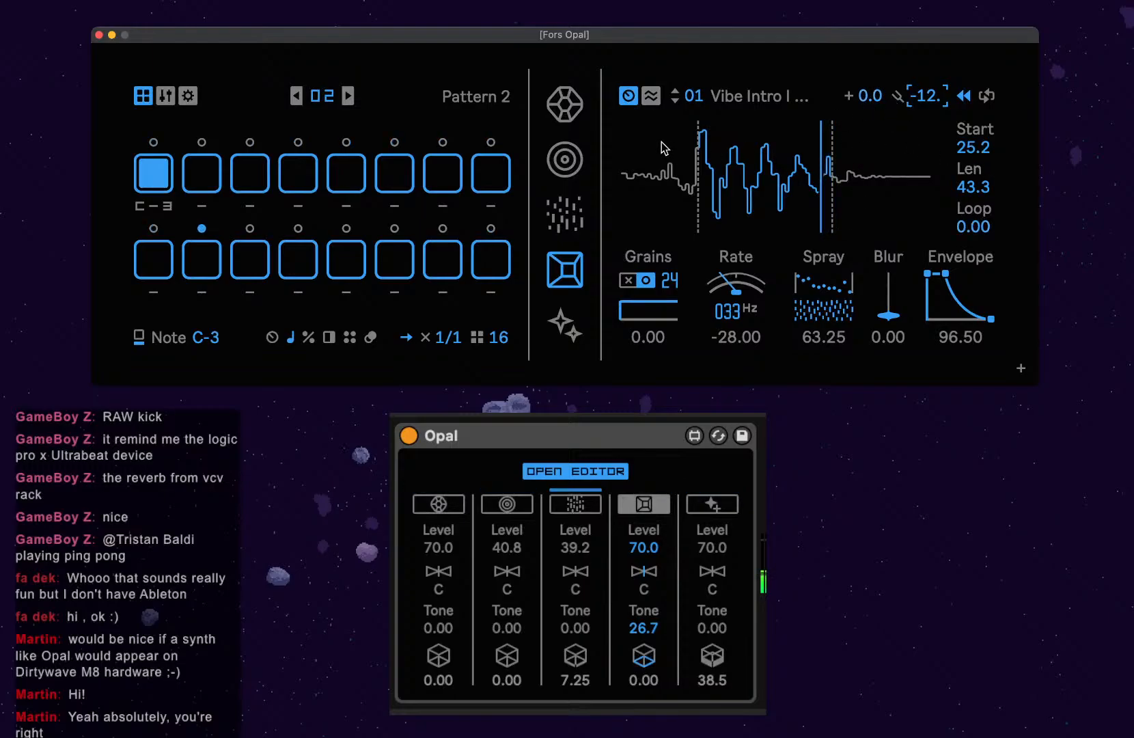
Unmute the effects part and set the reverb sends to 77.0 for the sampler and 24.5 for the effects part.
{"action": "mouse_move", "coordinate": [713, 656]}
{"action": "left_mouse_down"}
{"action": "mouse_move", "coordinate": [713, 635]}
{"action": "mouse_move", "coordinate": [713, 654]}
{"action": "left_mouse_up"}
{"action": "left_click_drag", "start_coordinate": [645, 657], "coordinate": [646, 629]}
{"action": "left_click", "coordinate": [728, 504]}
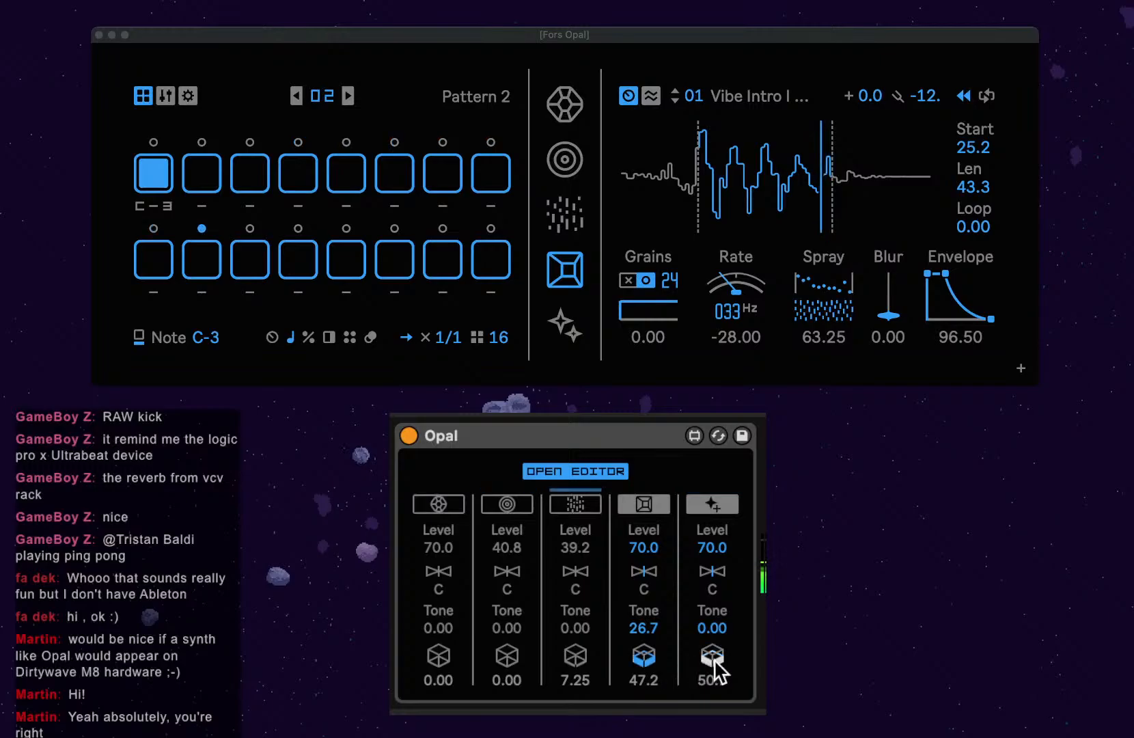
{"action": "left_click_drag", "start_coordinate": [715, 658], "coordinate": [715, 684]}
{"action": "left_click_drag", "start_coordinate": [645, 657], "coordinate": [646, 621]}
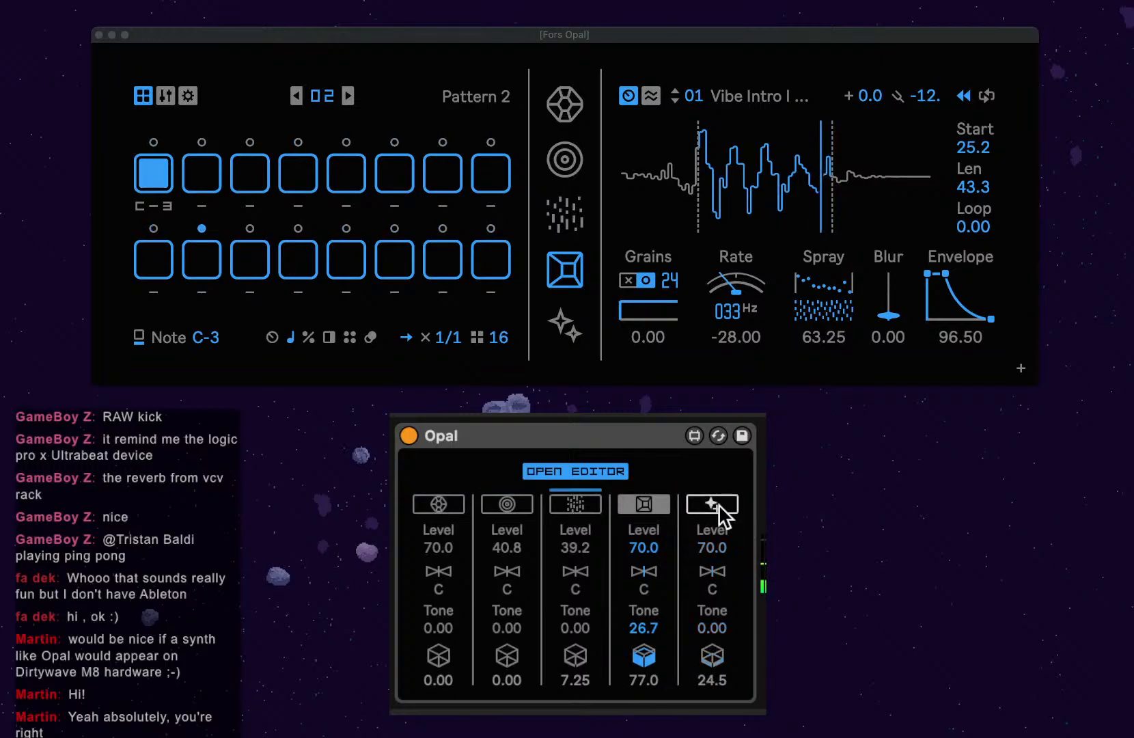
Clear the effects part's trigs on steps 1, 2, 5 and 6.
{"action": "left_click", "coordinate": [565, 324]}
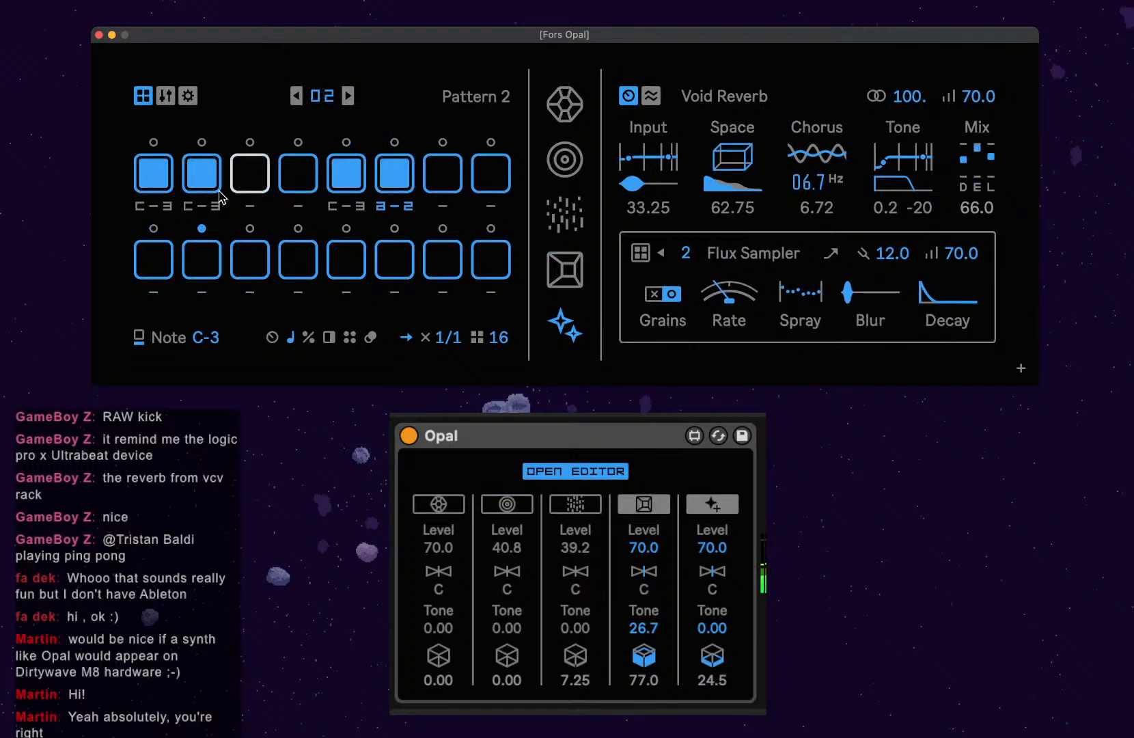
{"action": "left_click", "coordinate": [192, 178]}
{"action": "left_click", "coordinate": [155, 174]}
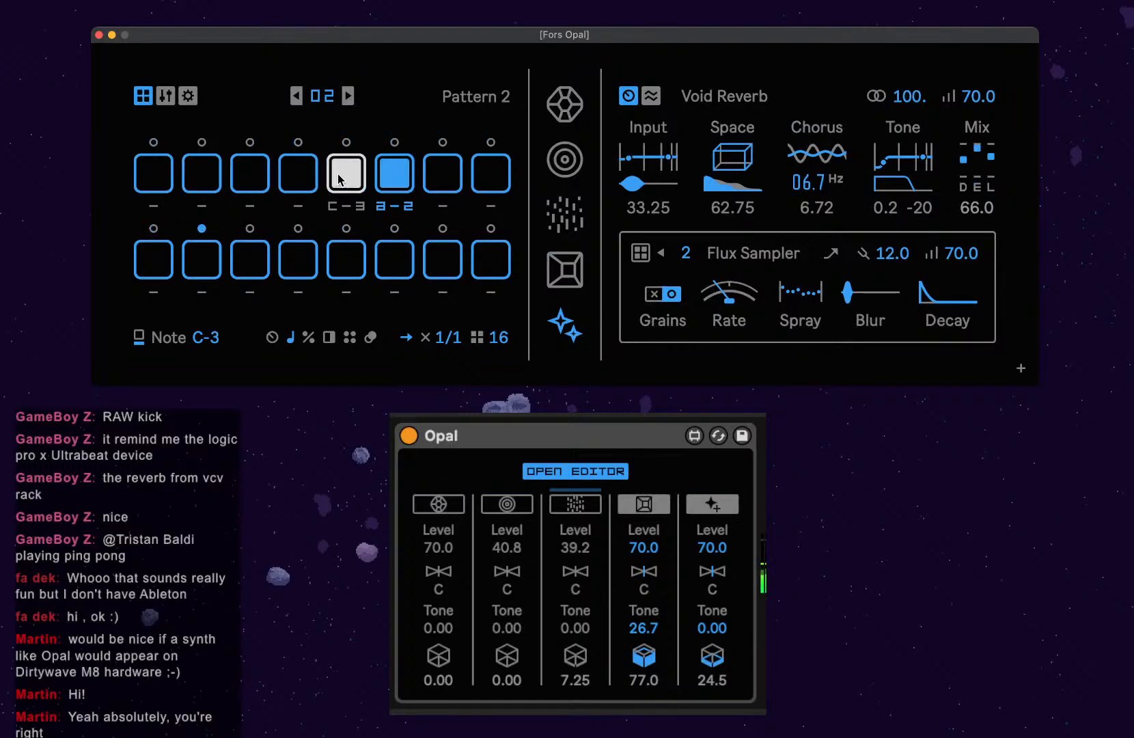
{"action": "left_click", "coordinate": [342, 174]}
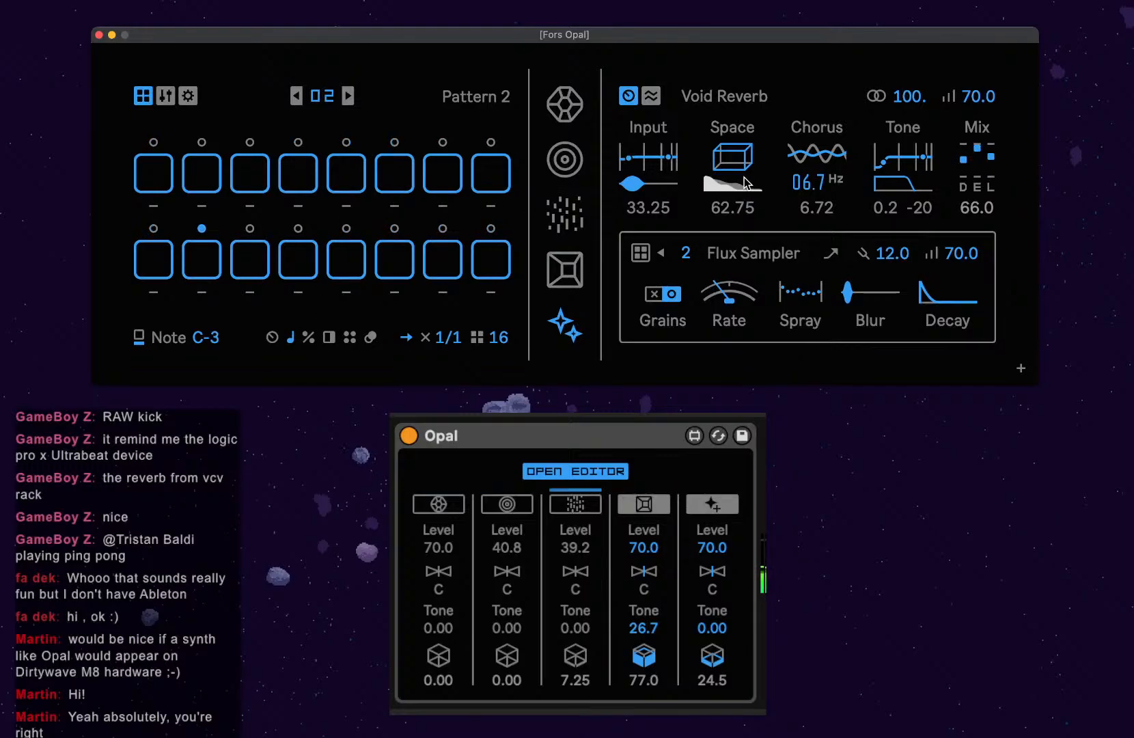
Set the granular sampler's blur to 84.0 and its playback direction to forward.
{"action": "left_click", "coordinate": [566, 257]}
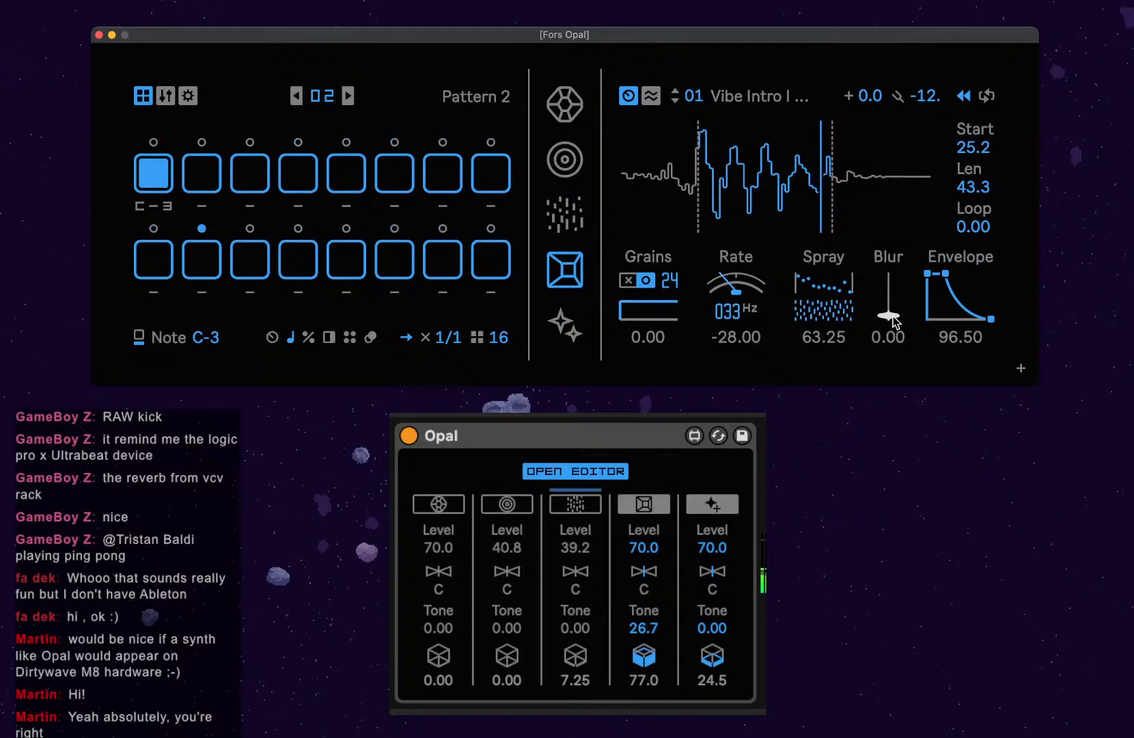
{"action": "left_click_drag", "start_coordinate": [889, 318], "coordinate": [890, 267]}
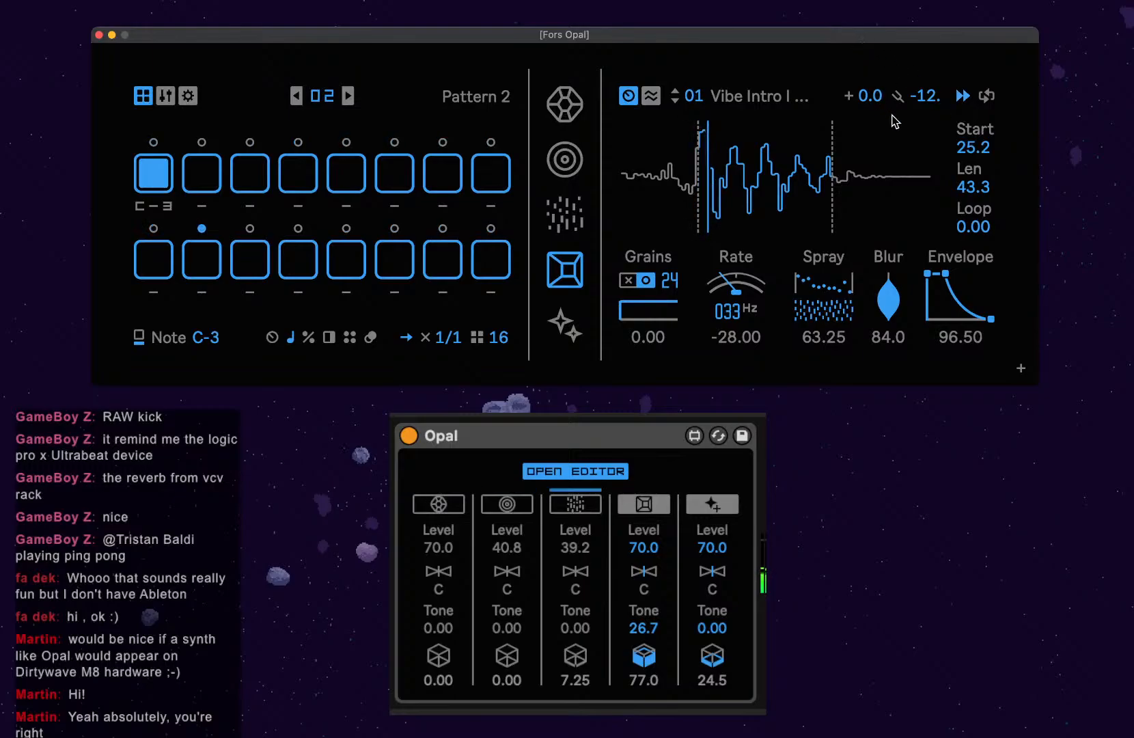
Set the random modulation of the sample length to 26.77, and try random level modulation before resetting it to 0.00.
{"action": "left_click", "coordinate": [651, 96]}
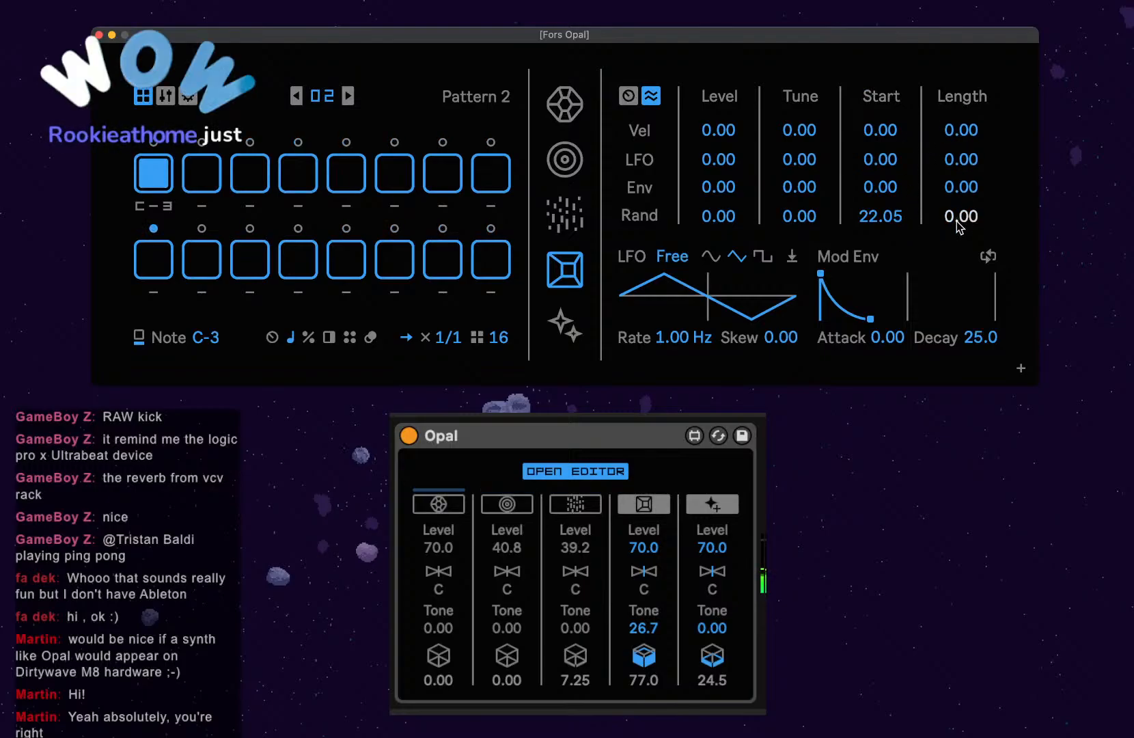
{"action": "left_click_drag", "start_coordinate": [956, 222], "coordinate": [957, 194]}
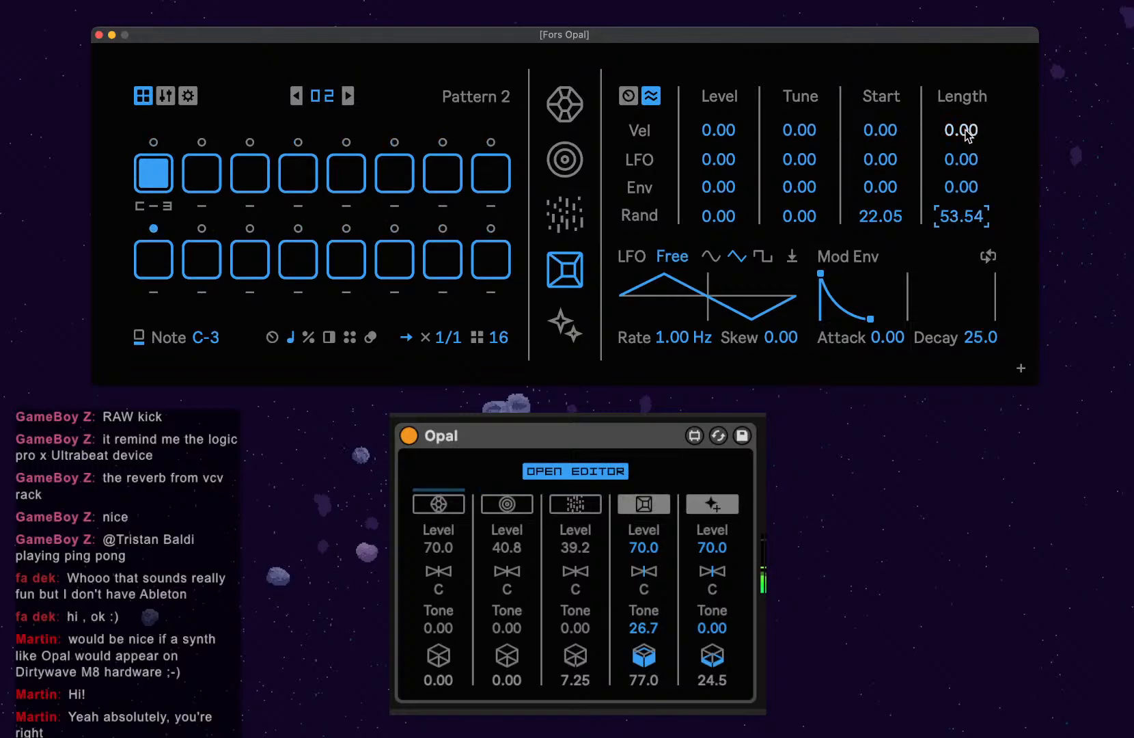
{"action": "left_click_drag", "start_coordinate": [961, 216], "coordinate": [961, 220]}
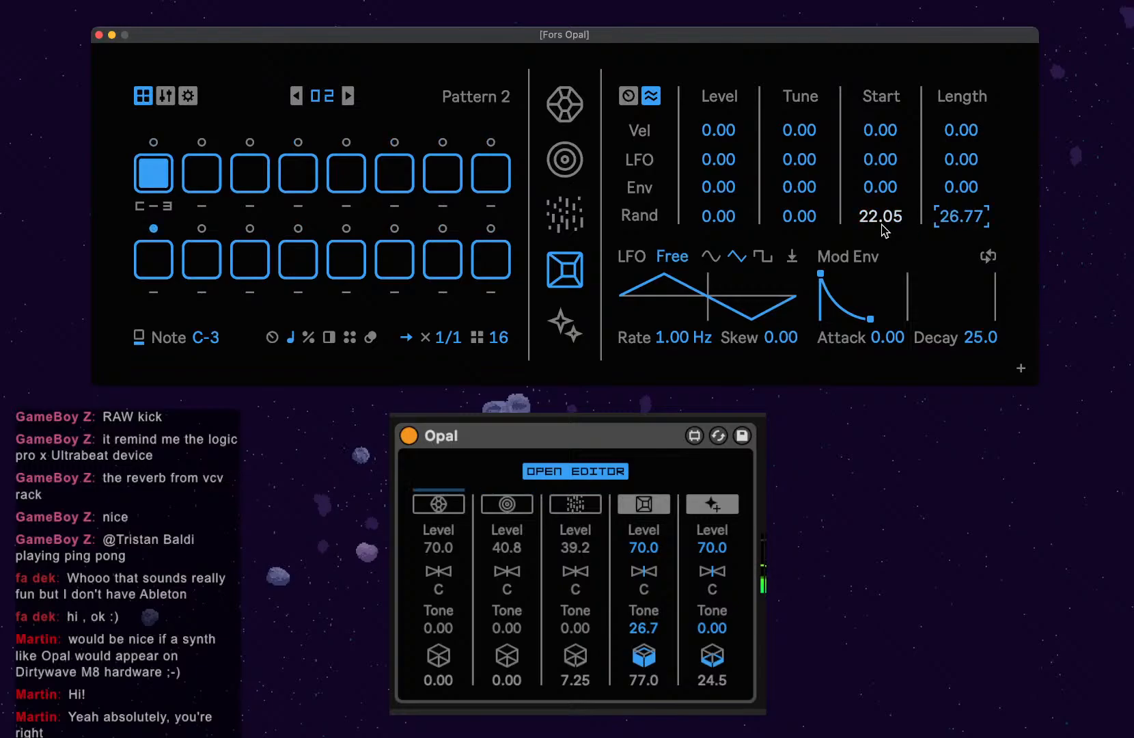
{"action": "left_click_drag", "start_coordinate": [721, 220], "coordinate": [747, 219]}
{"action": "double_click", "coordinate": [745, 215]}
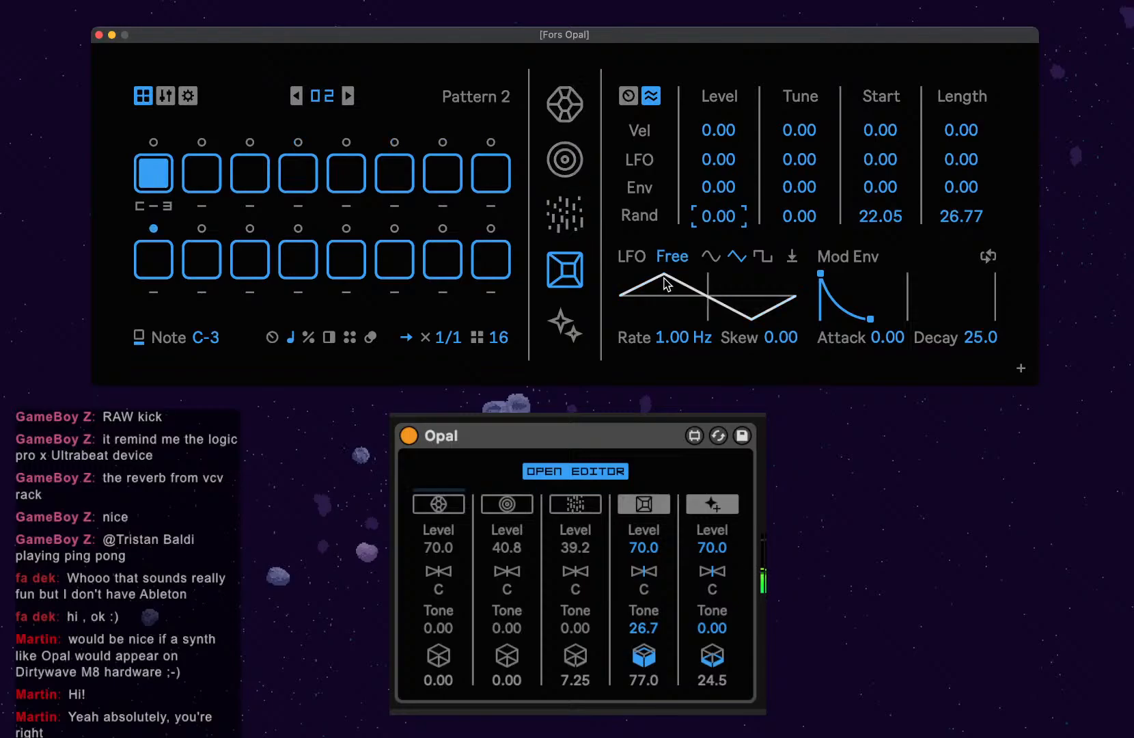
Raise the sampler's blur to 100, move the sample start to 29.9 and use back-and-forth playback.
{"action": "left_click", "coordinate": [629, 95]}
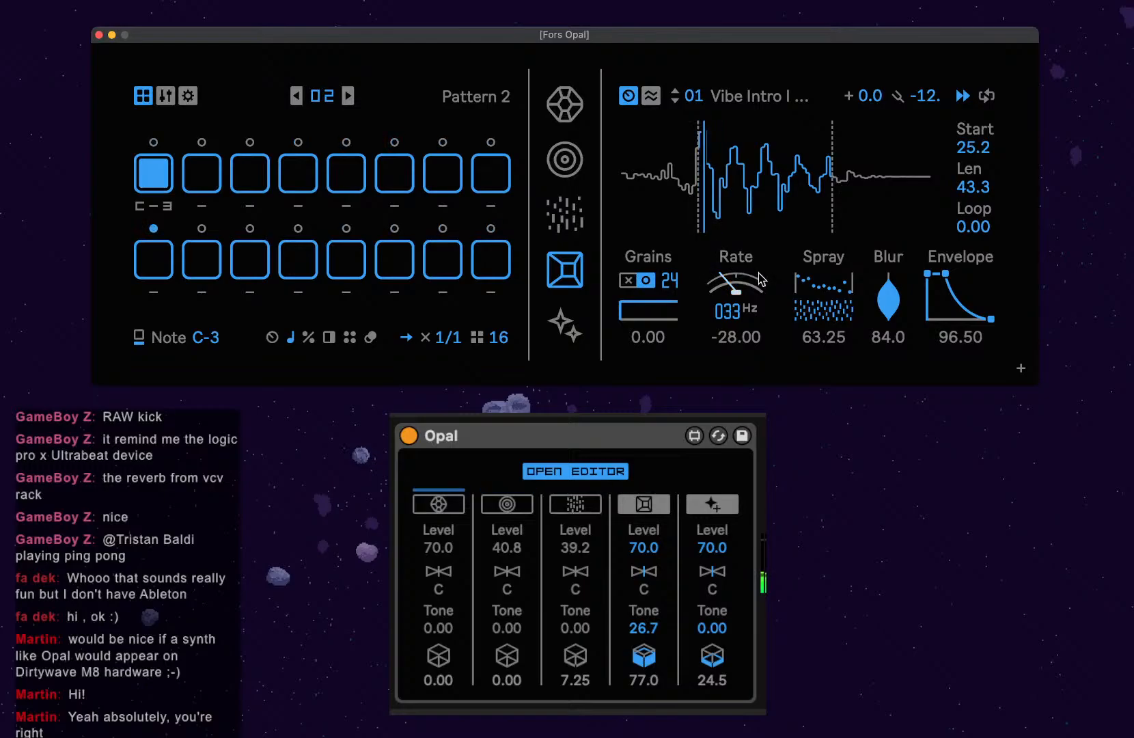
{"action": "mouse_move", "coordinate": [889, 305]}
{"action": "left_mouse_down"}
{"action": "mouse_move", "coordinate": [889, 335]}
{"action": "mouse_move", "coordinate": [889, 294]}
{"action": "mouse_move", "coordinate": [818, 240]}
{"action": "left_mouse_up"}
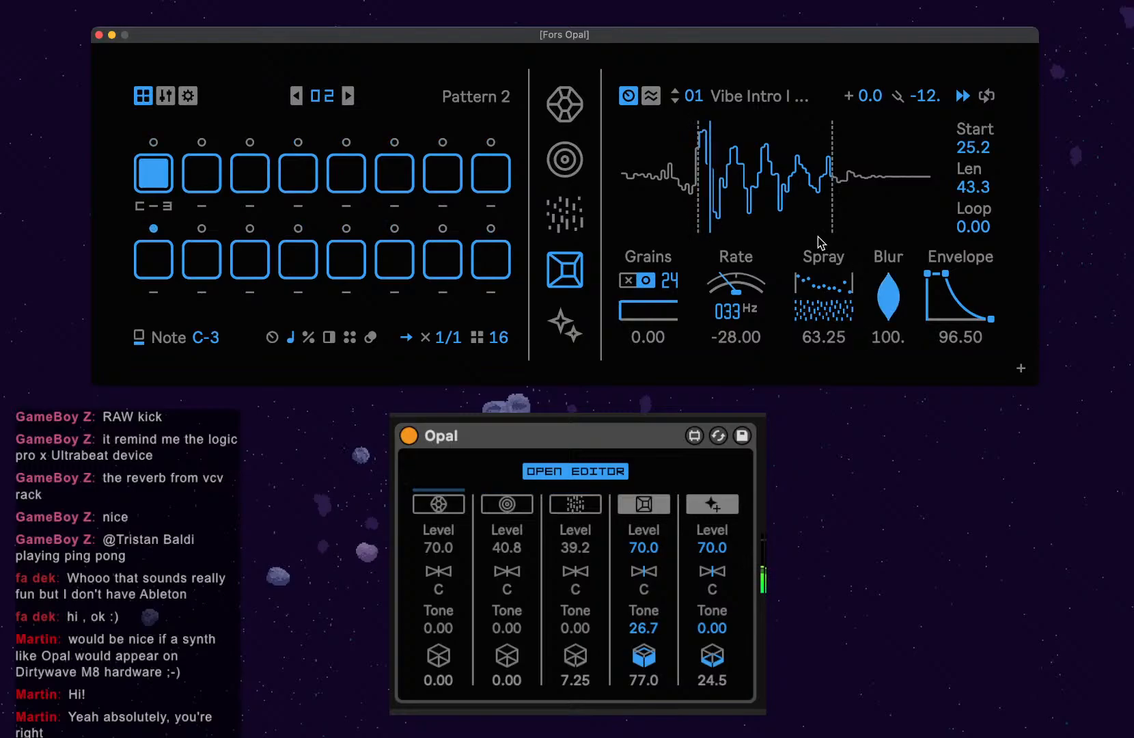
{"action": "mouse_move", "coordinate": [973, 147]}
{"action": "left_mouse_down"}
{"action": "mouse_move", "coordinate": [973, 179]}
{"action": "mouse_move", "coordinate": [973, 133]}
{"action": "left_mouse_up"}
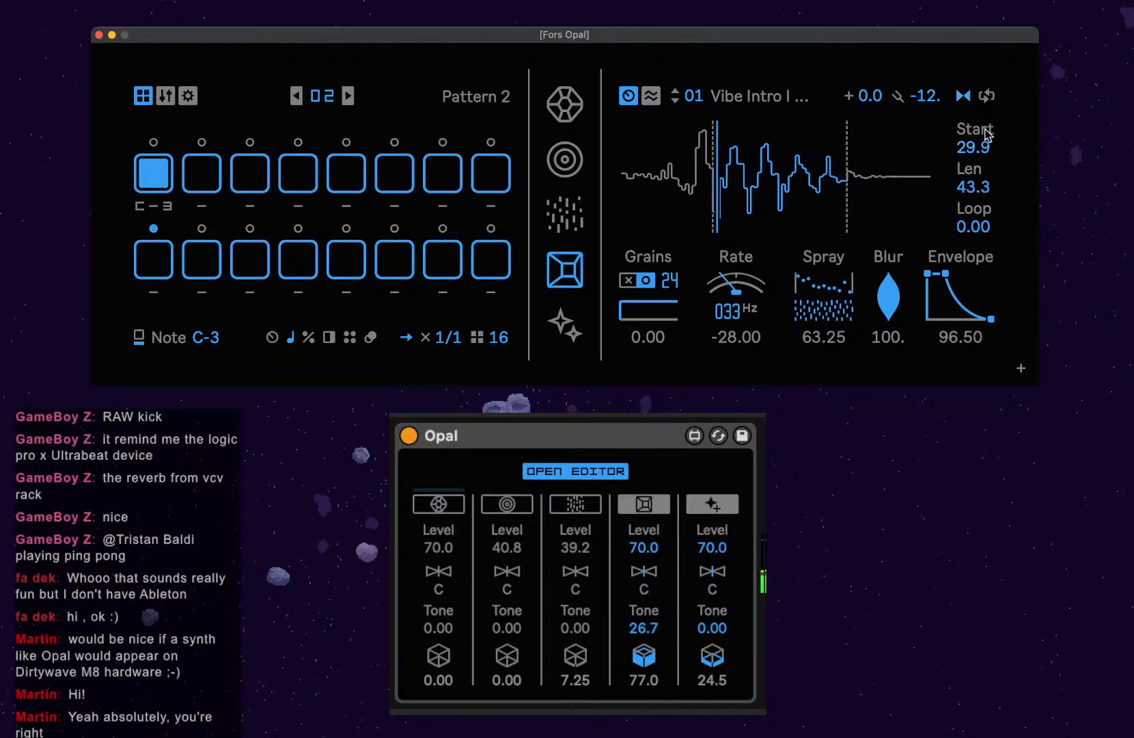
Shorten the sample length to 17.3 and set the loop point to 12.6, trying looped playback before switching it off.
{"action": "left_click_drag", "start_coordinate": [973, 187], "coordinate": [985, 228]}
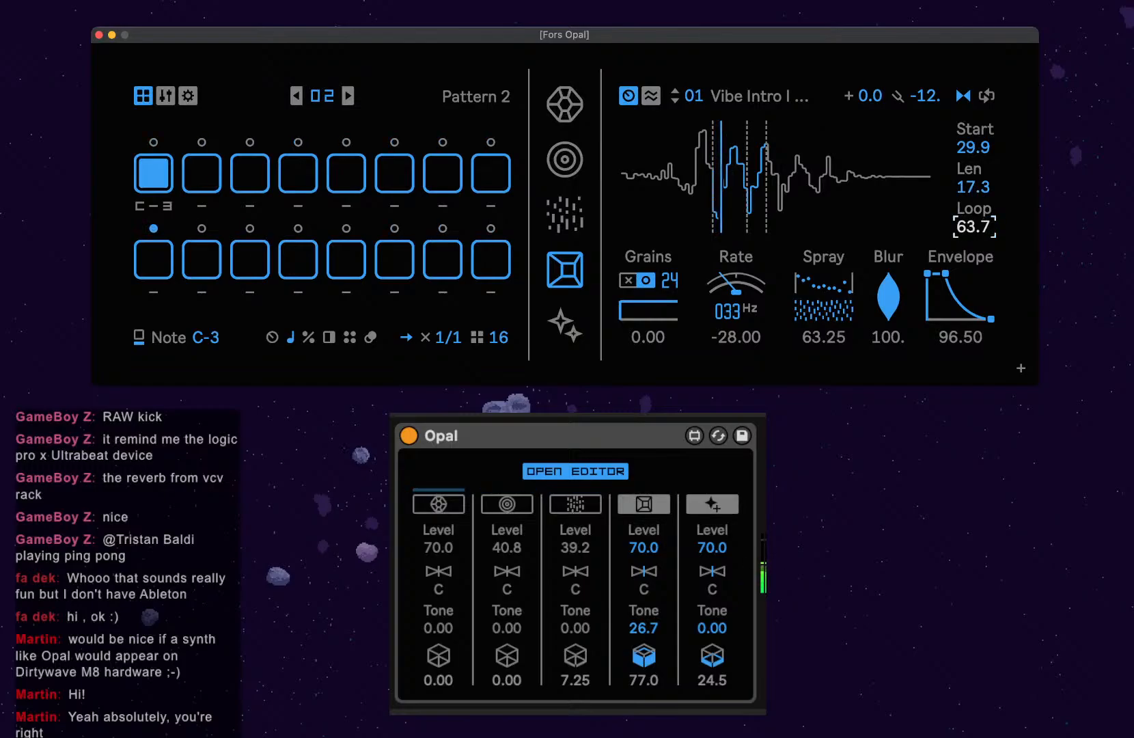
{"action": "left_click_drag", "start_coordinate": [983, 225], "coordinate": [983, 230]}
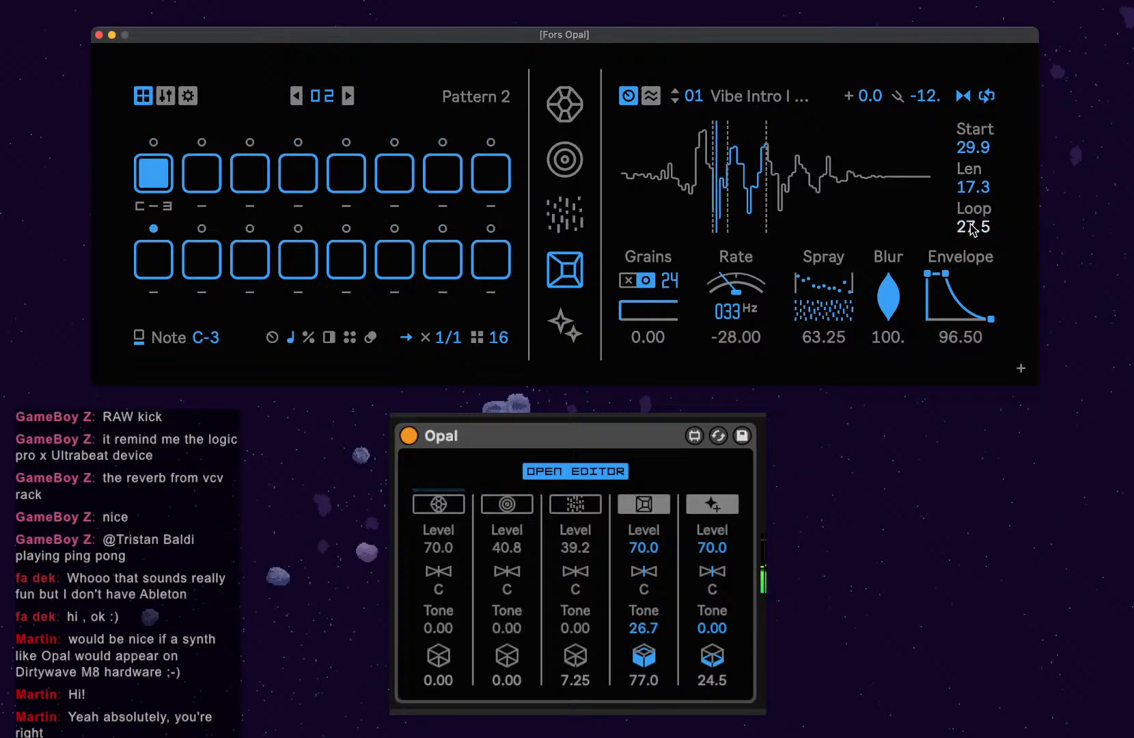
{"action": "left_click_drag", "start_coordinate": [970, 224], "coordinate": [970, 234]}
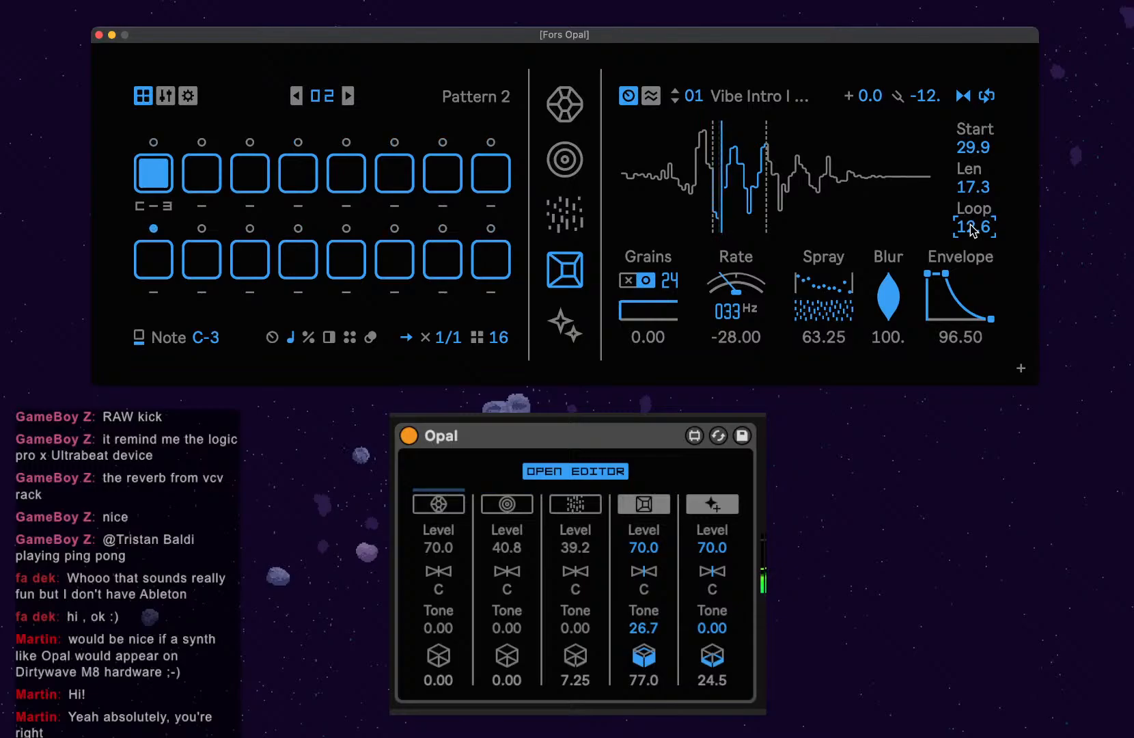
{"action": "left_click", "coordinate": [987, 95]}
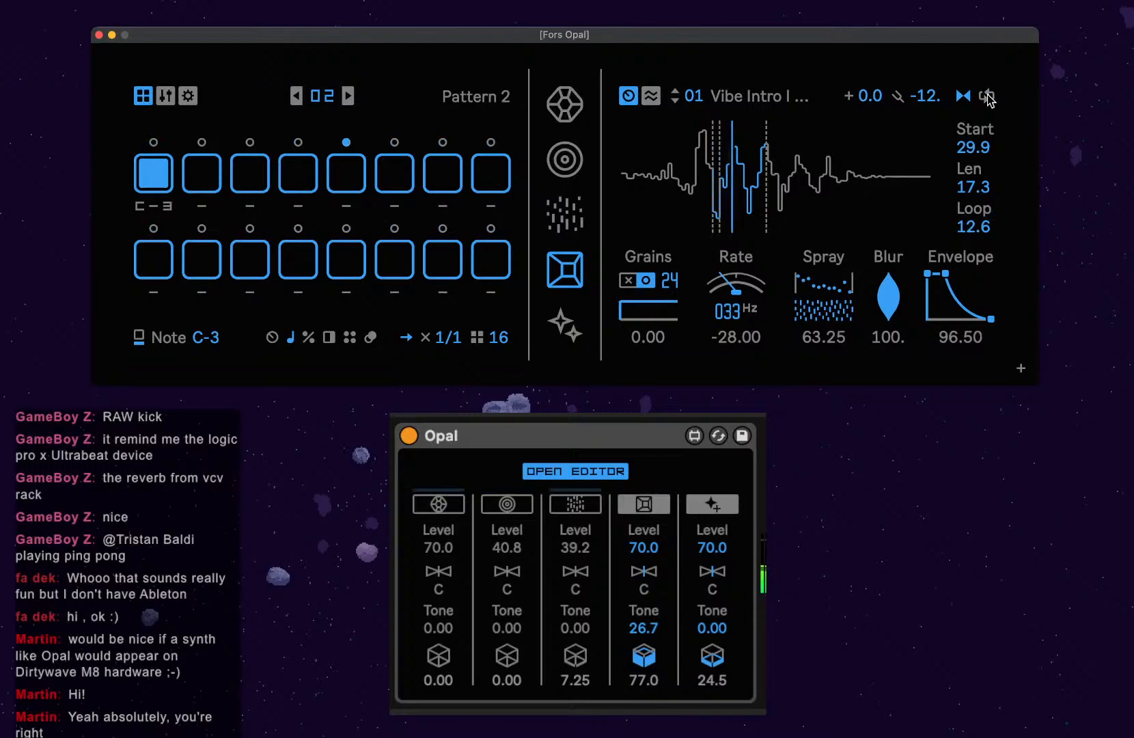
Reset the sample's loop point to 0.00, move its start to 45.6 and set its length to 12.6.
{"action": "double_click", "coordinate": [974, 222]}
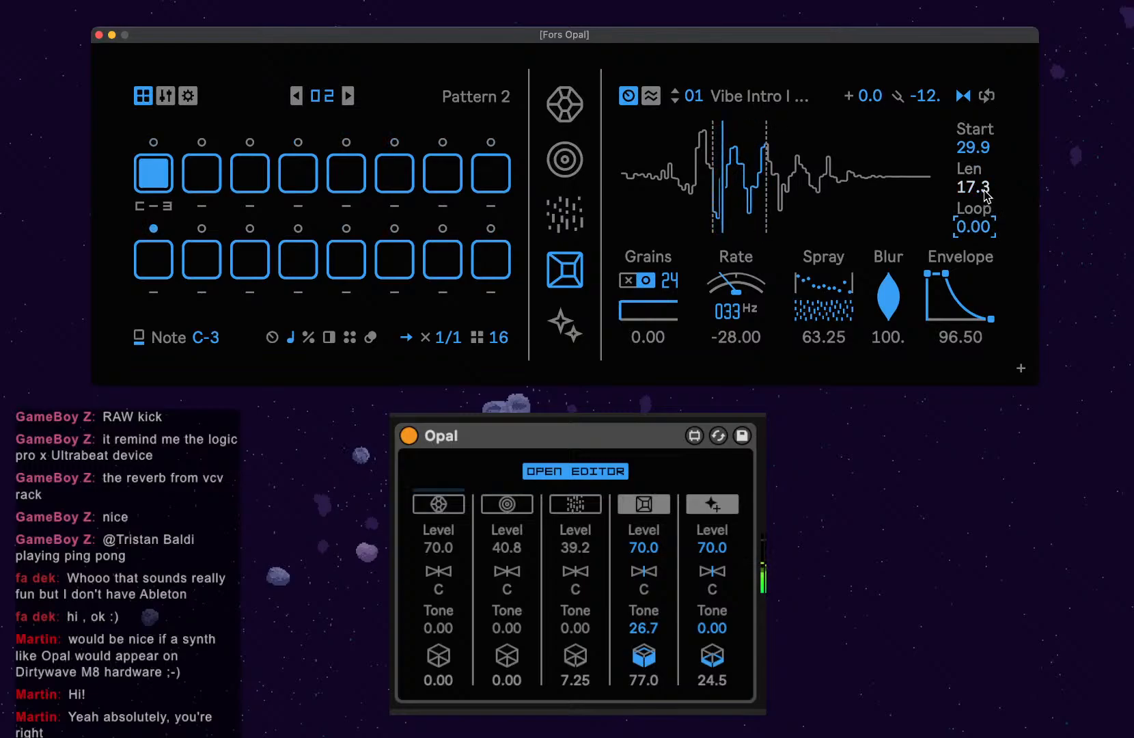
{"action": "left_click_drag", "start_coordinate": [985, 190], "coordinate": [985, 205]}
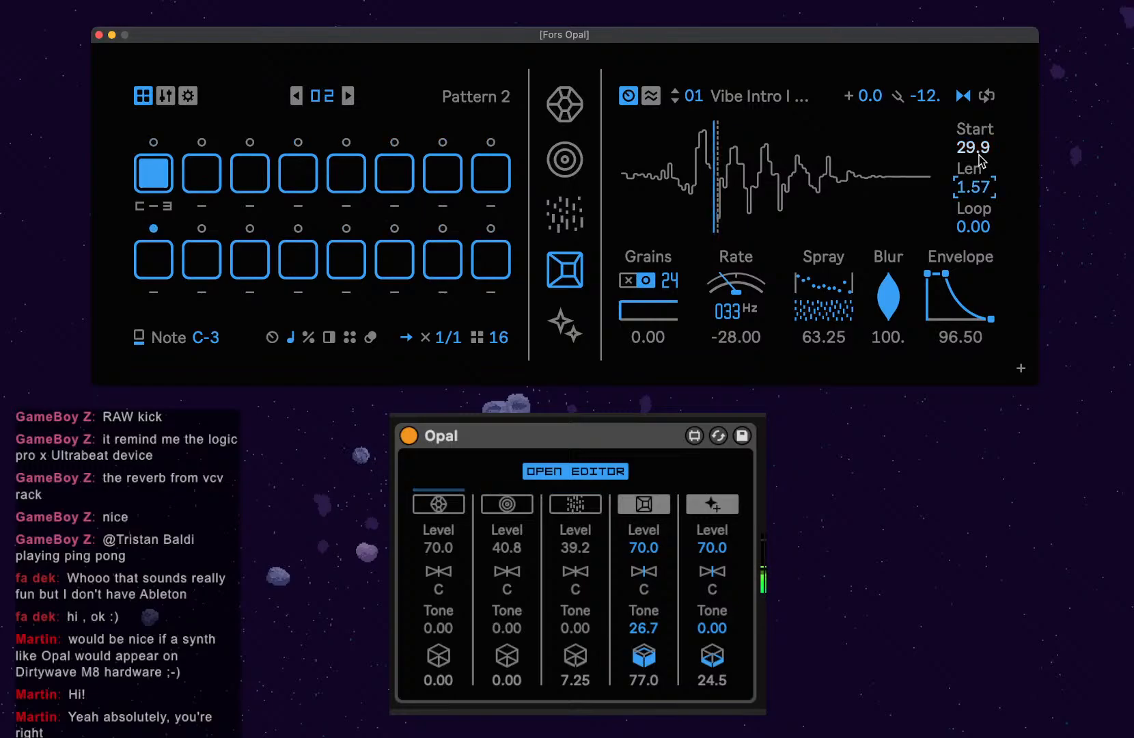
{"action": "left_click_drag", "start_coordinate": [976, 147], "coordinate": [975, 127]}
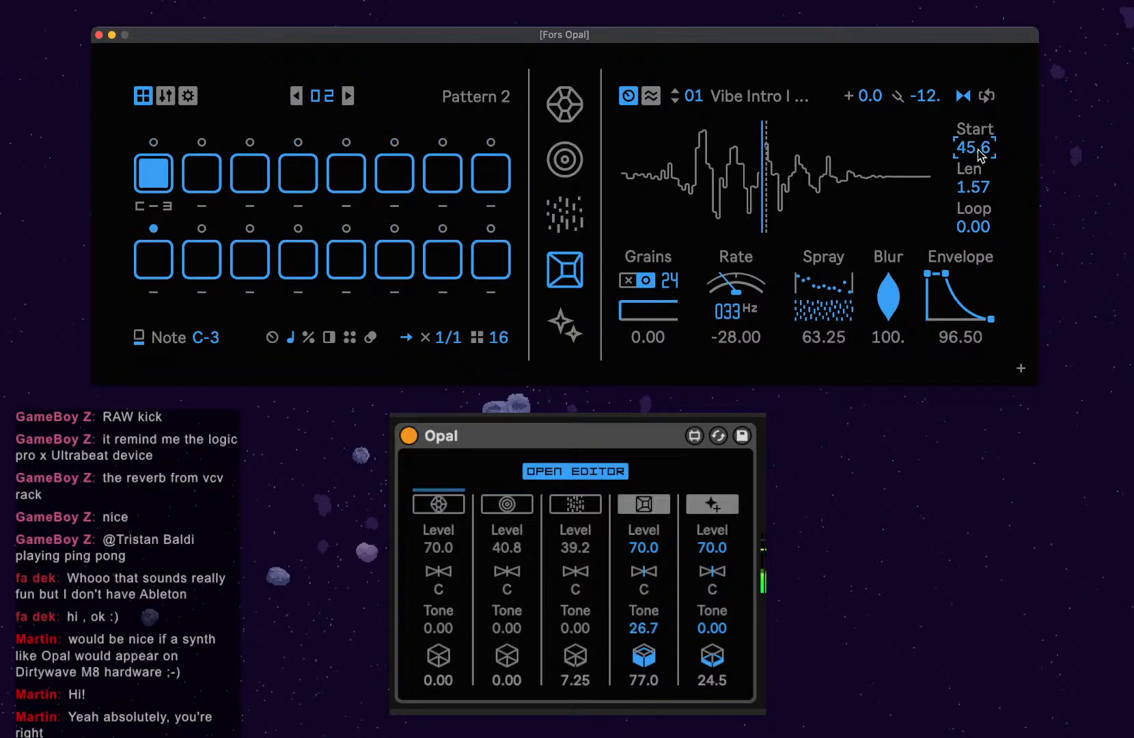
{"action": "mouse_move", "coordinate": [973, 187]}
{"action": "left_mouse_down"}
{"action": "mouse_move", "coordinate": [973, 143]}
{"action": "mouse_move", "coordinate": [974, 154]}
{"action": "left_mouse_up"}
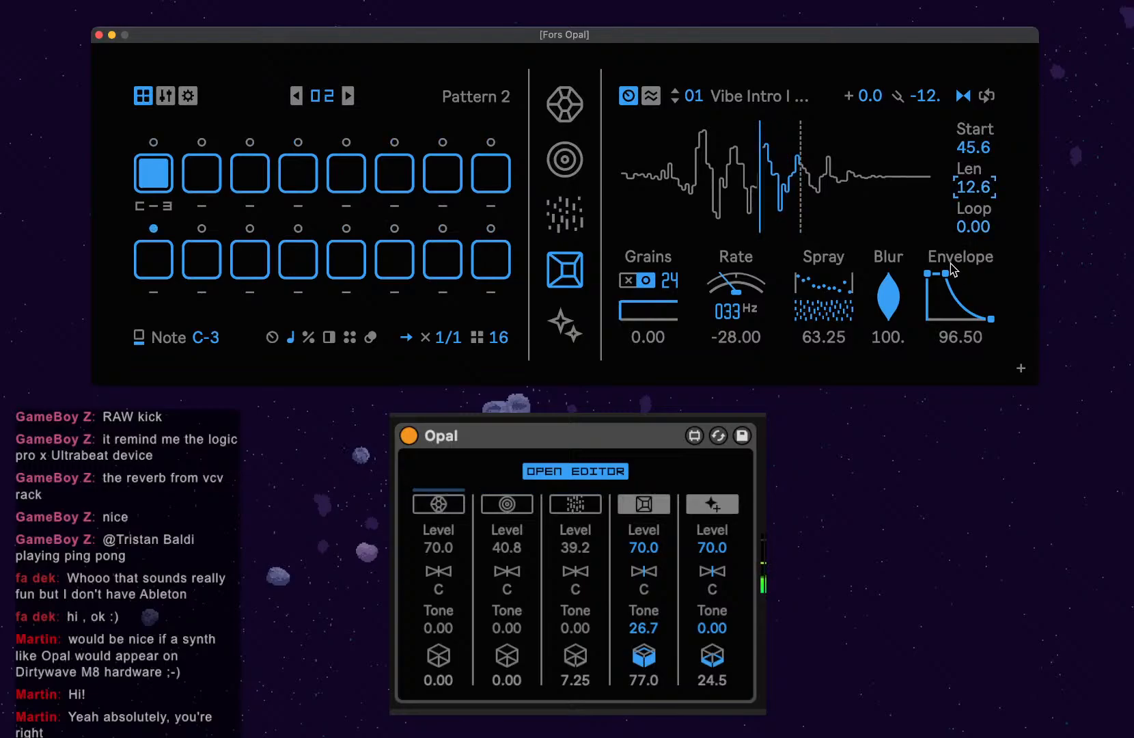
Set the sampler envelope's middle point to 100.00 and its attack to 12.25, with the scan at 187 Hz and the rate at 50.00.
{"action": "left_click_drag", "start_coordinate": [946, 274], "coordinate": [949, 274]}
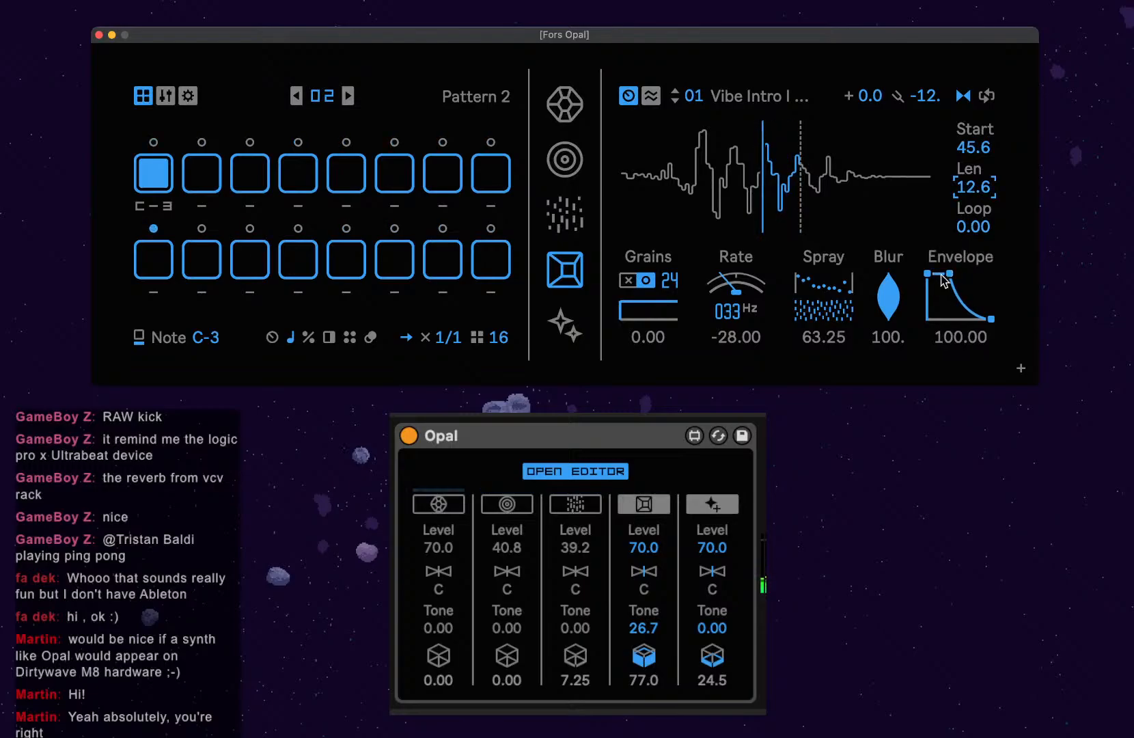
{"action": "left_click_drag", "start_coordinate": [739, 307], "coordinate": [737, 252]}
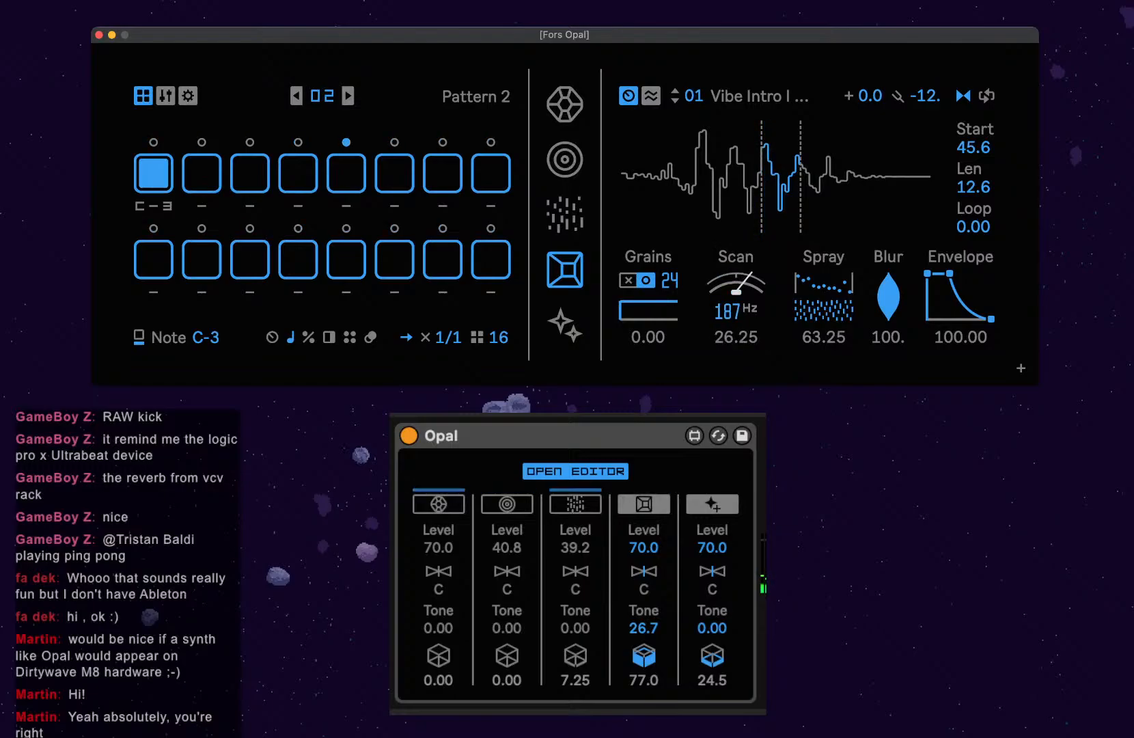
{"action": "double_click", "coordinate": [742, 302]}
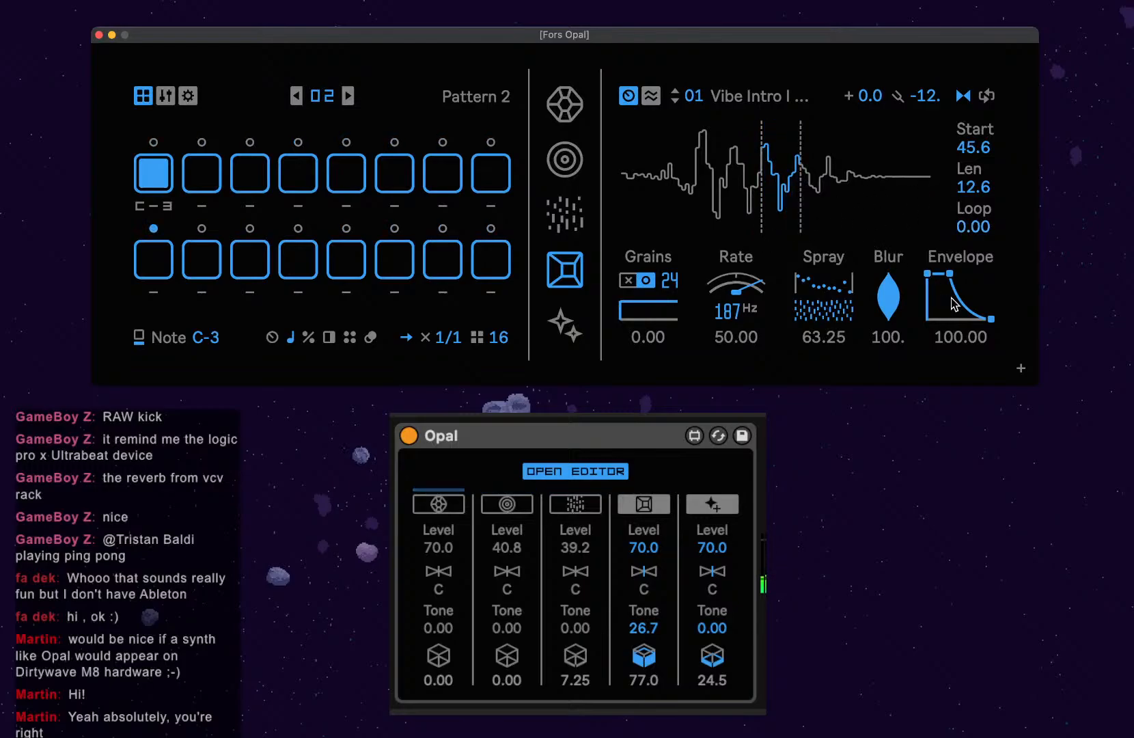
{"action": "left_click_drag", "start_coordinate": [931, 278], "coordinate": [935, 278]}
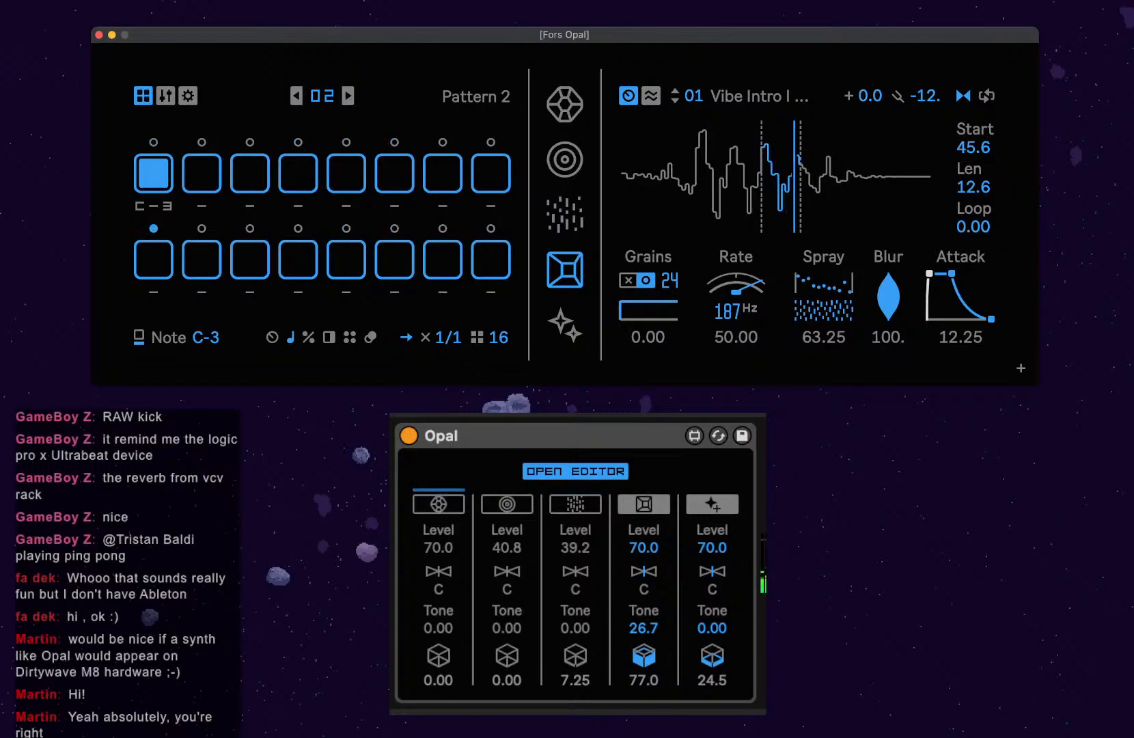
{"action": "left_click_drag", "start_coordinate": [936, 278], "coordinate": [936, 277]}
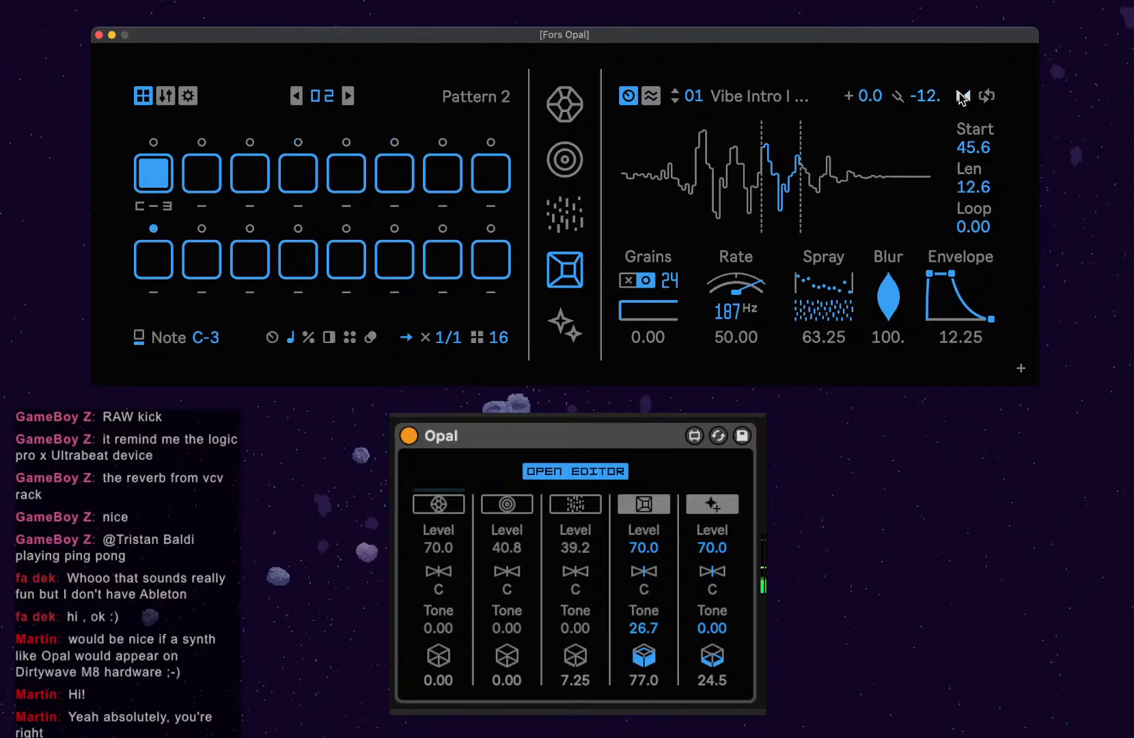
Reset the random modulation of the sample start and length to 0.00.
{"action": "left_click", "coordinate": [653, 99]}
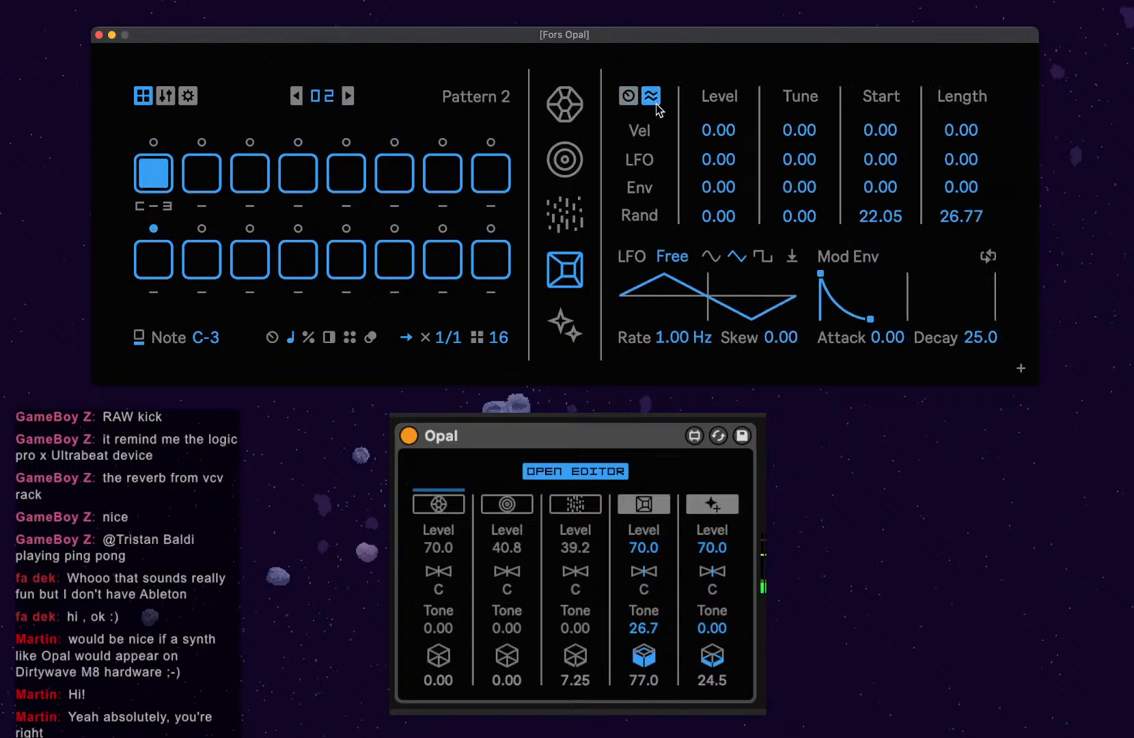
{"action": "double_click", "coordinate": [881, 216]}
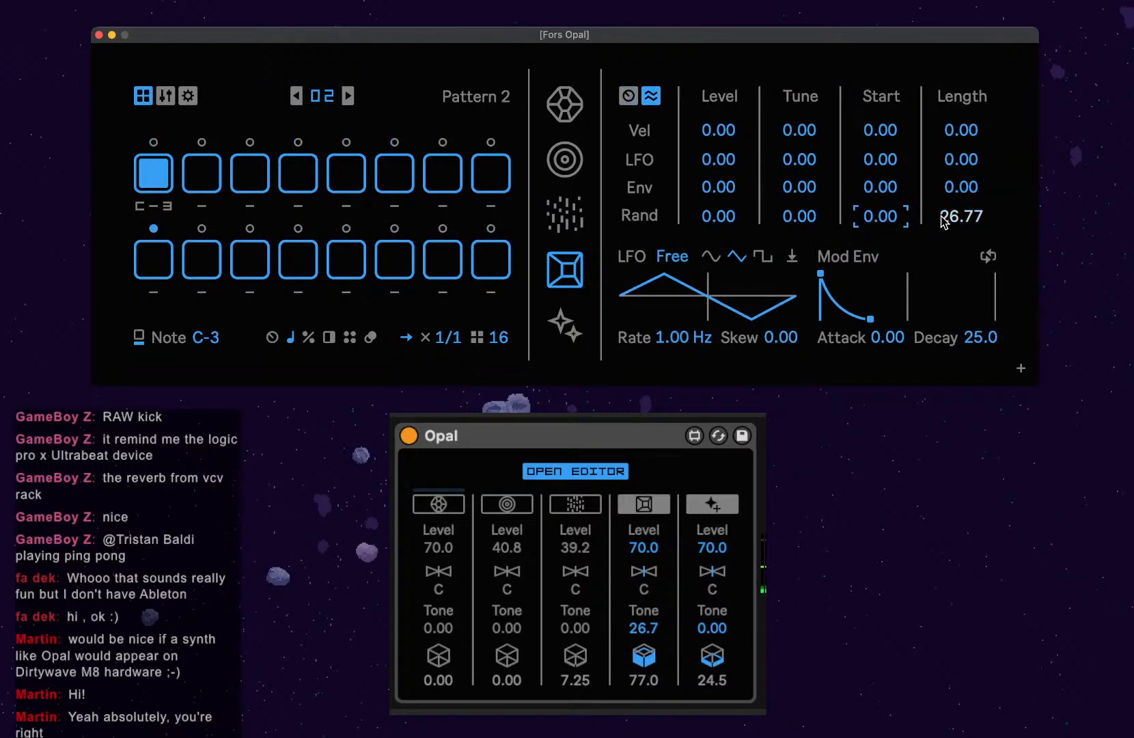
{"action": "double_click", "coordinate": [940, 215]}
Modulate the sample start by 1.57 with a free-running sine LFO at 0.32 Hz.
{"action": "mouse_move", "coordinate": [880, 159]}
{"action": "left_mouse_down"}
{"action": "mouse_move", "coordinate": [881, 141]}
{"action": "mouse_move", "coordinate": [881, 157]}
{"action": "left_mouse_up"}
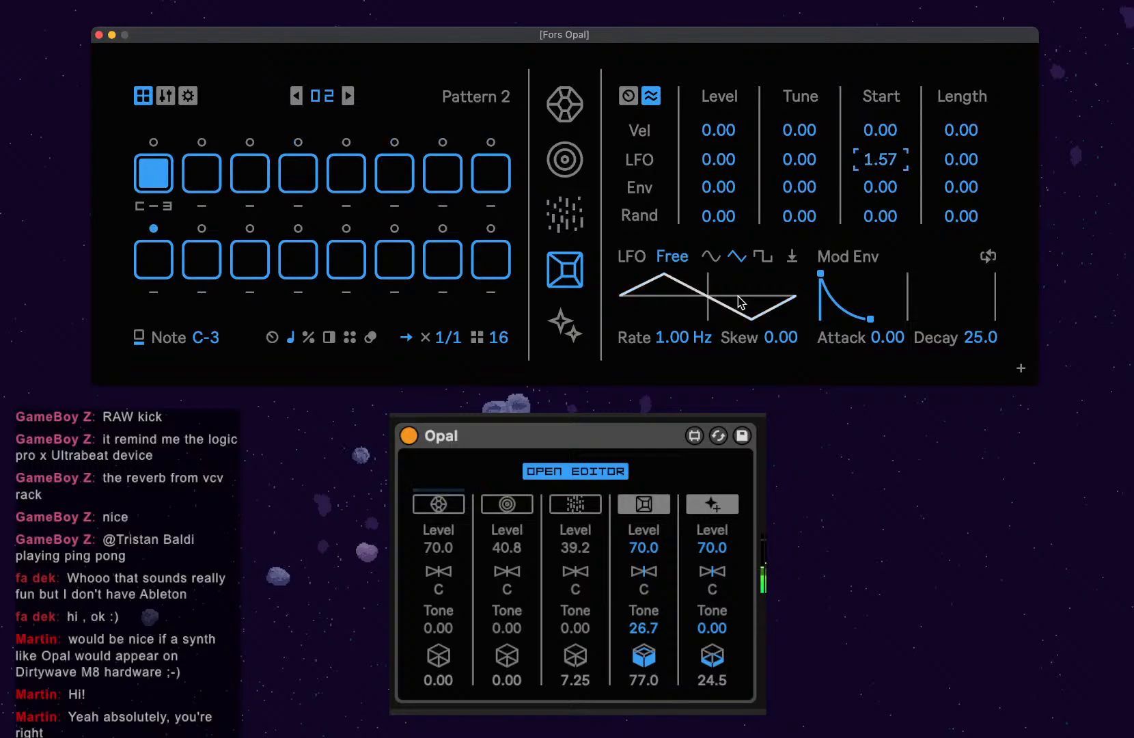
{"action": "left_click_drag", "start_coordinate": [697, 342], "coordinate": [697, 369]}
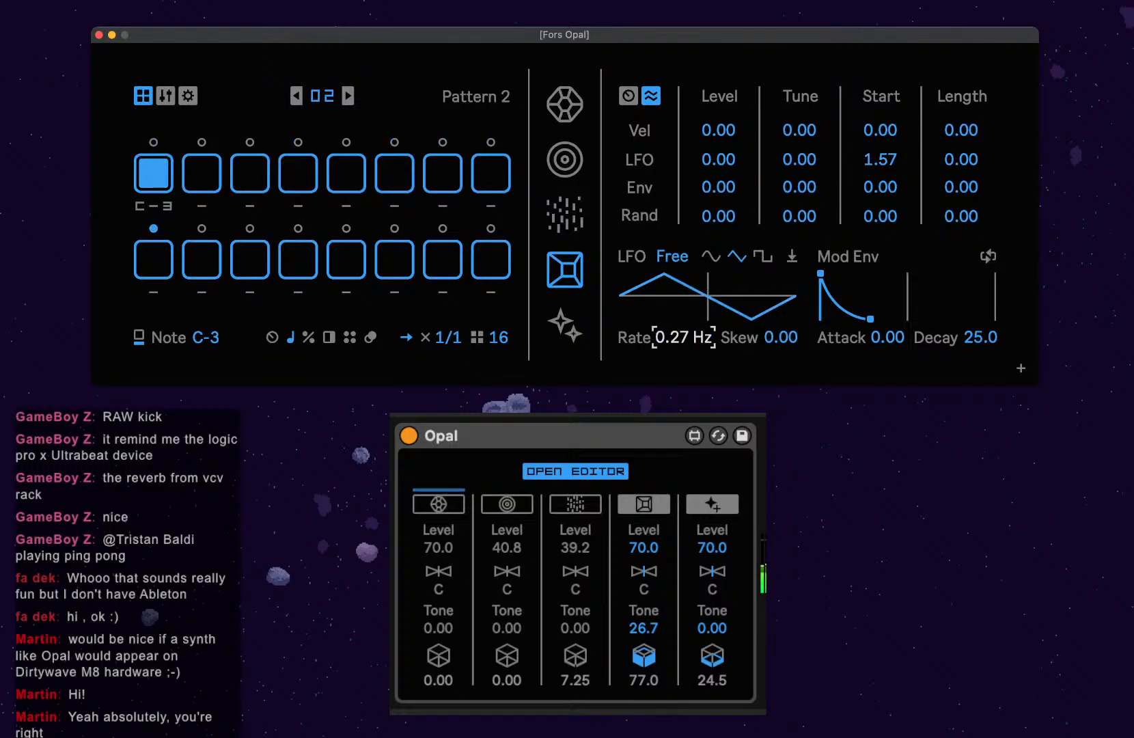
{"action": "left_click", "coordinate": [711, 256]}
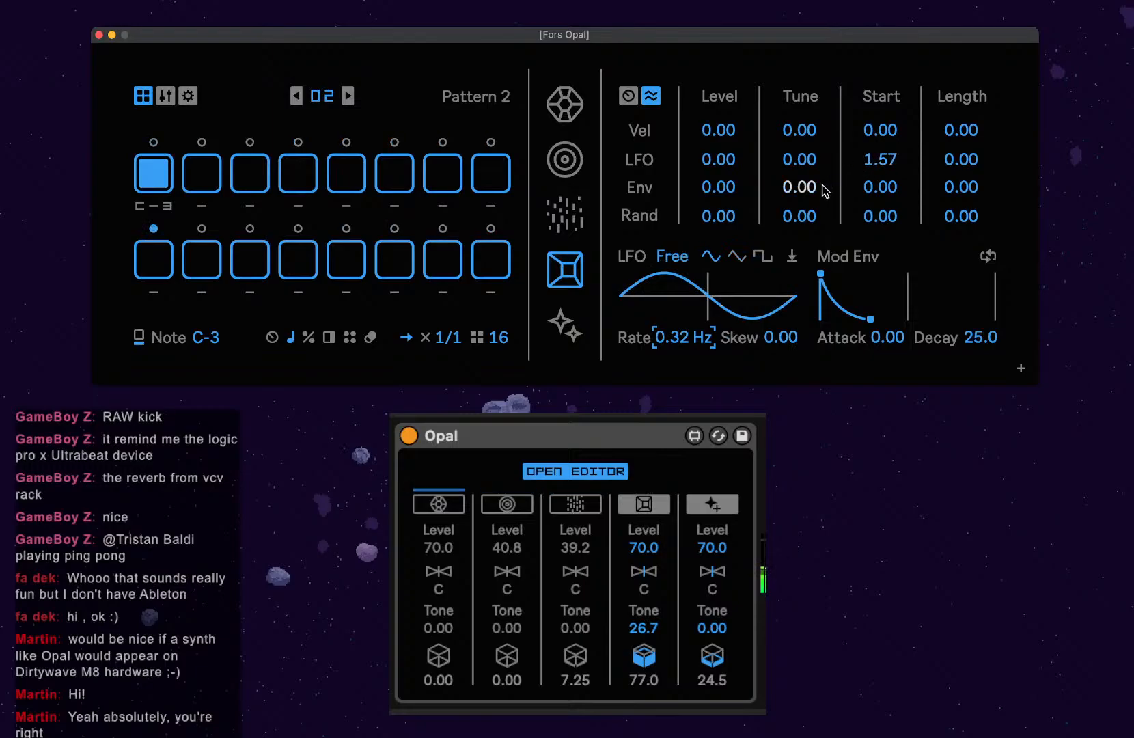
Set the sampler track's LFO rate to 0.10 Hz, its Length modulation to -1.57 and its LFO skew to 9.45.
{"action": "mouse_move", "coordinate": [914, 159]}
{"action": "left_mouse_down"}
{"action": "mouse_move", "coordinate": [915, 205]}
{"action": "mouse_move", "coordinate": [915, 159]}
{"action": "left_mouse_up"}
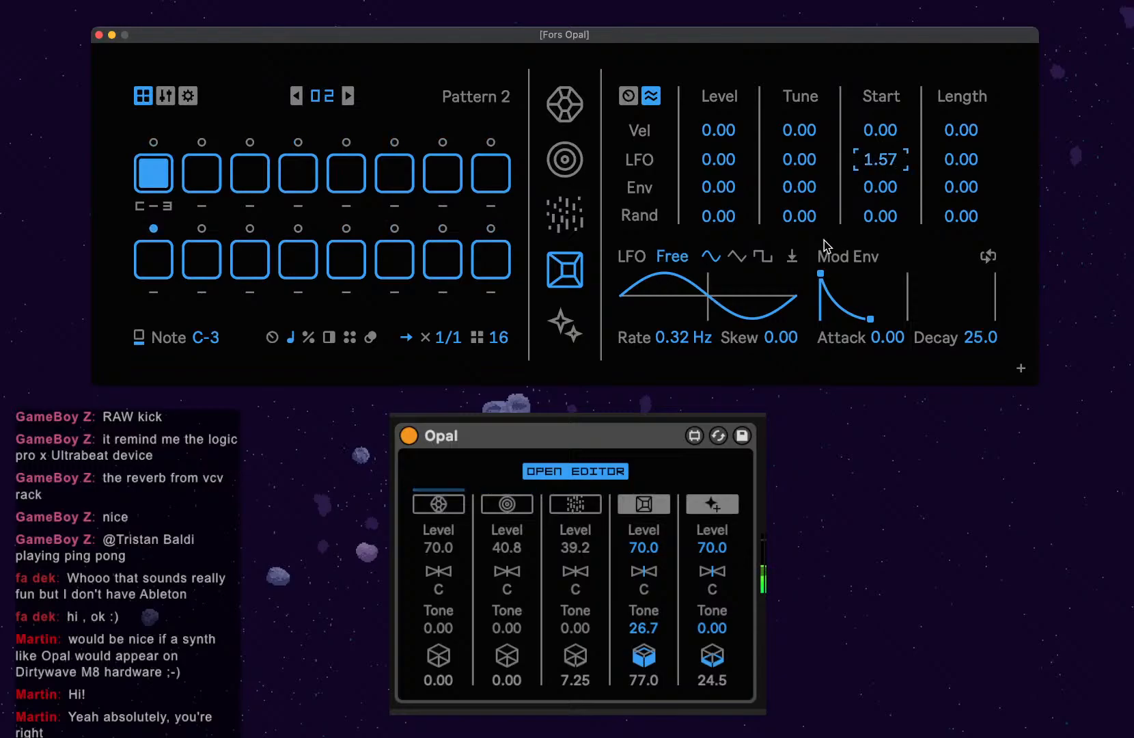
{"action": "left_click_drag", "start_coordinate": [684, 338], "coordinate": [709, 342]}
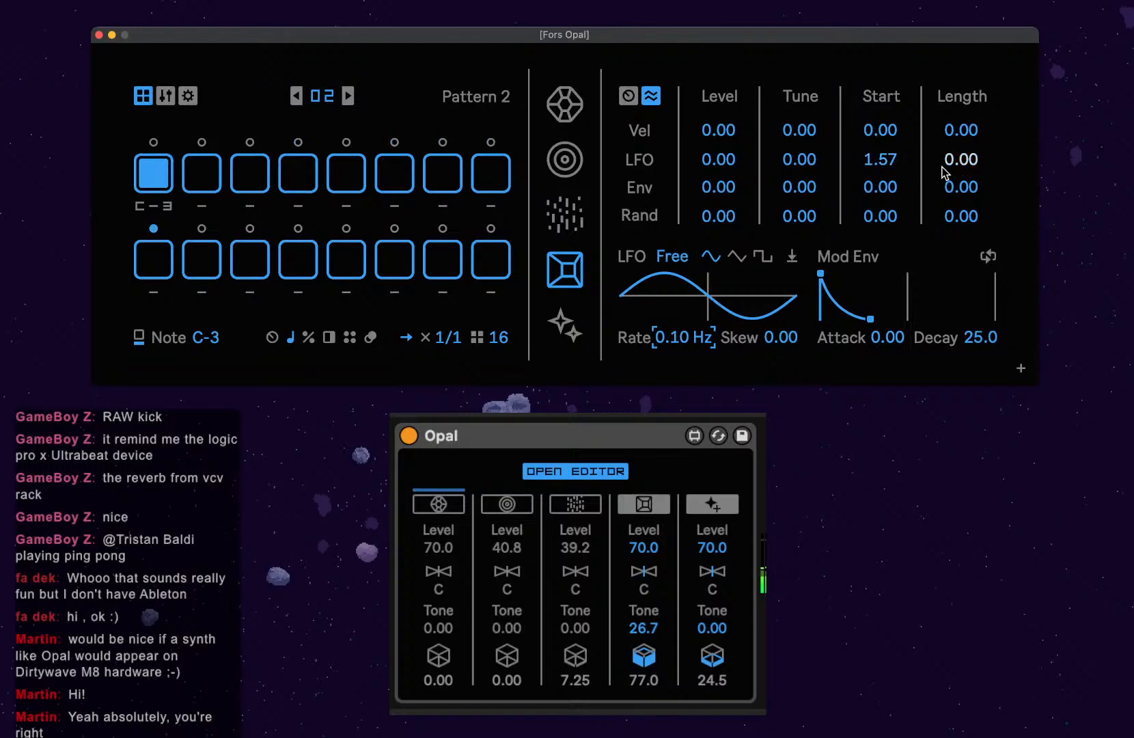
{"action": "mouse_move", "coordinate": [962, 166]}
{"action": "left_mouse_down"}
{"action": "mouse_move", "coordinate": [962, 157]}
{"action": "mouse_move", "coordinate": [963, 171]}
{"action": "left_mouse_up"}
{"action": "left_click_drag", "start_coordinate": [781, 338], "coordinate": [781, 310]}
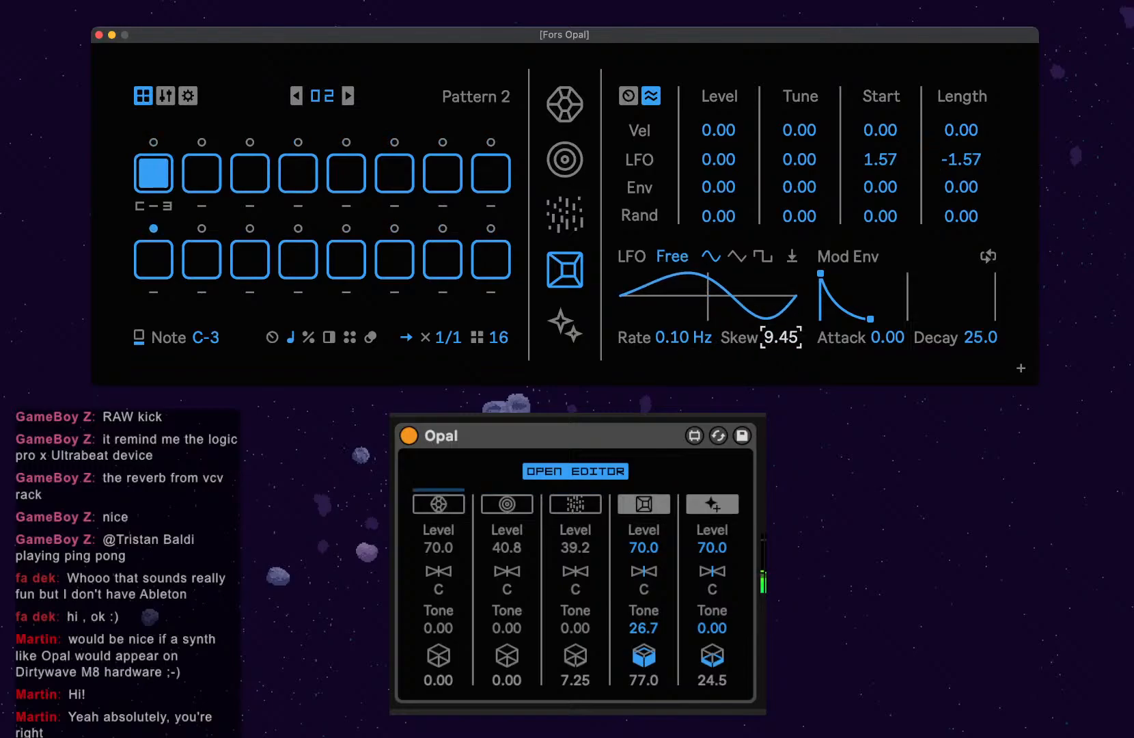
Set the sampler track's grain rate to -27.00 and spray to 100.00, and raise its effect send to 91.2.
{"action": "left_click", "coordinate": [628, 96]}
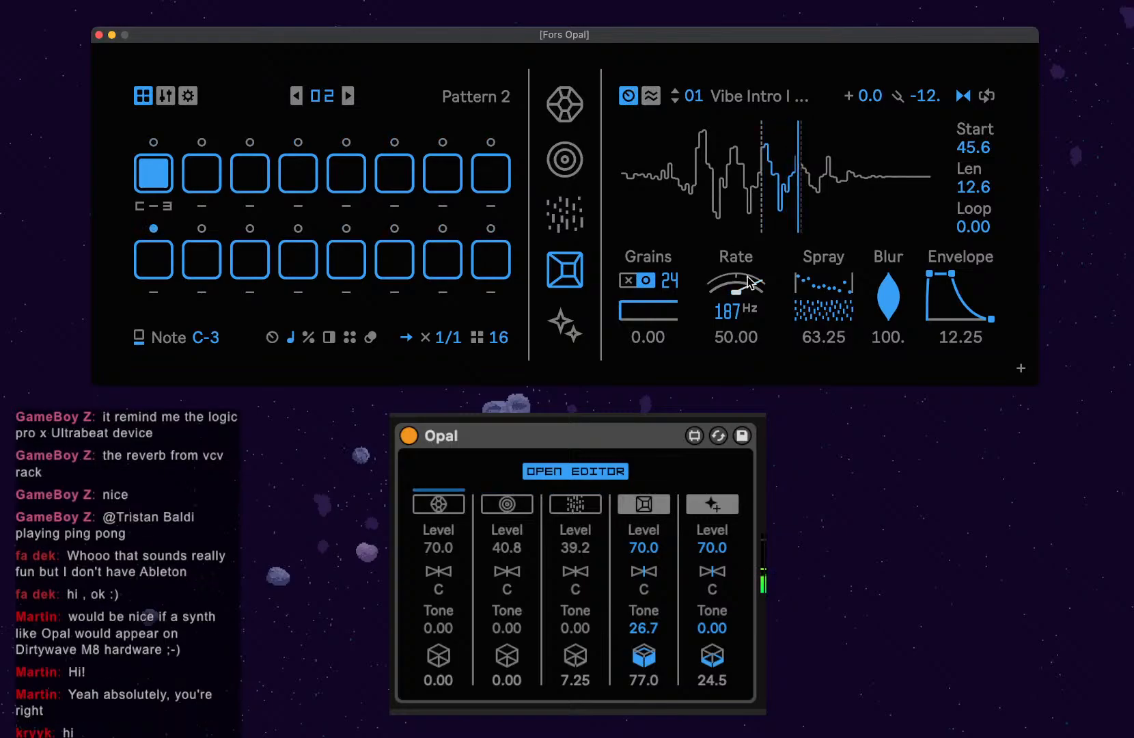
{"action": "left_click_drag", "start_coordinate": [748, 287], "coordinate": [747, 287]}
{"action": "left_click_drag", "start_coordinate": [823, 300], "coordinate": [823, 301]}
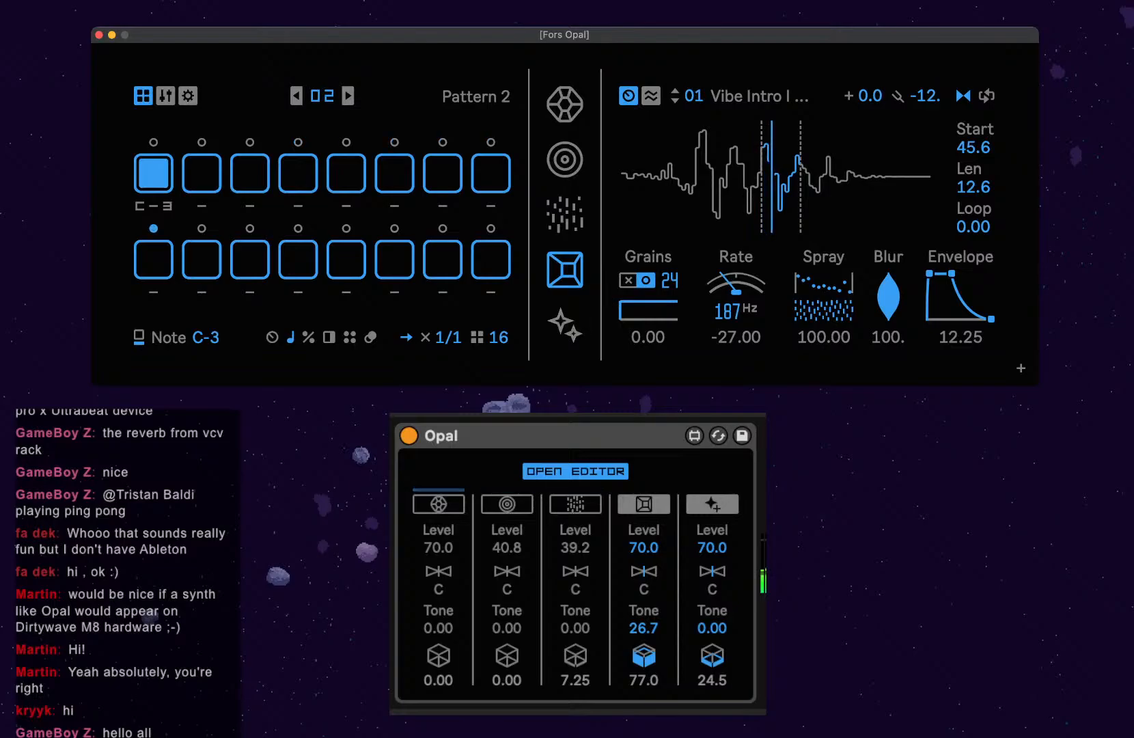
{"action": "mouse_move", "coordinate": [643, 660]}
{"action": "left_mouse_down"}
{"action": "mouse_move", "coordinate": [643, 615]}
{"action": "mouse_move", "coordinate": [648, 661]}
{"action": "left_mouse_up"}
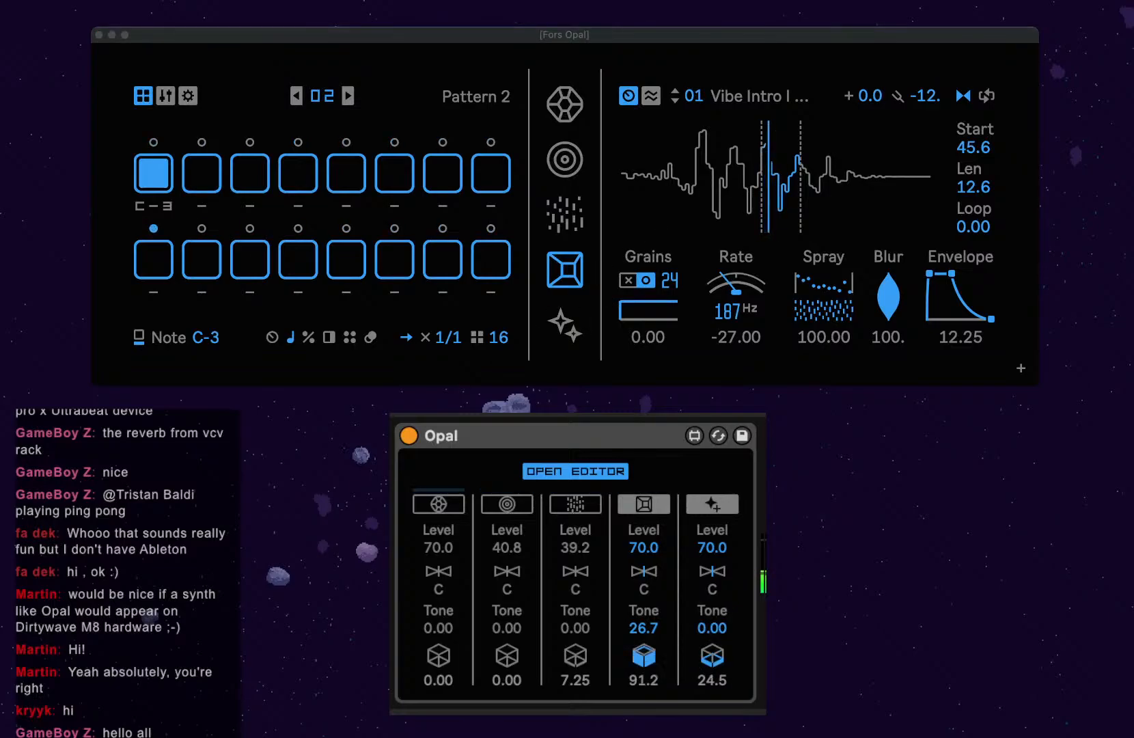
In the Void Reverb, set the late mix level to 94.0, the tone filter to 91.25 and the chorus to 64.75.
{"action": "left_click", "coordinate": [565, 330]}
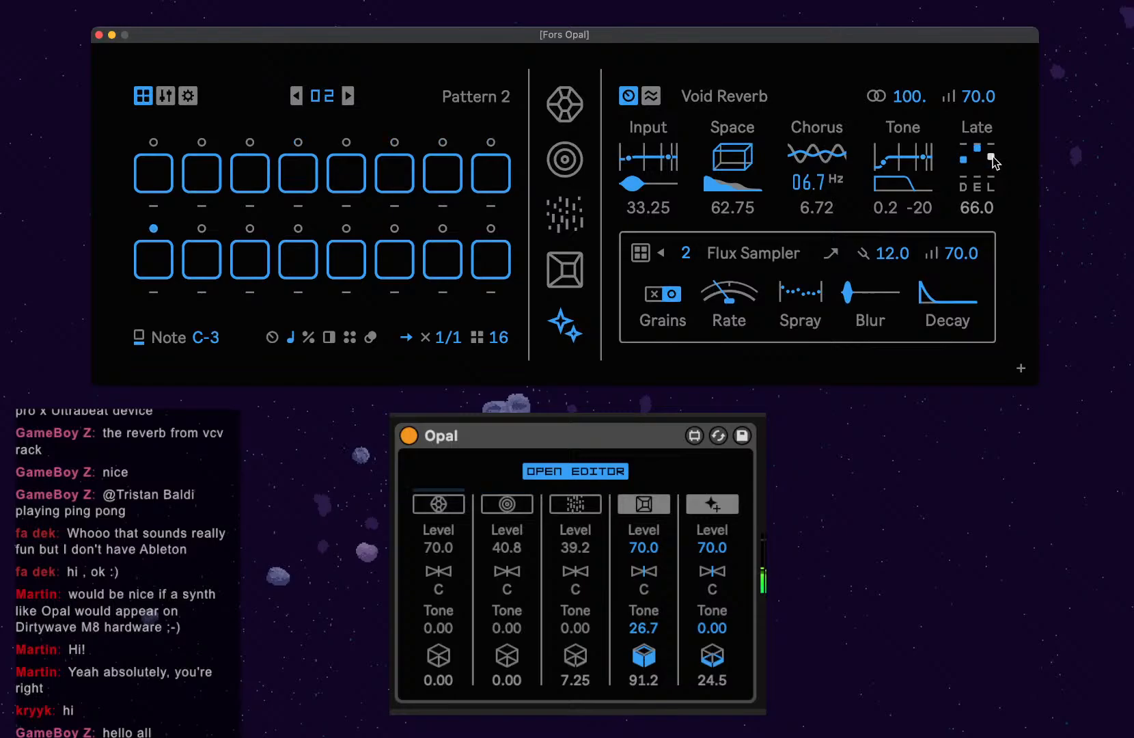
{"action": "left_click_drag", "start_coordinate": [991, 157], "coordinate": [990, 147]}
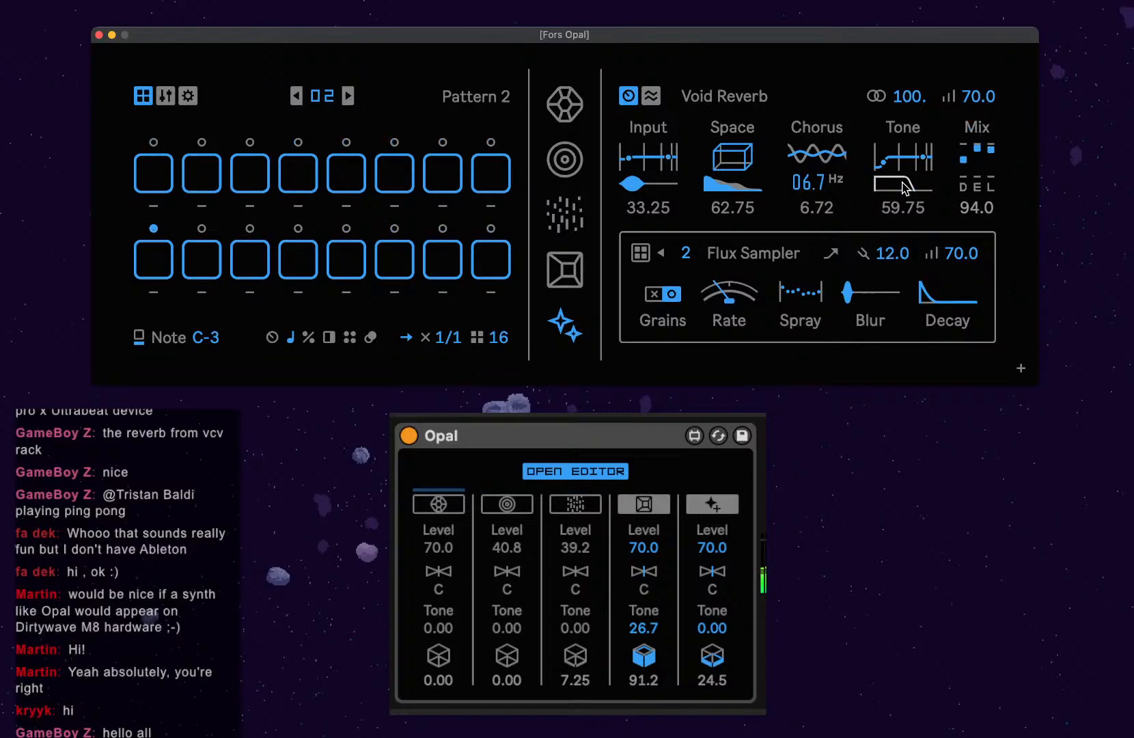
{"action": "left_click_drag", "start_coordinate": [903, 183], "coordinate": [902, 162]}
{"action": "left_click_drag", "start_coordinate": [818, 154], "coordinate": [818, 139]}
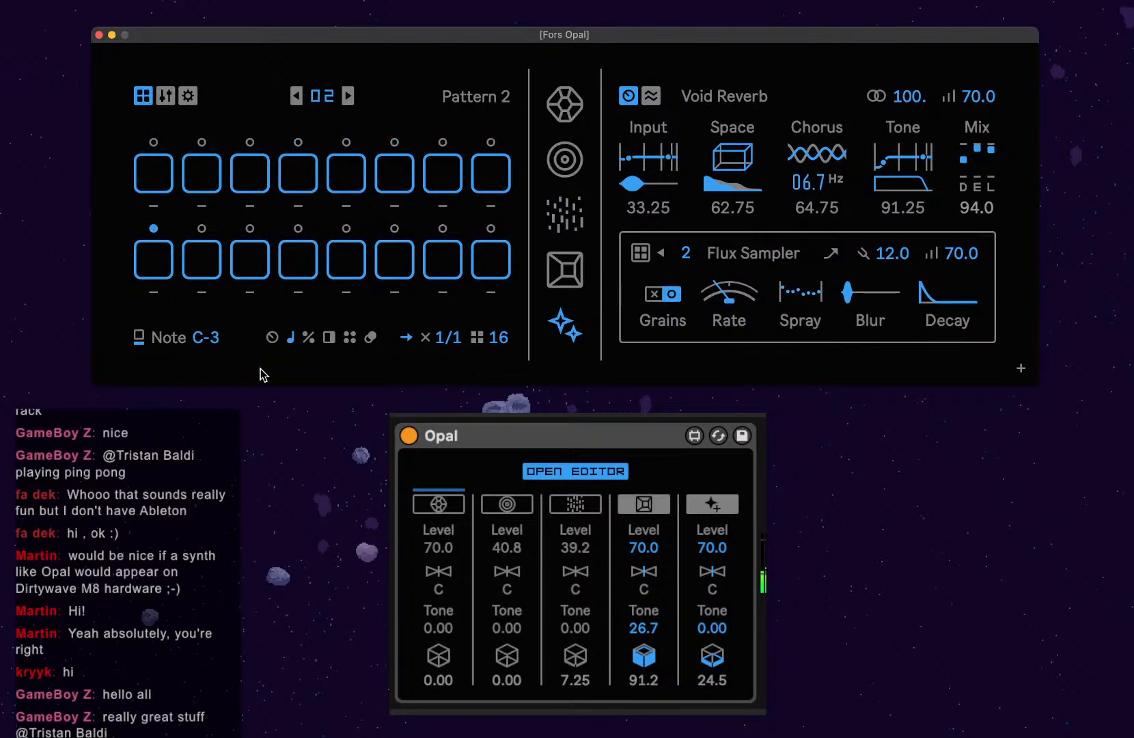
Unmute the first three tracks, briefly toggling the first one off and on to compare.
{"action": "left_click", "coordinate": [441, 505]}
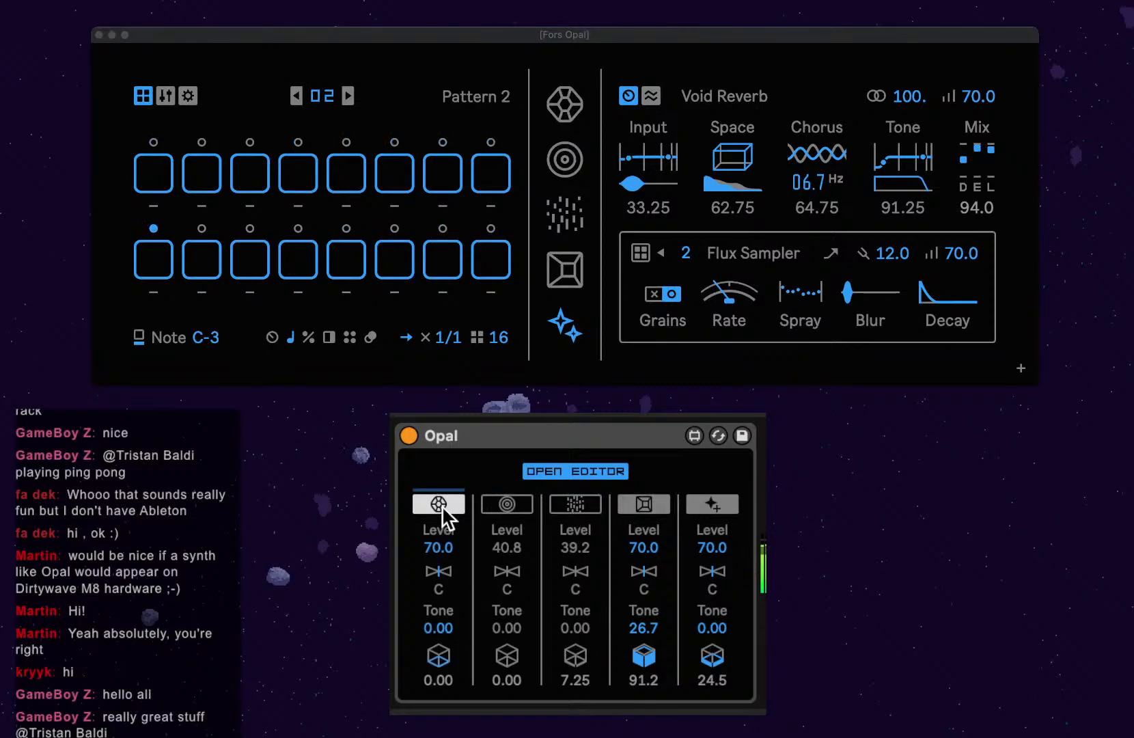
{"action": "left_click", "coordinate": [490, 501]}
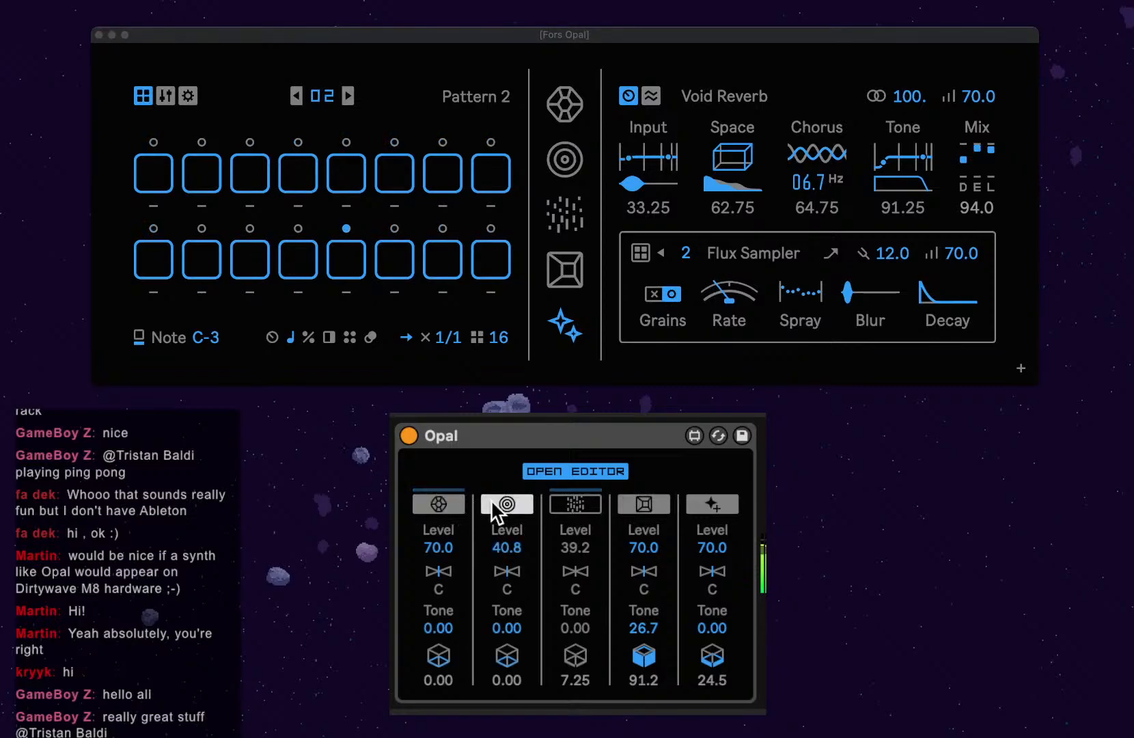
{"action": "left_click", "coordinate": [567, 504]}
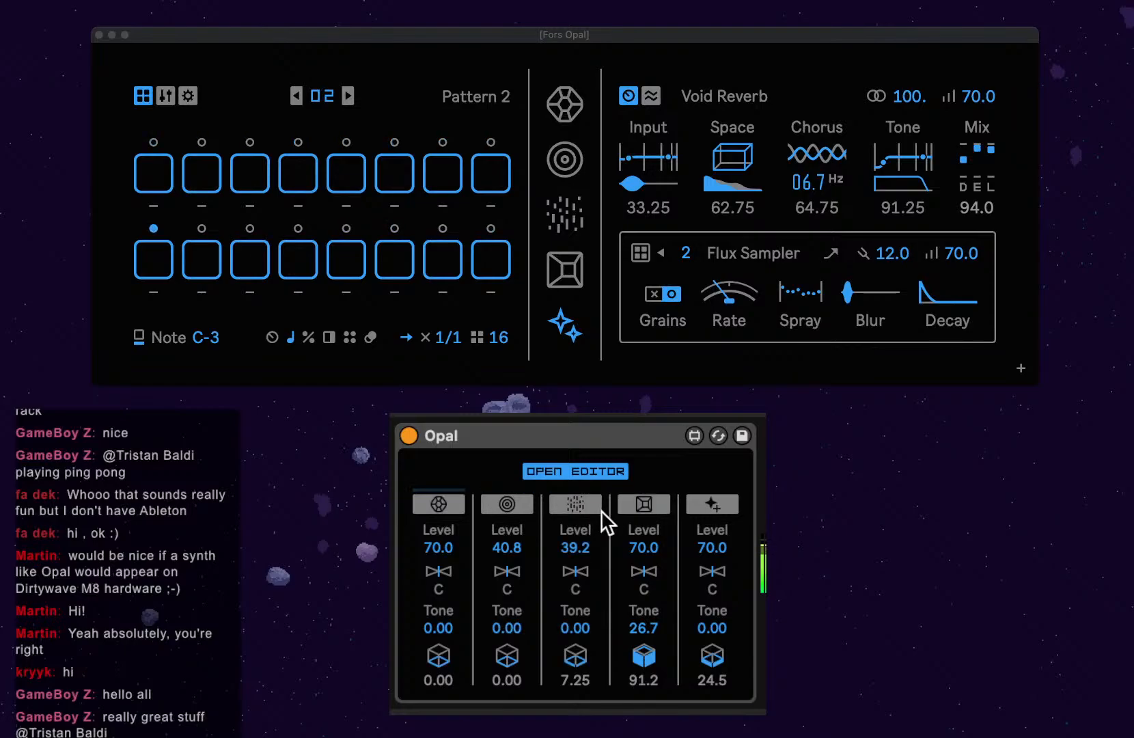
{"action": "left_click", "coordinate": [440, 502]}
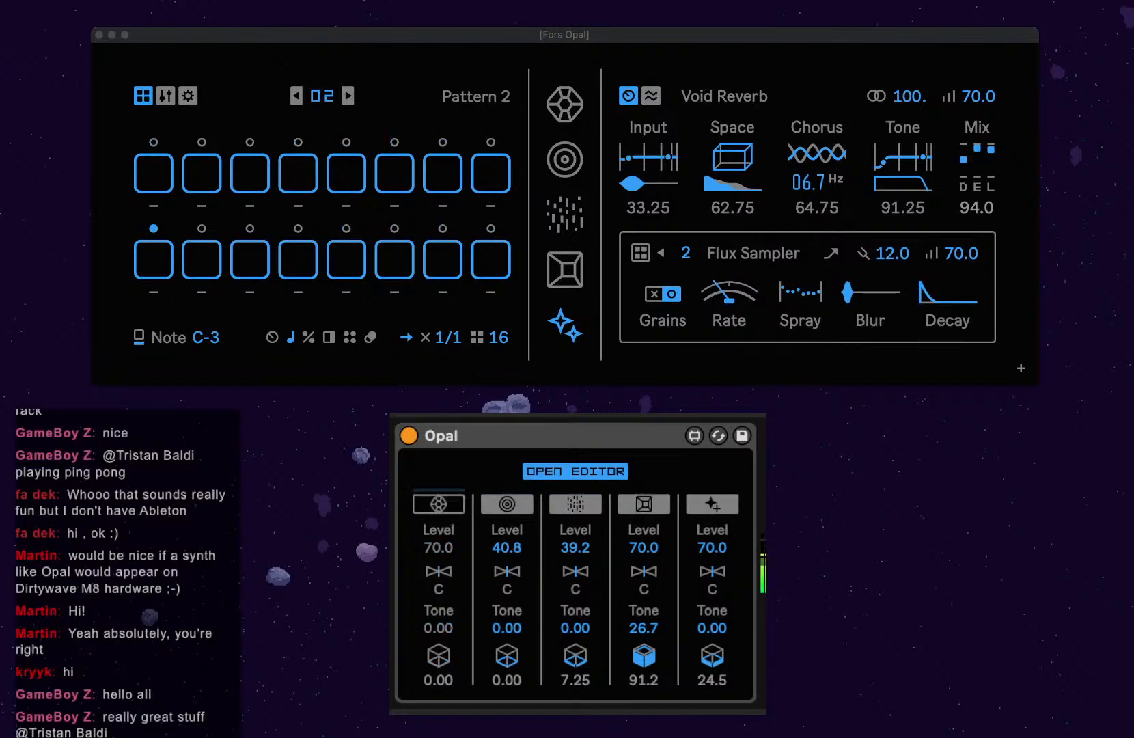
{"action": "left_click", "coordinate": [447, 503]}
Clear every step of the Gem track's pattern except step 1.
{"action": "left_click", "coordinate": [574, 118]}
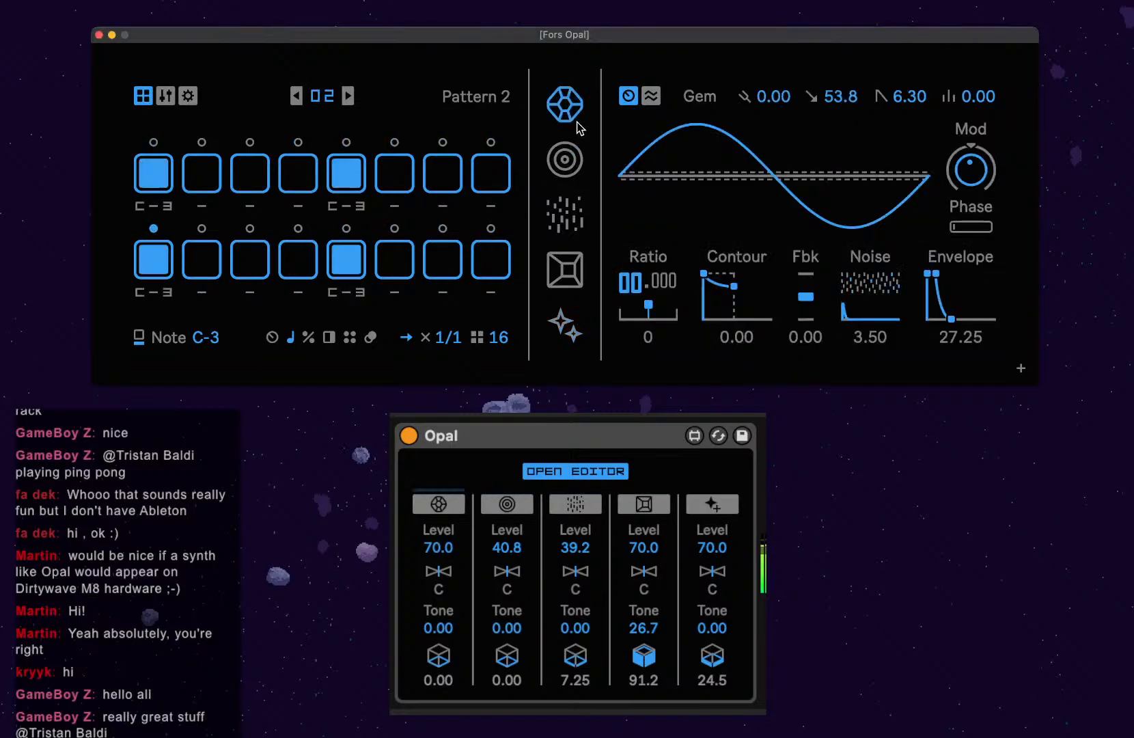
{"action": "left_click", "coordinate": [154, 260]}
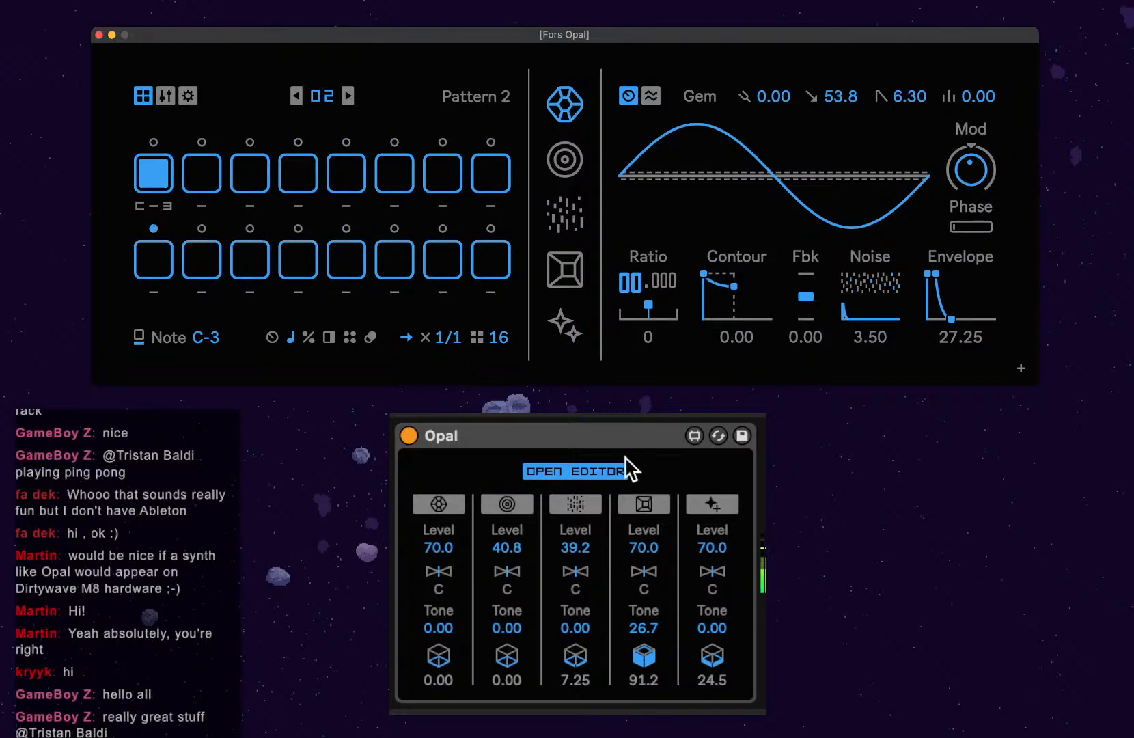
Set the Mass track's step probabilities to 40 on step 2, 59 on step 4, 17 on step 6 and 30 on step 7.
{"action": "left_click", "coordinate": [507, 503]}
{"action": "left_click", "coordinate": [518, 500]}
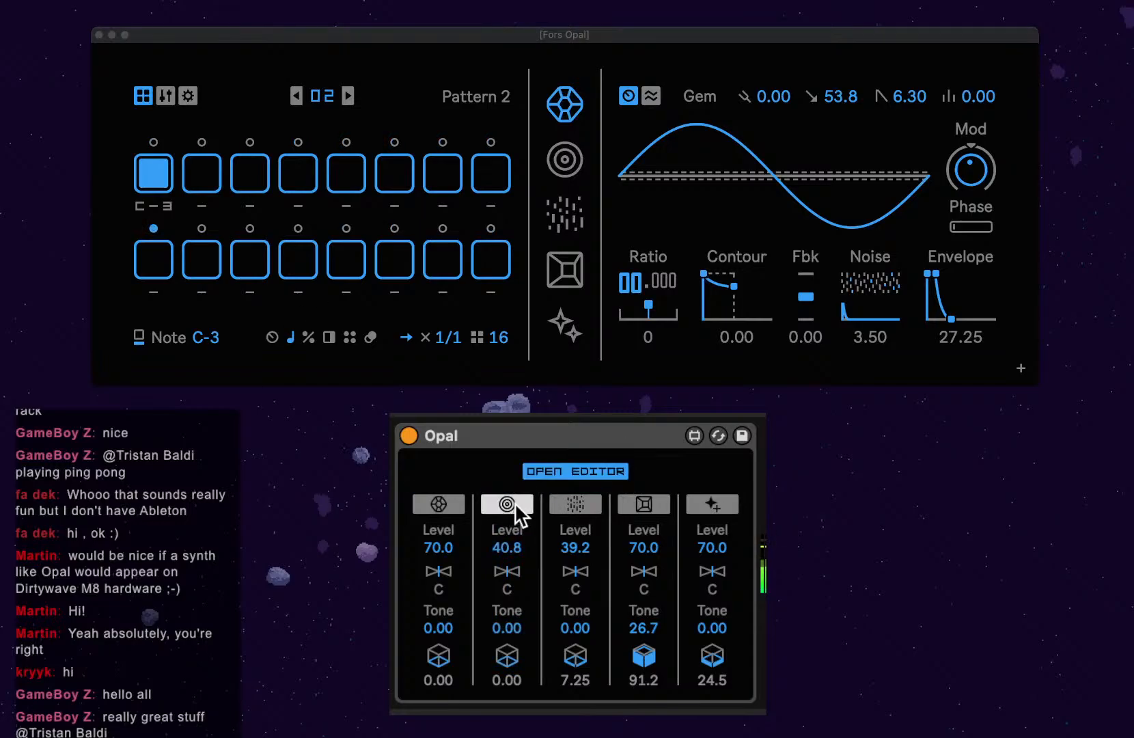
{"action": "left_click", "coordinate": [572, 176]}
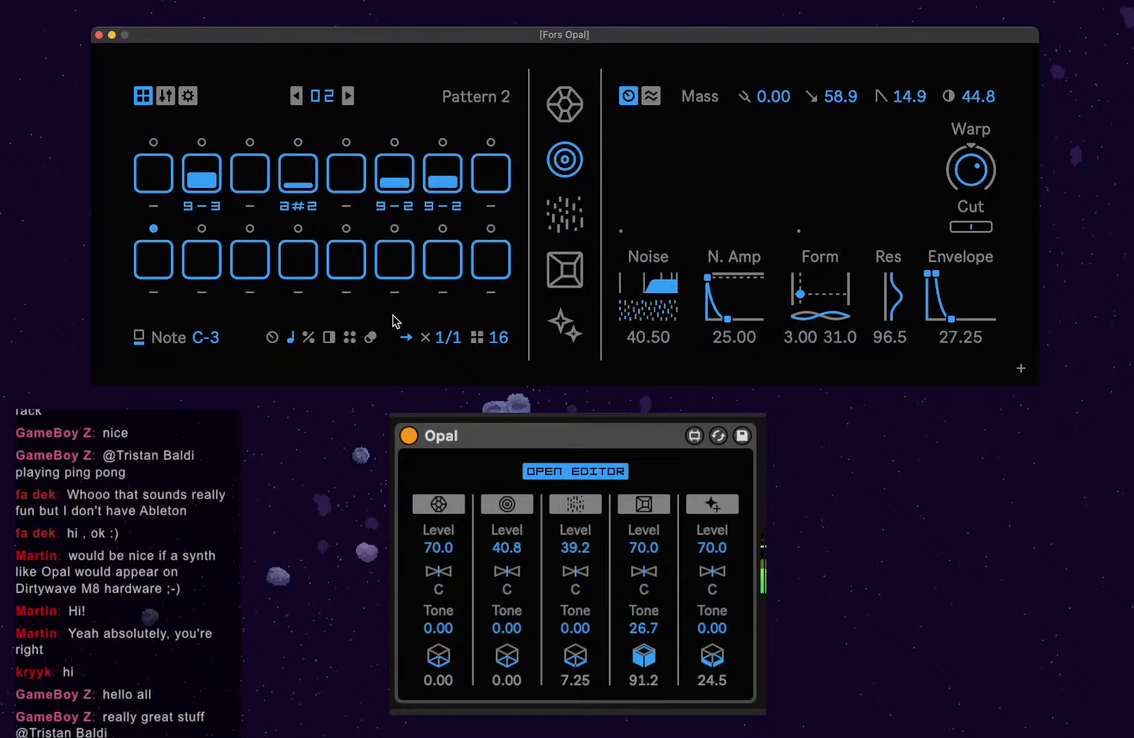
{"action": "left_click", "coordinate": [308, 337]}
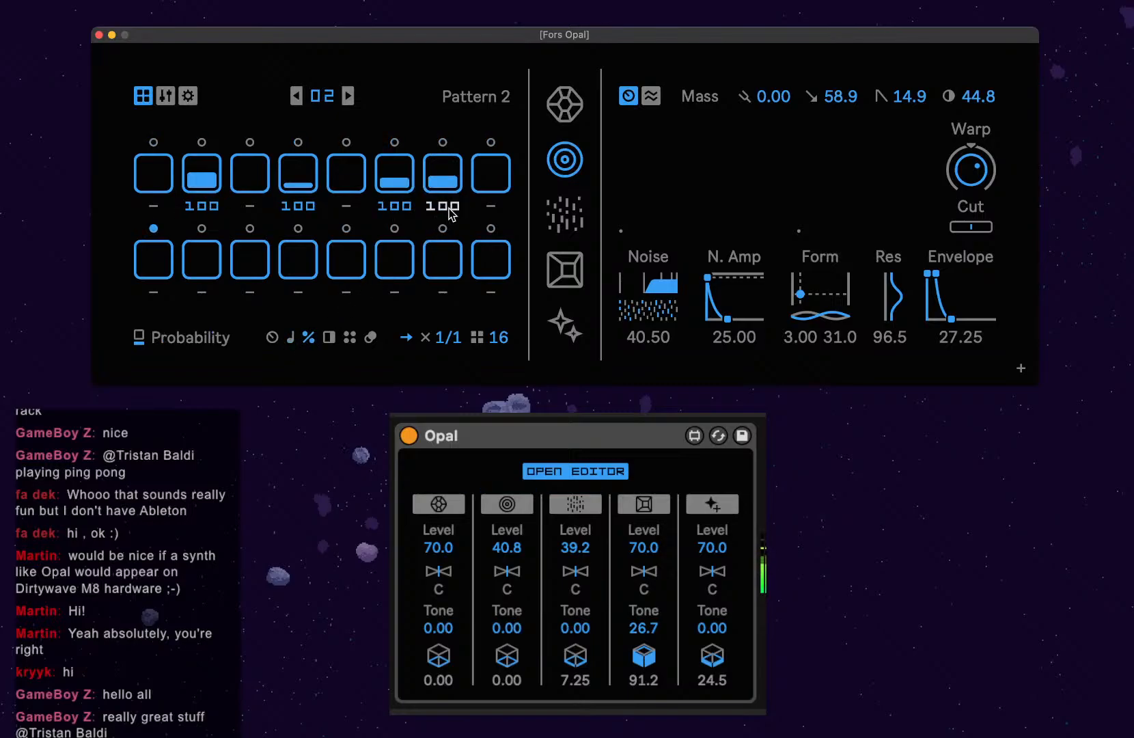
{"action": "left_click_drag", "start_coordinate": [444, 208], "coordinate": [444, 255]}
{"action": "left_click_drag", "start_coordinate": [405, 207], "coordinate": [406, 260]}
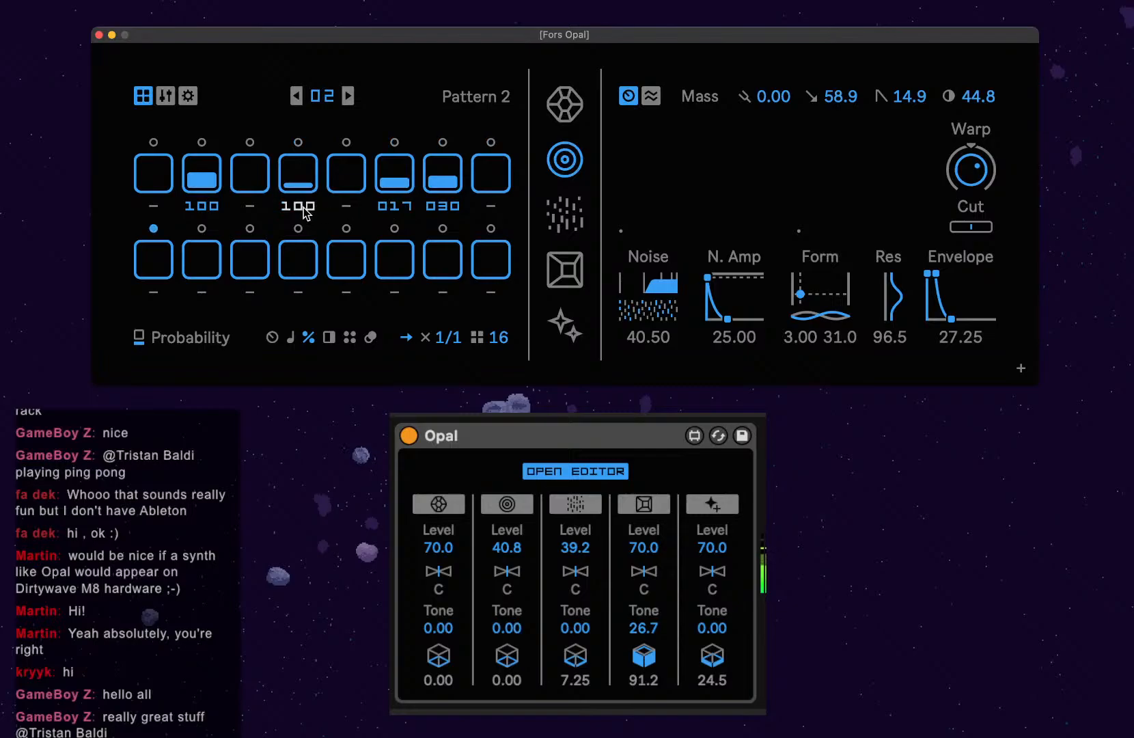
{"action": "left_click_drag", "start_coordinate": [298, 205], "coordinate": [298, 220]}
{"action": "left_click_drag", "start_coordinate": [202, 206], "coordinate": [202, 271]}
Raise the Mass track's effect send to 24.5, and set its warp to -5.25 and cut to -31.50.
{"action": "mouse_move", "coordinate": [506, 657]}
{"action": "left_mouse_down"}
{"action": "mouse_move", "coordinate": [507, 632]}
{"action": "mouse_move", "coordinate": [506, 655]}
{"action": "left_mouse_up"}
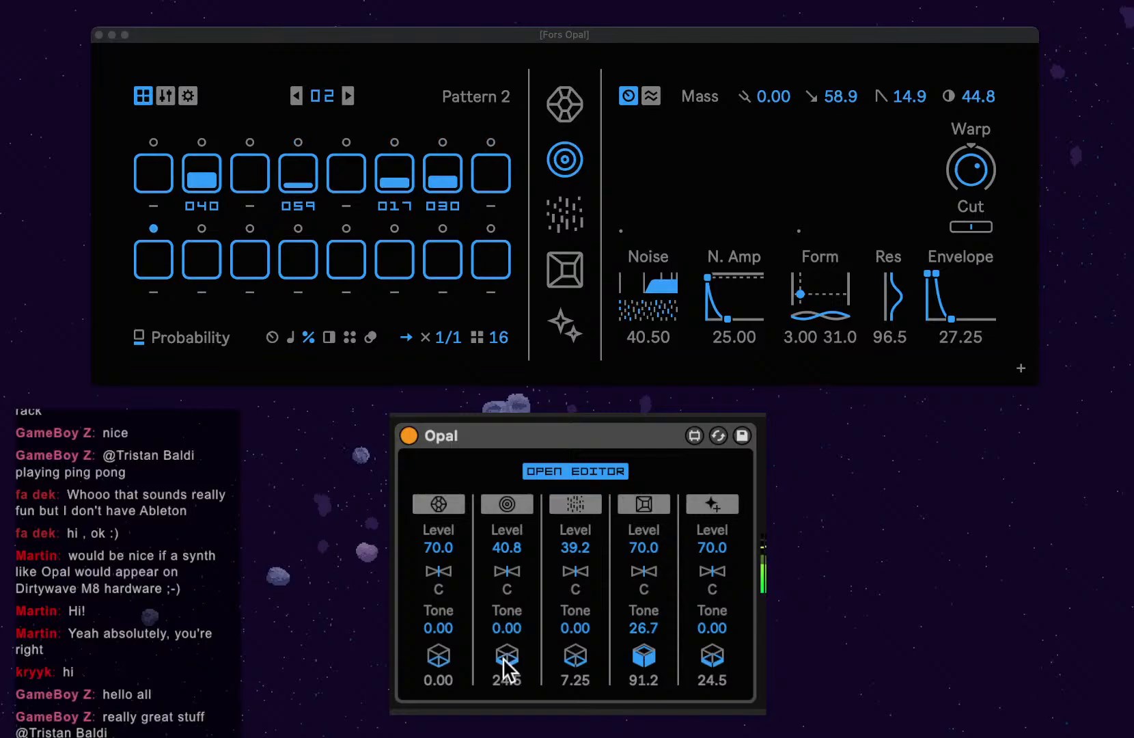
{"action": "left_click", "coordinate": [780, 186]}
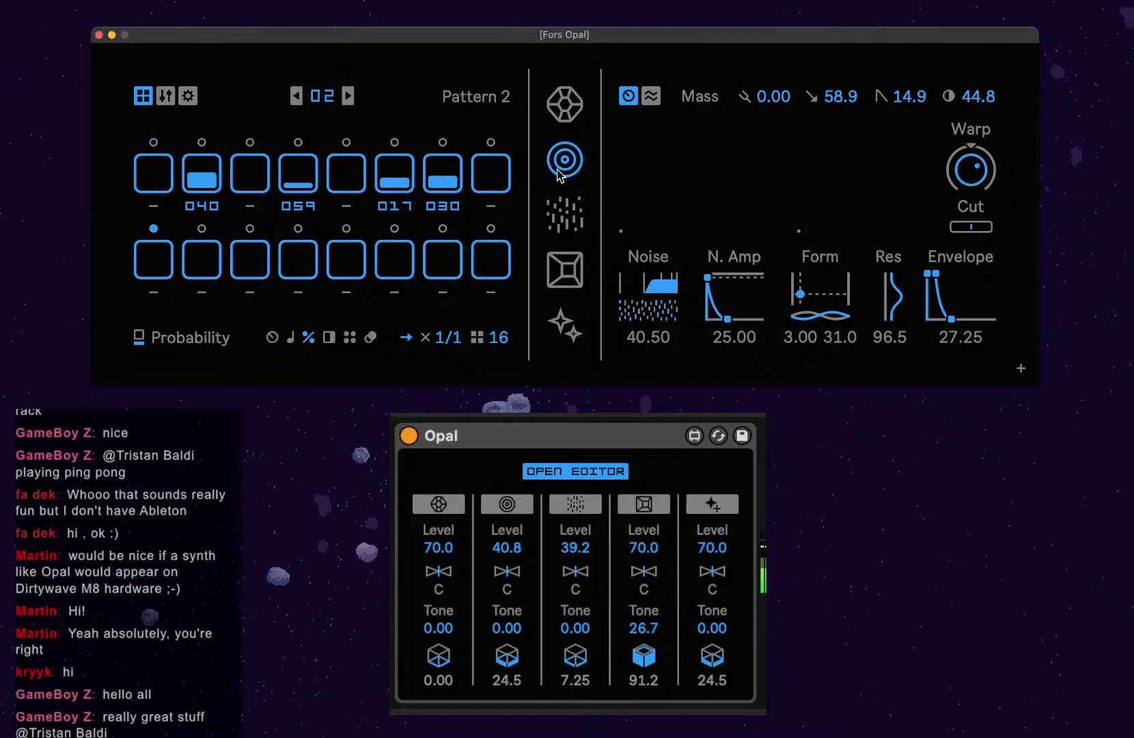
{"action": "left_click_drag", "start_coordinate": [948, 195], "coordinate": [979, 240]}
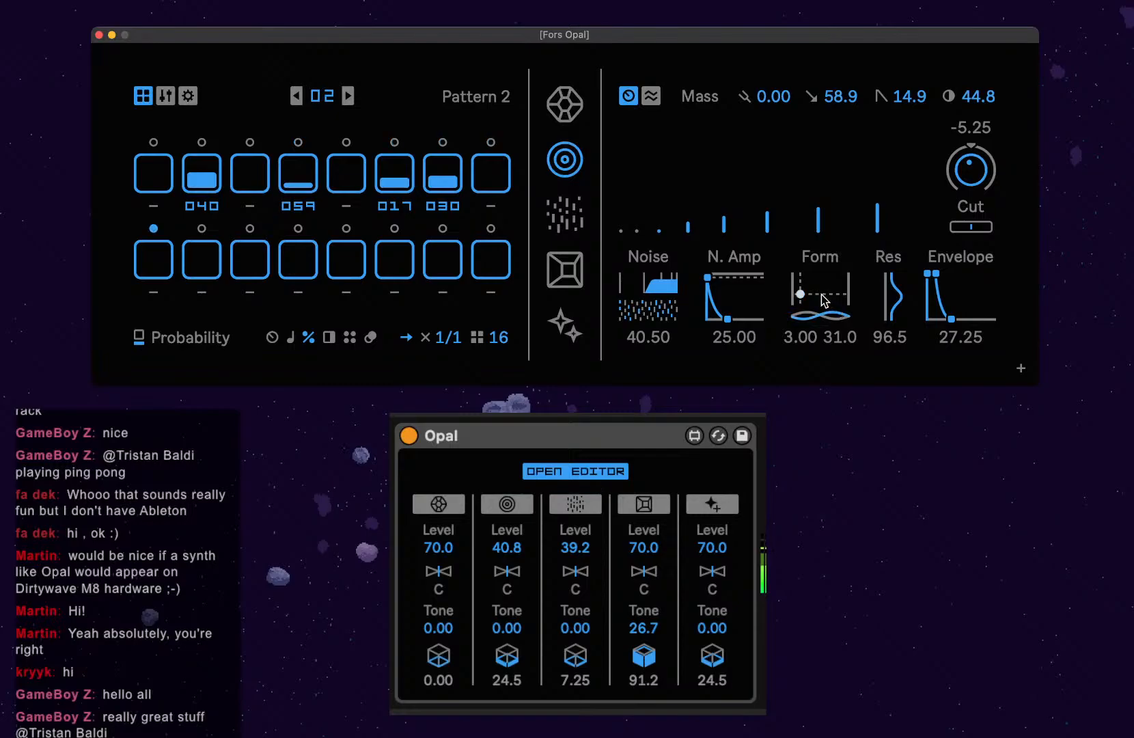
{"action": "left_click_drag", "start_coordinate": [812, 294], "coordinate": [812, 303]}
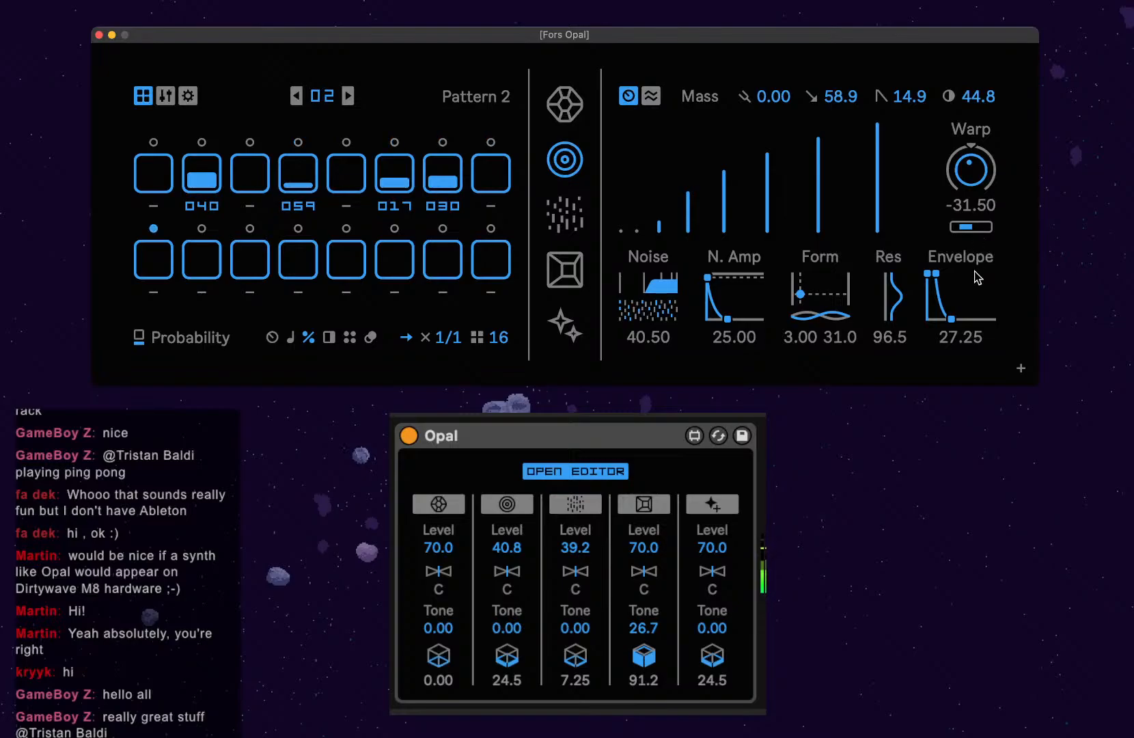
Shorten the Mass envelope's release to 16.75 and turn the warp further down.
{"action": "left_click", "coordinate": [942, 276]}
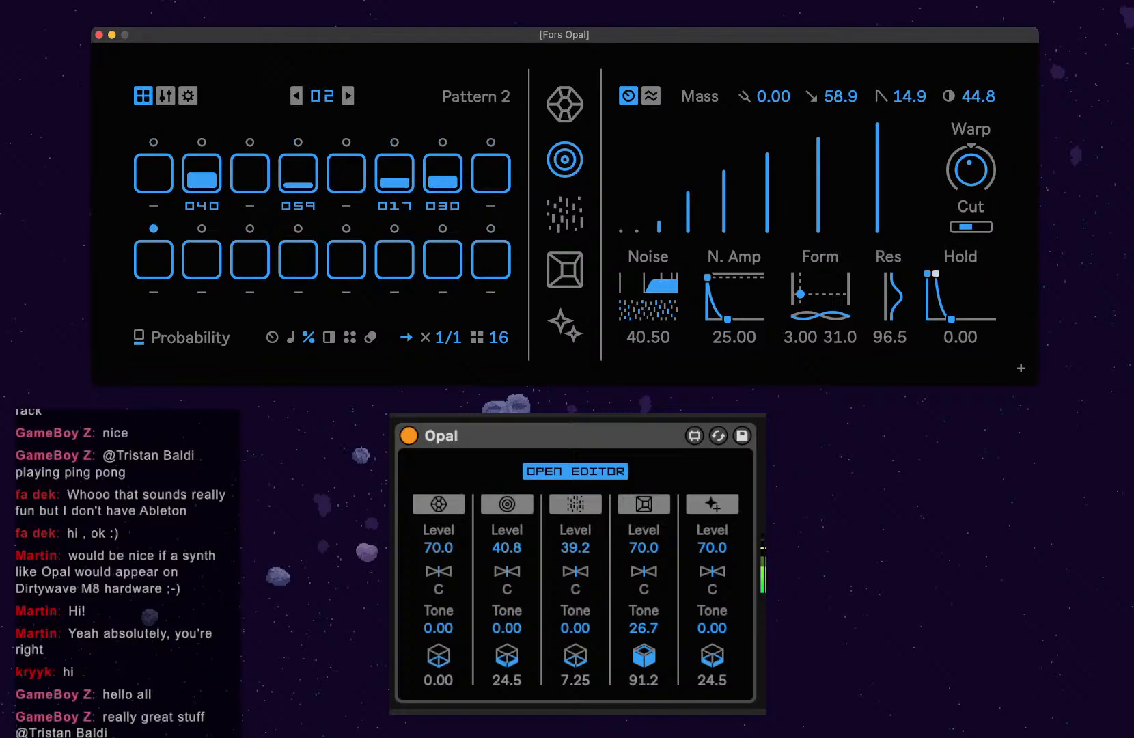
{"action": "left_click_drag", "start_coordinate": [951, 319], "coordinate": [945, 319]}
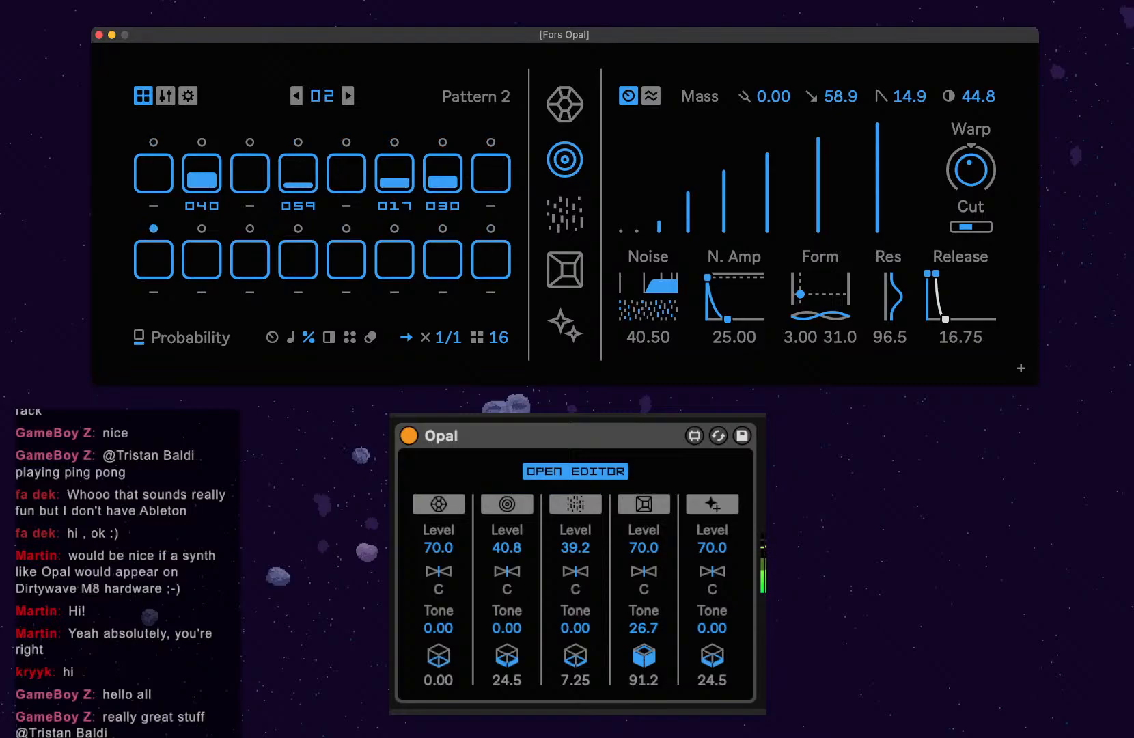
{"action": "left_click_drag", "start_coordinate": [971, 170], "coordinate": [979, 225]}
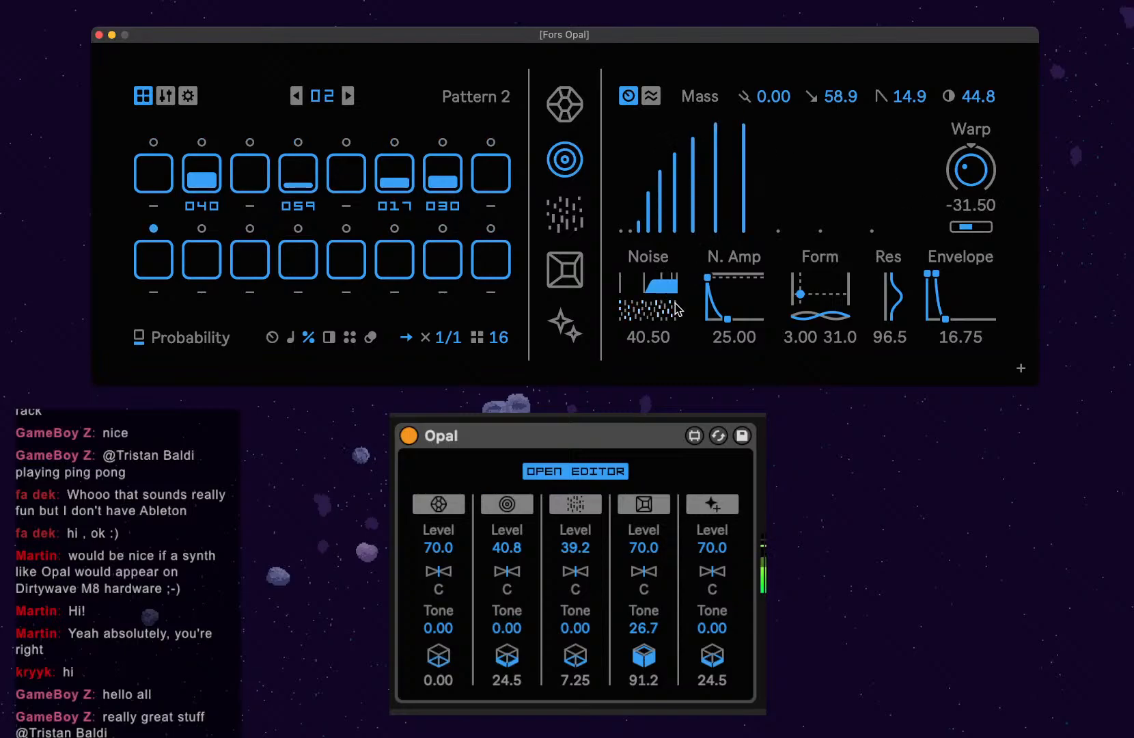
Set the Mass noise amplitude envelope to attack 22.7 and level 92.7, and raise the noise amount to 91.25.
{"action": "left_click_drag", "start_coordinate": [724, 318], "coordinate": [732, 318]}
{"action": "left_click_drag", "start_coordinate": [680, 287], "coordinate": [680, 259]}
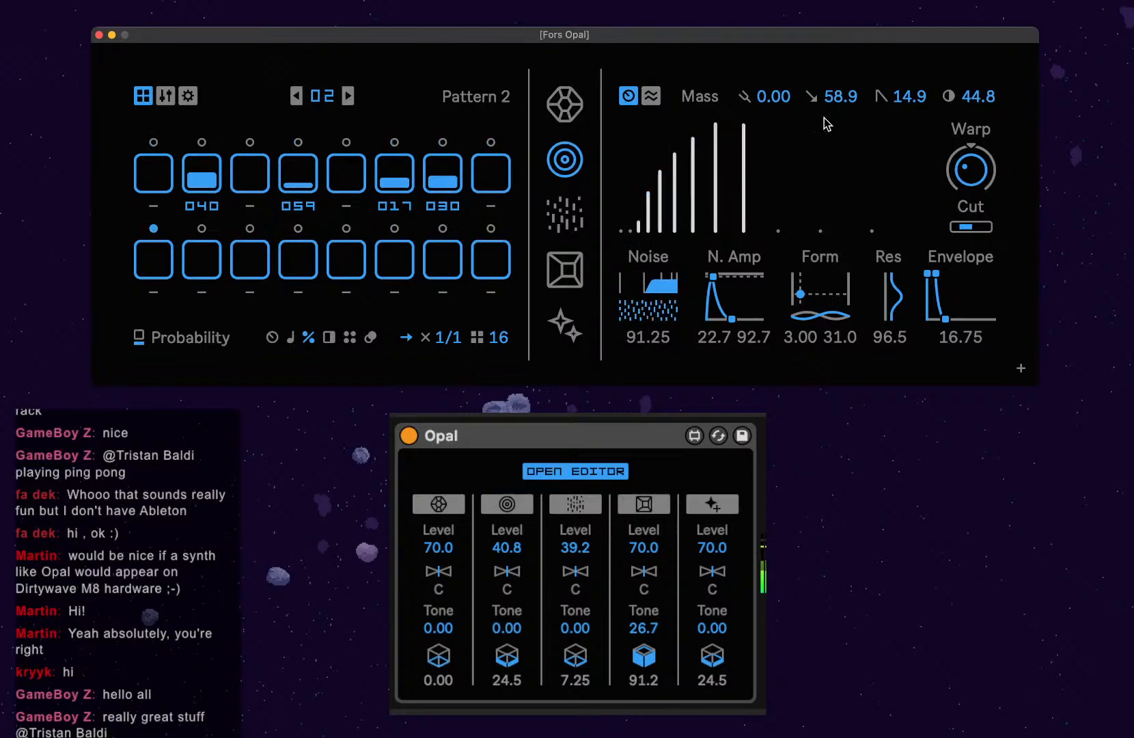
Raise the Mass track's tuning to 48.0 and lengthen its envelope release to 22.00.
{"action": "left_click_drag", "start_coordinate": [773, 96], "coordinate": [773, 85]}
{"action": "left_click_drag", "start_coordinate": [964, 331], "coordinate": [963, 313]}
{"action": "left_click_drag", "start_coordinate": [774, 96], "coordinate": [773, 75]}
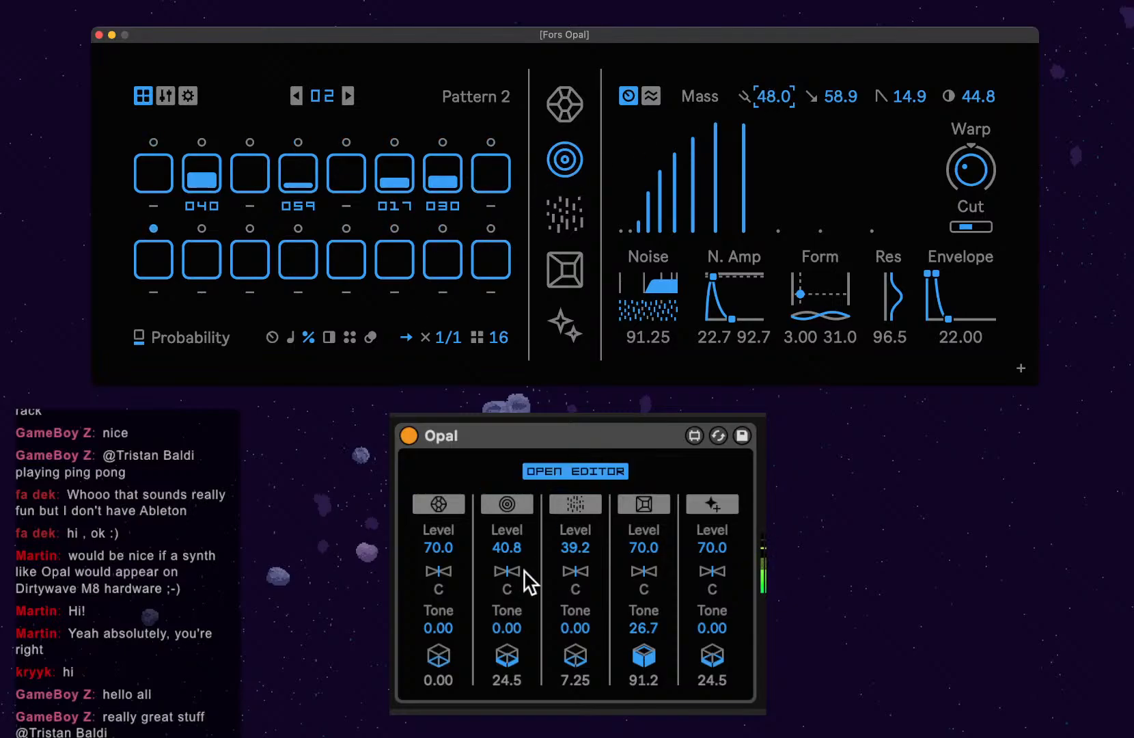
With the third track muted, set the Mass track's tuning to 32.0 and its warp to -8.75.
{"action": "left_click", "coordinate": [518, 508]}
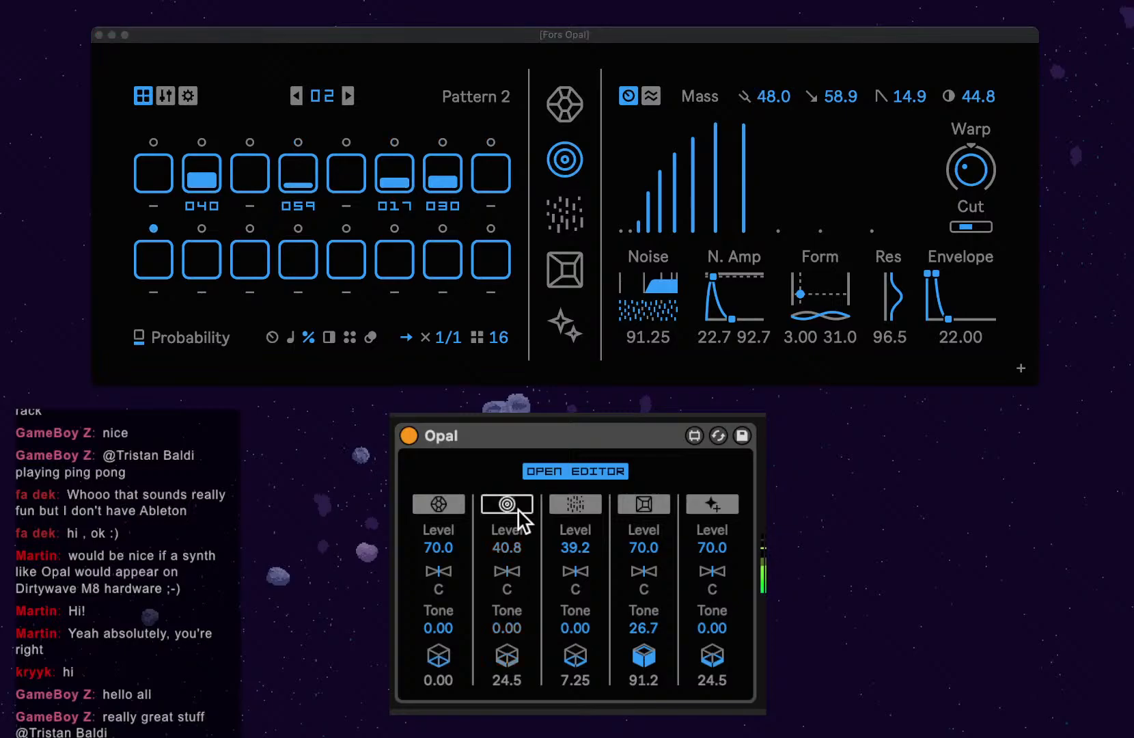
{"action": "left_click", "coordinate": [517, 508]}
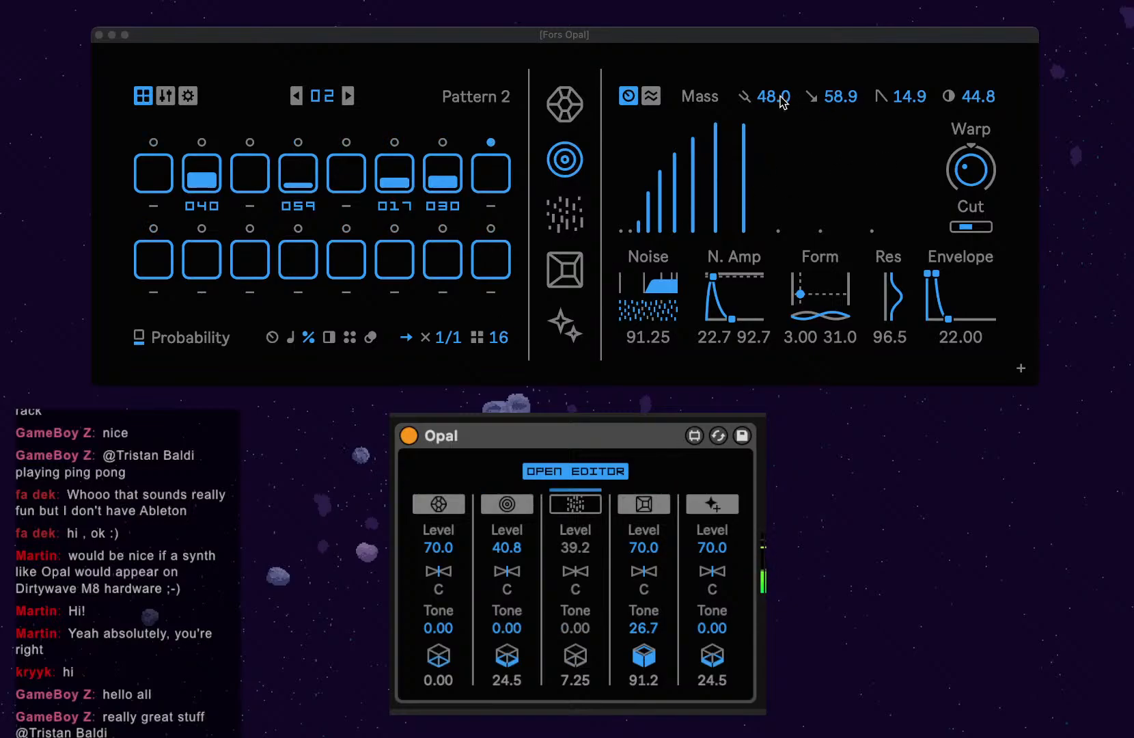
{"action": "mouse_move", "coordinate": [773, 96]}
{"action": "left_mouse_down"}
{"action": "mouse_move", "coordinate": [773, 128]}
{"action": "mouse_move", "coordinate": [782, 100]}
{"action": "left_mouse_up"}
{"action": "left_click_drag", "start_coordinate": [971, 168], "coordinate": [971, 176]}
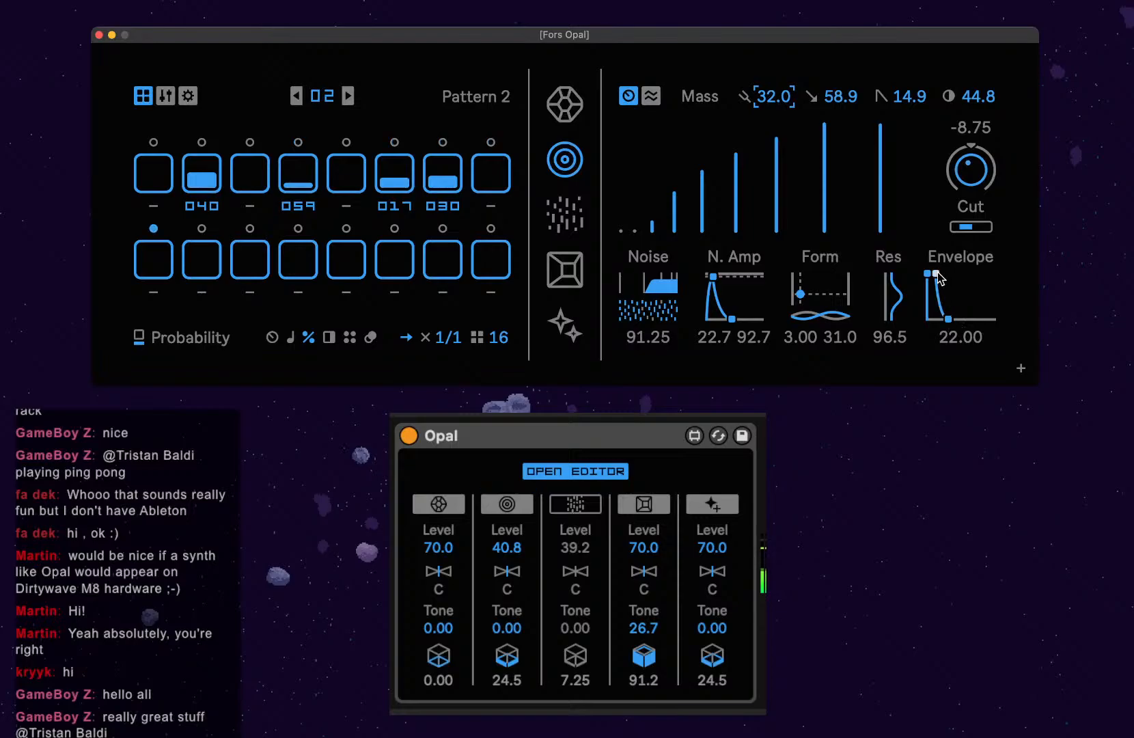
Set the Mass envelope to 19.25 with slightly more hold, and its noise amplitude to attack 19.2 and level 59.5.
{"action": "left_click_drag", "start_coordinate": [932, 276], "coordinate": [943, 276]}
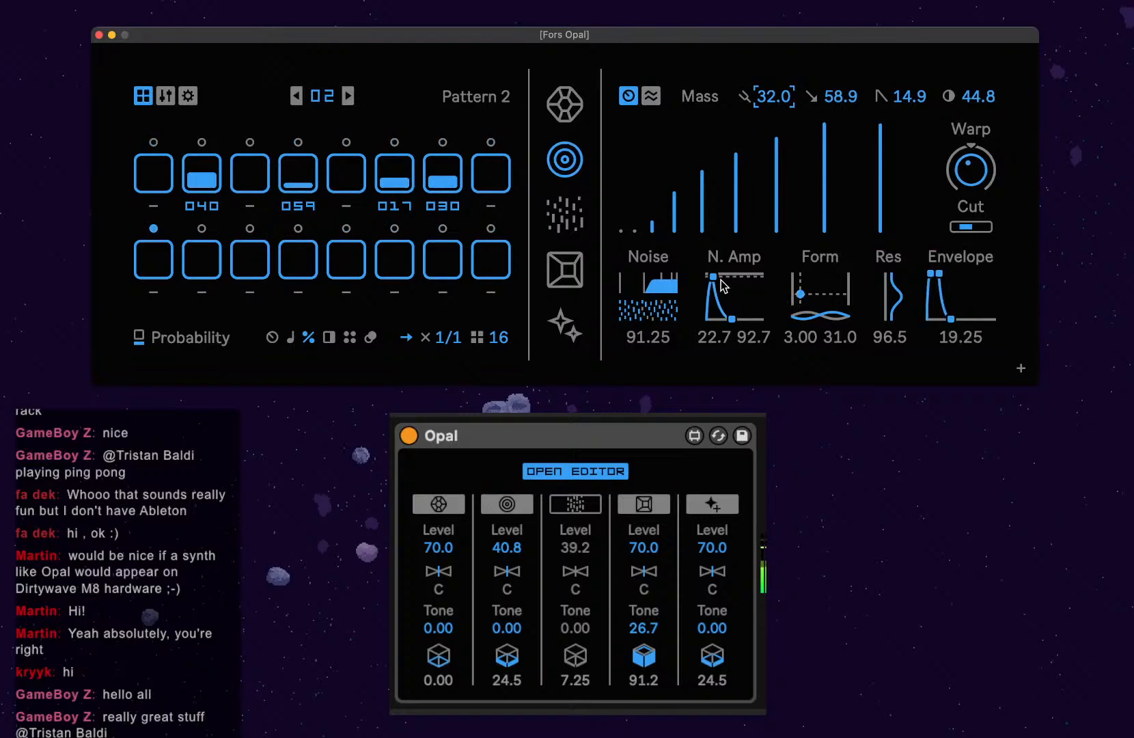
{"action": "left_click_drag", "start_coordinate": [721, 276], "coordinate": [721, 289]}
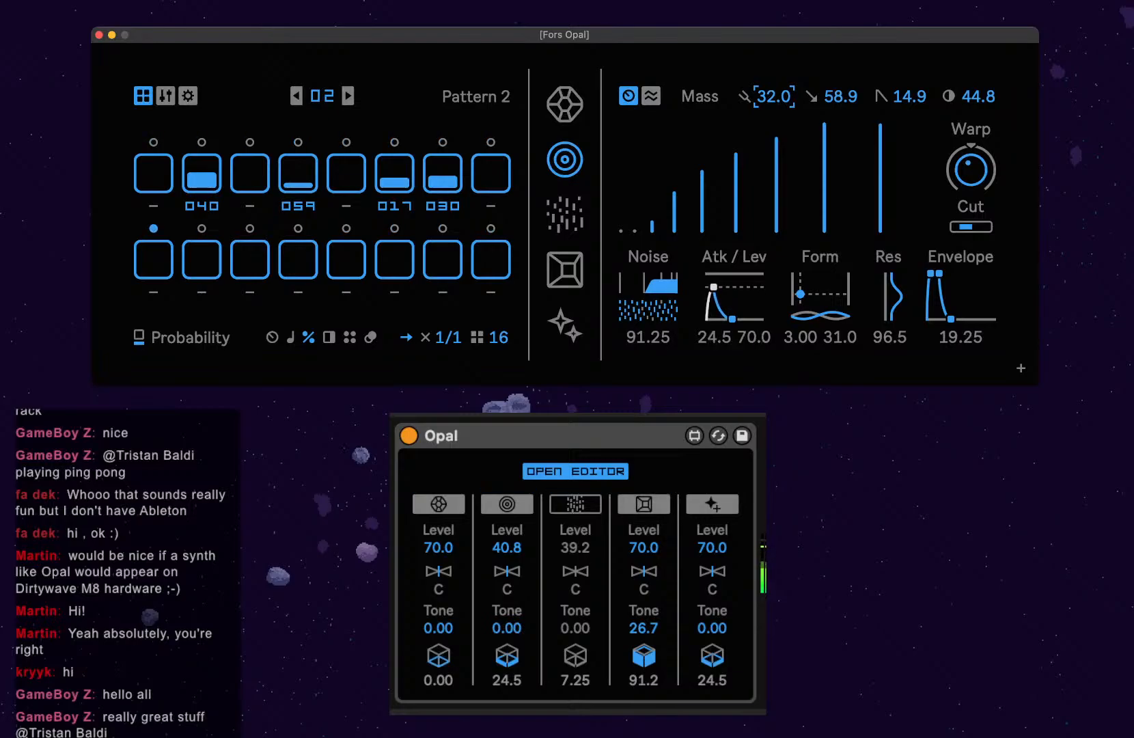
{"action": "left_click_drag", "start_coordinate": [714, 283], "coordinate": [712, 287]}
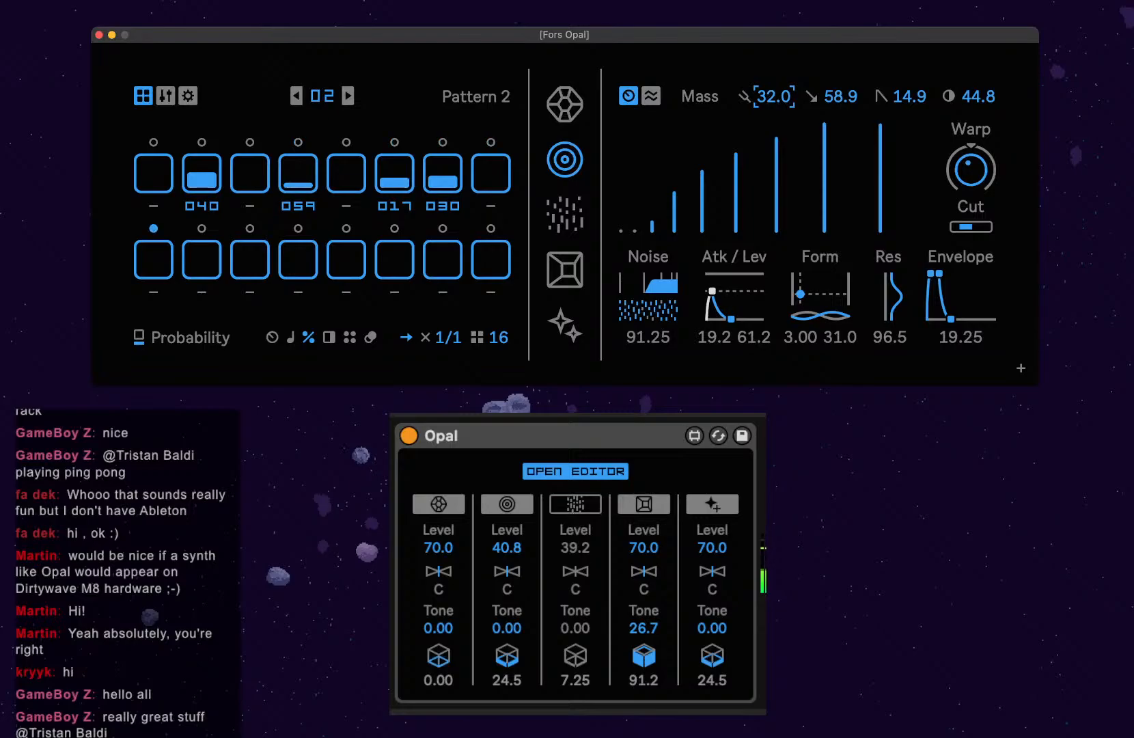
{"action": "left_click_drag", "start_coordinate": [712, 291], "coordinate": [712, 292]}
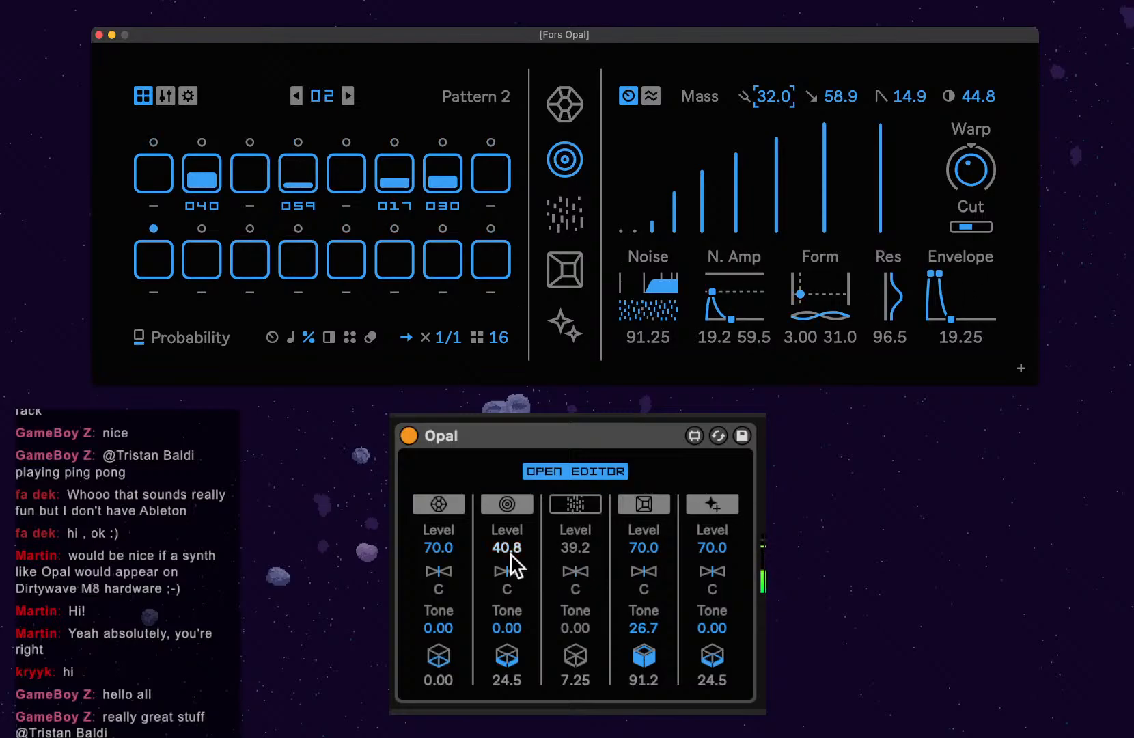
Set the Mass track's level to 41.6 and lower the velocity of its step 2.
{"action": "mouse_move", "coordinate": [511, 553]}
{"action": "left_mouse_down"}
{"action": "mouse_move", "coordinate": [511, 581]}
{"action": "mouse_move", "coordinate": [509, 555]}
{"action": "left_mouse_up"}
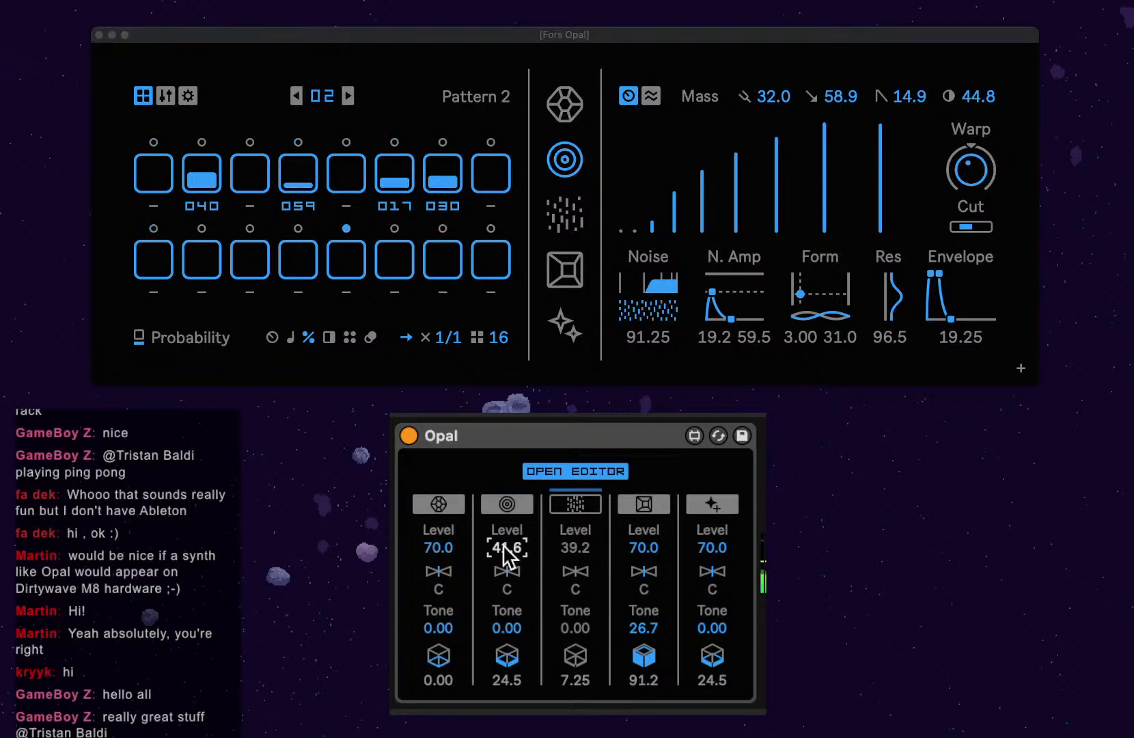
{"action": "left_click", "coordinate": [656, 100]}
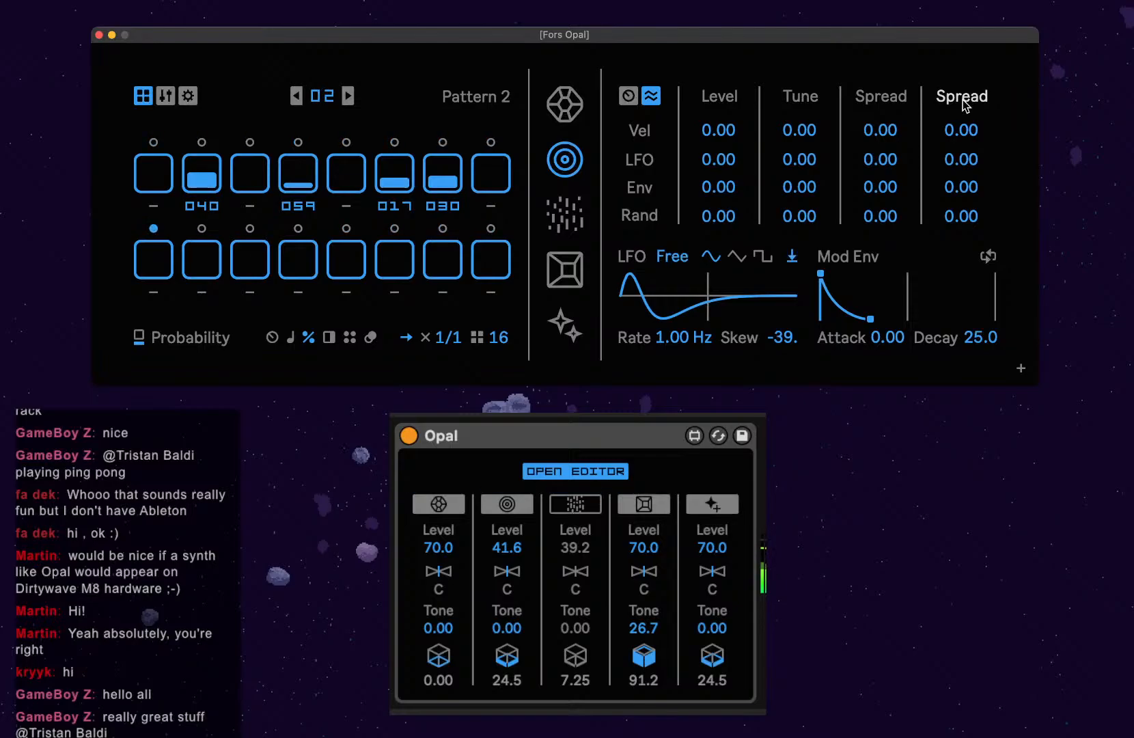
{"action": "left_click", "coordinate": [903, 96]}
{"action": "left_click", "coordinate": [272, 338]}
{"action": "left_click", "coordinate": [290, 338]}
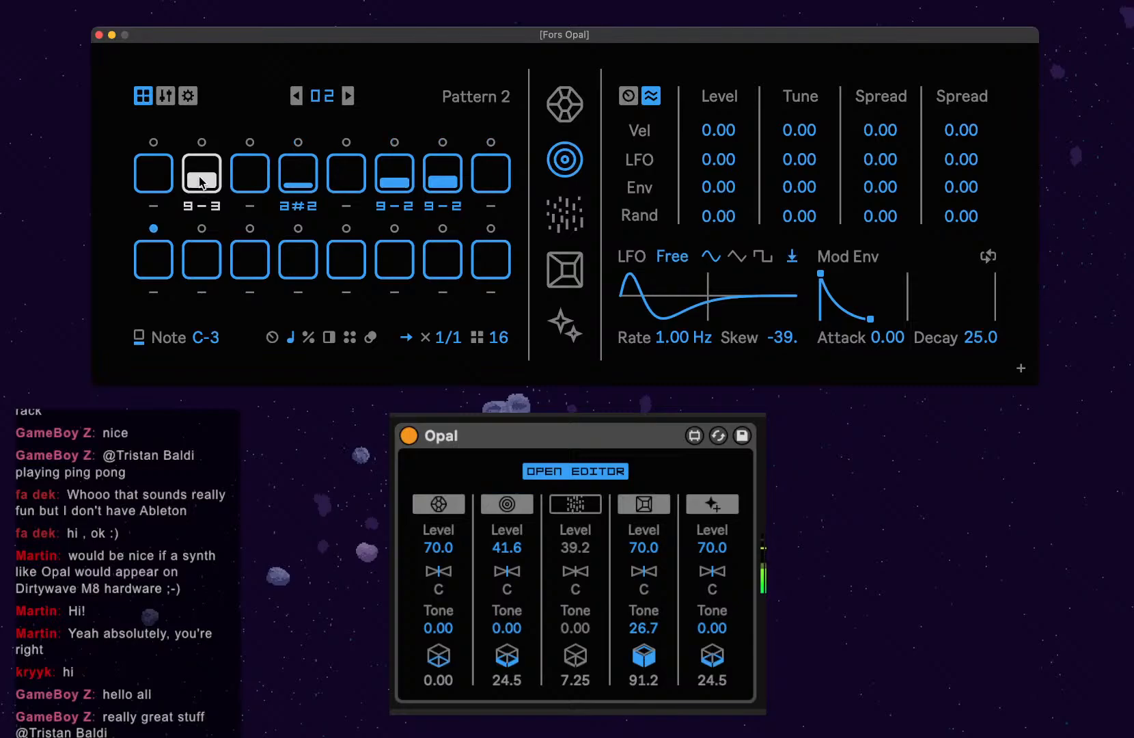
{"action": "left_click_drag", "start_coordinate": [201, 177], "coordinate": [201, 184]}
Examine the Mass track's per-step mix level, note, probability, modulo, ratchet and nudge lanes.
{"action": "left_click", "coordinate": [272, 338]}
{"action": "left_click", "coordinate": [309, 337]}
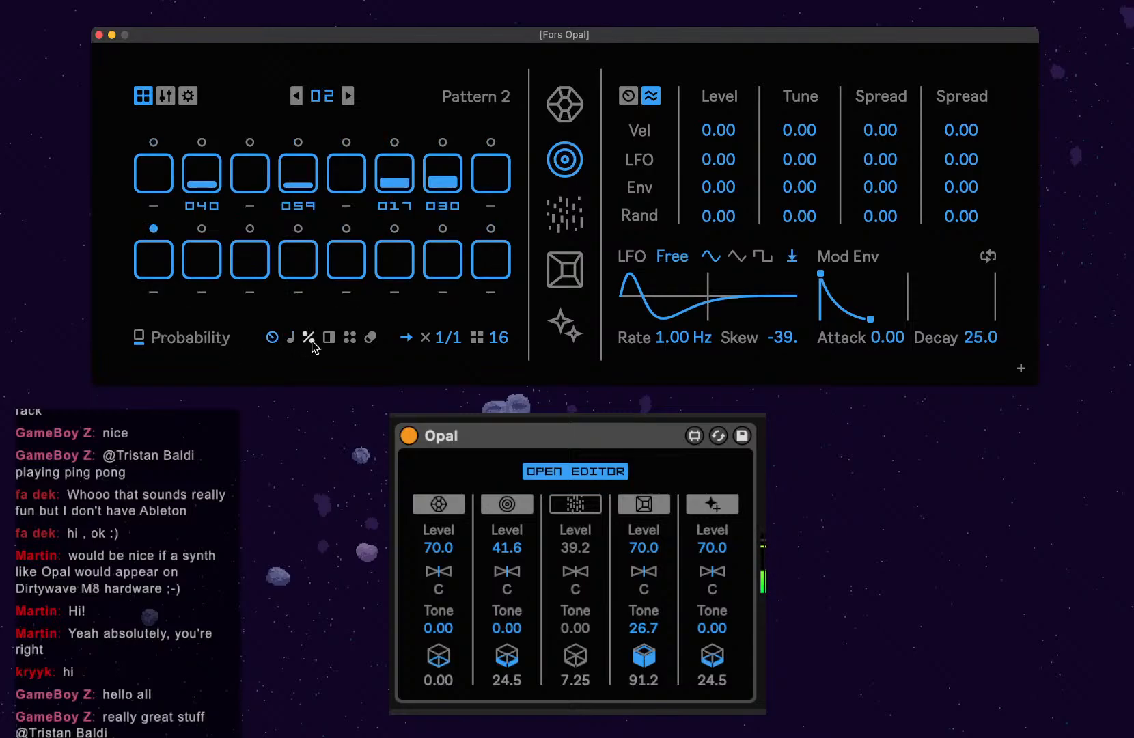
{"action": "left_click", "coordinate": [329, 337]}
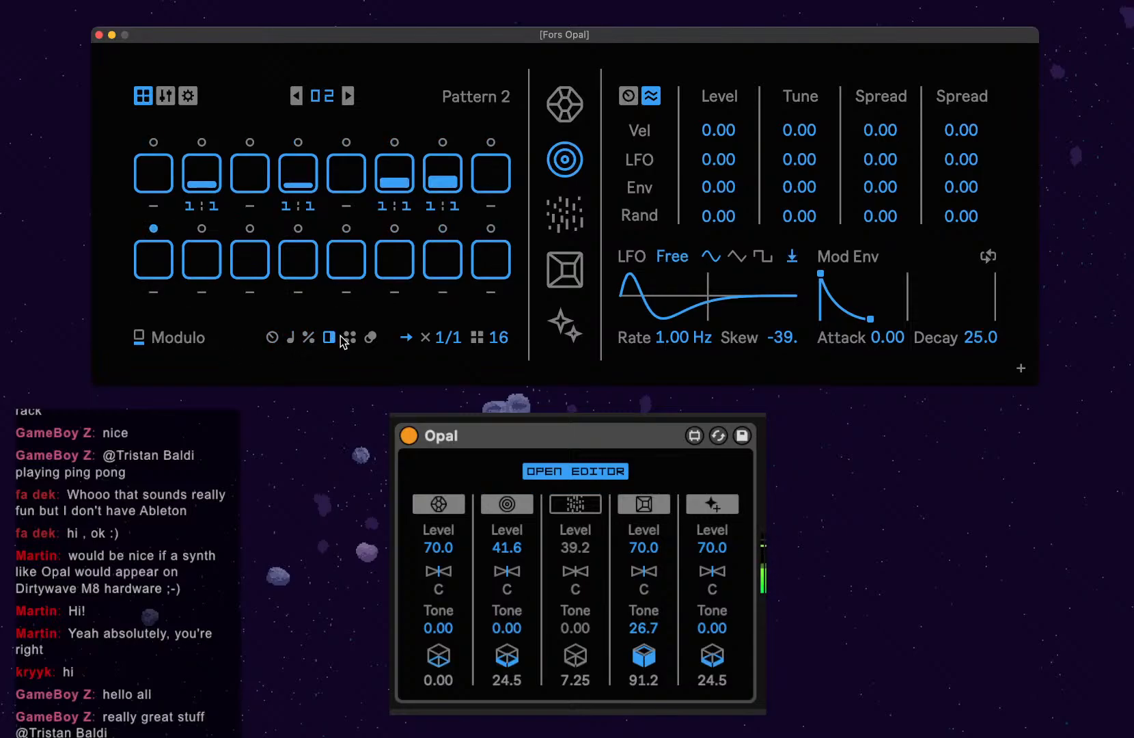
{"action": "left_click", "coordinate": [309, 338]}
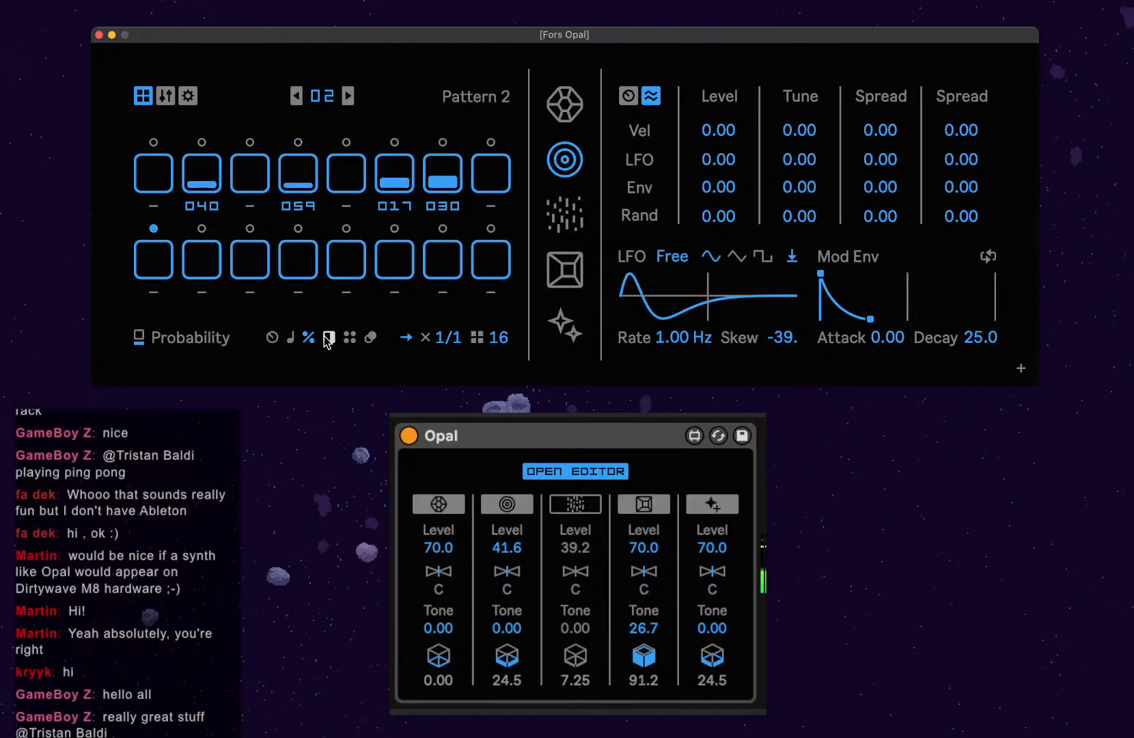
{"action": "left_click", "coordinate": [329, 338]}
{"action": "left_click", "coordinate": [273, 337]}
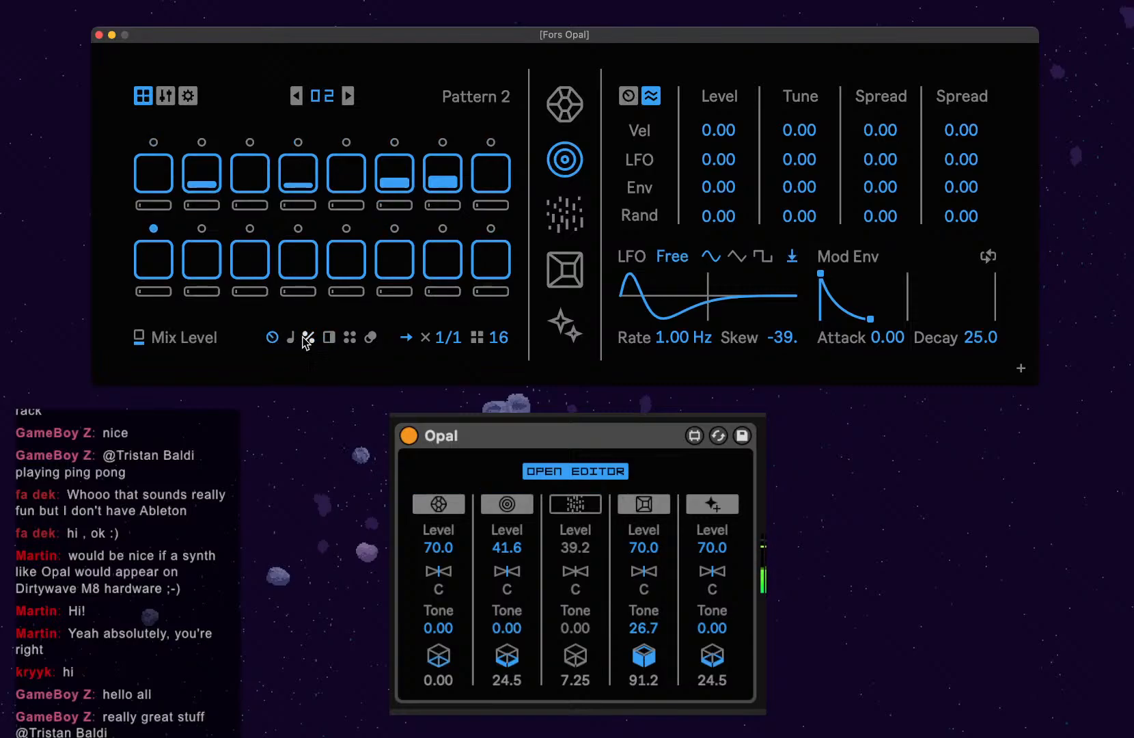
{"action": "left_click", "coordinate": [291, 337]}
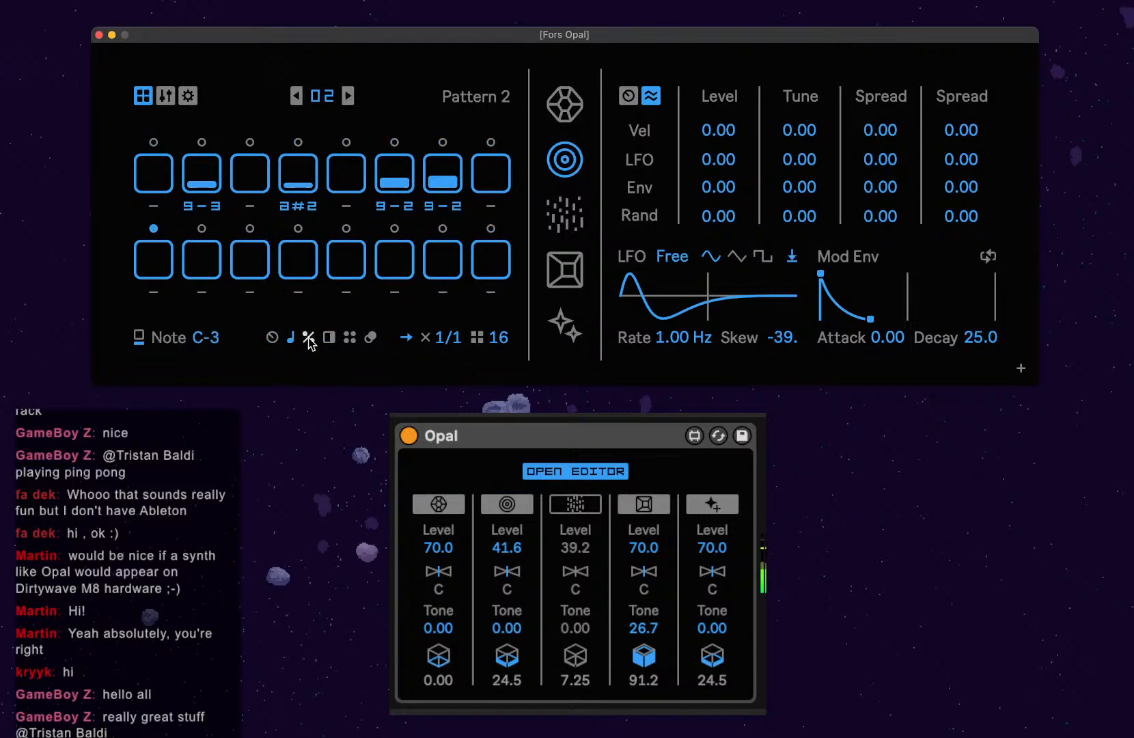
{"action": "left_click", "coordinate": [308, 338]}
{"action": "left_click", "coordinate": [330, 337]}
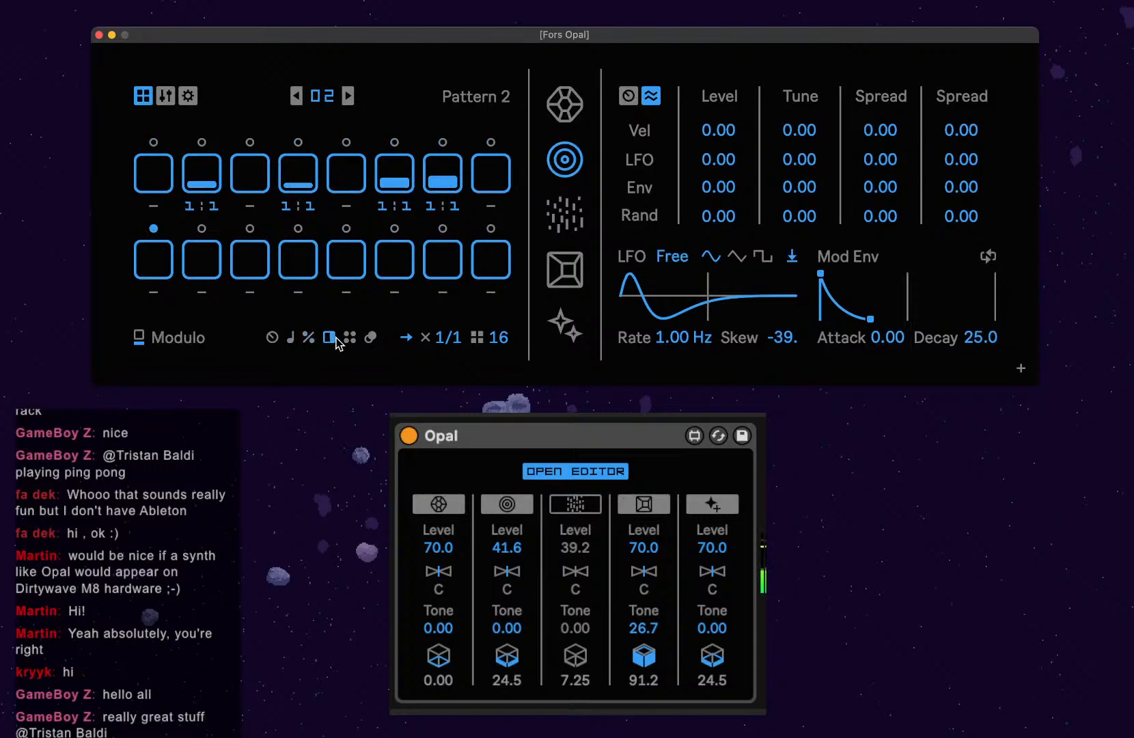
{"action": "left_click", "coordinate": [347, 338]}
{"action": "left_click", "coordinate": [370, 337]}
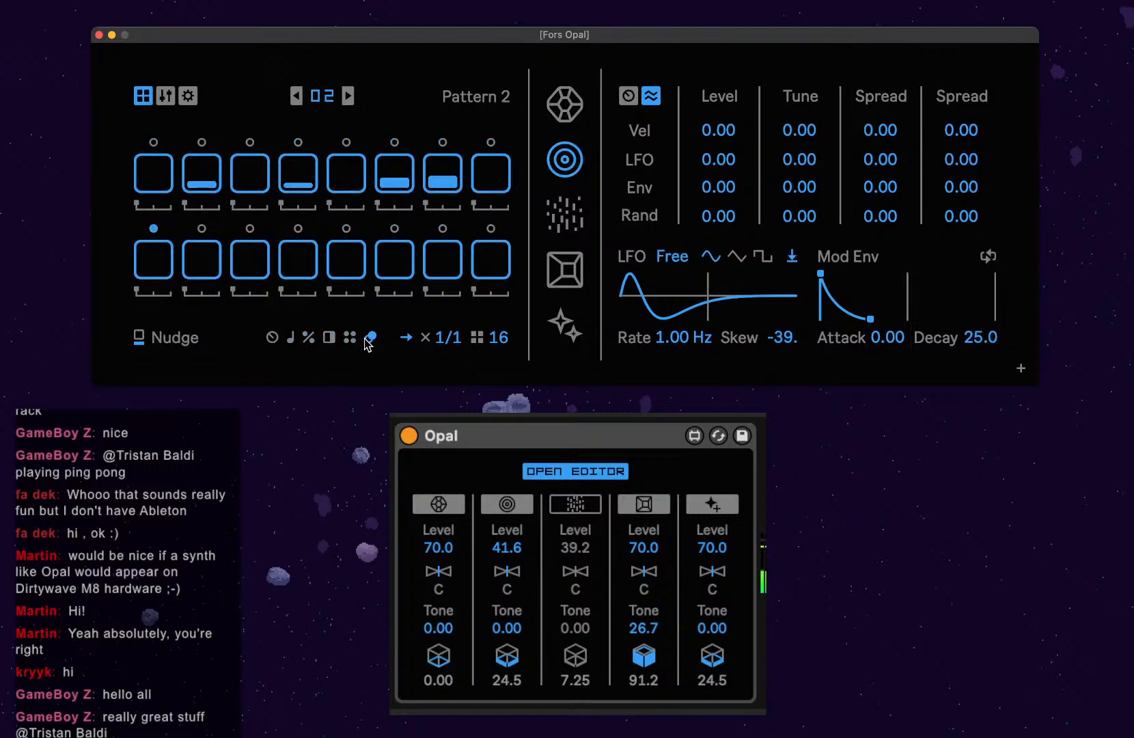
{"action": "left_click", "coordinate": [350, 337]}
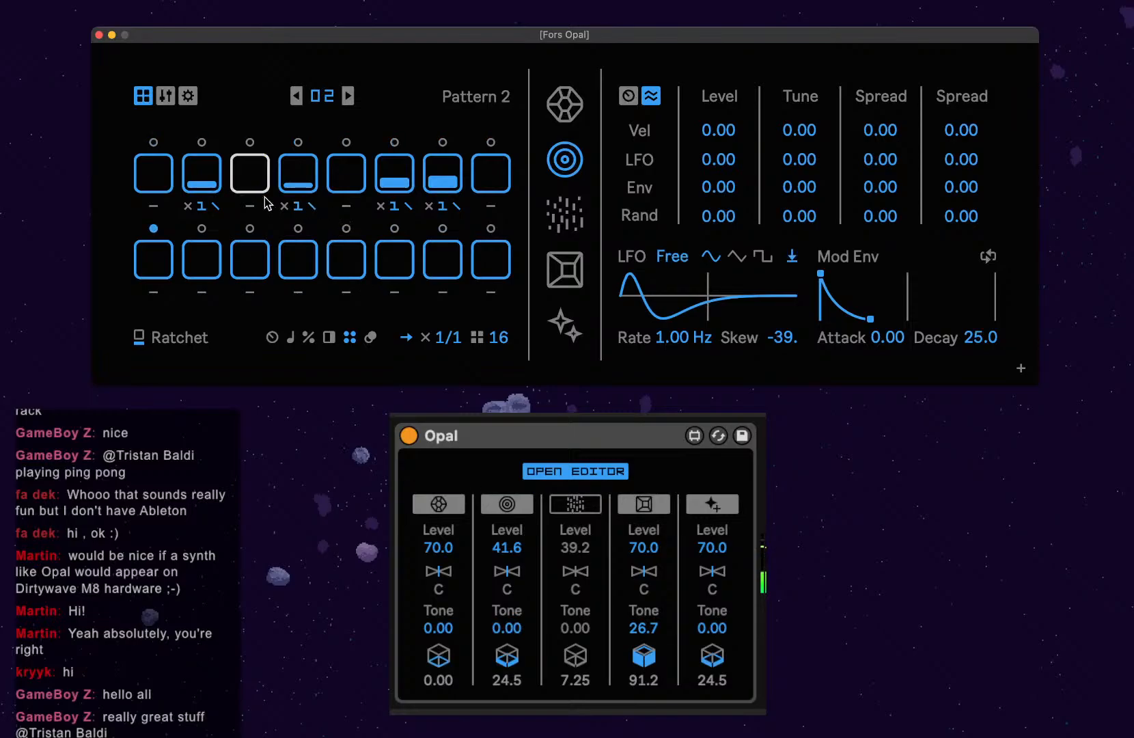
Toggle Mass step 2 off and back on, and set the probability of steps 2 and 4 to 30.
{"action": "left_click", "coordinate": [207, 199]}
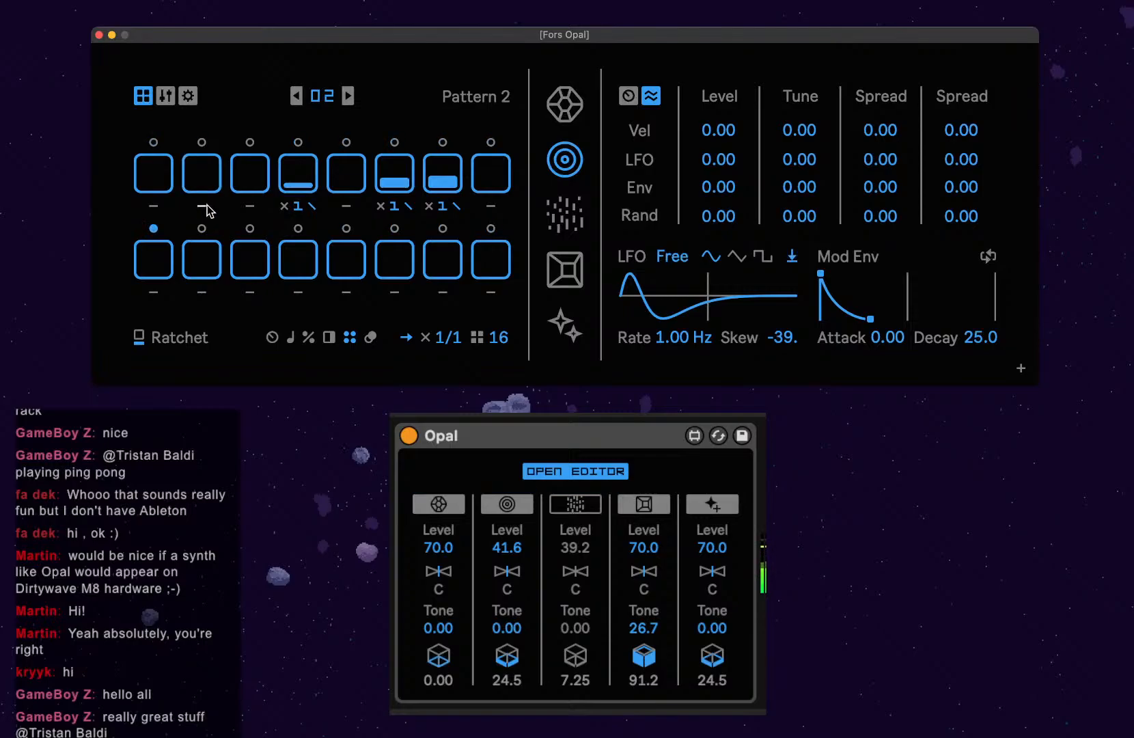
{"action": "left_click", "coordinate": [205, 186]}
{"action": "left_click", "coordinate": [208, 208]}
{"action": "left_click", "coordinate": [309, 336]}
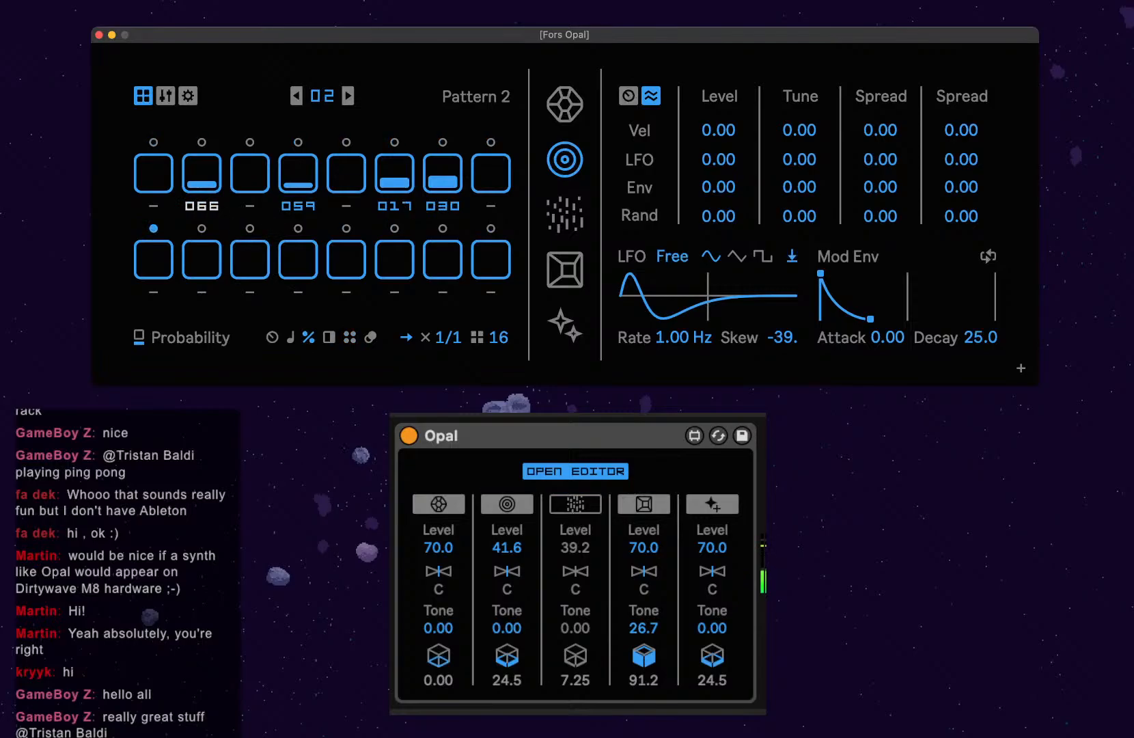
{"action": "left_click_drag", "start_coordinate": [210, 208], "coordinate": [210, 214]}
{"action": "left_click_drag", "start_coordinate": [305, 216], "coordinate": [306, 226]}
Adjust the mix level of Mass step 2 and set its probability to 40.
{"action": "left_click", "coordinate": [275, 338]}
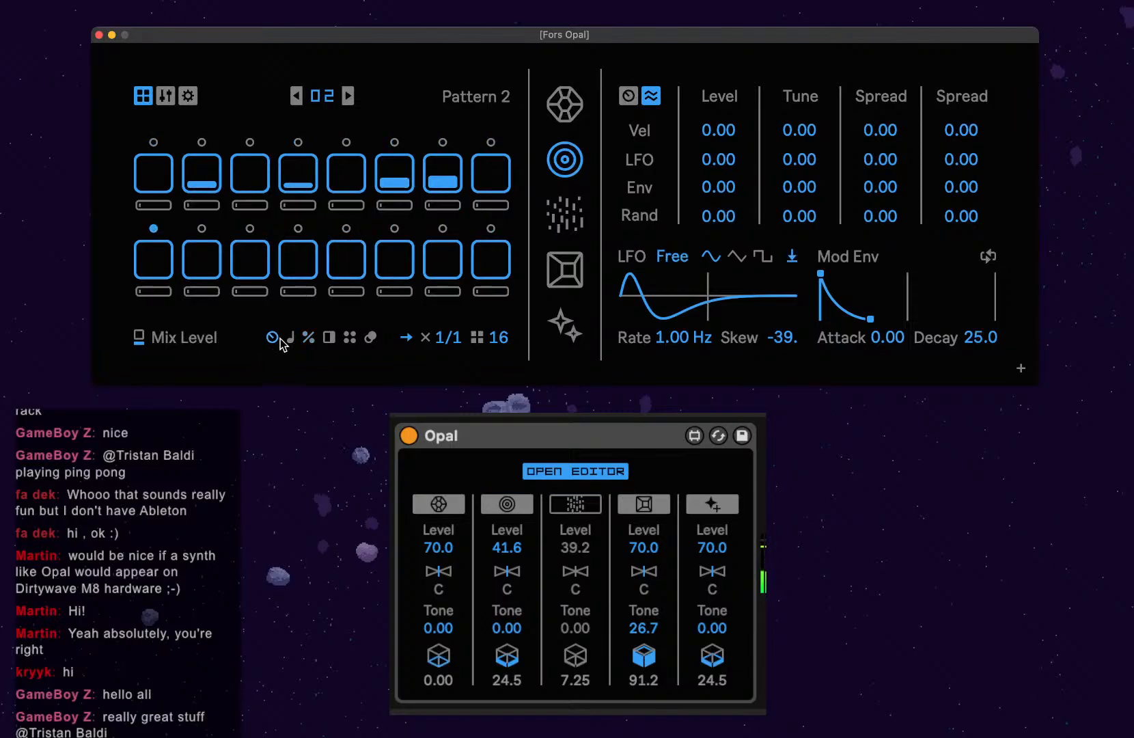
{"action": "left_click", "coordinate": [199, 205]}
{"action": "left_click", "coordinate": [308, 337]}
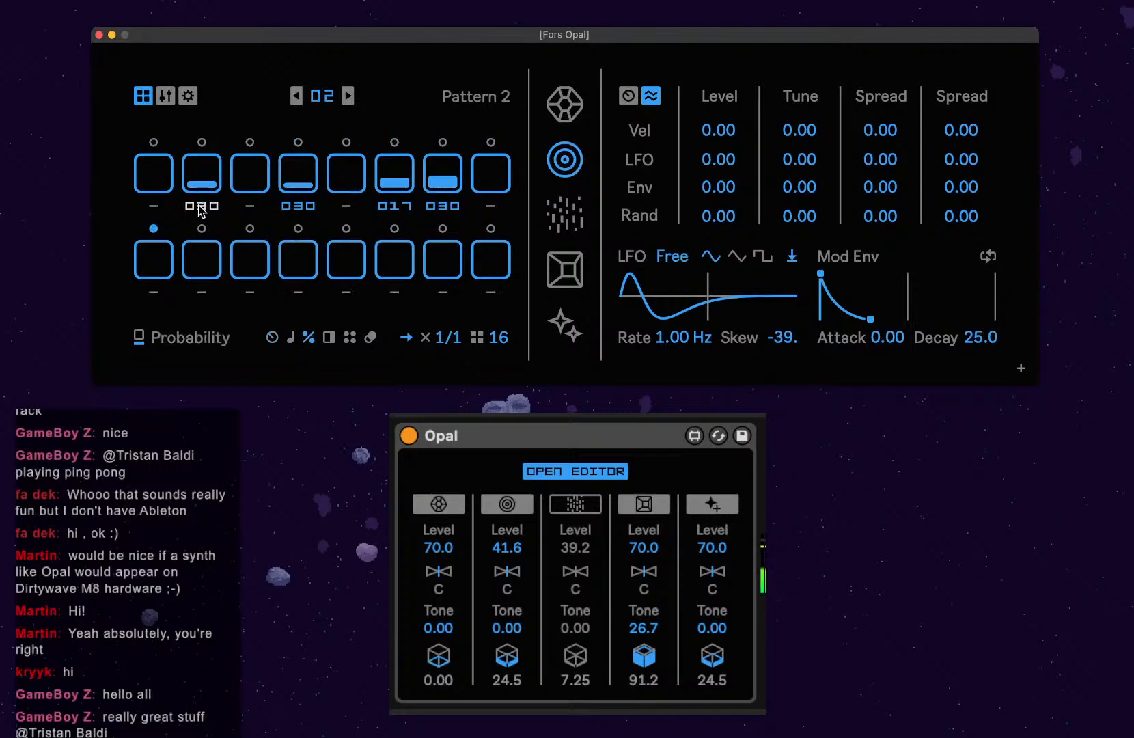
{"action": "left_click", "coordinate": [272, 337]}
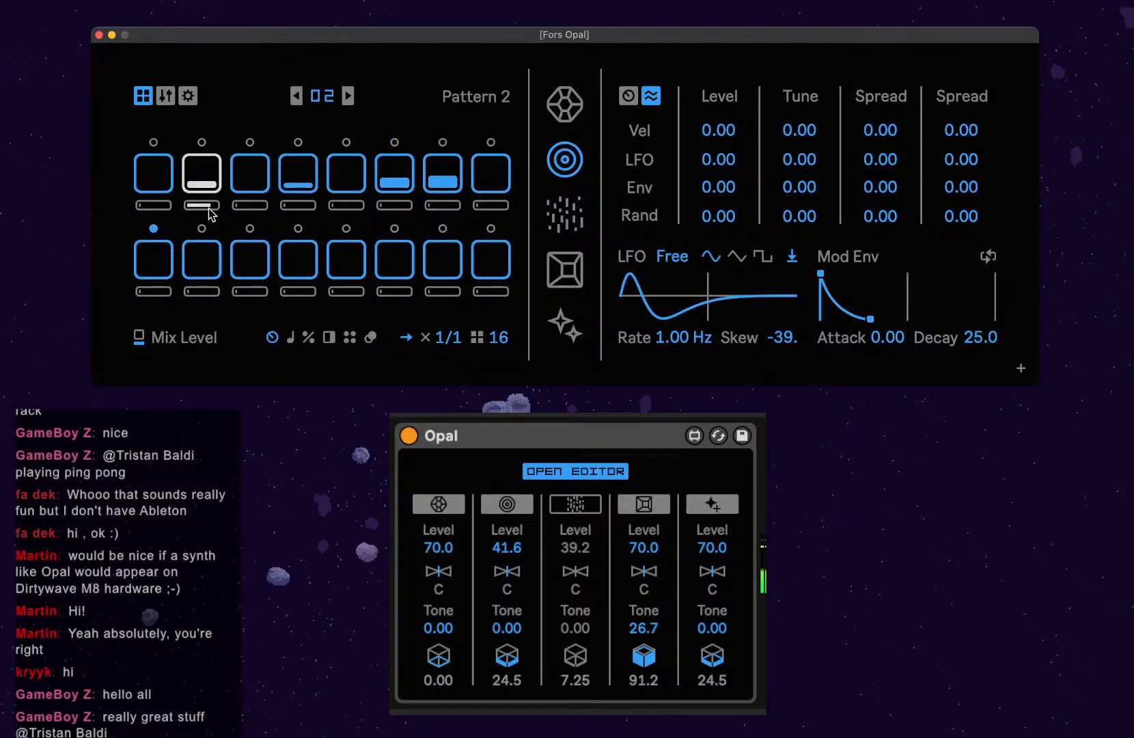
{"action": "left_click", "coordinate": [308, 338]}
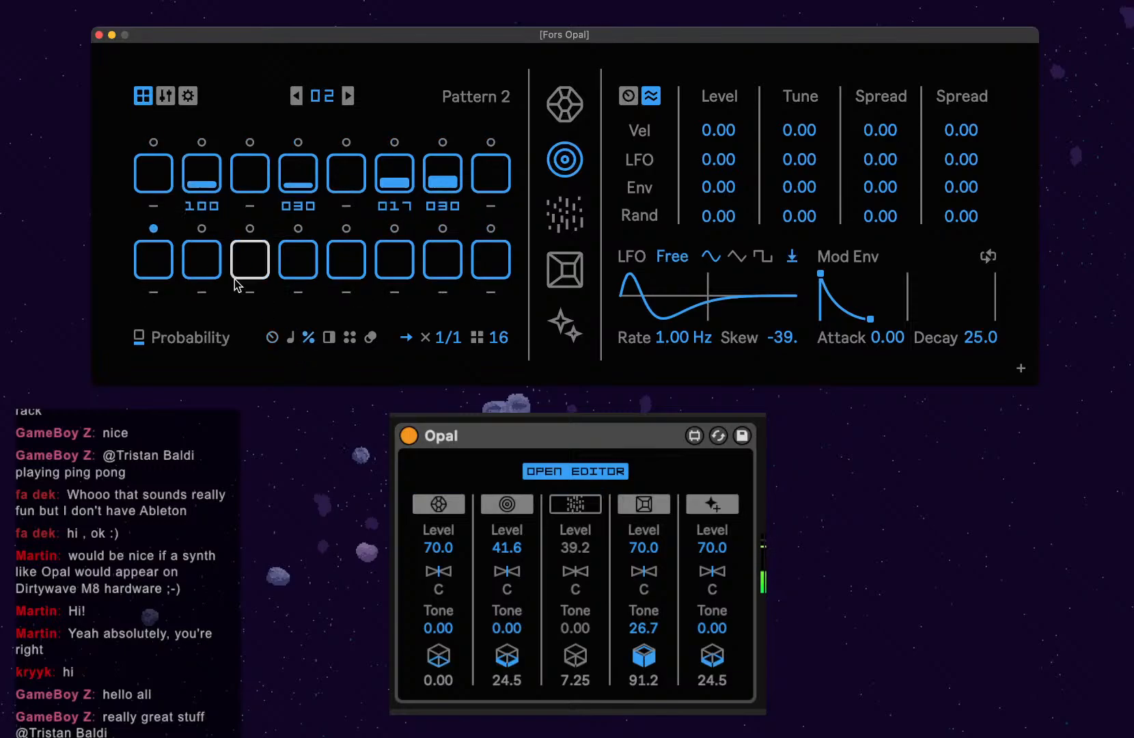
{"action": "left_click_drag", "start_coordinate": [208, 207], "coordinate": [208, 239]}
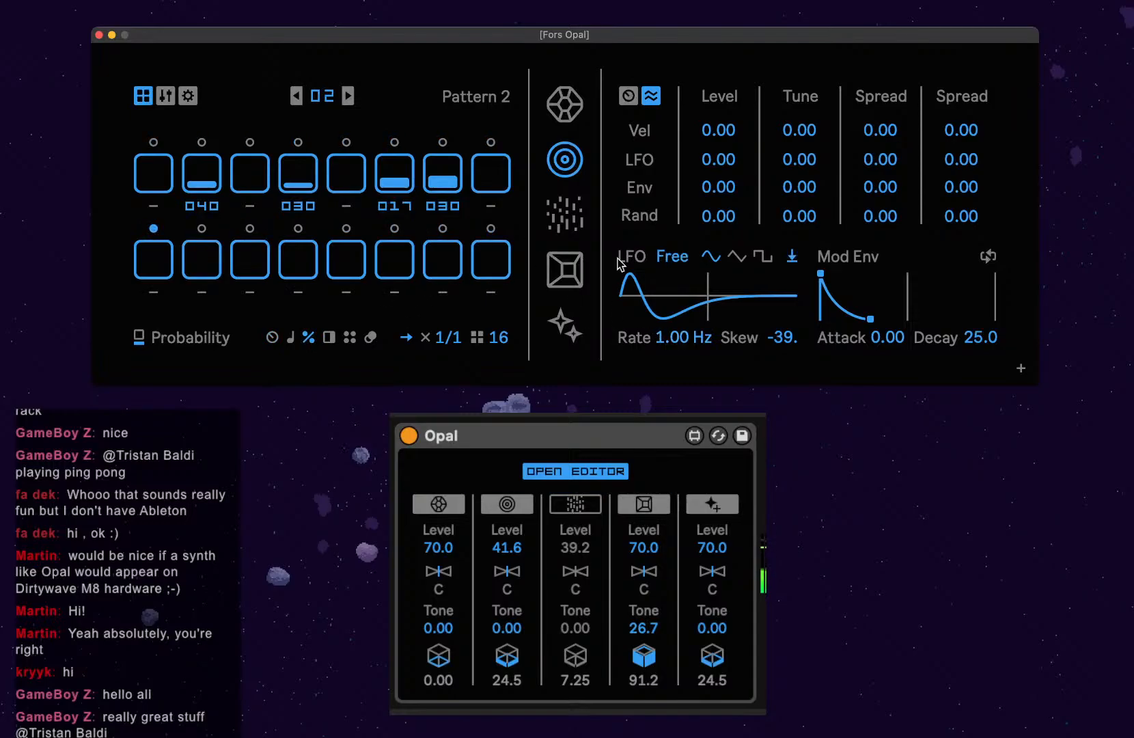
Switch the sampler track's playback direction to reverse.
{"action": "left_click", "coordinate": [582, 272]}
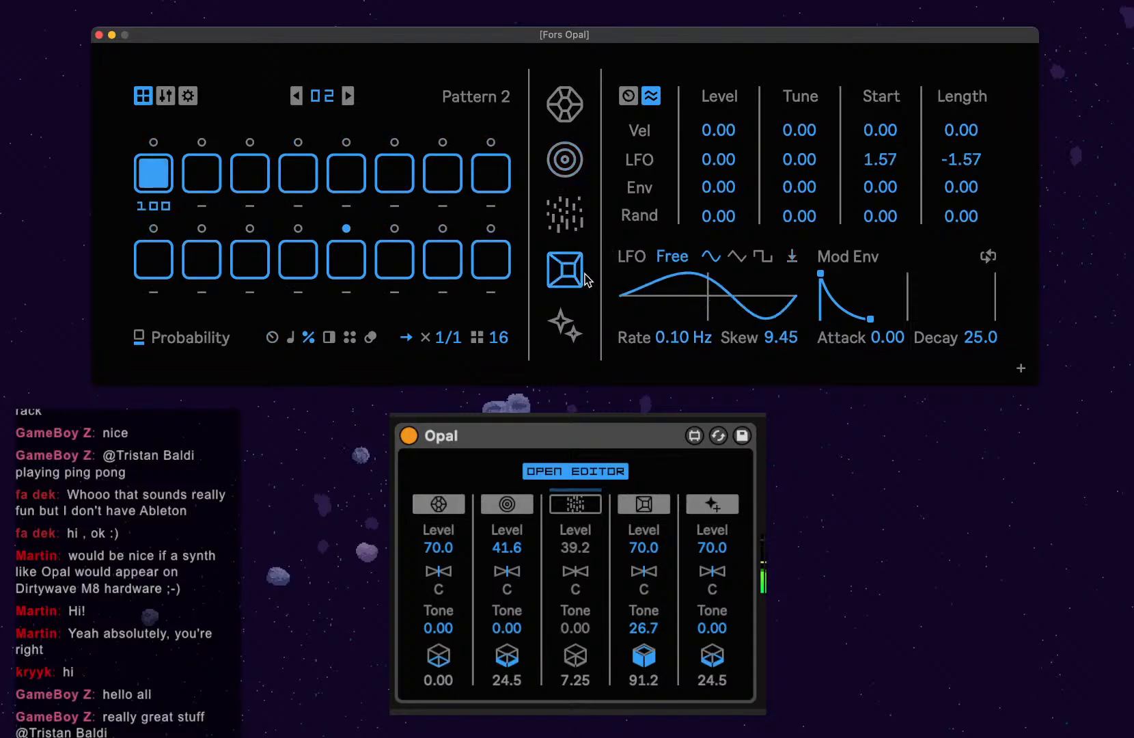
{"action": "left_click", "coordinate": [629, 97]}
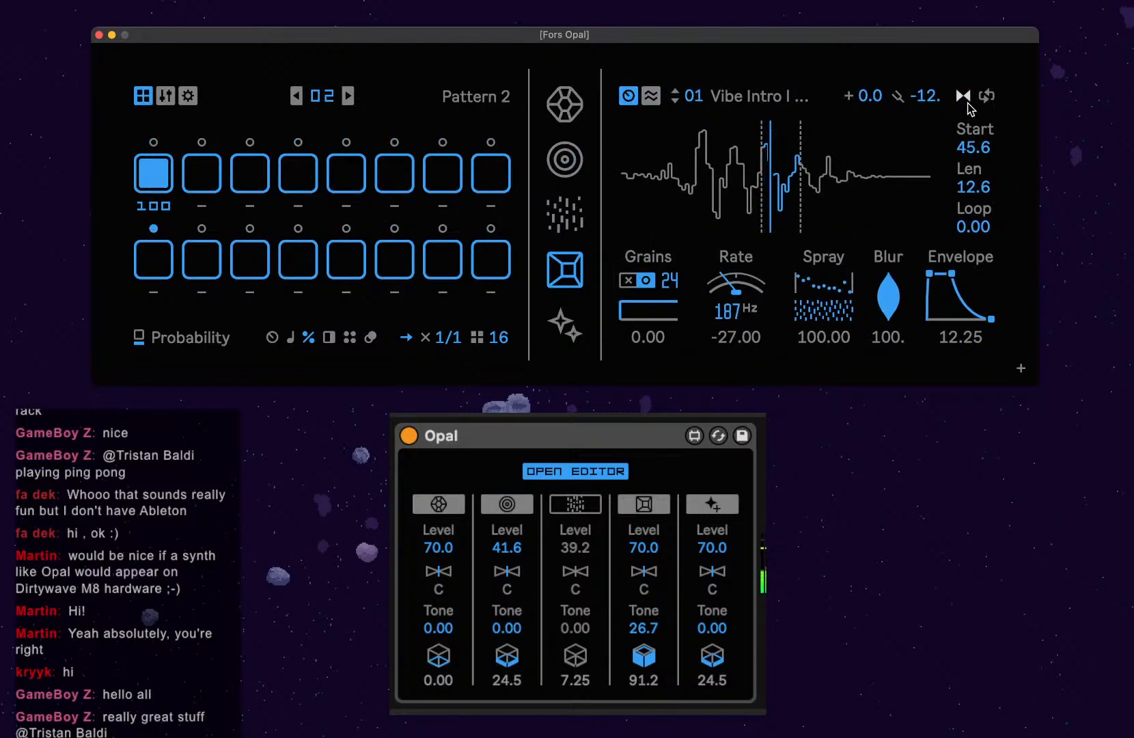
{"action": "left_click", "coordinate": [965, 97]}
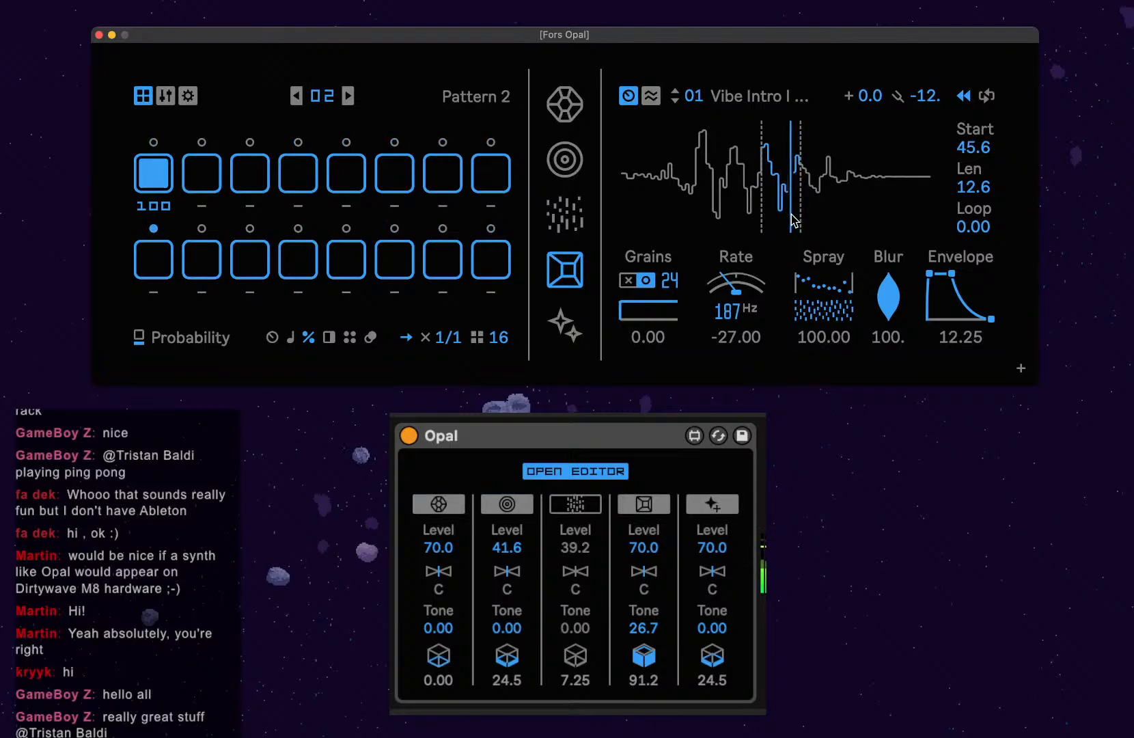
Retarget the sampler's Length modulation to G.Dense and reset its LFO amount to 0.00.
{"action": "left_click", "coordinate": [652, 95]}
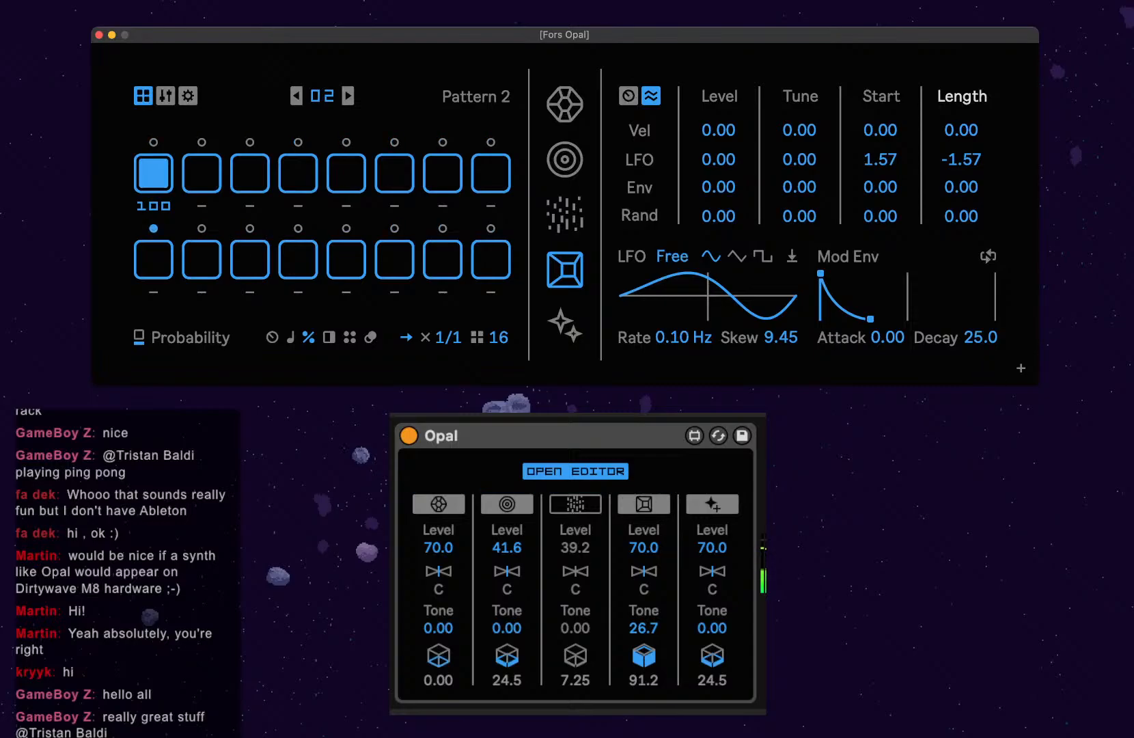
{"action": "left_click", "coordinate": [967, 304]}
{"action": "left_click_drag", "start_coordinate": [962, 159], "coordinate": [961, 120]}
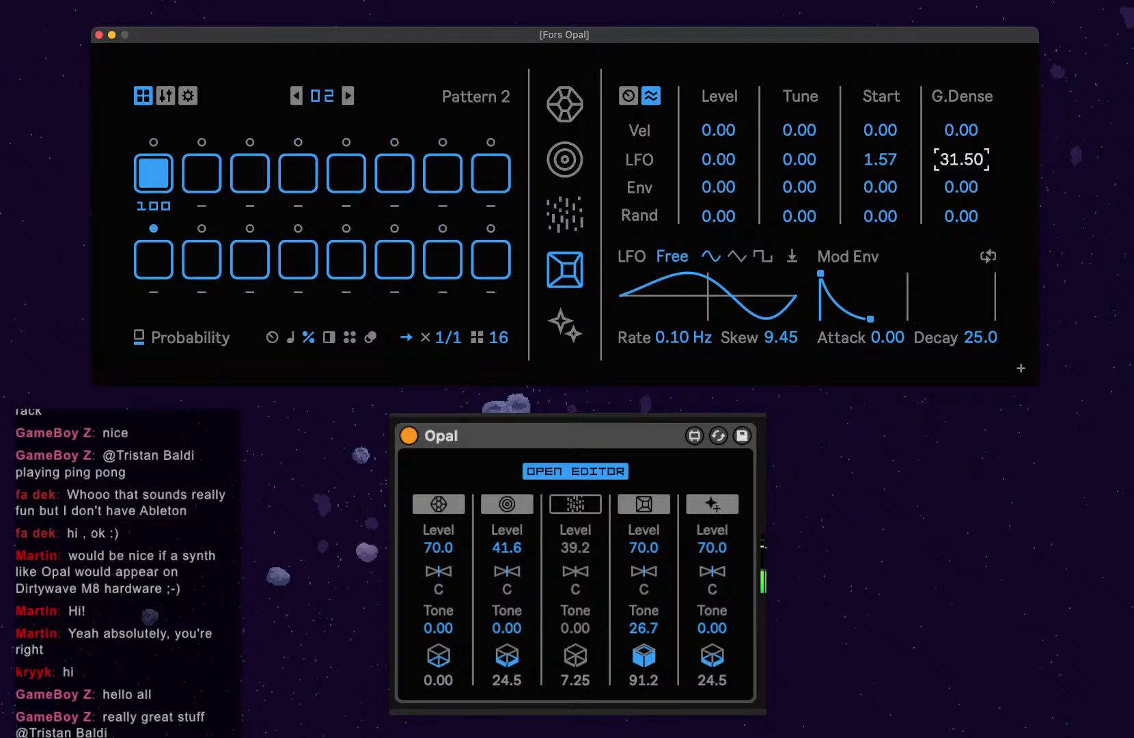
{"action": "double_click", "coordinate": [980, 169]}
{"action": "left_click", "coordinate": [976, 217]}
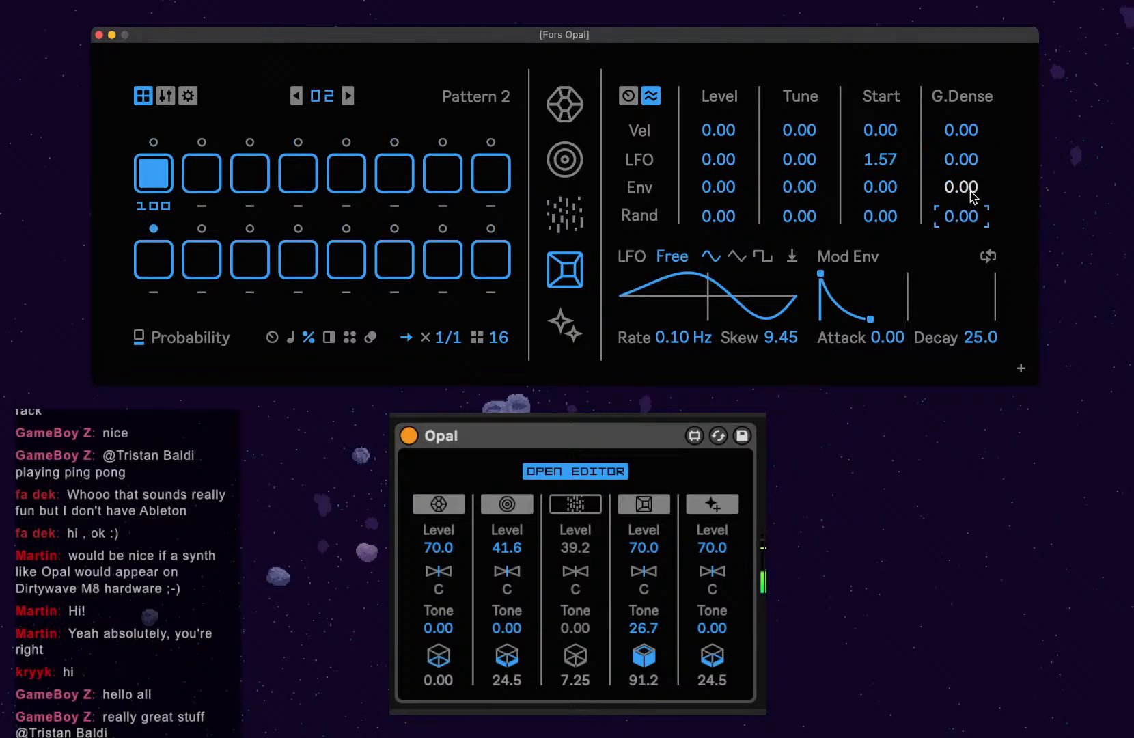
Modulate G.Dense by 12.60 from the envelope, looping the mod envelope with attack 5.25 and decay 1.75.
{"action": "left_click_drag", "start_coordinate": [972, 190], "coordinate": [973, 157]}
{"action": "left_click_drag", "start_coordinate": [820, 274], "coordinate": [839, 273]}
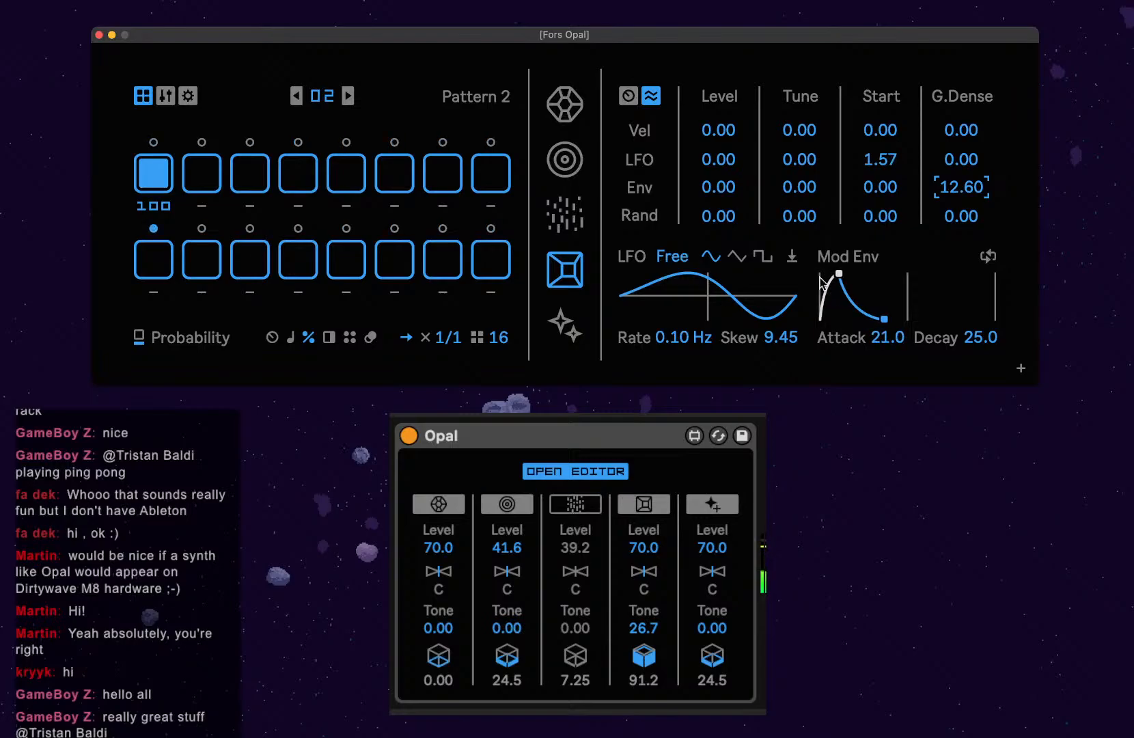
{"action": "left_click", "coordinate": [989, 257]}
{"action": "left_click_drag", "start_coordinate": [884, 318], "coordinate": [850, 318]}
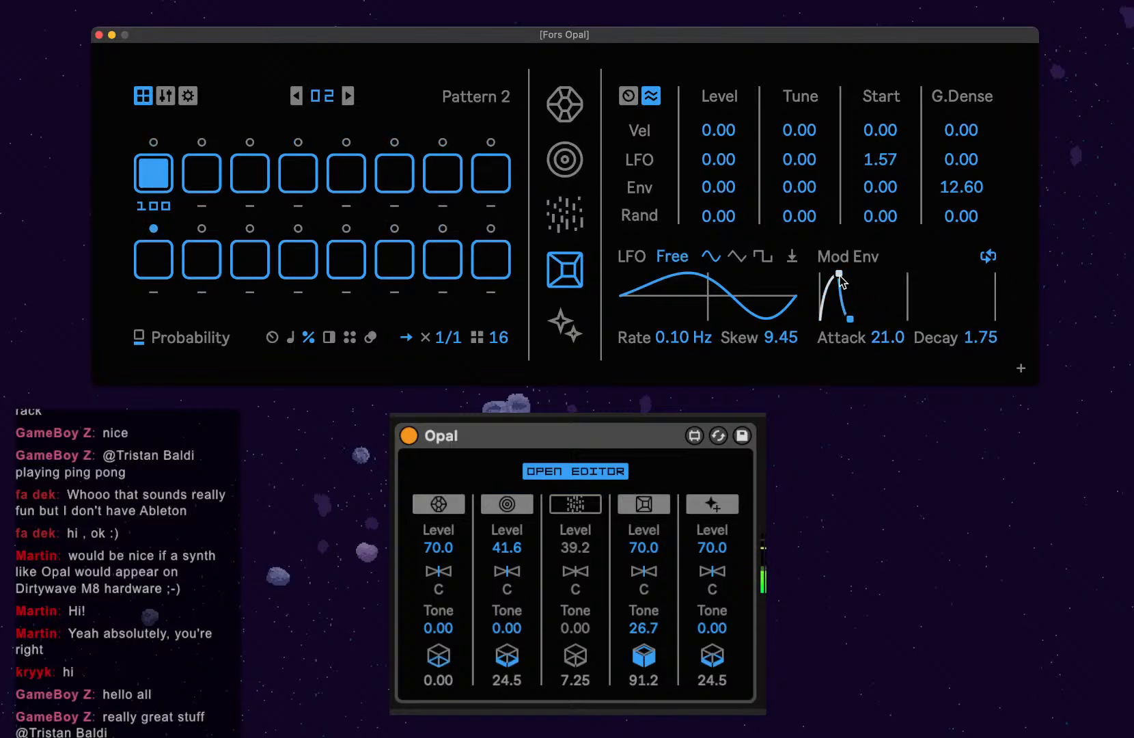
{"action": "left_click_drag", "start_coordinate": [839, 274], "coordinate": [826, 274]}
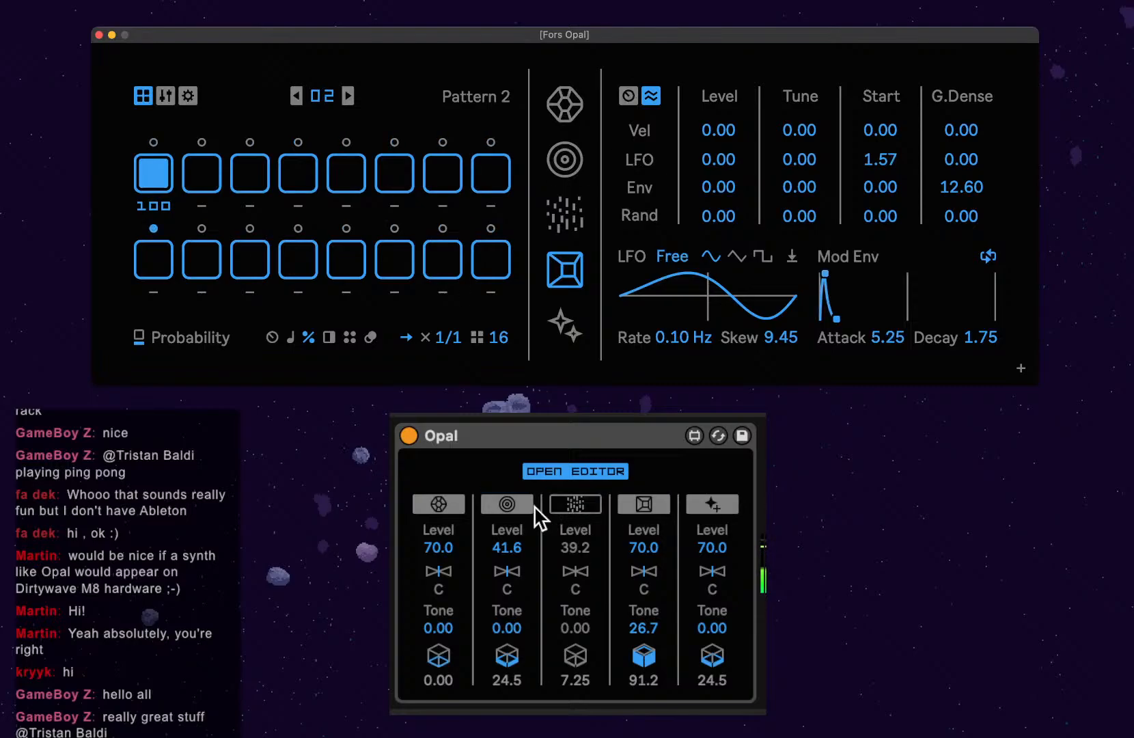
With the first two tracks muted, raise the G.Dense envelope amount to 62.99 and set the mod envelope to attack 0.00 and decay 5.25.
{"action": "left_click", "coordinate": [504, 503]}
{"action": "left_click", "coordinate": [447, 509]}
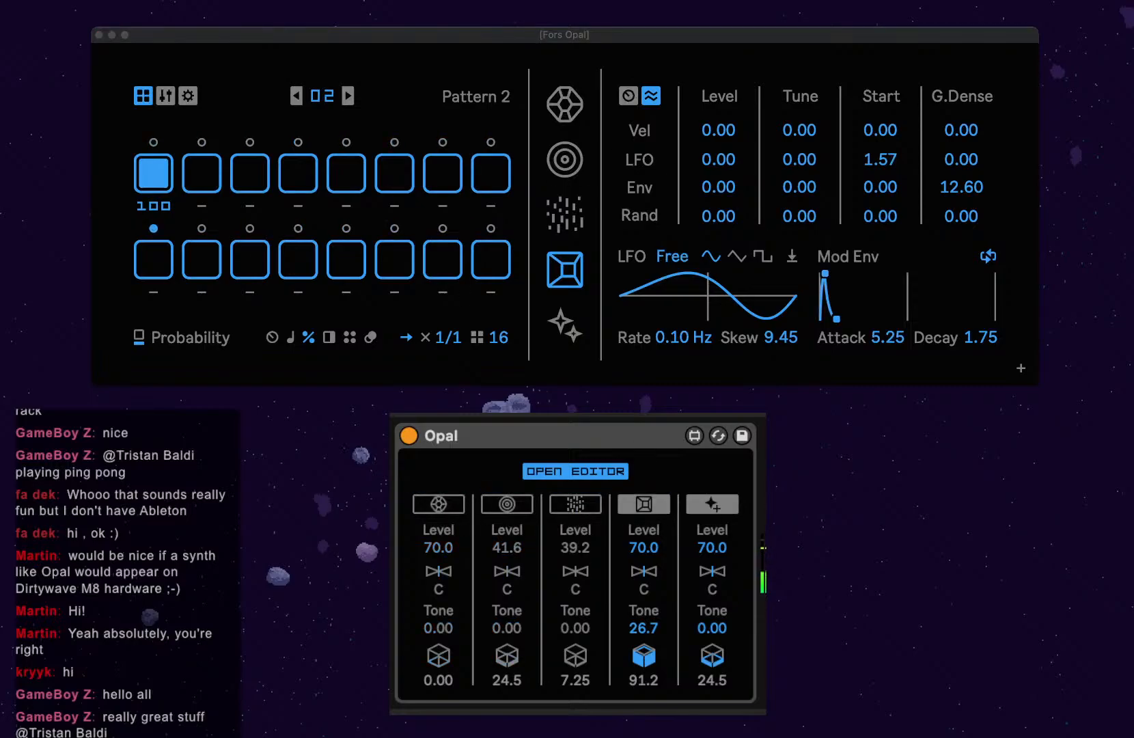
{"action": "left_click", "coordinate": [826, 276]}
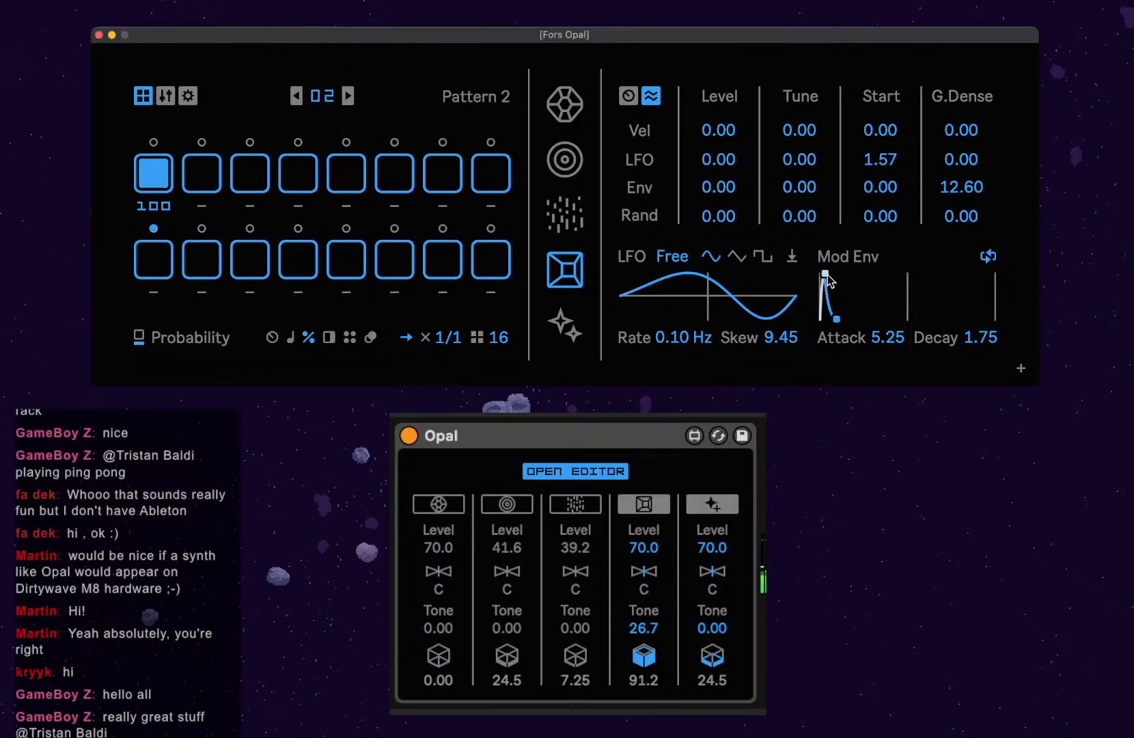
{"action": "left_click_drag", "start_coordinate": [829, 280], "coordinate": [820, 276]}
{"action": "left_click_drag", "start_coordinate": [963, 195], "coordinate": [963, 161]}
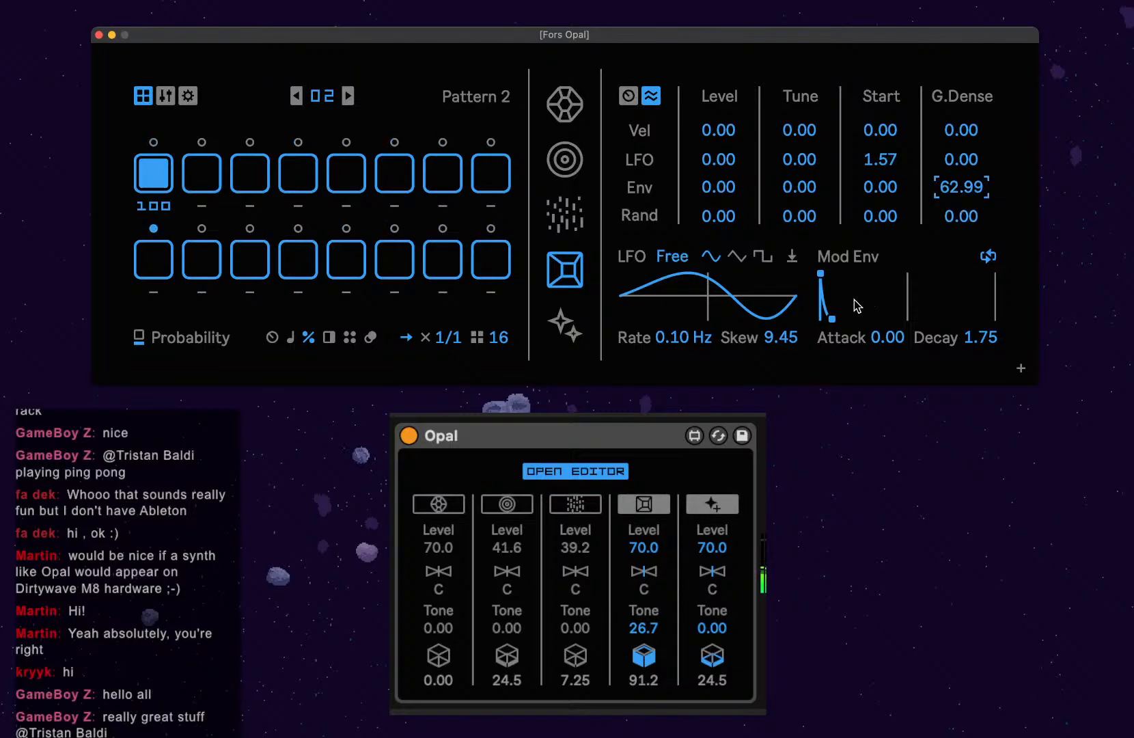
{"action": "left_click_drag", "start_coordinate": [831, 319], "coordinate": [838, 319]}
Retarget the G.Dense modulation to Pb.Dir, and set the sampler track's tone to 25.2 with its pan centred.
{"action": "left_click", "coordinate": [973, 106]}
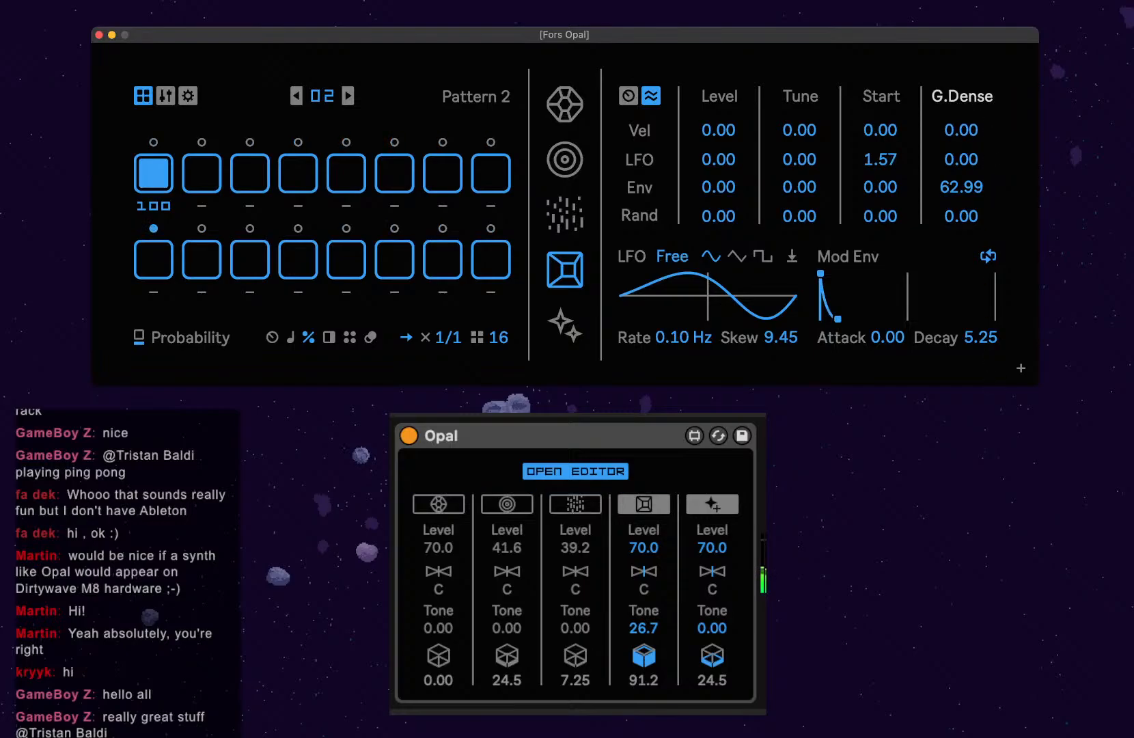
{"action": "left_click_drag", "start_coordinate": [973, 106], "coordinate": [973, 99]}
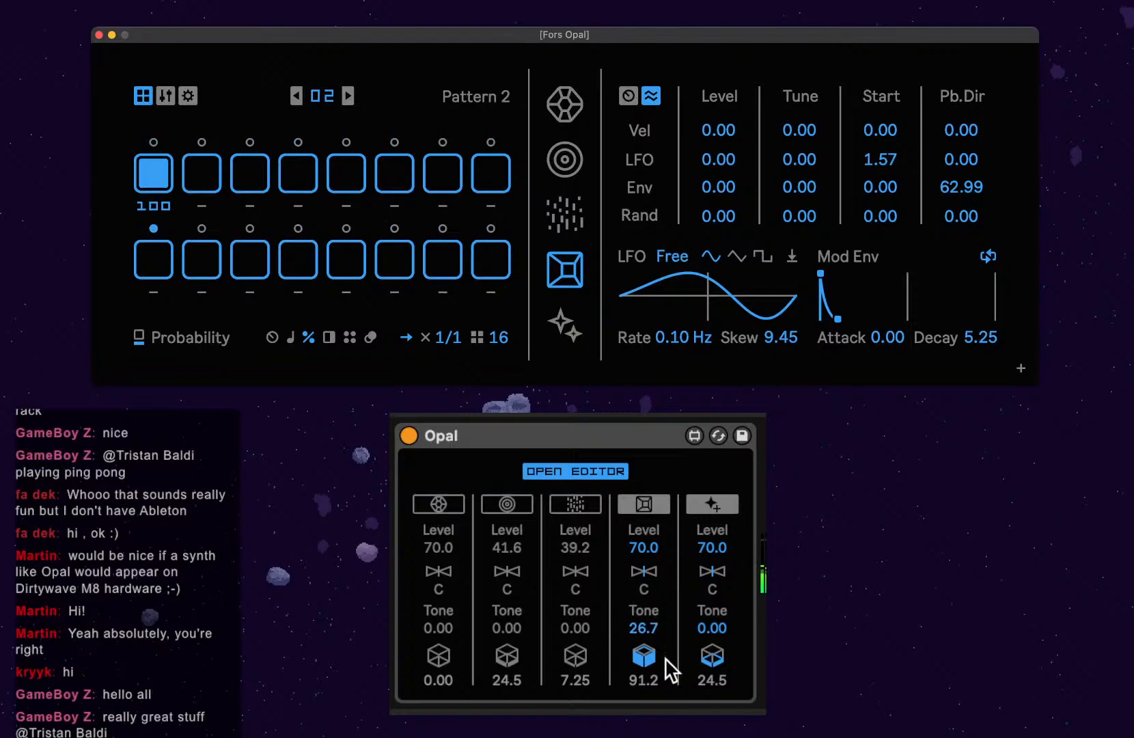
{"action": "left_click_drag", "start_coordinate": [645, 573], "coordinate": [644, 631]}
{"action": "double_click", "coordinate": [645, 575]}
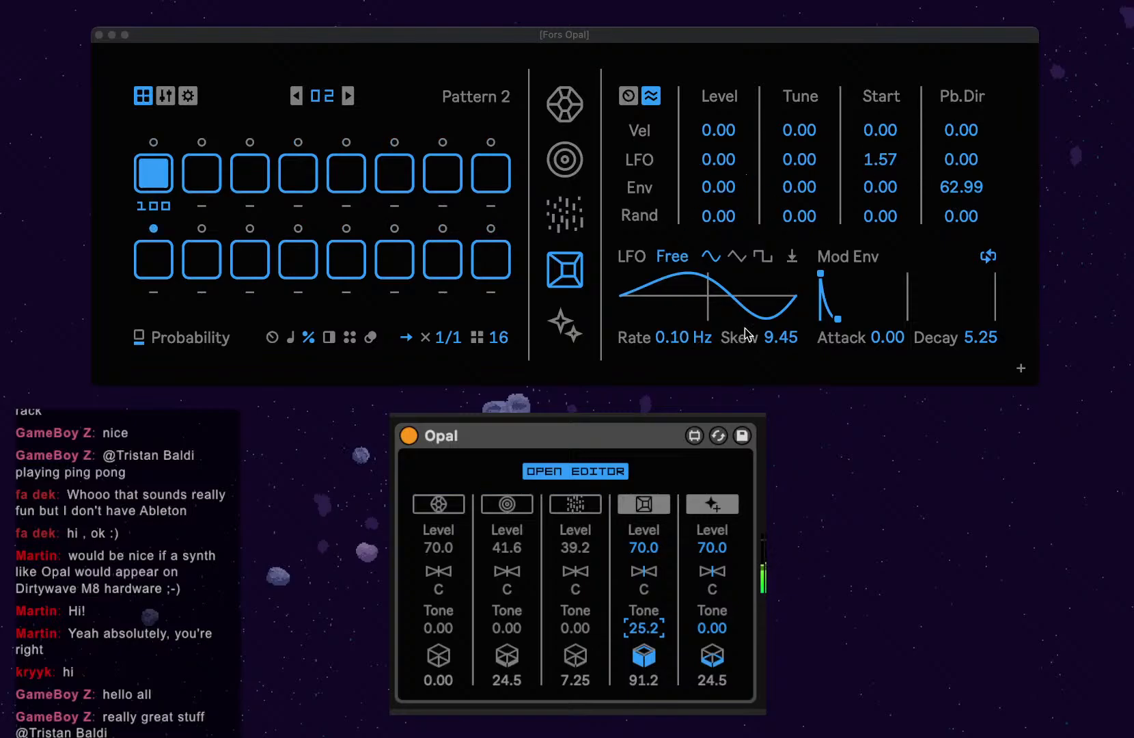
Set the sampler's LFO rate to 0.50 Hz and its skew to 19.6.
{"action": "left_click", "coordinate": [675, 337]}
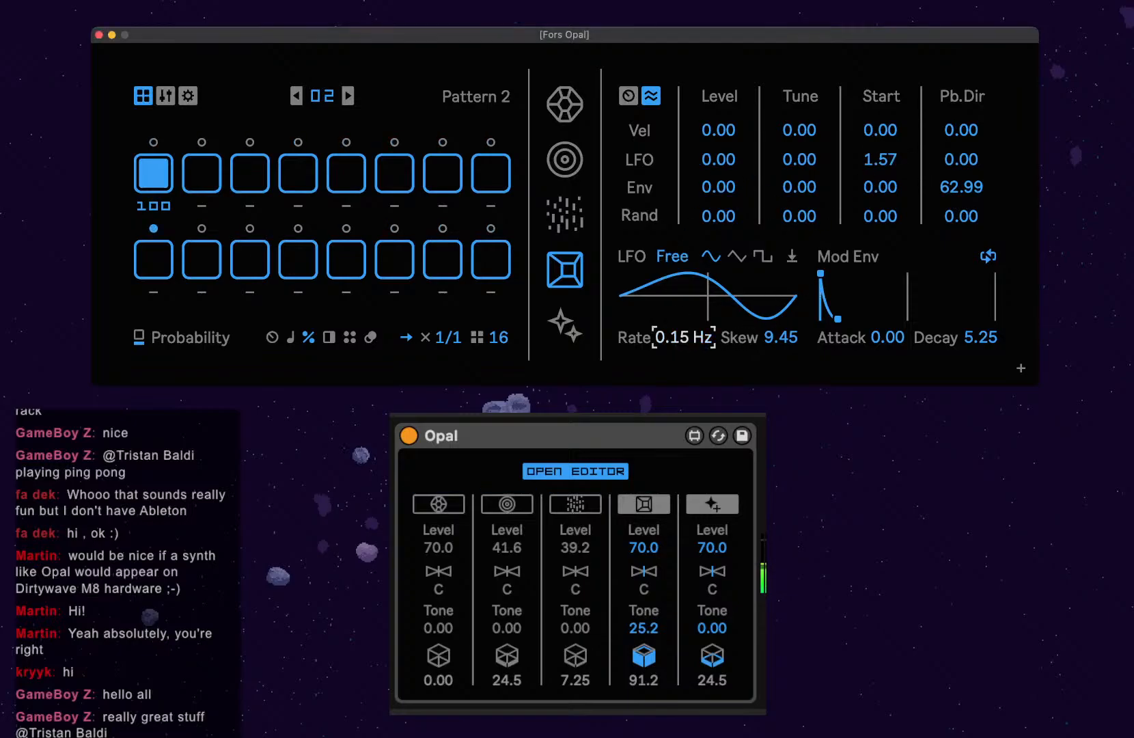
{"action": "left_click_drag", "start_coordinate": [675, 338], "coordinate": [675, 327]}
{"action": "left_click_drag", "start_coordinate": [793, 323], "coordinate": [793, 300]}
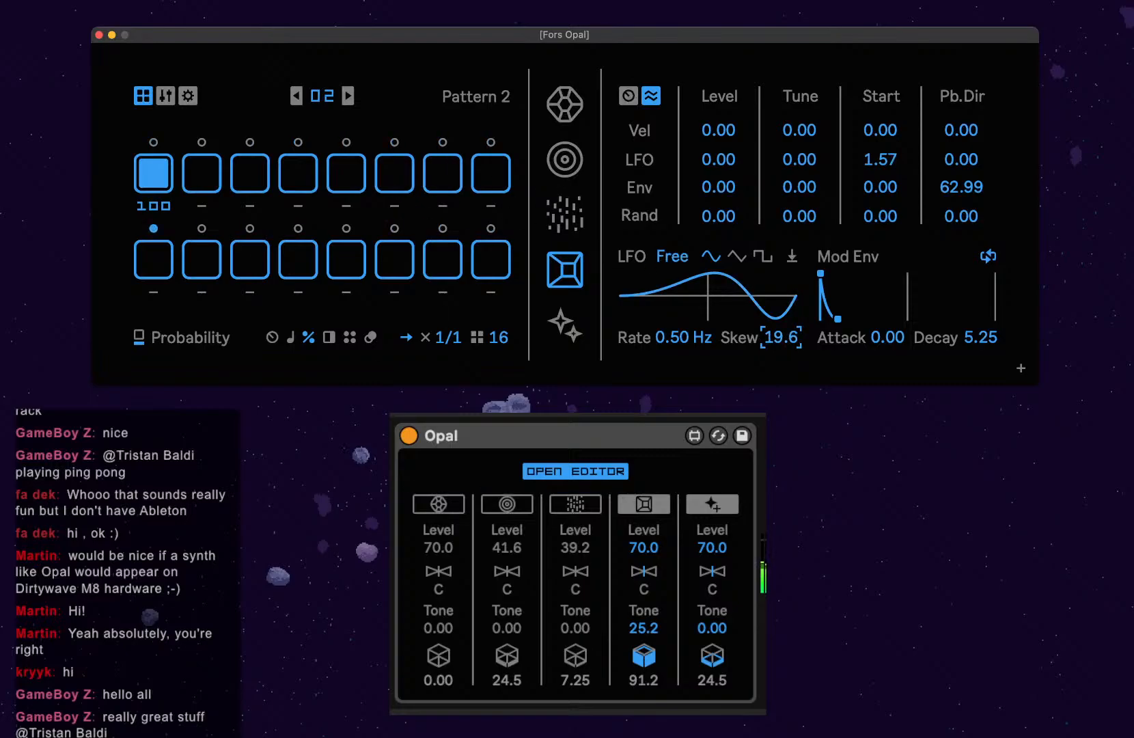
Unmute the Mass track, set its step 2 note to B-3, and modulate Slope by 22.05 from the LFO.
{"action": "left_click", "coordinate": [504, 513]}
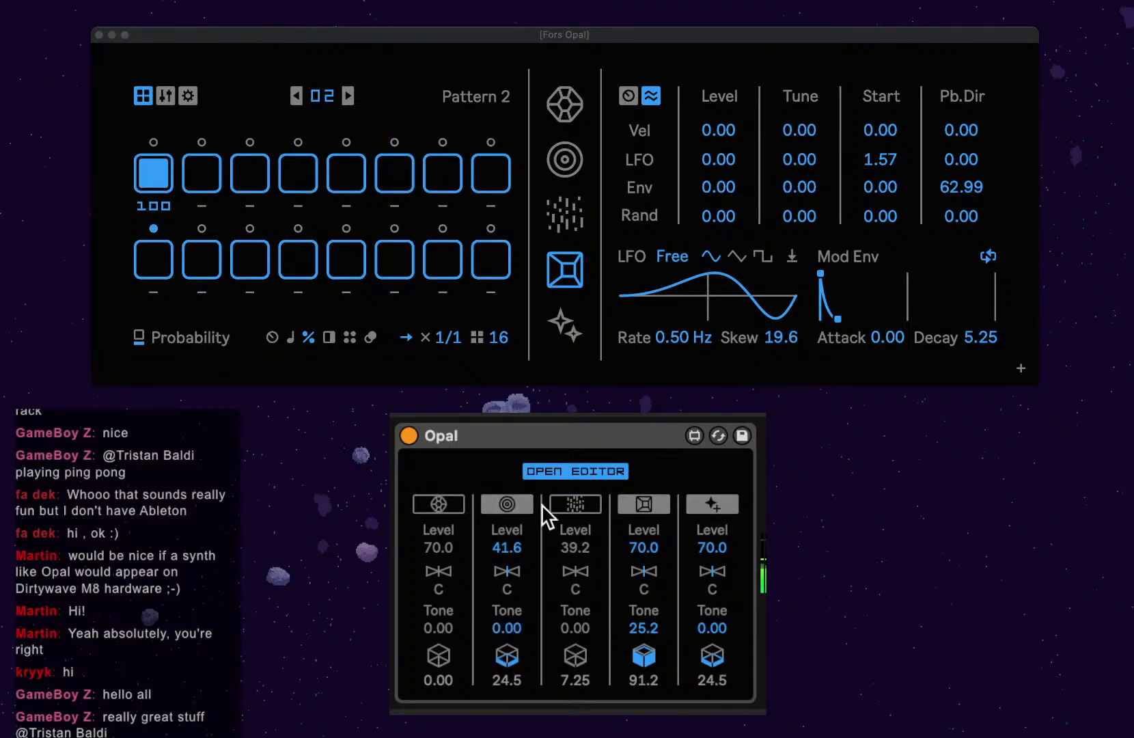
{"action": "left_click", "coordinate": [567, 161]}
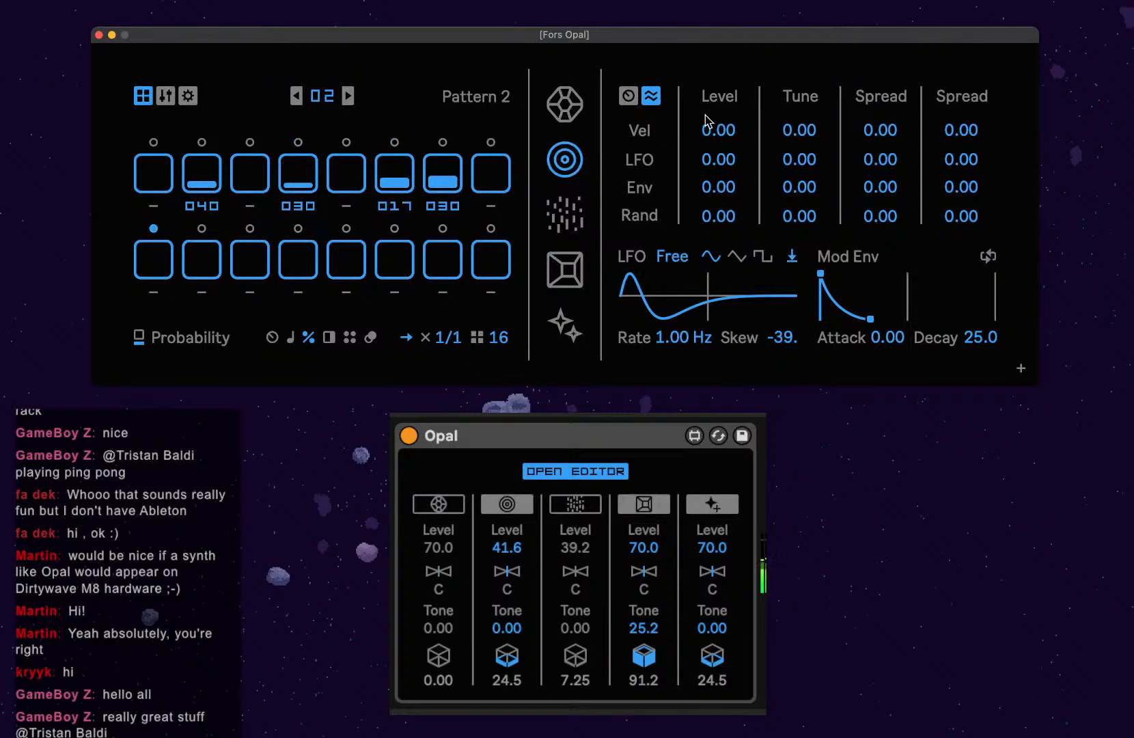
{"action": "left_click", "coordinate": [290, 337]}
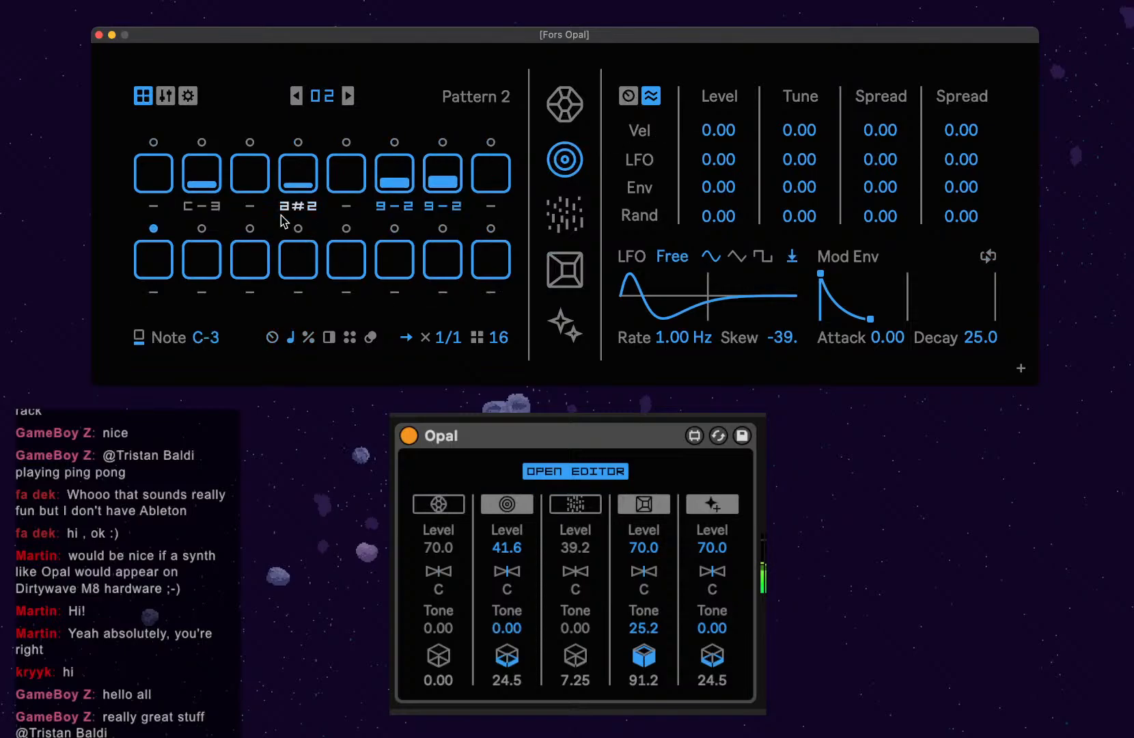
{"action": "left_click_drag", "start_coordinate": [216, 206], "coordinate": [216, 177]}
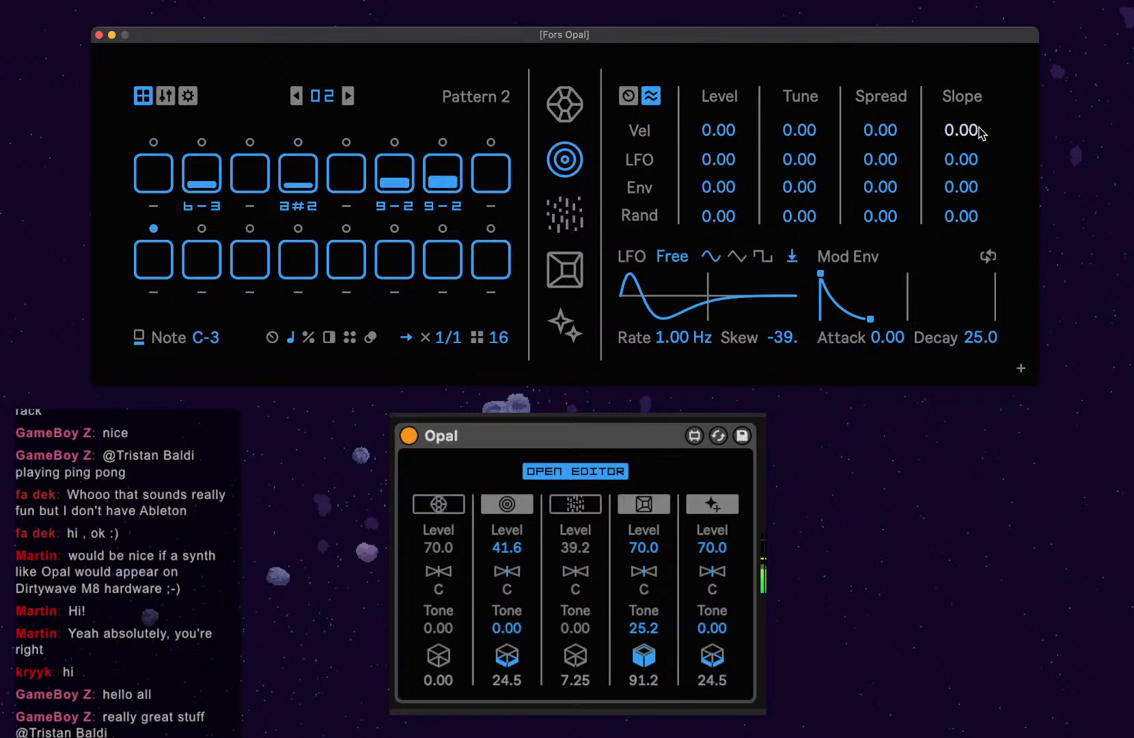
{"action": "left_click_drag", "start_coordinate": [964, 159], "coordinate": [964, 126]}
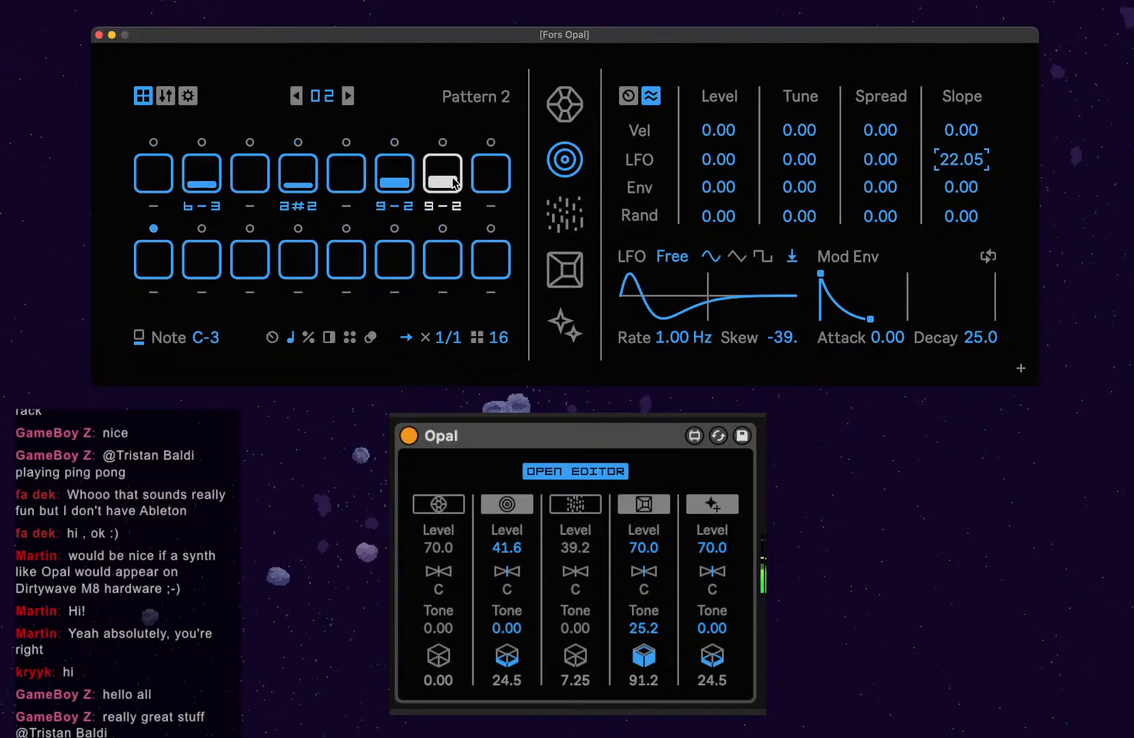
Rearrange the Mass sequence by adding steps 8 and 11 and removing steps 6 and 7.
{"action": "left_click", "coordinate": [251, 263]}
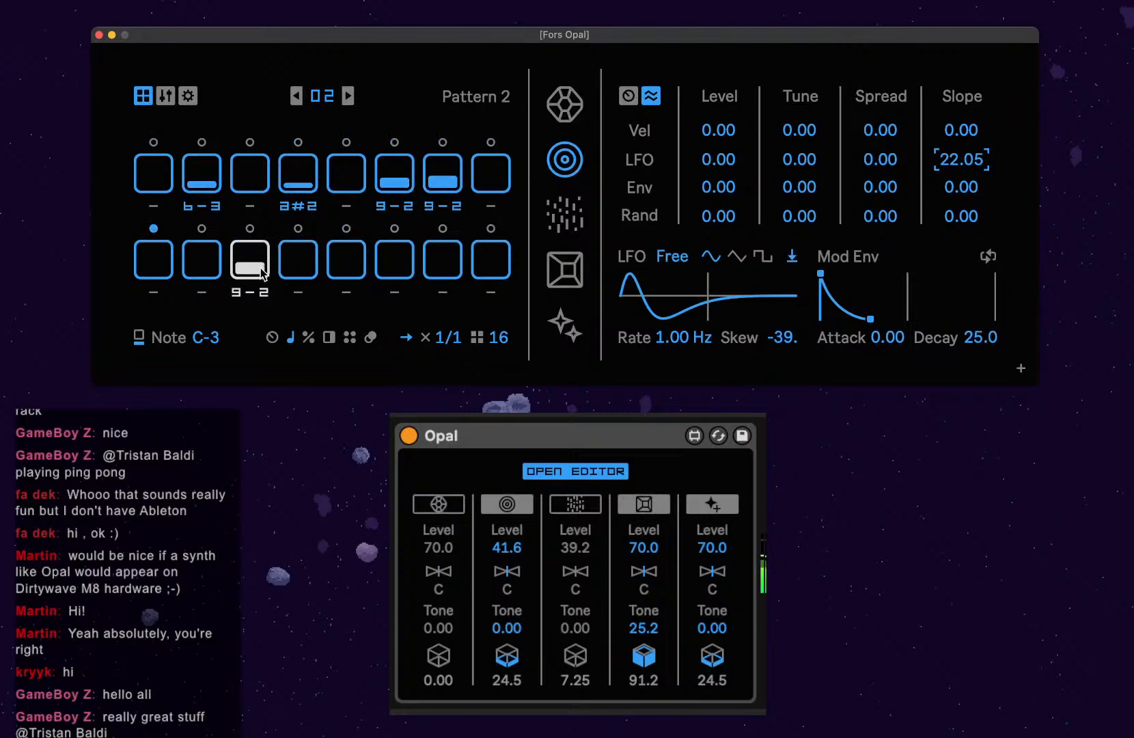
{"action": "left_click", "coordinate": [439, 194]}
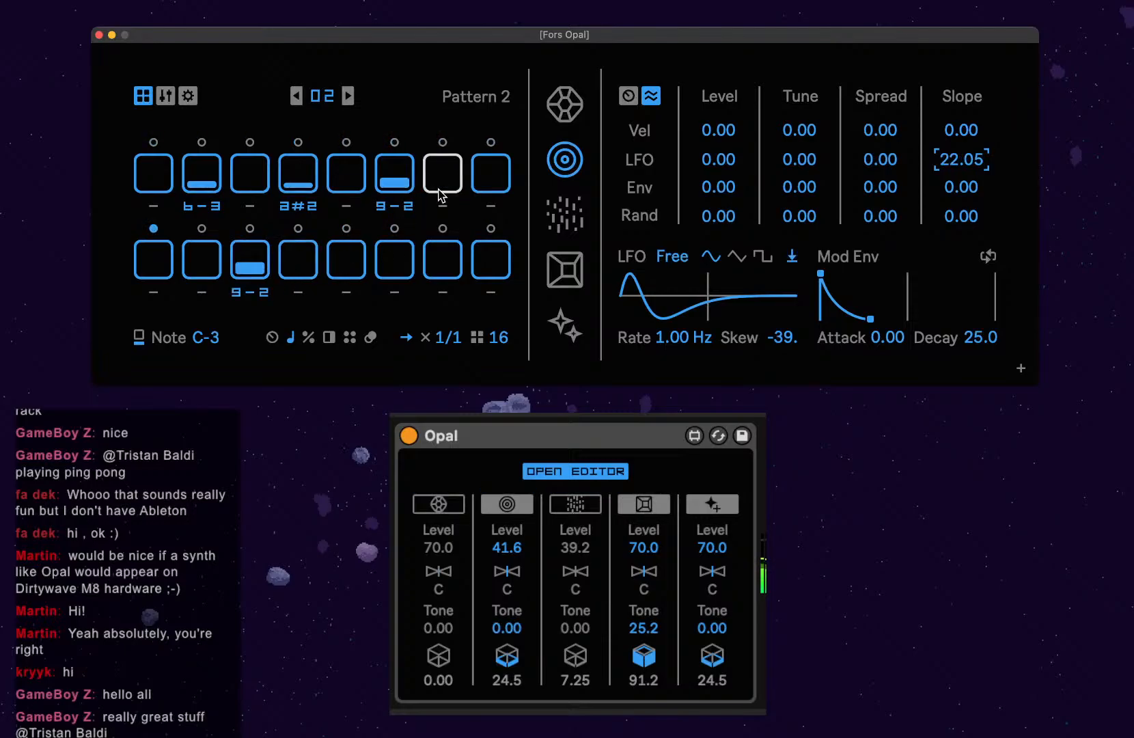
{"action": "left_click", "coordinate": [507, 190]}
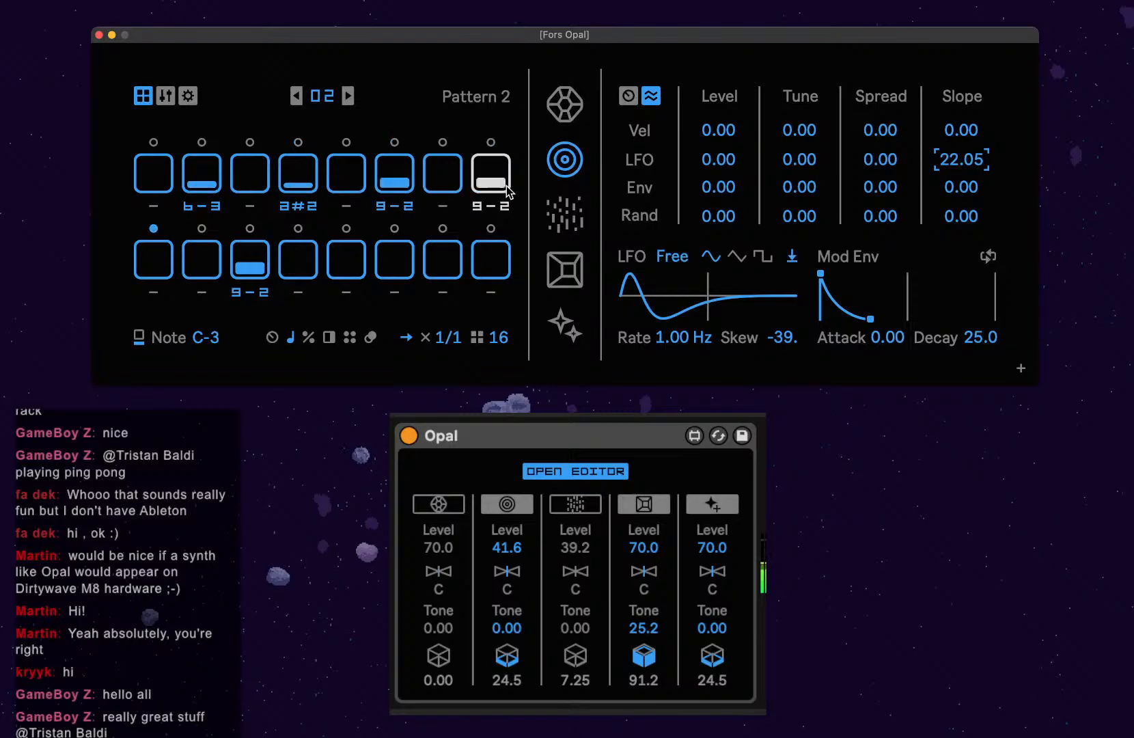
{"action": "left_click", "coordinate": [394, 179]}
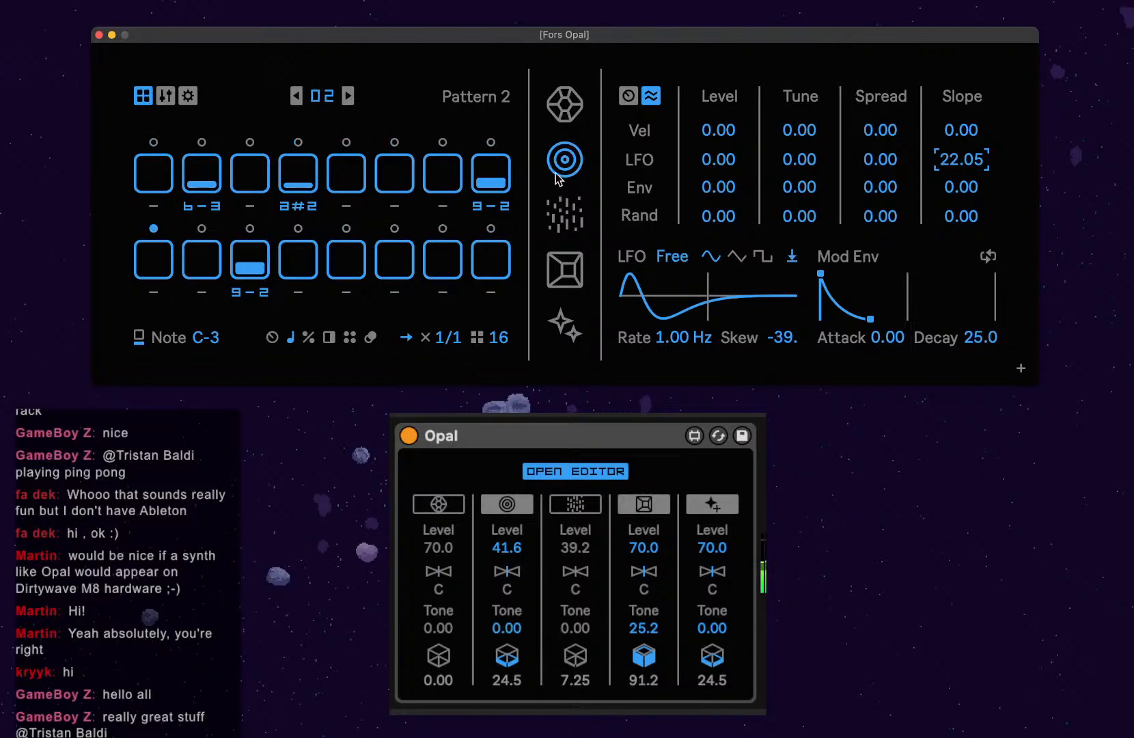
Set the Mass envelope attack to 33.25, noise tone to 17.50 and density to 100.00, with N. Amp at attack 3.50 and level 78.7.
{"action": "left_click", "coordinate": [628, 96]}
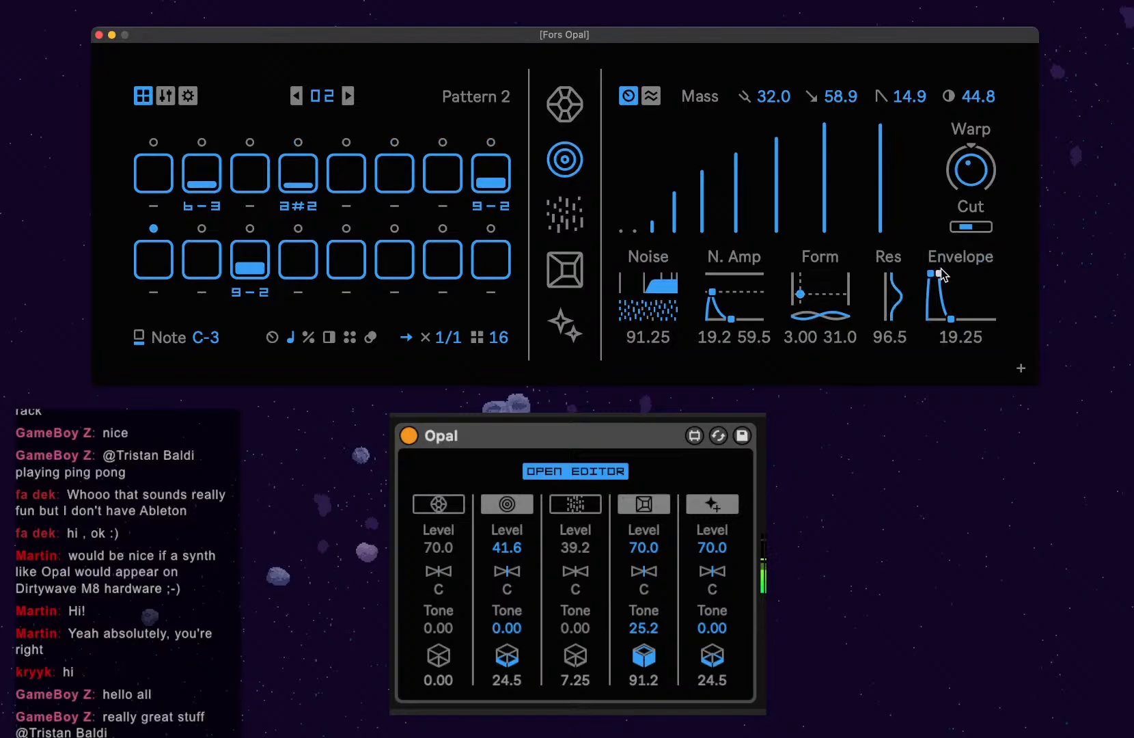
{"action": "left_click_drag", "start_coordinate": [931, 278], "coordinate": [942, 208]}
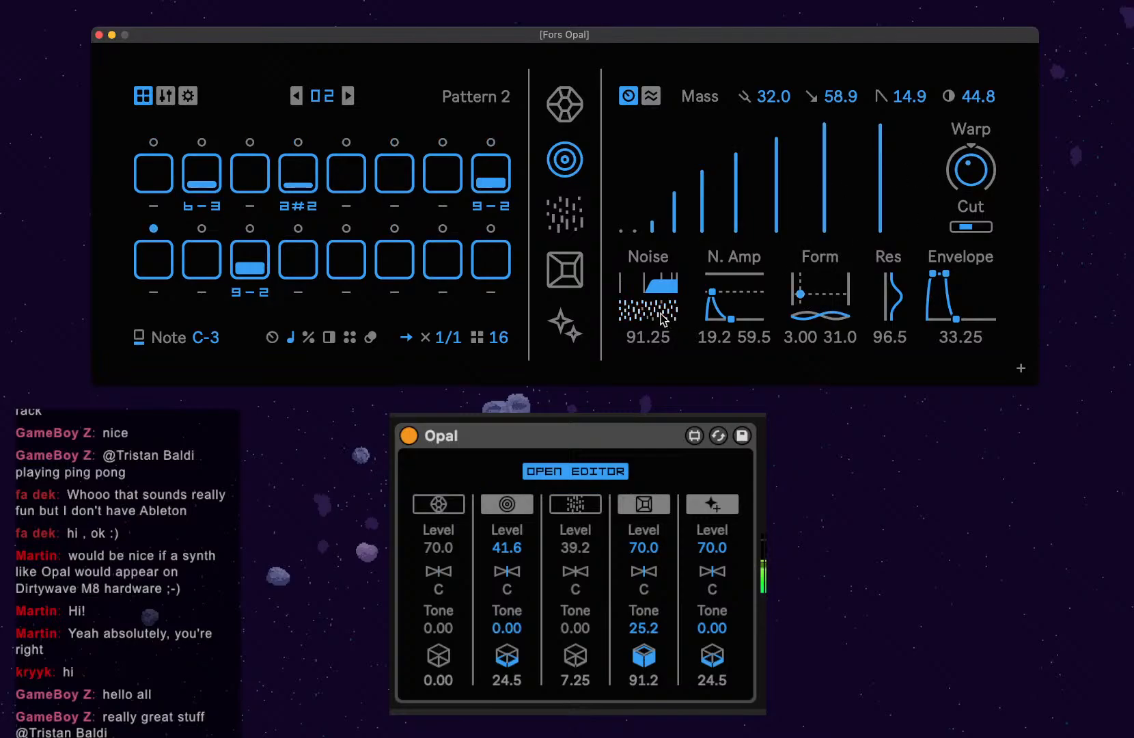
{"action": "left_click_drag", "start_coordinate": [663, 318], "coordinate": [663, 374]}
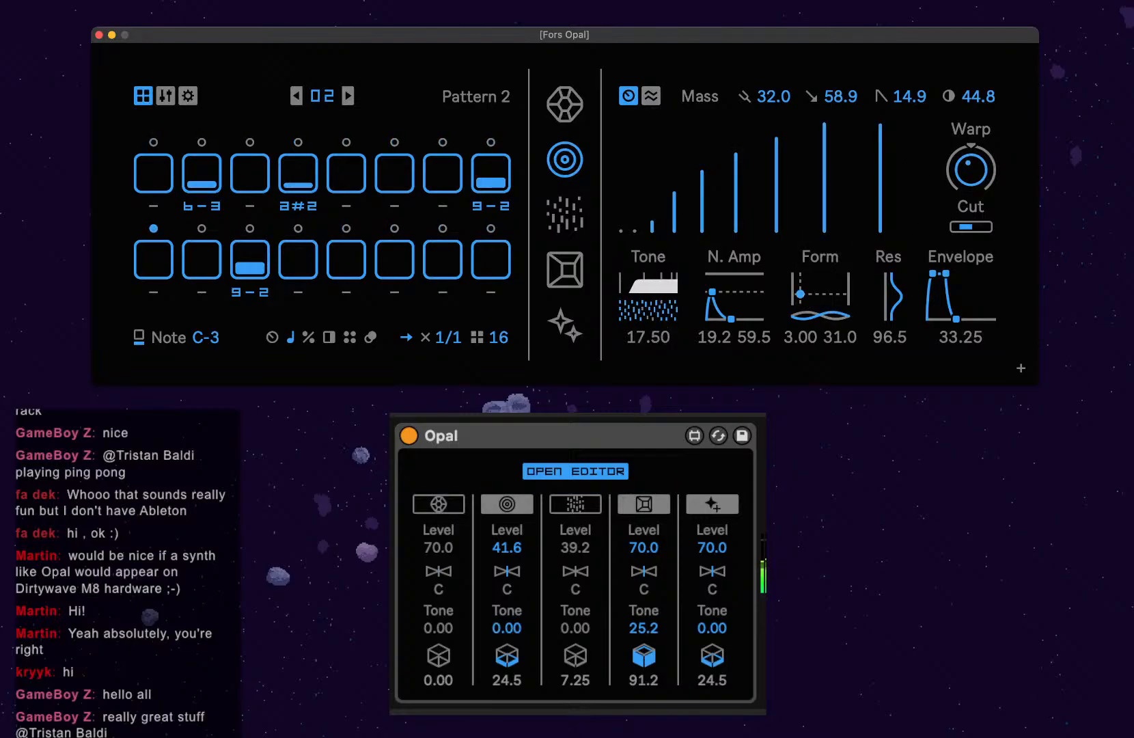
{"action": "left_click_drag", "start_coordinate": [713, 292], "coordinate": [711, 287]}
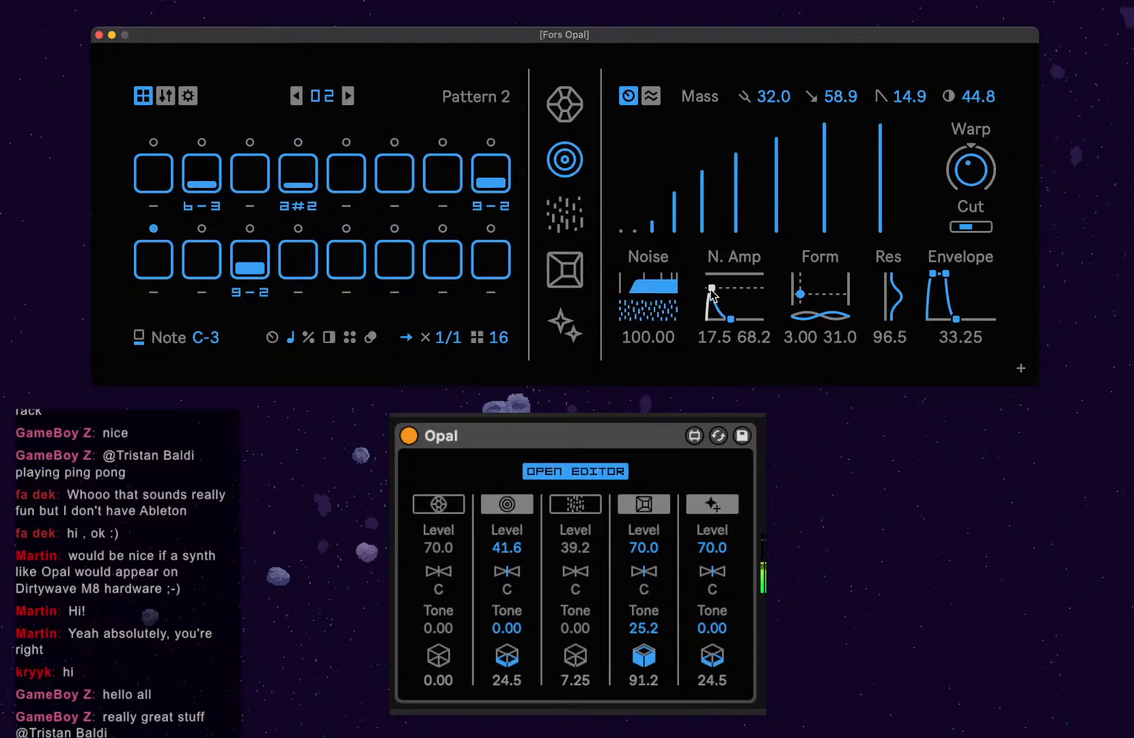
{"action": "mouse_move", "coordinate": [712, 290]}
{"action": "left_mouse_down"}
{"action": "mouse_move", "coordinate": [708, 280]}
{"action": "mouse_move", "coordinate": [711, 289]}
{"action": "left_mouse_up"}
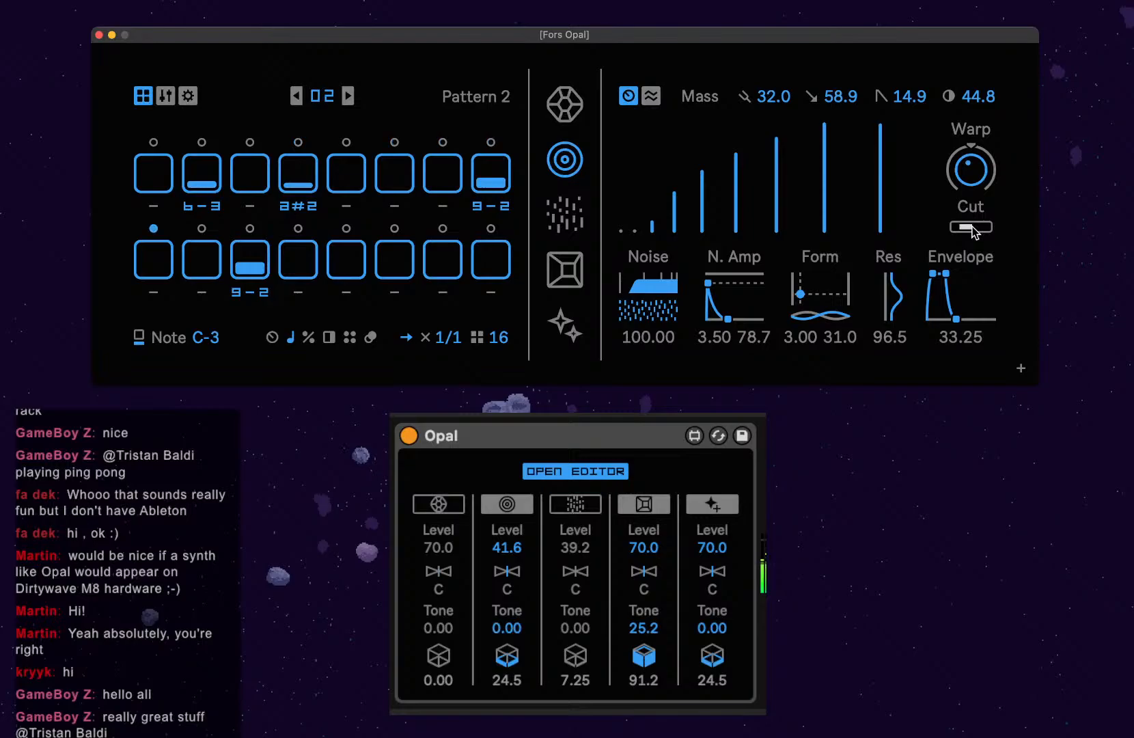
Rework the Mass partials by trying Warp at 19.25, returning it below zero, and setting Cut to -31.50.
{"action": "left_click_drag", "start_coordinate": [973, 232], "coordinate": [974, 236]}
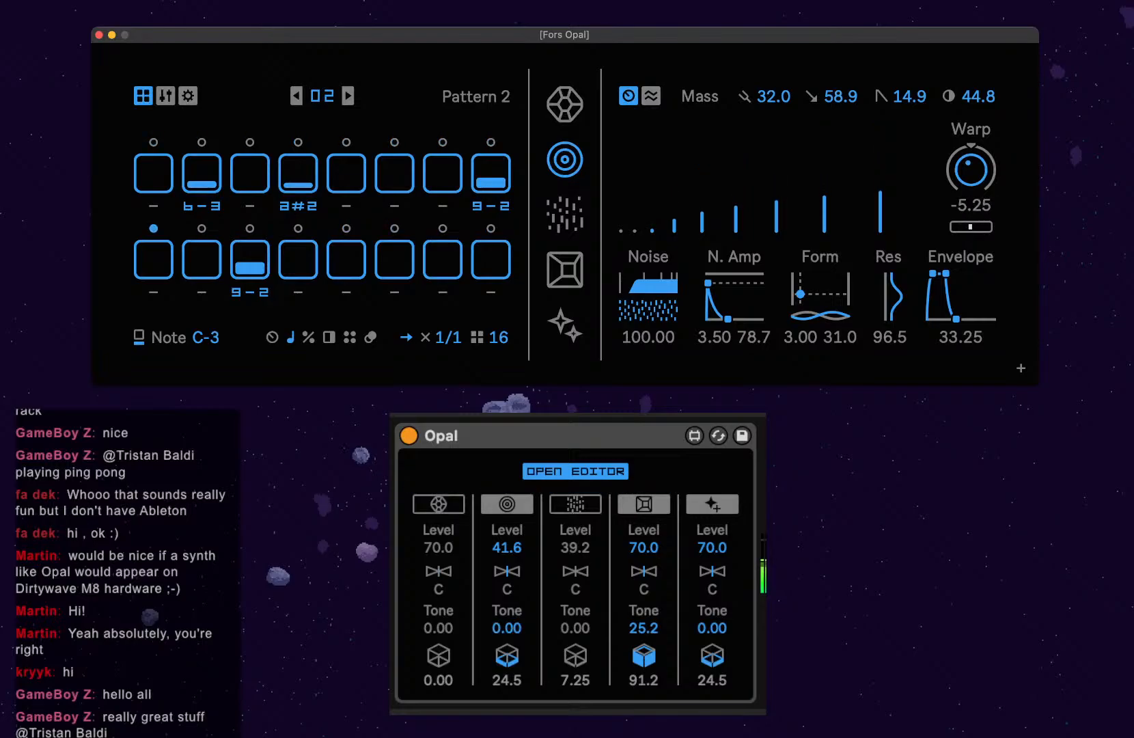
{"action": "left_click_drag", "start_coordinate": [980, 171], "coordinate": [980, 150]}
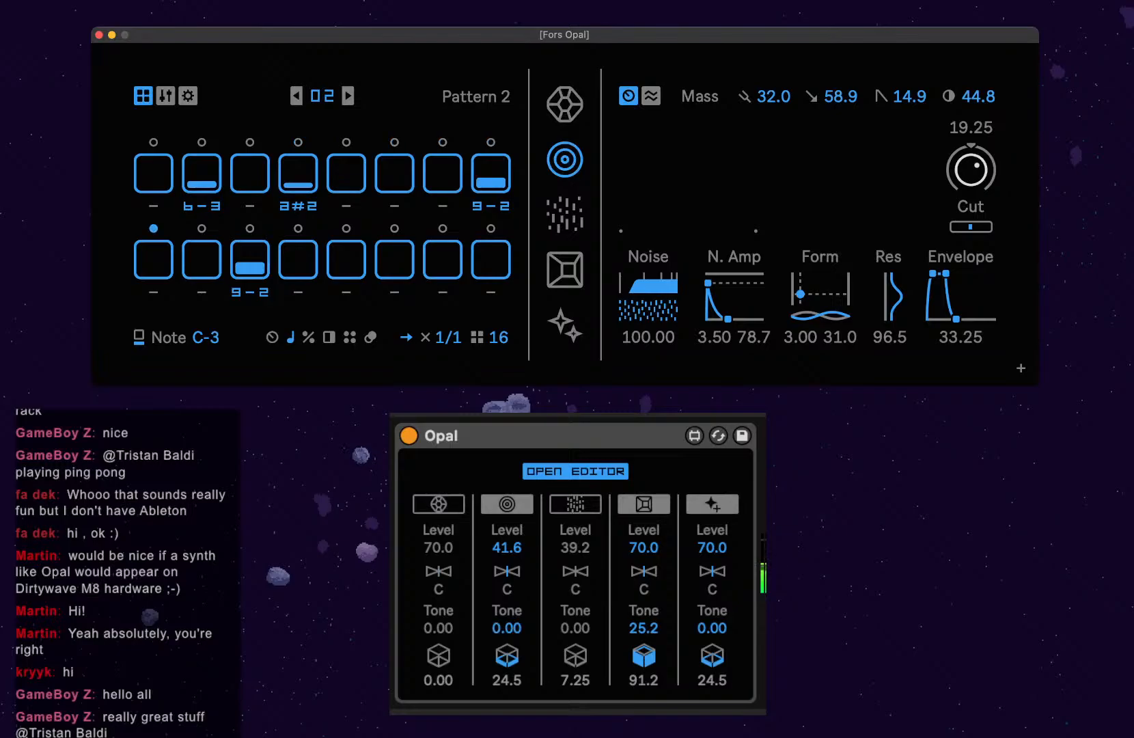
{"action": "left_click_drag", "start_coordinate": [980, 150], "coordinate": [980, 191]}
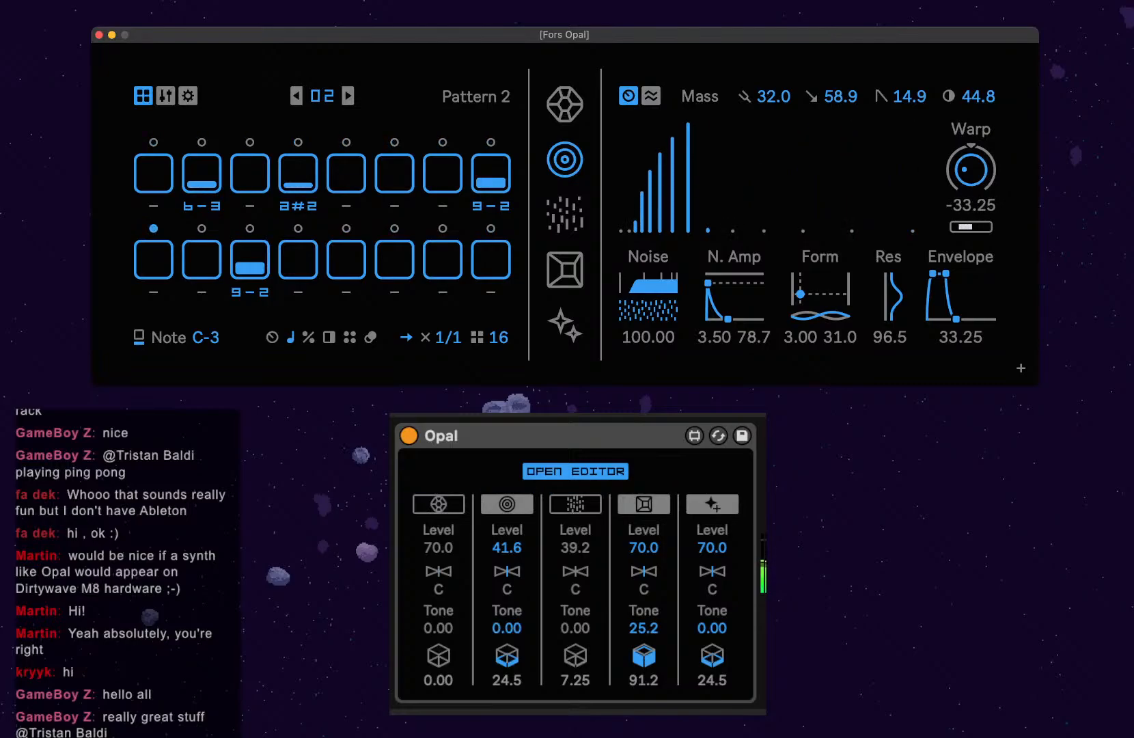
{"action": "left_click_drag", "start_coordinate": [980, 191], "coordinate": [980, 189]}
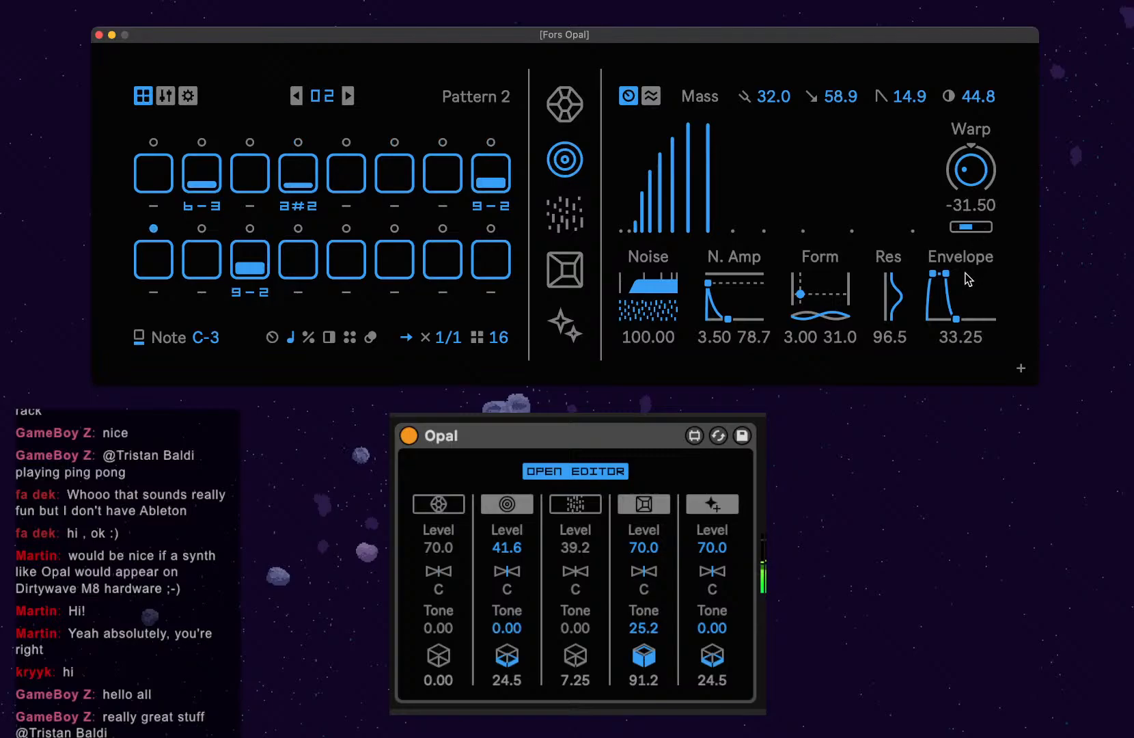
Lengthen the Mass envelope with attack 80.50, and set Noise to 12.25, Form to 69.0 / 69.0 and Res to 89.5.
{"action": "mouse_move", "coordinate": [947, 290]}
{"action": "left_mouse_down"}
{"action": "mouse_move", "coordinate": [946, 311]}
{"action": "mouse_move", "coordinate": [933, 279]}
{"action": "mouse_move", "coordinate": [934, 311]}
{"action": "left_mouse_up"}
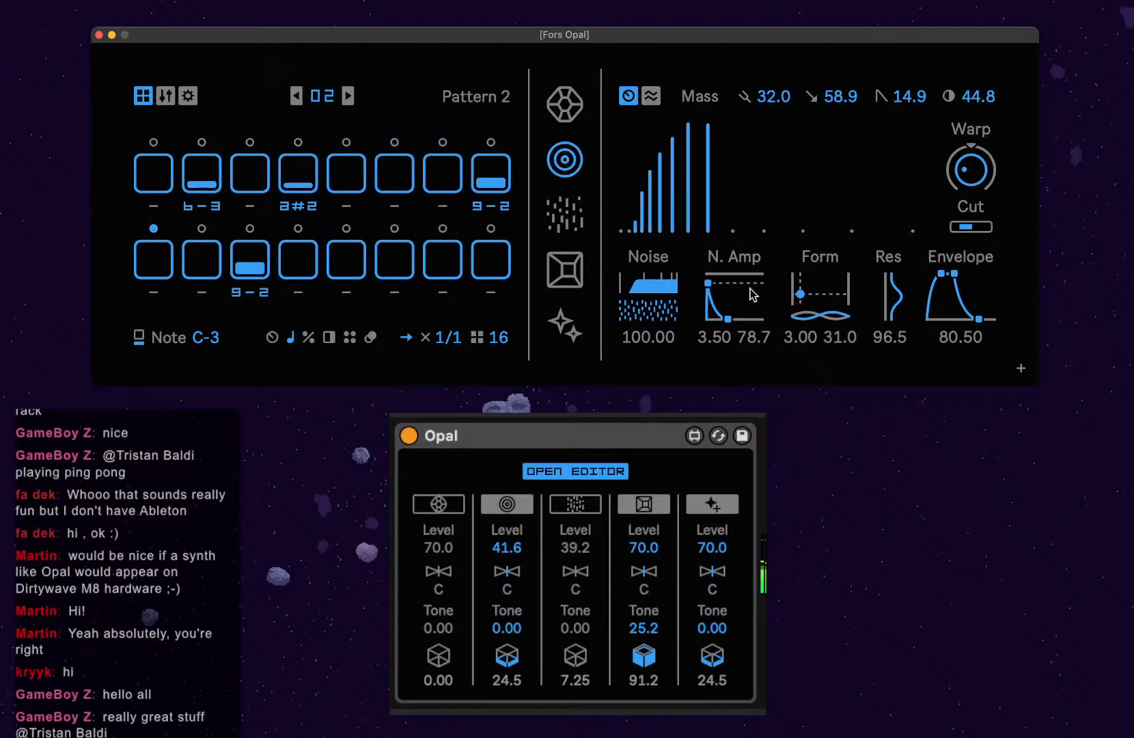
{"action": "left_click_drag", "start_coordinate": [648, 290], "coordinate": [647, 304]}
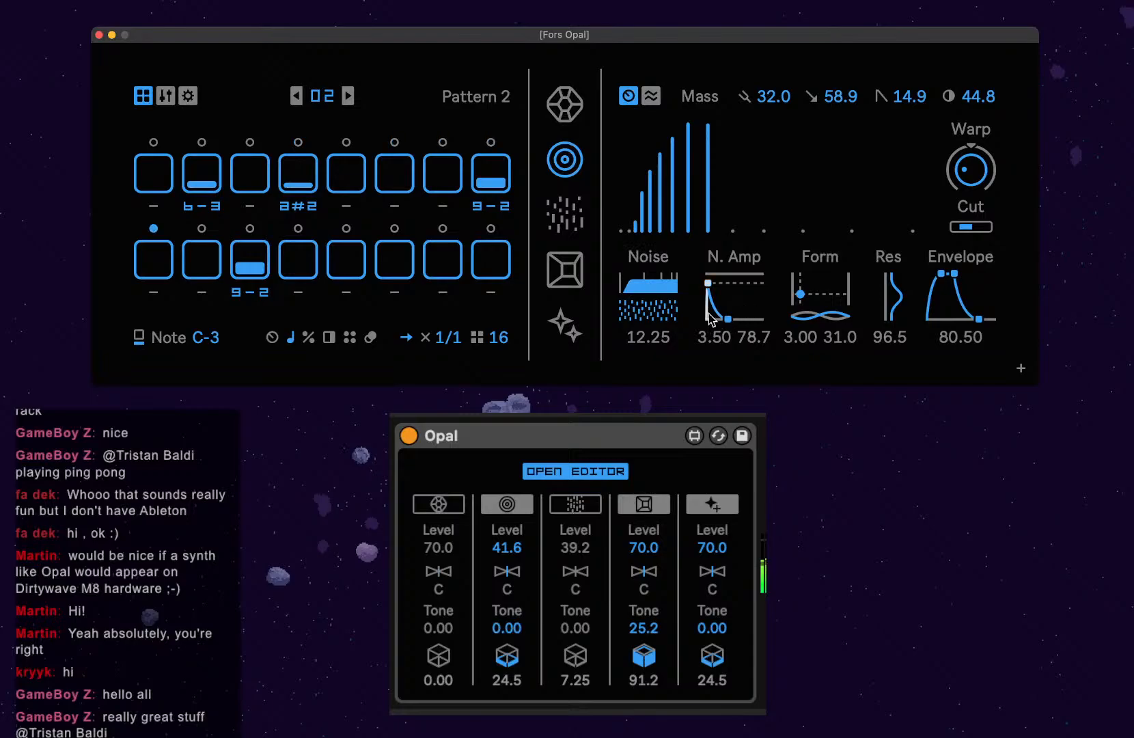
{"action": "left_click_drag", "start_coordinate": [826, 299], "coordinate": [840, 290]}
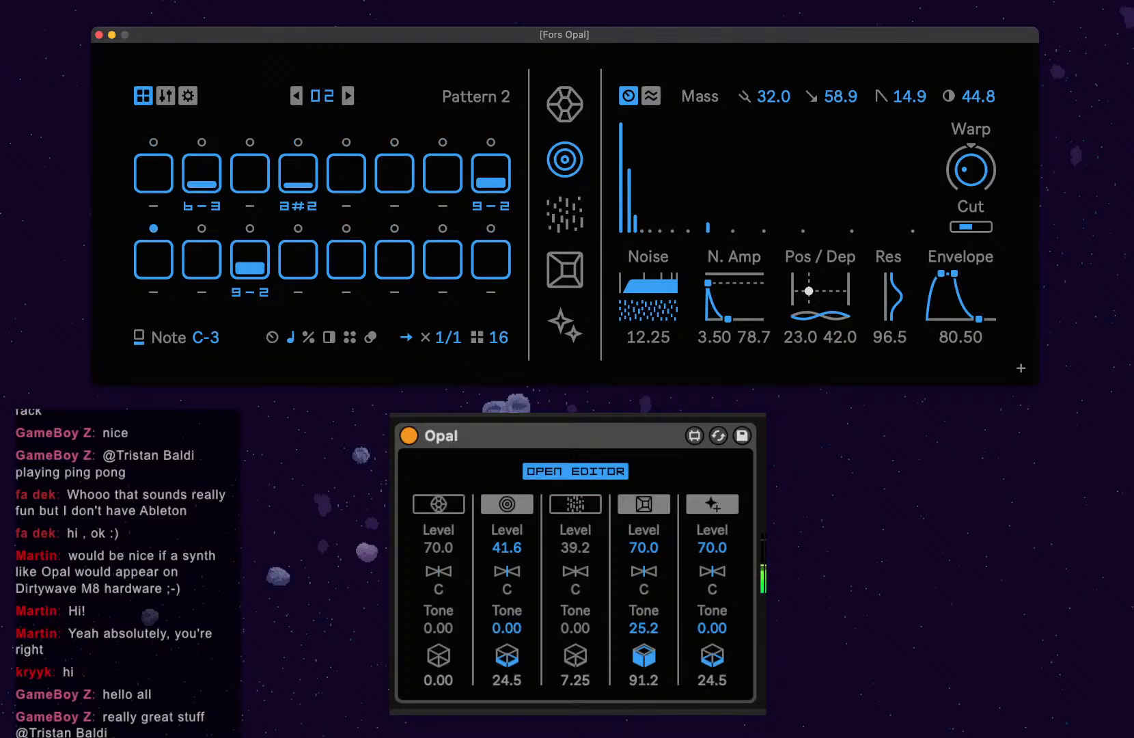
{"action": "left_click_drag", "start_coordinate": [840, 291], "coordinate": [902, 297]}
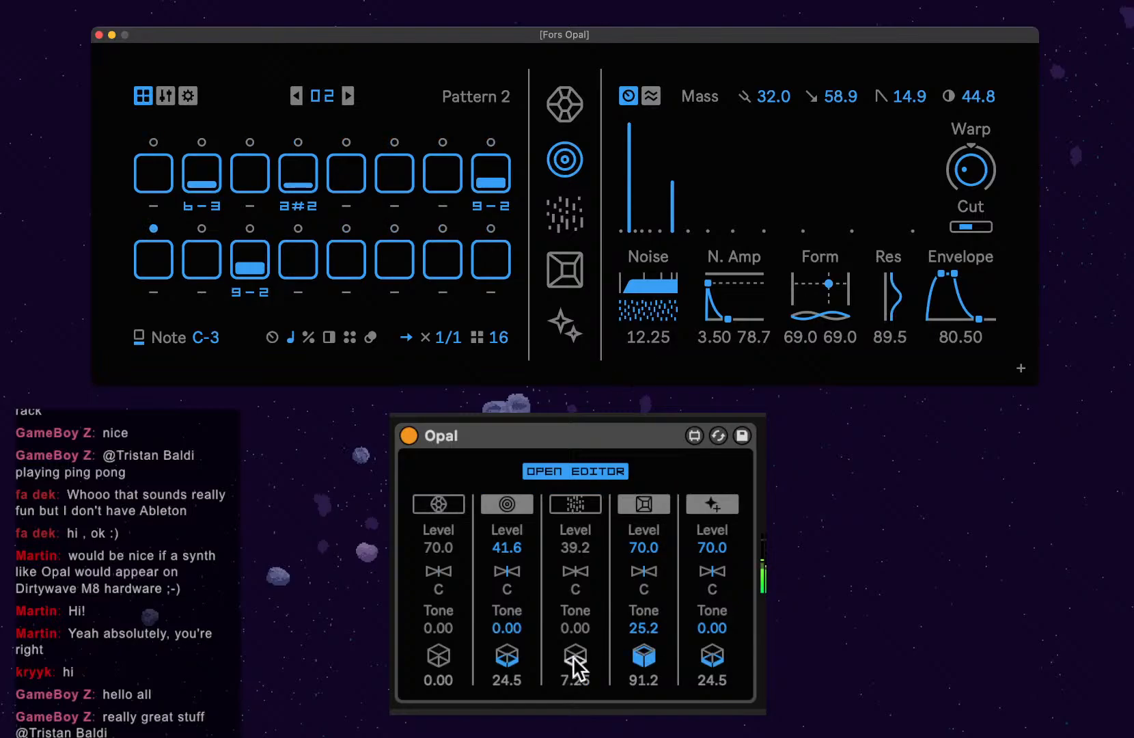
Raise the Mass track's cube amount to 54.2, and set Noise to 61.50 and N. Amp to attack 7.00 and level 93.0.
{"action": "left_click_drag", "start_coordinate": [506, 657], "coordinate": [507, 605]}
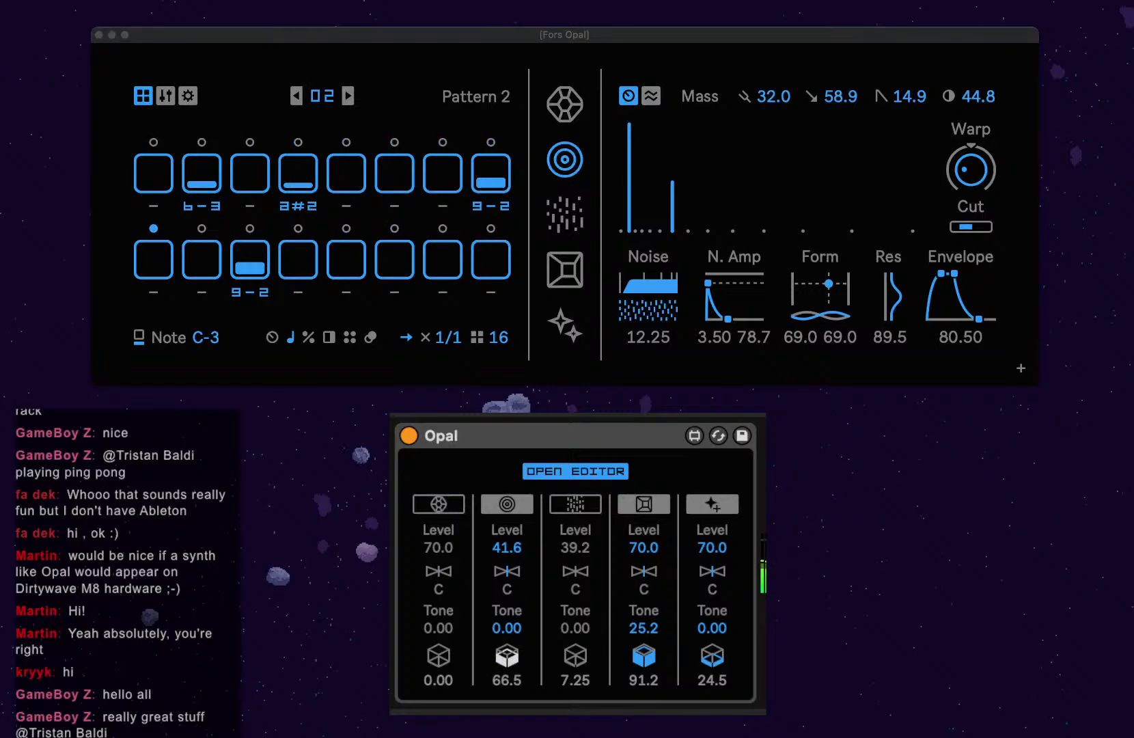
{"action": "left_click_drag", "start_coordinate": [506, 604], "coordinate": [506, 609]}
{"action": "mouse_move", "coordinate": [709, 282]}
{"action": "left_mouse_down"}
{"action": "mouse_move", "coordinate": [711, 265]}
{"action": "mouse_move", "coordinate": [709, 280]}
{"action": "mouse_move", "coordinate": [729, 272]}
{"action": "mouse_move", "coordinate": [708, 282]}
{"action": "mouse_move", "coordinate": [718, 276]}
{"action": "left_mouse_up"}
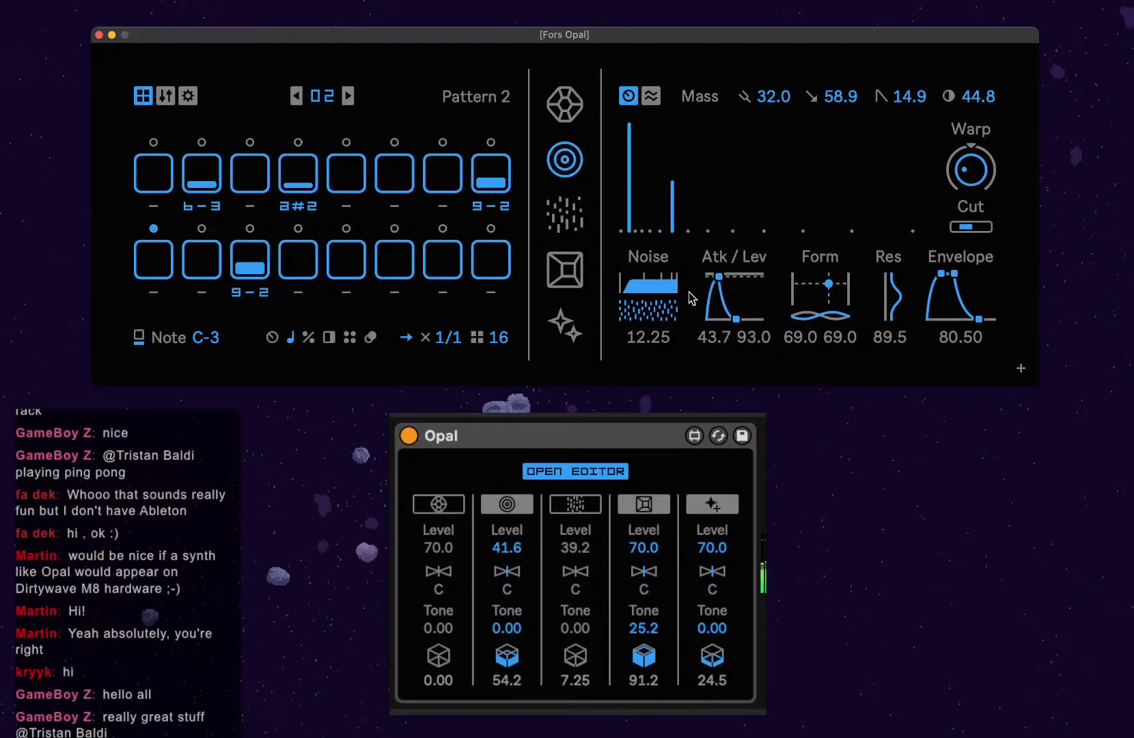
{"action": "left_click_drag", "start_coordinate": [652, 286], "coordinate": [652, 340]}
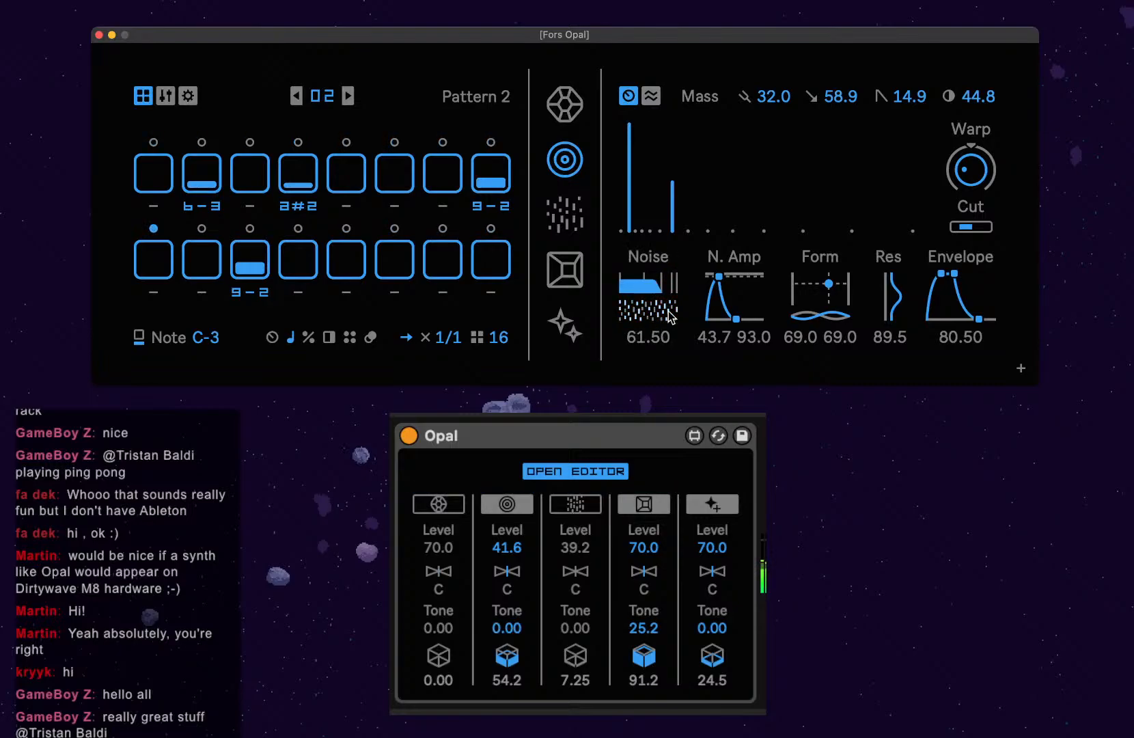
{"action": "left_click_drag", "start_coordinate": [719, 277], "coordinate": [709, 277]}
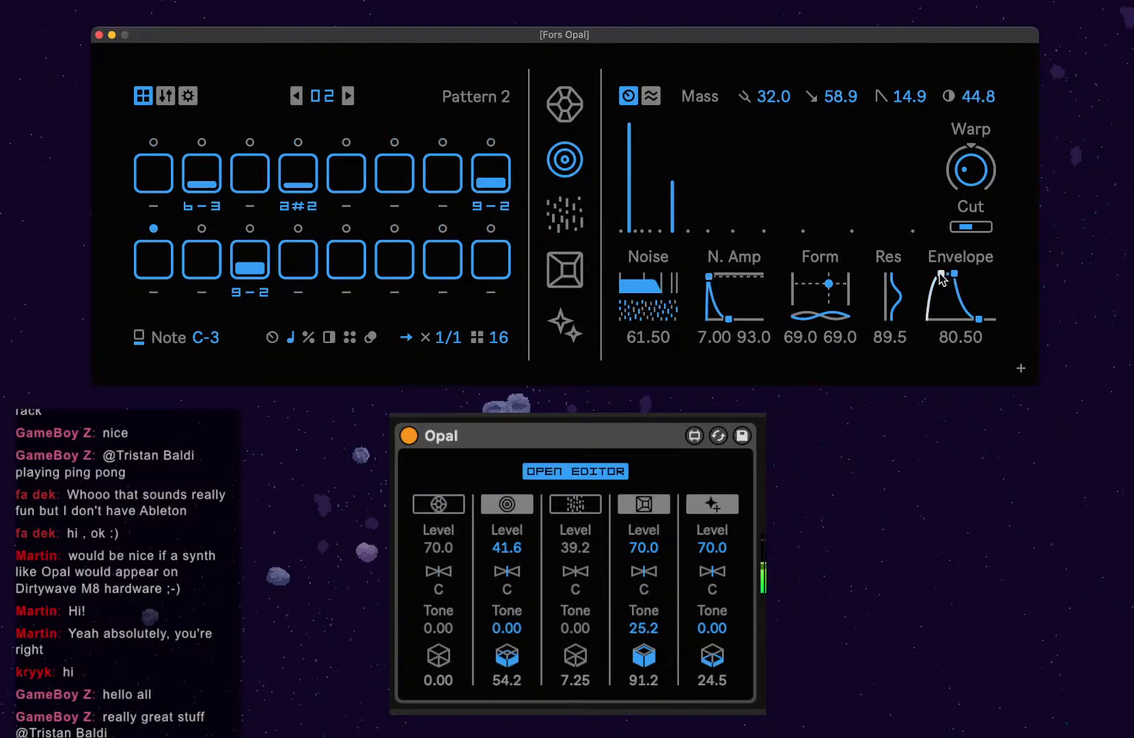
Set the Mass envelope attack to 43.75, noise density to 33.50, Form to position 50.0 and depth 58.0, and Warp to -6.25.
{"action": "left_click_drag", "start_coordinate": [940, 274], "coordinate": [935, 274]}
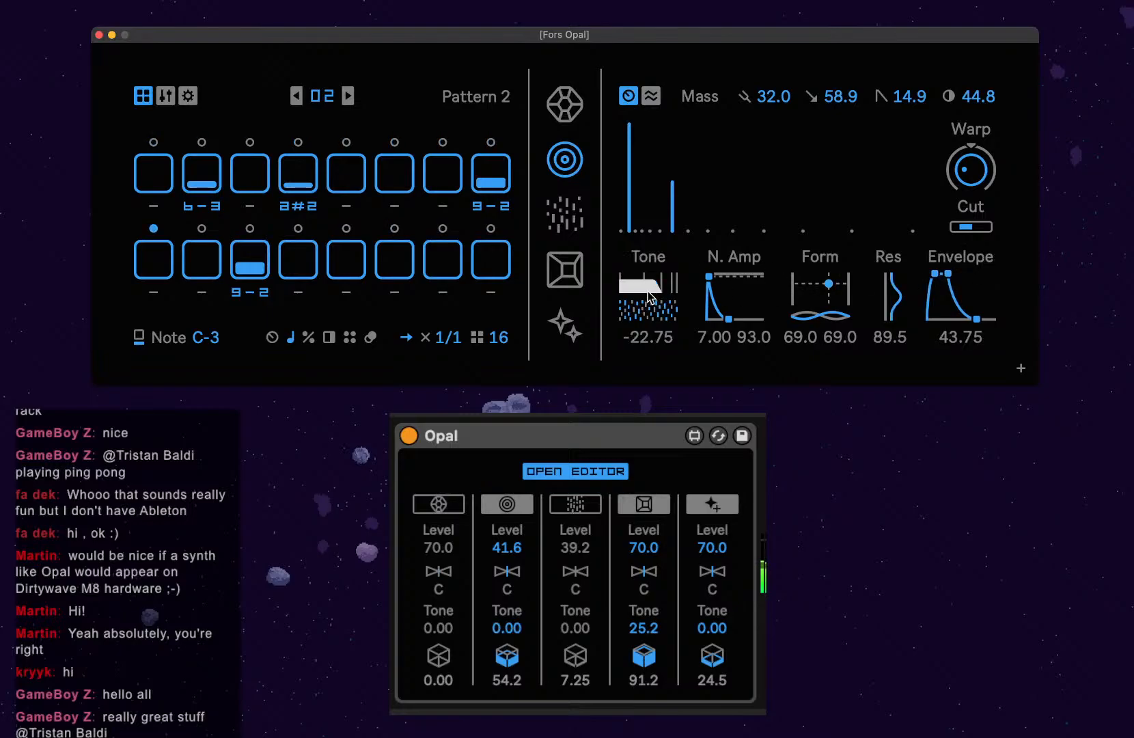
{"action": "left_click_drag", "start_coordinate": [649, 296], "coordinate": [656, 328]}
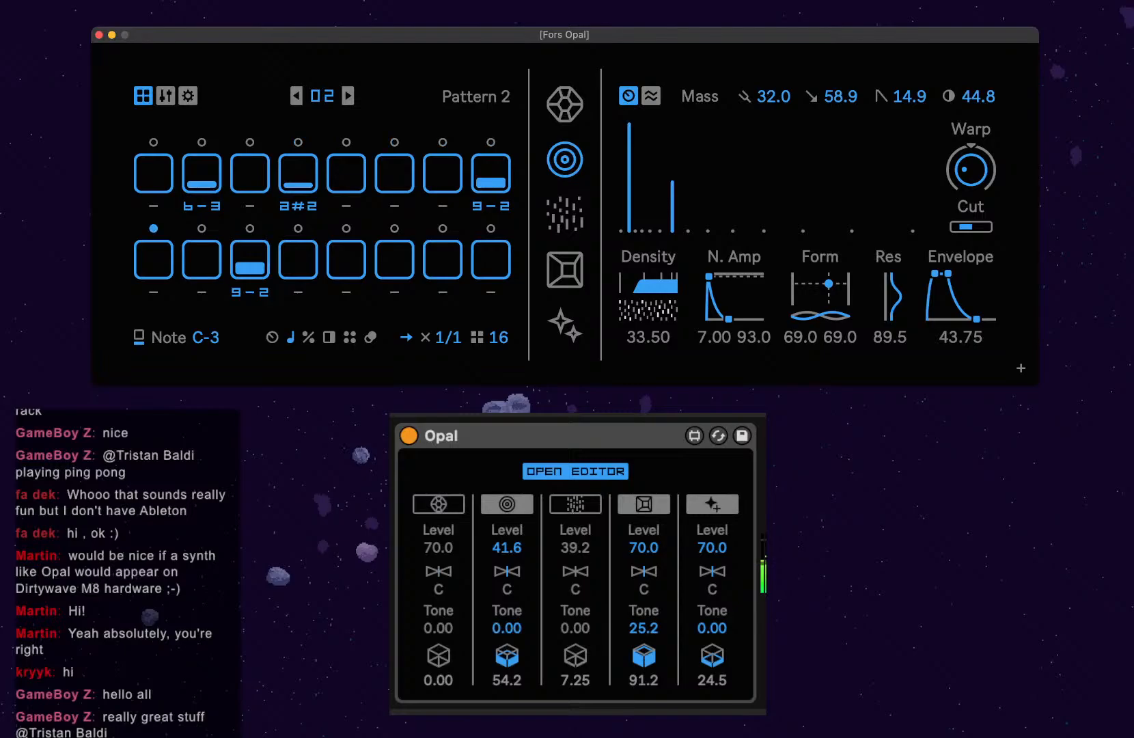
{"action": "left_click_drag", "start_coordinate": [657, 327], "coordinate": [654, 316]}
{"action": "left_click_drag", "start_coordinate": [829, 290], "coordinate": [821, 293]}
{"action": "left_click_drag", "start_coordinate": [969, 179], "coordinate": [968, 162]}
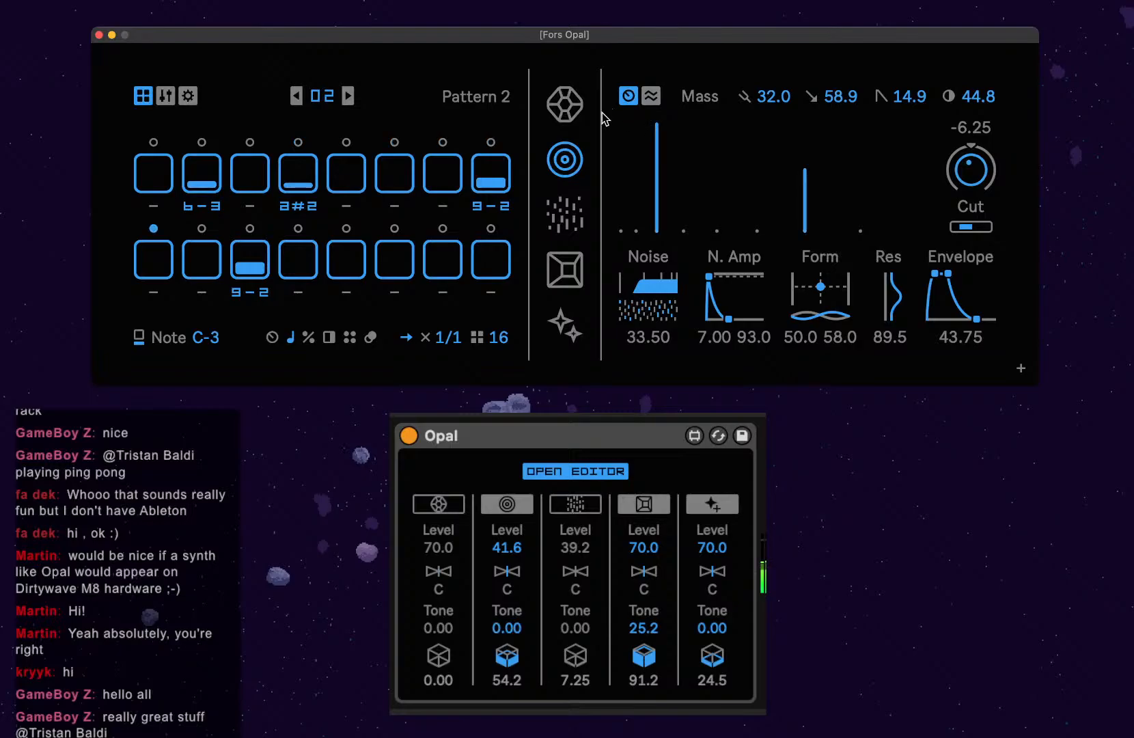
Unmute the Gem track and set its envelope attack to 38.50.
{"action": "left_click", "coordinate": [562, 108]}
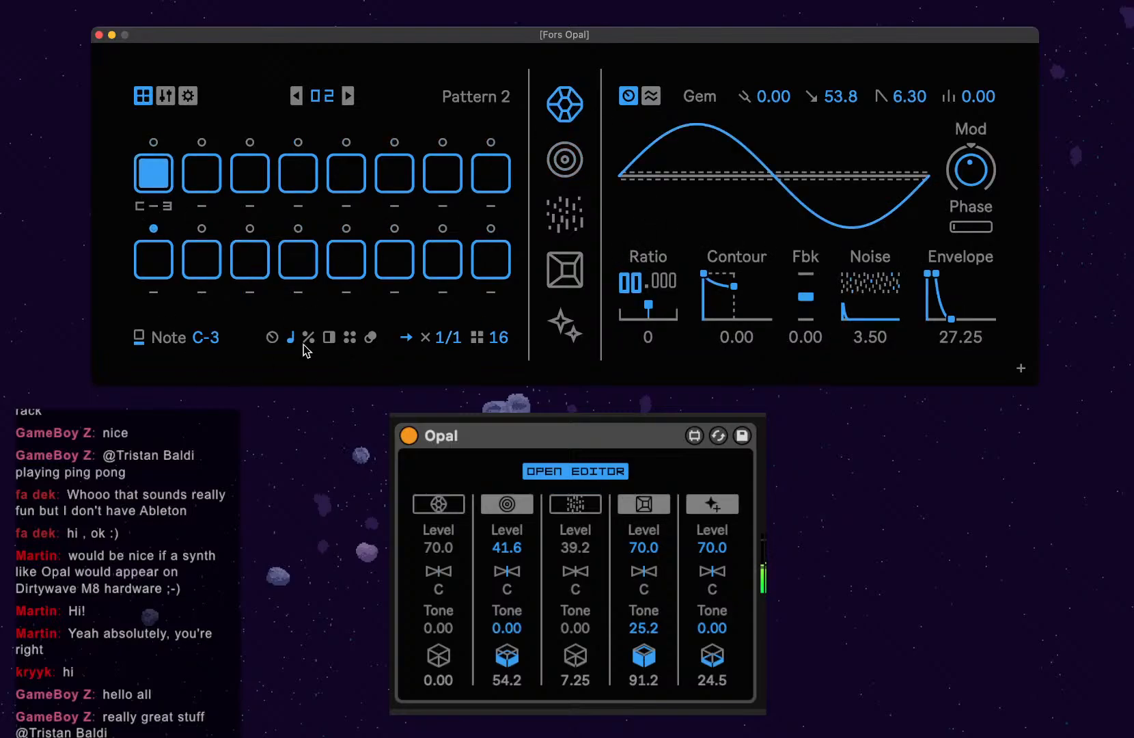
{"action": "left_click", "coordinate": [440, 504]}
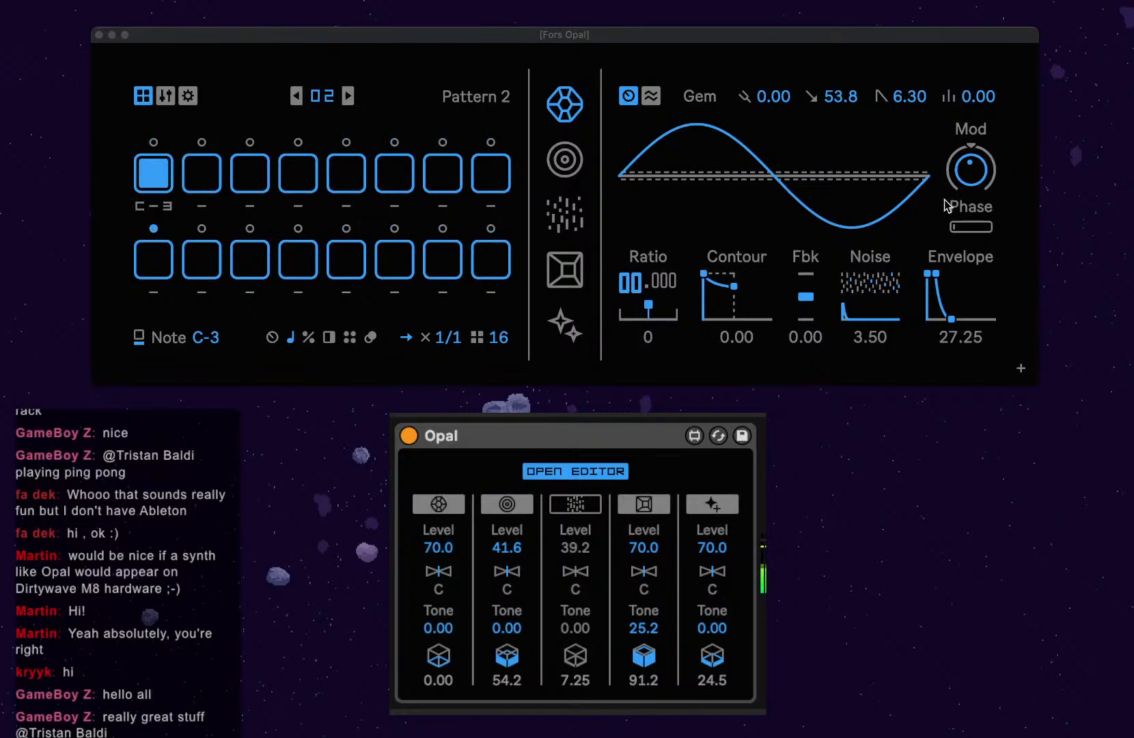
{"action": "left_click_drag", "start_coordinate": [928, 274], "coordinate": [933, 273]}
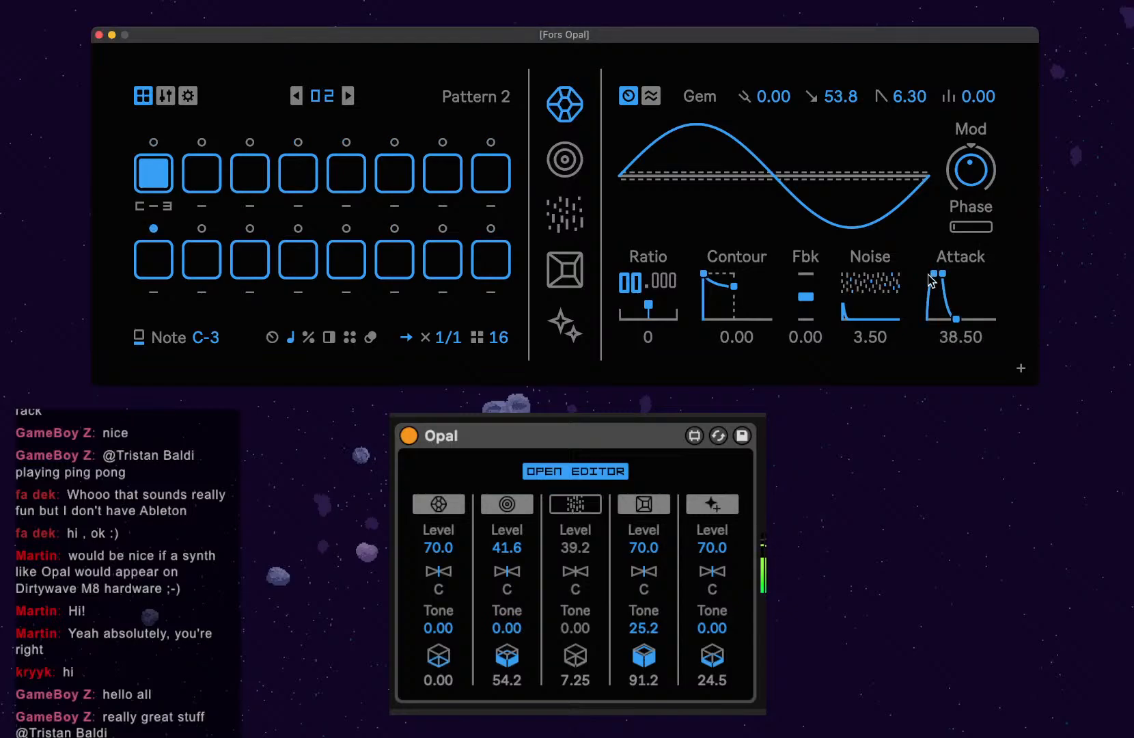
Set Gem's modulator ratio to 4, raise Mod, and set Phase to 73.50 and the Contour attack to 63.00.
{"action": "left_click_drag", "start_coordinate": [630, 282], "coordinate": [630, 267]}
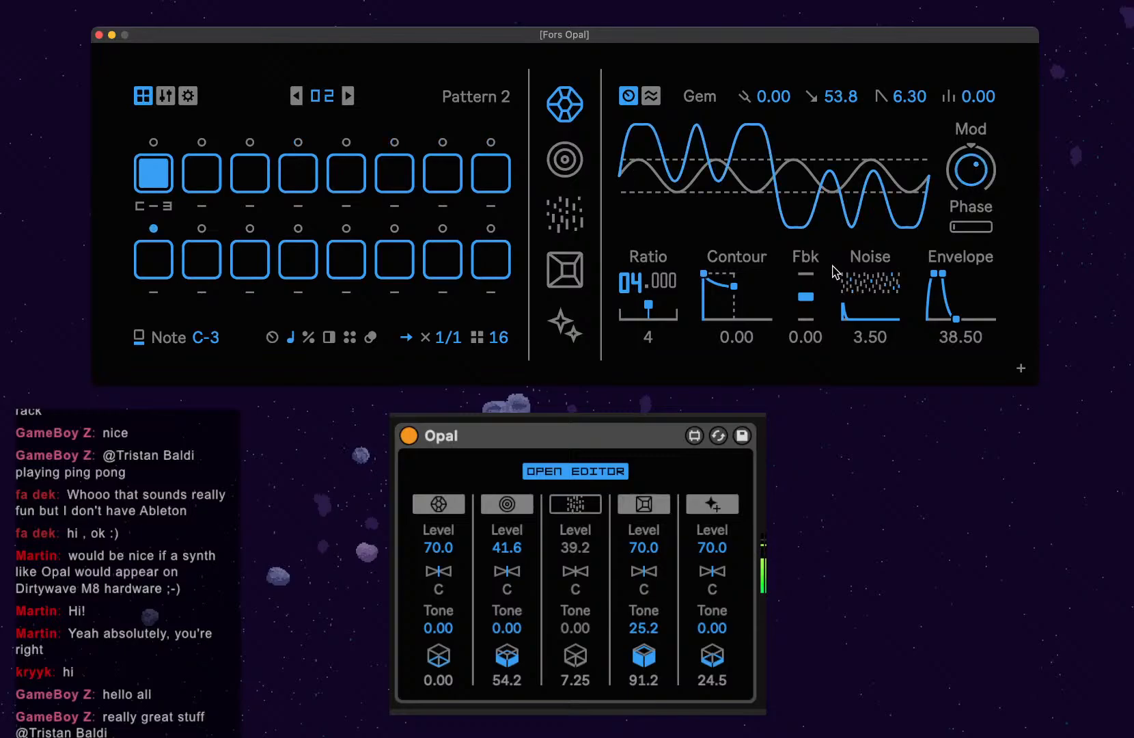
{"action": "left_click_drag", "start_coordinate": [981, 226], "coordinate": [981, 196]}
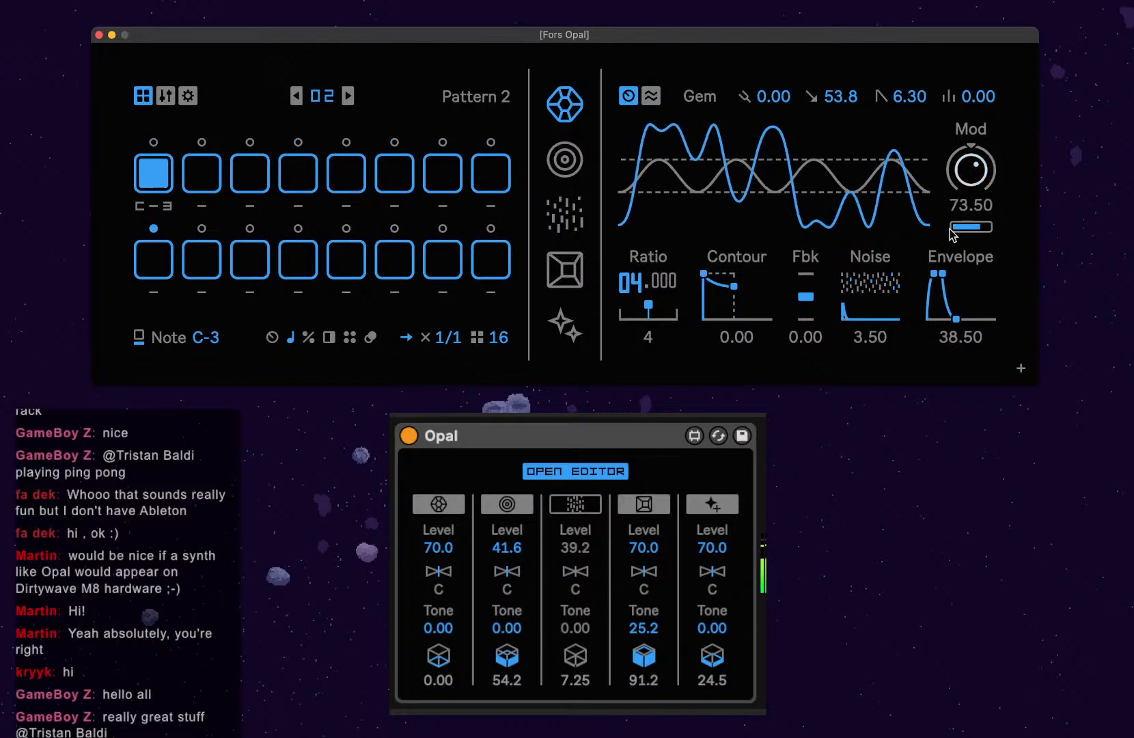
{"action": "left_click_drag", "start_coordinate": [704, 275], "coordinate": [723, 274]}
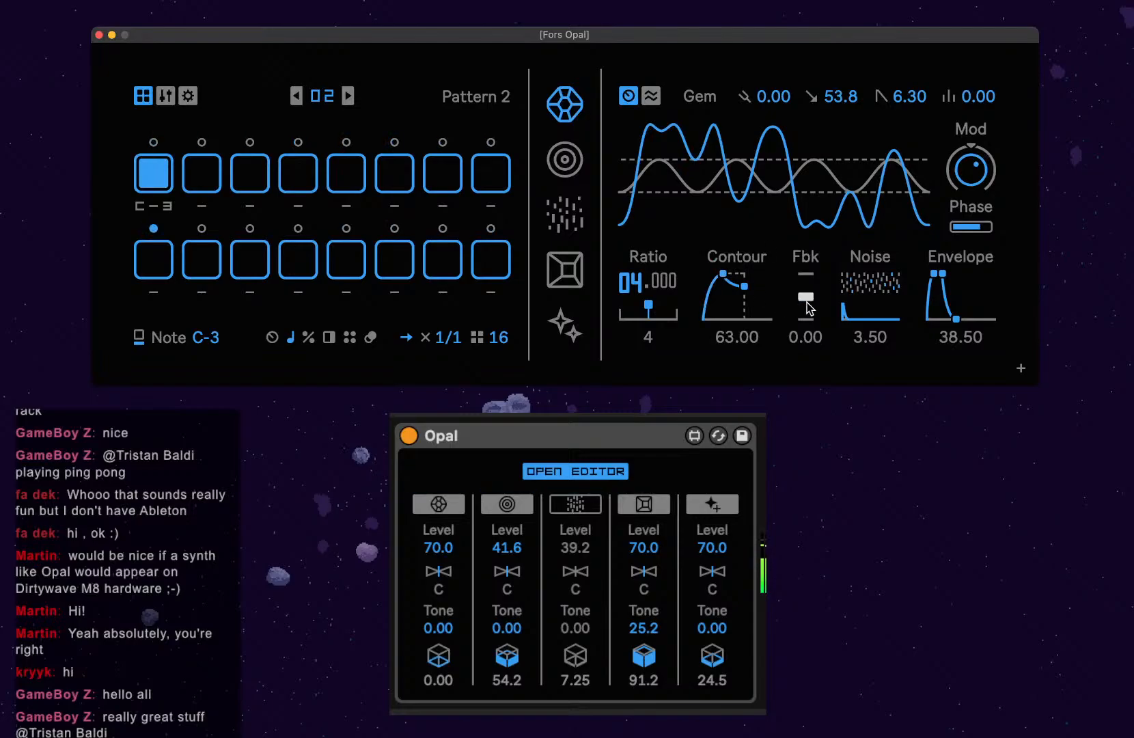
Set Gem's feedback to -10.5 and lower its level to 49.5, with the Mass level at 42.4.
{"action": "left_click_drag", "start_coordinate": [807, 304], "coordinate": [809, 304]}
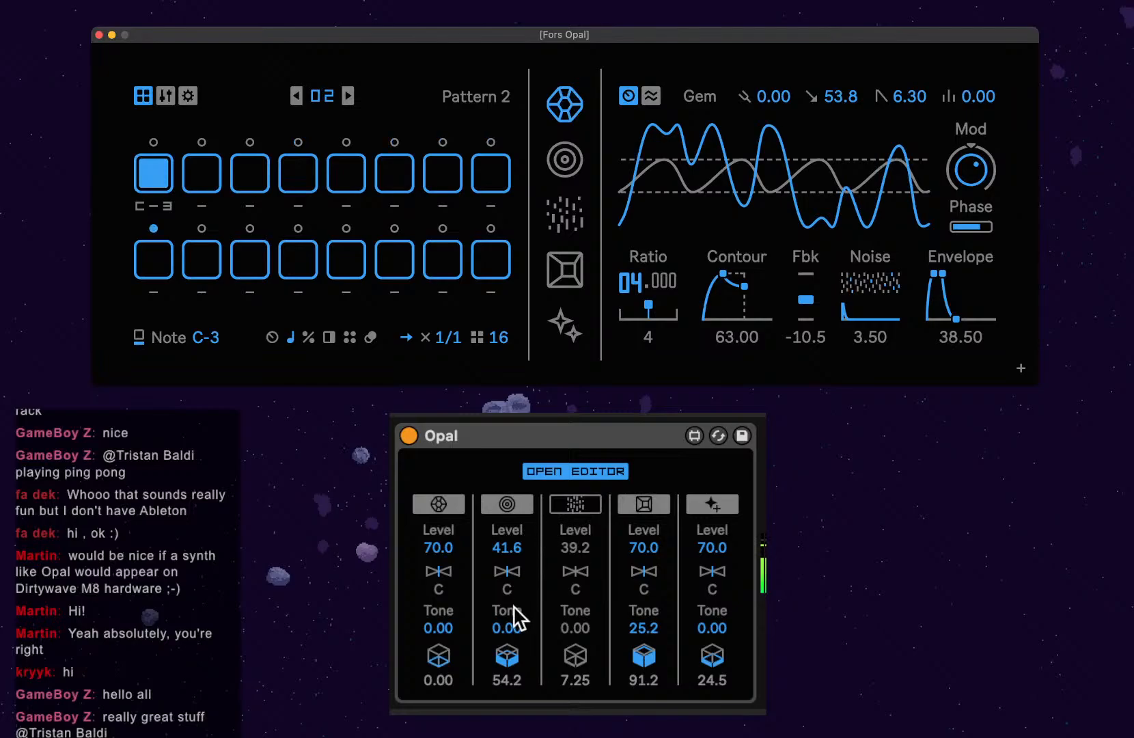
{"action": "left_click_drag", "start_coordinate": [507, 547], "coordinate": [507, 555]}
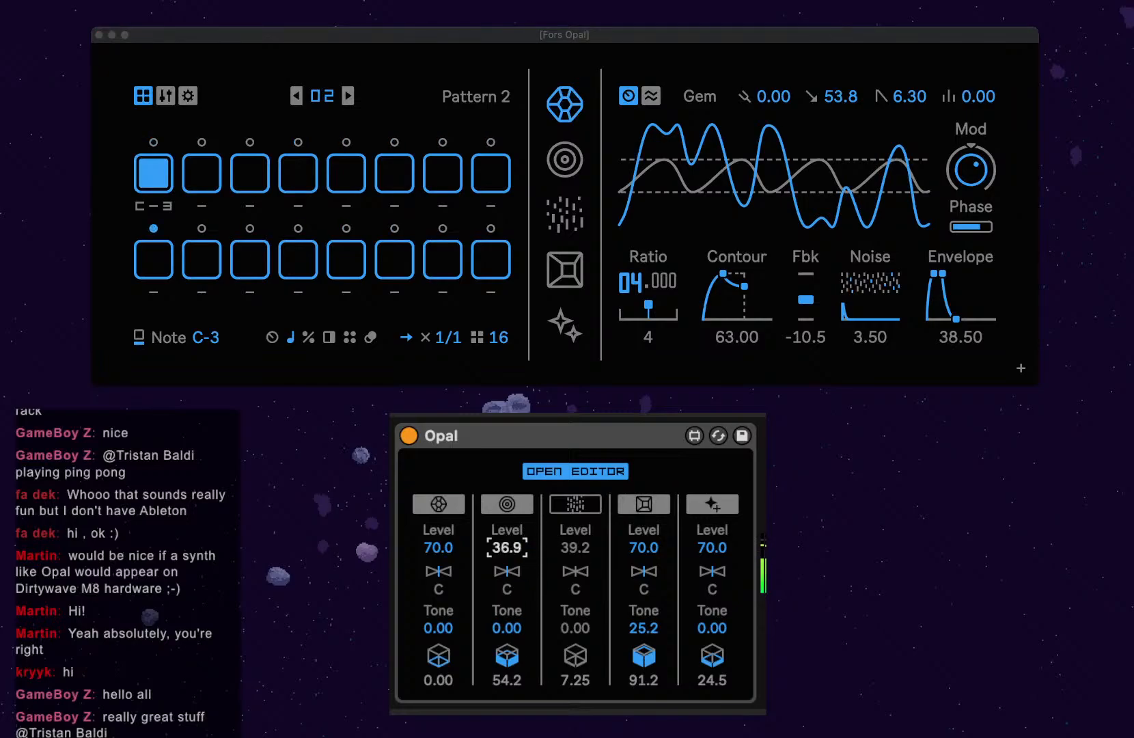
{"action": "left_click_drag", "start_coordinate": [439, 548], "coordinate": [439, 584]}
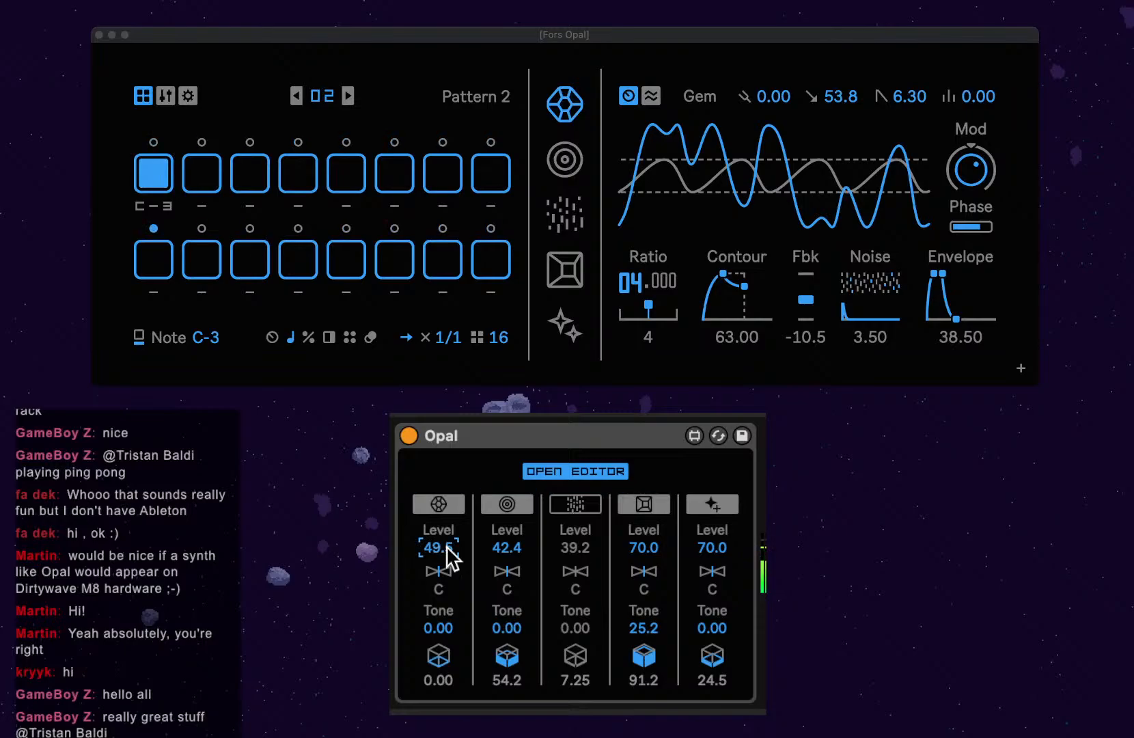
Set Gem's first step to note a-4, its ratio to 4.500 and feedback to 45.5, and lower Phase.
{"action": "left_click_drag", "start_coordinate": [155, 205], "coordinate": [154, 198]}
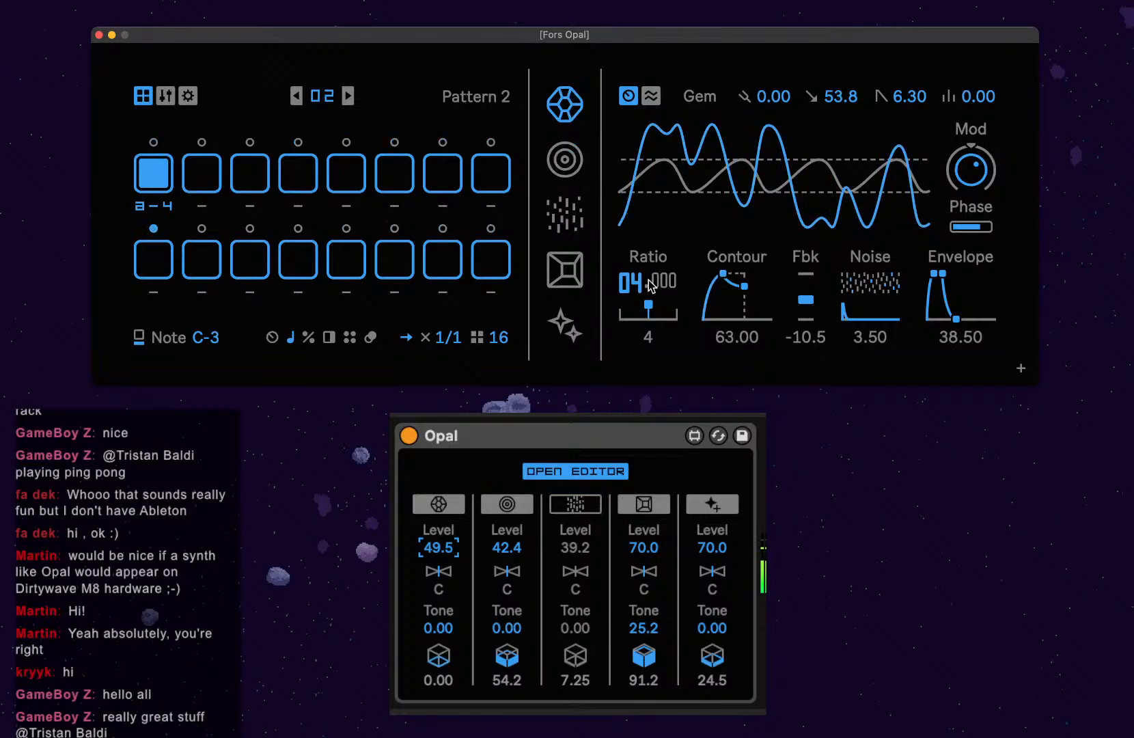
{"action": "left_click_drag", "start_coordinate": [667, 283], "coordinate": [667, 250]}
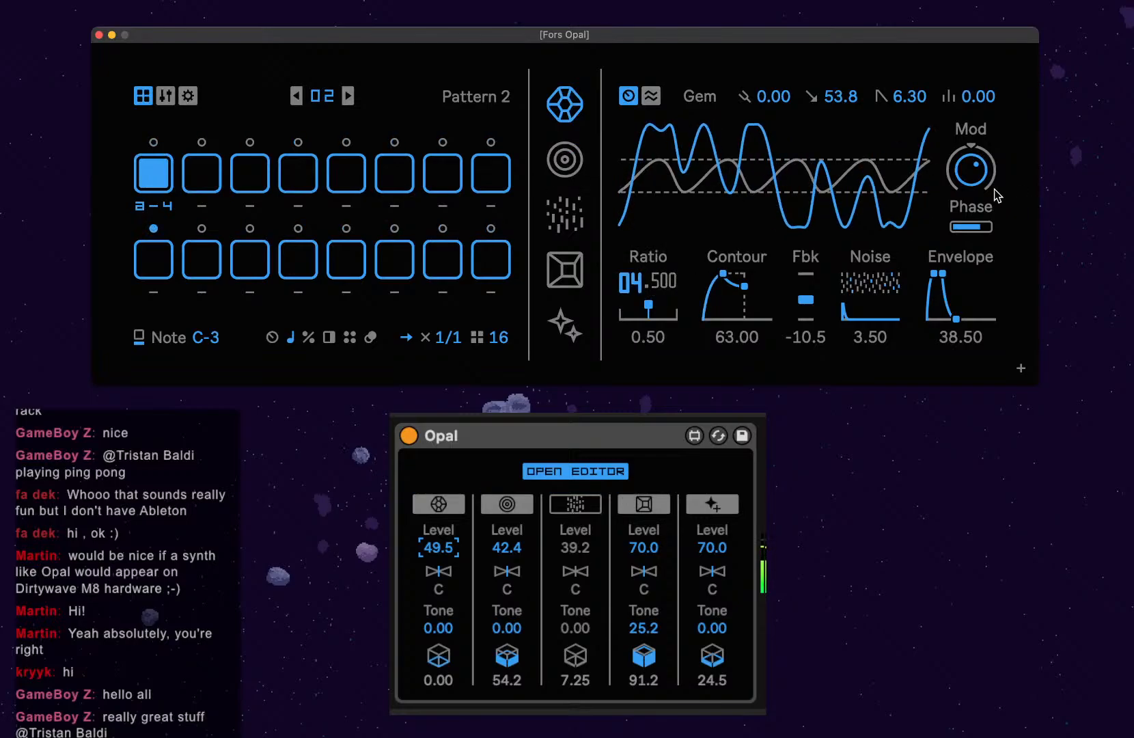
{"action": "left_click_drag", "start_coordinate": [996, 190], "coordinate": [996, 159]}
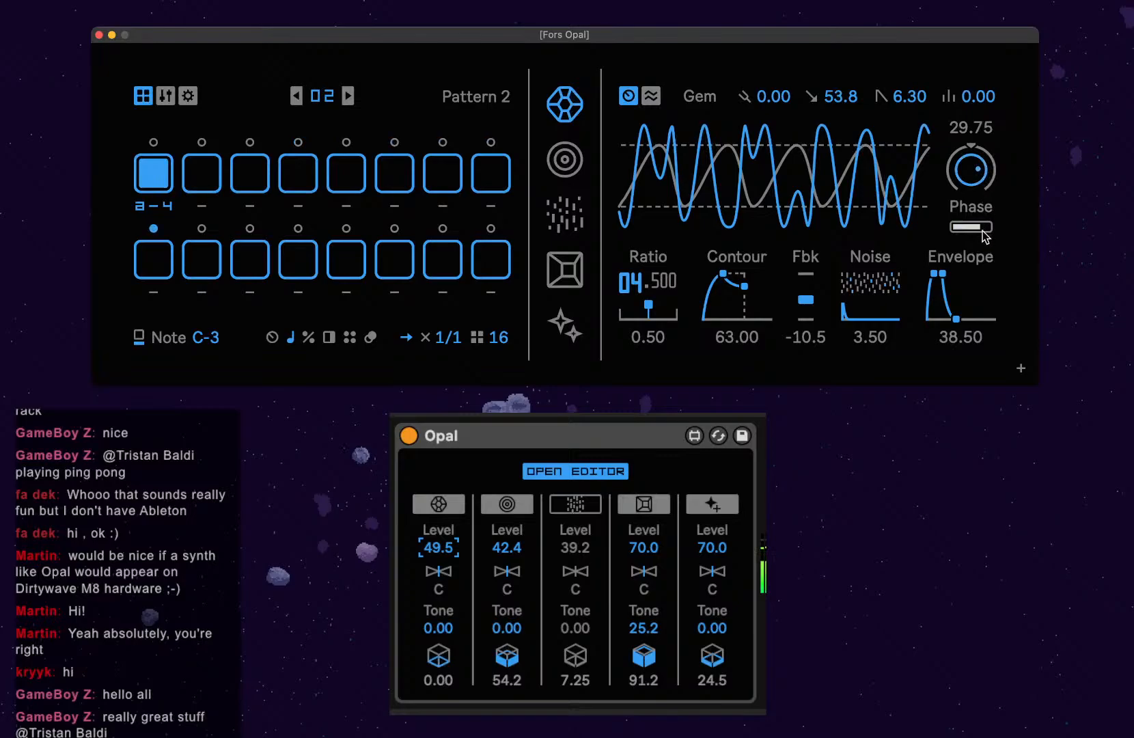
{"action": "left_click_drag", "start_coordinate": [983, 230], "coordinate": [983, 263]}
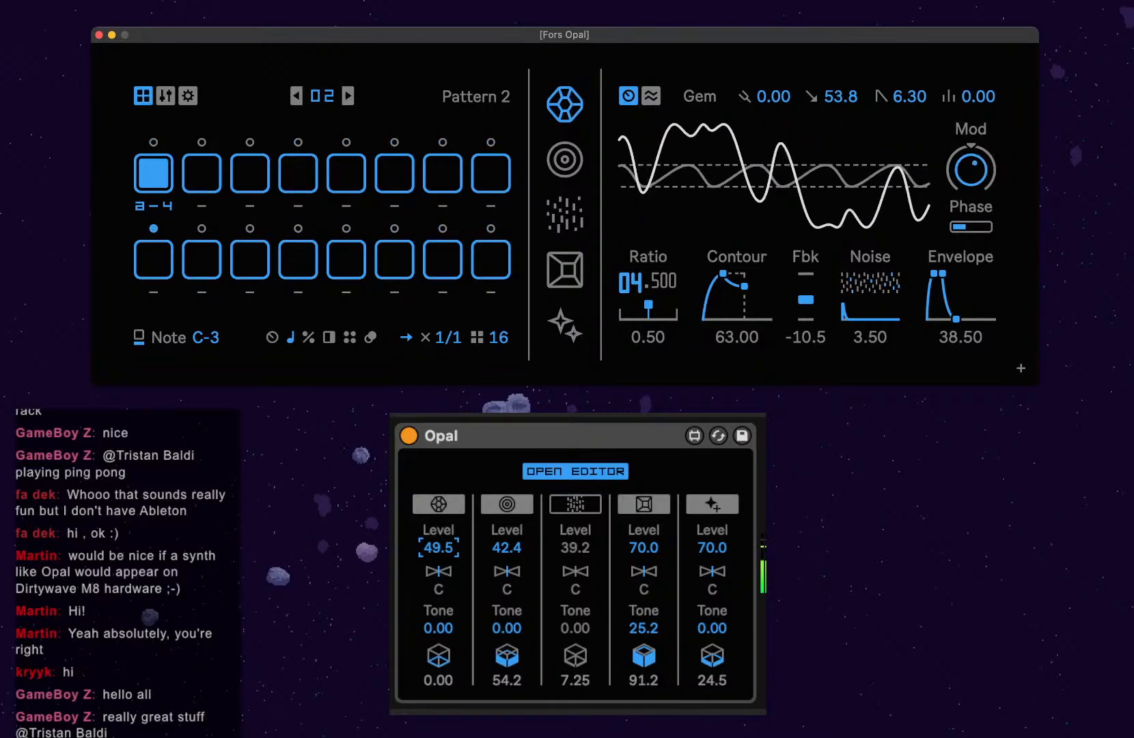
{"action": "left_click_drag", "start_coordinate": [806, 299], "coordinate": [805, 269]}
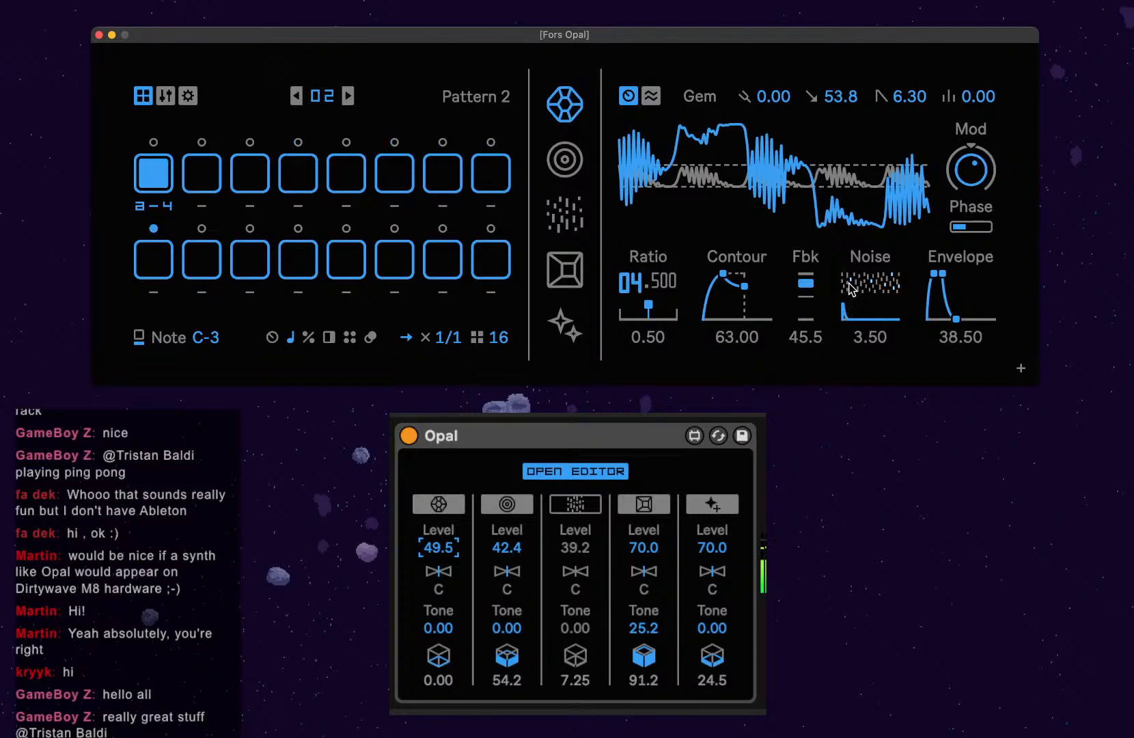
Set Gem's Noise to 75.25 and Contour attack to 15.75, and adjust the Mod amount.
{"action": "left_click_drag", "start_coordinate": [848, 311], "coordinate": [842, 311]}
{"action": "left_click_drag", "start_coordinate": [990, 169], "coordinate": [990, 194]}
{"action": "mouse_move", "coordinate": [724, 276]}
{"action": "left_mouse_down"}
{"action": "mouse_move", "coordinate": [738, 302]}
{"action": "mouse_move", "coordinate": [731, 319]}
{"action": "mouse_move", "coordinate": [709, 276]}
{"action": "left_mouse_up"}
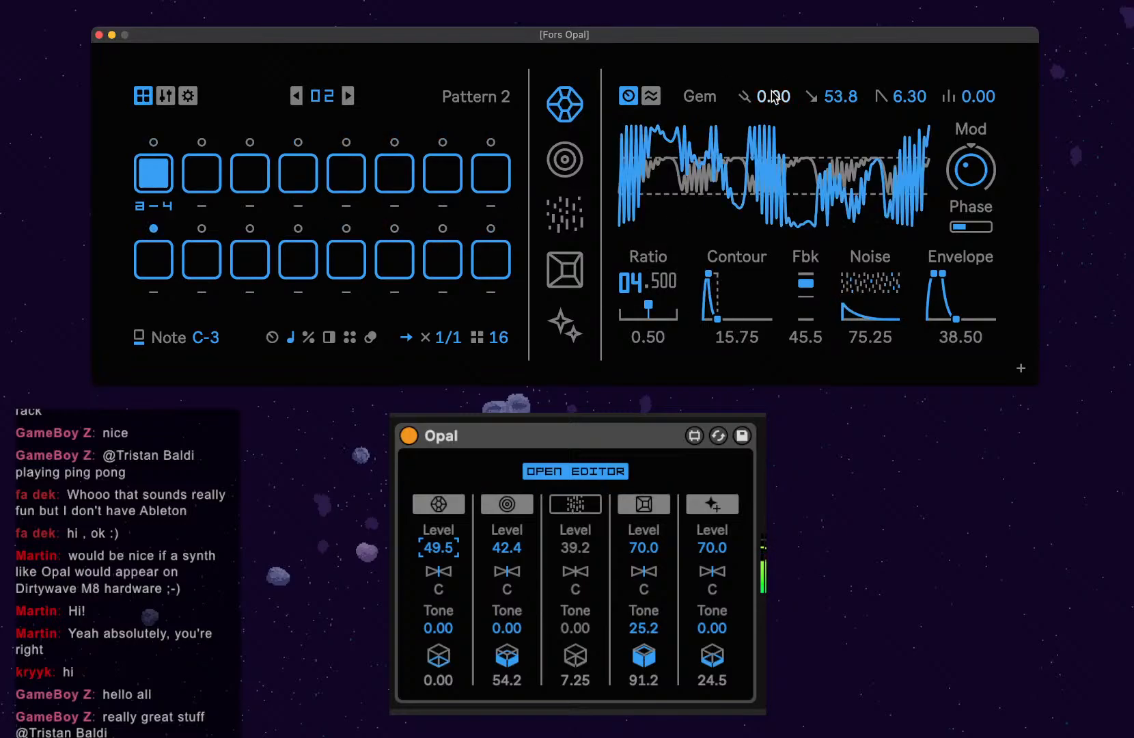
Set Gem's four header values to 16.0, 0.00, 0.00 and 0.85.
{"action": "mouse_move", "coordinate": [774, 96]}
{"action": "left_mouse_down"}
{"action": "mouse_move", "coordinate": [773, 67]}
{"action": "mouse_move", "coordinate": [773, 84]}
{"action": "left_mouse_up"}
{"action": "double_click", "coordinate": [853, 95]}
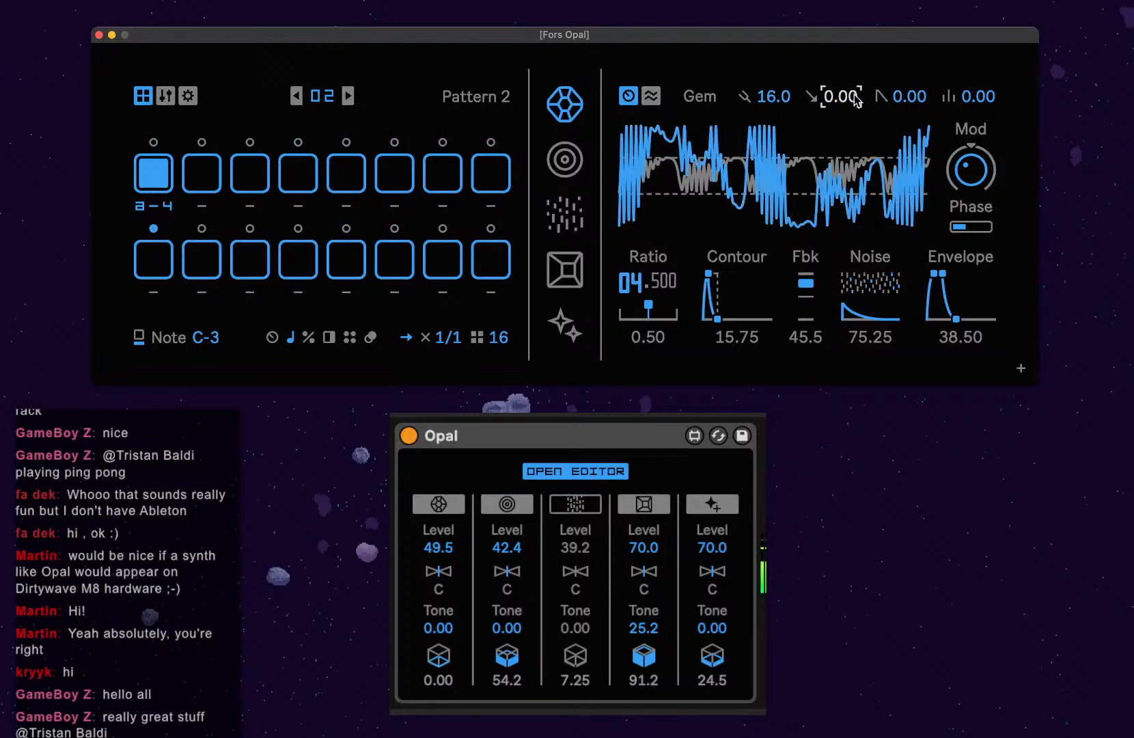
{"action": "left_click", "coordinate": [977, 97]}
{"action": "left_click_drag", "start_coordinate": [978, 96], "coordinate": [979, 94]}
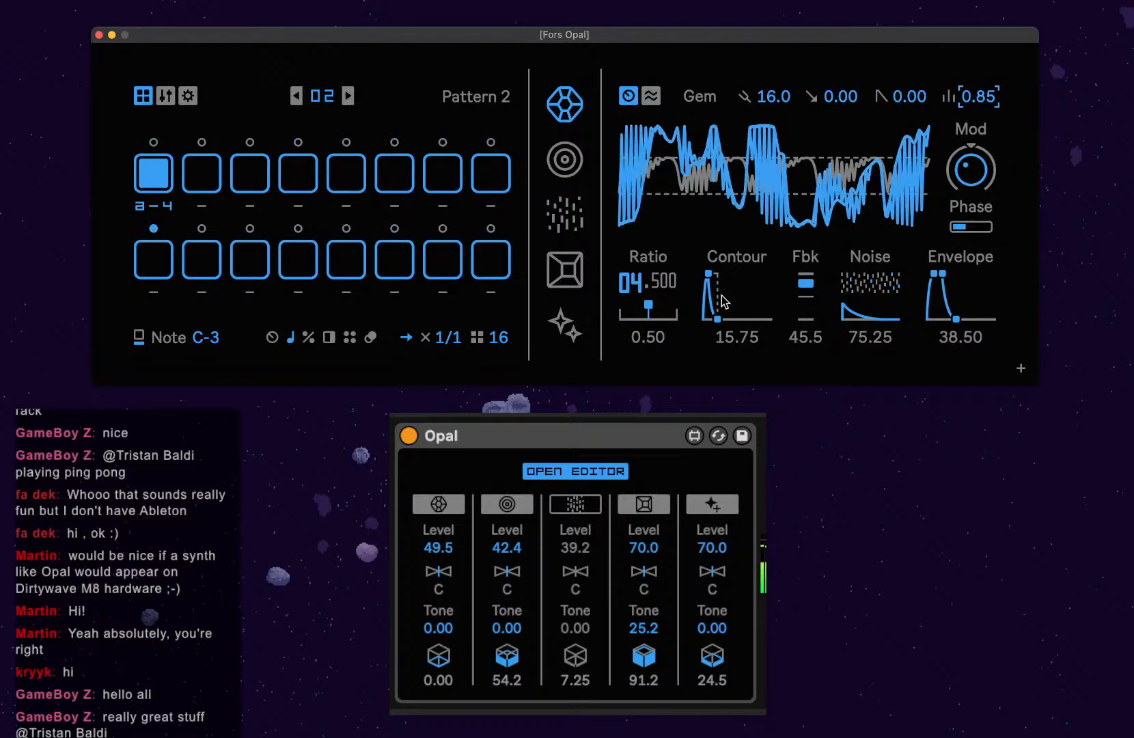
Set Gem's Contour attack to 22.75, ratio to 1.250 and Envelope to 26.25.
{"action": "left_click_drag", "start_coordinate": [710, 275], "coordinate": [713, 274]}
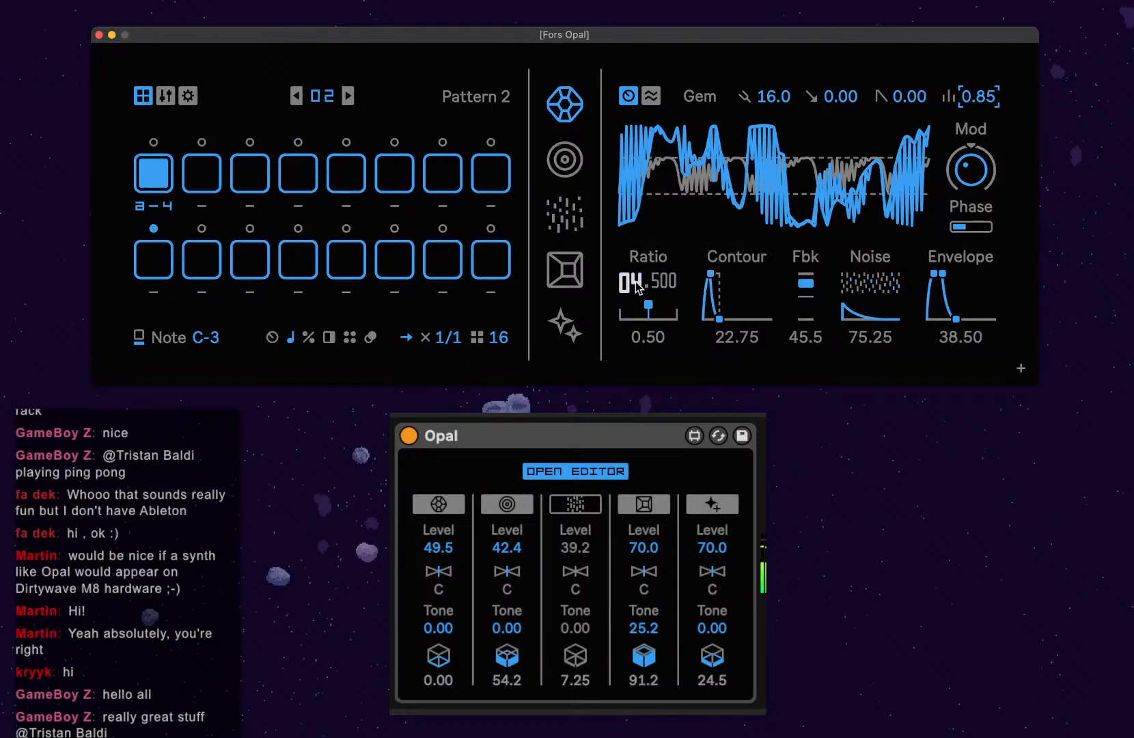
{"action": "left_click_drag", "start_coordinate": [630, 281], "coordinate": [663, 297]}
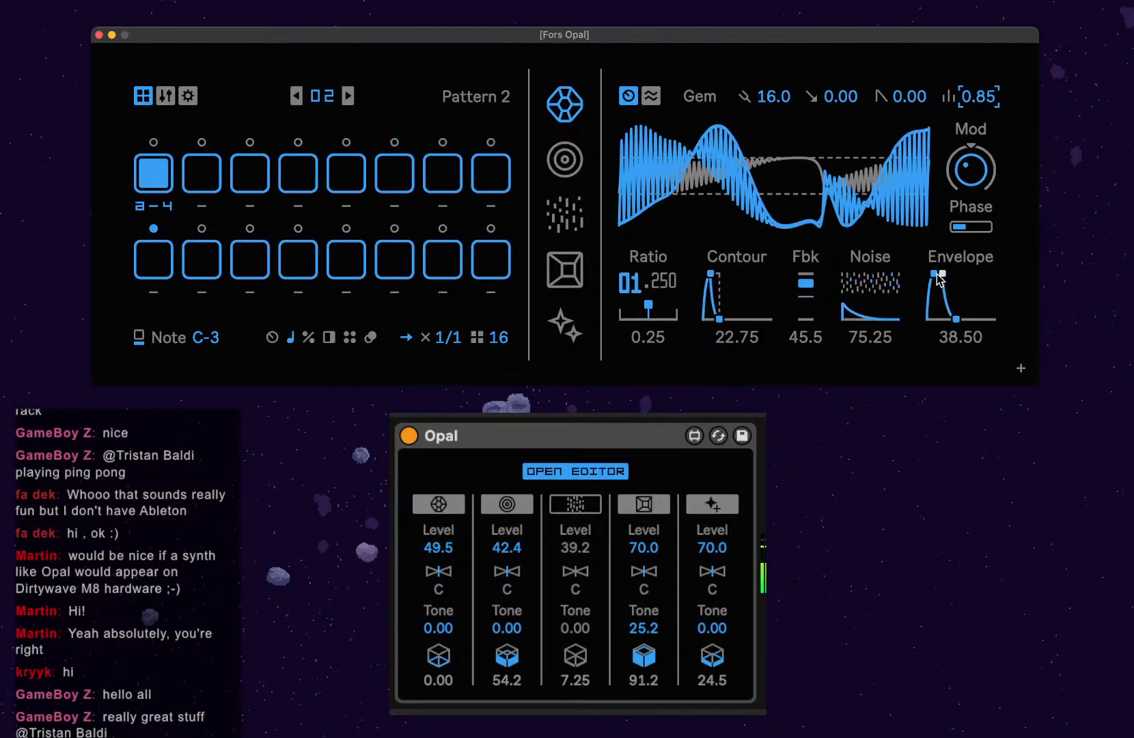
{"action": "left_click_drag", "start_coordinate": [939, 279], "coordinate": [954, 255]}
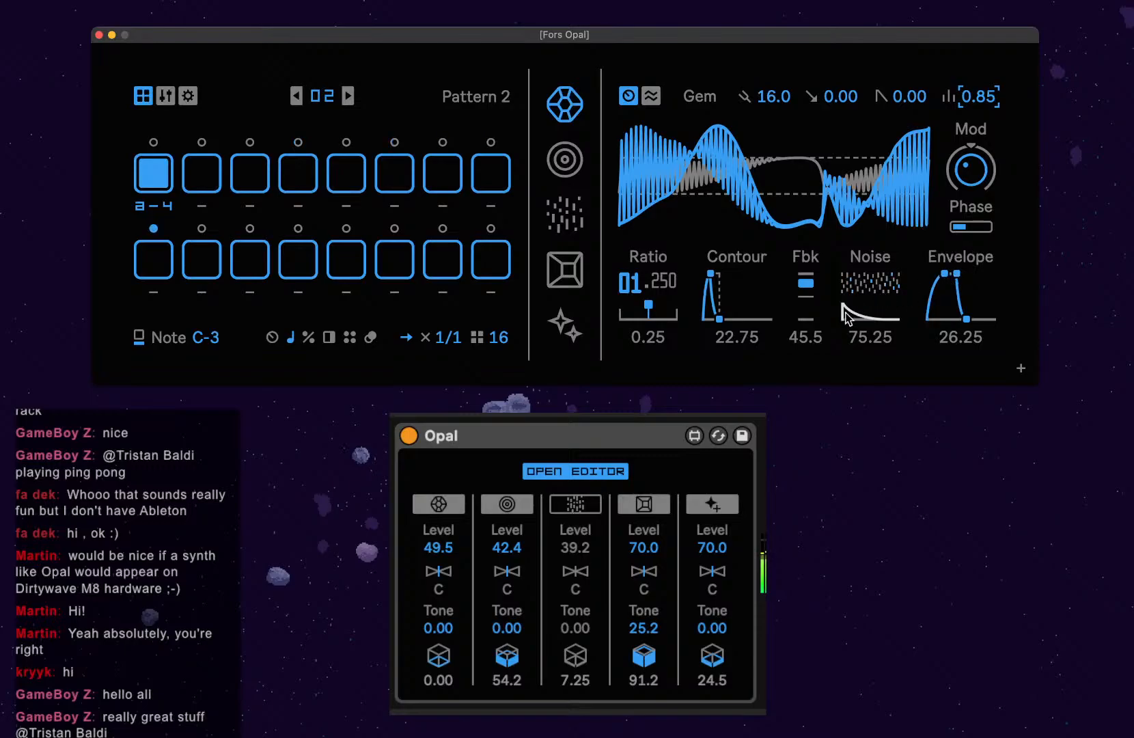
Set Gem's Noise to 89.50 and ratio to 0.875, and raise Phase.
{"action": "left_click_drag", "start_coordinate": [845, 309], "coordinate": [854, 315]}
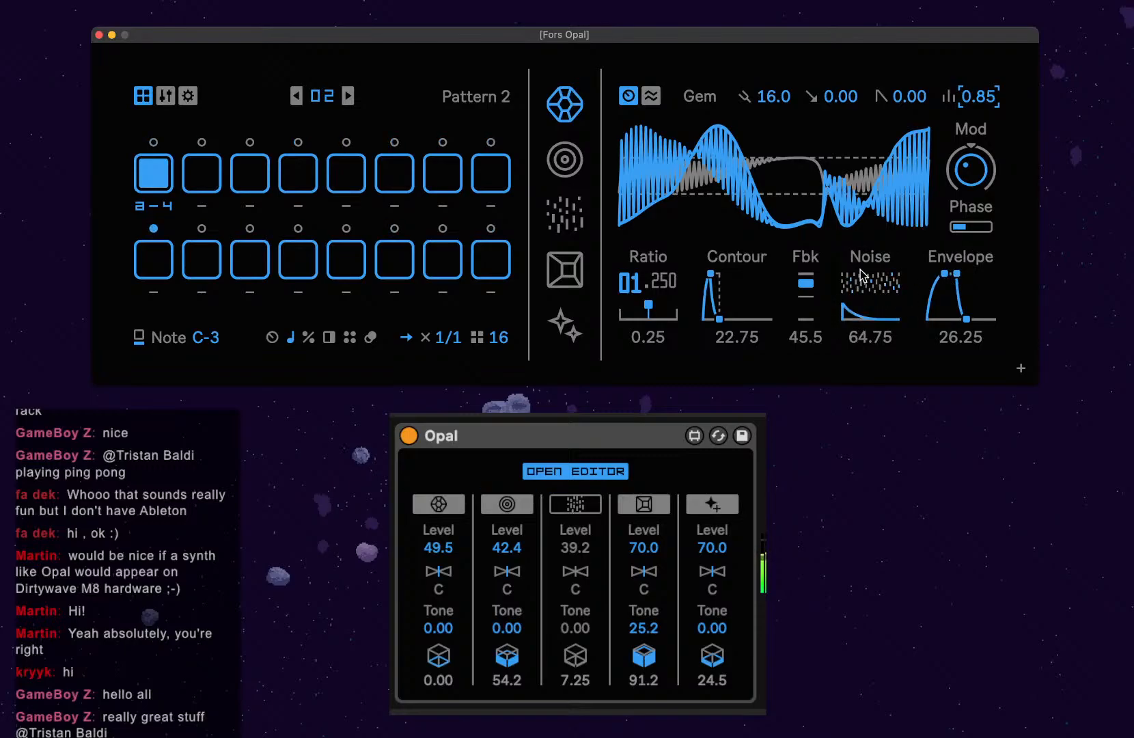
{"action": "left_click_drag", "start_coordinate": [861, 257], "coordinate": [861, 262]}
{"action": "left_click_drag", "start_coordinate": [994, 210], "coordinate": [994, 192]}
{"action": "left_click_drag", "start_coordinate": [642, 289], "coordinate": [669, 274]}
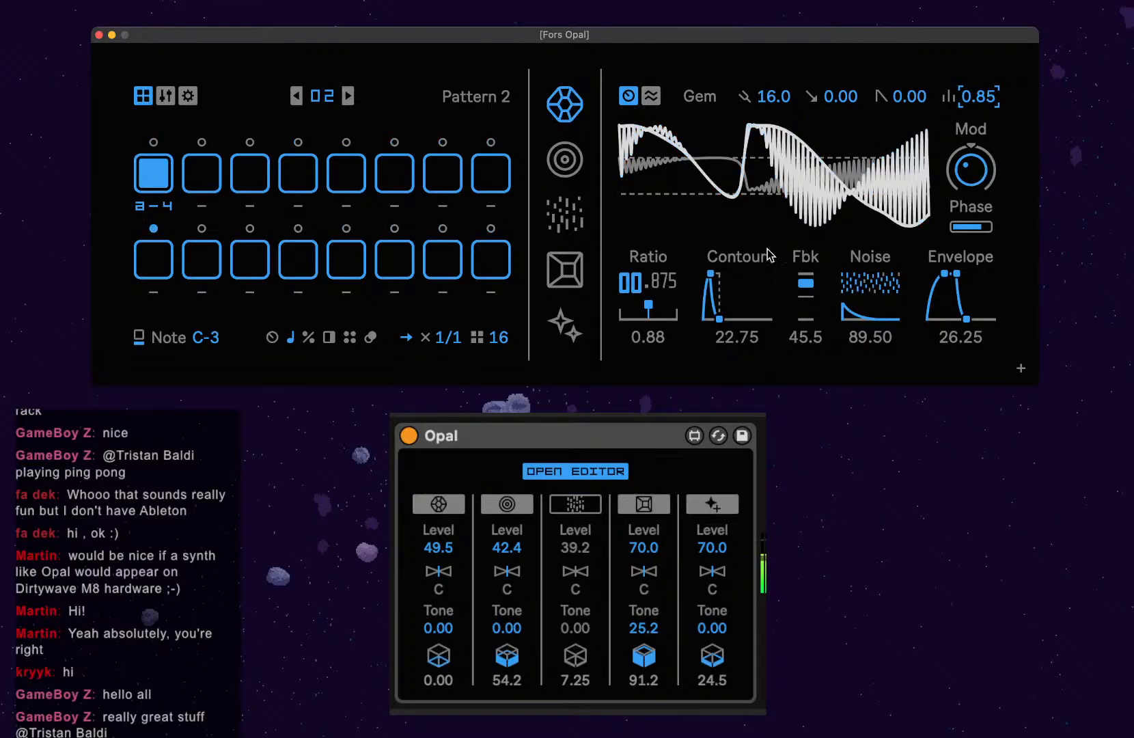
Lower the fill of Gem's first step, zero the first header value, and set Mod to 19.25 and ratio to 3.875.
{"action": "left_click", "coordinate": [708, 438]}
{"action": "left_click_drag", "start_coordinate": [164, 176], "coordinate": [158, 183]}
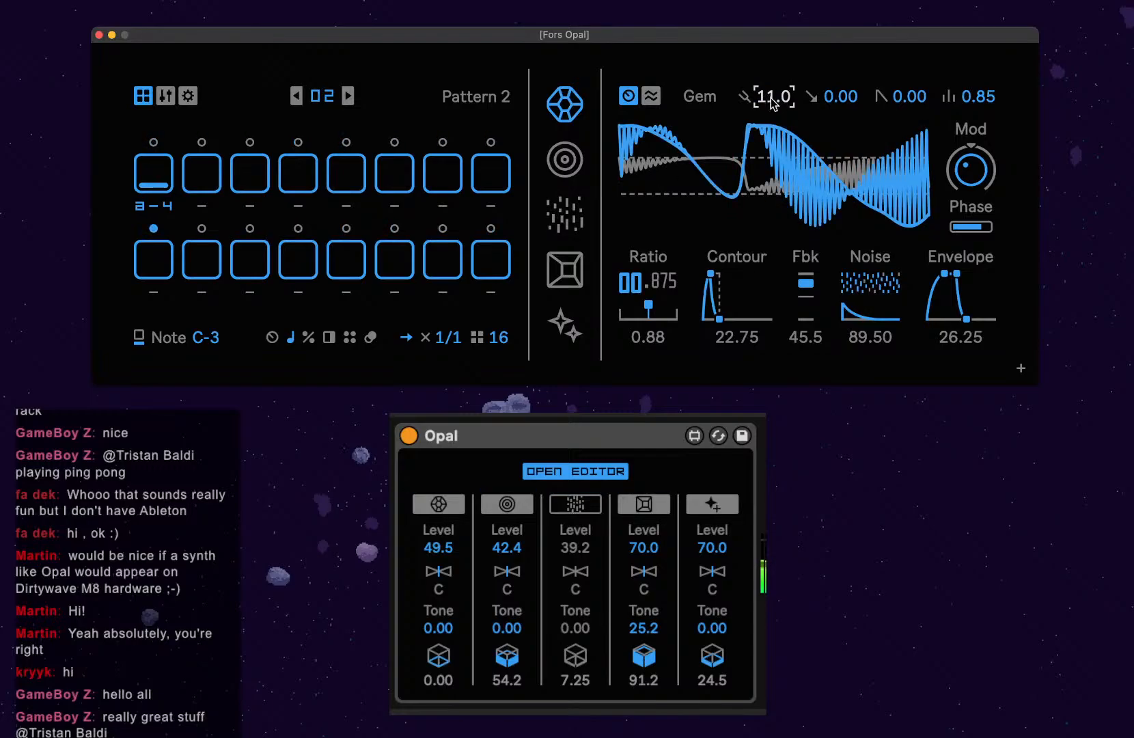
{"action": "left_click_drag", "start_coordinate": [971, 169], "coordinate": [971, 151]}
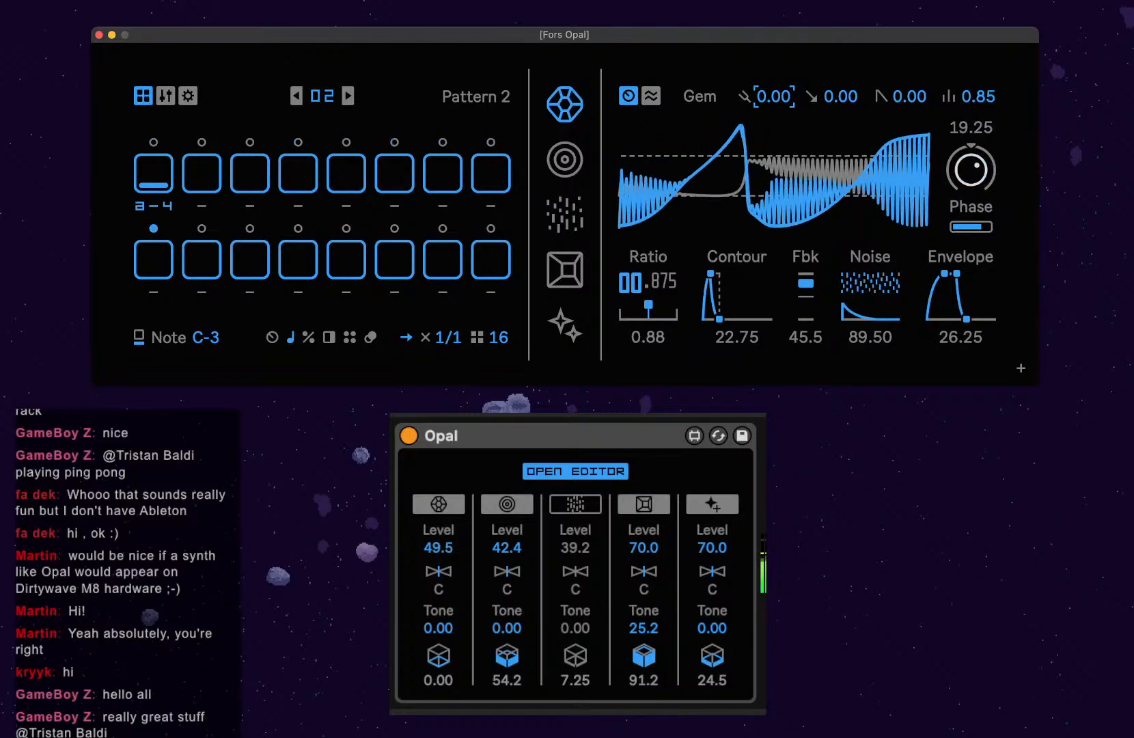
{"action": "left_click_drag", "start_coordinate": [630, 282], "coordinate": [630, 268]}
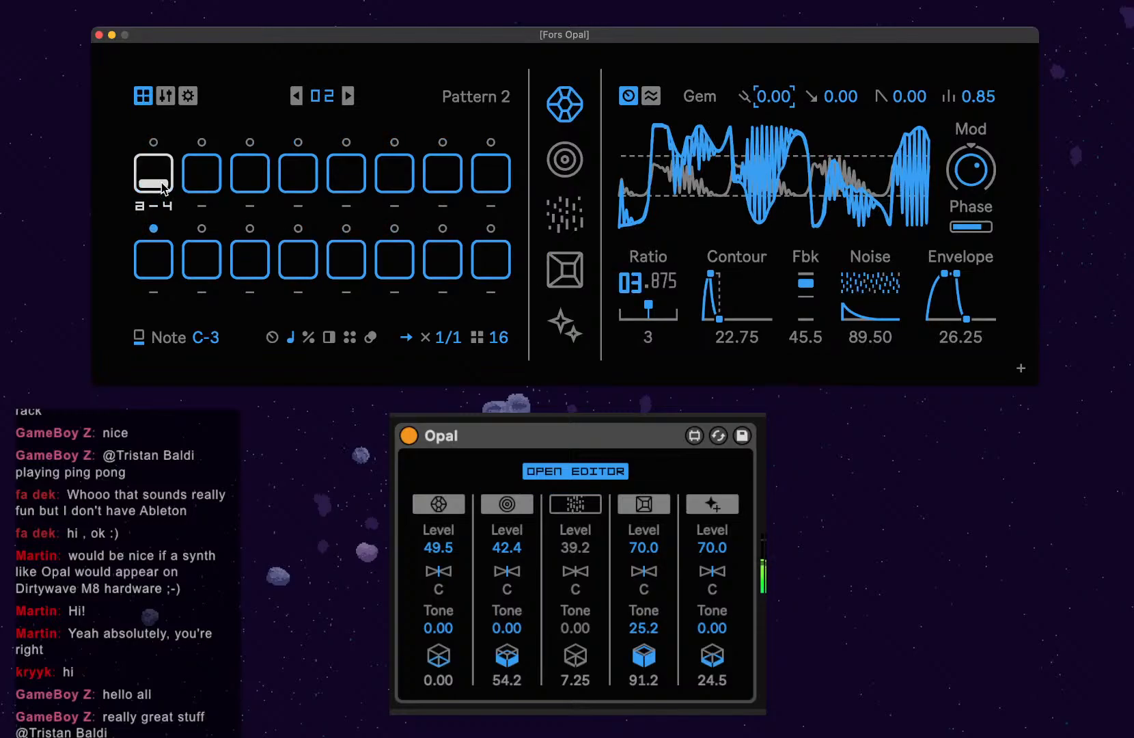
Mute the Mass track, raise Gem's Mod, and set its feedback to 50.0 and Envelope to 51.00.
{"action": "left_click", "coordinate": [506, 492]}
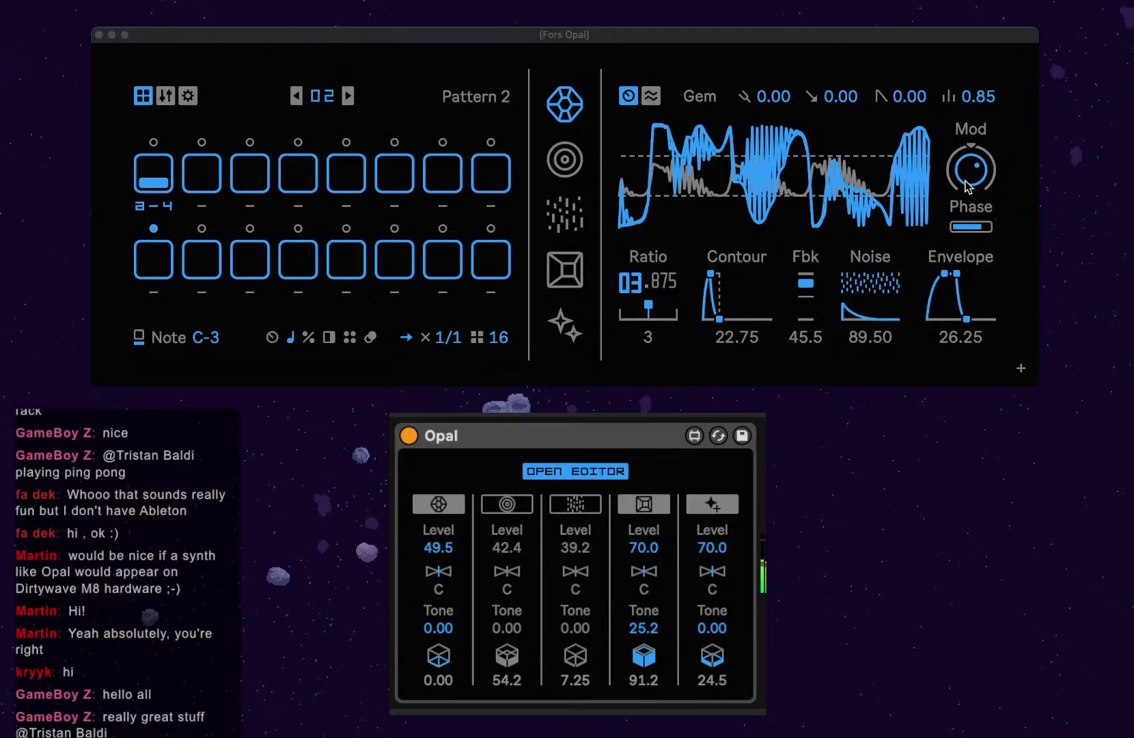
{"action": "mouse_move", "coordinate": [968, 186]}
{"action": "left_mouse_down"}
{"action": "mouse_move", "coordinate": [967, 150]}
{"action": "mouse_move", "coordinate": [968, 160]}
{"action": "left_mouse_up"}
{"action": "left_click_drag", "start_coordinate": [804, 283], "coordinate": [804, 279]}
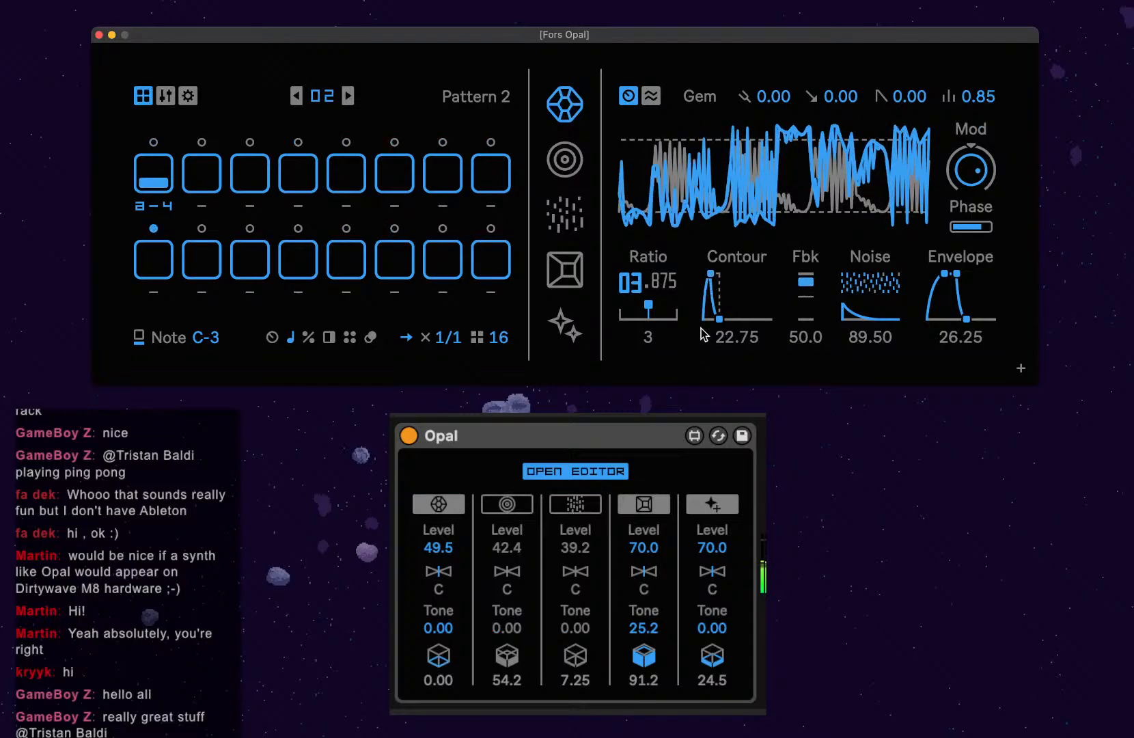
{"action": "mouse_move", "coordinate": [944, 273]}
{"action": "left_mouse_down"}
{"action": "mouse_move", "coordinate": [944, 255]}
{"action": "mouse_move", "coordinate": [944, 266]}
{"action": "left_mouse_up"}
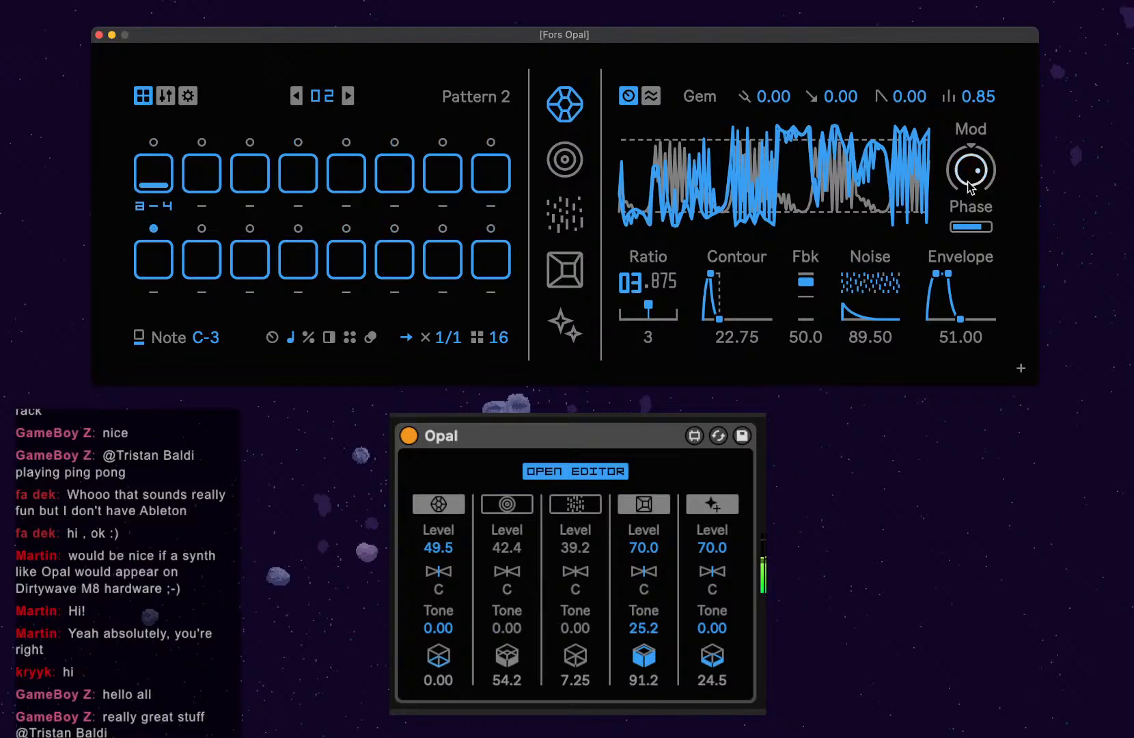
Lower Gem's Mod and set its second and third header values to 24.3 and 8.66.
{"action": "left_click_drag", "start_coordinate": [971, 186], "coordinate": [971, 205]}
{"action": "left_click_drag", "start_coordinate": [909, 97], "coordinate": [910, 81]}
{"action": "left_click_drag", "start_coordinate": [840, 96], "coordinate": [841, 82]}
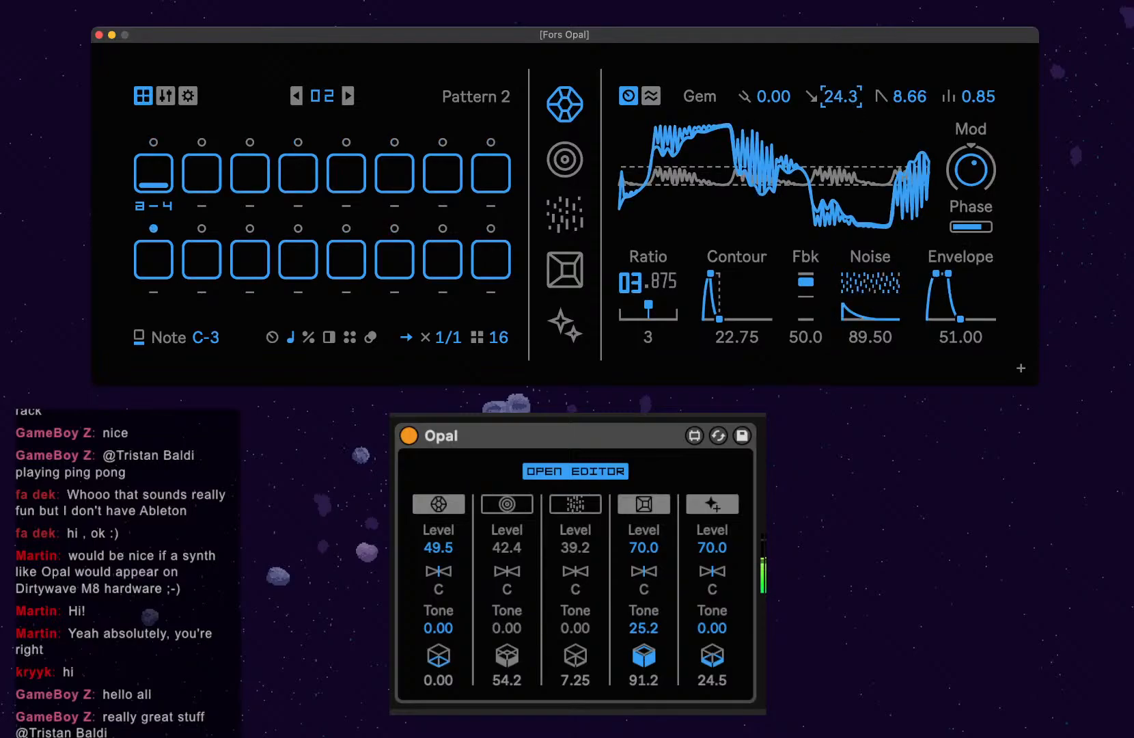
Set Gem's Contour attack to 10.50, envelope release to 53.50 and envelope attack to 21.25.
{"action": "left_click_drag", "start_coordinate": [709, 275], "coordinate": [711, 282]}
{"action": "left_click_drag", "start_coordinate": [936, 274], "coordinate": [934, 281]}
{"action": "left_click_drag", "start_coordinate": [958, 324], "coordinate": [970, 319]}
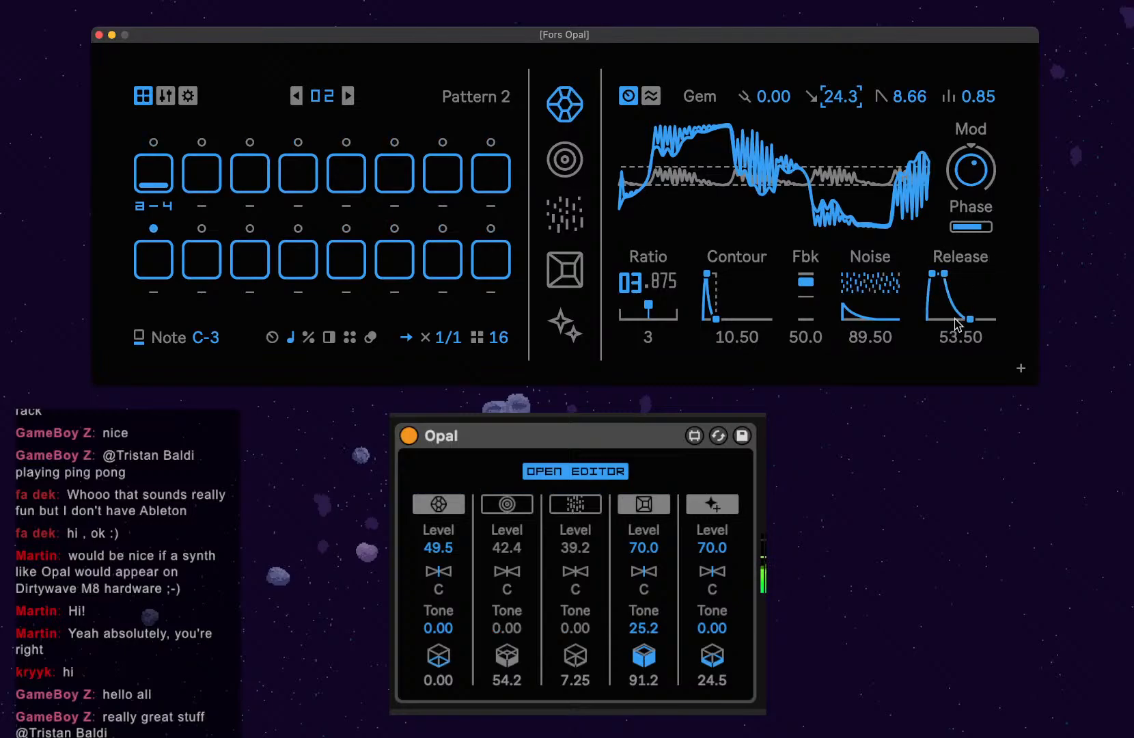
{"action": "left_click_drag", "start_coordinate": [932, 274], "coordinate": [931, 274]}
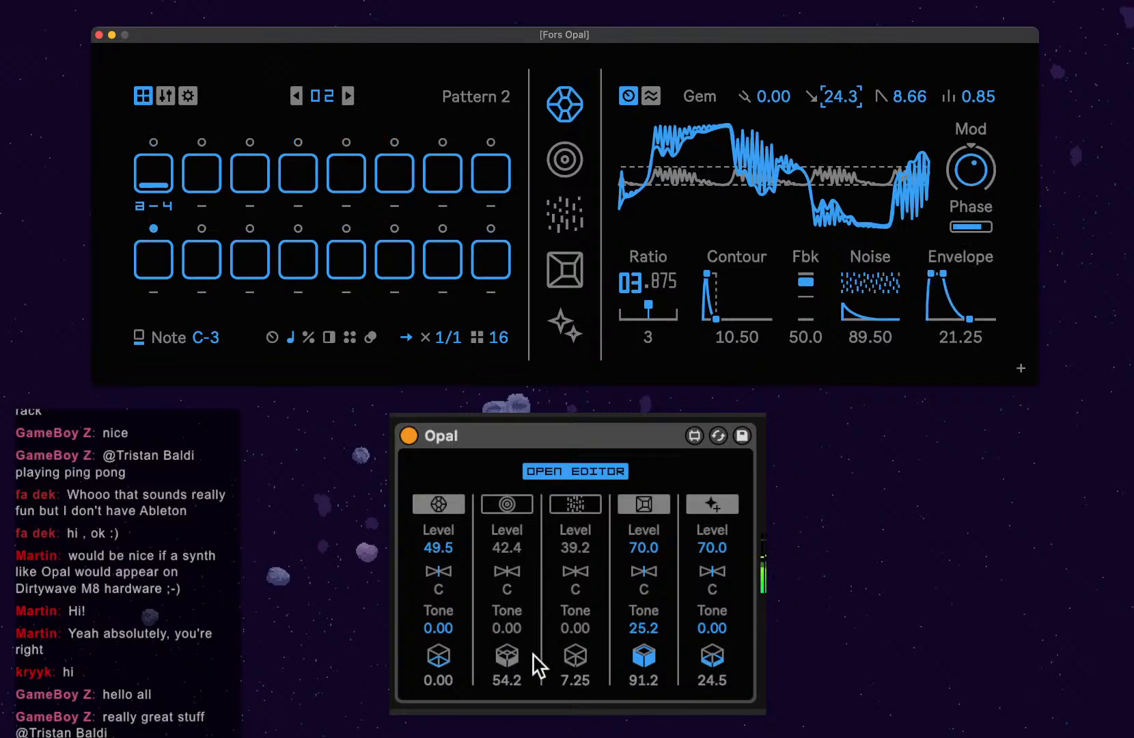
Set Gem's Tone to 8.66, cube amount to 42.0, ratio slider to 45.50, first-step note to e-5 and first header value to 4.50.
{"action": "left_click_drag", "start_coordinate": [443, 629], "coordinate": [439, 657]}
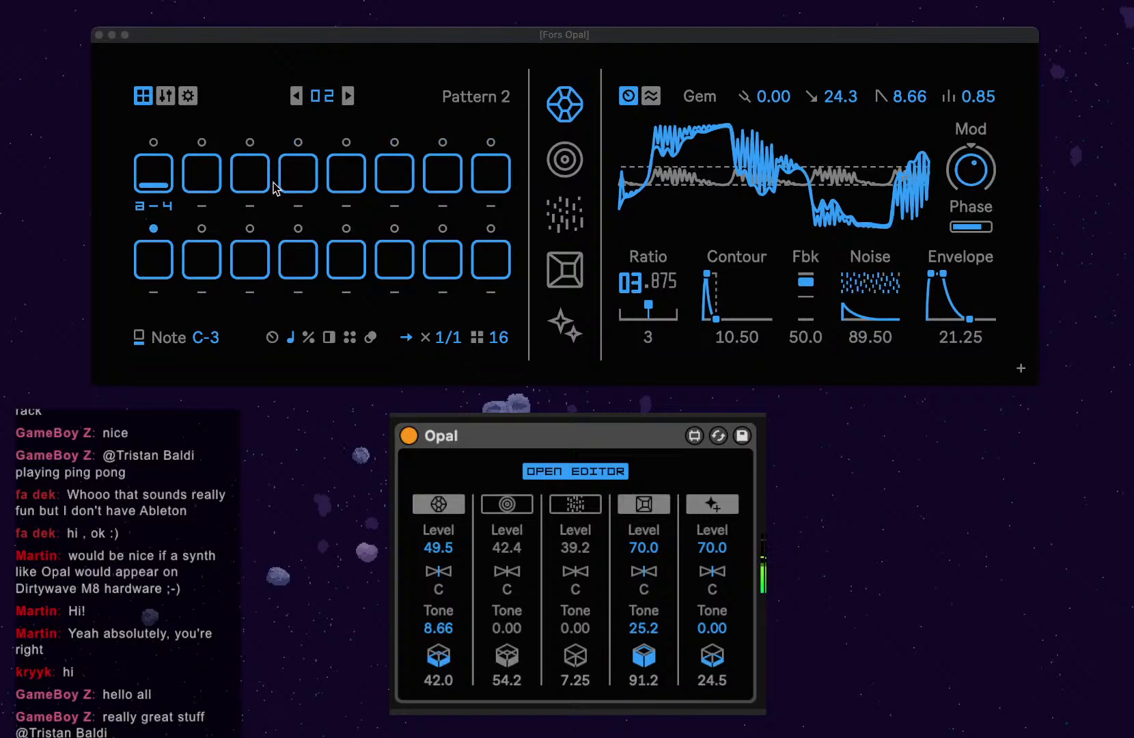
{"action": "left_click", "coordinate": [650, 341]}
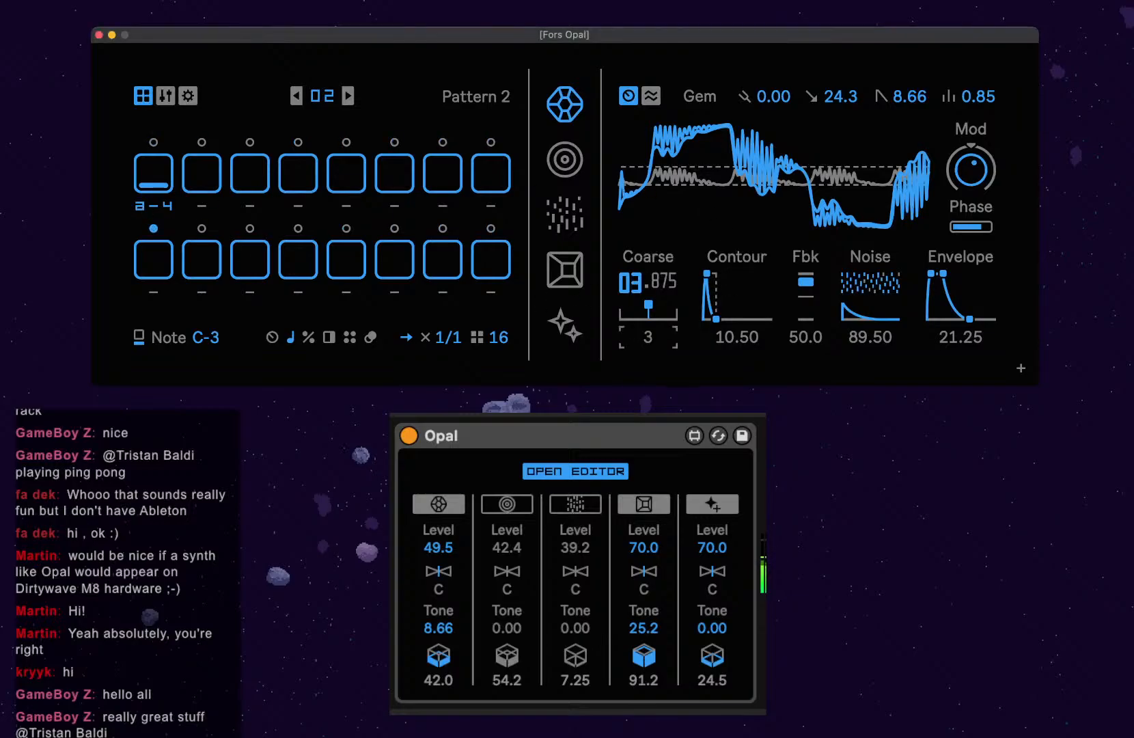
{"action": "left_click_drag", "start_coordinate": [650, 315], "coordinate": [671, 308]}
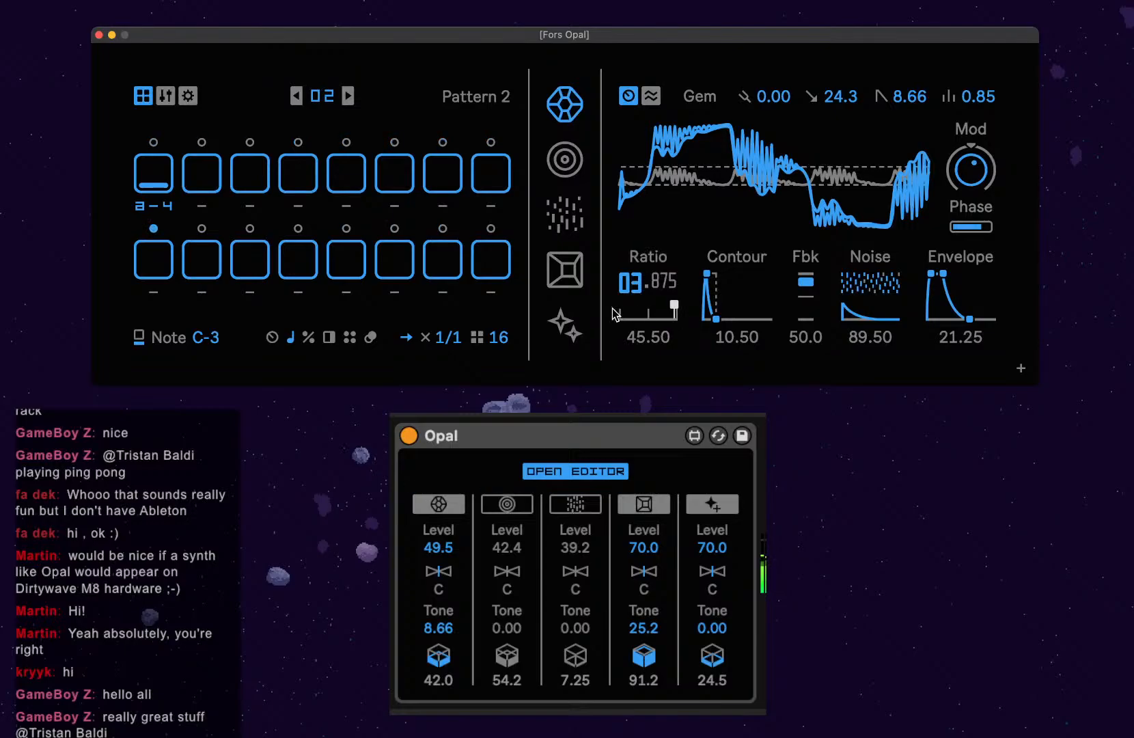
{"action": "left_click_drag", "start_coordinate": [158, 206], "coordinate": [158, 200]}
{"action": "mouse_move", "coordinate": [774, 96]}
{"action": "left_mouse_down"}
{"action": "mouse_move", "coordinate": [774, 72]}
{"action": "mouse_move", "coordinate": [780, 102]}
{"action": "left_mouse_up"}
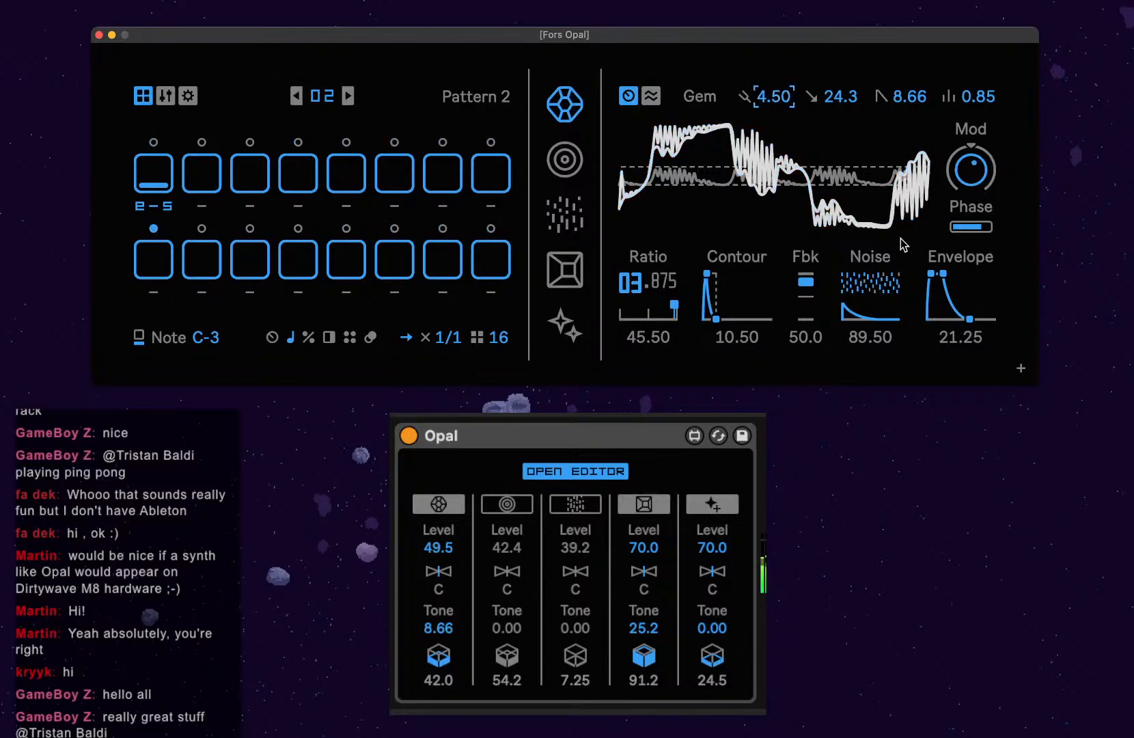
Add e-5 notes to the Gem track on steps 3, 6, 8, 10, 12 and 14.
{"action": "left_click", "coordinate": [247, 184]}
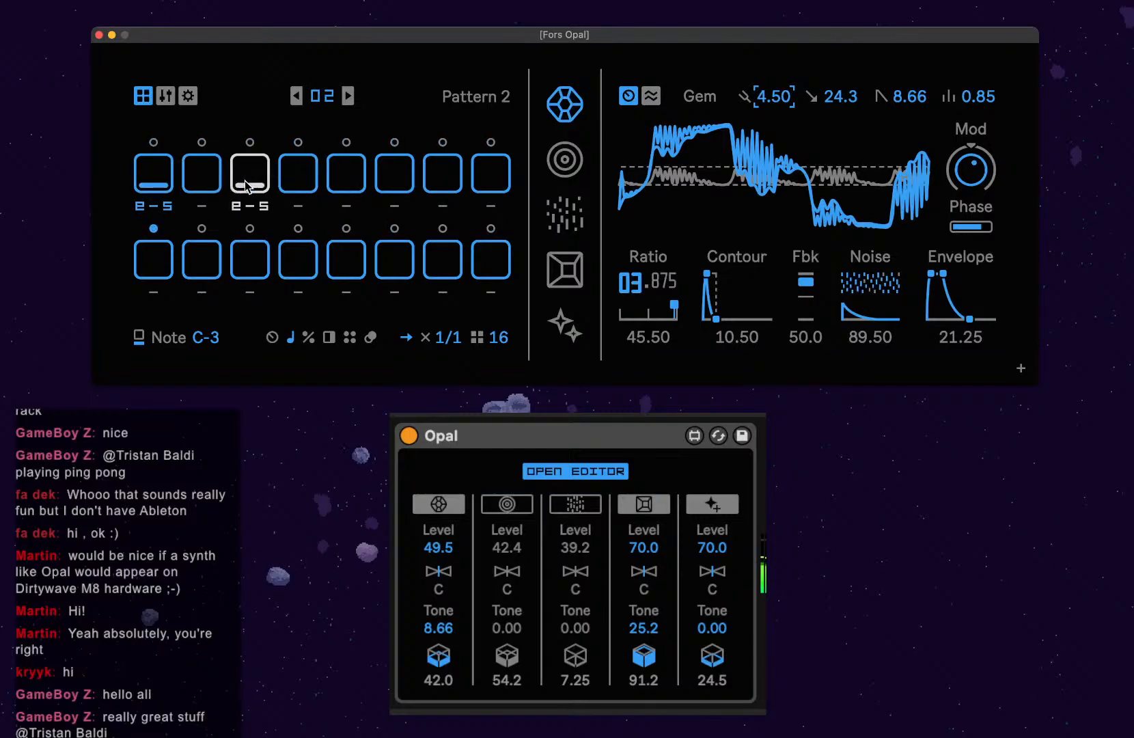
{"action": "left_click", "coordinate": [394, 181]}
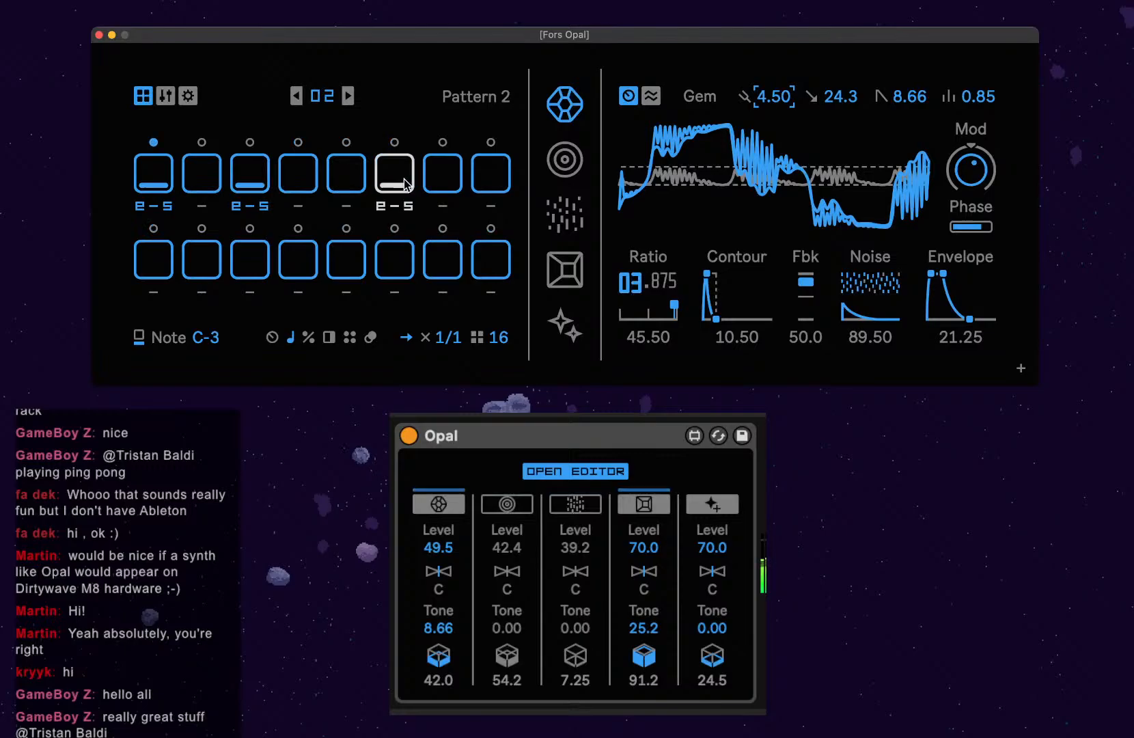
{"action": "left_click", "coordinate": [494, 190]}
{"action": "left_click", "coordinate": [202, 263]}
{"action": "left_click", "coordinate": [298, 265]}
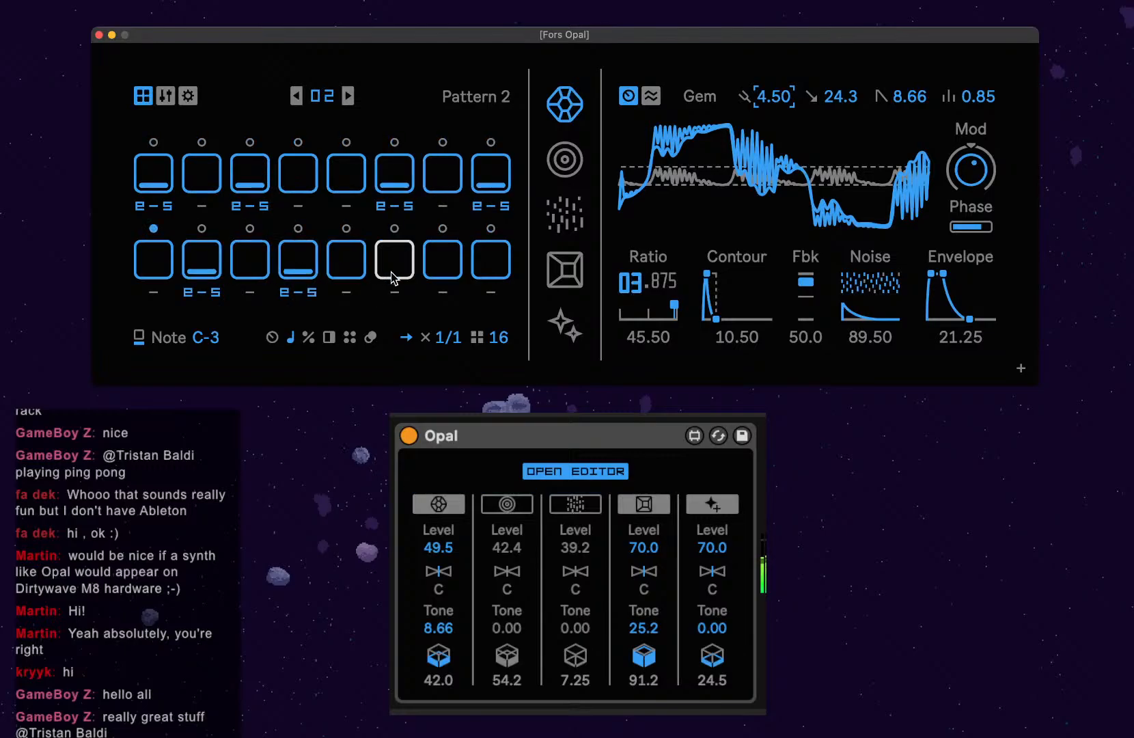
{"action": "left_click", "coordinate": [394, 259]}
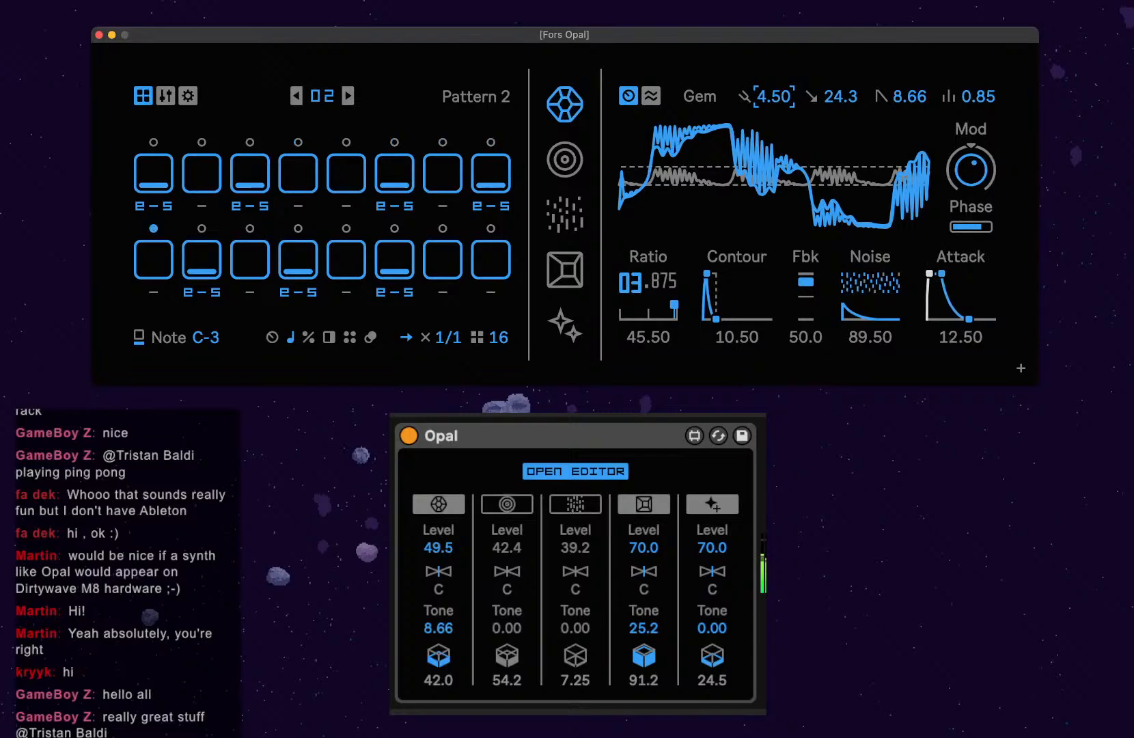
Shorten Gem's envelope hold and release, leaving Envelope at 20.25, and set the Contour attack to 0.00.
{"action": "mouse_move", "coordinate": [941, 273]}
{"action": "left_mouse_down"}
{"action": "mouse_move", "coordinate": [927, 273]}
{"action": "mouse_move", "coordinate": [938, 273]}
{"action": "left_mouse_up"}
{"action": "left_click_drag", "start_coordinate": [968, 319], "coordinate": [948, 319]}
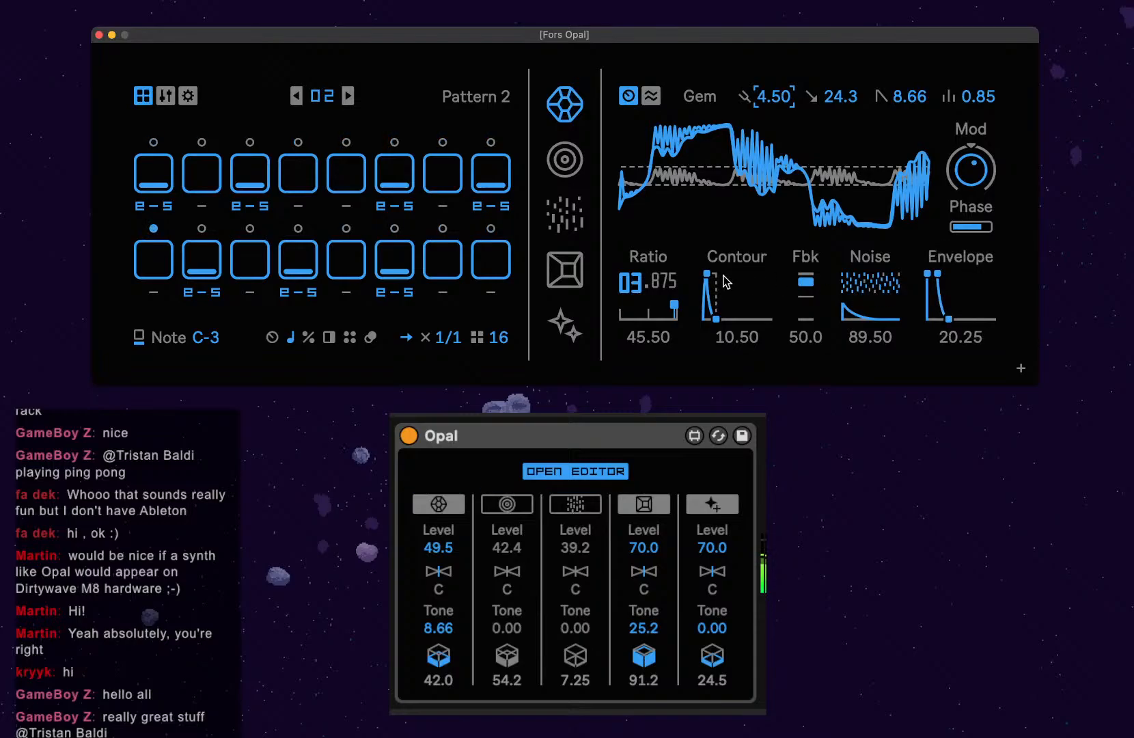
{"action": "left_click_drag", "start_coordinate": [707, 273], "coordinate": [703, 273]}
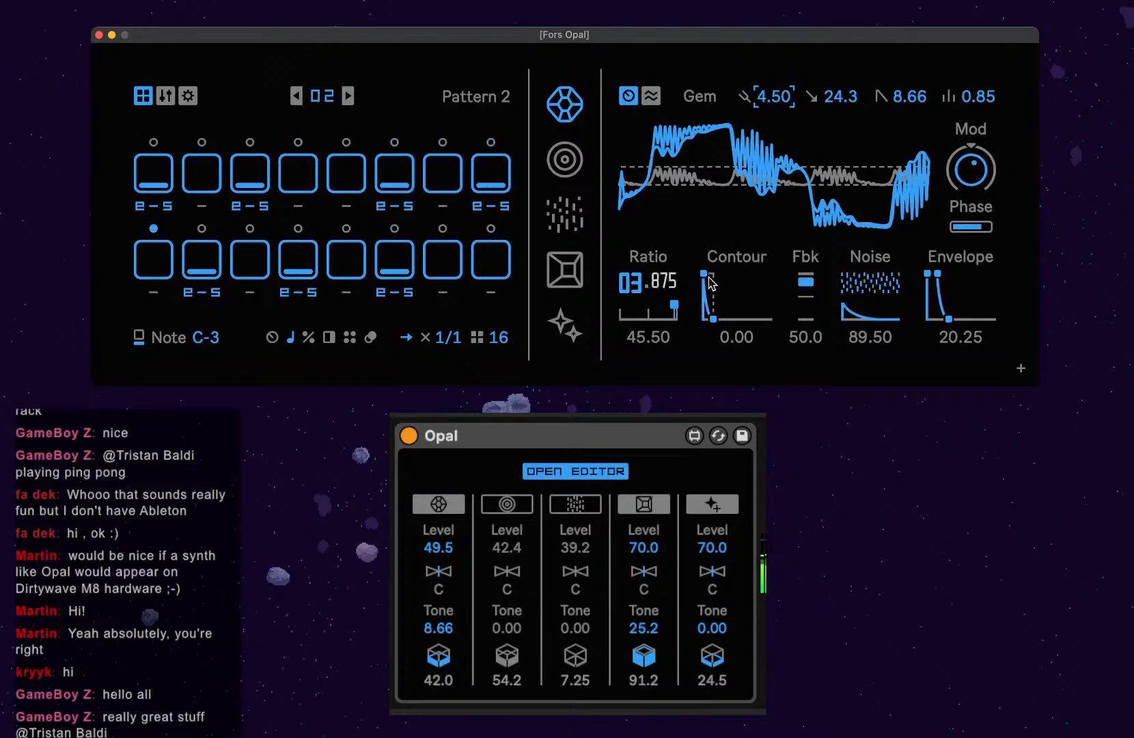
Set Gem's feedback to 37.7 and lower its reverb mix to 12.2.
{"action": "left_click_drag", "start_coordinate": [806, 281], "coordinate": [806, 286]}
{"action": "left_click_drag", "start_coordinate": [448, 655], "coordinate": [448, 674]}
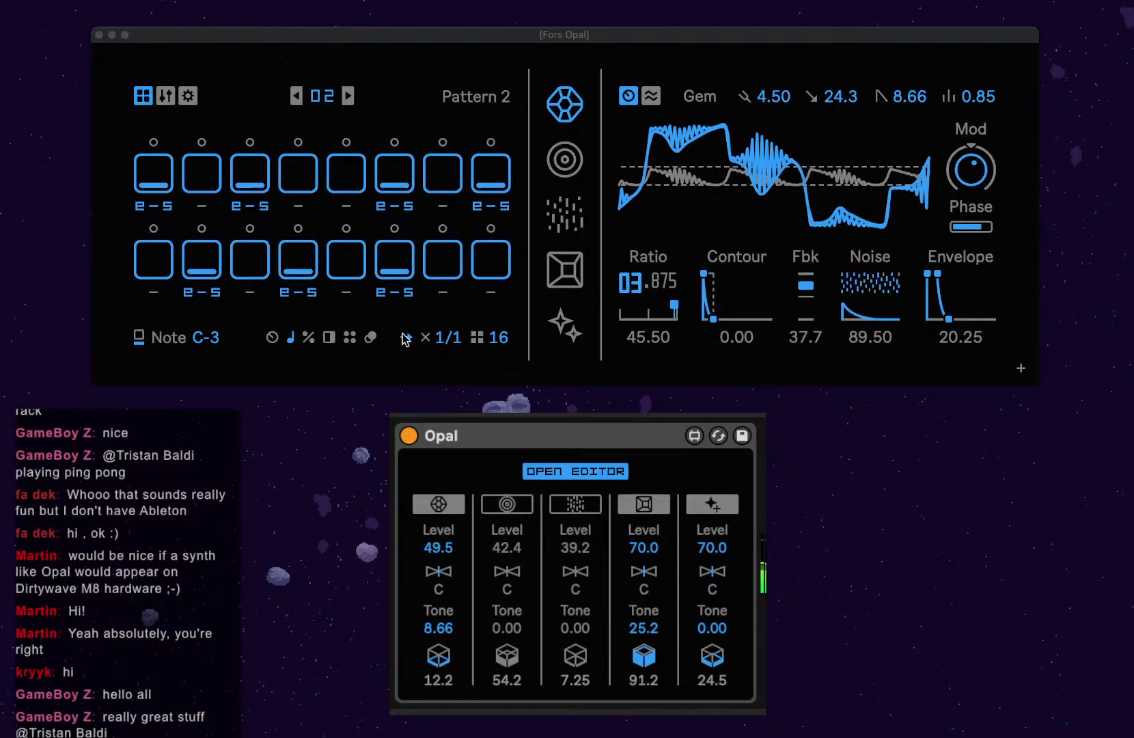
Move Gem's step 8 hit to step 7 and give it a ratchet of 2.
{"action": "left_click", "coordinate": [311, 338]}
{"action": "left_click", "coordinate": [328, 337]}
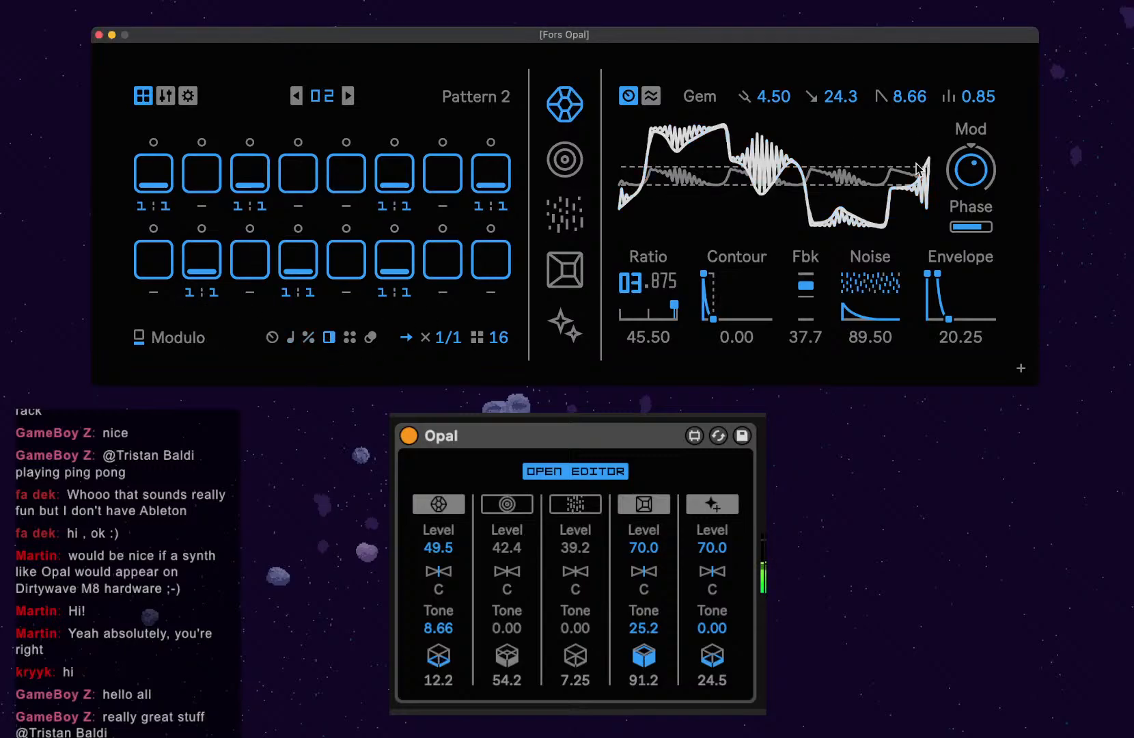
{"action": "mouse_move", "coordinate": [981, 183]}
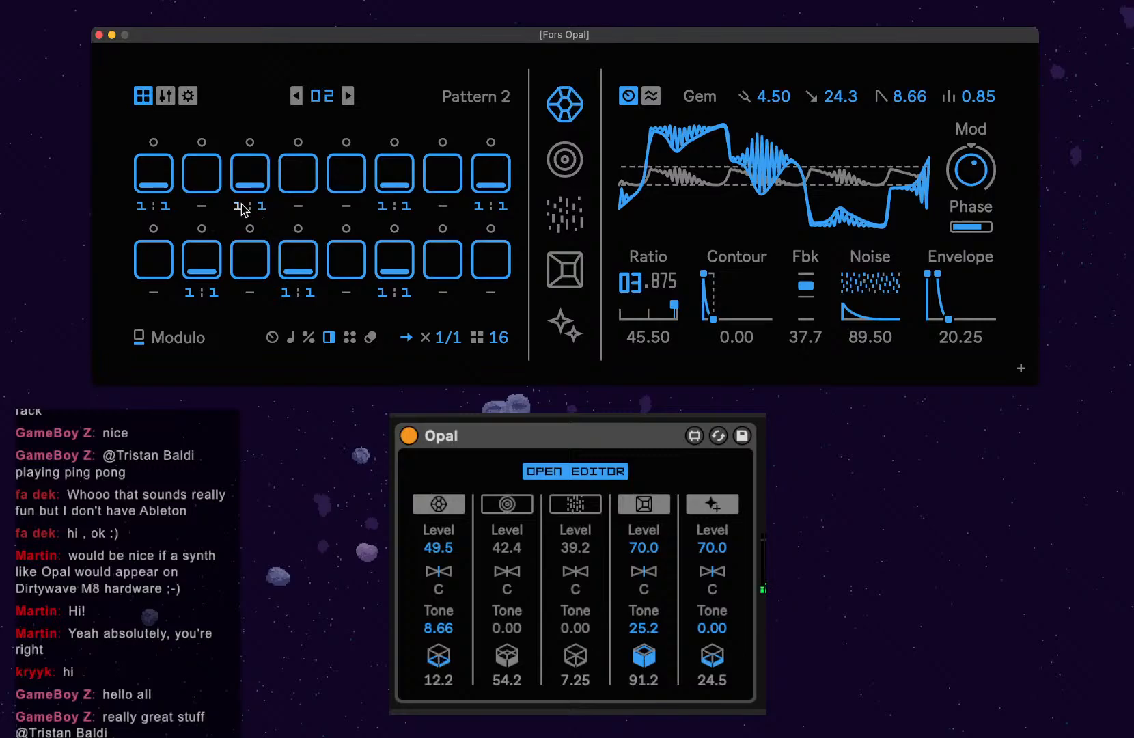
{"action": "left_click", "coordinate": [271, 337]}
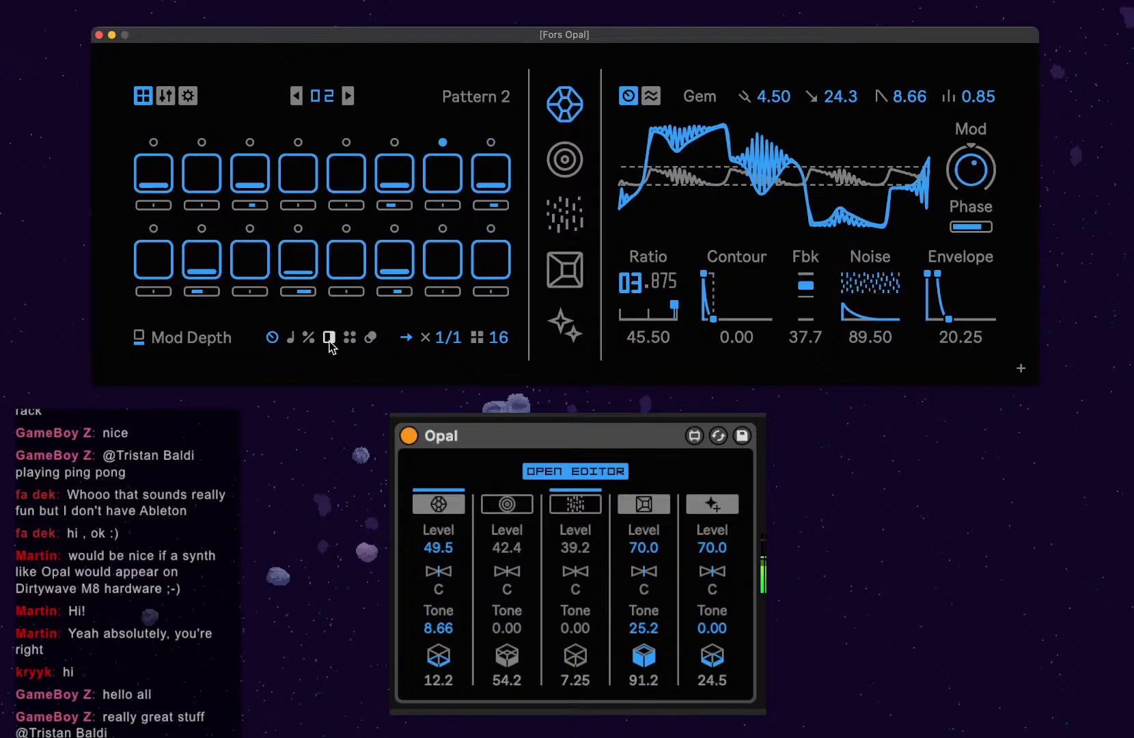
{"action": "left_click", "coordinate": [349, 339]}
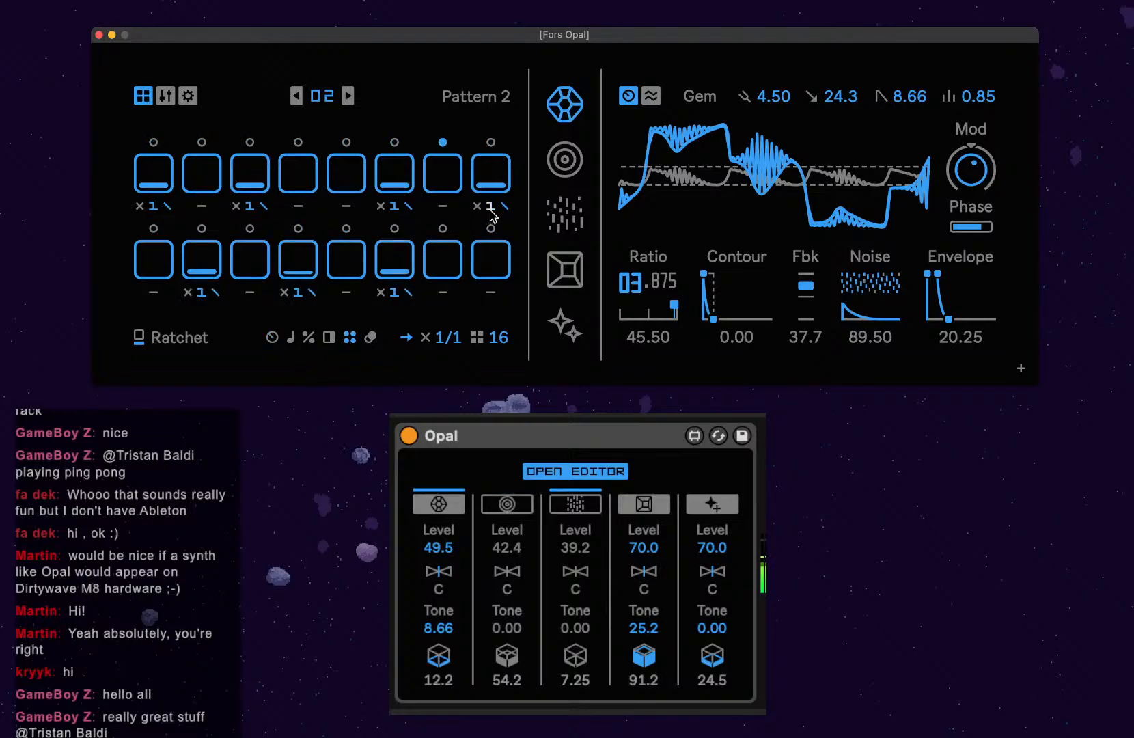
{"action": "mouse_move", "coordinate": [489, 207]}
{"action": "left_mouse_down"}
{"action": "mouse_move", "coordinate": [489, 193]}
{"action": "mouse_move", "coordinate": [491, 213]}
{"action": "left_mouse_up"}
{"action": "left_click", "coordinate": [442, 175]}
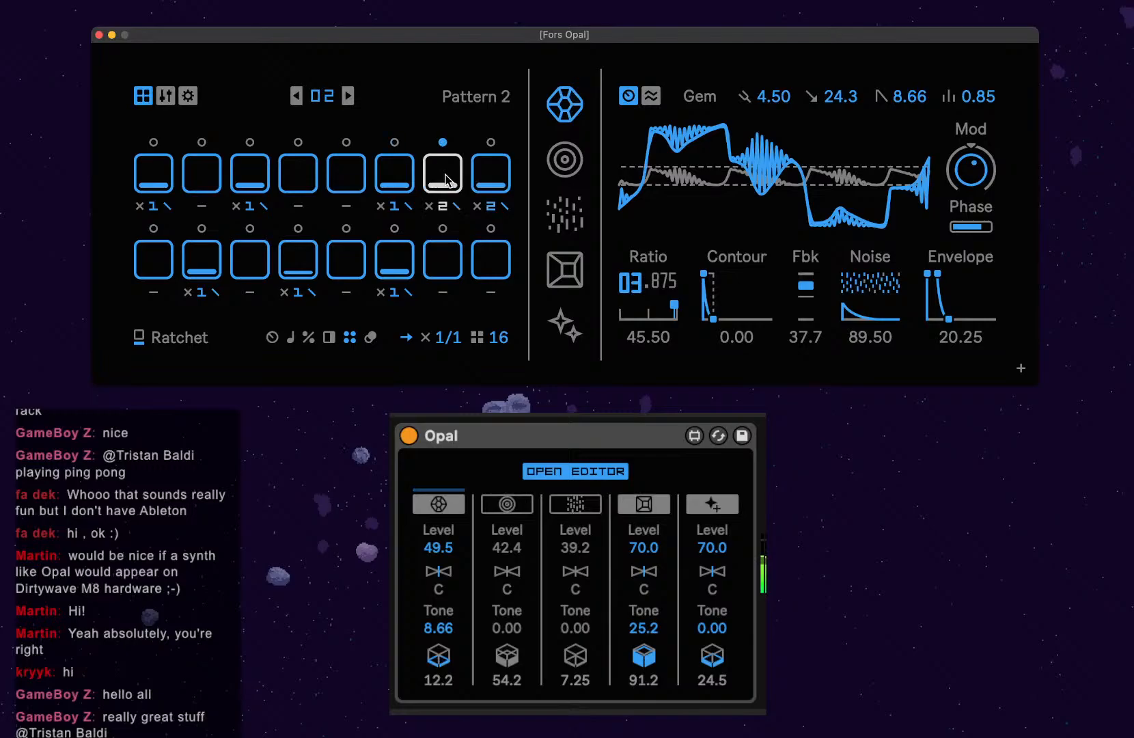
{"action": "left_click", "coordinate": [483, 176]}
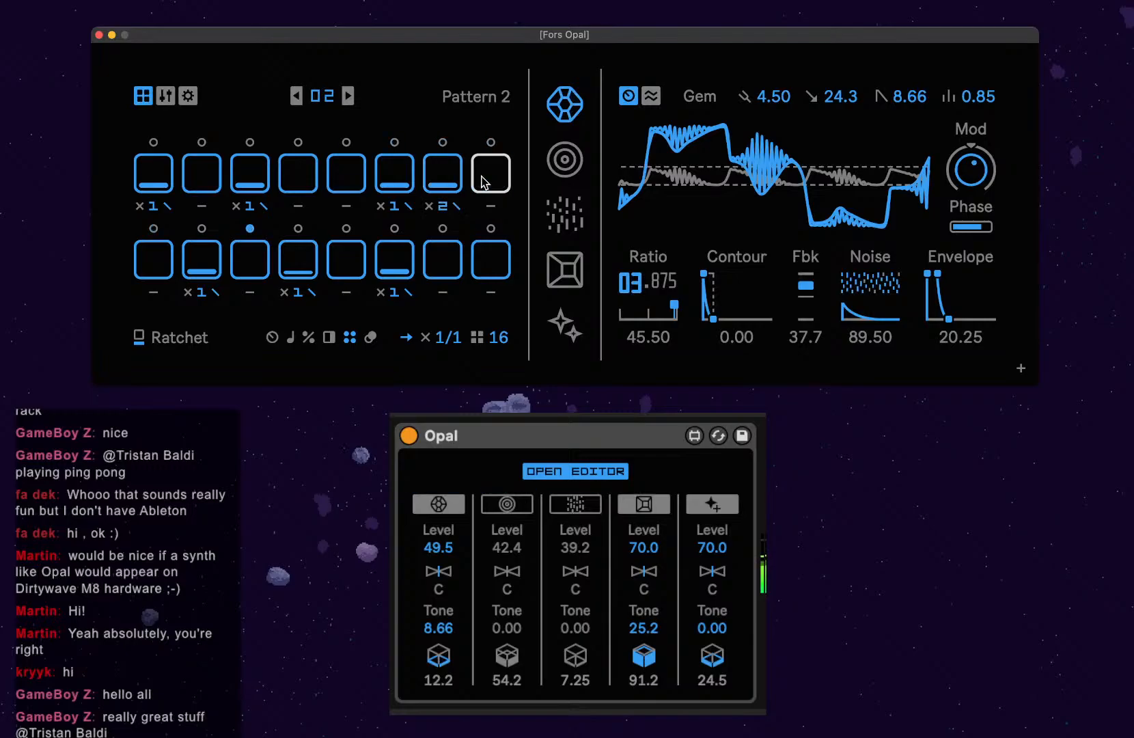
Set Gem's reverb mix to 8.75, coarse ratio to 9 and noise decay to 1.75.
{"action": "left_click", "coordinate": [272, 337]}
{"action": "mouse_move", "coordinate": [437, 653]}
{"action": "left_mouse_down"}
{"action": "mouse_move", "coordinate": [436, 680]}
{"action": "mouse_move", "coordinate": [432, 664]}
{"action": "left_mouse_up"}
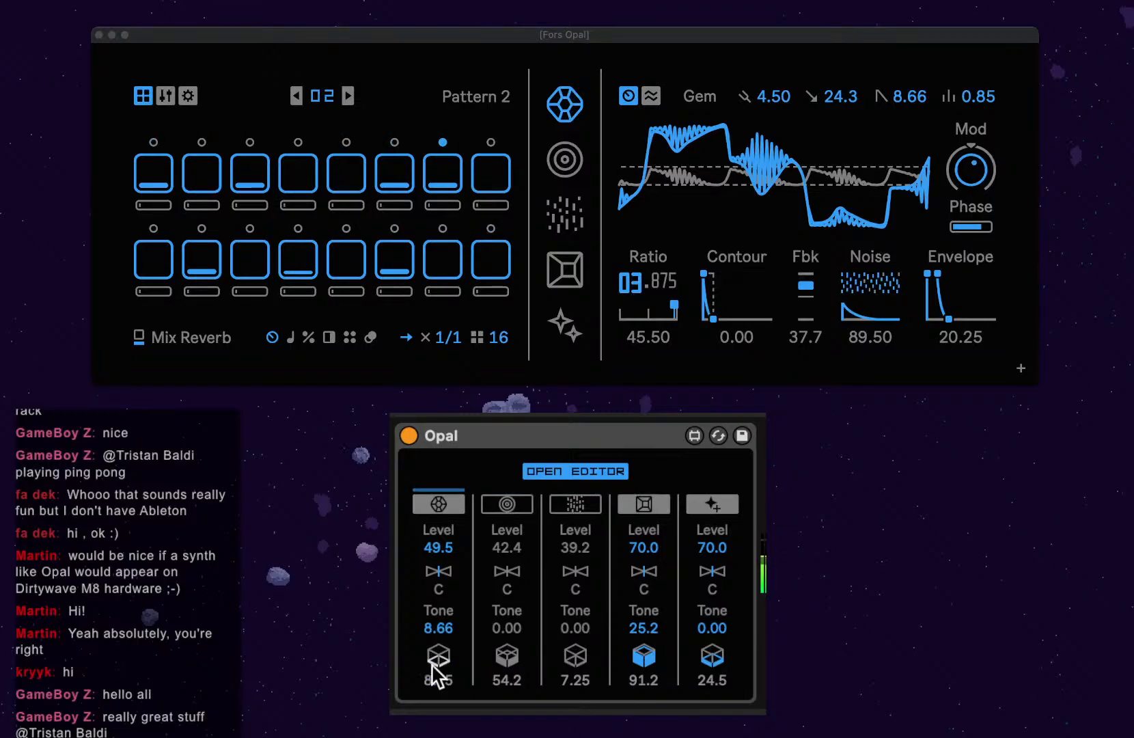
{"action": "left_click_drag", "start_coordinate": [631, 283], "coordinate": [631, 259]}
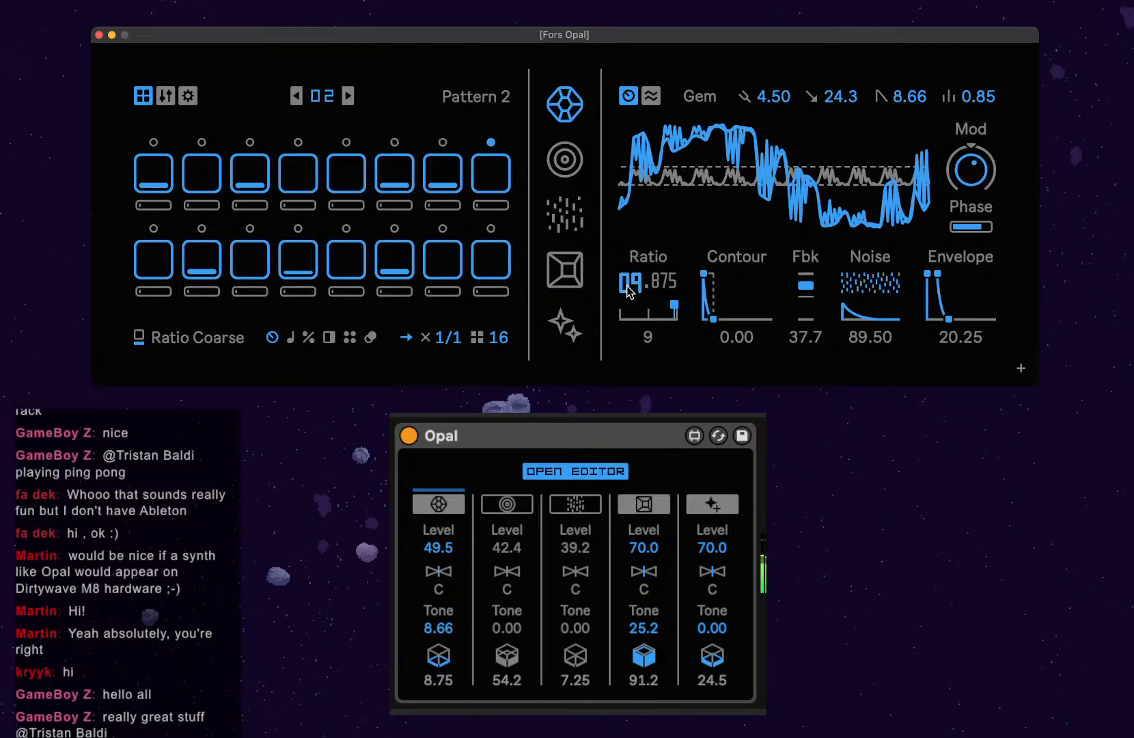
{"action": "left_click_drag", "start_coordinate": [858, 311], "coordinate": [858, 382]}
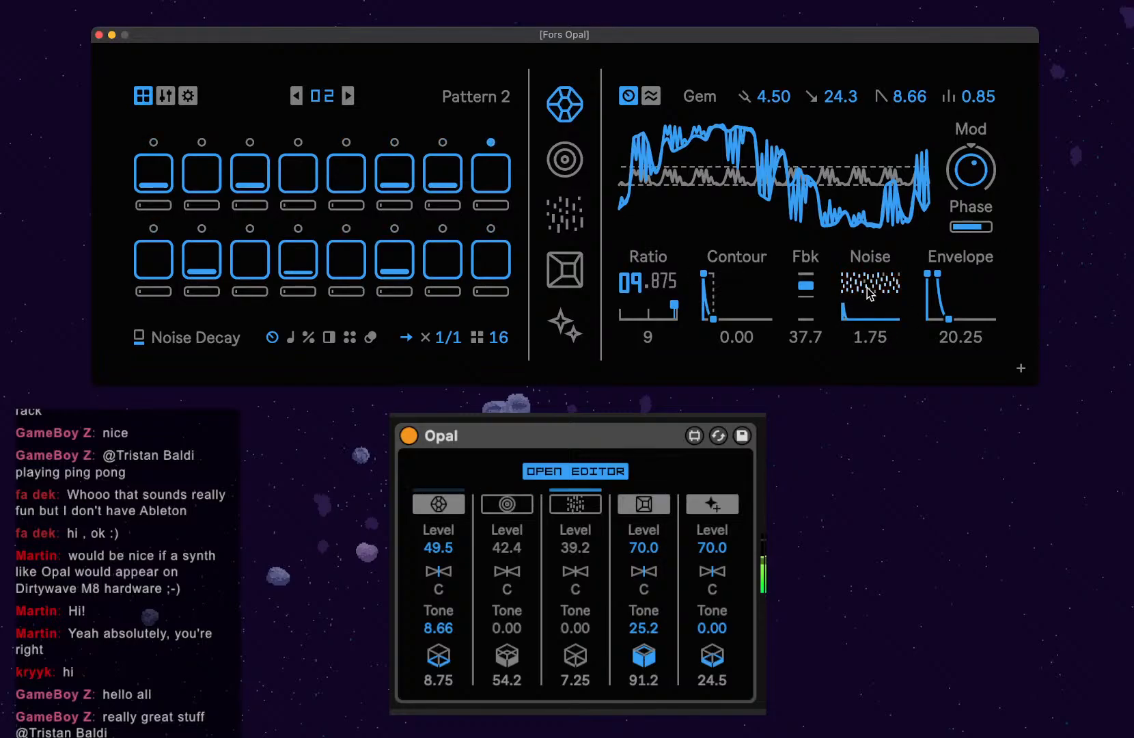
Set Gem's noise amount to 59.75, Contour to 14.00, envelope attack to 33.25 and tuning to -6.5.
{"action": "left_click_drag", "start_coordinate": [869, 282], "coordinate": [869, 301]}
{"action": "left_click_drag", "start_coordinate": [704, 288], "coordinate": [727, 280]}
{"action": "left_click_drag", "start_coordinate": [960, 286], "coordinate": [932, 279]}
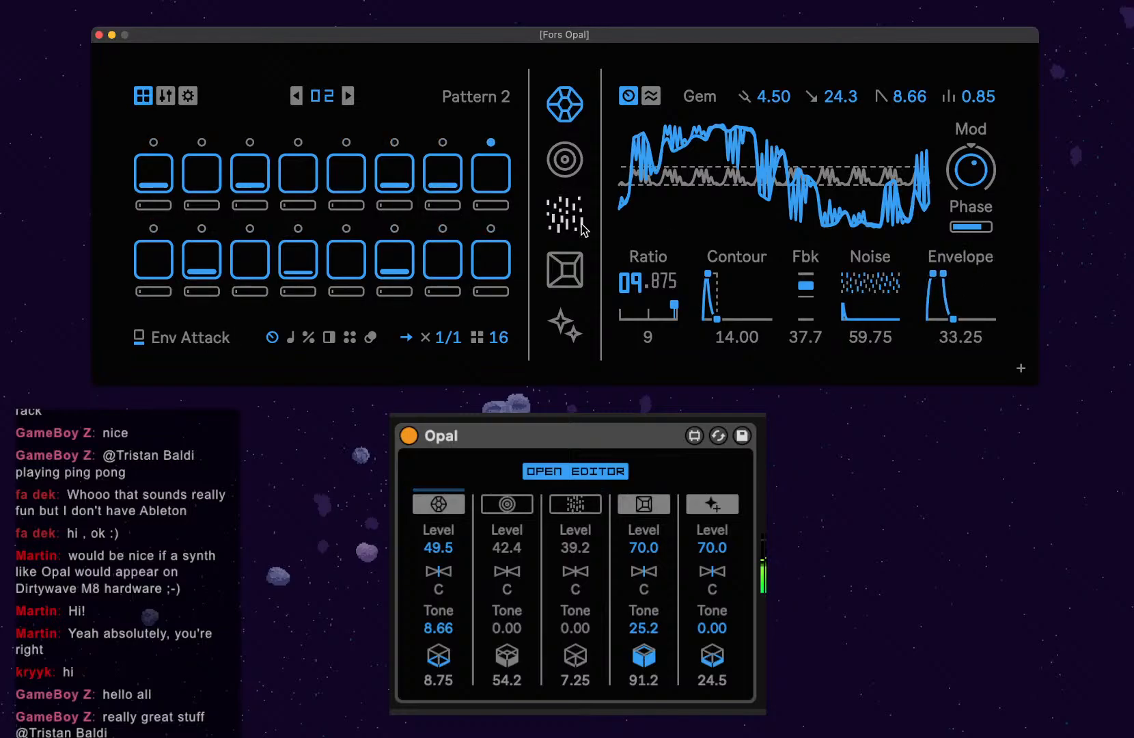
{"action": "left_click_drag", "start_coordinate": [774, 96], "coordinate": [773, 102]}
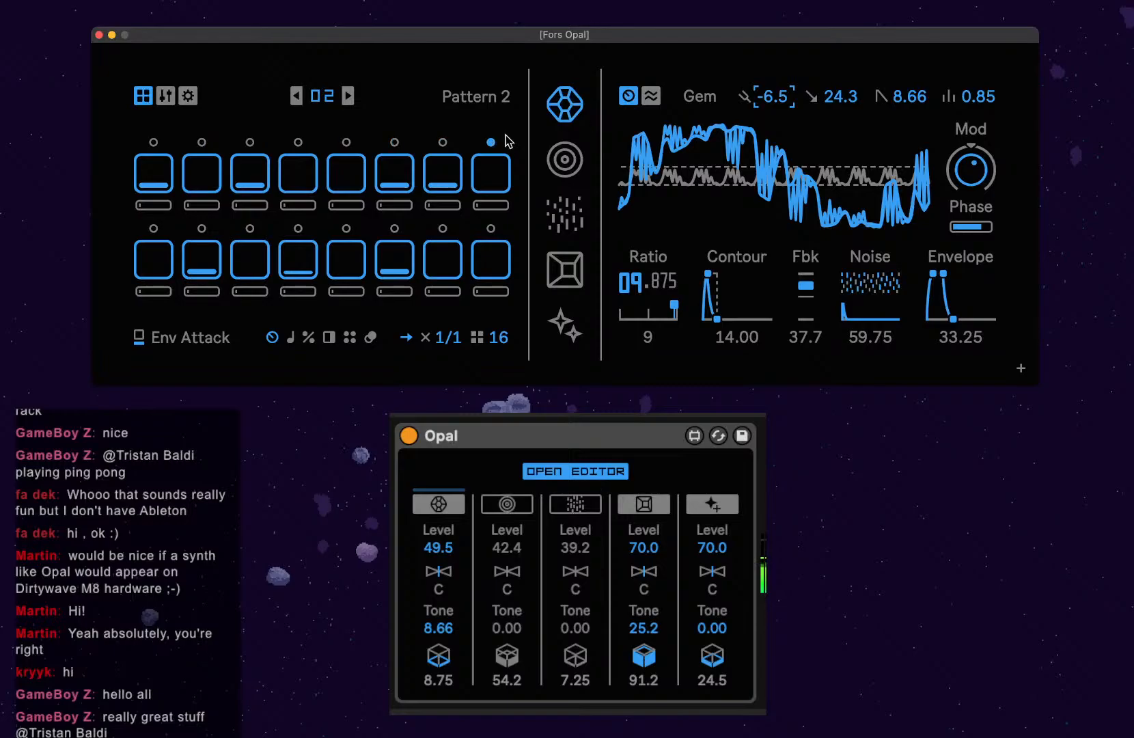
Unmute Mass and the third track, raise the third track's reverb mix to 30.0, and mute Mass again.
{"action": "left_click", "coordinate": [582, 174]}
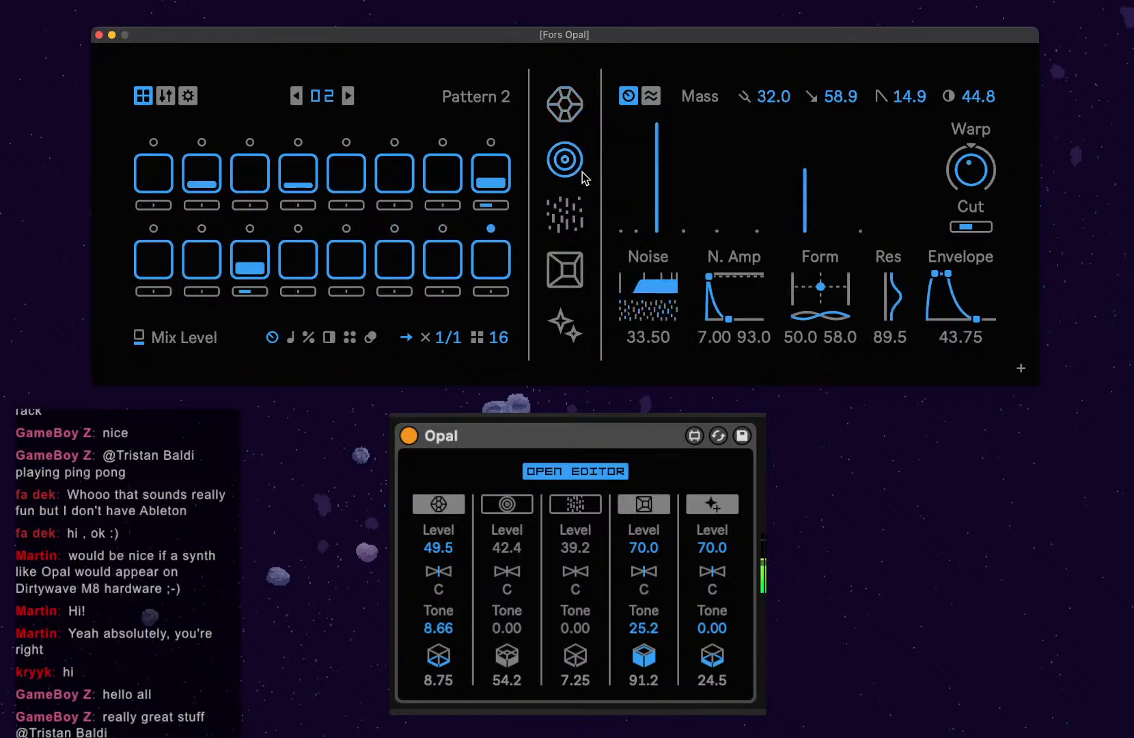
{"action": "left_click", "coordinate": [503, 511]}
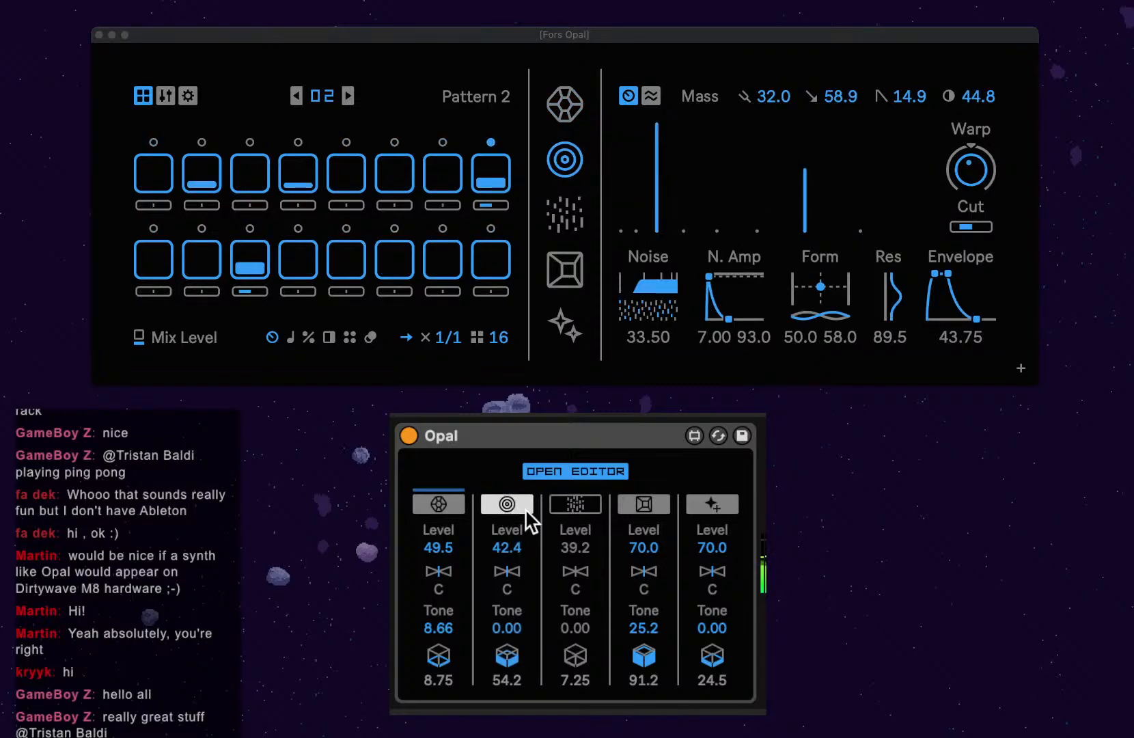
{"action": "left_click", "coordinate": [564, 504]}
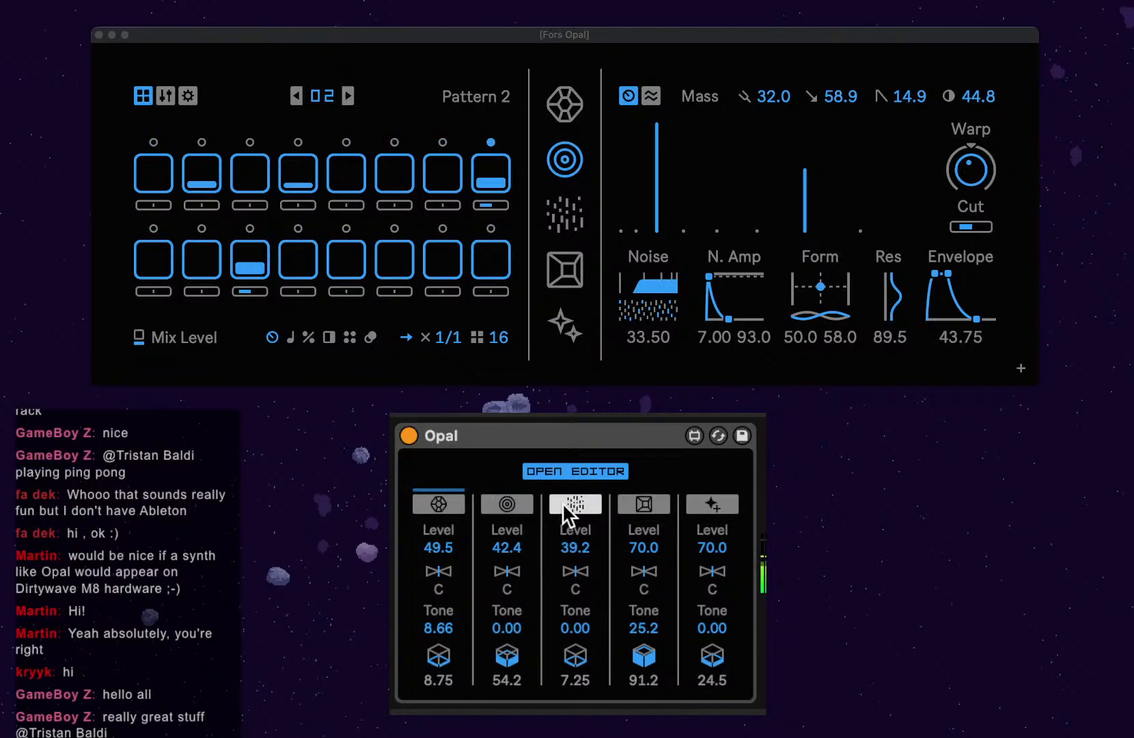
{"action": "left_click_drag", "start_coordinate": [575, 657], "coordinate": [575, 639]}
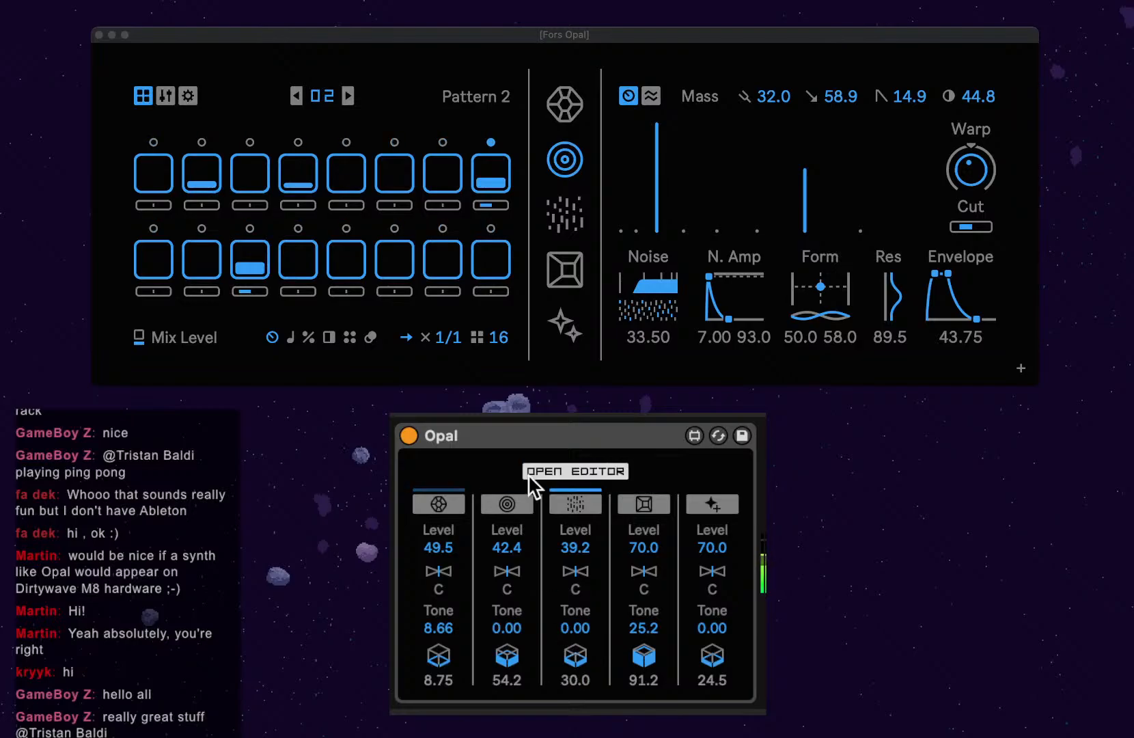
{"action": "left_click", "coordinate": [516, 499]}
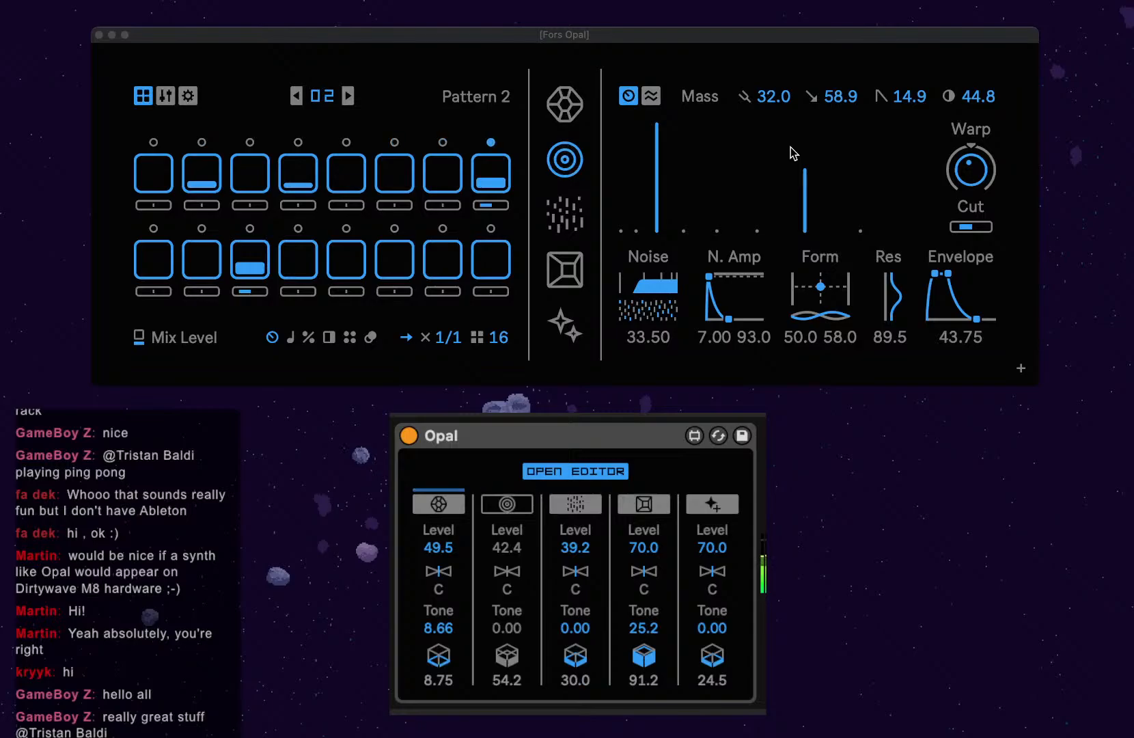
Reset Mass steps 2, 4, 8 and 11 to full velocity.
{"action": "left_click", "coordinate": [202, 185]}
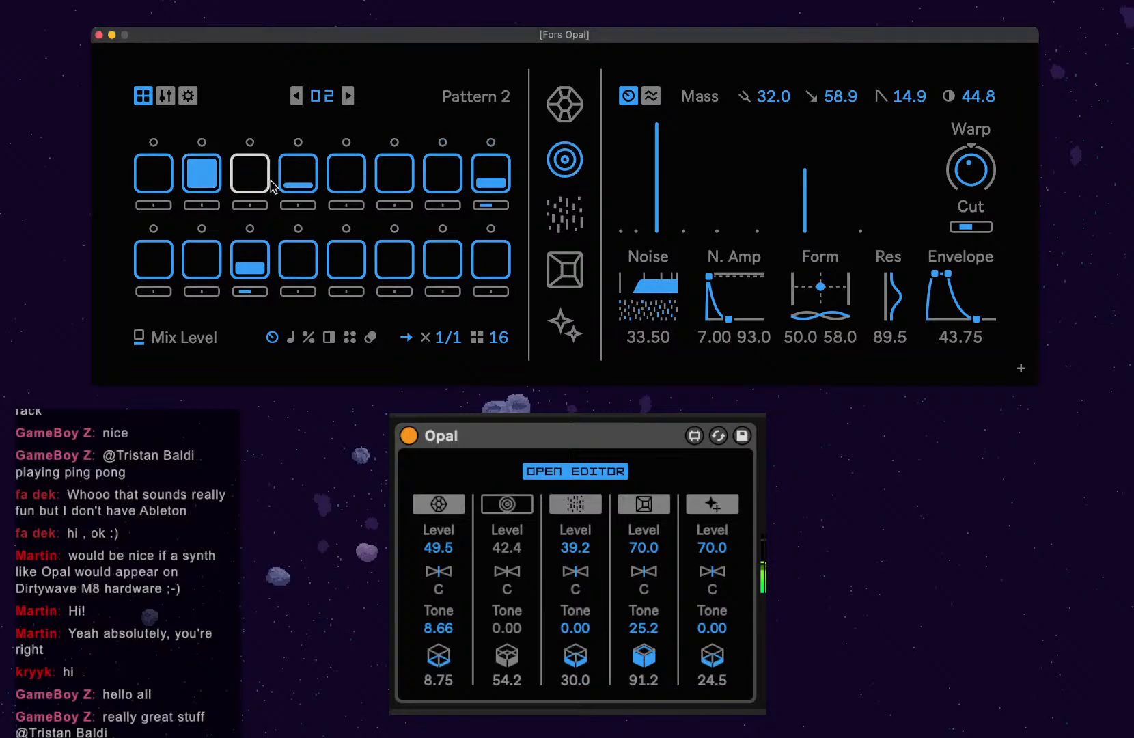
{"action": "left_click", "coordinate": [298, 176]}
{"action": "left_click", "coordinate": [491, 177]}
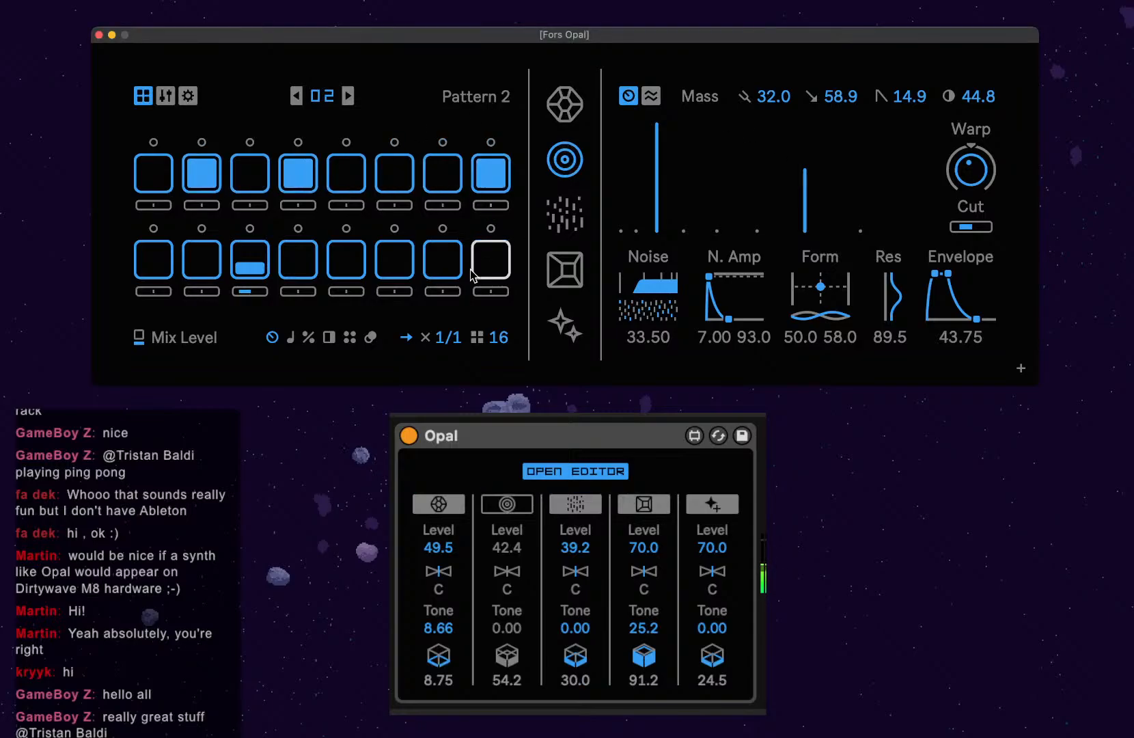
{"action": "left_click", "coordinate": [250, 260]}
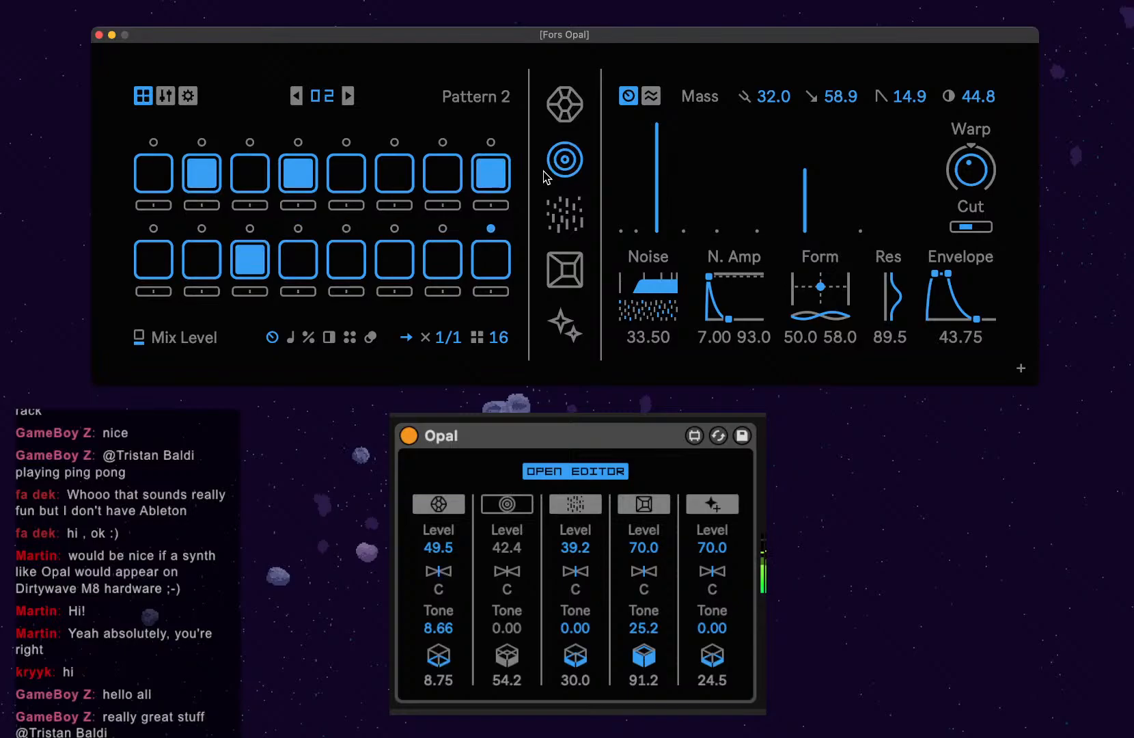
Clear Gem's steps 1, 3, 6, 7, 10, 12 and 14.
{"action": "left_click", "coordinate": [565, 103]}
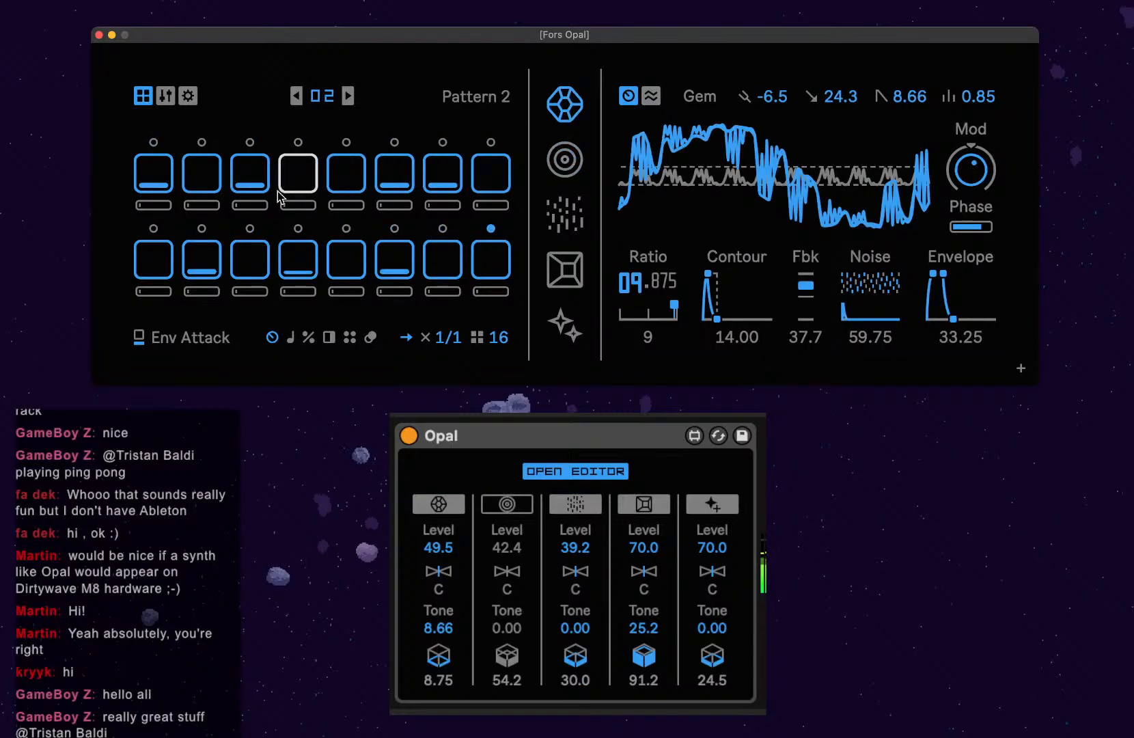
{"action": "left_click", "coordinate": [250, 174]}
{"action": "left_click", "coordinate": [154, 175]}
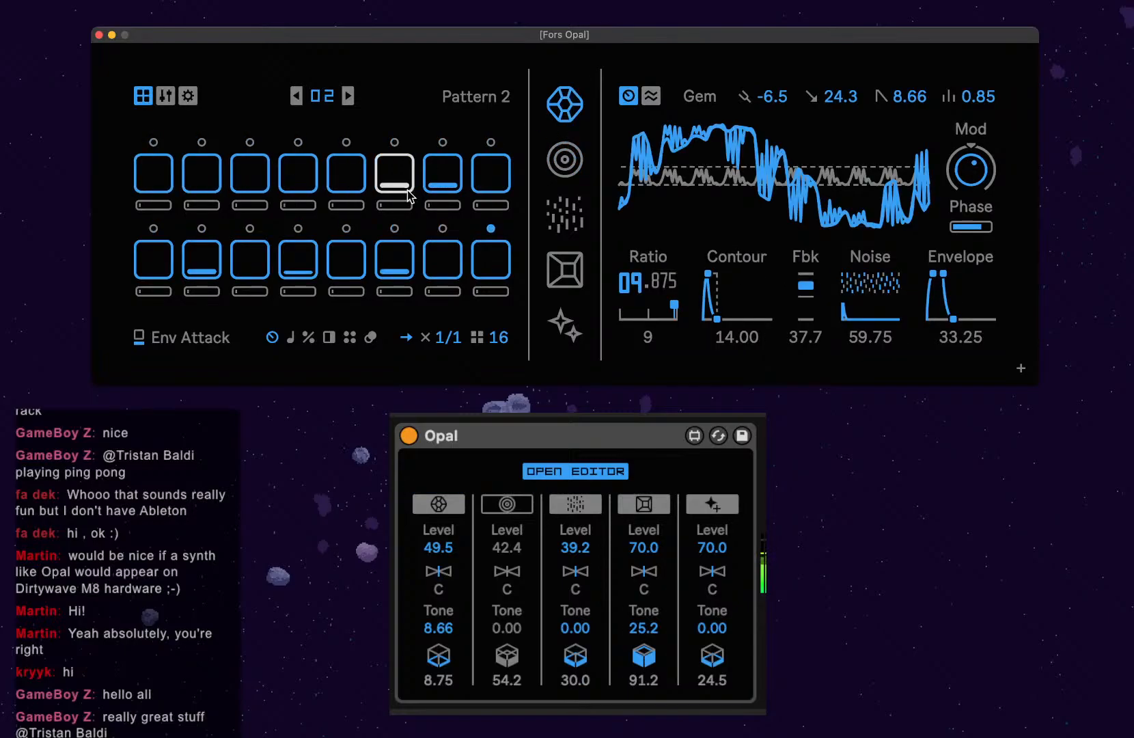
{"action": "left_click", "coordinate": [403, 186]}
{"action": "left_click", "coordinate": [443, 178]}
{"action": "left_click", "coordinate": [395, 263]}
{"action": "left_click", "coordinate": [298, 263]}
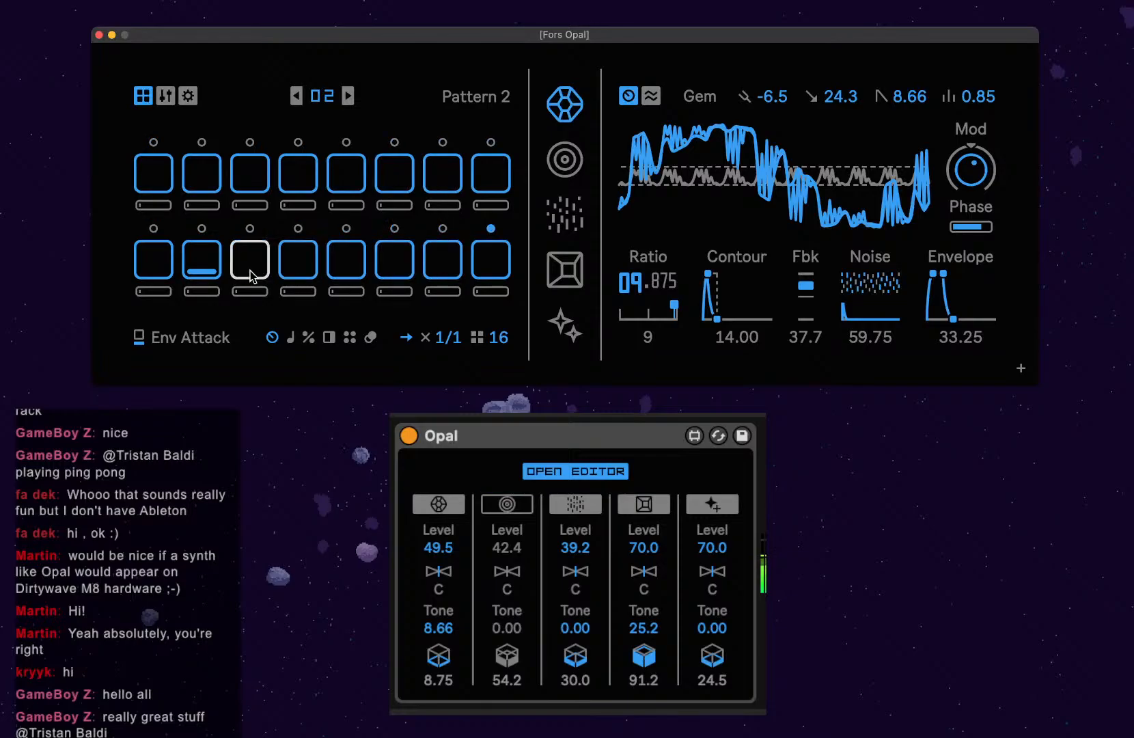
{"action": "left_click", "coordinate": [204, 266]}
Set the probability of Mass steps 2, 4, 8 and 11 to 47, 33, 12 and 44.
{"action": "left_click", "coordinate": [565, 160]}
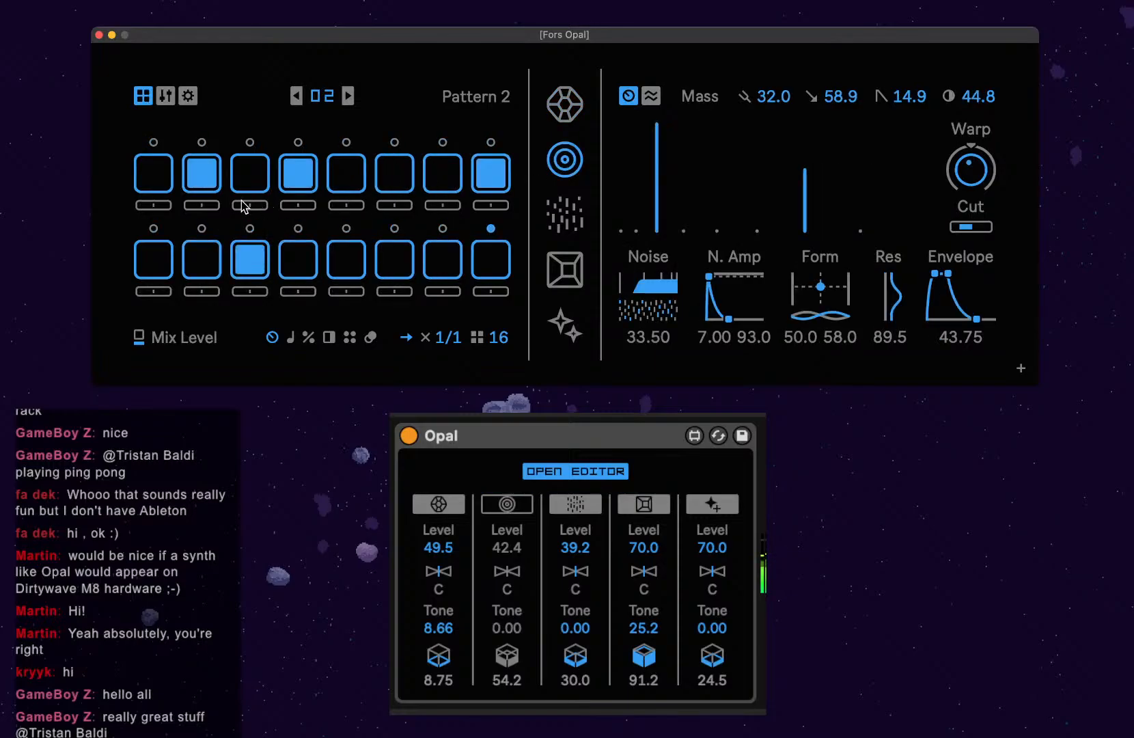
{"action": "left_click", "coordinate": [309, 337]}
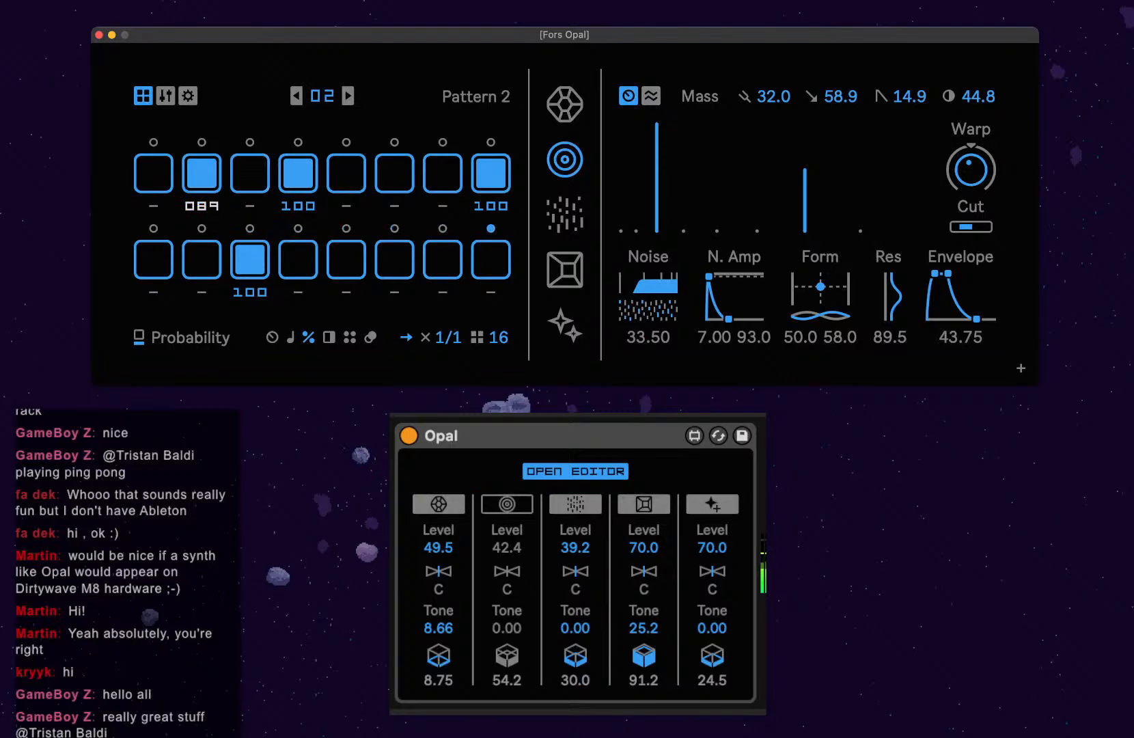
{"action": "mouse_move", "coordinate": [202, 205]}
{"action": "left_mouse_down"}
{"action": "mouse_move", "coordinate": [299, 226]}
{"action": "mouse_move", "coordinate": [298, 260]}
{"action": "mouse_move", "coordinate": [265, 304]}
{"action": "mouse_move", "coordinate": [251, 295]}
{"action": "left_mouse_up"}
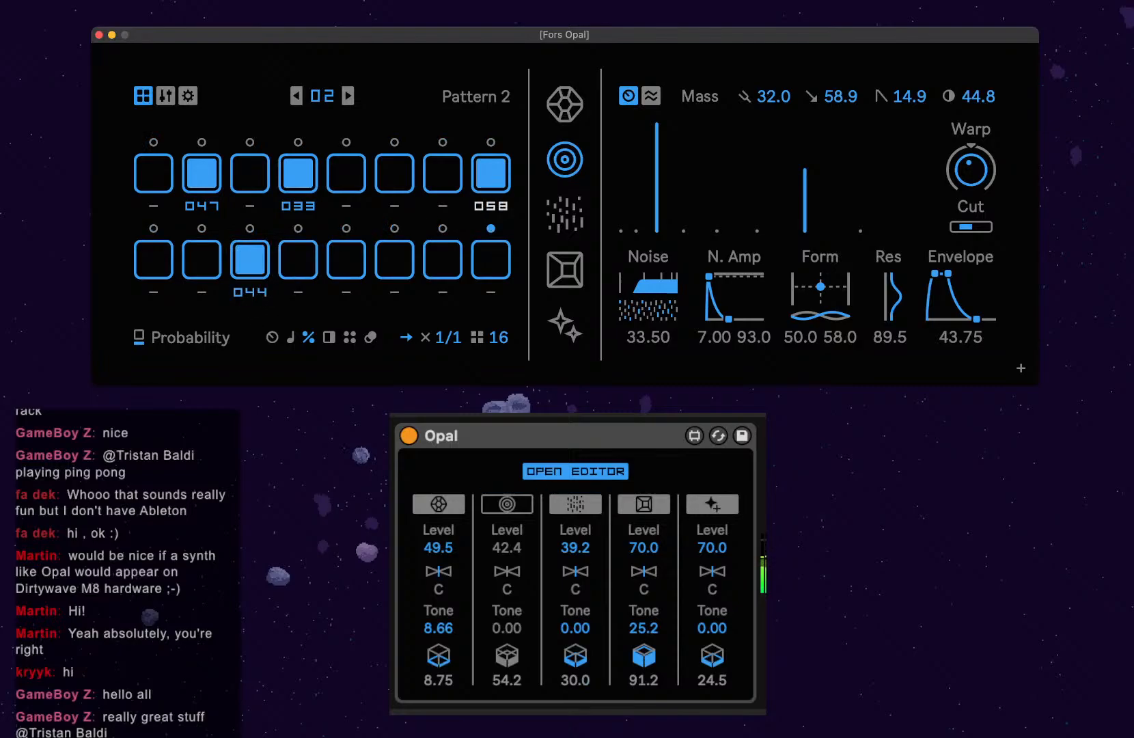
{"action": "left_click_drag", "start_coordinate": [490, 206], "coordinate": [490, 232]}
Remove Mass's envelope attack, set its release to 25.50, and lower the third track's reverb mix to 17.7.
{"action": "left_click_drag", "start_coordinate": [949, 276], "coordinate": [964, 323]}
{"action": "left_click_drag", "start_coordinate": [956, 277], "coordinate": [935, 277]}
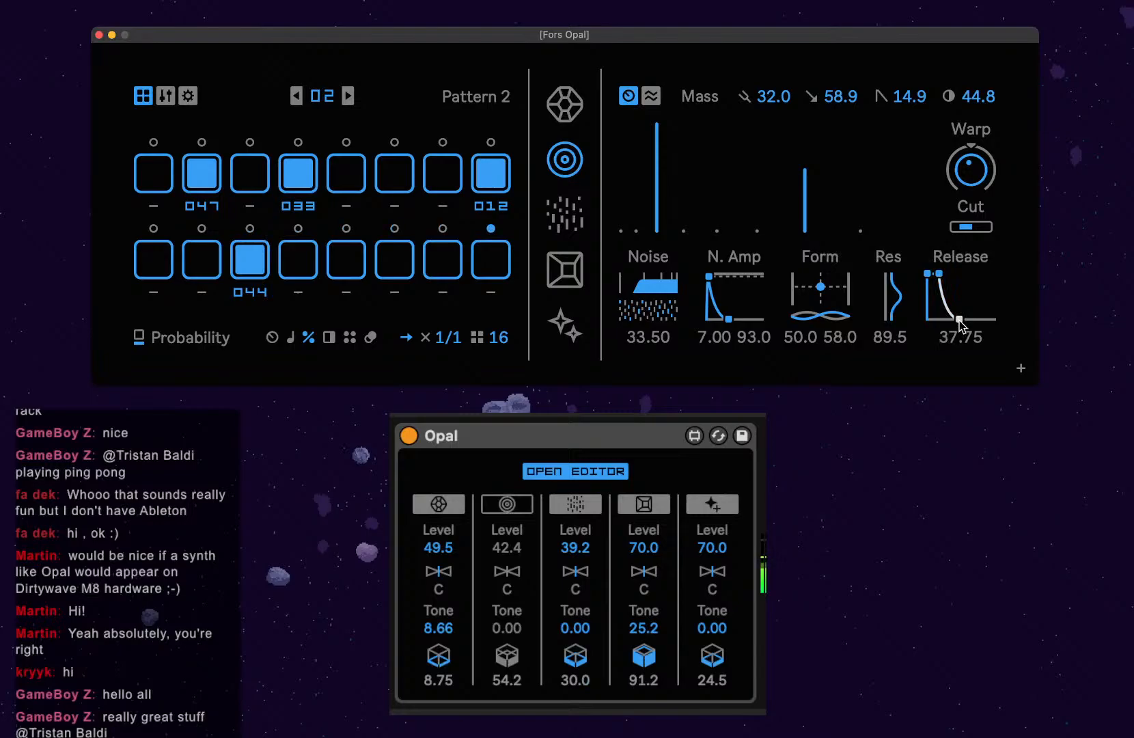
{"action": "left_click_drag", "start_coordinate": [960, 323], "coordinate": [953, 319]}
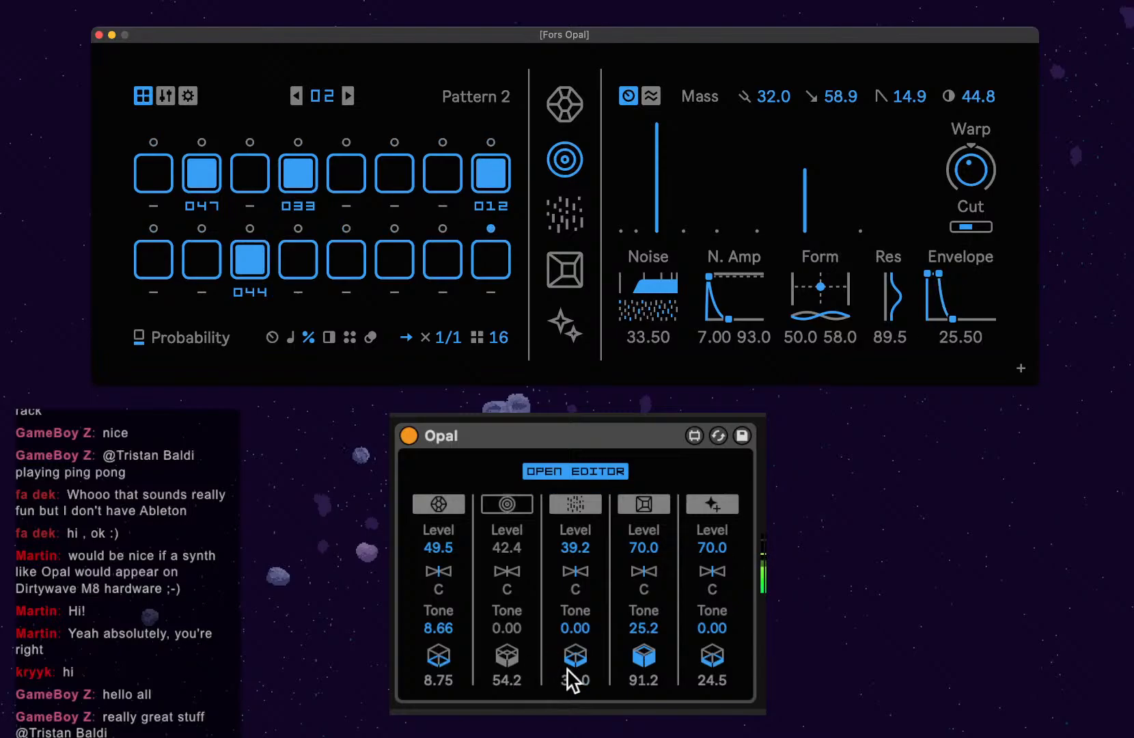
{"action": "left_click_drag", "start_coordinate": [570, 680], "coordinate": [570, 694]}
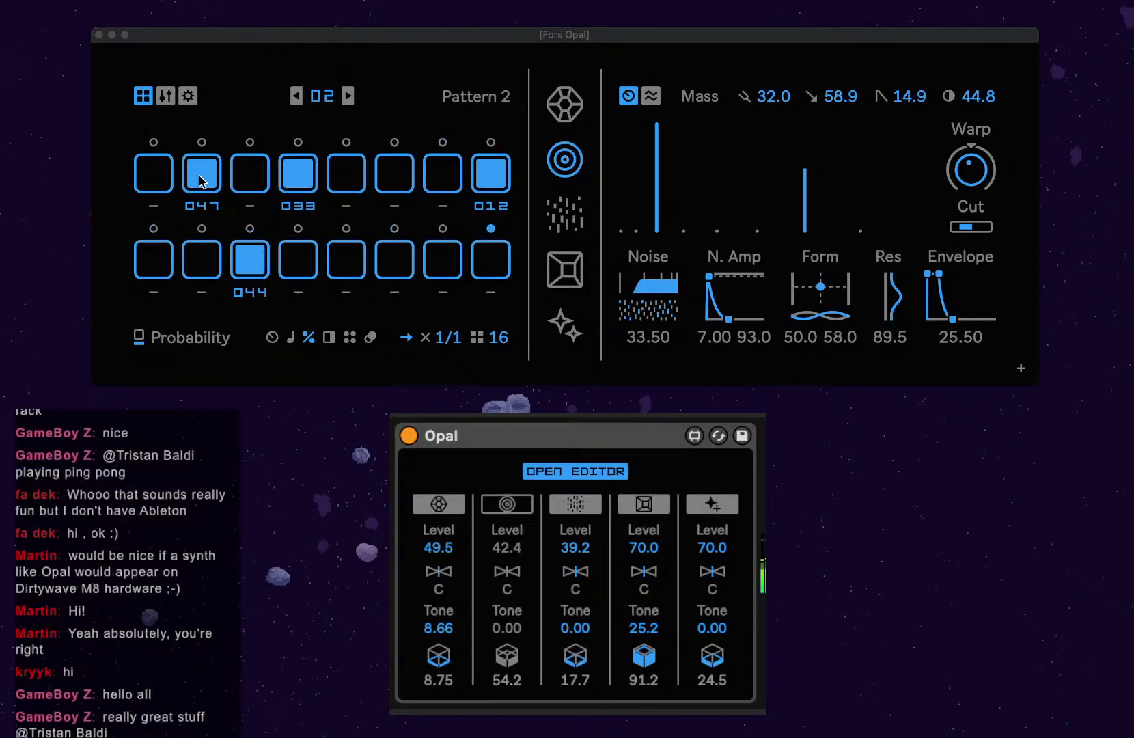
Set Mass step 2's probability to 28 and lower the velocities of steps 2, 4, 8 and 11.
{"action": "left_click", "coordinate": [205, 211]}
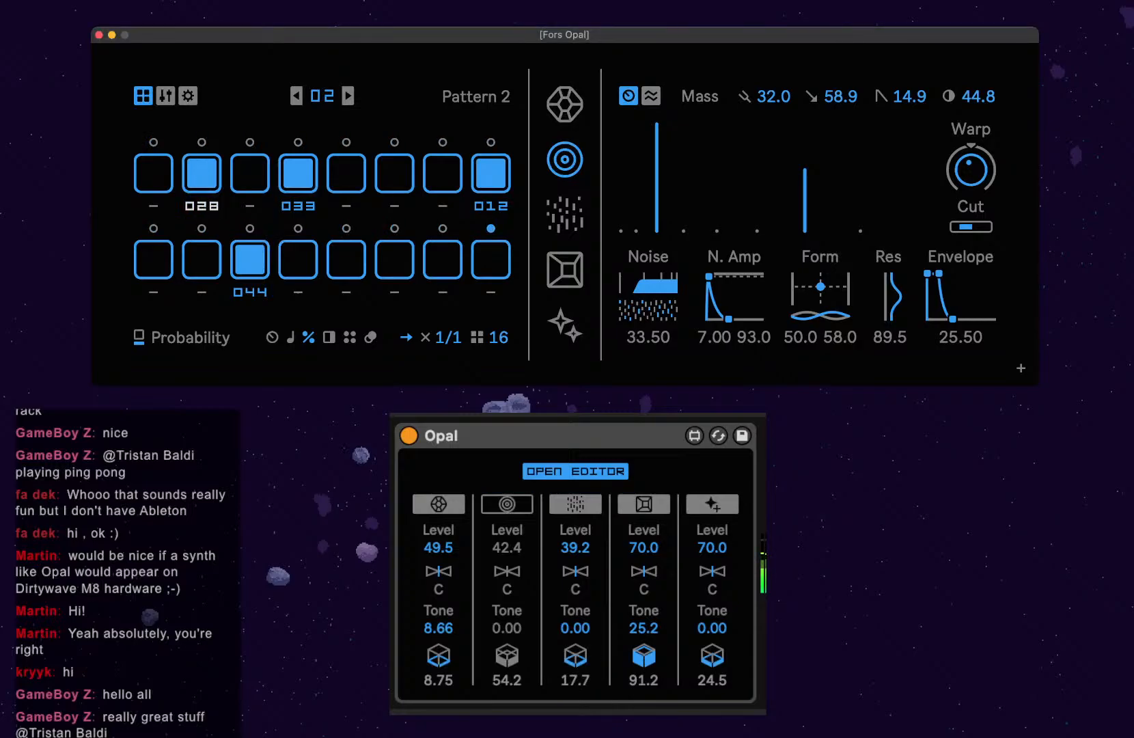
{"action": "left_click_drag", "start_coordinate": [213, 166], "coordinate": [214, 183]}
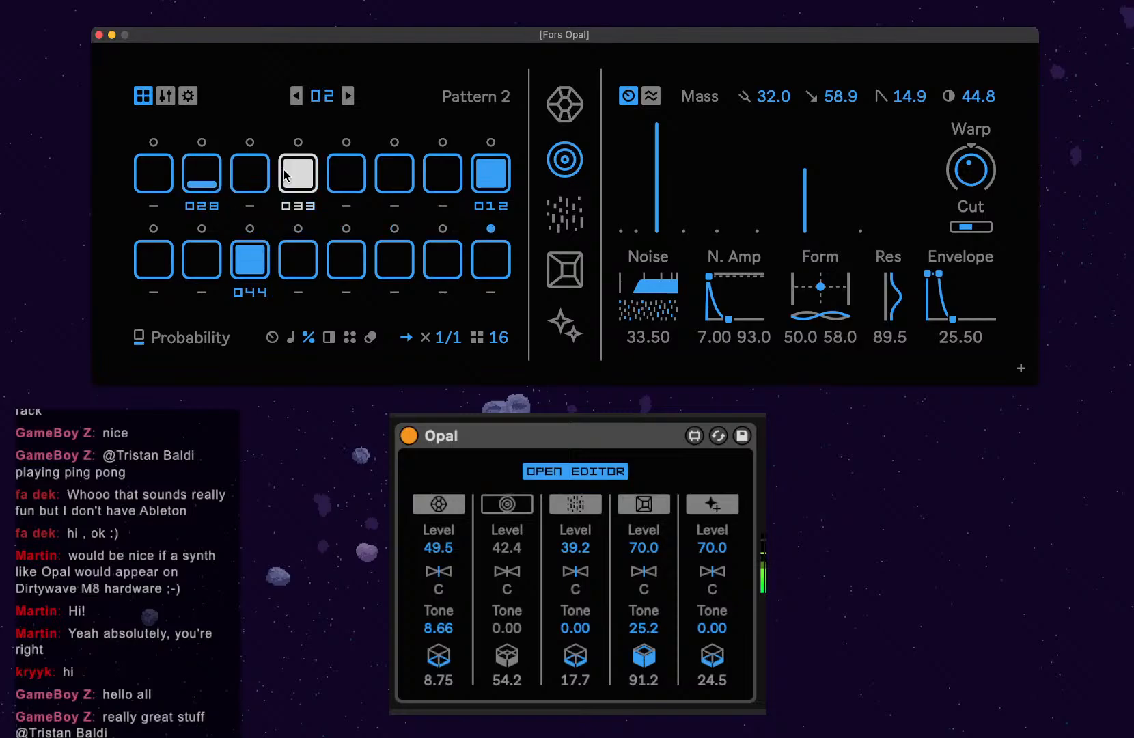
{"action": "left_click_drag", "start_coordinate": [286, 175], "coordinate": [288, 186]}
{"action": "left_click_drag", "start_coordinate": [490, 163], "coordinate": [490, 184]}
{"action": "left_click_drag", "start_coordinate": [252, 257], "coordinate": [253, 274]}
Change Mass's Spread modulation target to Warp and set its velocity modulation to -40.9.
{"action": "left_click", "coordinate": [656, 98]}
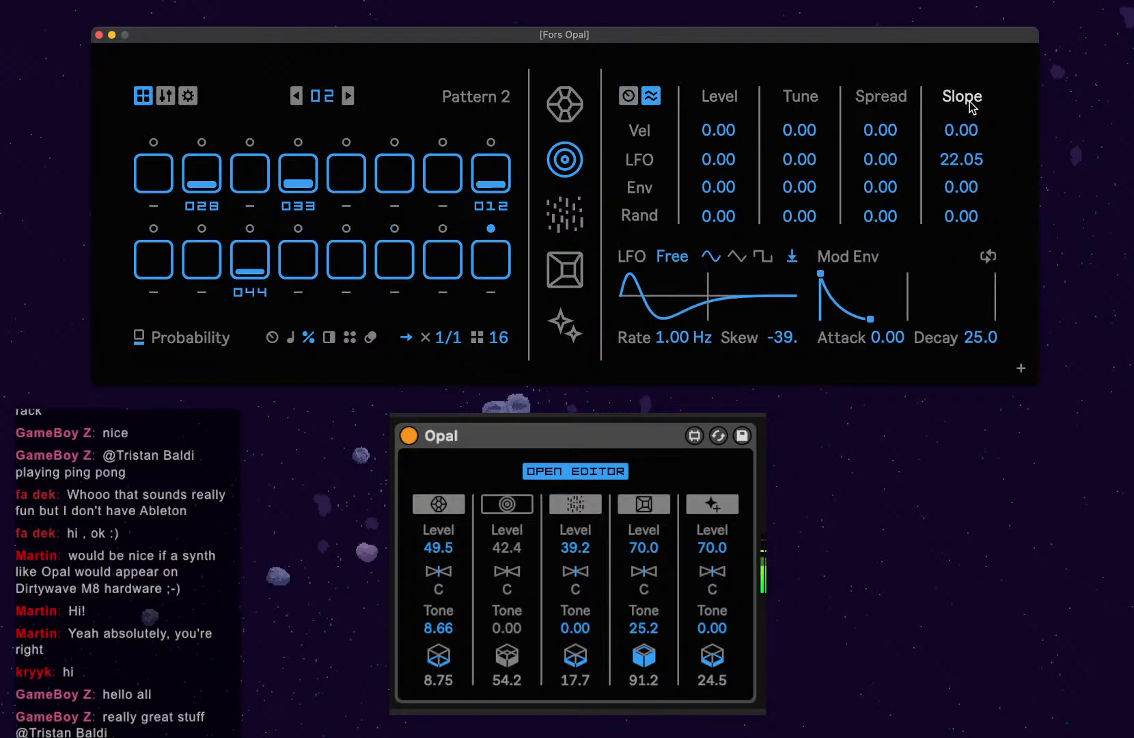
{"action": "left_click", "coordinate": [911, 101]}
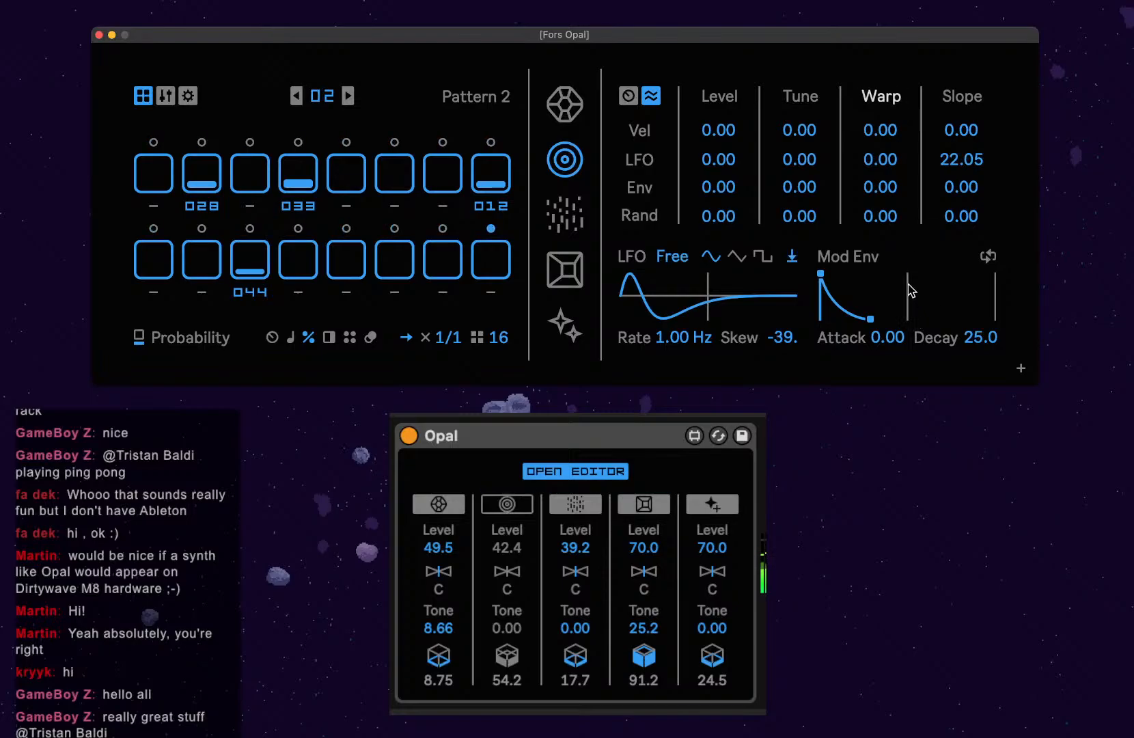
{"action": "left_click_drag", "start_coordinate": [880, 130], "coordinate": [880, 171]}
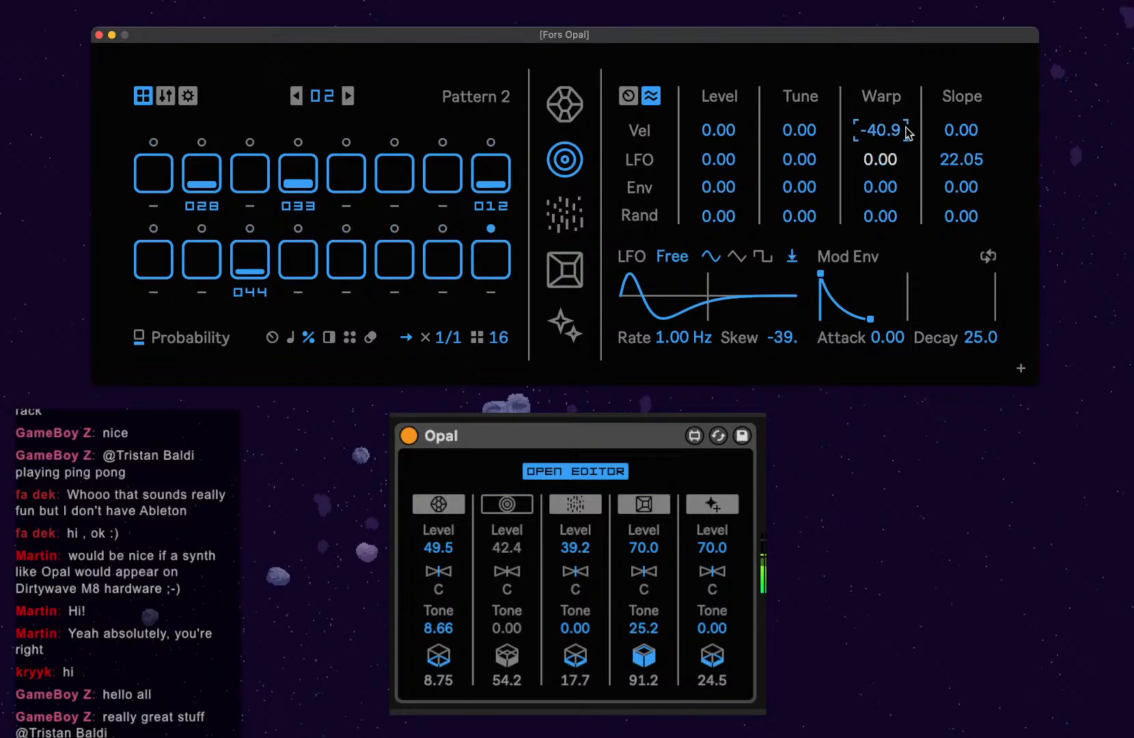
Lower Mass's noise density to 1.75.
{"action": "left_click", "coordinate": [630, 96]}
{"action": "left_click_drag", "start_coordinate": [664, 326], "coordinate": [664, 354]}
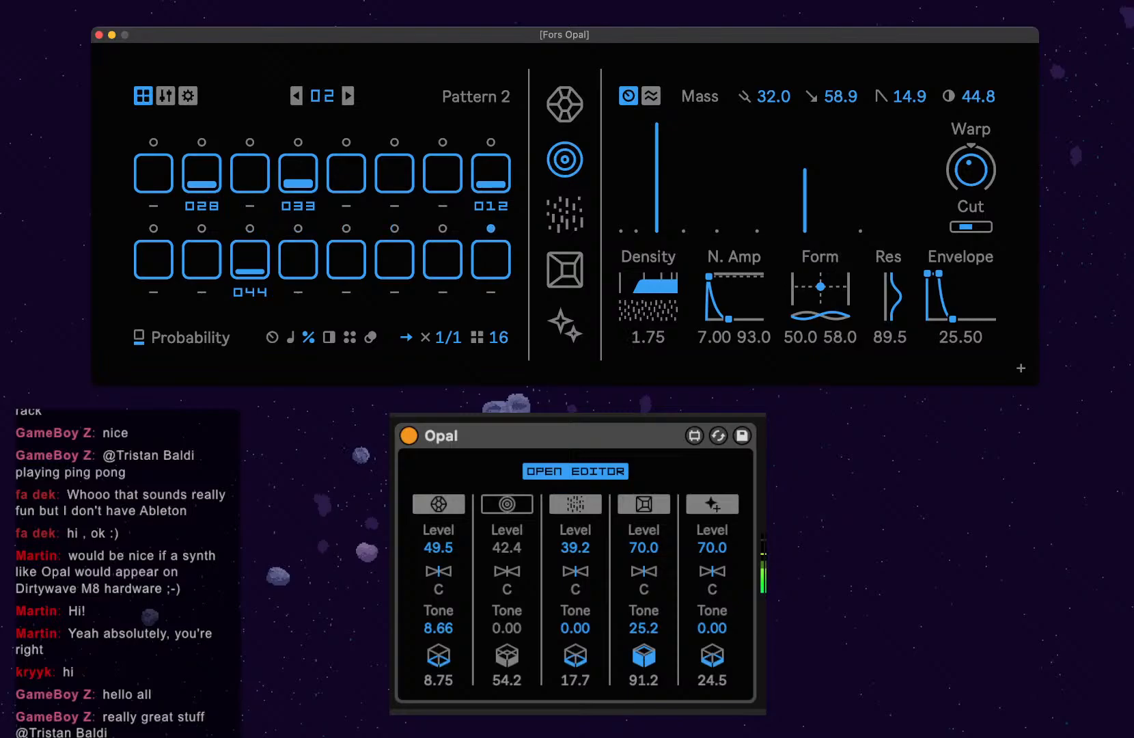
Set Mass's noise density to 92.75 and its noise amp envelope to 75.2 and 30.0.
{"action": "left_click_drag", "start_coordinate": [664, 362], "coordinate": [664, 359]}
{"action": "left_click_drag", "start_coordinate": [709, 277], "coordinate": [662, 221]}
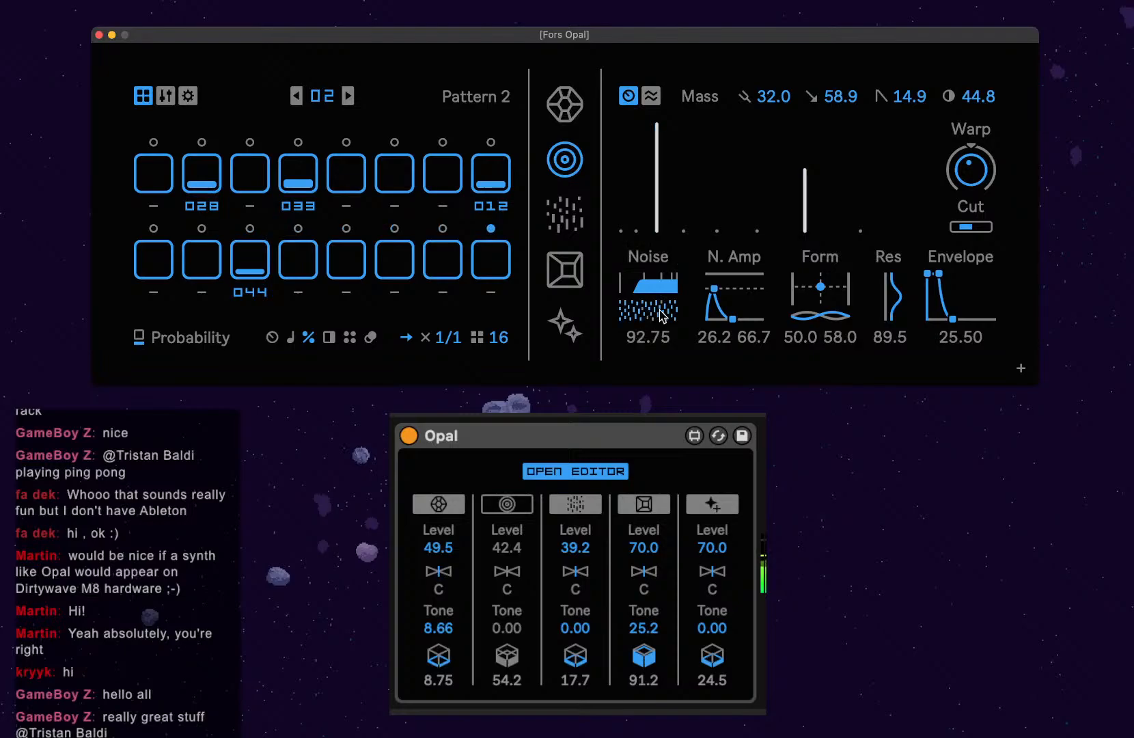
{"action": "mouse_move", "coordinate": [714, 288]}
{"action": "left_mouse_down"}
{"action": "mouse_move", "coordinate": [707, 276]}
{"action": "mouse_move", "coordinate": [709, 299]}
{"action": "mouse_move", "coordinate": [729, 305]}
{"action": "left_mouse_up"}
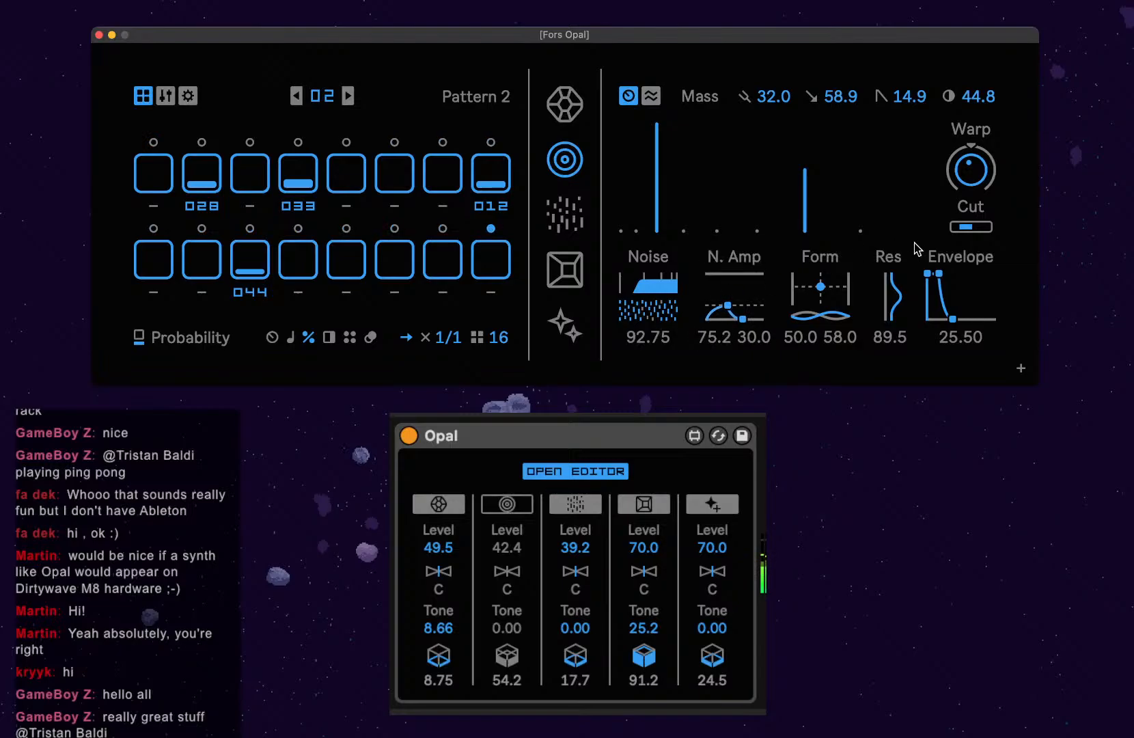
Add attack to Mass's envelope at 82.25, mute the Dust track and unmute Mass.
{"action": "mouse_move", "coordinate": [951, 279]}
{"action": "left_mouse_down"}
{"action": "mouse_move", "coordinate": [977, 279]}
{"action": "mouse_move", "coordinate": [930, 281]}
{"action": "left_mouse_up"}
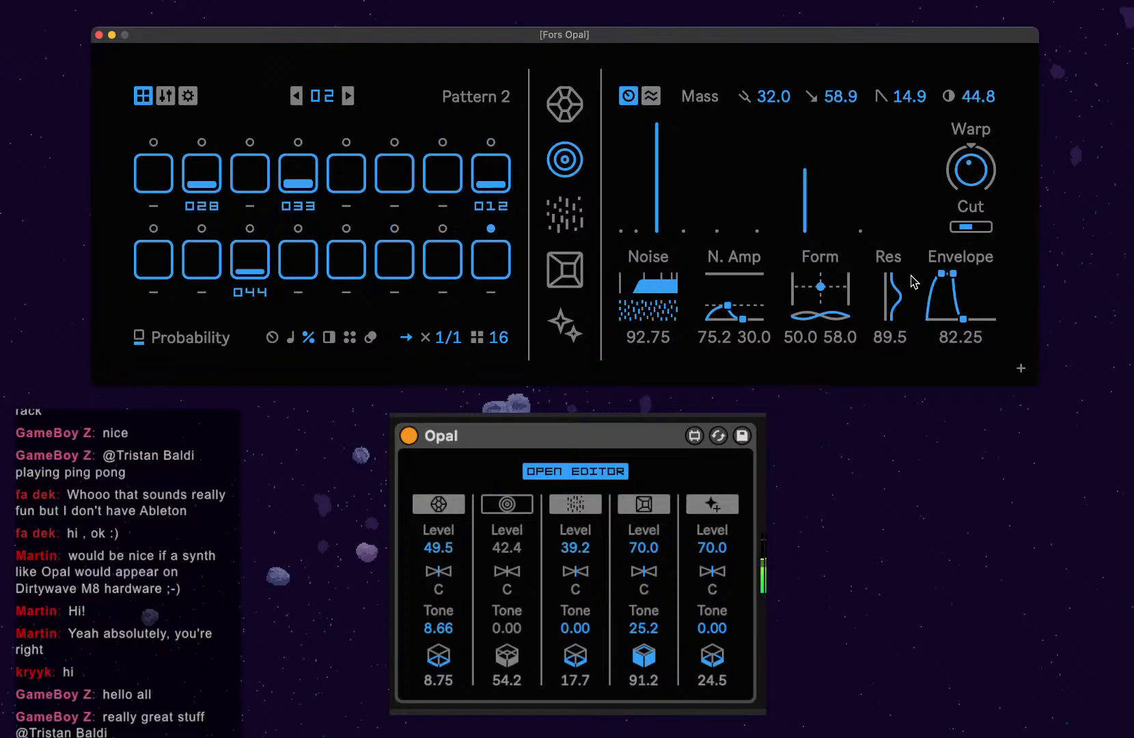
{"action": "left_click", "coordinate": [574, 506]}
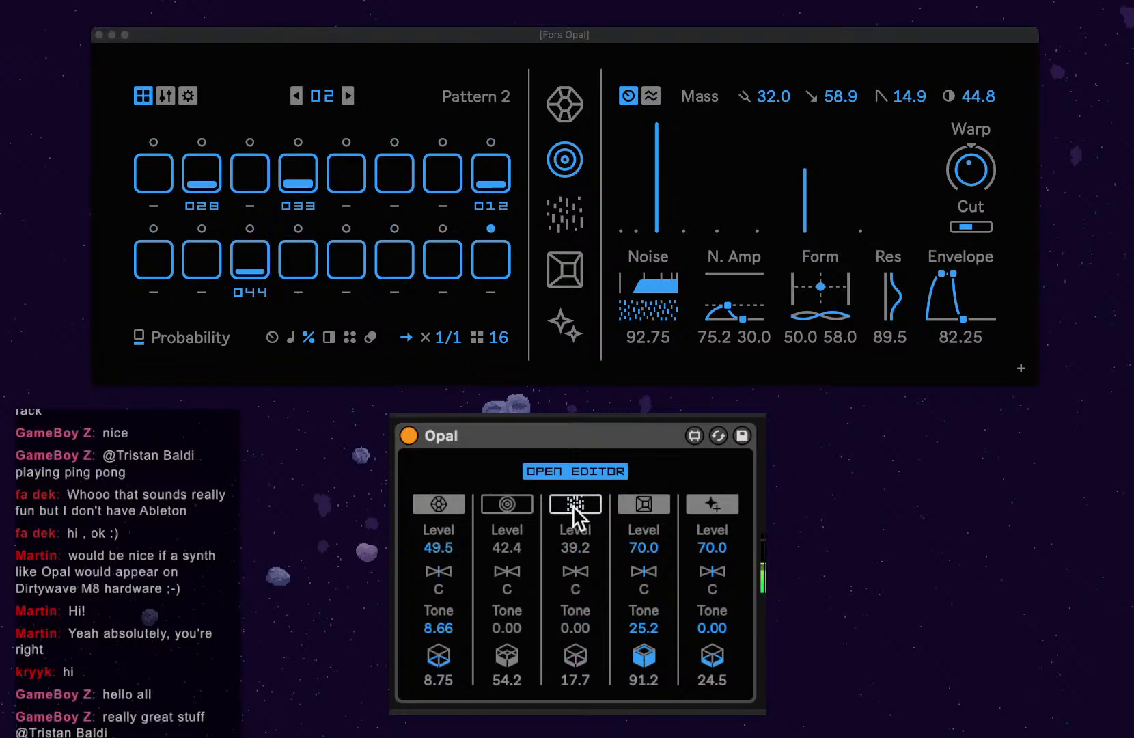
{"action": "left_click", "coordinate": [514, 504]}
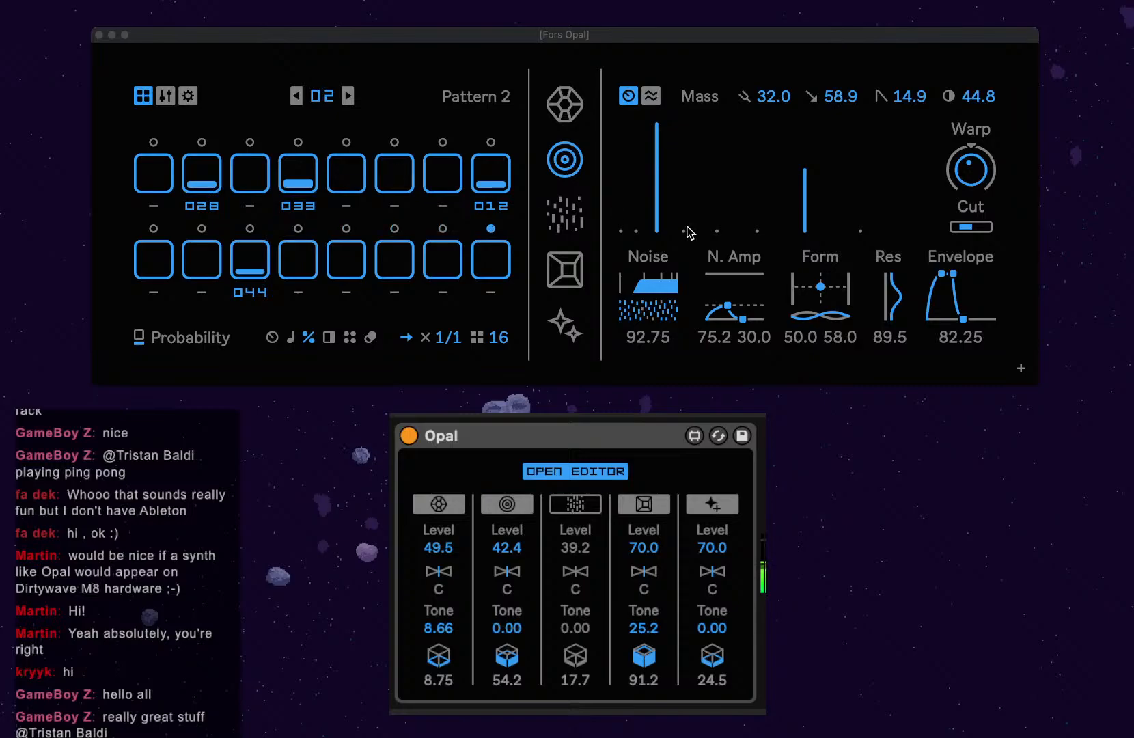
Reduce Mass's envelope attack to 68.25 and raise its mixer level to 58.9.
{"action": "left_click_drag", "start_coordinate": [941, 274], "coordinate": [700, 381]}
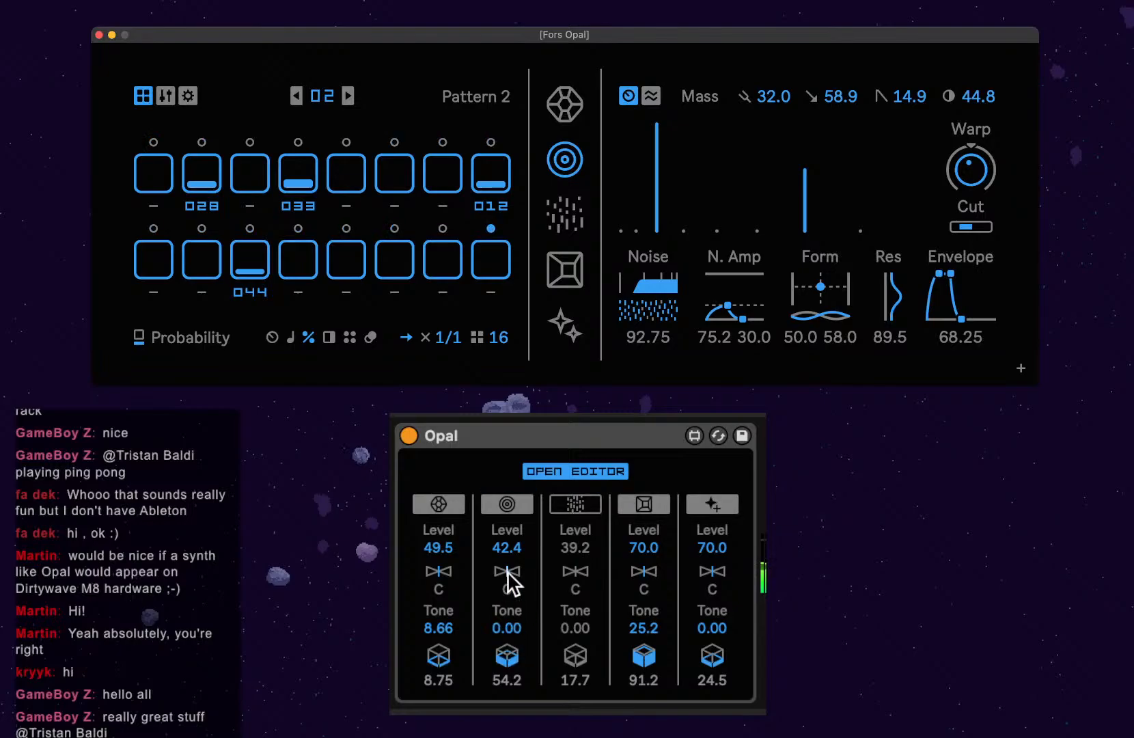
{"action": "left_click_drag", "start_coordinate": [507, 547], "coordinate": [507, 514]}
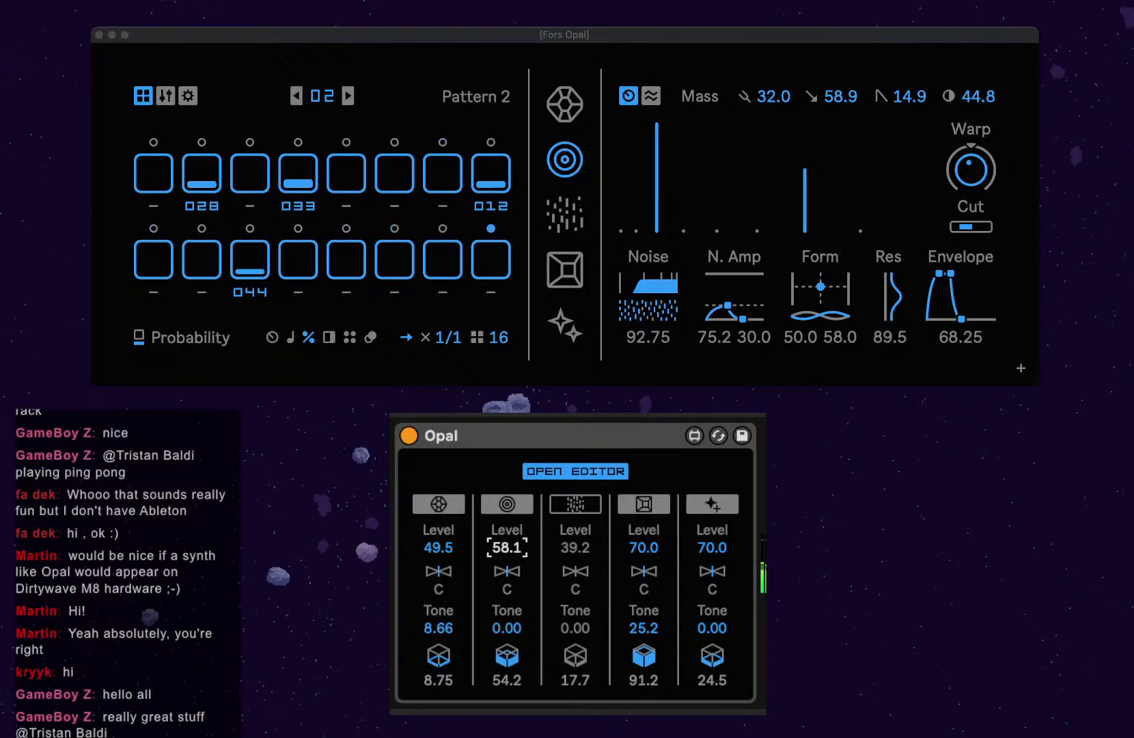
{"action": "left_click_drag", "start_coordinate": [507, 500], "coordinate": [507, 498]}
Reset Gem's Mod amount to 0.00 and add a hit on Gem step 1 with probability 24.
{"action": "left_click", "coordinate": [562, 117]}
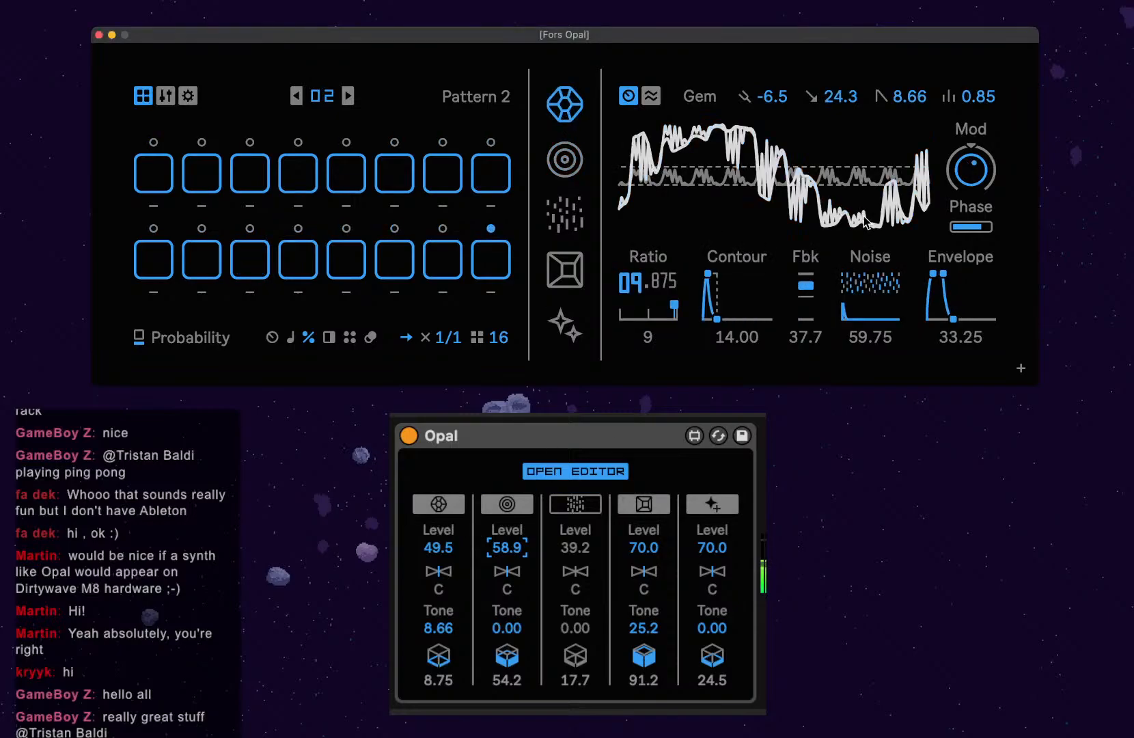
{"action": "double_click", "coordinate": [974, 168]}
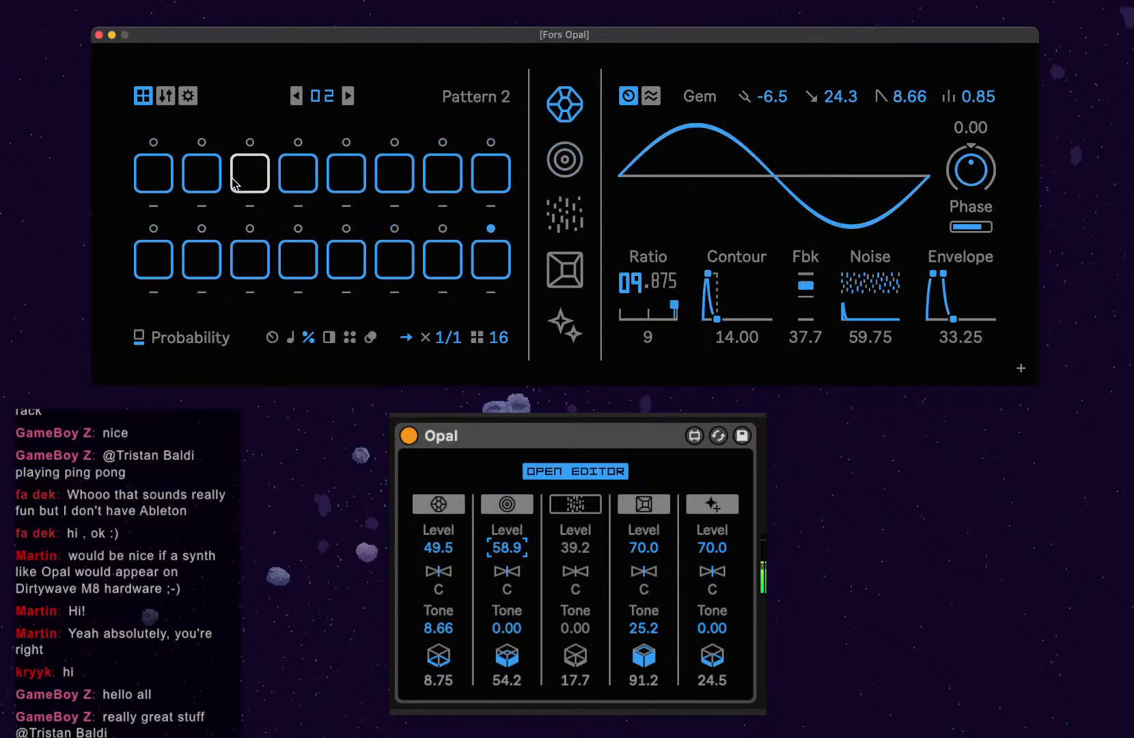
{"action": "left_click", "coordinate": [153, 181]}
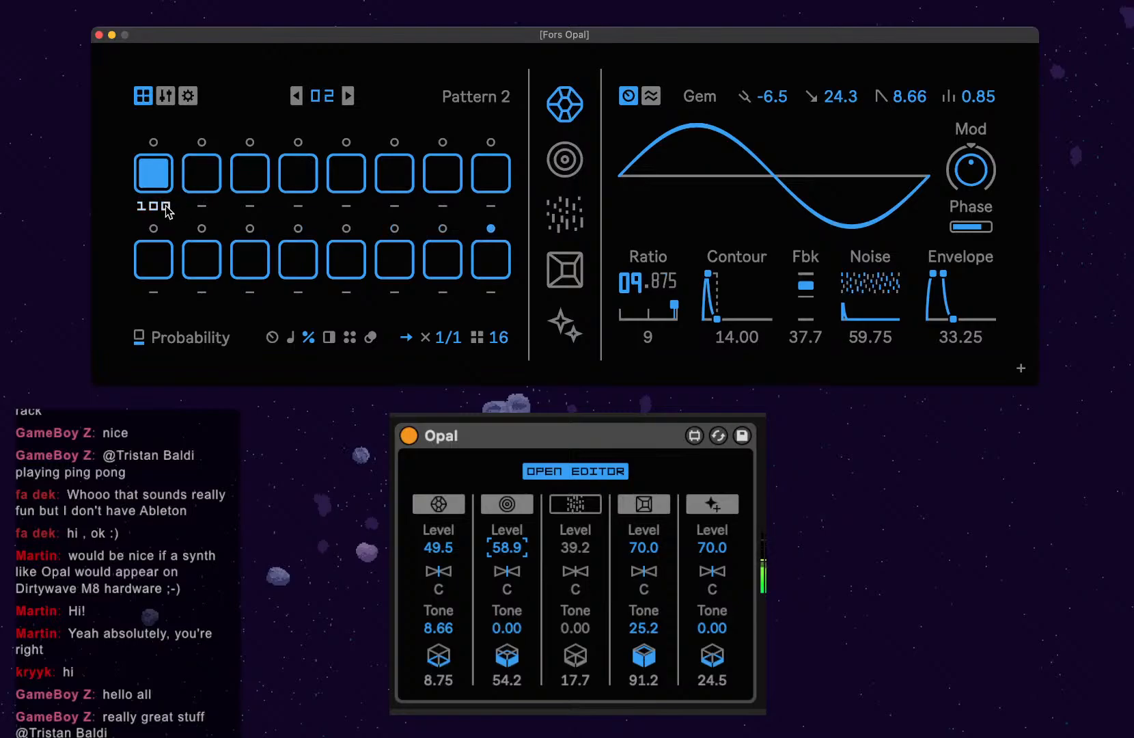
{"action": "left_click_drag", "start_coordinate": [162, 205], "coordinate": [167, 244]}
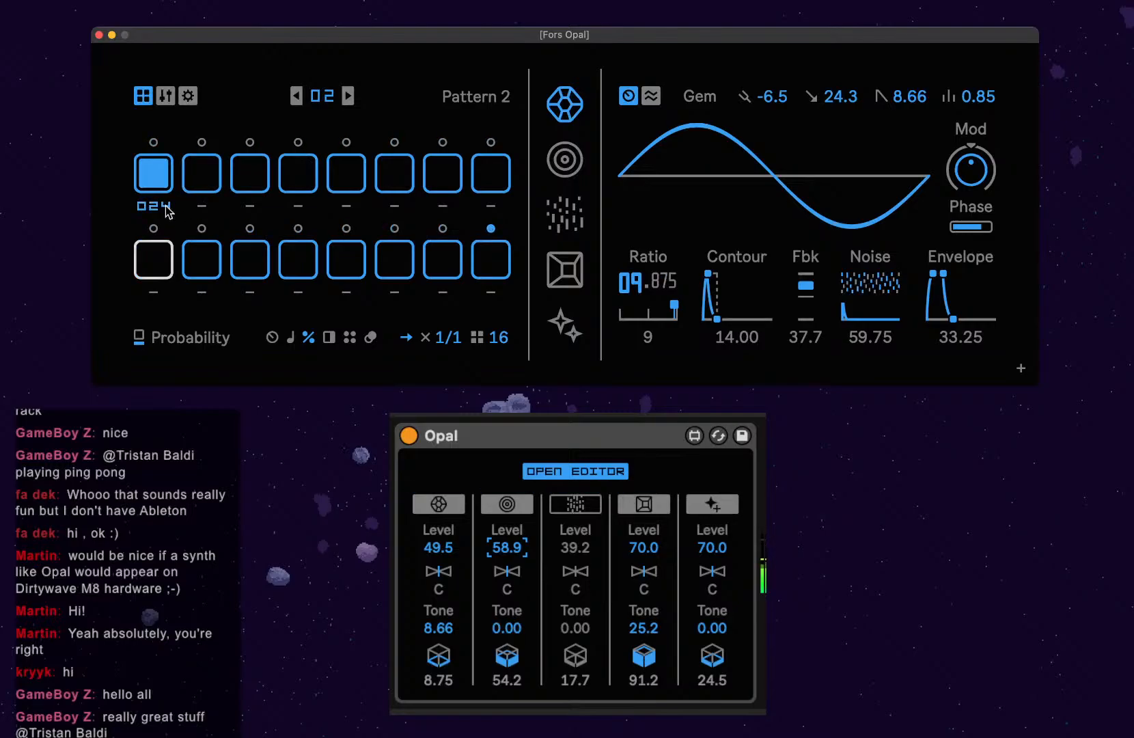
Add Gem hits on steps 12 and 14 with probabilities 61 and 42.
{"action": "left_click", "coordinate": [303, 274]}
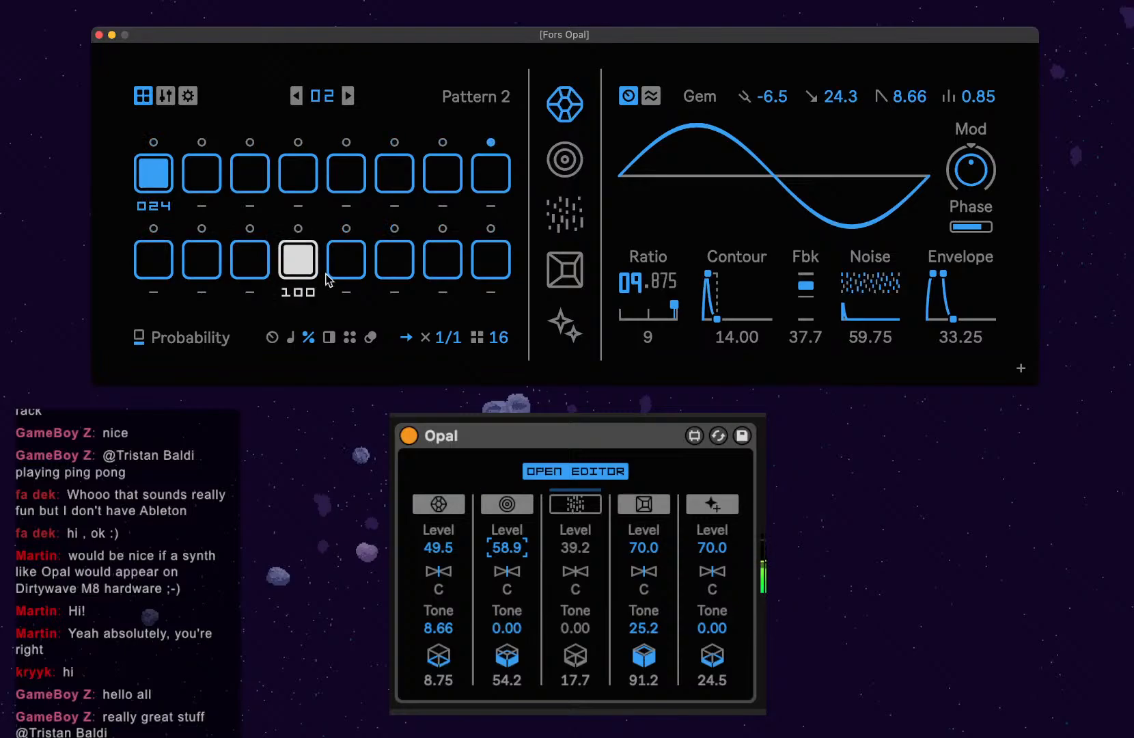
{"action": "left_click", "coordinate": [394, 274]}
{"action": "left_click_drag", "start_coordinate": [308, 300], "coordinate": [311, 304]}
{"action": "left_click_drag", "start_coordinate": [394, 301], "coordinate": [392, 291]}
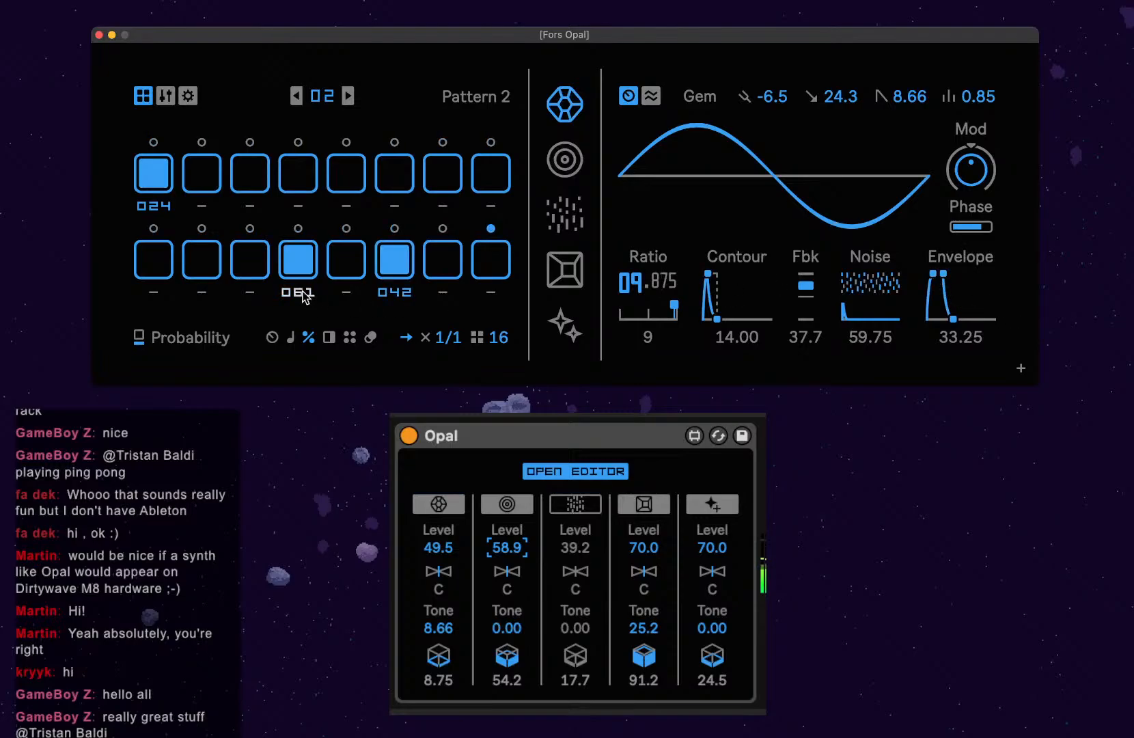
Lower the velocities of Gem steps 12 and 14.
{"action": "left_click", "coordinate": [272, 337]}
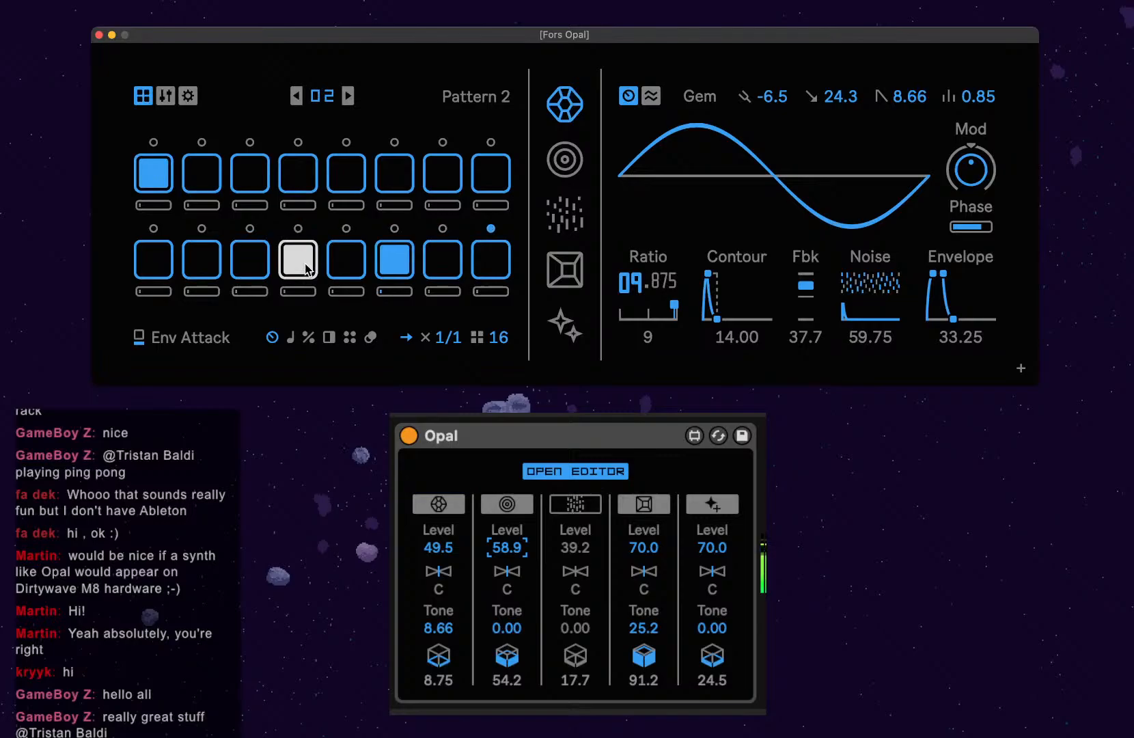
{"action": "left_click_drag", "start_coordinate": [303, 258], "coordinate": [305, 276]}
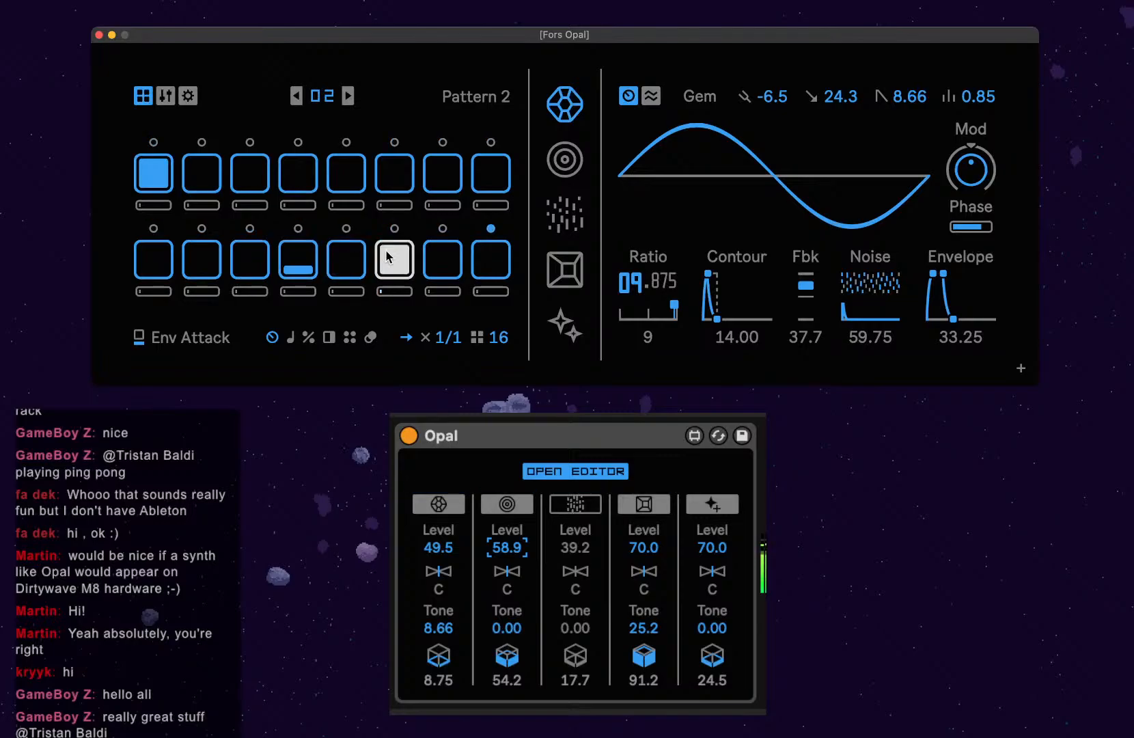
{"action": "left_click_drag", "start_coordinate": [392, 252], "coordinate": [394, 266]}
{"action": "left_click", "coordinate": [305, 262]}
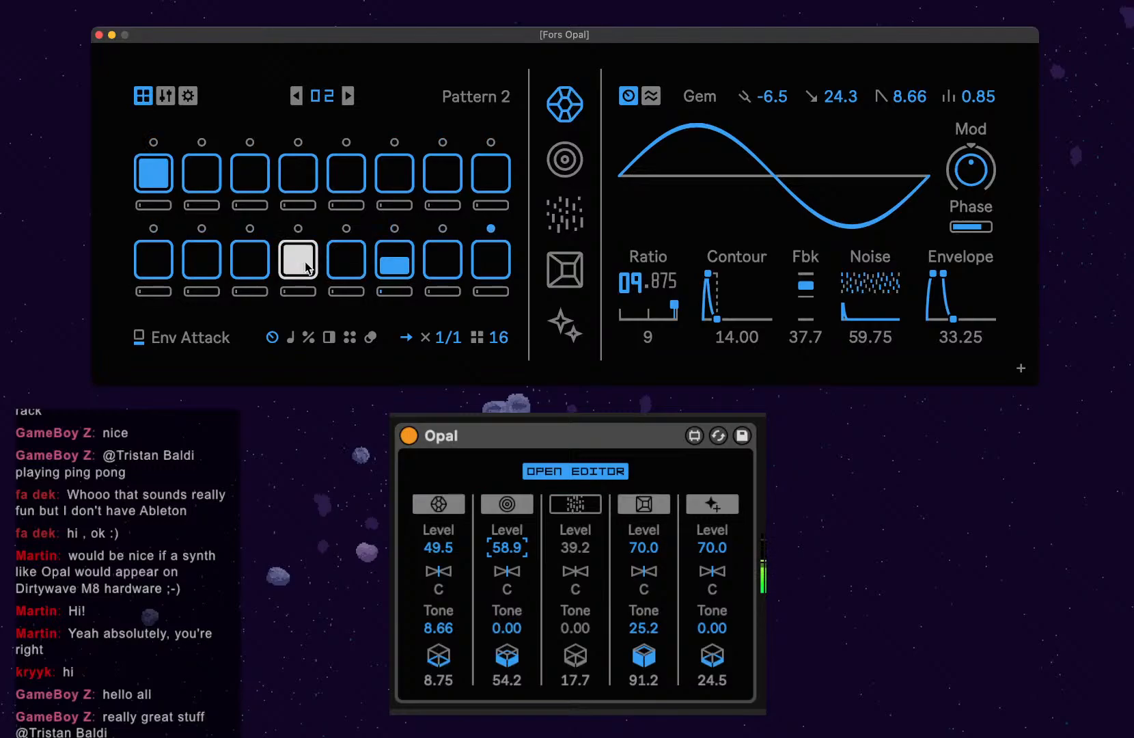
{"action": "left_click_drag", "start_coordinate": [303, 258], "coordinate": [298, 301]}
Adjust Gem step 12's envelope attack slightly and add a softer hit on step 13.
{"action": "left_click", "coordinate": [303, 292]}
{"action": "left_click_drag", "start_coordinate": [304, 293], "coordinate": [304, 293]}
{"action": "left_click", "coordinate": [346, 263]}
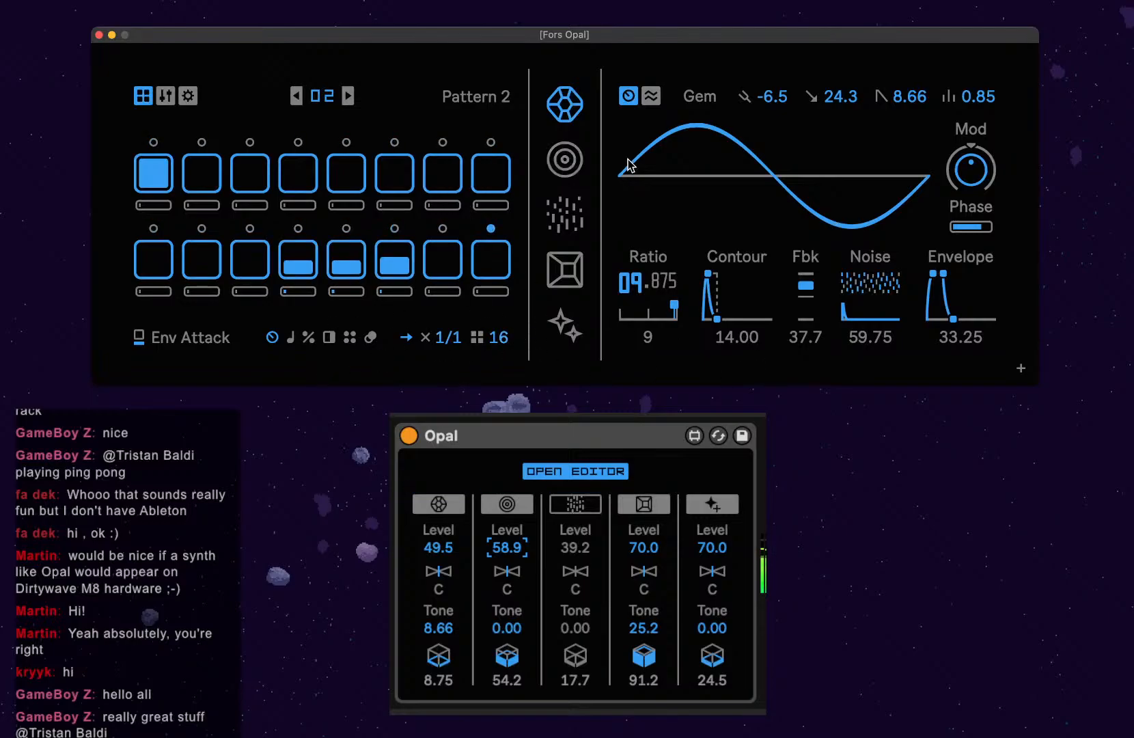
Unmute the Dust track and clear its hits on steps 2, 5, 8, 10, 13 and 15.
{"action": "left_click", "coordinate": [565, 159]}
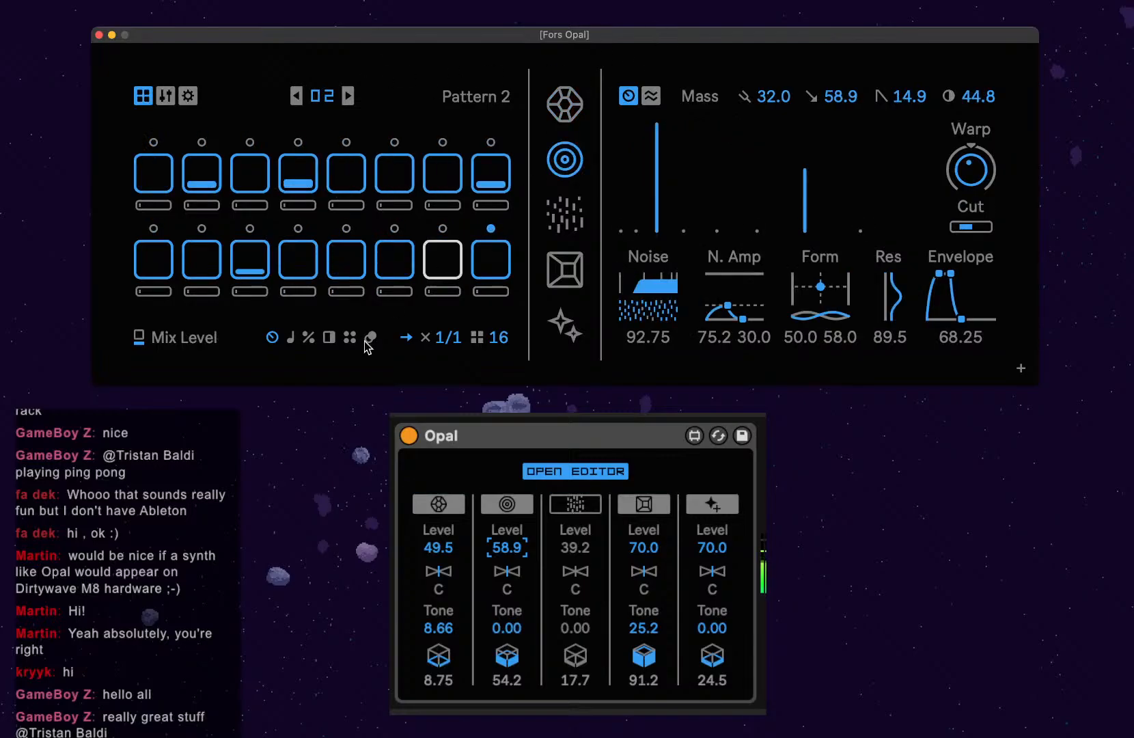
{"action": "left_click", "coordinate": [589, 209]}
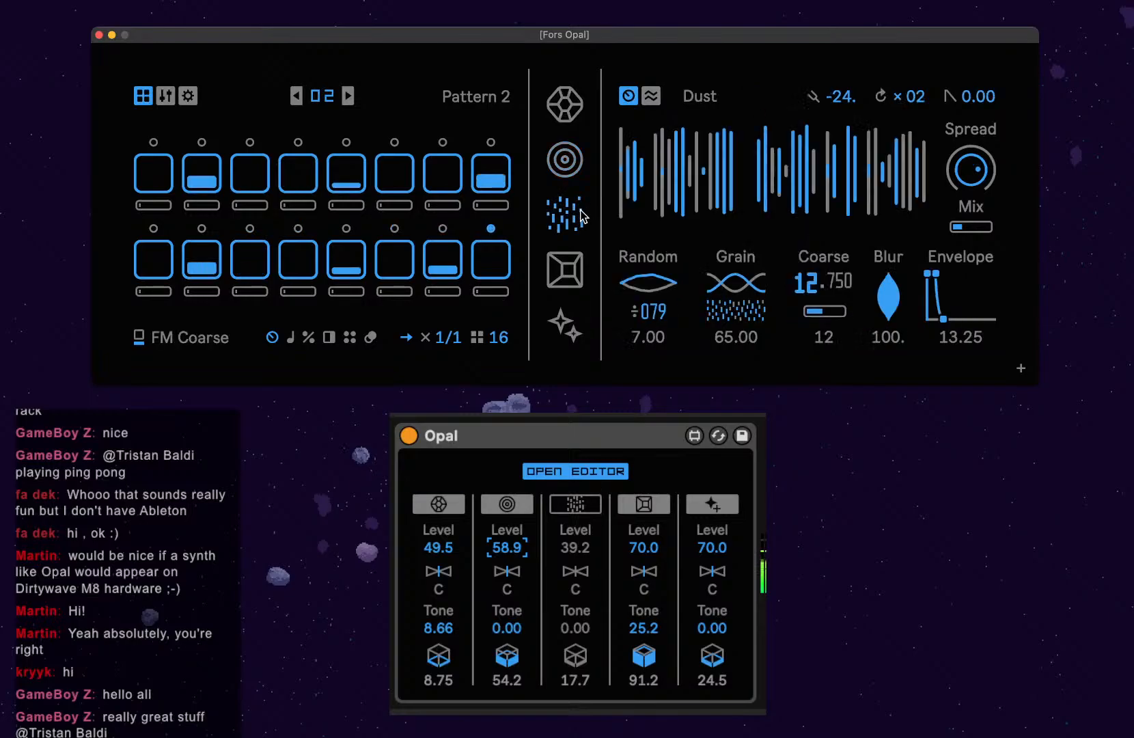
{"action": "left_click", "coordinate": [582, 500]}
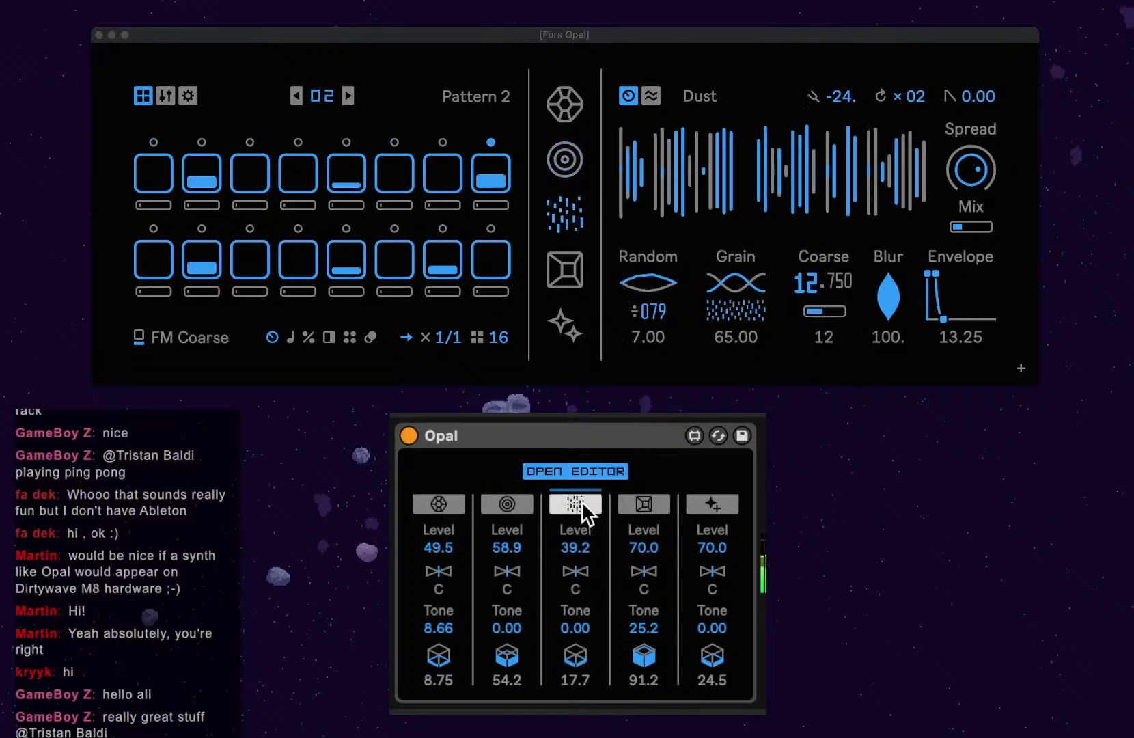
{"action": "left_click", "coordinate": [491, 176]}
{"action": "left_click", "coordinate": [346, 176]}
{"action": "left_click", "coordinate": [212, 181]}
{"action": "left_click", "coordinate": [203, 260]}
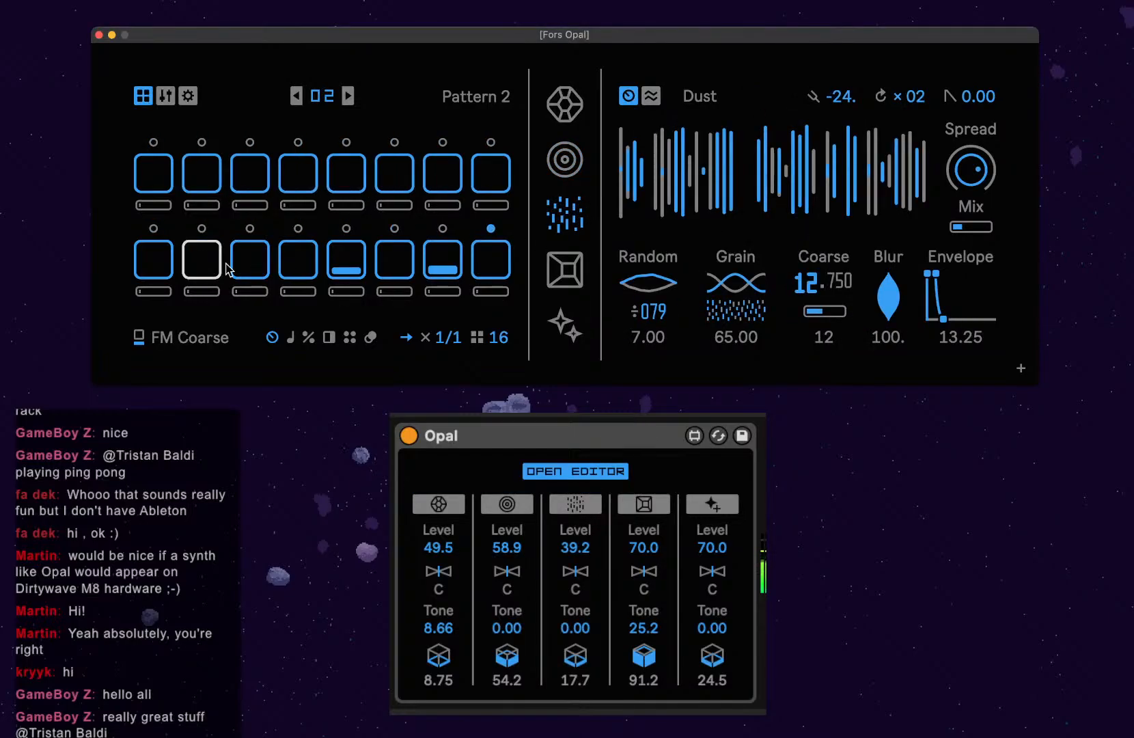
{"action": "left_click", "coordinate": [347, 259]}
{"action": "left_click", "coordinate": [443, 260]}
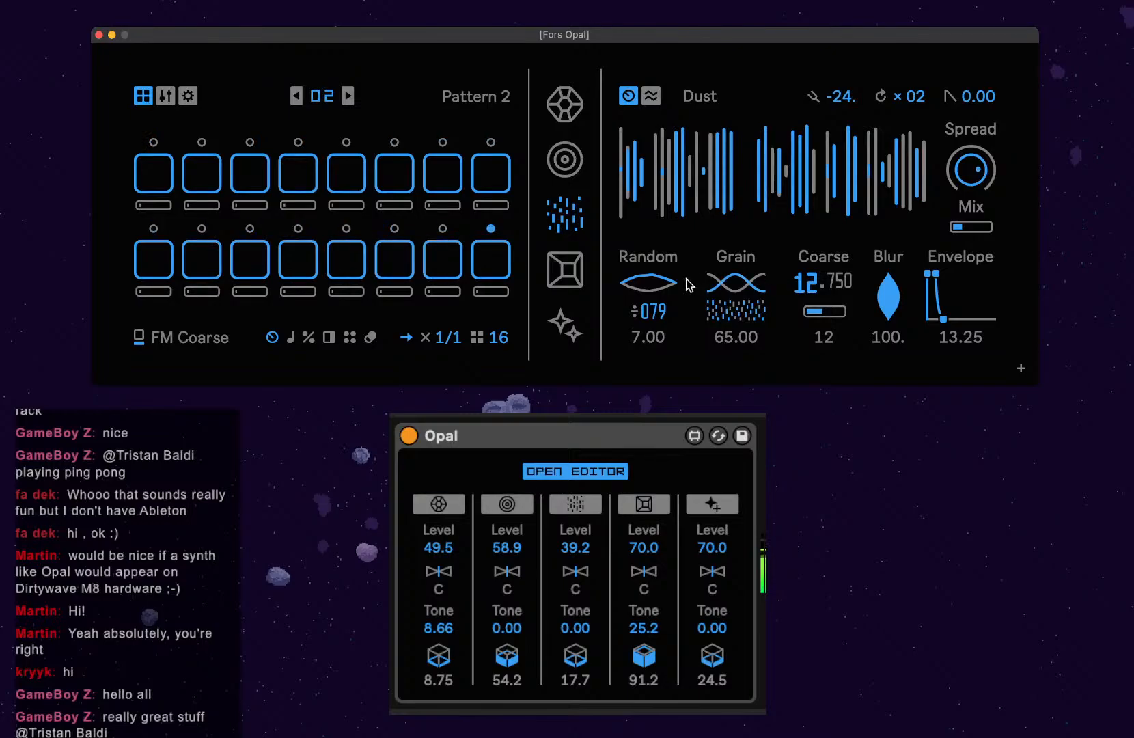
Lower Dust's grain density to 8.75 and place a single hit on step 2.
{"action": "left_click_drag", "start_coordinate": [754, 303], "coordinate": [754, 383]}
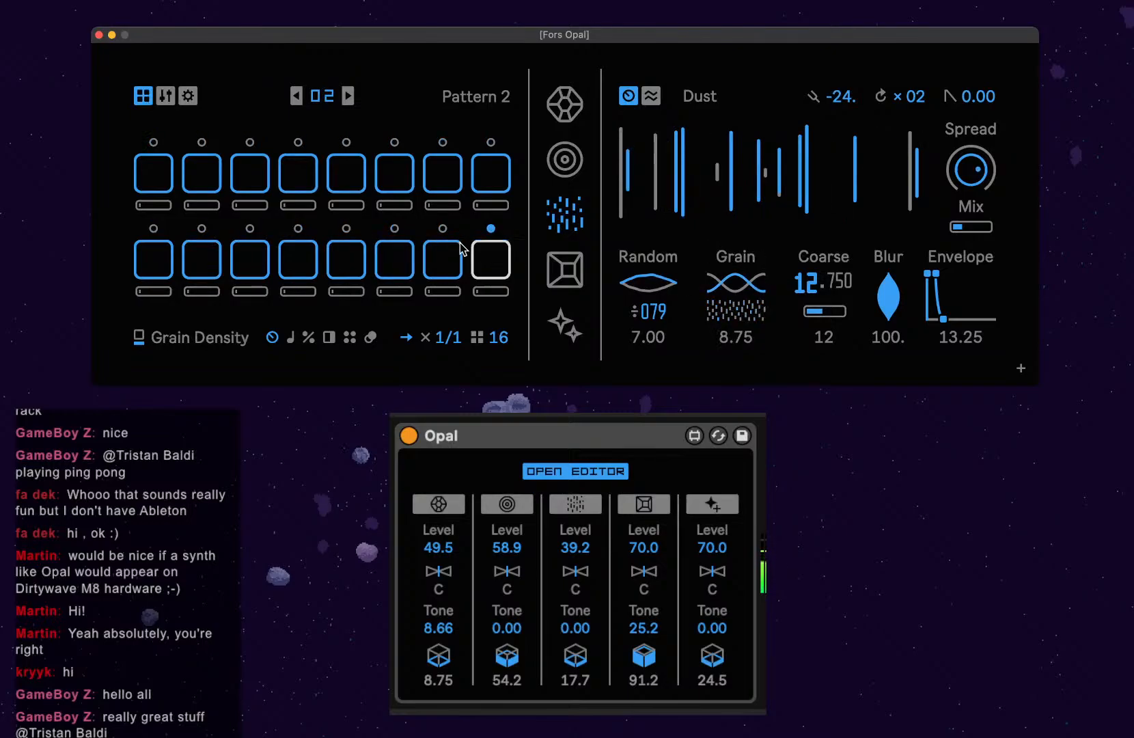
{"action": "left_click", "coordinate": [150, 175]}
{"action": "left_click", "coordinate": [150, 176]}
{"action": "left_click", "coordinate": [193, 178]}
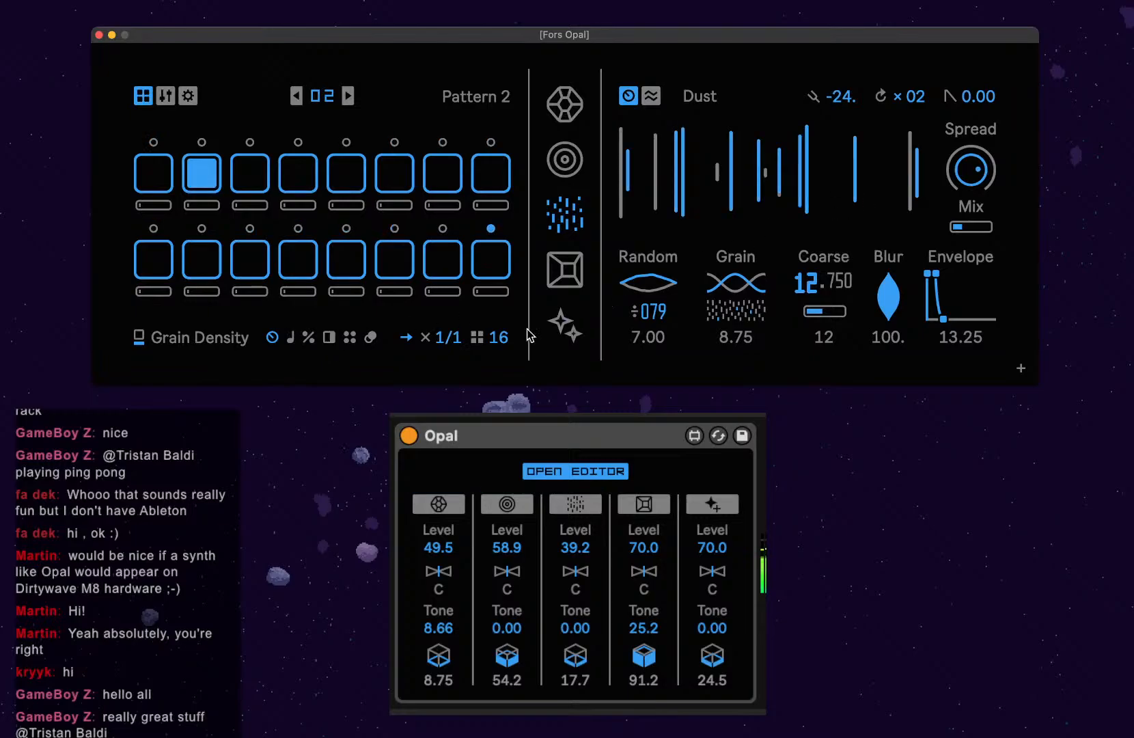
Set Dust's grain sync to 94.50 and its blur to 0.00, checking its modulation settings.
{"action": "left_click", "coordinate": [736, 282]}
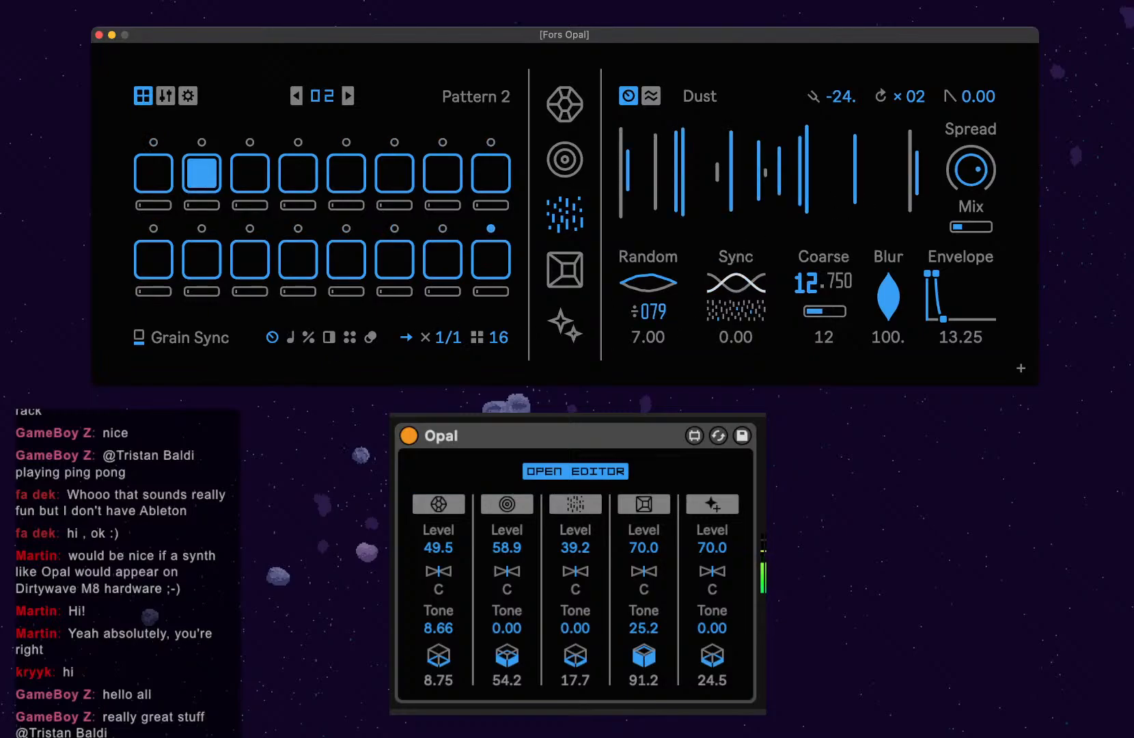
{"action": "left_click_drag", "start_coordinate": [736, 283], "coordinate": [736, 249]}
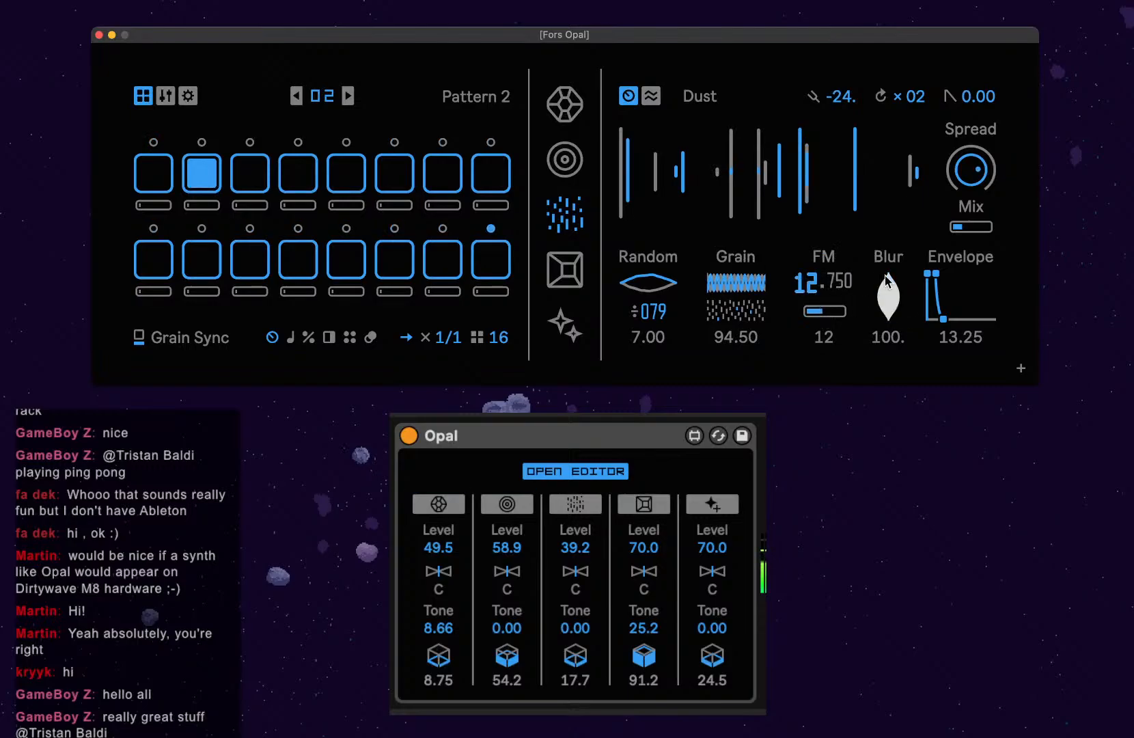
{"action": "left_click_drag", "start_coordinate": [886, 275], "coordinate": [886, 305]}
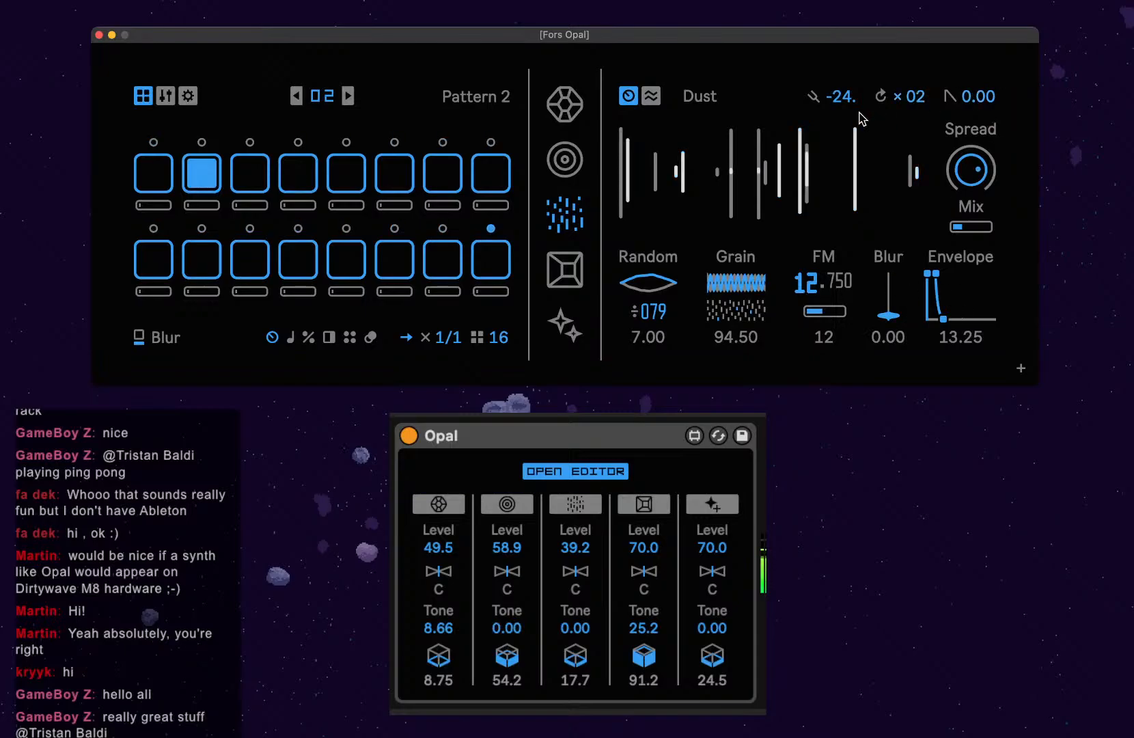
{"action": "left_click", "coordinate": [653, 97]}
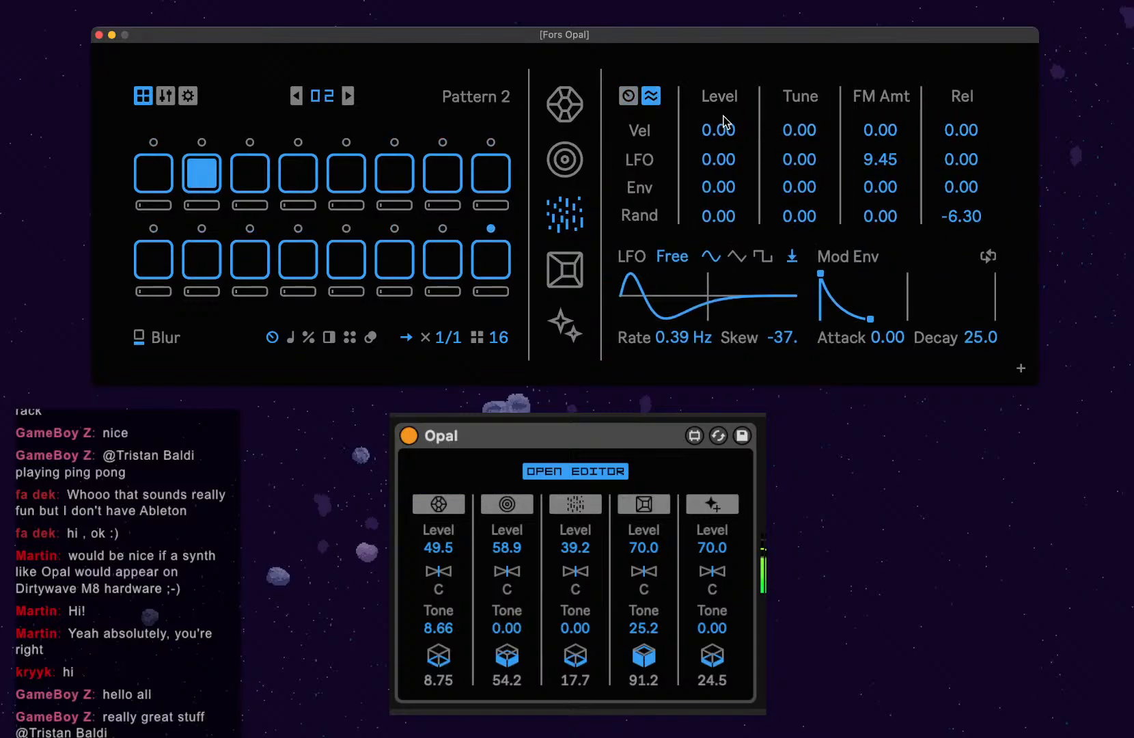
{"action": "left_click", "coordinate": [628, 96]}
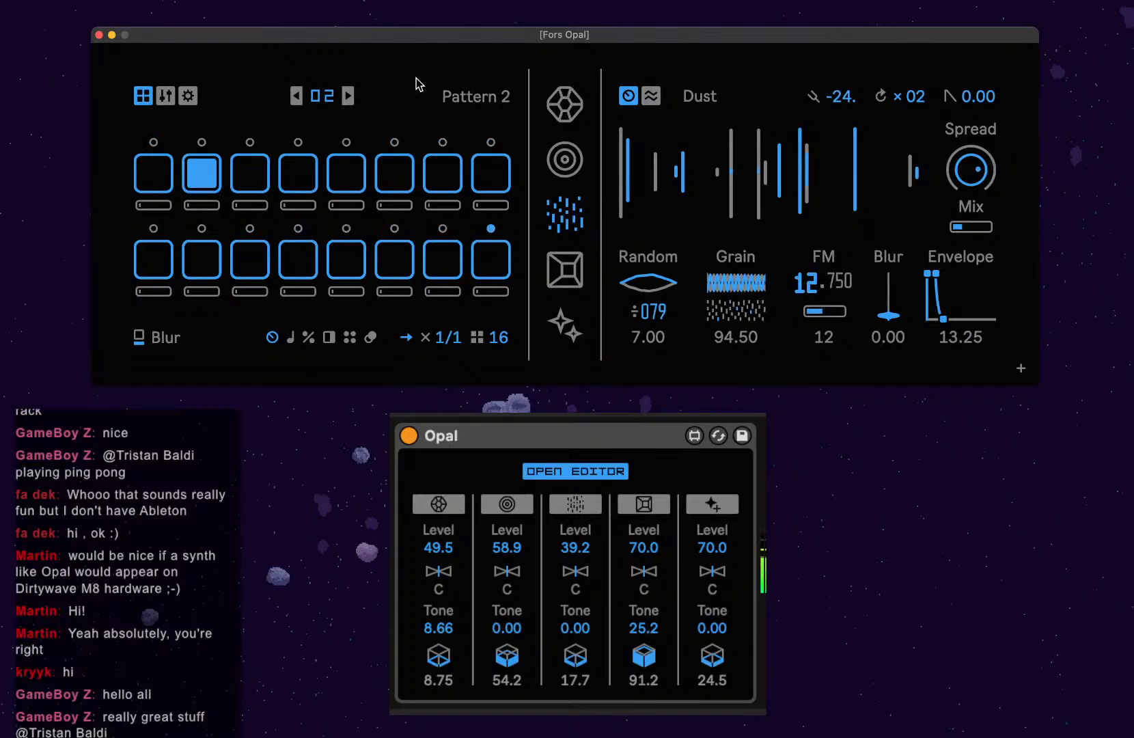
Rename Pattern 2 as "Mistery Cave" and return to the step sequencer.
{"action": "left_click", "coordinate": [193, 96]}
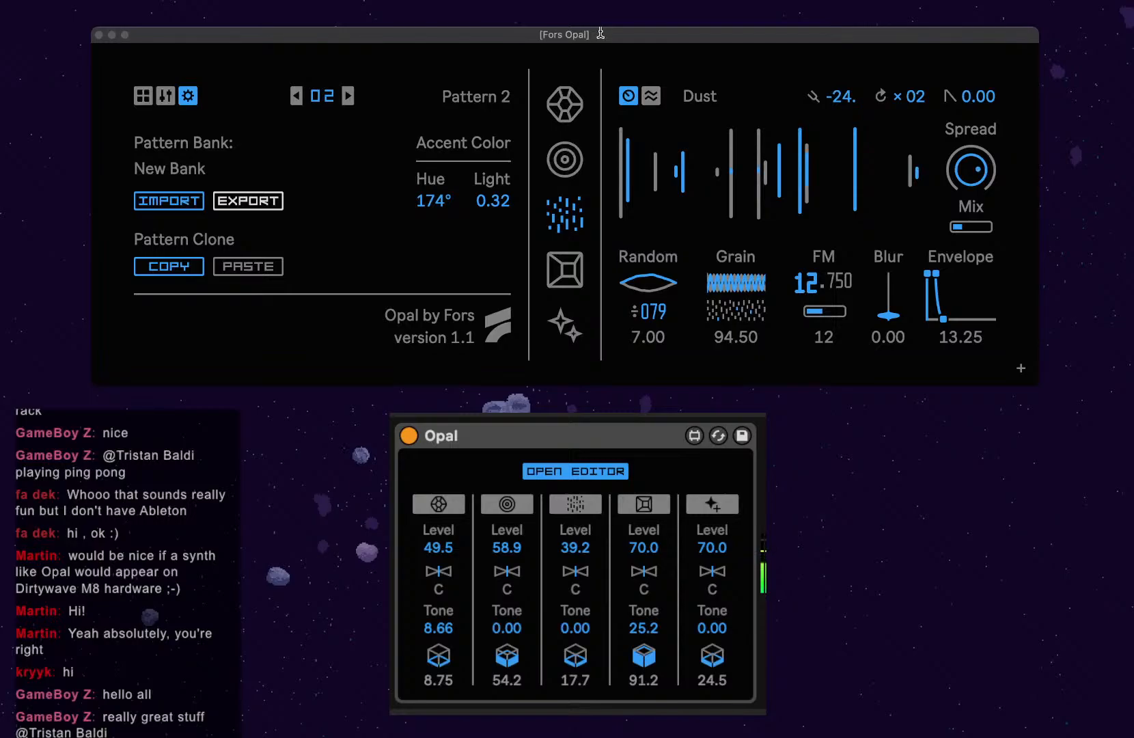
{"action": "left_click", "coordinate": [866, 352]}
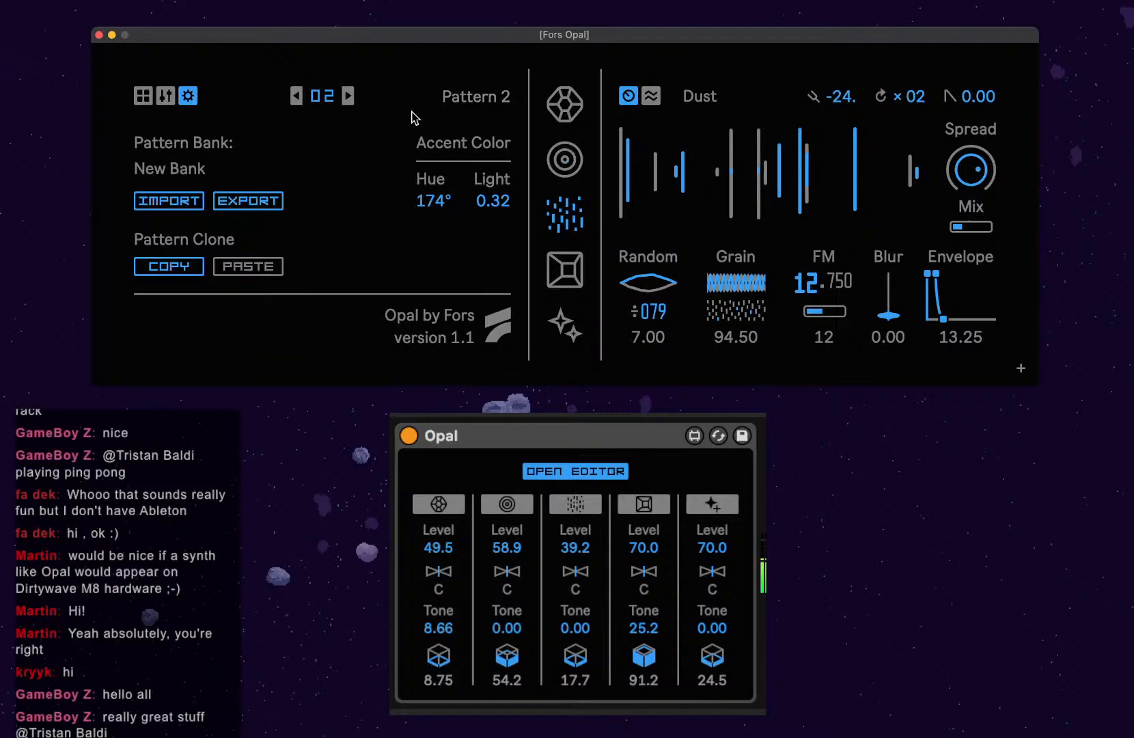
{"action": "left_click", "coordinate": [451, 101]}
{"action": "double_click", "coordinate": [451, 101]}
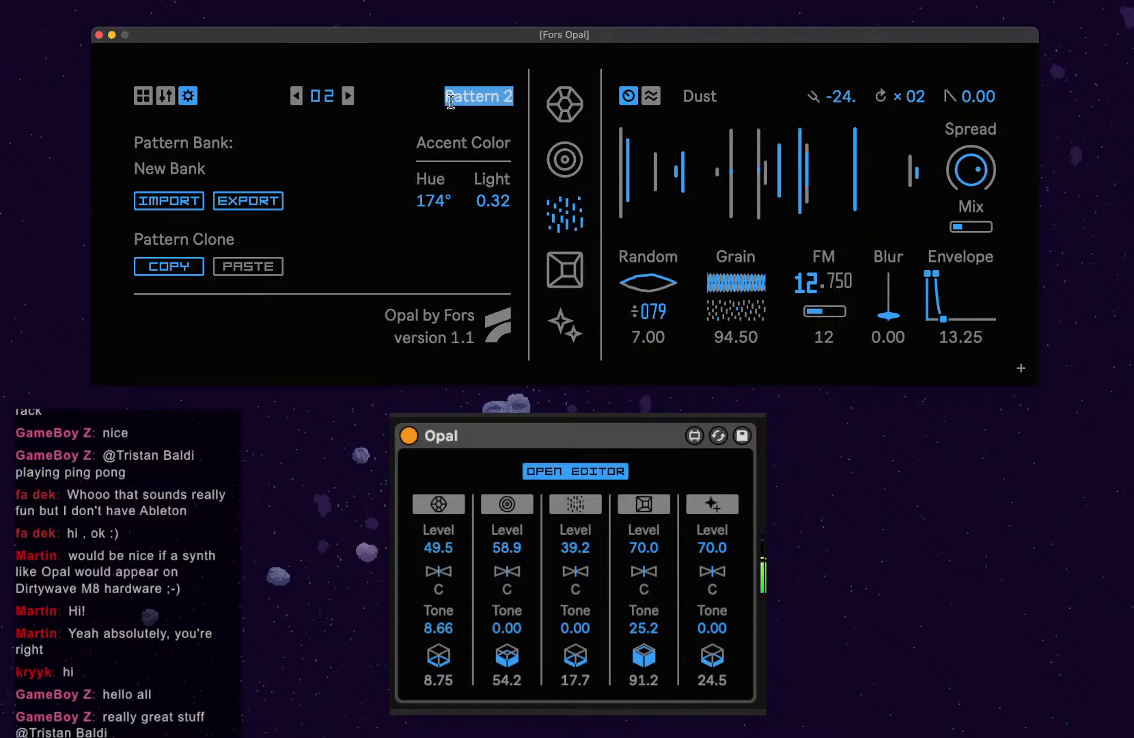
{"action": "type", "text": "4"}
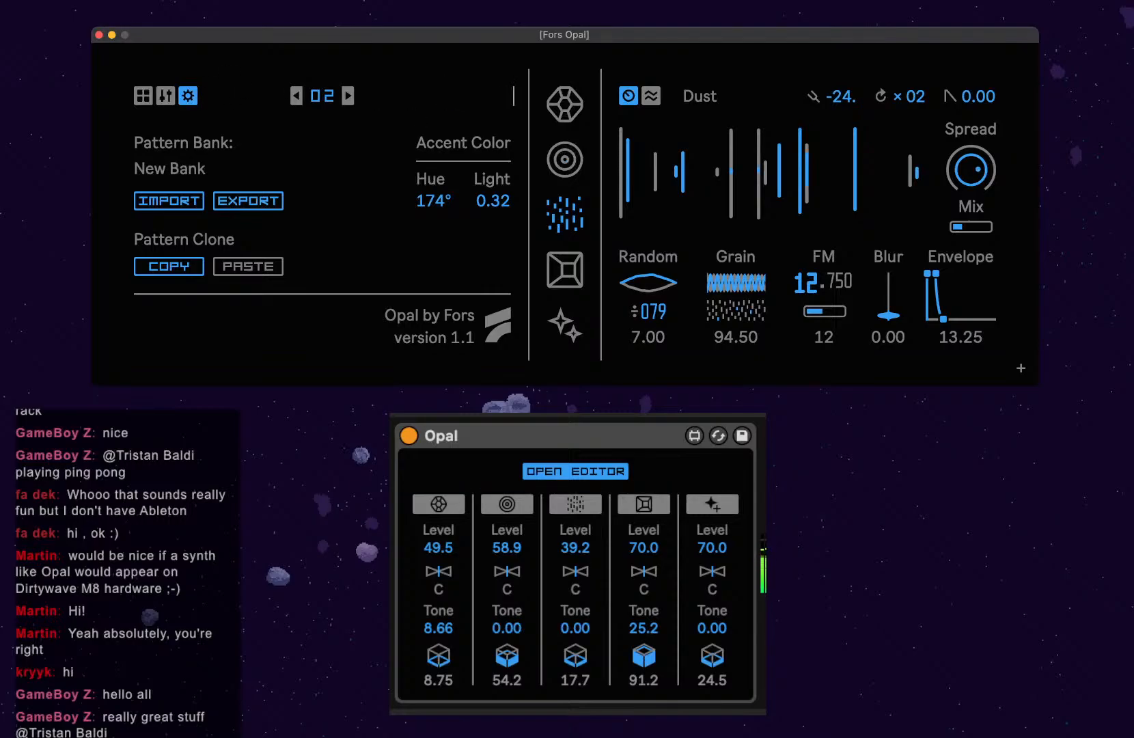
{"action": "type", "text": "Mistery Cave"}
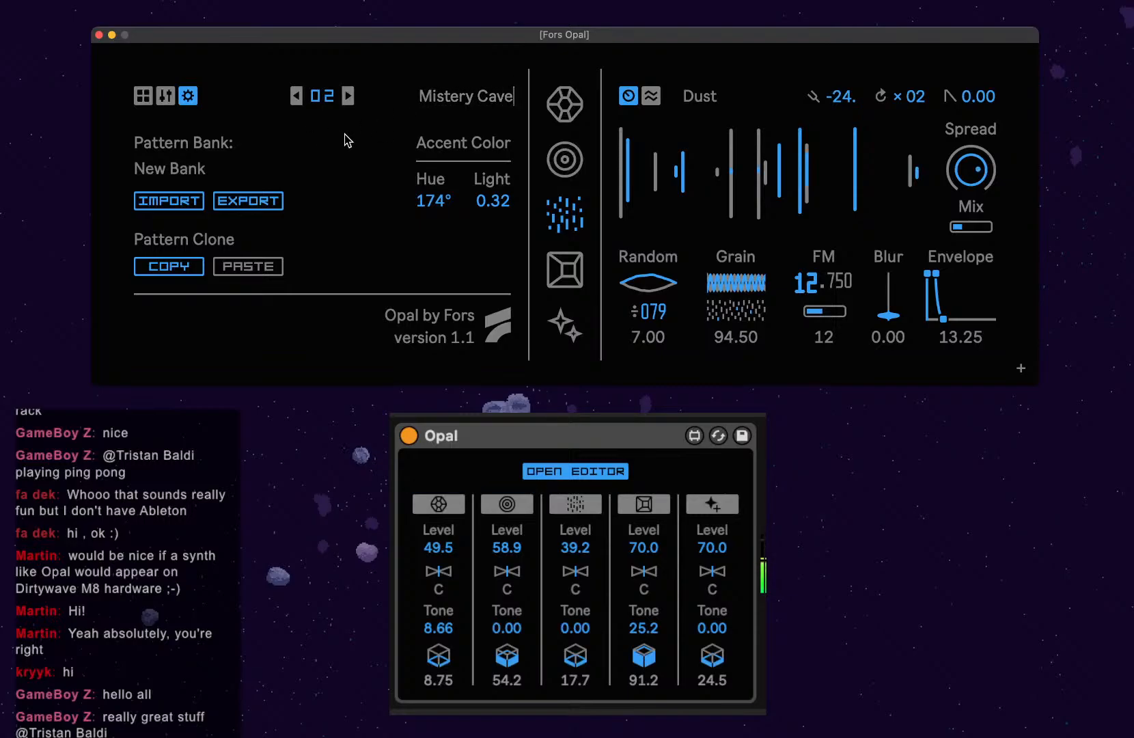
{"action": "left_click", "coordinate": [143, 95]}
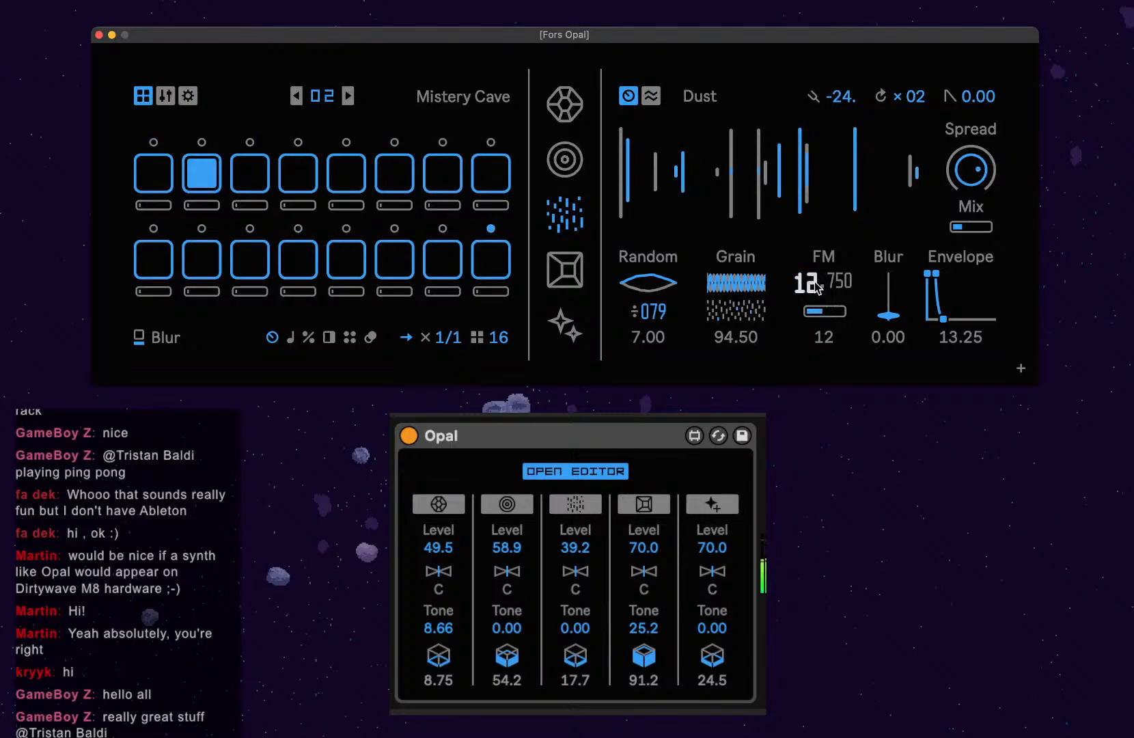
Set Dust's coarse FM ratio to 2 and add hits on steps 6 and 7.
{"action": "left_click_drag", "start_coordinate": [818, 289], "coordinate": [818, 307]}
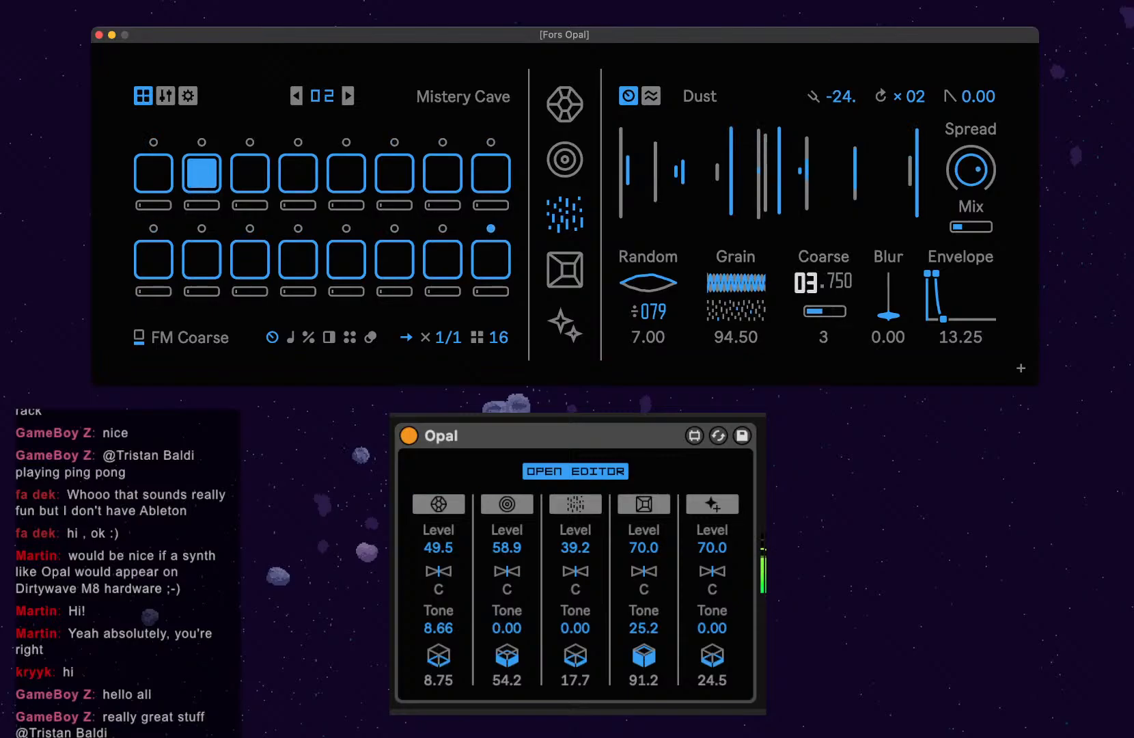
{"action": "left_click_drag", "start_coordinate": [818, 307], "coordinate": [818, 310]}
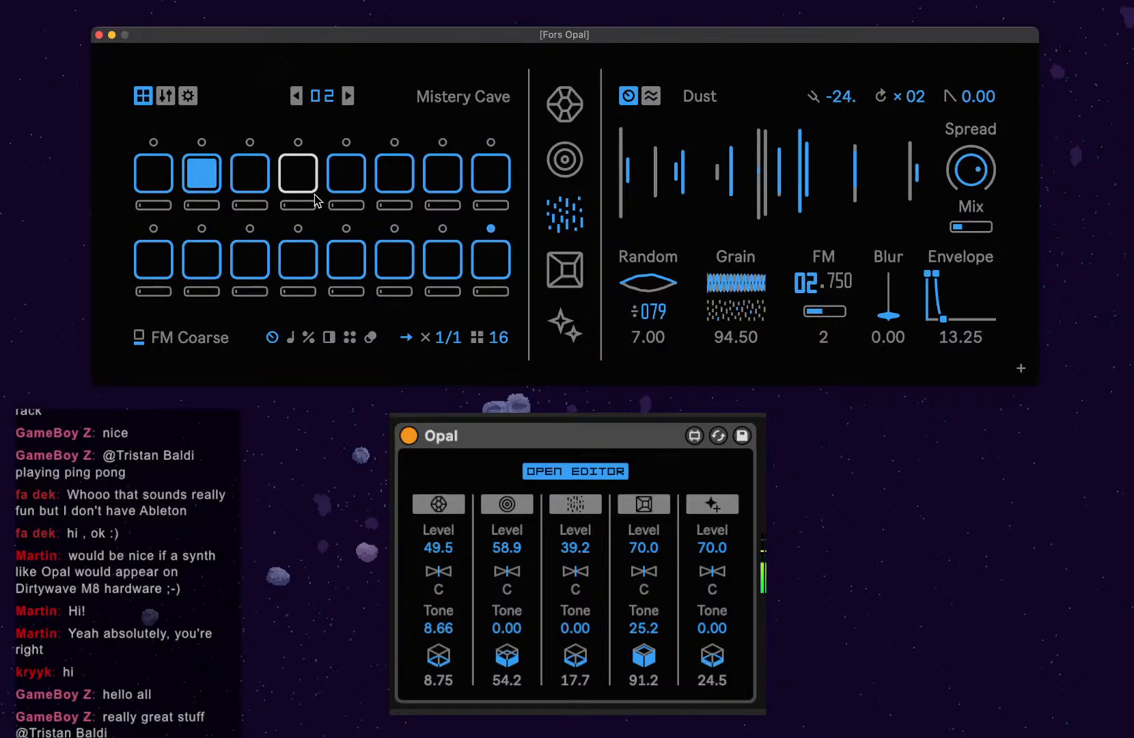
{"action": "left_click", "coordinate": [356, 183]}
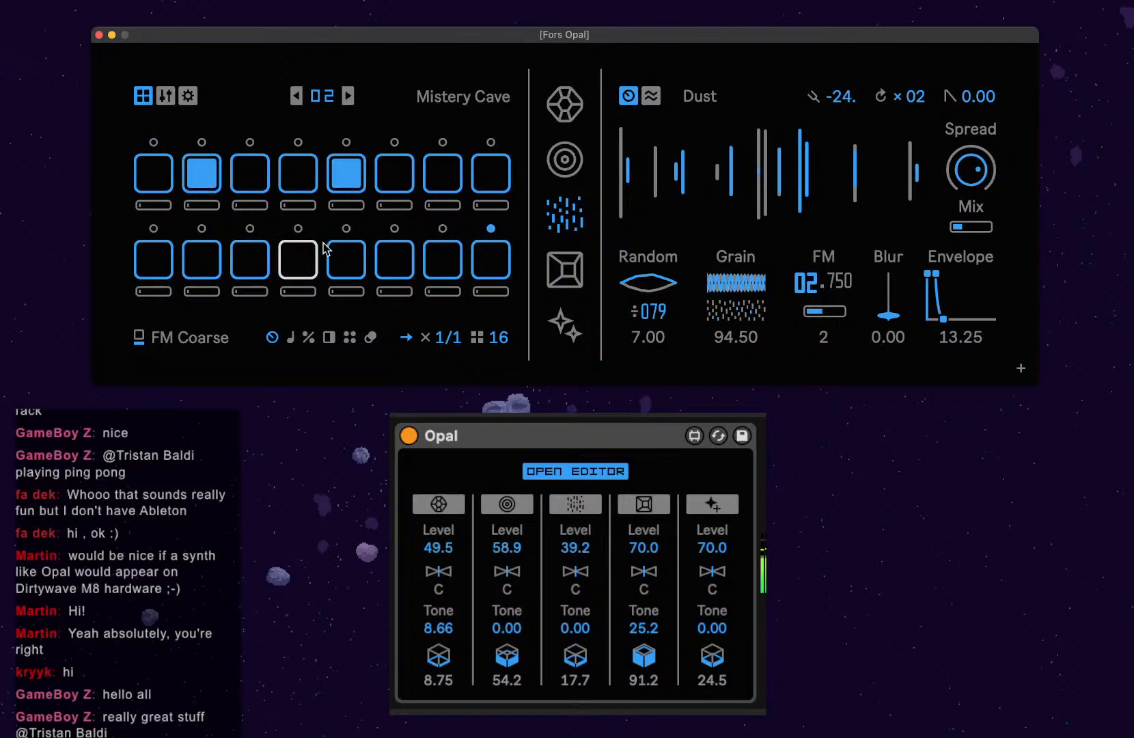
{"action": "left_click", "coordinate": [348, 179]}
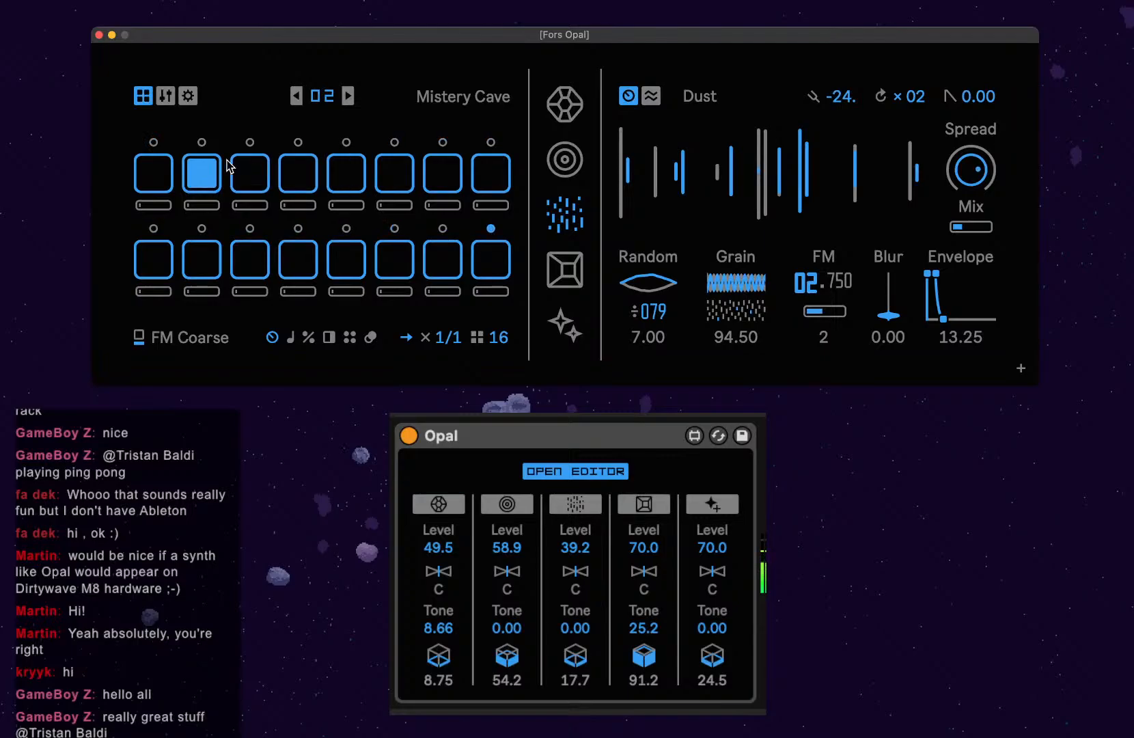
{"action": "left_click", "coordinate": [395, 179]}
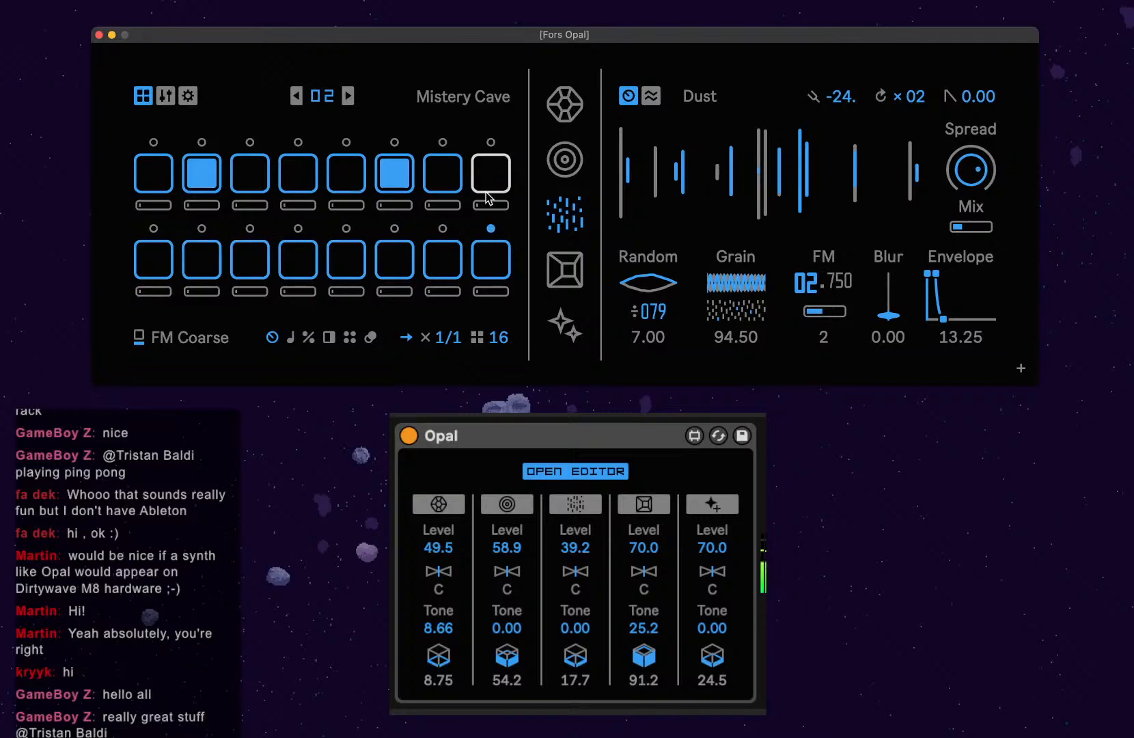
{"action": "left_click", "coordinate": [449, 177]}
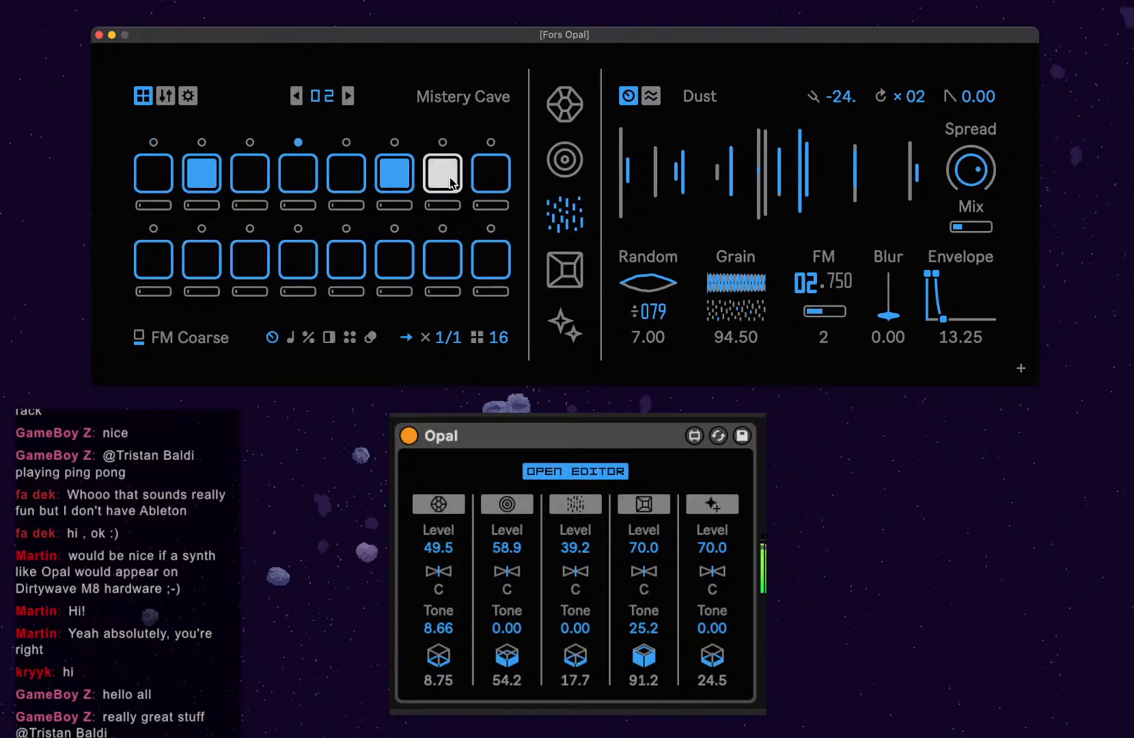
Set Dust's step probabilities to 56 on step 2, 16 on step 6 and 9 on step 7.
{"action": "left_click", "coordinate": [308, 338]}
{"action": "left_click_drag", "start_coordinate": [443, 205], "coordinate": [395, 246]}
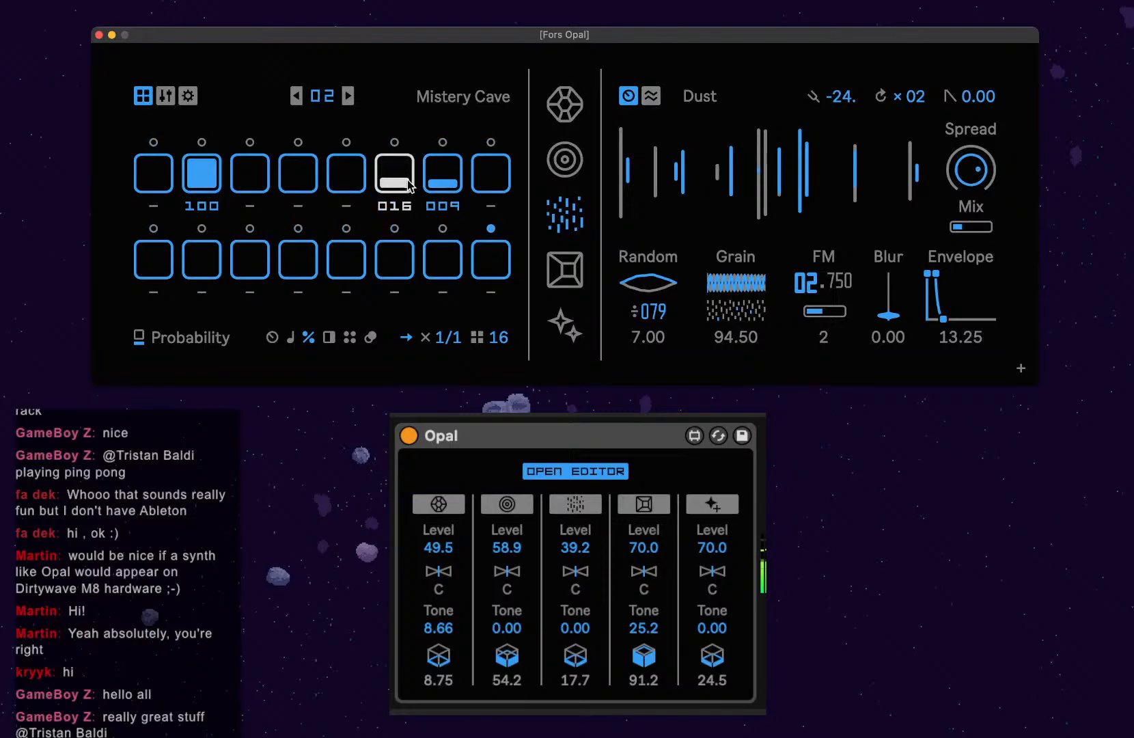
{"action": "left_click", "coordinate": [205, 179]}
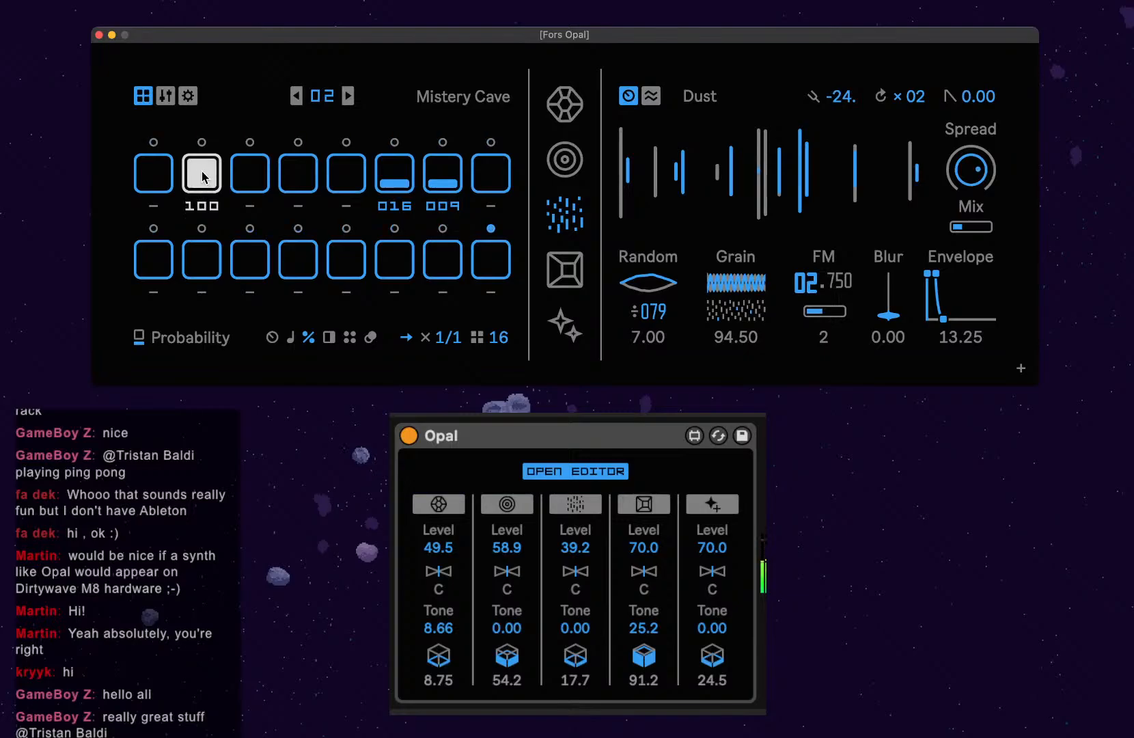
{"action": "left_click_drag", "start_coordinate": [203, 177], "coordinate": [203, 221]}
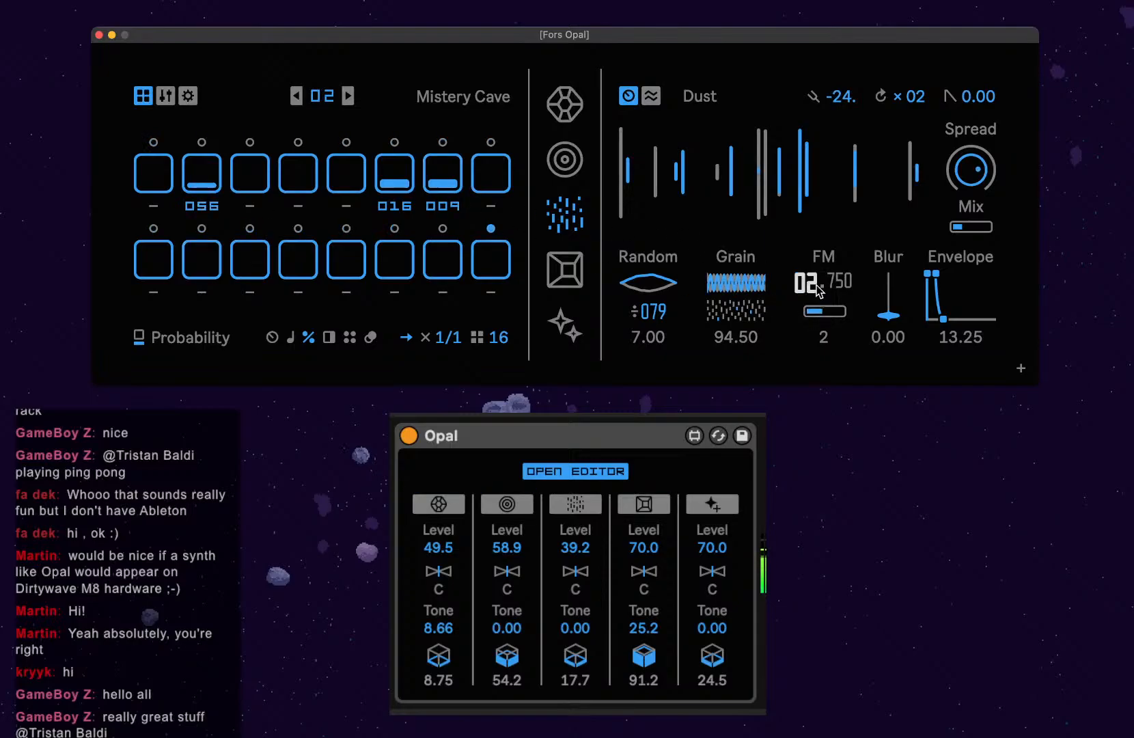
{"action": "left_click", "coordinate": [276, 338]}
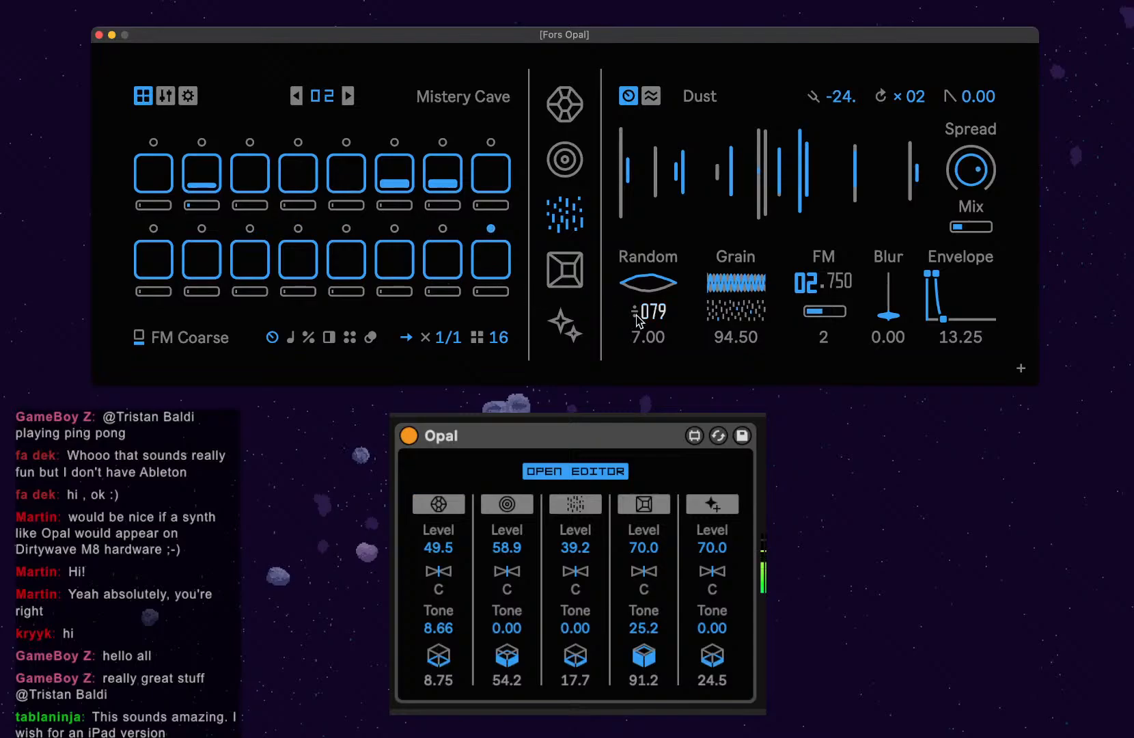
Select the Flux Sampler and Void Reverb track and fill all 16 of its steps with hits.
{"action": "left_click", "coordinate": [572, 171]}
{"action": "left_click", "coordinate": [565, 272]}
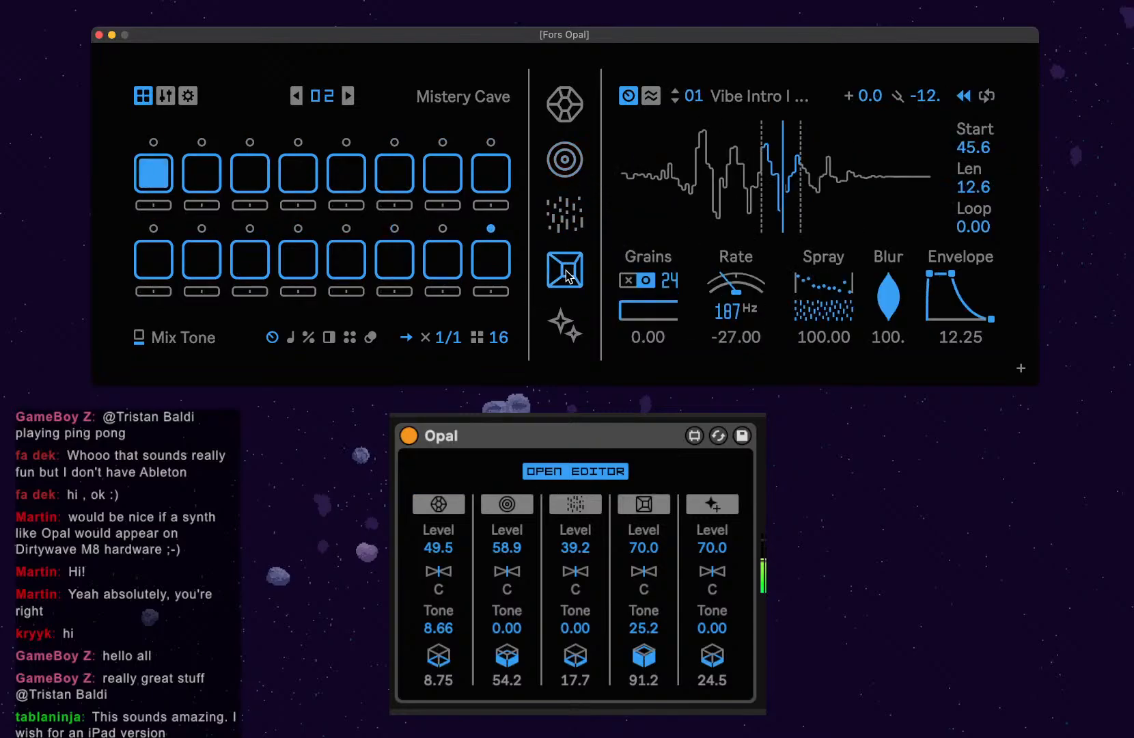
{"action": "left_click", "coordinate": [566, 327]}
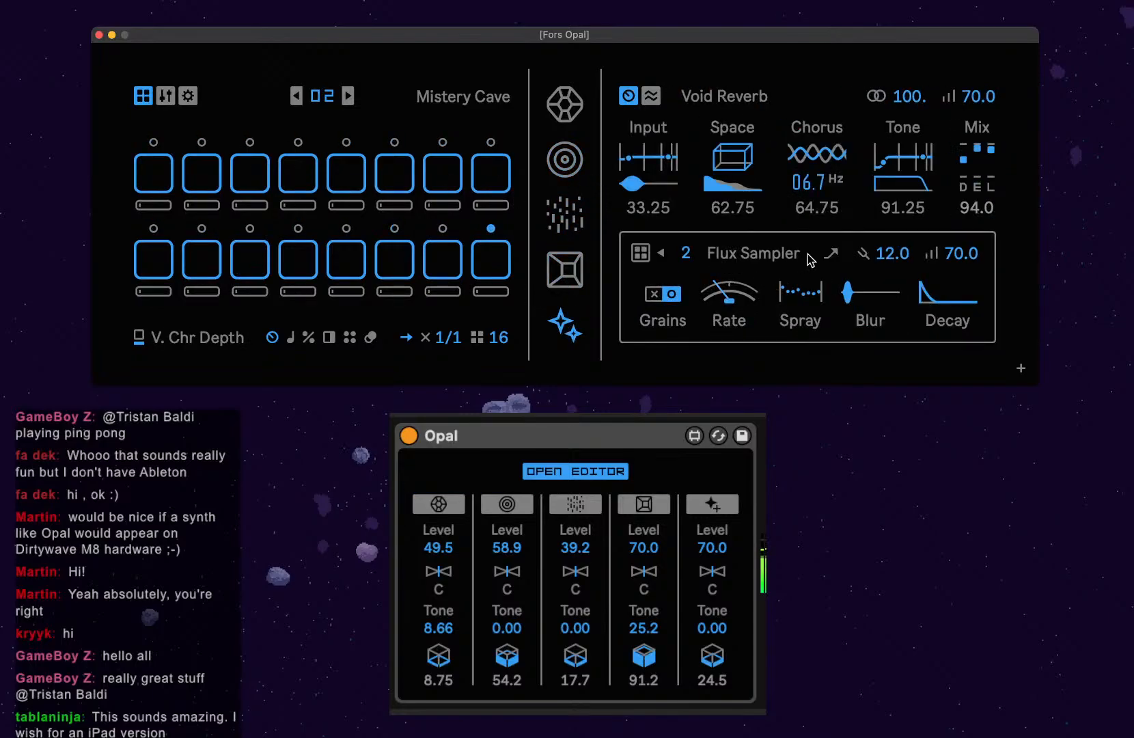
{"action": "left_click", "coordinate": [154, 179]}
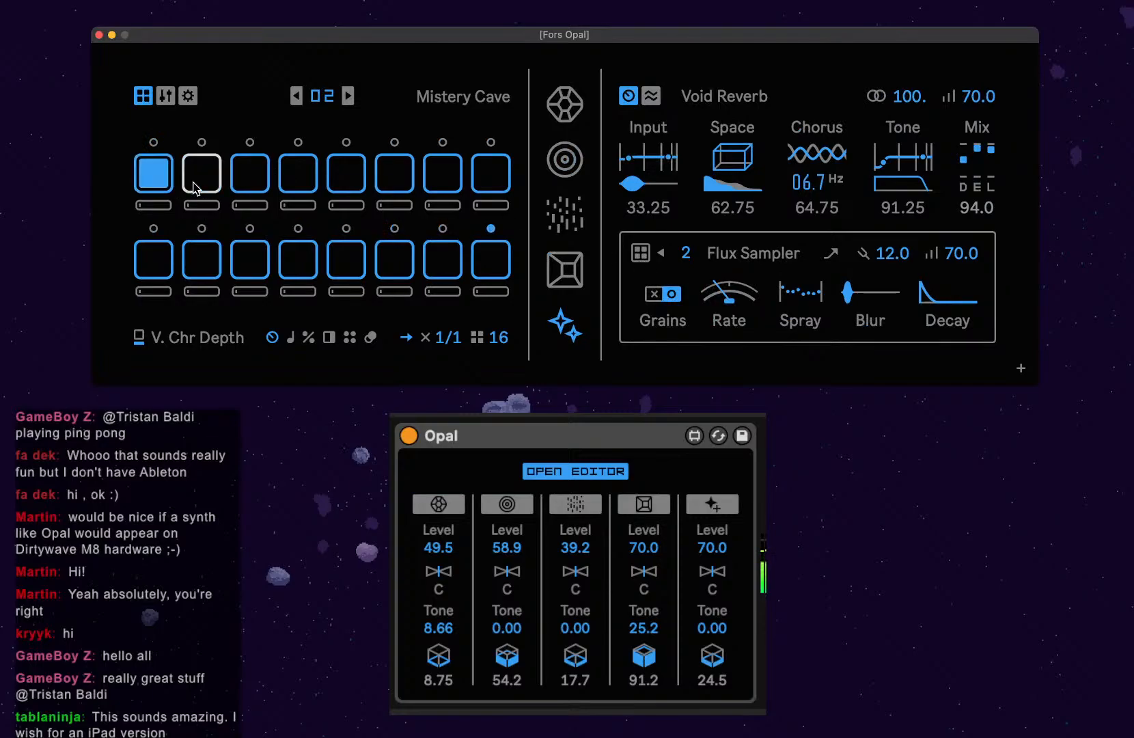
{"action": "left_click", "coordinate": [199, 184]}
{"action": "left_click", "coordinate": [251, 177]}
{"action": "left_click", "coordinate": [306, 188]}
{"action": "left_click", "coordinate": [386, 181]}
{"action": "left_click", "coordinate": [353, 177]}
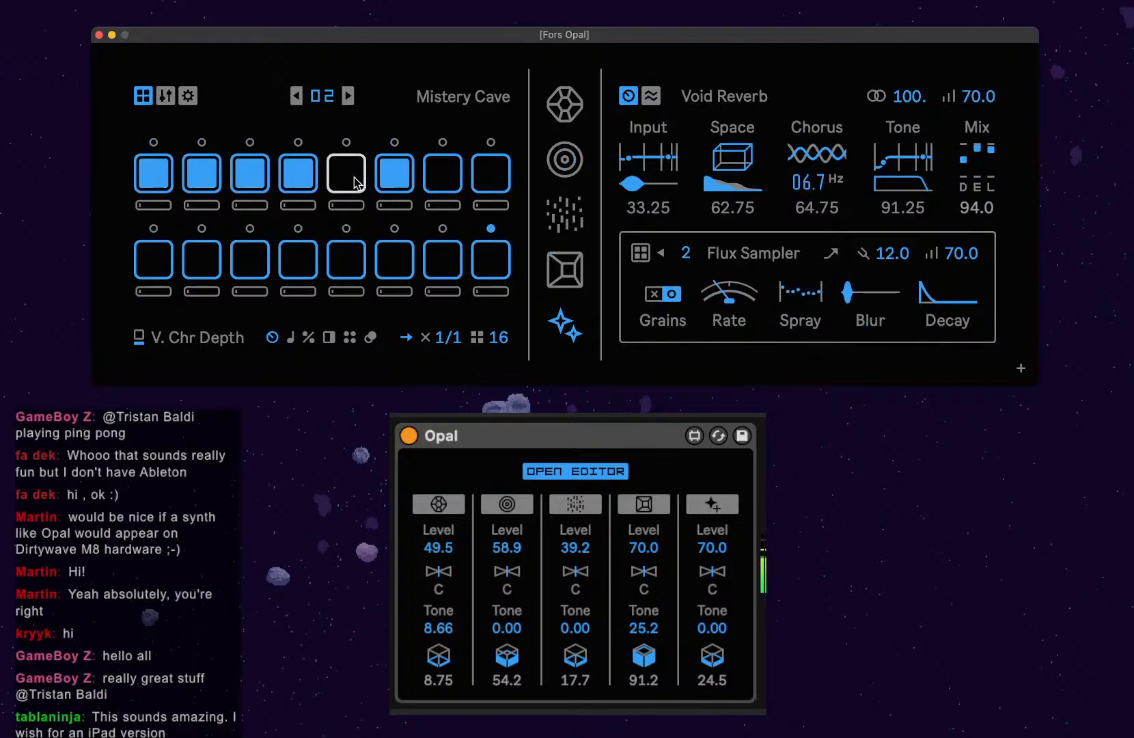
{"action": "left_click", "coordinate": [445, 179]}
{"action": "left_click", "coordinate": [487, 183]}
{"action": "left_click", "coordinate": [489, 258]}
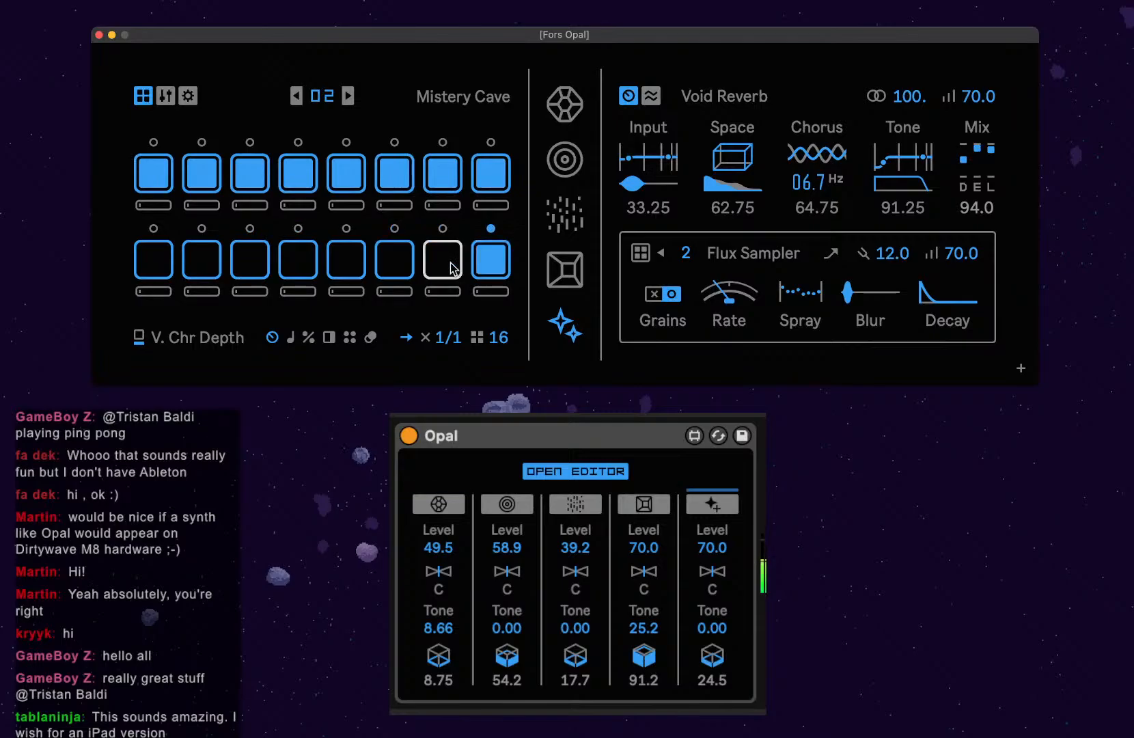
{"action": "left_click", "coordinate": [443, 258]}
{"action": "left_click", "coordinate": [395, 260]}
{"action": "left_click", "coordinate": [336, 263]}
{"action": "left_click", "coordinate": [298, 261]}
{"action": "left_click", "coordinate": [250, 261]}
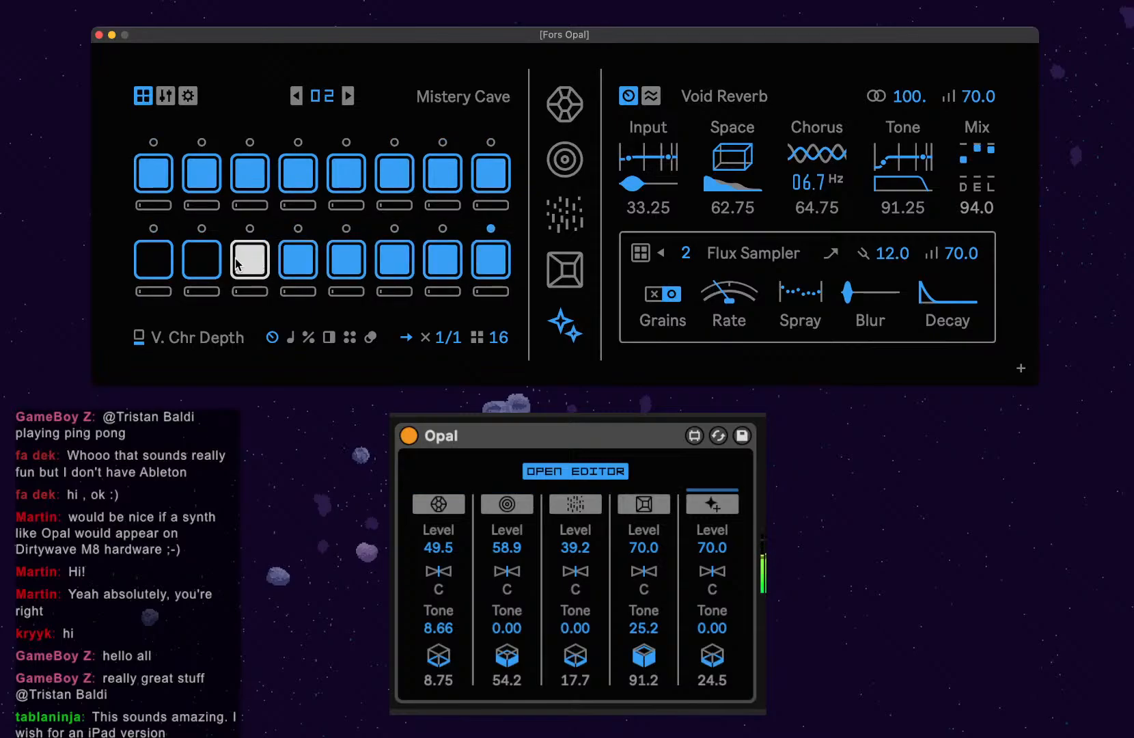
{"action": "left_click", "coordinate": [202, 260]}
{"action": "left_click", "coordinate": [171, 261]}
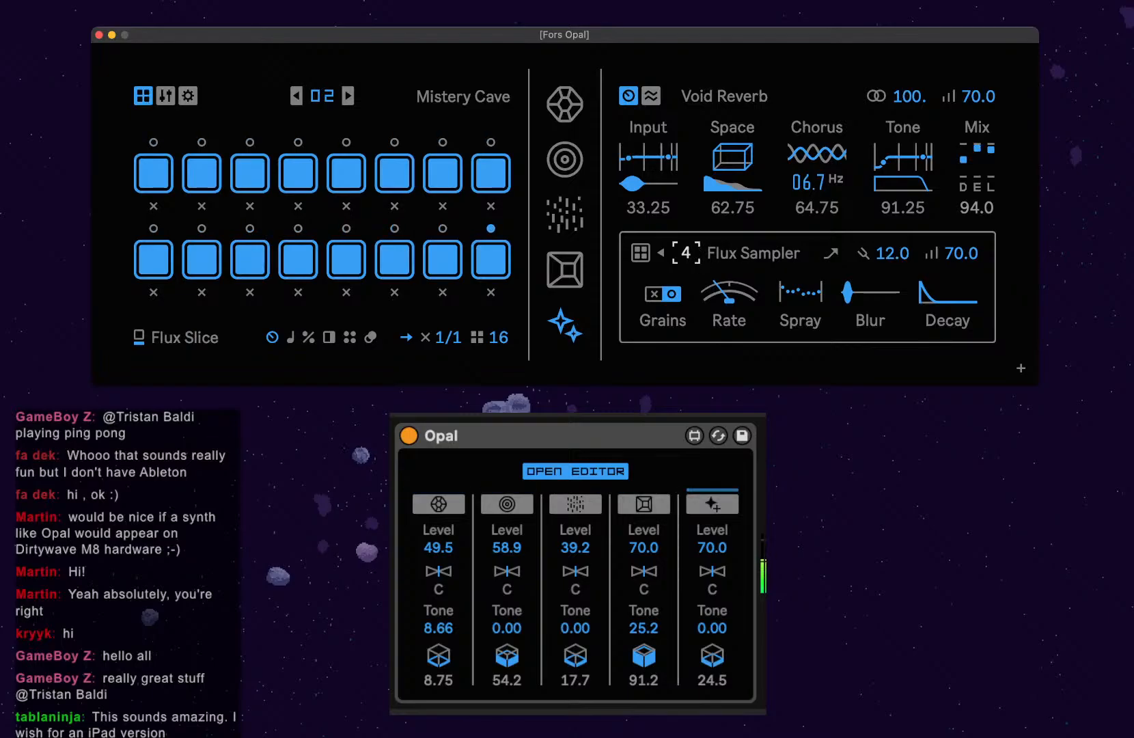
Set the Flux Sampler to slice 4 with rate 31.50, spray 100.00 and blur 38.50.
{"action": "left_click_drag", "start_coordinate": [726, 309], "coordinate": [726, 278]}
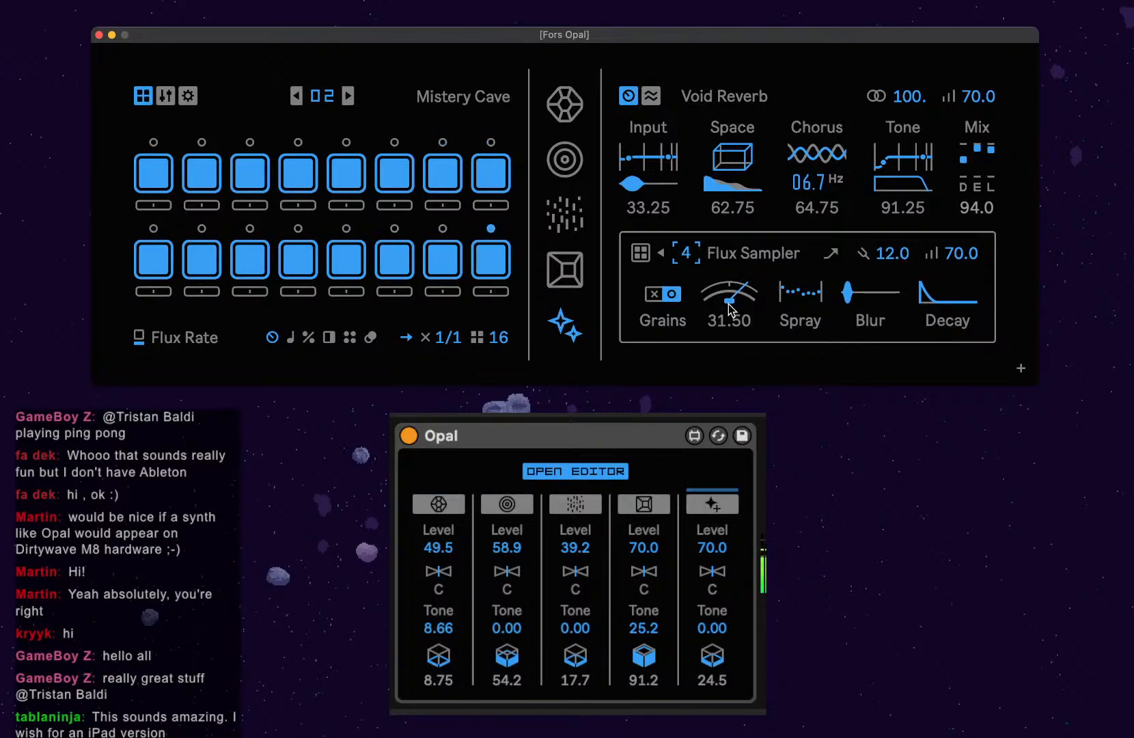
{"action": "left_click_drag", "start_coordinate": [800, 294], "coordinate": [801, 253]}
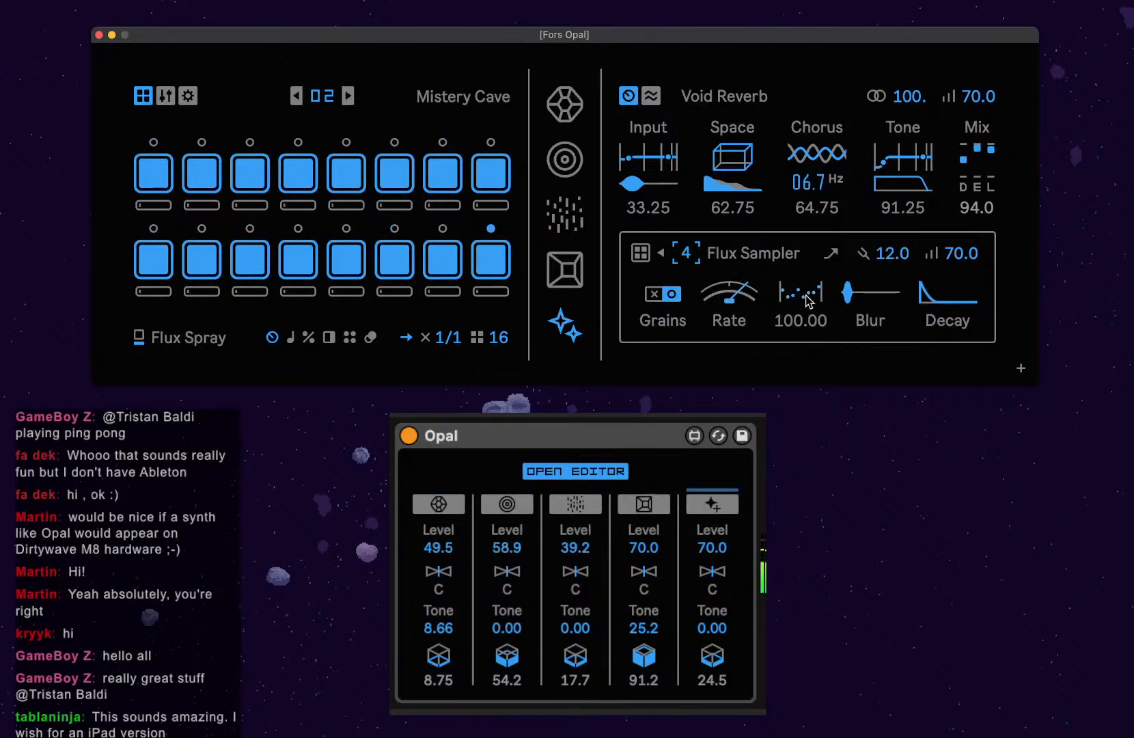
{"action": "mouse_move", "coordinate": [847, 293]}
{"action": "left_mouse_down"}
{"action": "mouse_move", "coordinate": [847, 270]}
{"action": "mouse_move", "coordinate": [847, 307]}
{"action": "left_mouse_up"}
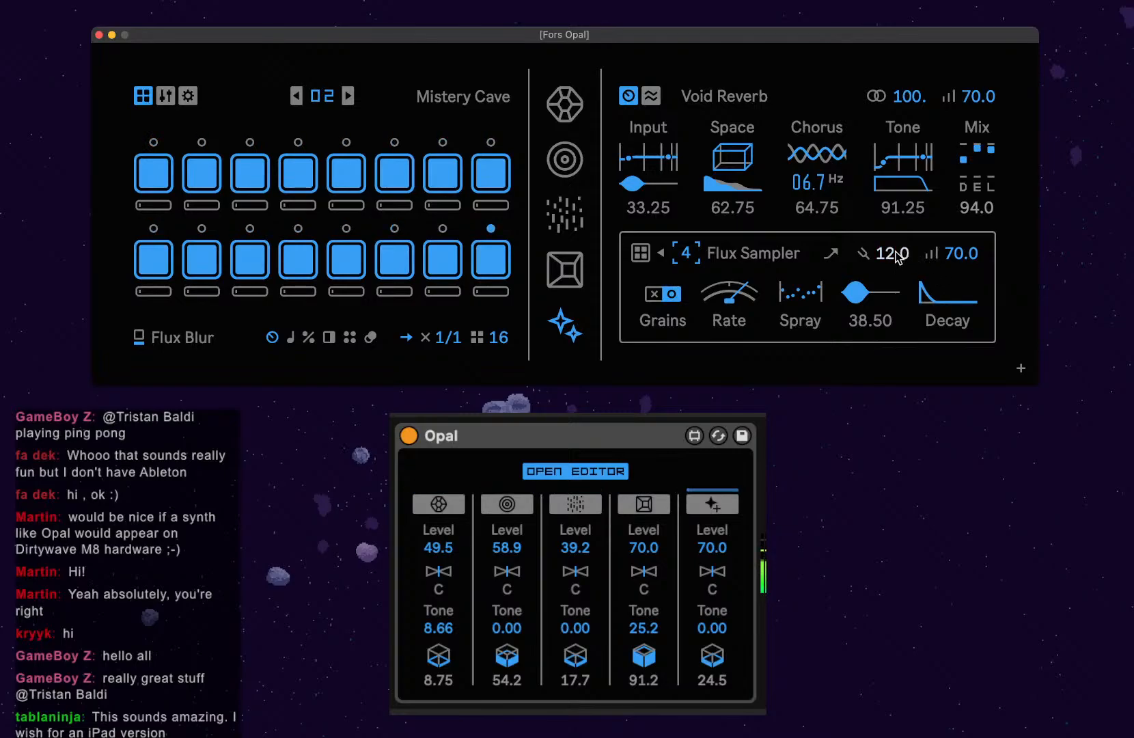
Try the Flux Sampler's tuning at -12 while toggling its grains, and set the tuning back to 12.0.
{"action": "left_click_drag", "start_coordinate": [899, 258], "coordinate": [899, 331]}
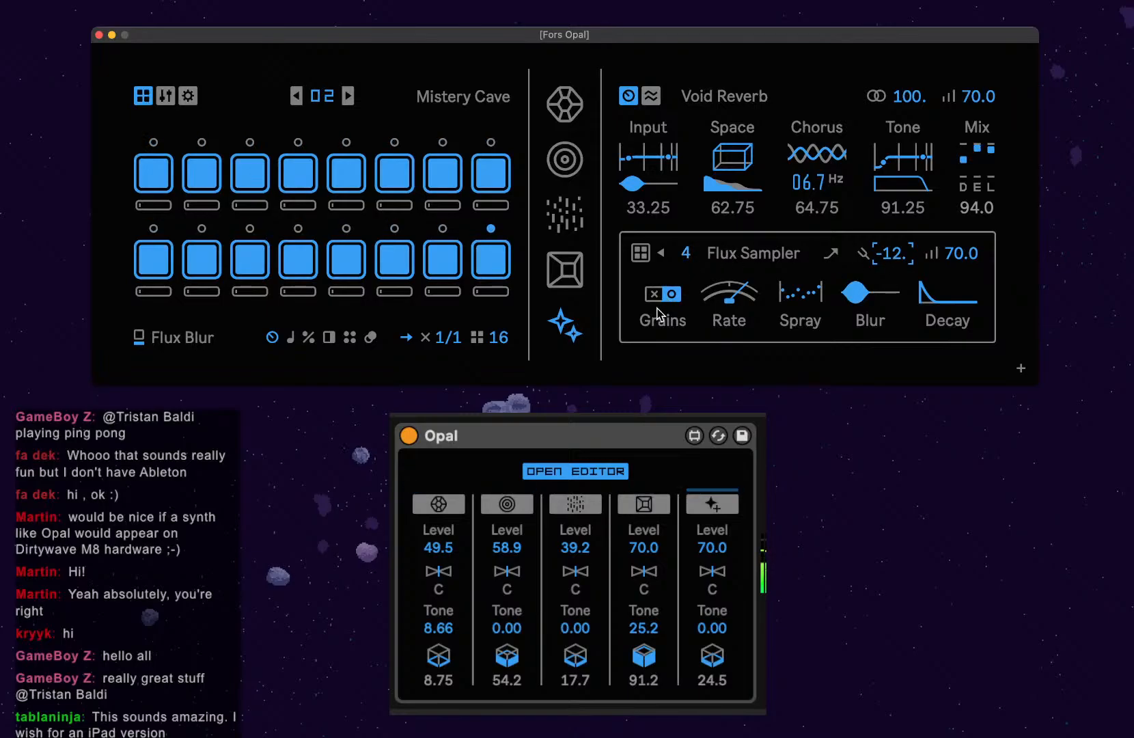
{"action": "left_click", "coordinate": [652, 298]}
{"action": "left_click", "coordinate": [674, 294]}
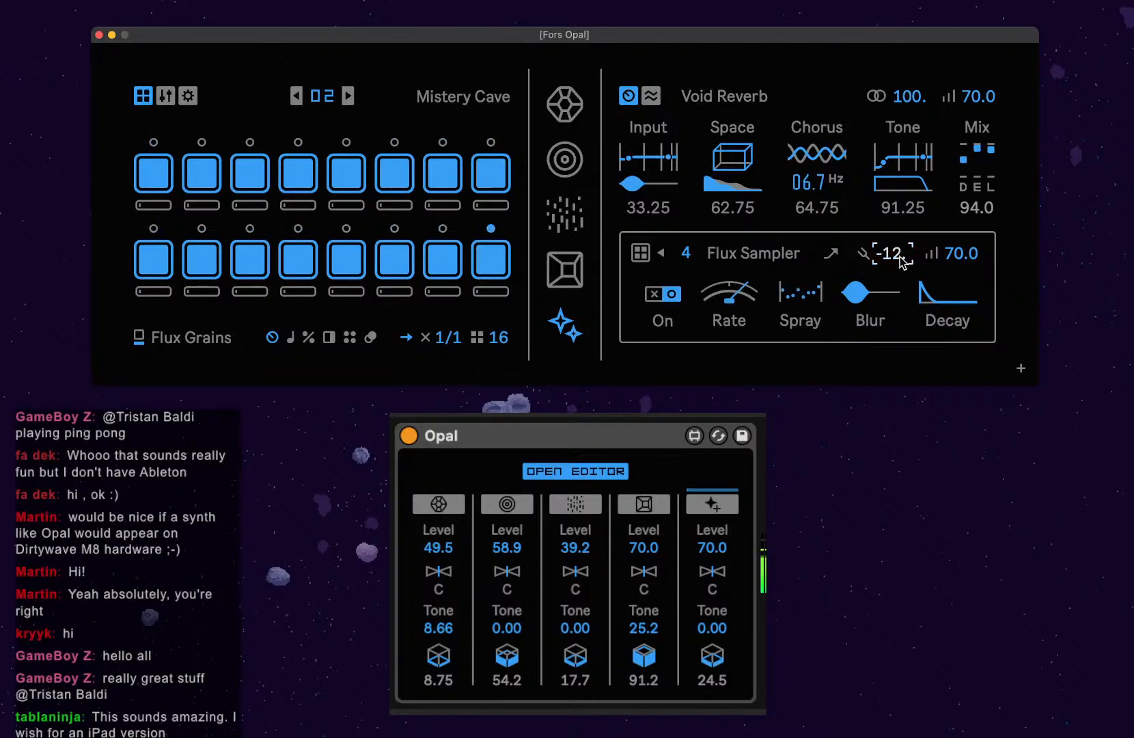
{"action": "left_click_drag", "start_coordinate": [900, 258], "coordinate": [899, 238]}
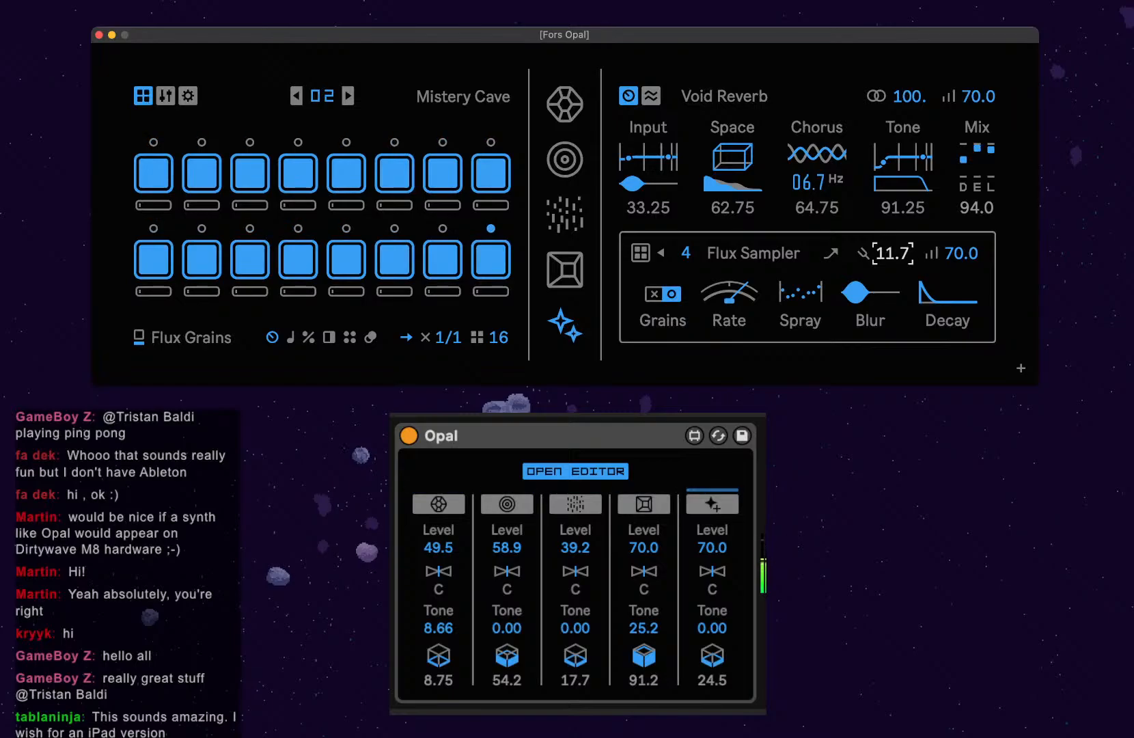
{"action": "left_click_drag", "start_coordinate": [900, 258], "coordinate": [900, 257]}
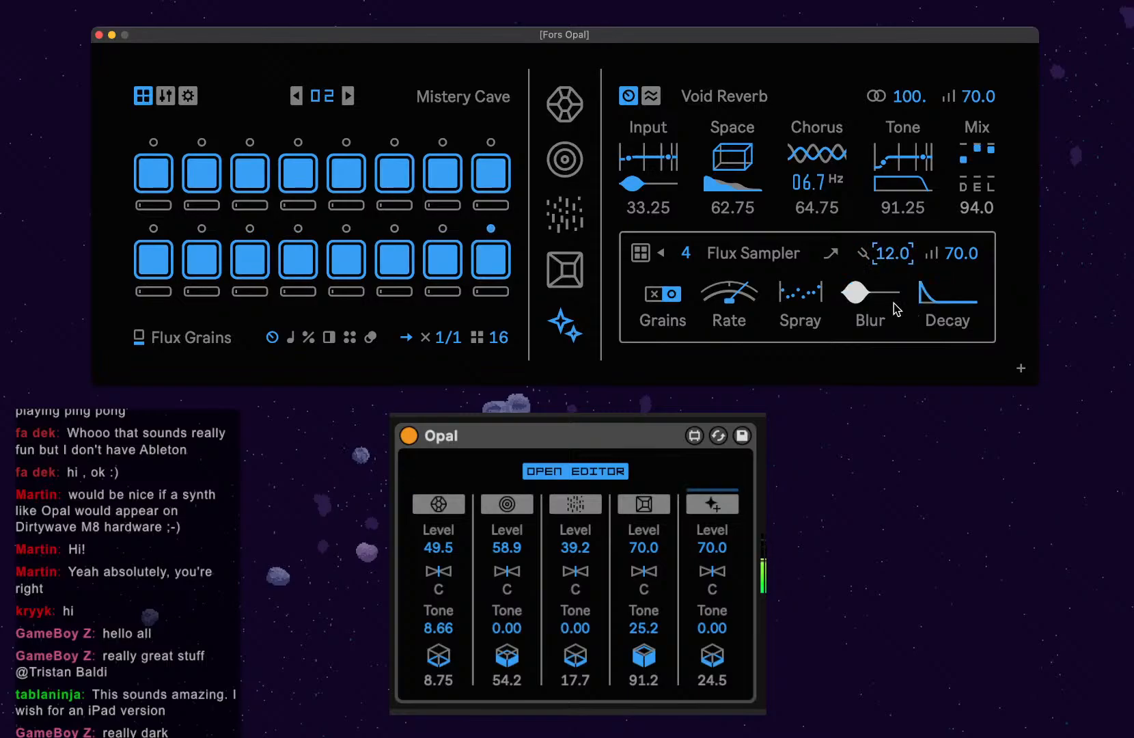
Sweep the Flux Sampler's blur through low and high amounts and settle it at 44.10.
{"action": "left_click_drag", "start_coordinate": [892, 302], "coordinate": [868, 302]}
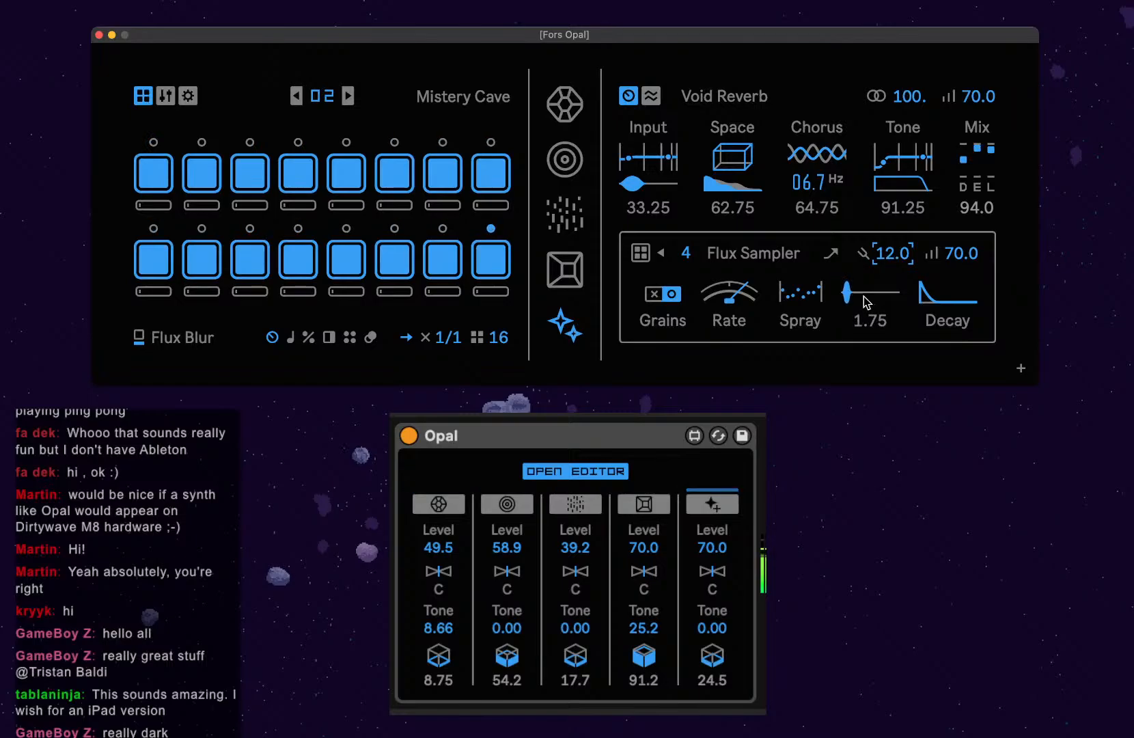
{"action": "mouse_move", "coordinate": [851, 299]}
{"action": "left_mouse_down"}
{"action": "mouse_move", "coordinate": [851, 276]}
{"action": "mouse_move", "coordinate": [853, 299]}
{"action": "left_mouse_up"}
{"action": "left_click_drag", "start_coordinate": [854, 292], "coordinate": [858, 279]}
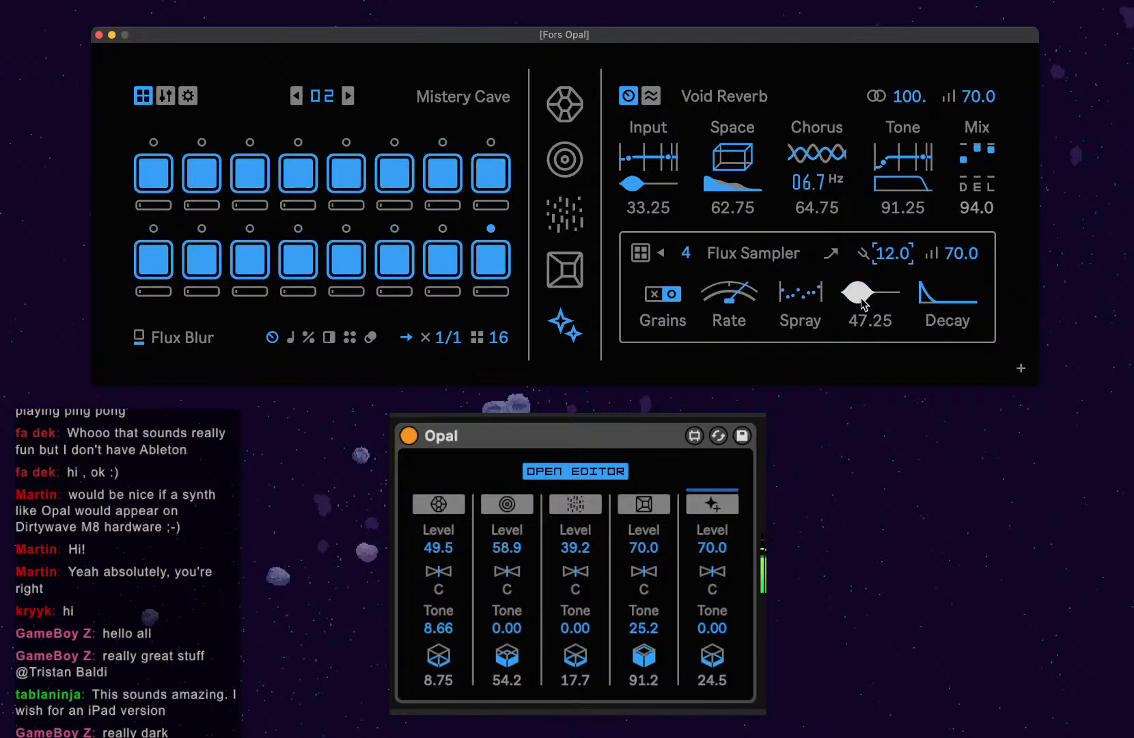
{"action": "mouse_move", "coordinate": [871, 317]}
{"action": "left_mouse_down"}
{"action": "mouse_move", "coordinate": [871, 330]}
{"action": "mouse_move", "coordinate": [871, 319]}
{"action": "left_mouse_up"}
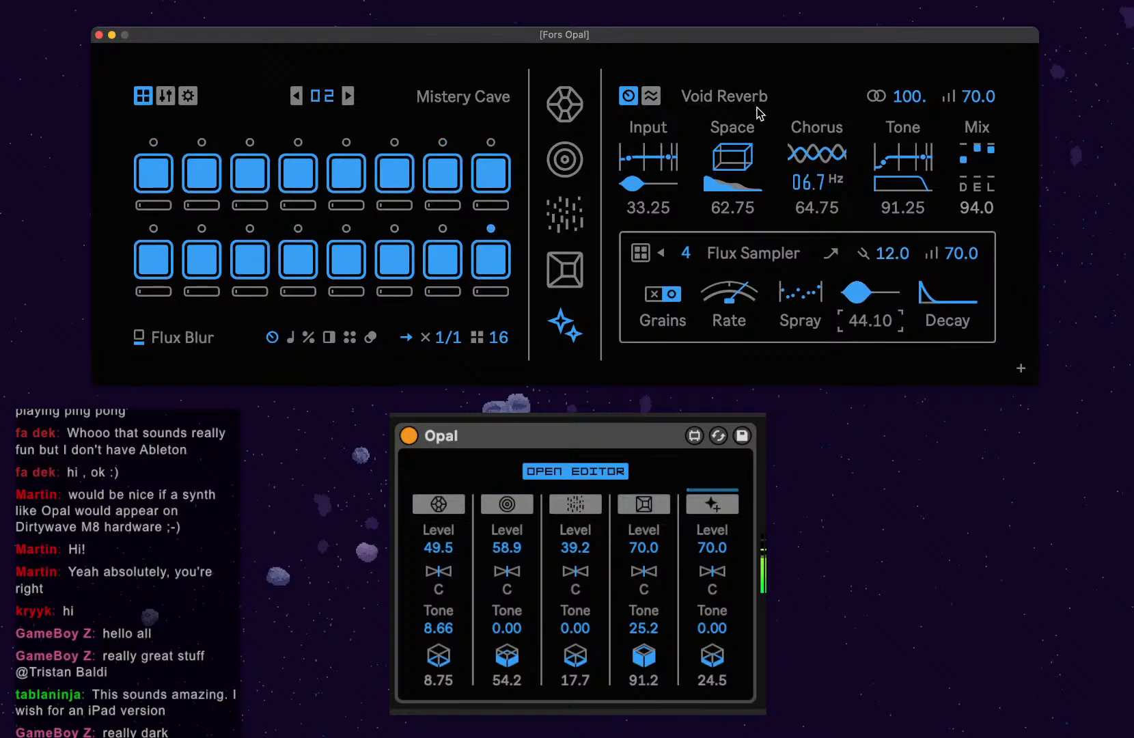
Modulate the reverb's Diff parameter with the LFO at 15.75 and slow the LFO rate to 0.32 Hz.
{"action": "left_click", "coordinate": [653, 96]}
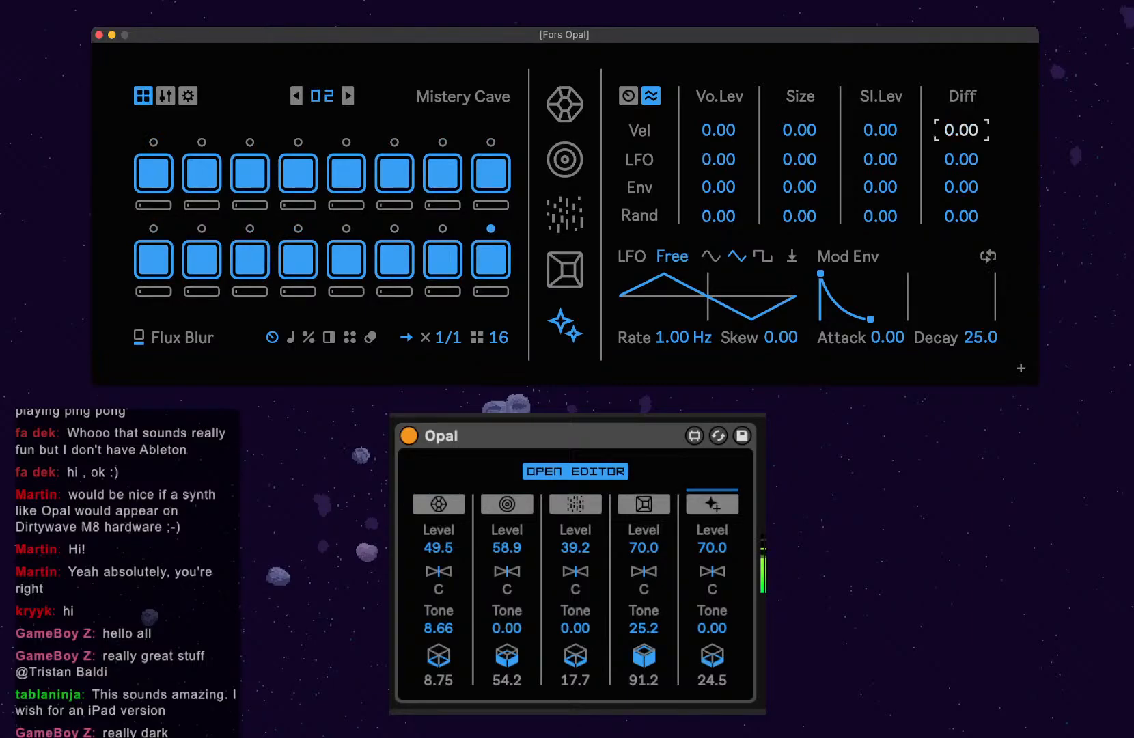
{"action": "mouse_move", "coordinate": [960, 159]}
{"action": "left_mouse_down"}
{"action": "mouse_move", "coordinate": [960, 134]}
{"action": "mouse_move", "coordinate": [960, 147]}
{"action": "left_mouse_up"}
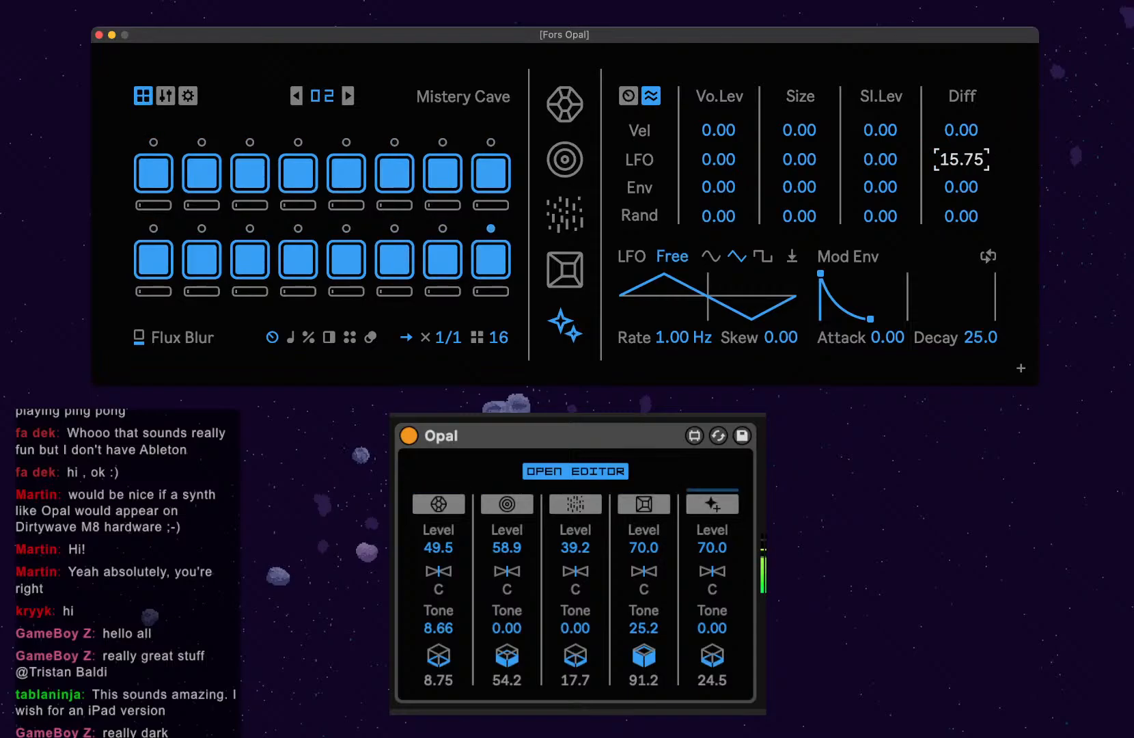
{"action": "mouse_move", "coordinate": [684, 337]}
{"action": "left_mouse_down"}
{"action": "mouse_move", "coordinate": [683, 362]}
{"action": "mouse_move", "coordinate": [684, 350]}
{"action": "left_mouse_up"}
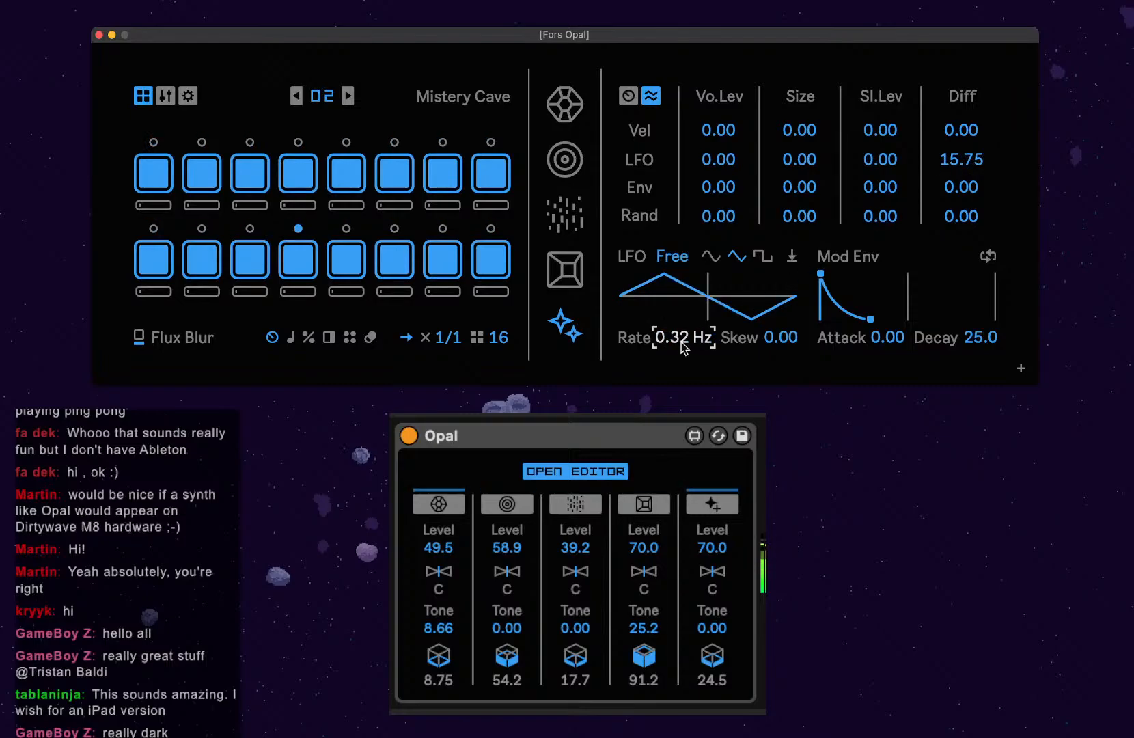
Switch the LFO from free to synced mode, give it a sine shape and skew it to -19.
{"action": "left_click", "coordinate": [673, 257]}
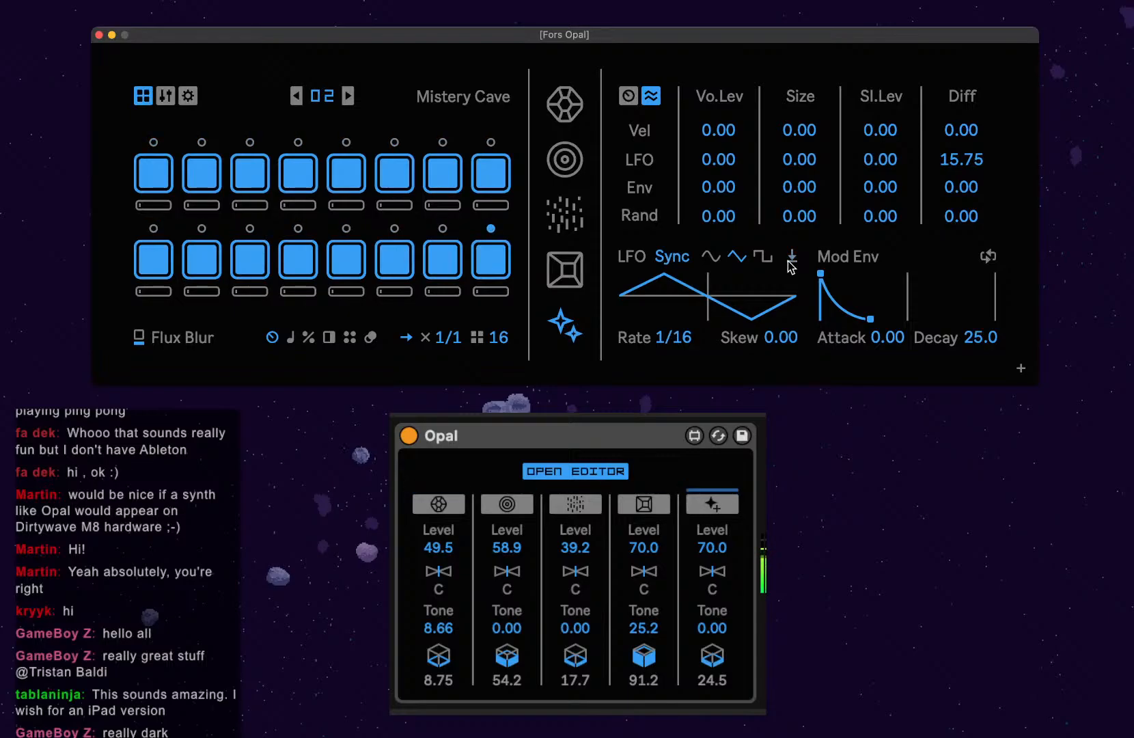
{"action": "left_click", "coordinate": [711, 257]}
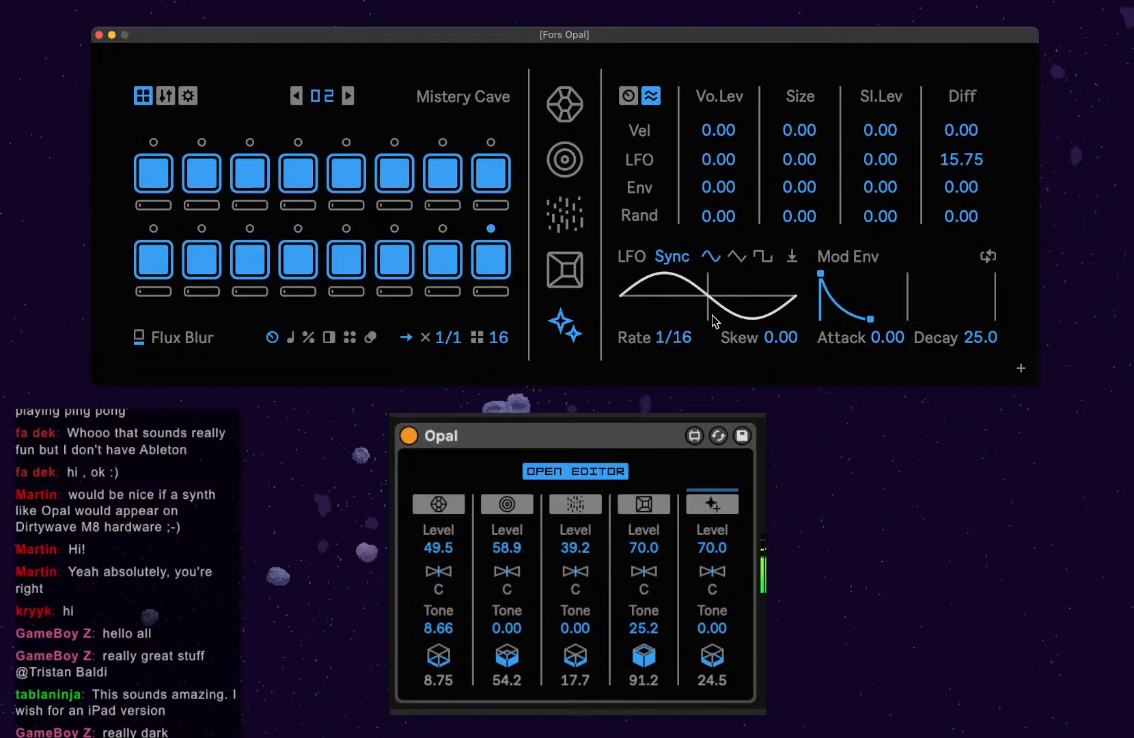
{"action": "mouse_move", "coordinate": [711, 316]}
{"action": "left_mouse_down"}
{"action": "mouse_move", "coordinate": [745, 316]}
{"action": "mouse_move", "coordinate": [690, 315]}
{"action": "left_mouse_up"}
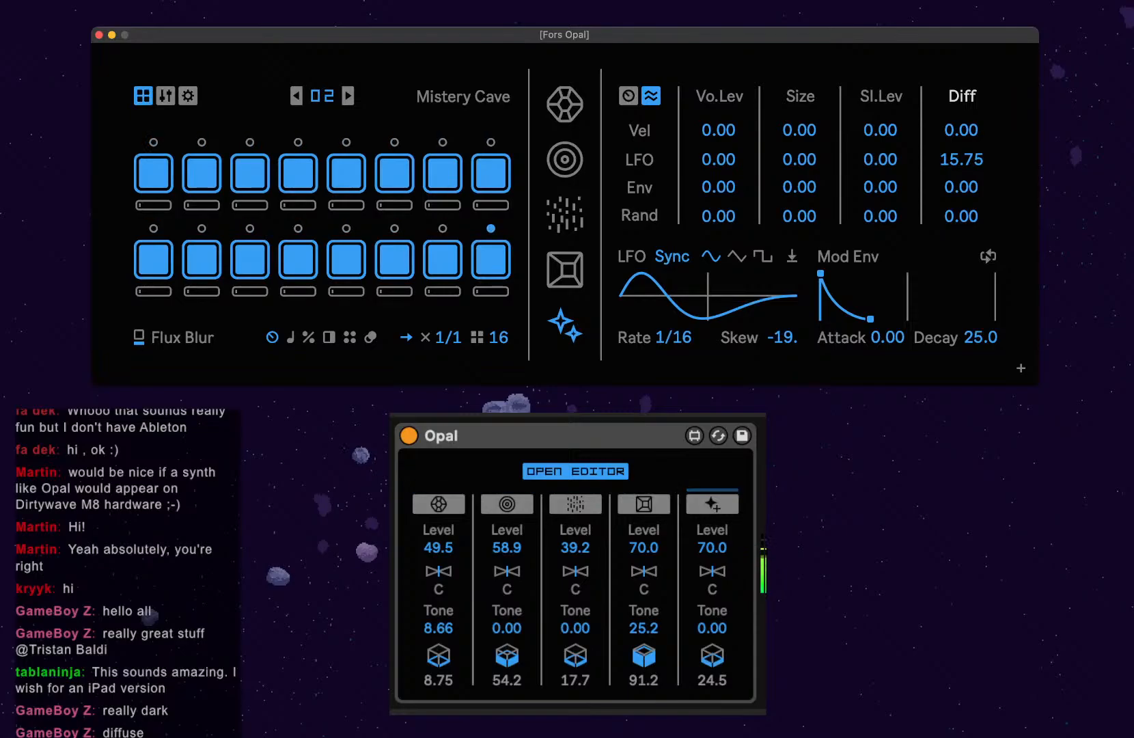
Change the LFO's fourth modulation destination from Diff to G.Oct.
{"action": "left_click_drag", "start_coordinate": [962, 96], "coordinate": [962, 89]}
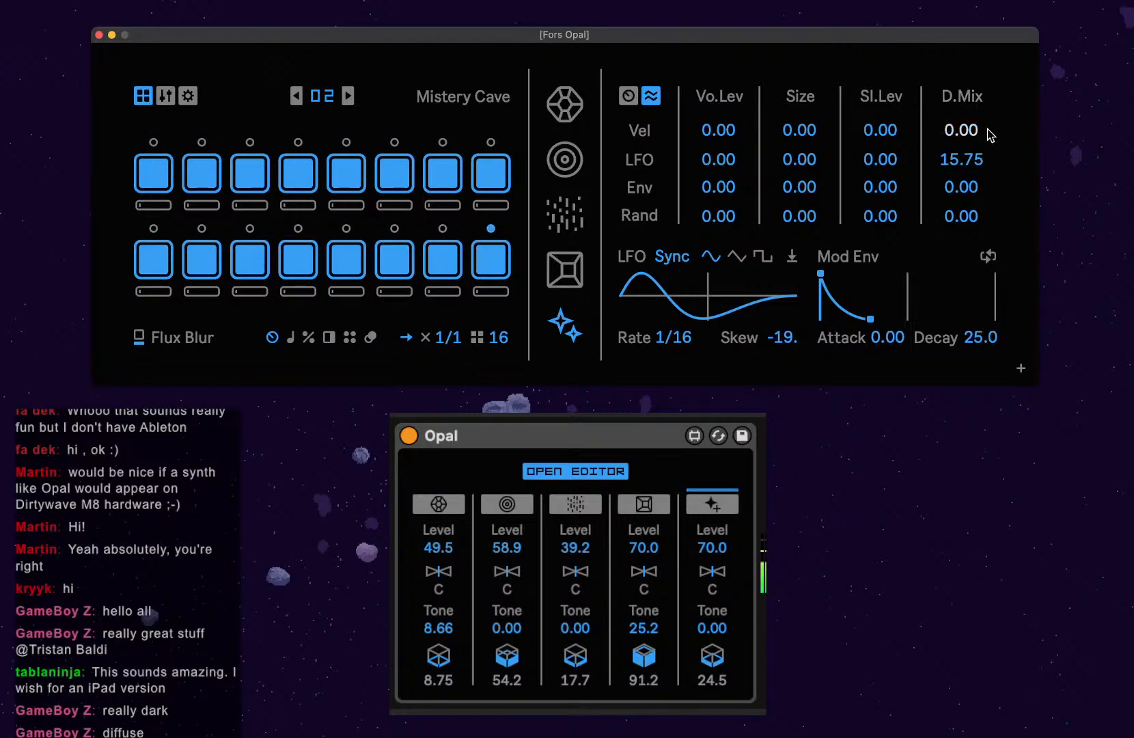
{"action": "left_click", "coordinate": [966, 101]}
{"action": "left_click", "coordinate": [1027, 410]}
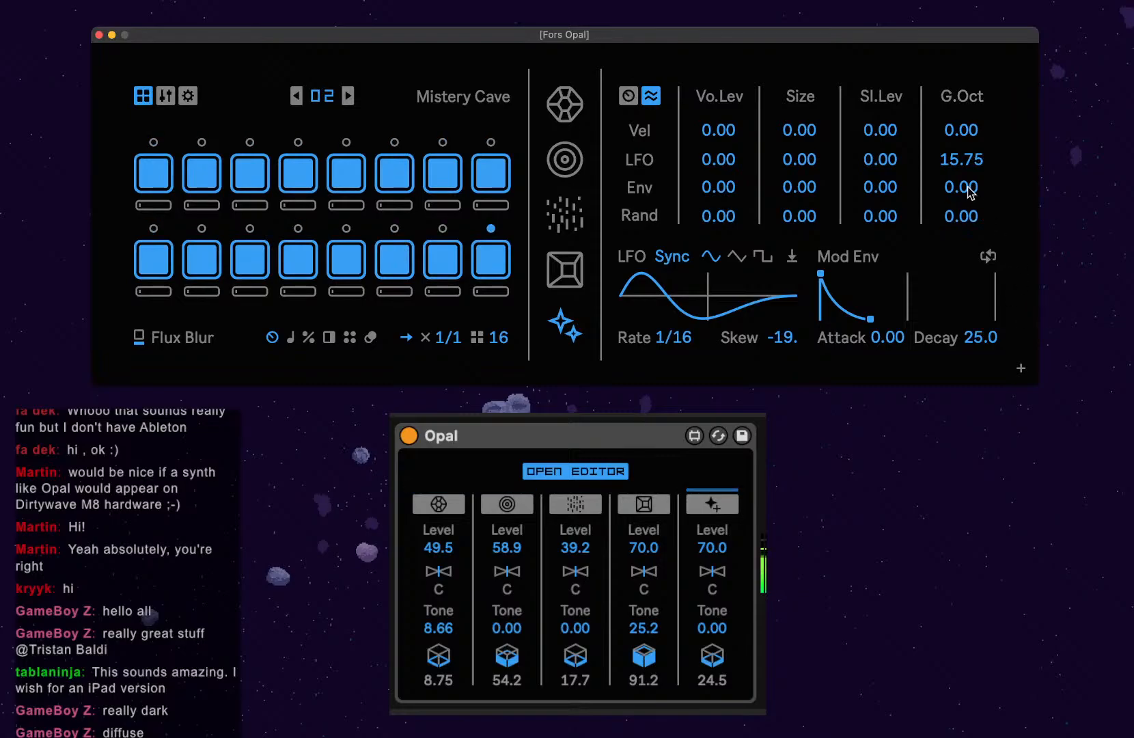
Lower the LFO's modulation of G.Oct to 12.60 and return to the Void Reverb's main parameters.
{"action": "left_click_drag", "start_coordinate": [962, 159], "coordinate": [961, 162]}
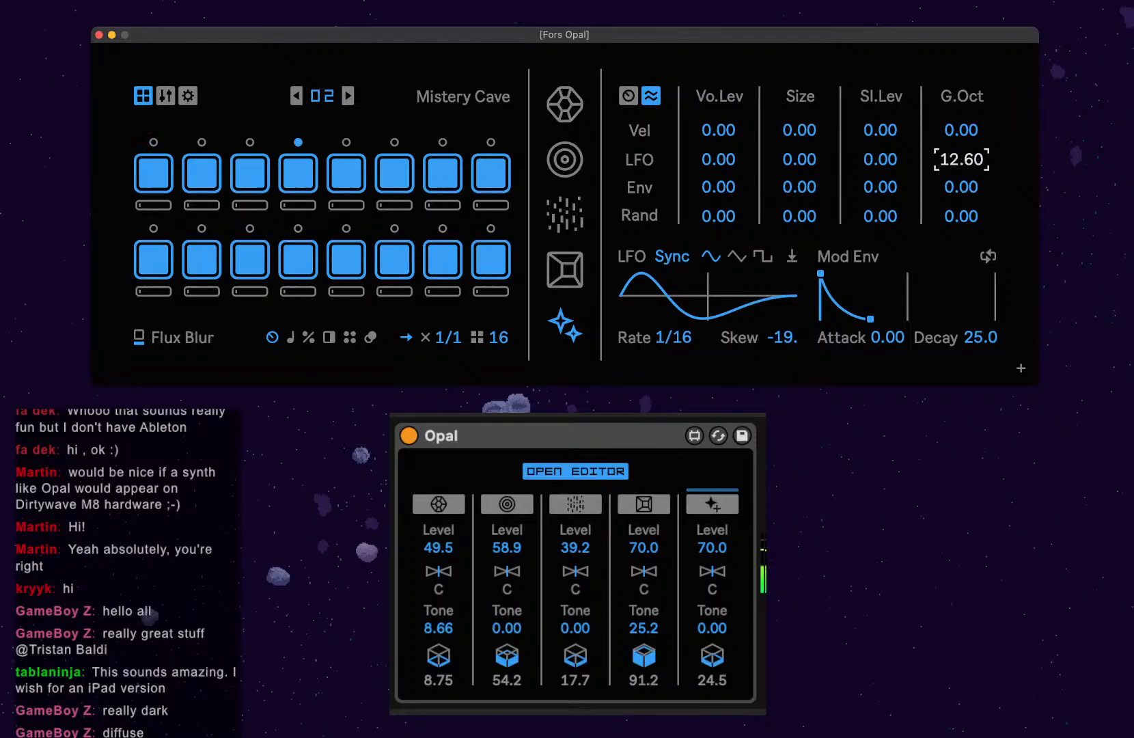
{"action": "left_click", "coordinate": [628, 96]}
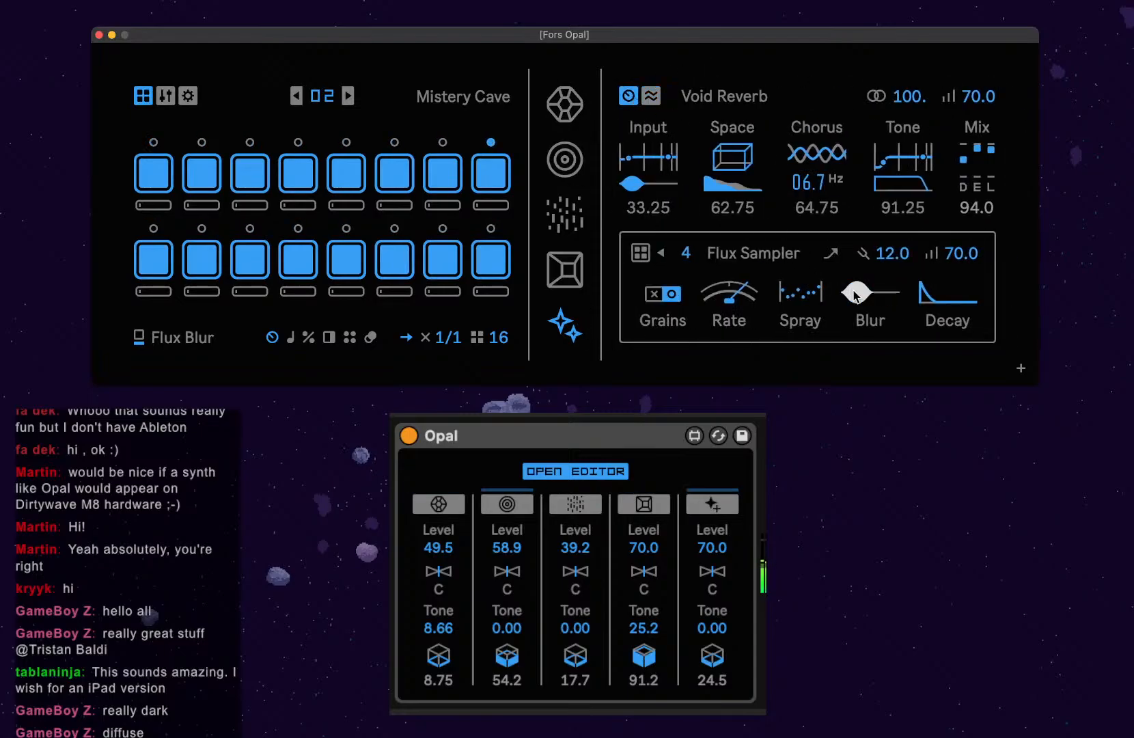
Turn off the Flux Sampler's grains, reduce its blur to 3.85, choose slice 2 and adjust its decay.
{"action": "left_click", "coordinate": [657, 294]}
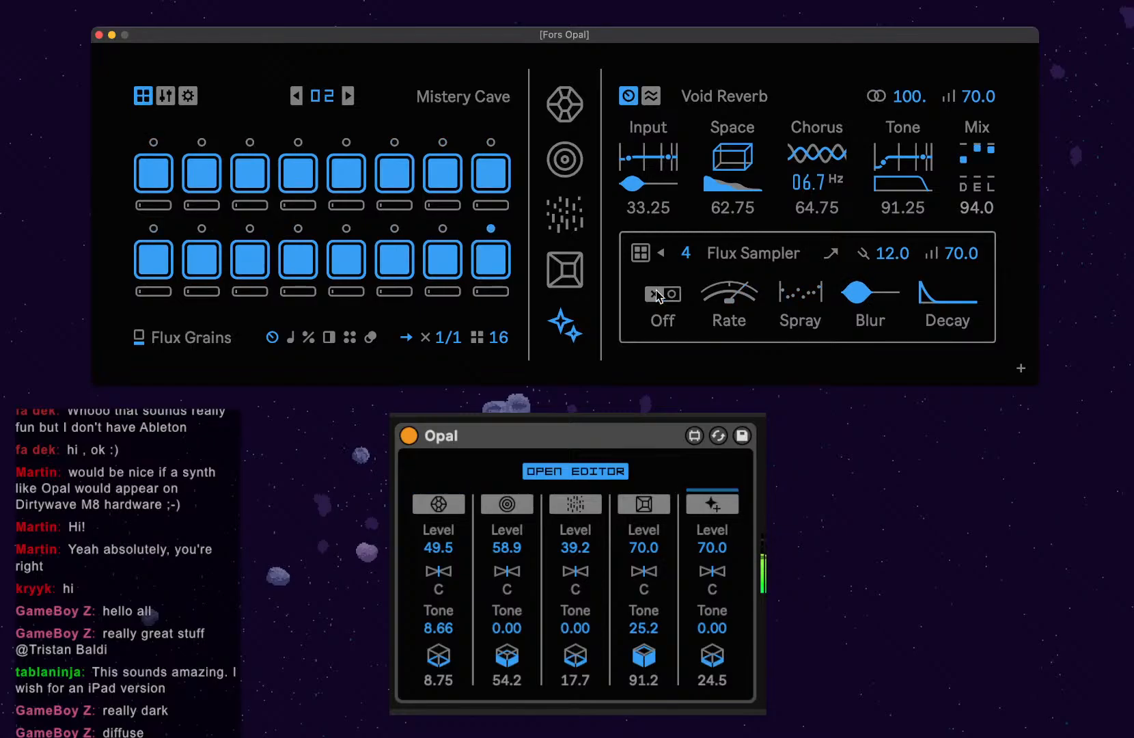
{"action": "left_click_drag", "start_coordinate": [864, 304], "coordinate": [863, 357]}
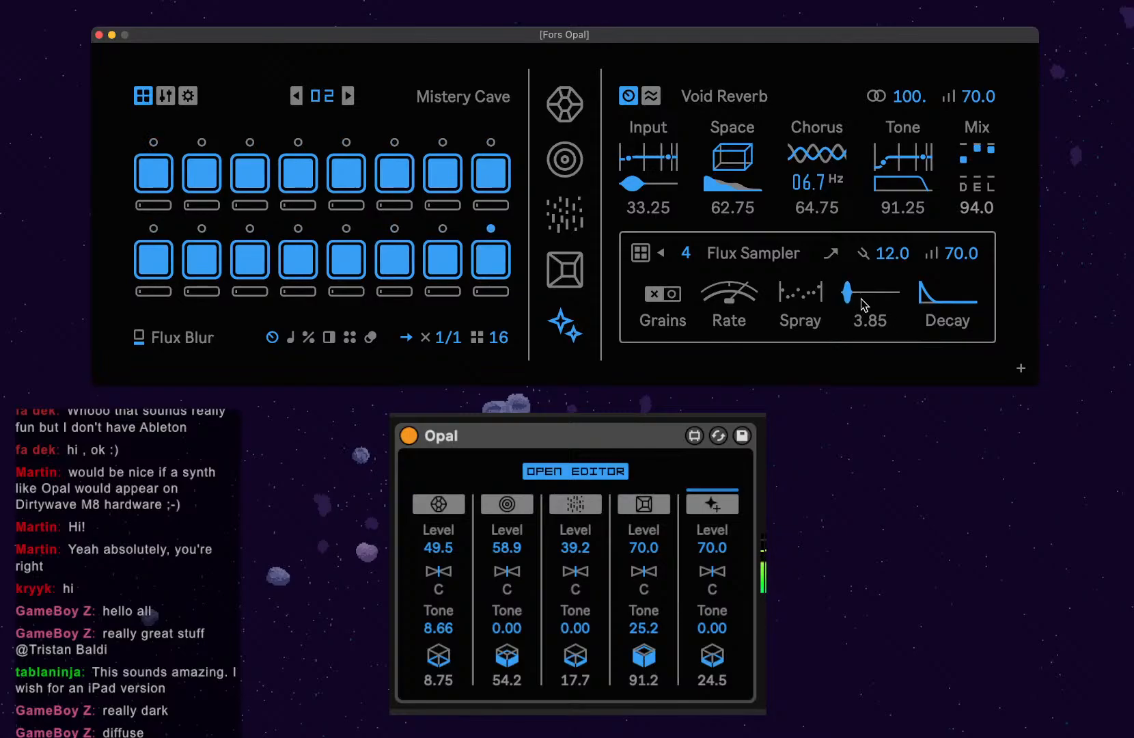
{"action": "left_click_drag", "start_coordinate": [686, 254], "coordinate": [686, 268]}
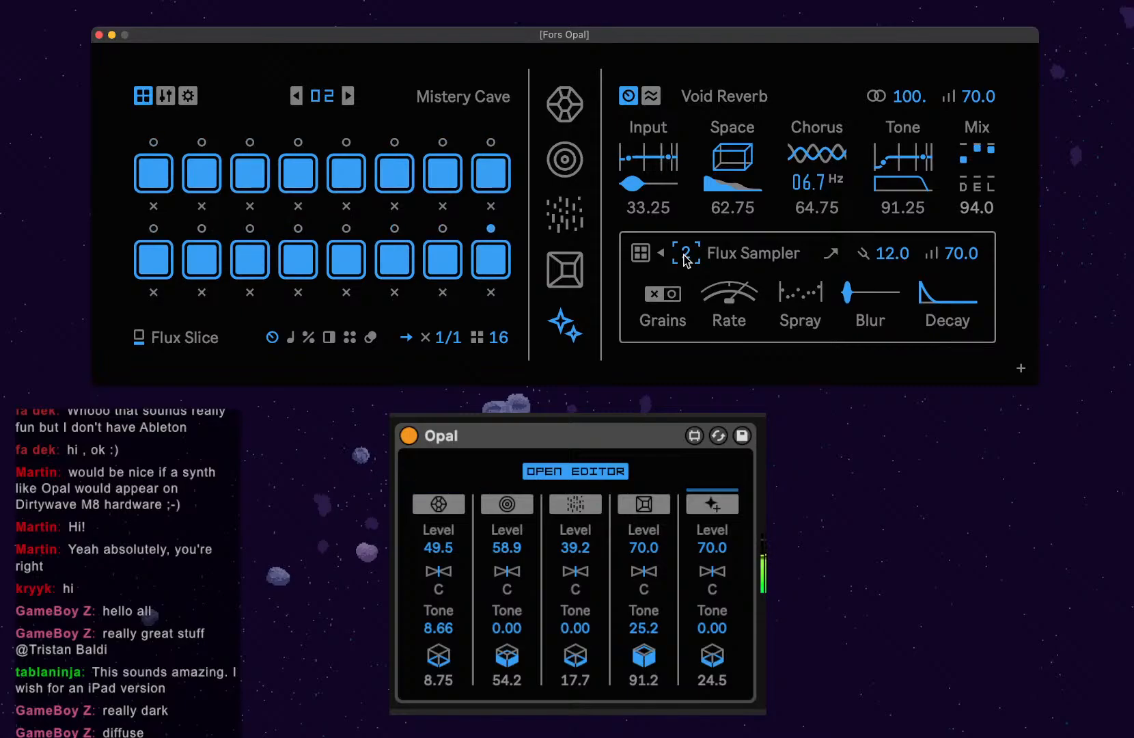
{"action": "mouse_move", "coordinate": [925, 301]}
{"action": "left_mouse_down"}
{"action": "mouse_move", "coordinate": [924, 319]}
{"action": "mouse_move", "coordinate": [945, 305]}
{"action": "left_mouse_up"}
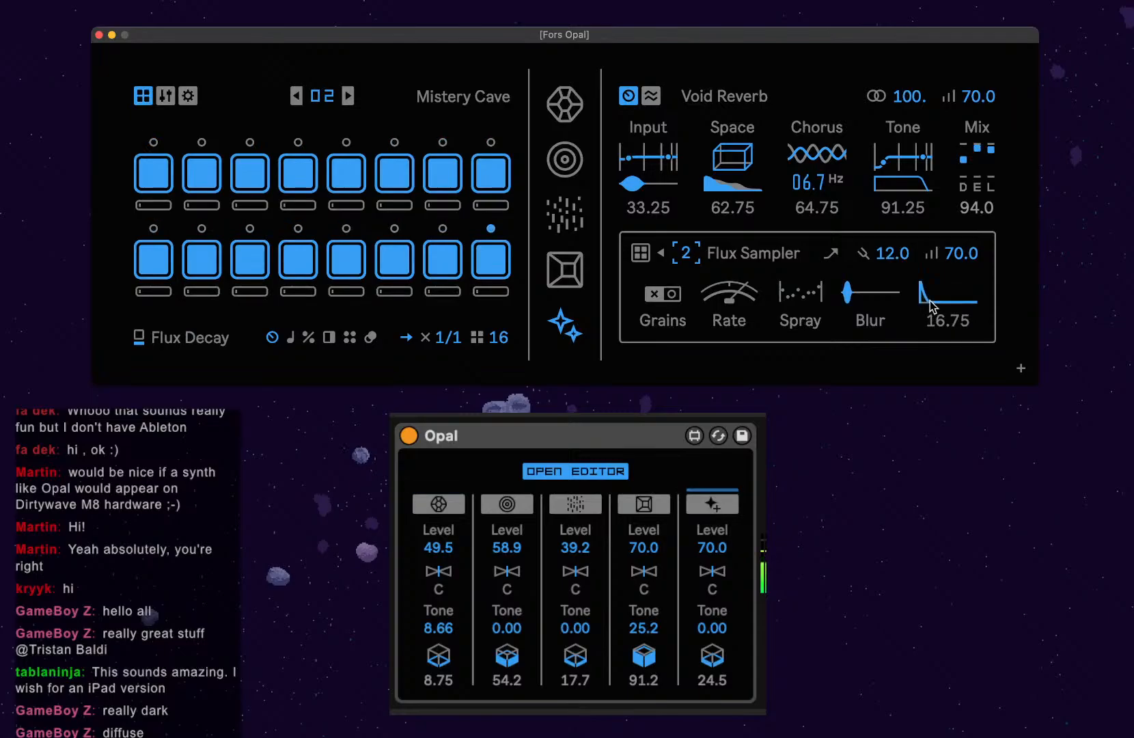
Re-enable the Flux Sampler's grains, straighten out its scattered spray and turn on Grain Oct.
{"action": "left_click", "coordinate": [660, 298]}
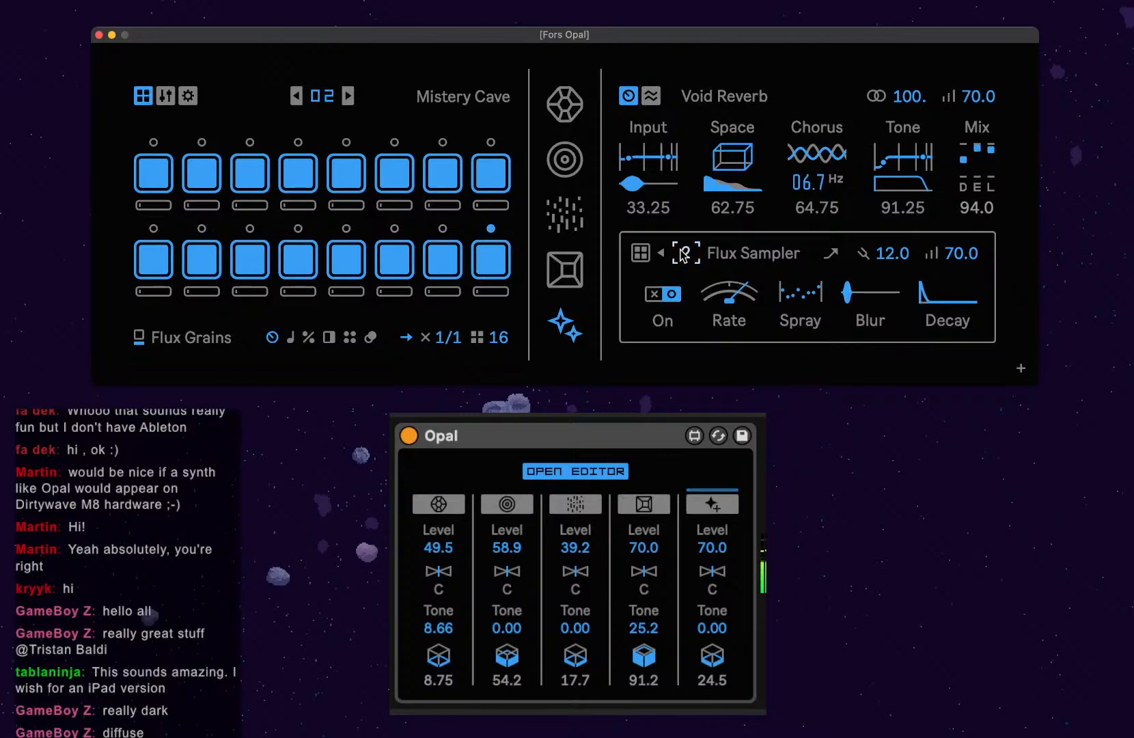
{"action": "mouse_move", "coordinate": [731, 296]}
{"action": "left_mouse_down"}
{"action": "mouse_move", "coordinate": [730, 330]}
{"action": "mouse_move", "coordinate": [731, 288]}
{"action": "mouse_move", "coordinate": [788, 294]}
{"action": "mouse_move", "coordinate": [789, 335]}
{"action": "left_mouse_up"}
{"action": "left_click", "coordinate": [838, 258]}
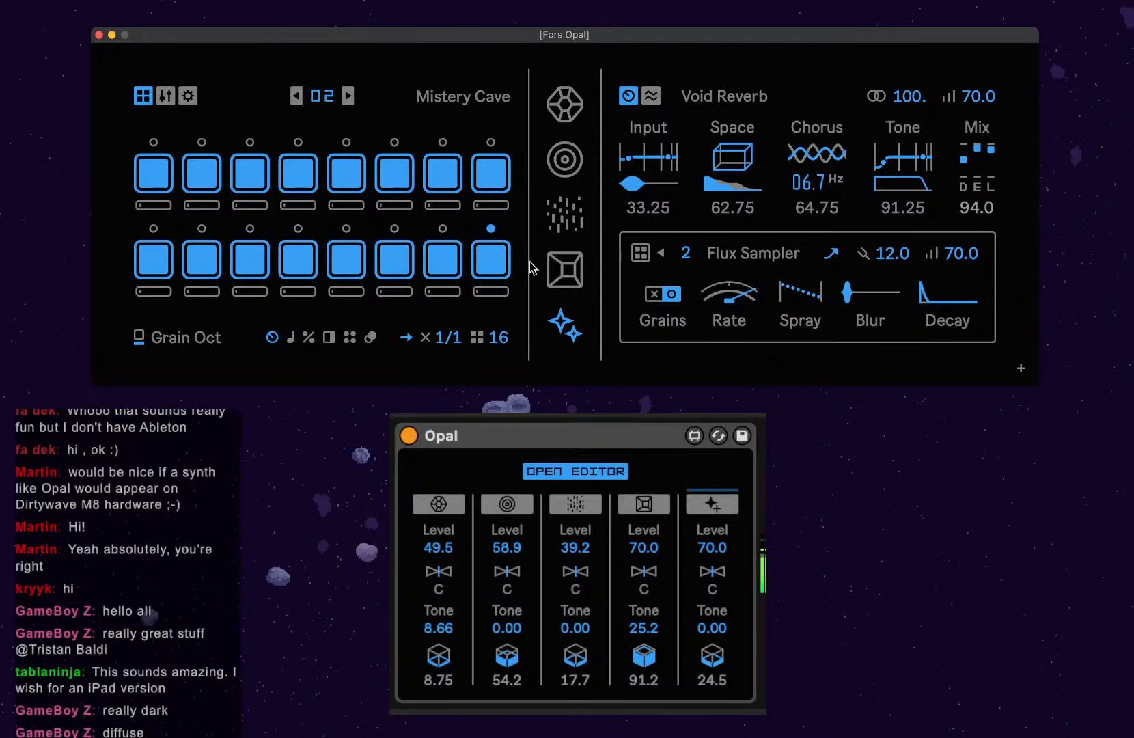
Remove steps 1, 3, 6, 10, 13 and 16 from the Void Reverb track's sequence.
{"action": "left_click", "coordinate": [169, 179]}
{"action": "left_click", "coordinate": [246, 179]}
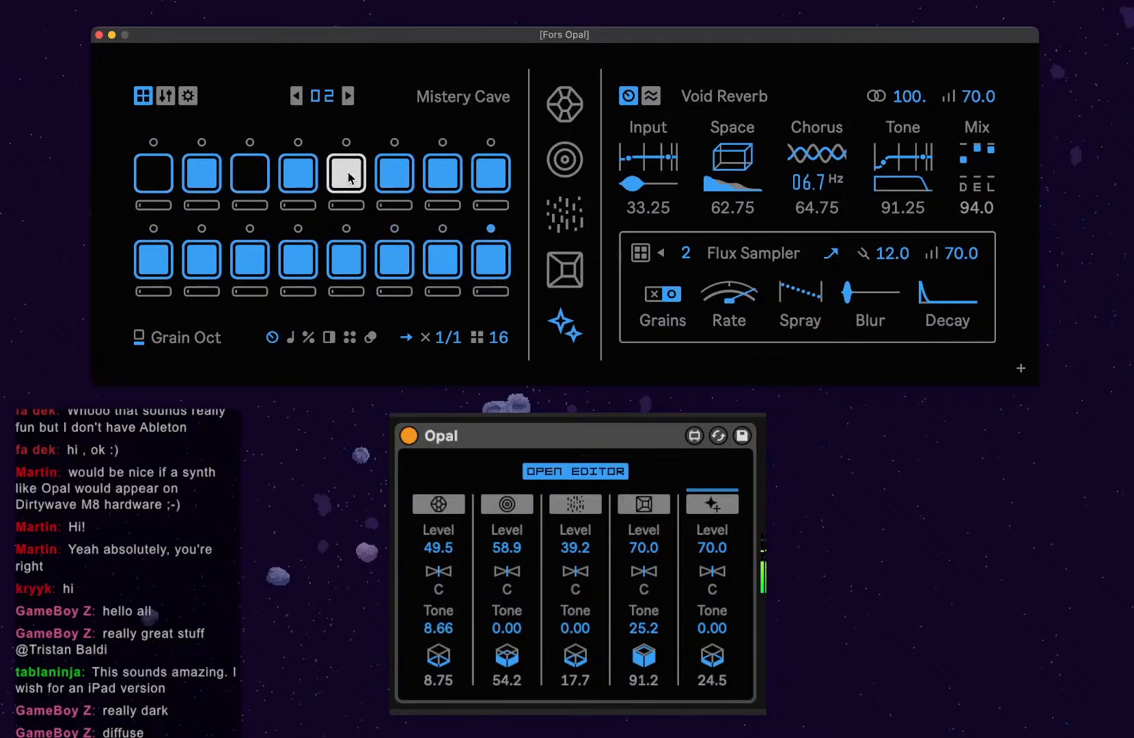
{"action": "left_click", "coordinate": [395, 175]}
{"action": "left_click", "coordinate": [211, 280]}
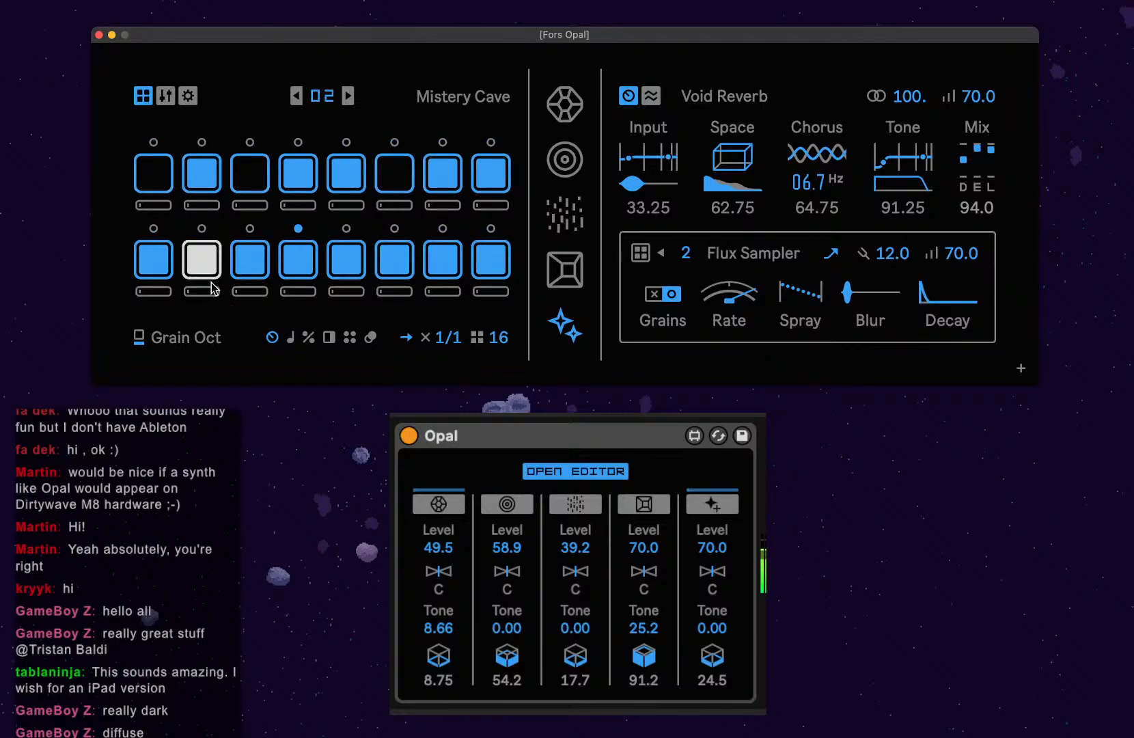
{"action": "left_click", "coordinate": [346, 263]}
{"action": "left_click", "coordinate": [492, 267]}
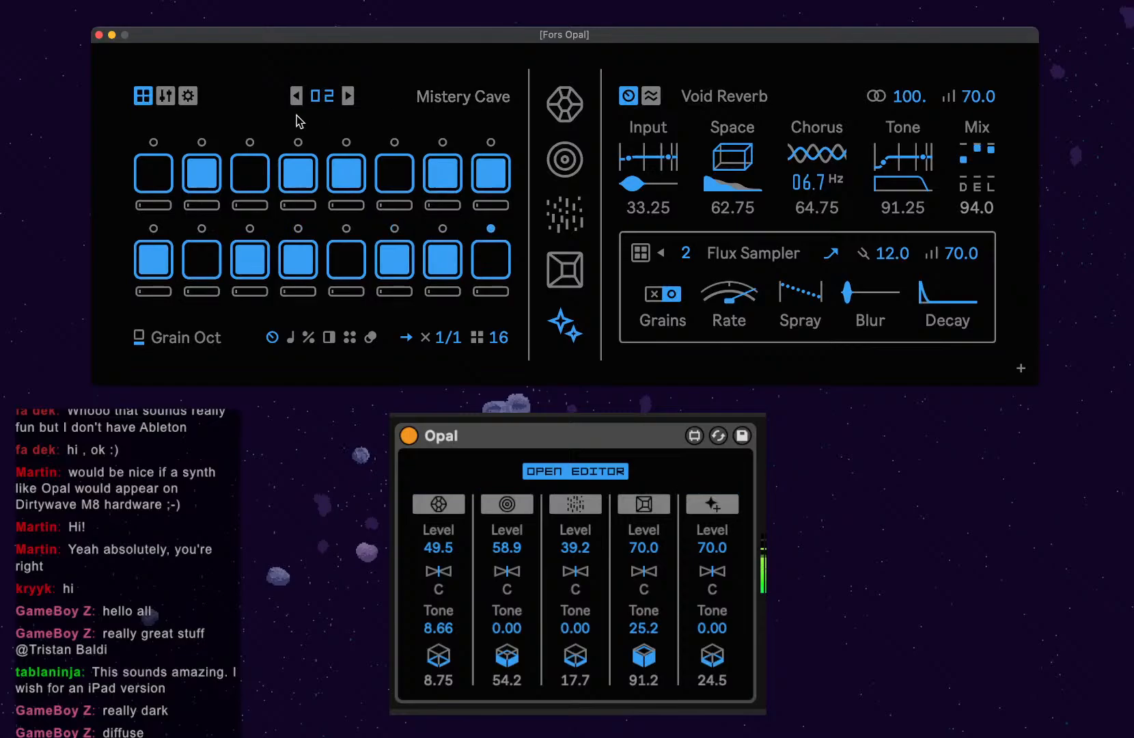
Show the pattern bank settings and add a Slink Filter after Opal in the device chain.
{"action": "left_click", "coordinate": [188, 96]}
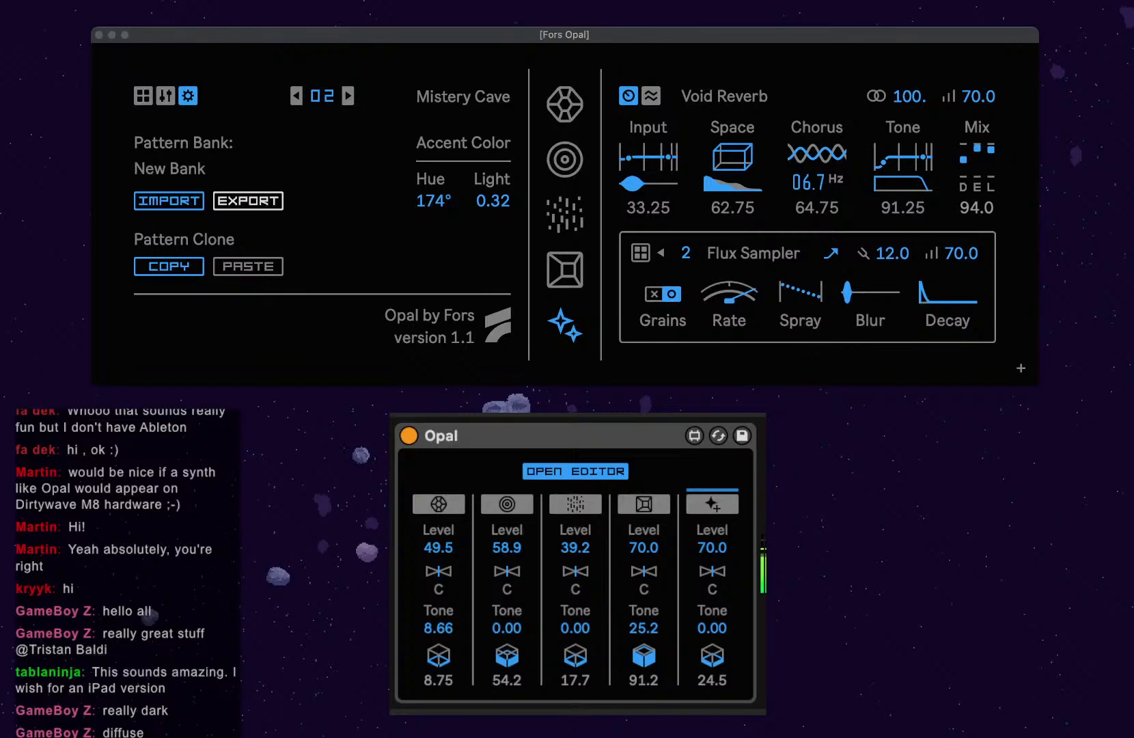
{"action": "left_click", "coordinate": [869, 283]}
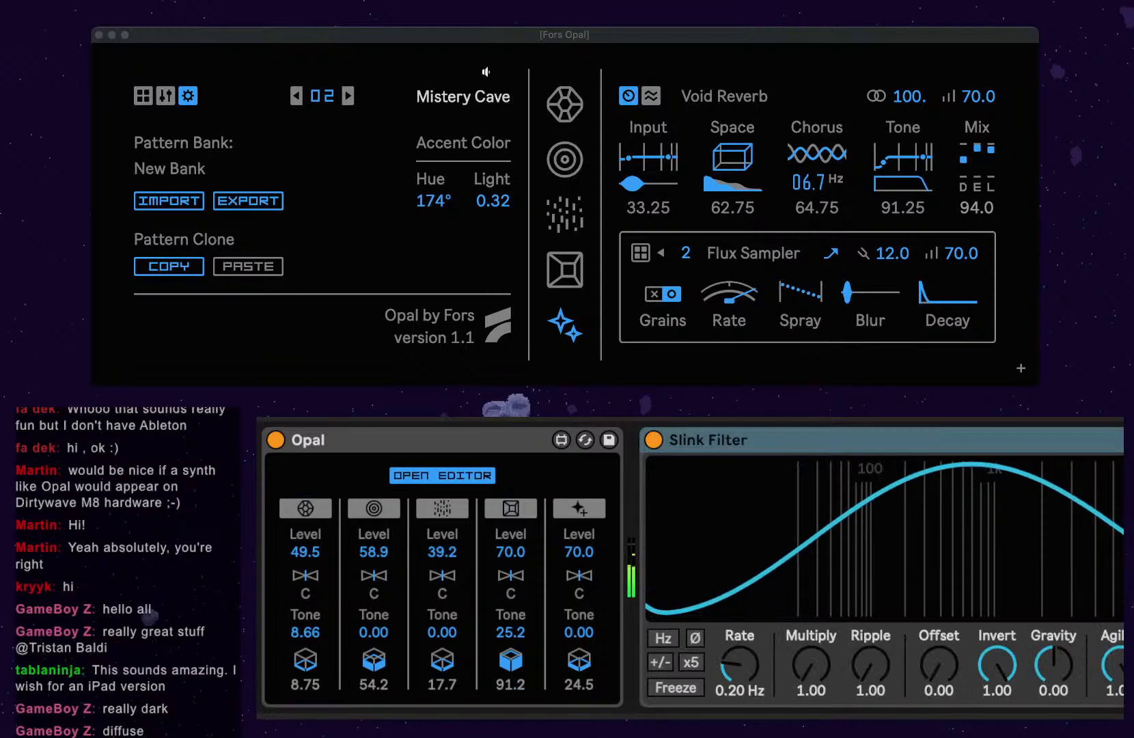
{"action": "left_click", "coordinate": [523, 38]}
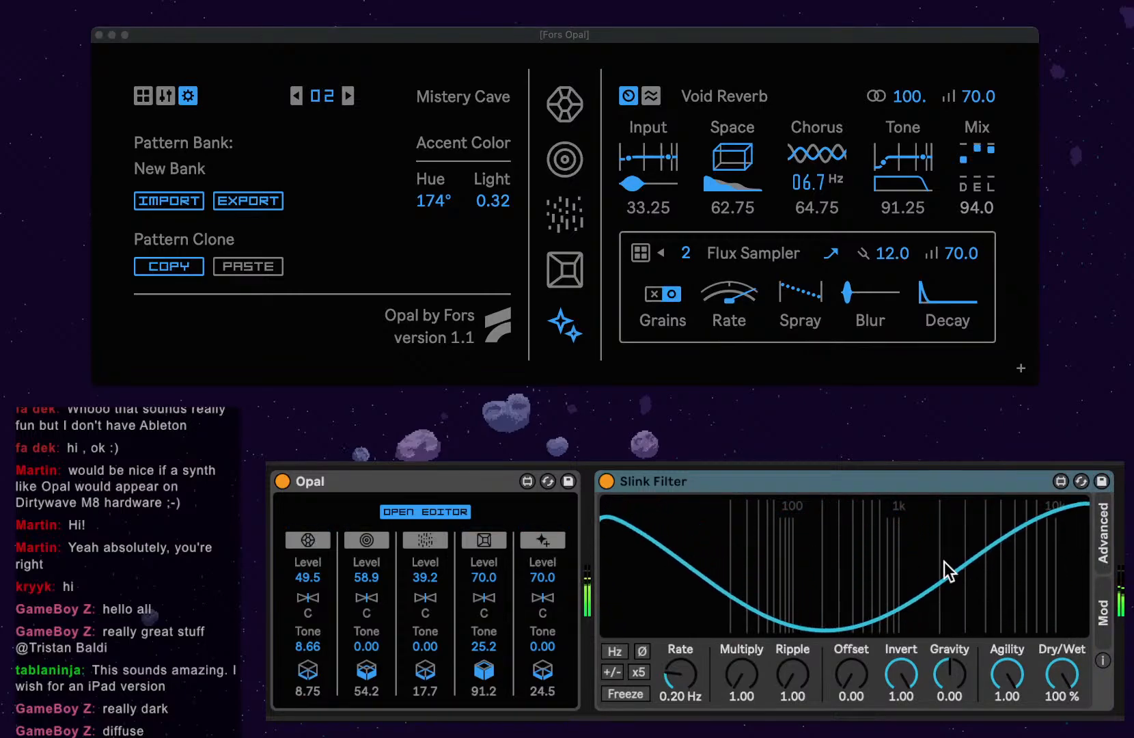
{"action": "left_click", "coordinate": [977, 483]}
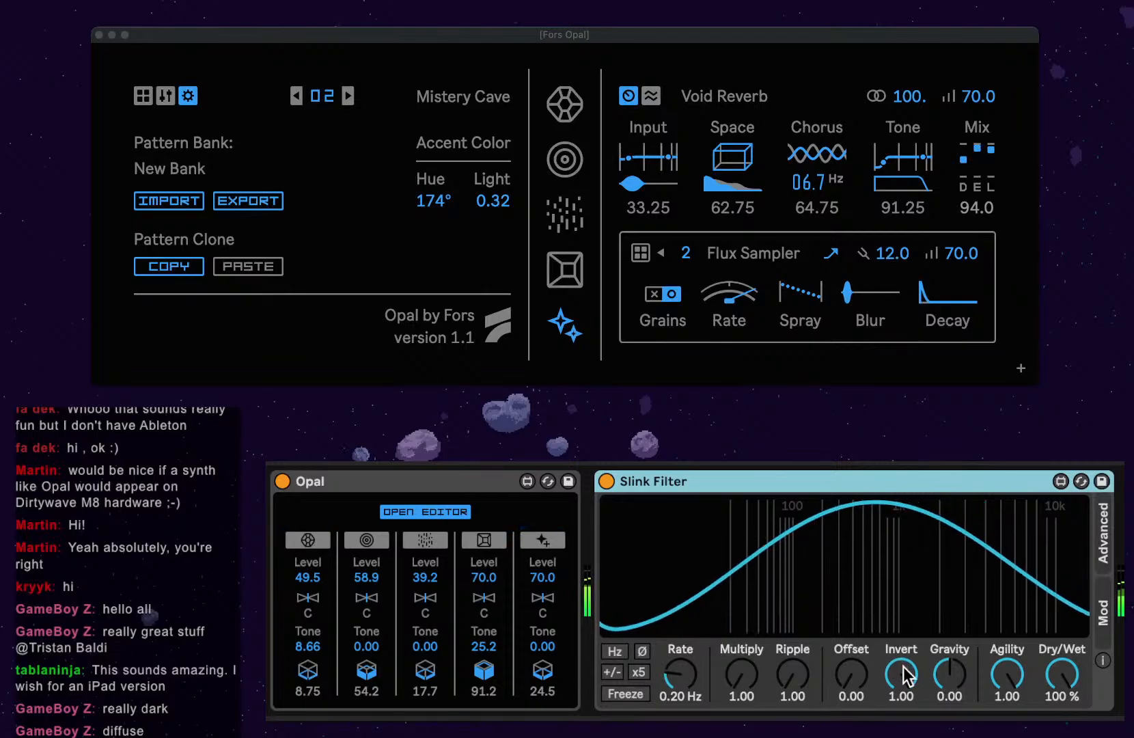
Shape the Slink Filter with Multiply 2.63, Ripple 24.81, Invert -0.69 and Gravity -0.13.
{"action": "left_click", "coordinate": [741, 675]}
{"action": "left_click_drag", "start_coordinate": [743, 673], "coordinate": [793, 642]}
{"action": "left_click", "coordinate": [793, 674]}
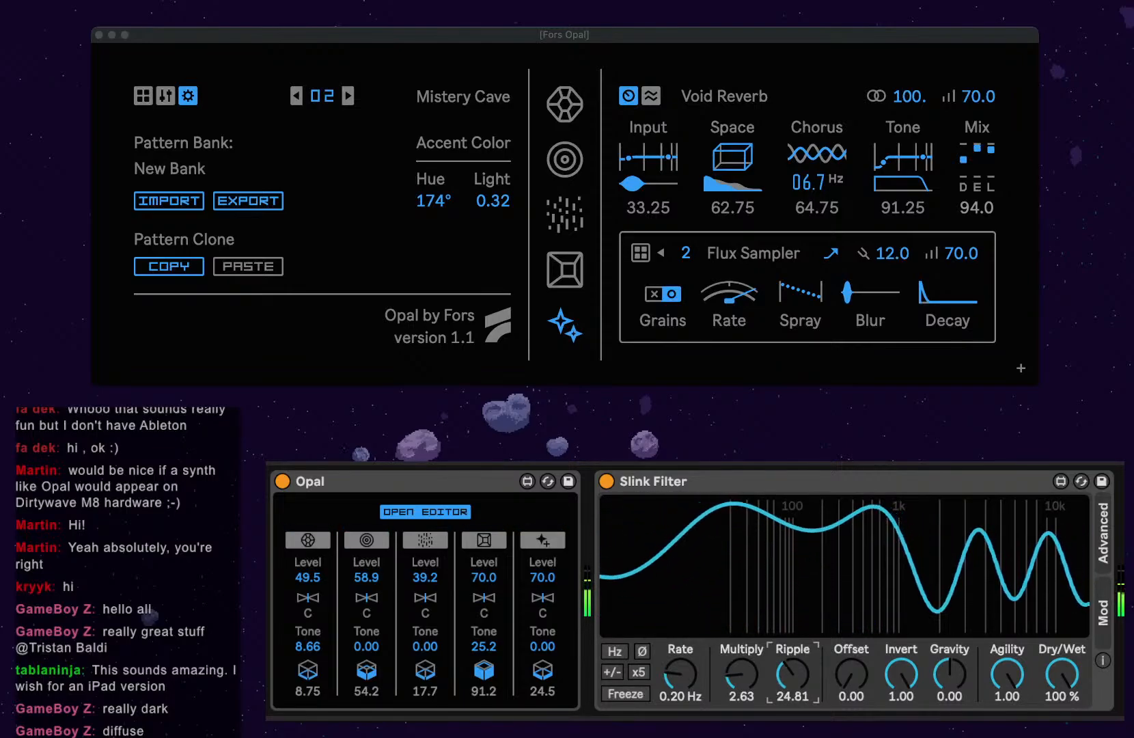
{"action": "left_click_drag", "start_coordinate": [902, 674], "coordinate": [902, 718]}
{"action": "mouse_move", "coordinate": [948, 675]}
{"action": "left_mouse_down"}
{"action": "mouse_move", "coordinate": [948, 663]}
{"action": "mouse_move", "coordinate": [949, 679]}
{"action": "left_mouse_up"}
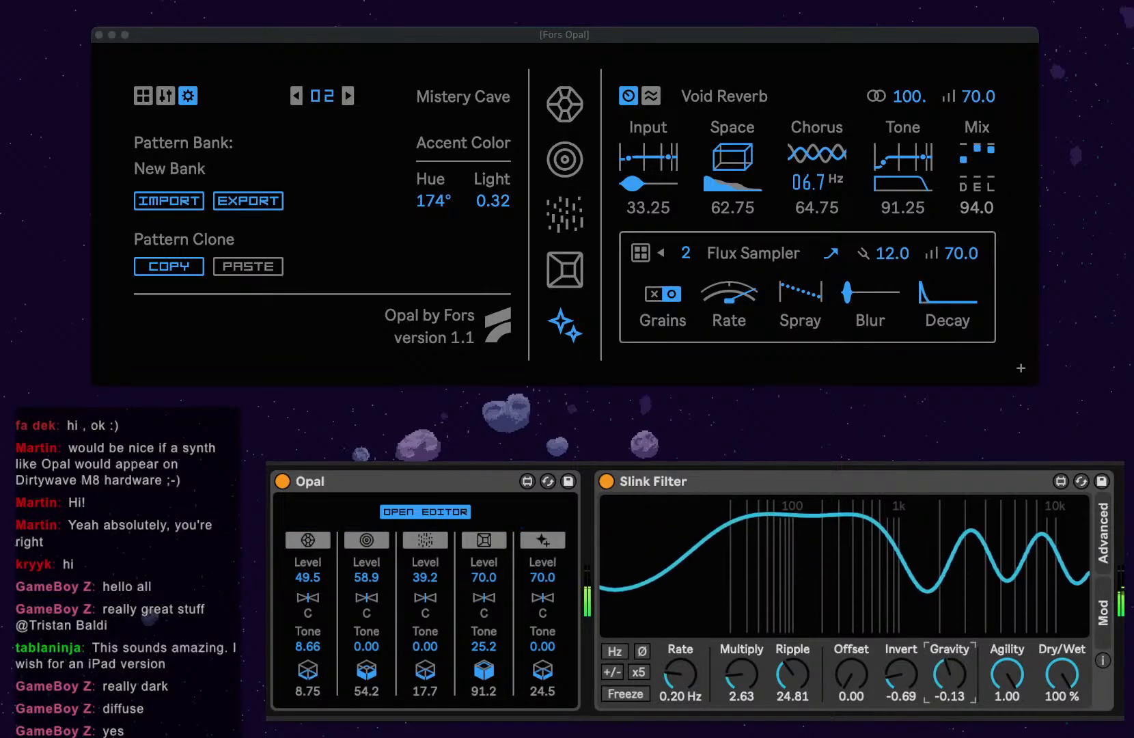
Expand the Slink Filter's modulation and advanced sections, and bypass and re-enable the filter to compare the sound.
{"action": "left_click", "coordinate": [1098, 612]}
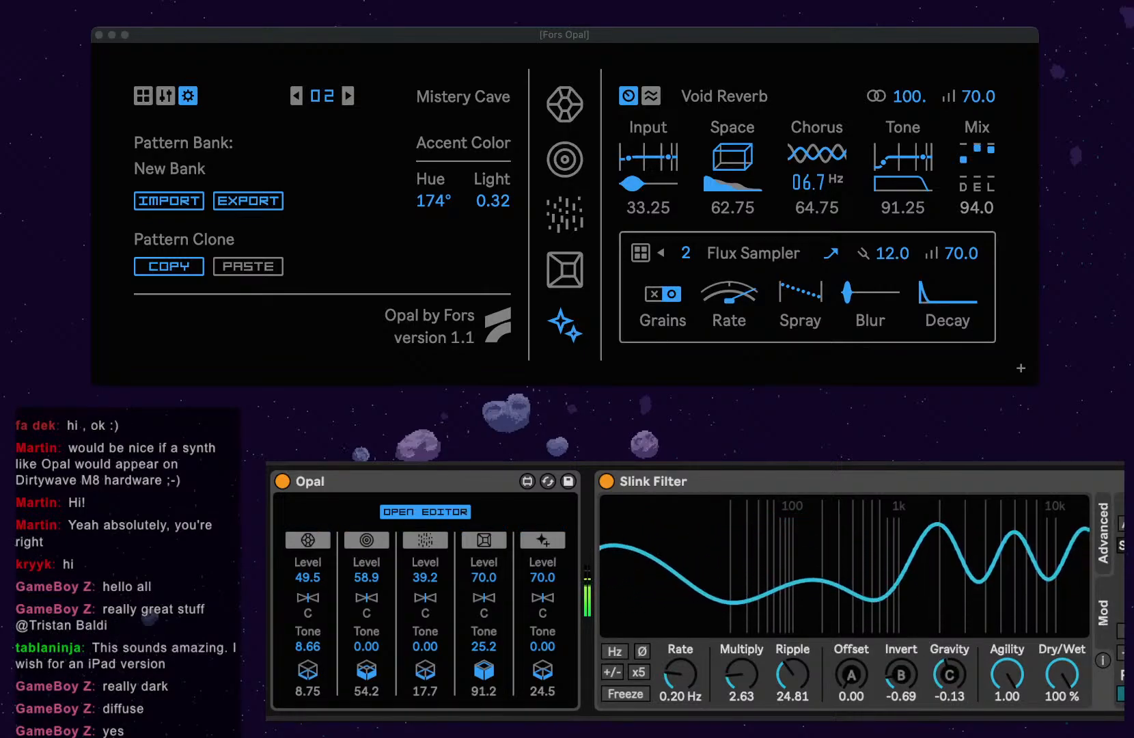
{"action": "left_click", "coordinate": [1104, 545]}
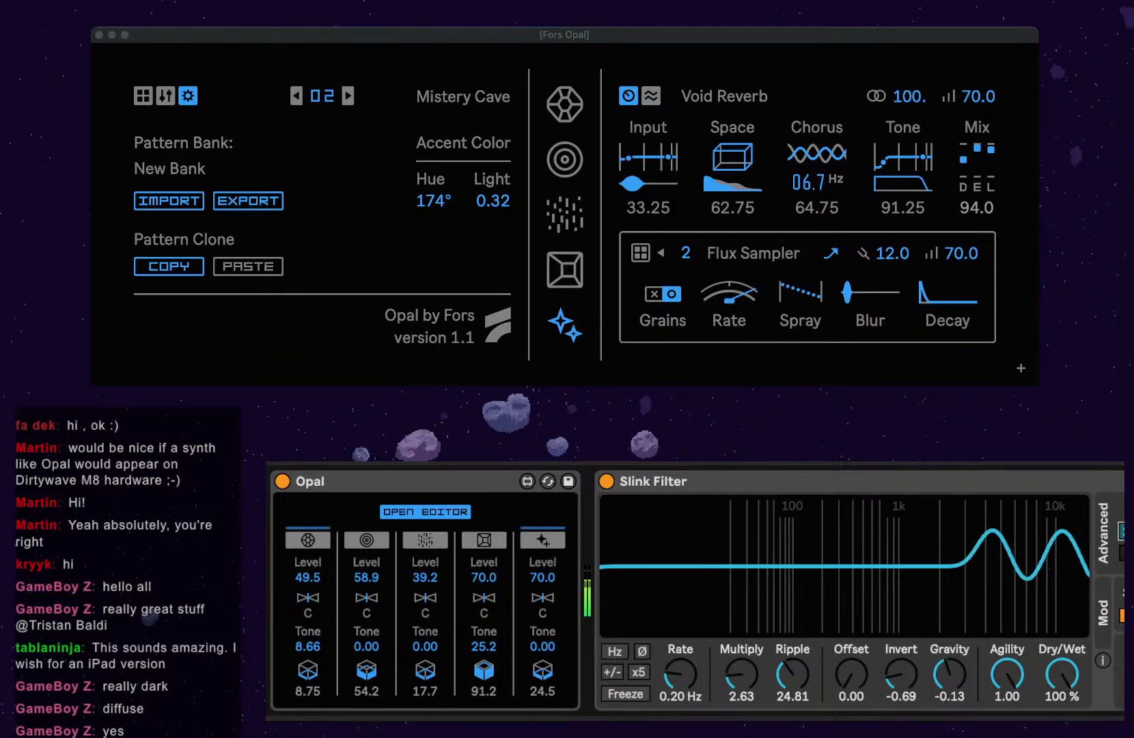
{"action": "left_click", "coordinate": [612, 481]}
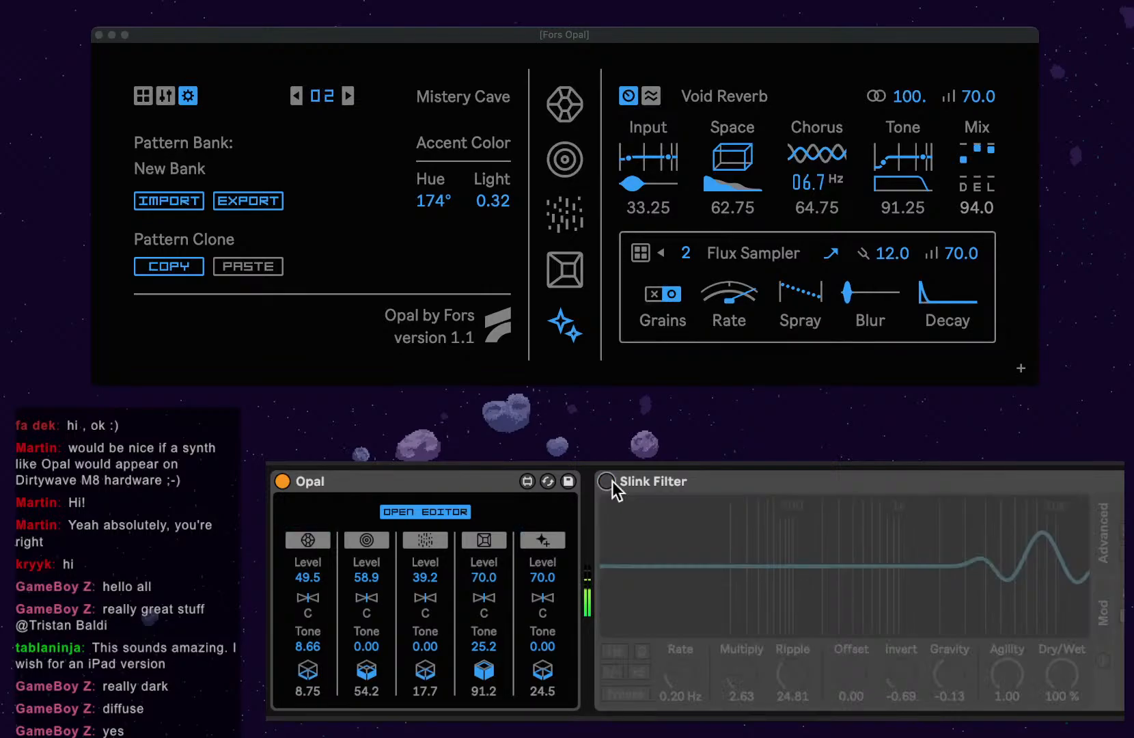
{"action": "left_click", "coordinate": [612, 481]}
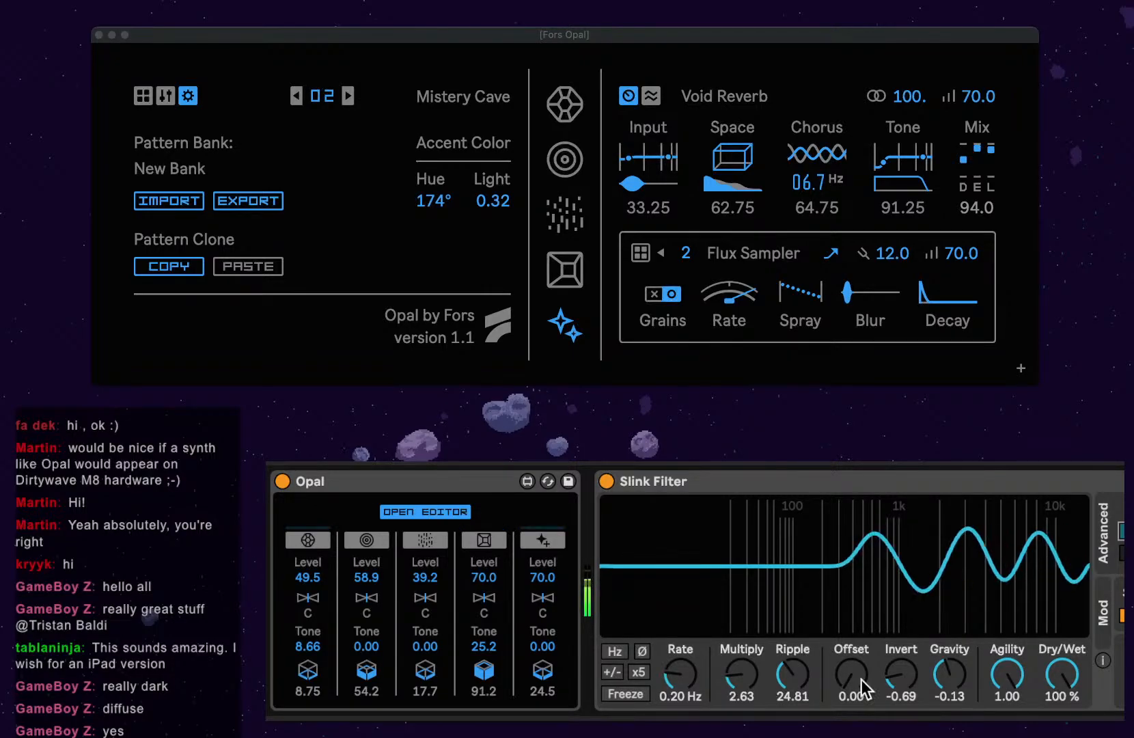
Set the Slink Filter's Invert to 0.78 and Ripple to 38.20, and sync its rate at 1/8.
{"action": "left_click_drag", "start_coordinate": [901, 675], "coordinate": [901, 600]}
{"action": "left_click_drag", "start_coordinate": [793, 675], "coordinate": [793, 650]}
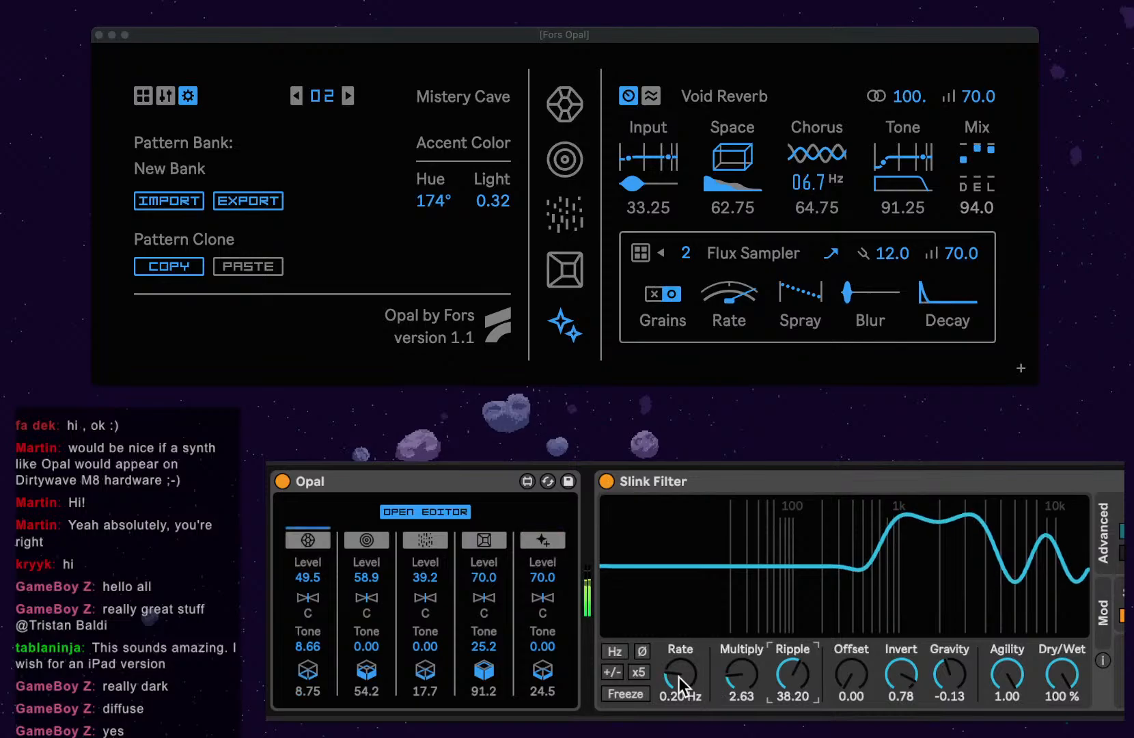
{"action": "mouse_move", "coordinate": [678, 676]}
{"action": "left_mouse_down"}
{"action": "mouse_move", "coordinate": [679, 649]}
{"action": "mouse_move", "coordinate": [679, 671]}
{"action": "left_mouse_up"}
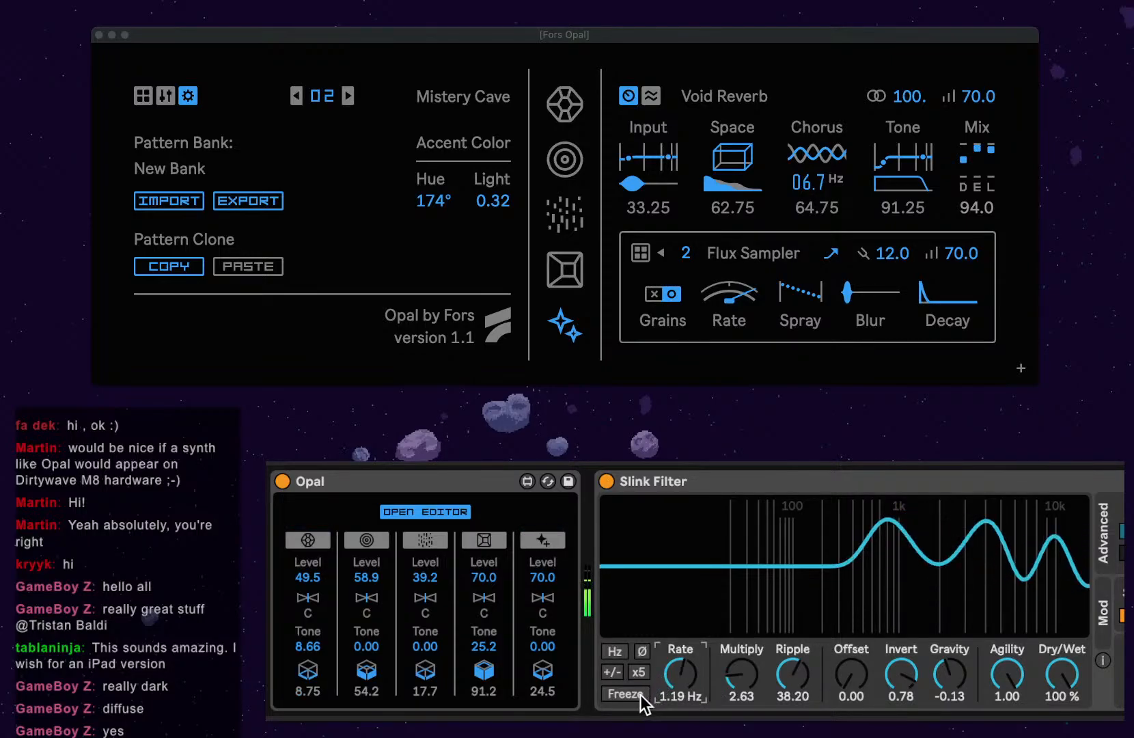
{"action": "left_click", "coordinate": [615, 652]}
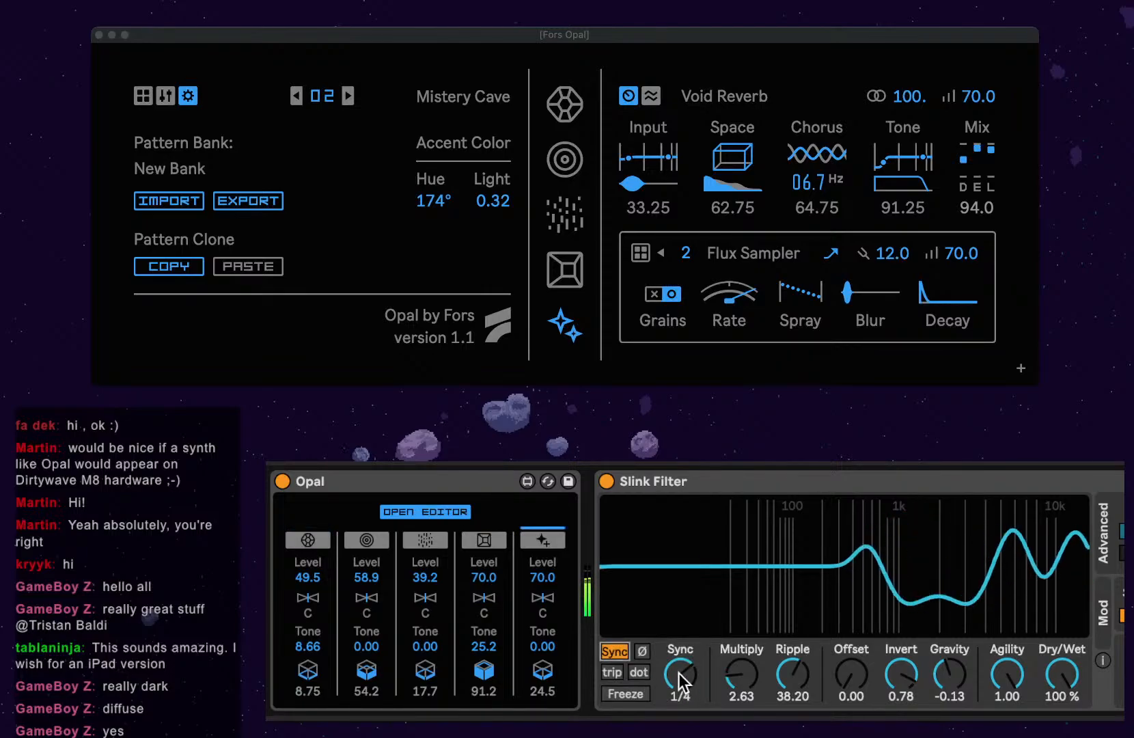
{"action": "mouse_move", "coordinate": [678, 672]}
{"action": "left_mouse_down"}
{"action": "mouse_move", "coordinate": [679, 646]}
{"action": "mouse_move", "coordinate": [679, 676]}
{"action": "left_mouse_up"}
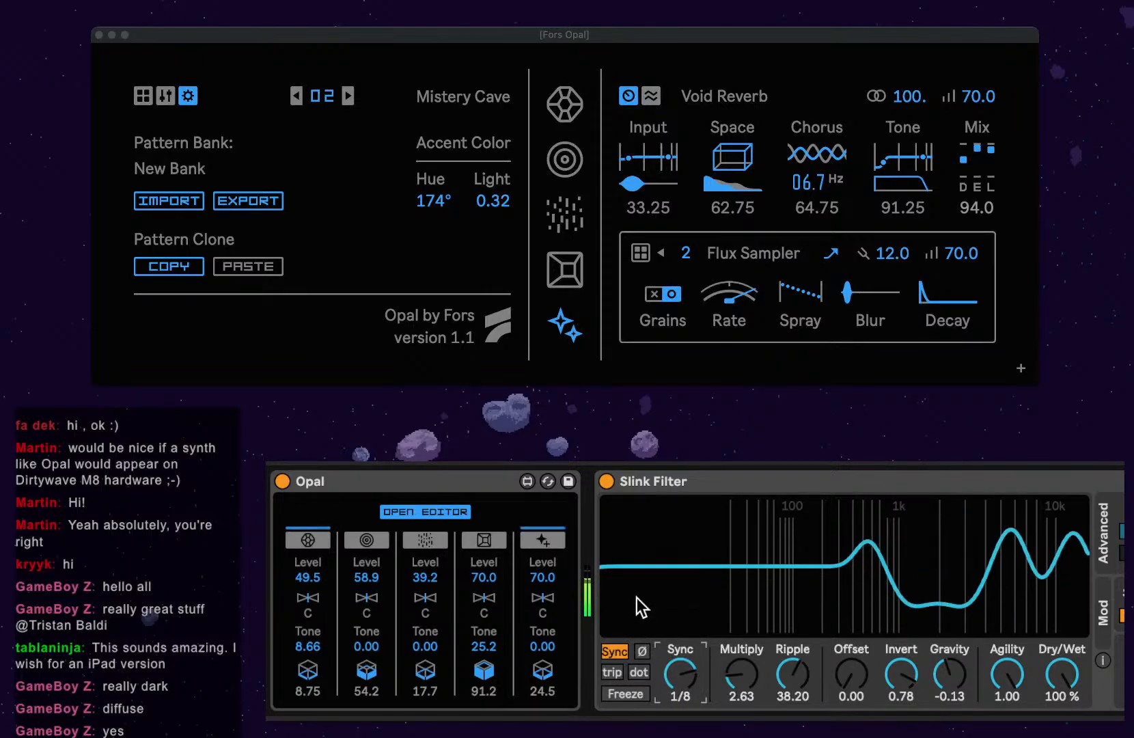
Bypass the Slink Filter and delete it from the device chain.
{"action": "left_click", "coordinate": [853, 487]}
{"action": "key", "text": "0"}
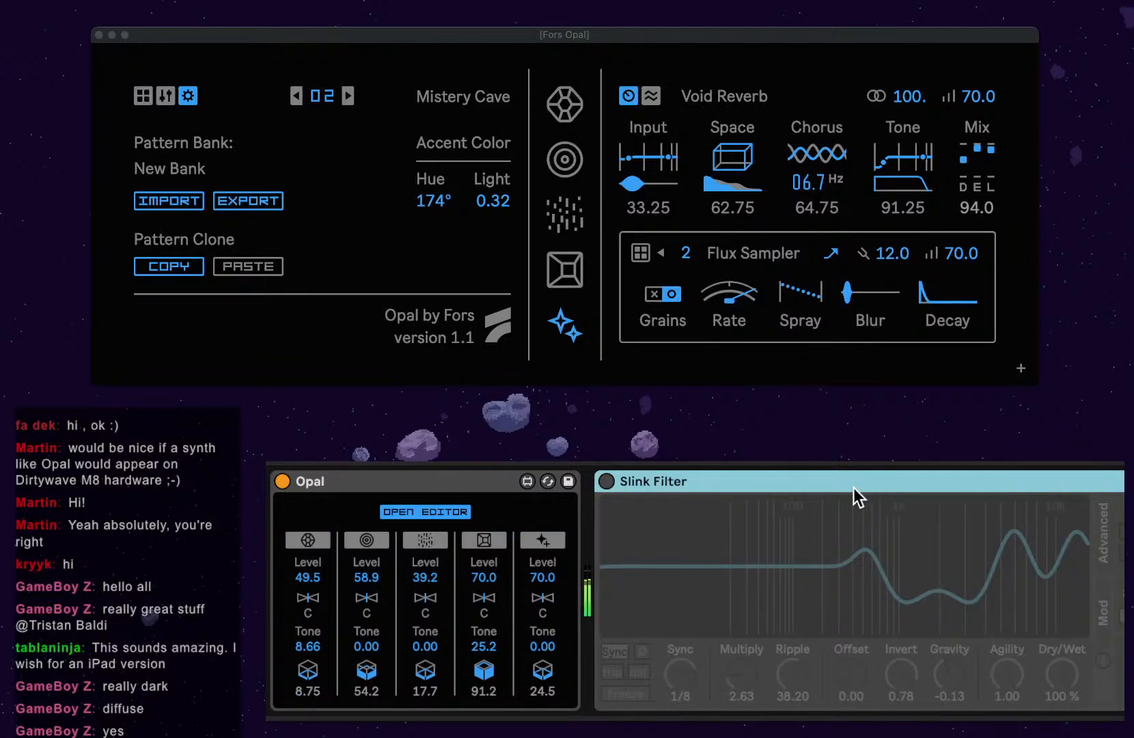
{"action": "key", "text": "Delete"}
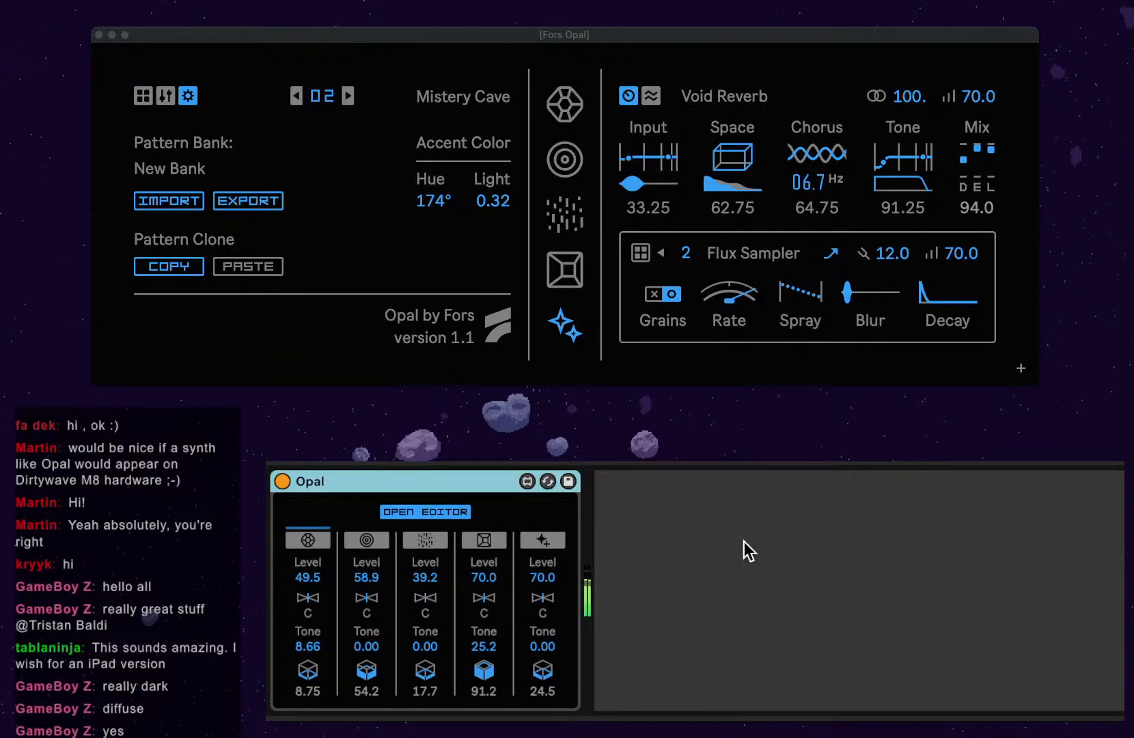
View the neighbouring track's Glue Compressor and return to the Opal track.
{"action": "key", "text": "super+Tab"}
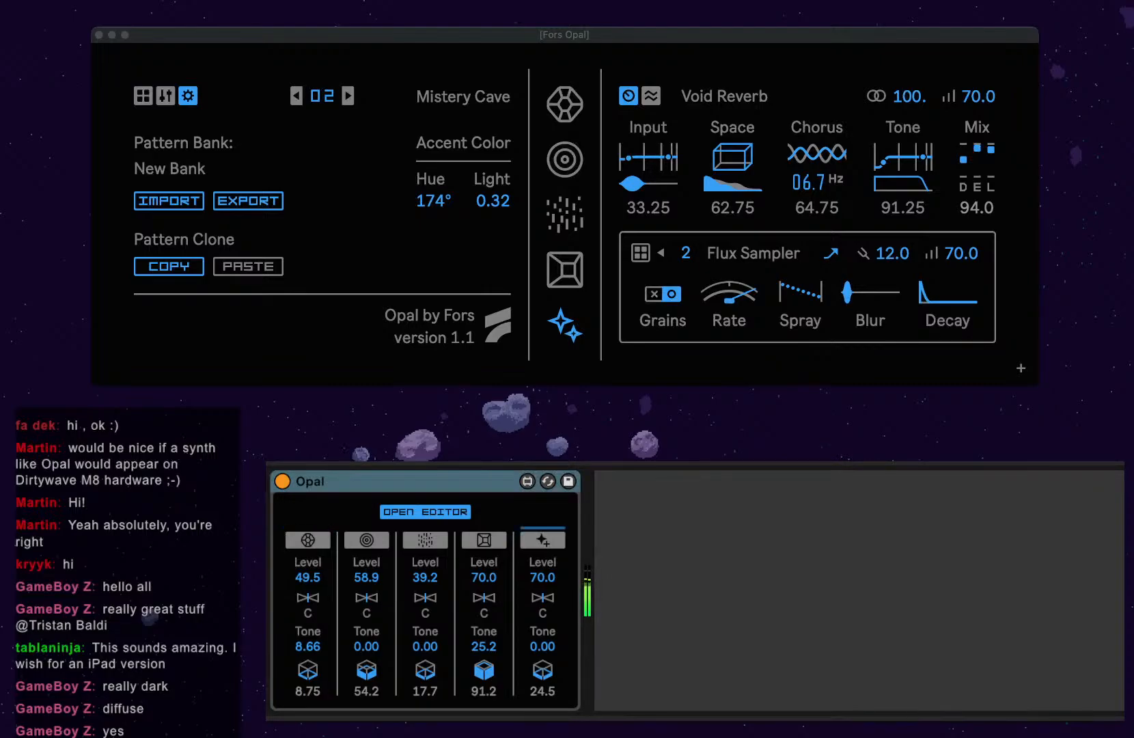
{"action": "key", "text": "Right"}
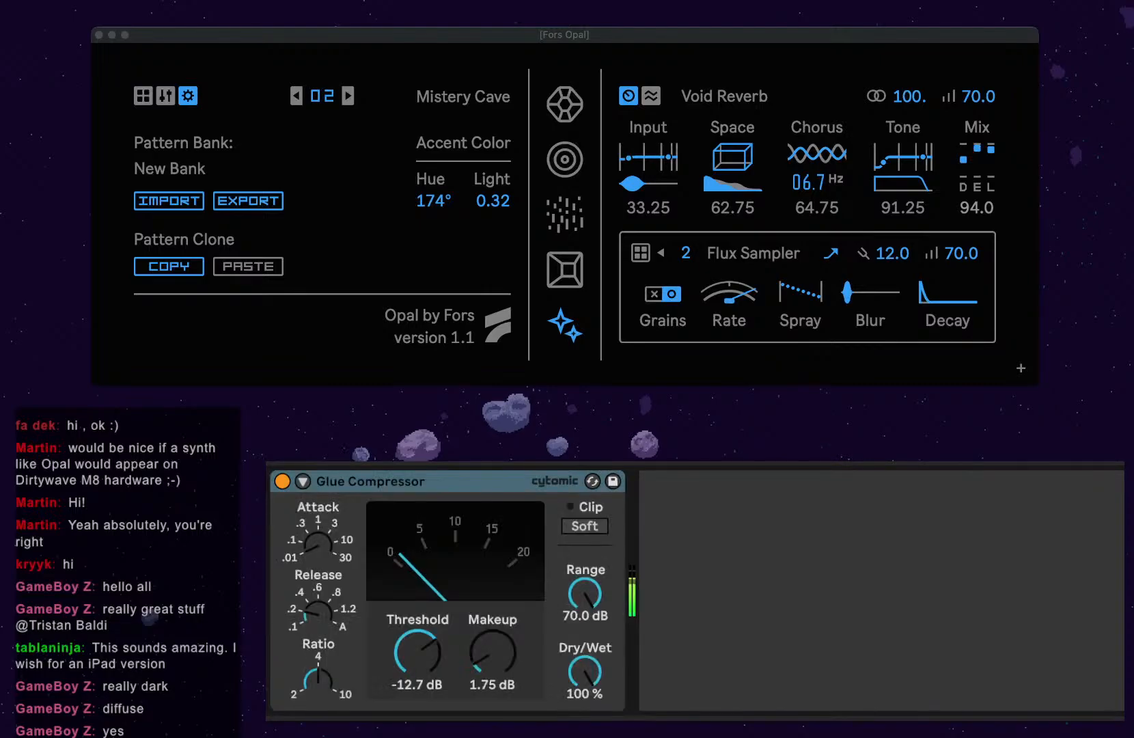
{"action": "key", "text": "Left"}
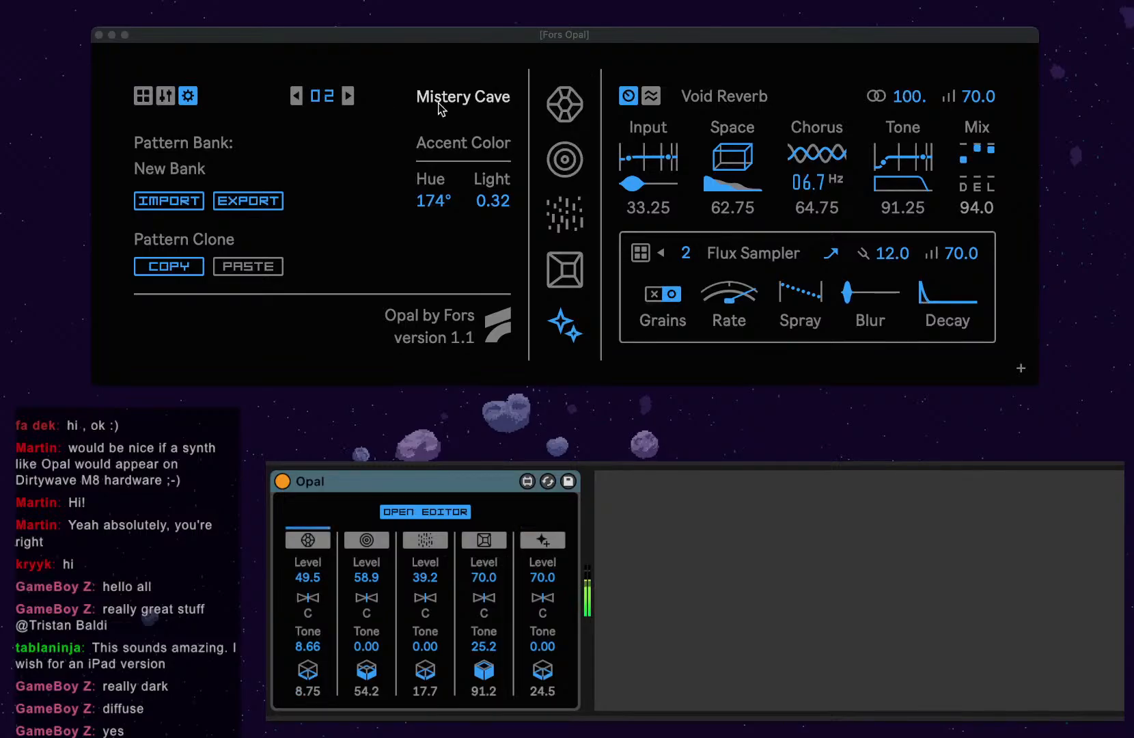
Switch to pattern 01, Strange Sect, and review the step sequences and sounds of its Gem, Mass and sampler tracks.
{"action": "left_click", "coordinate": [296, 96]}
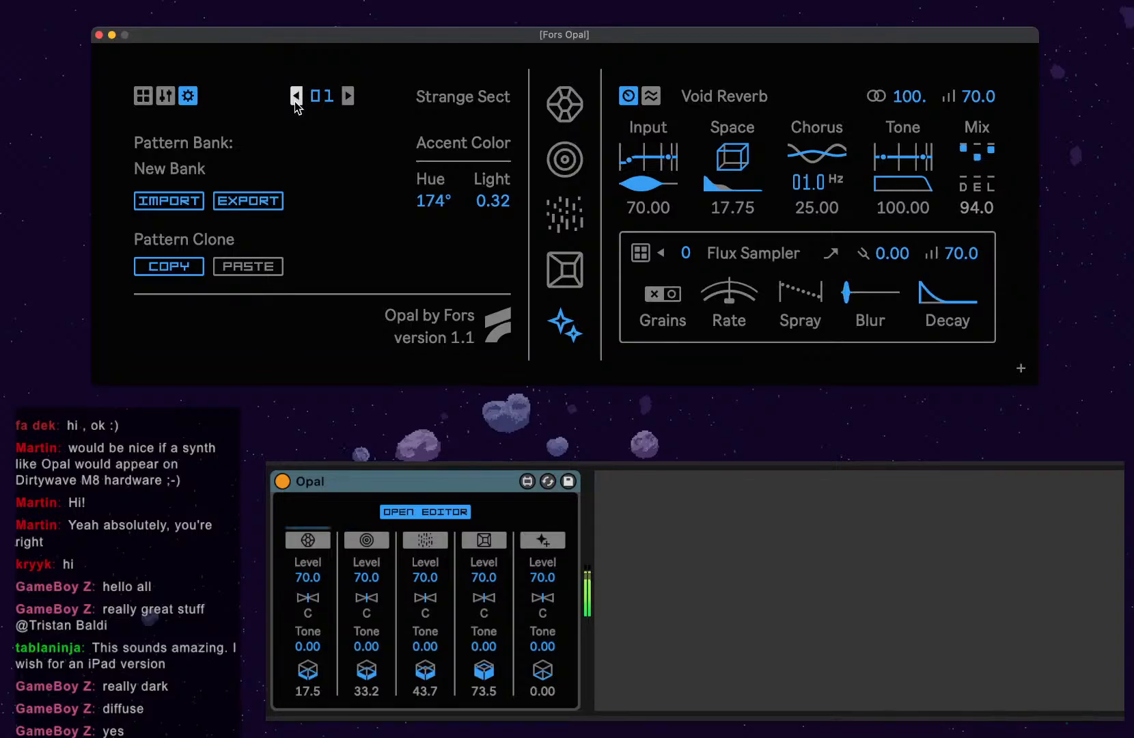
{"action": "left_click", "coordinate": [565, 104]}
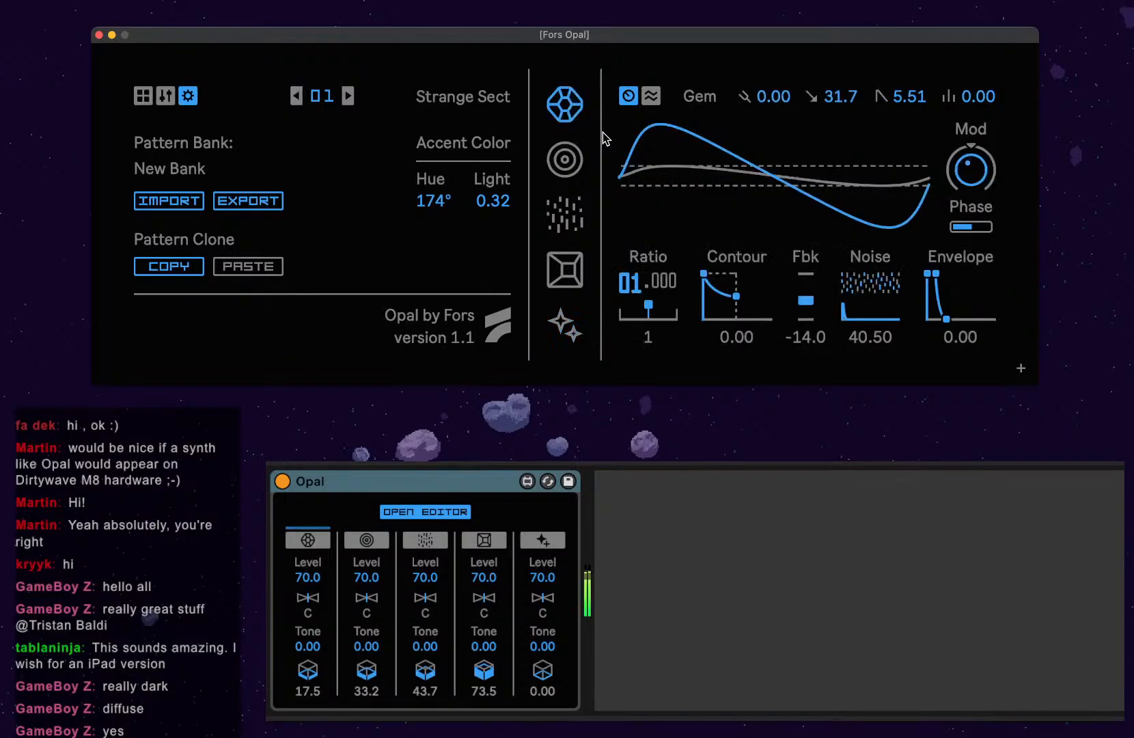
{"action": "left_click", "coordinate": [143, 96]}
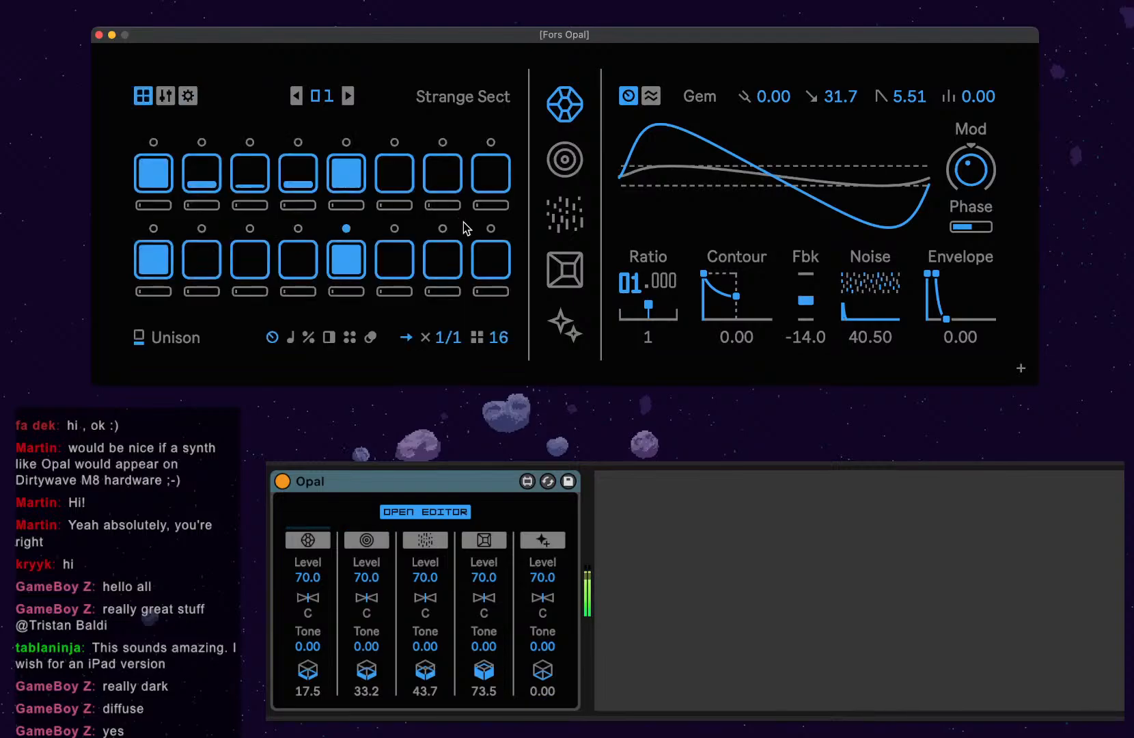
{"action": "left_click", "coordinate": [581, 162]}
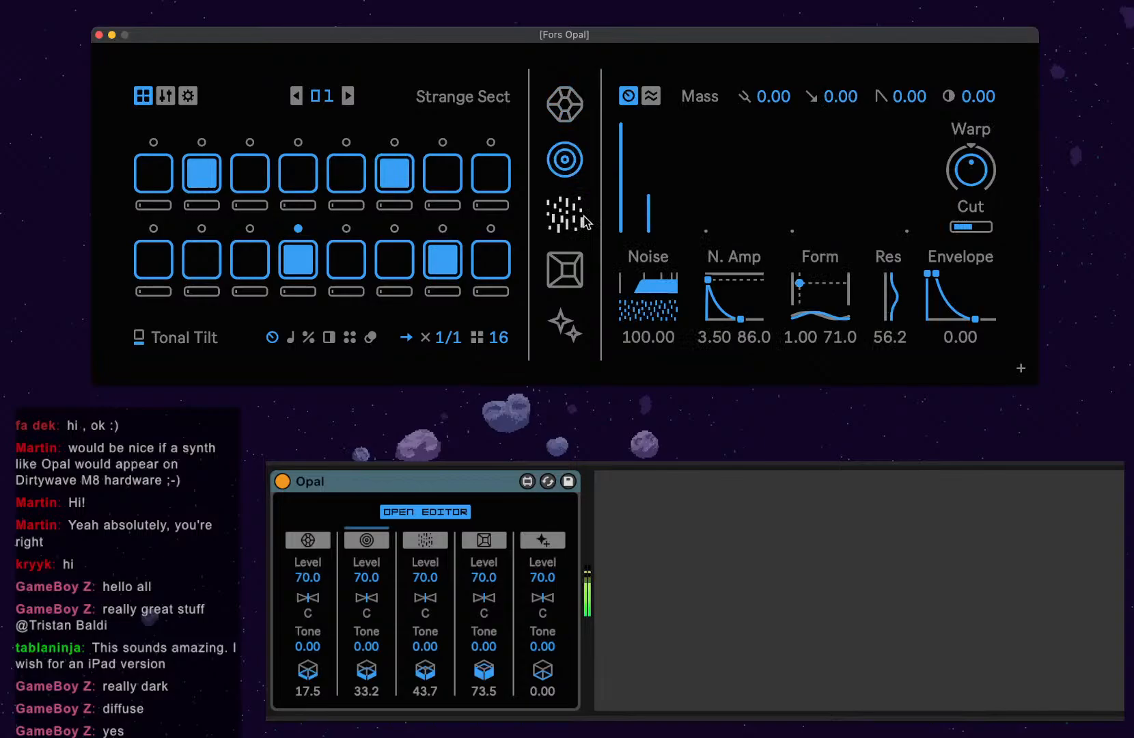
{"action": "left_click", "coordinate": [569, 258]}
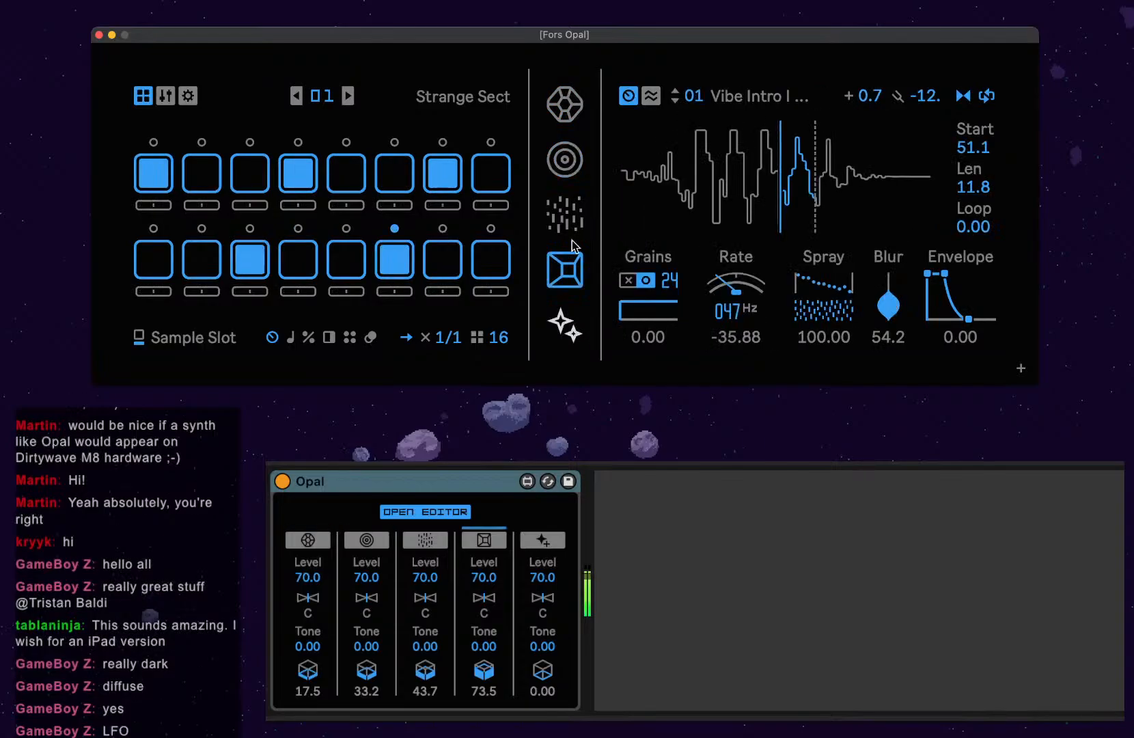
Switch to the empty pattern 03 and activate steps 1, 5, 9 and 13 on its Gem track.
{"action": "left_click", "coordinate": [348, 96]}
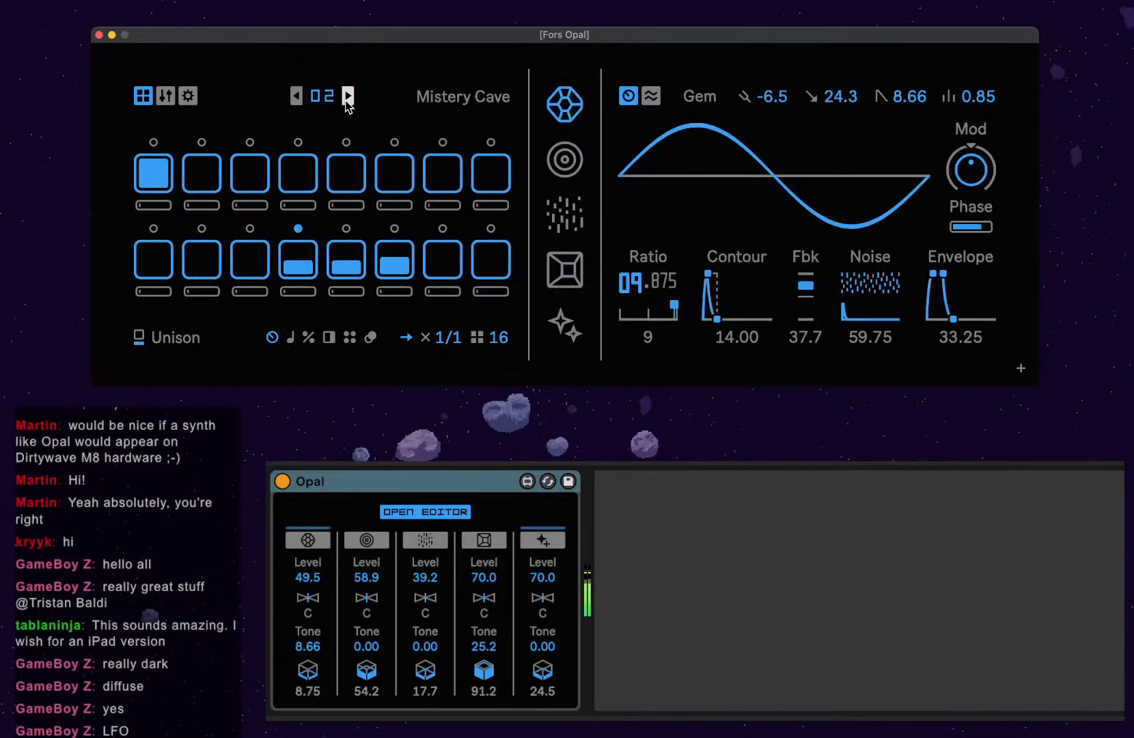
{"action": "left_click", "coordinate": [347, 97]}
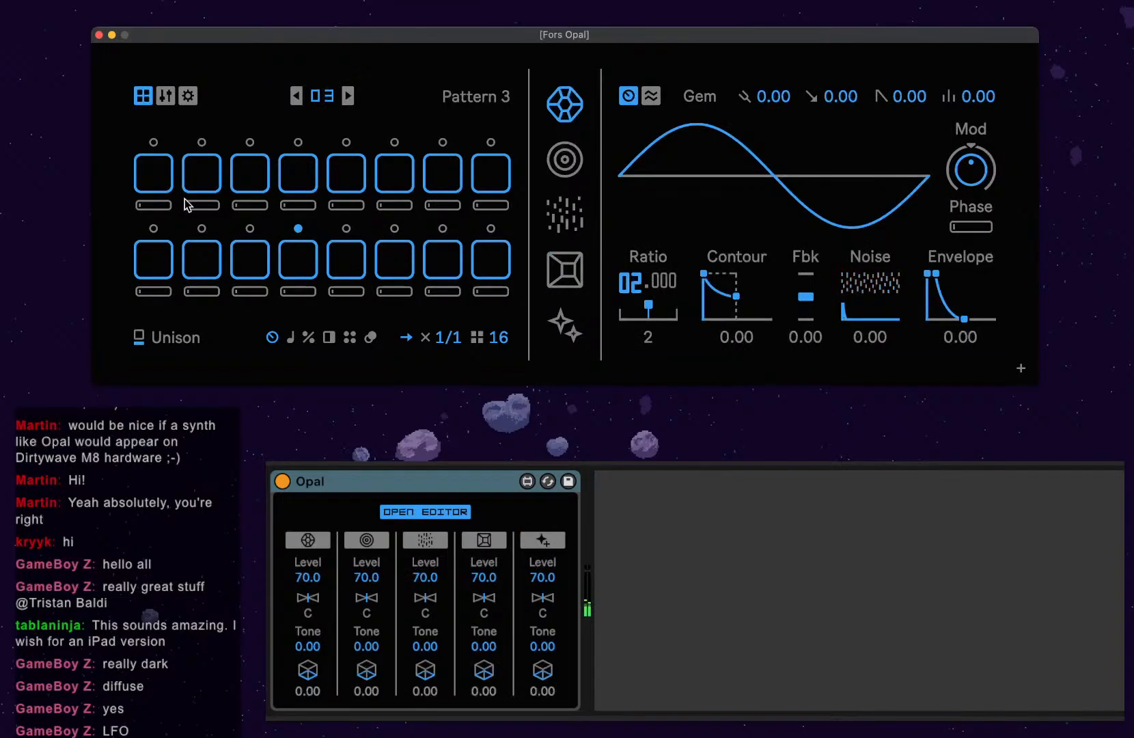
{"action": "left_click", "coordinate": [159, 178]}
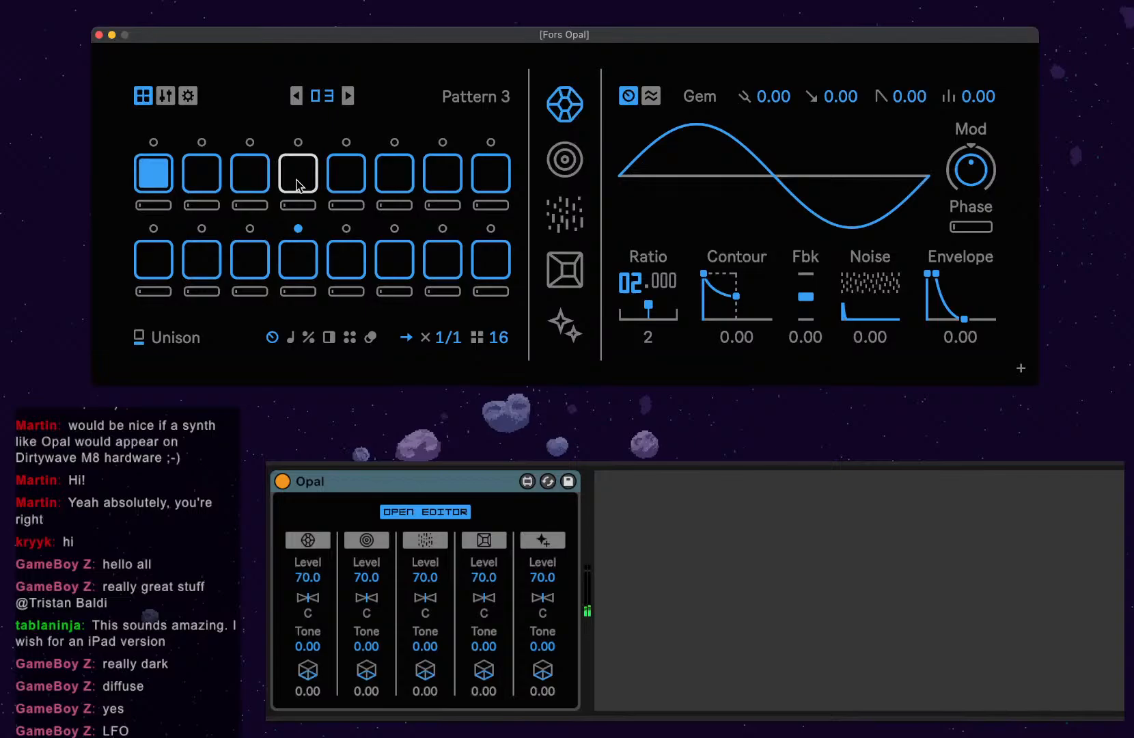
{"action": "left_click", "coordinate": [346, 179]}
{"action": "left_click", "coordinate": [156, 263]}
{"action": "left_click", "coordinate": [347, 264]}
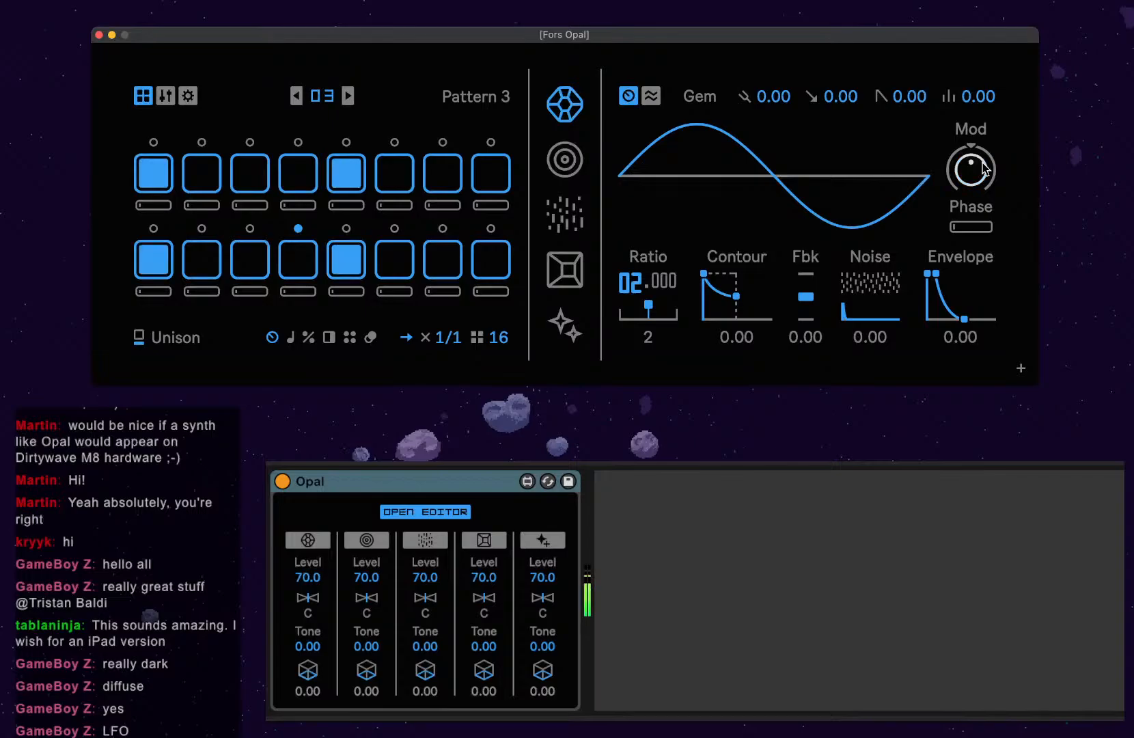
Set the Gem's feedback to -7.00 and its modulation depth to -3.50.
{"action": "left_click_drag", "start_coordinate": [805, 296], "coordinate": [807, 298]}
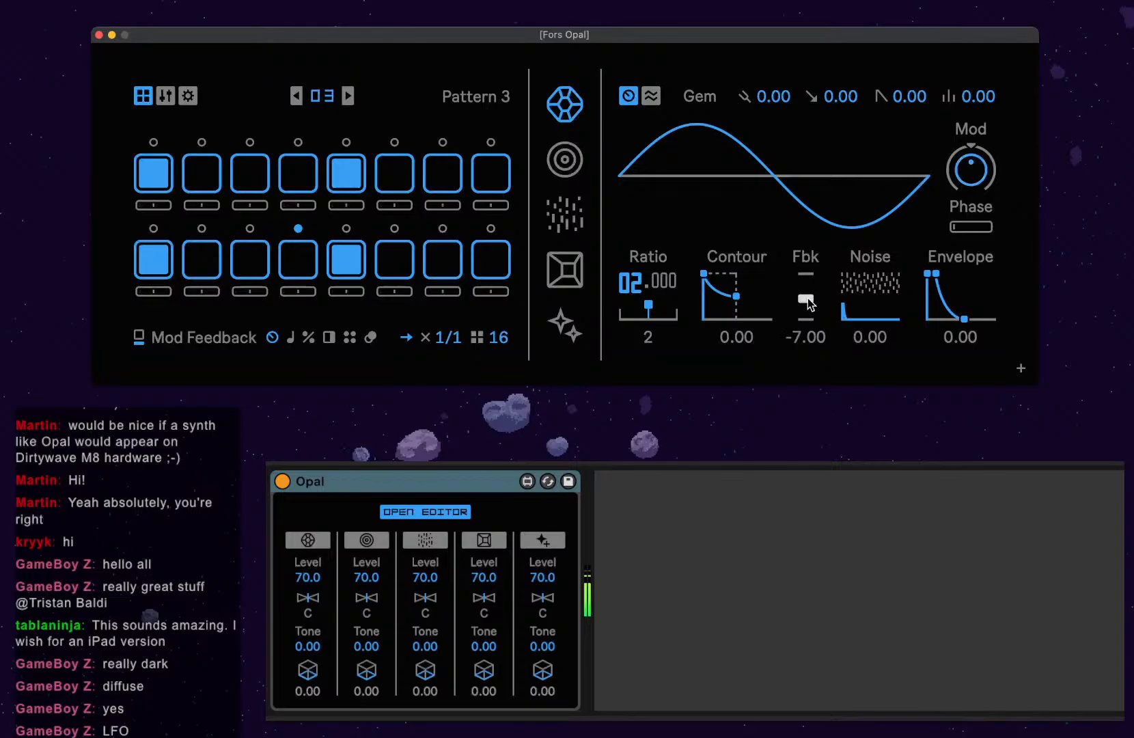
{"action": "left_click_drag", "start_coordinate": [971, 170], "coordinate": [971, 172]}
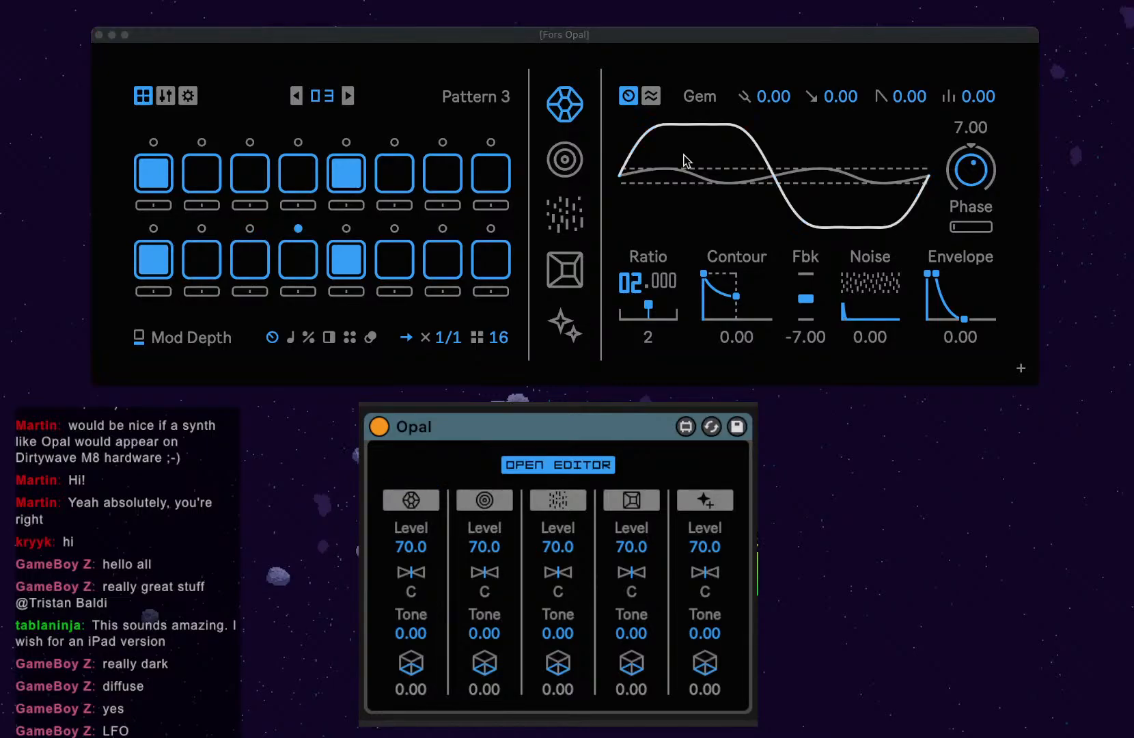
{"action": "mouse_move", "coordinate": [686, 162]}
{"action": "left_mouse_down"}
{"action": "mouse_move", "coordinate": [686, 147]}
{"action": "mouse_move", "coordinate": [686, 176]}
{"action": "left_mouse_up"}
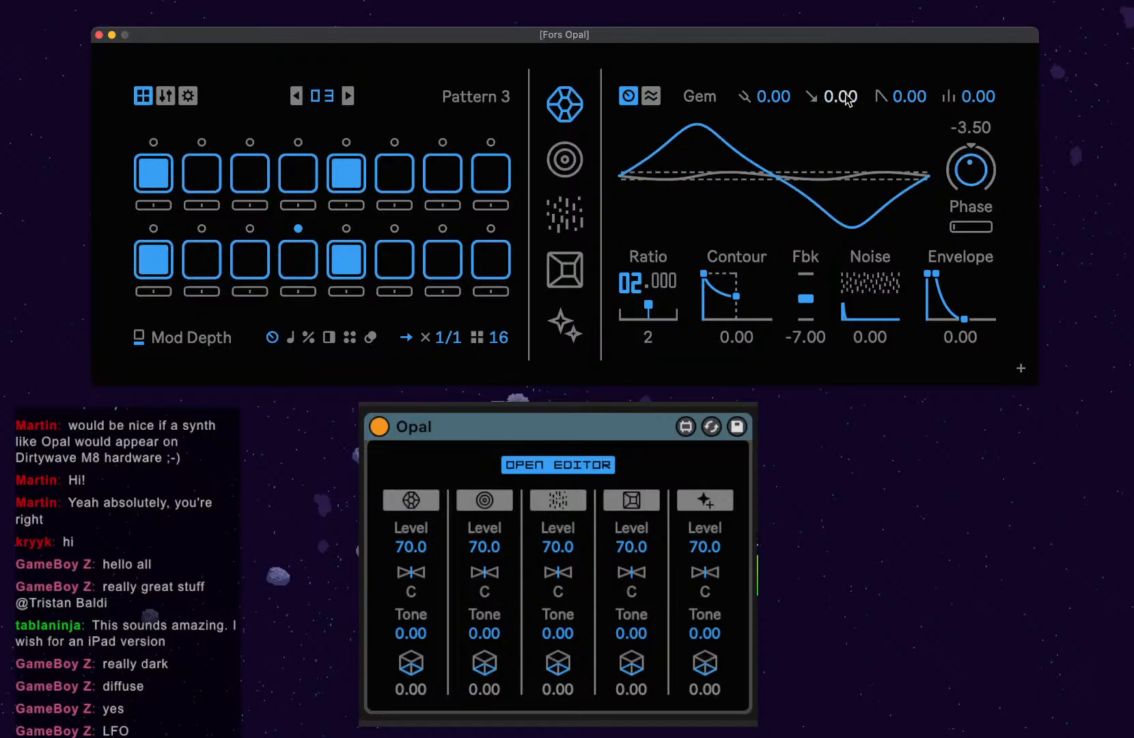
Set the Gem's pitch sweep to 19.8 with a 14.1 decay, and its envelope release to 37.75.
{"action": "left_click_drag", "start_coordinate": [848, 99], "coordinate": [909, 85]}
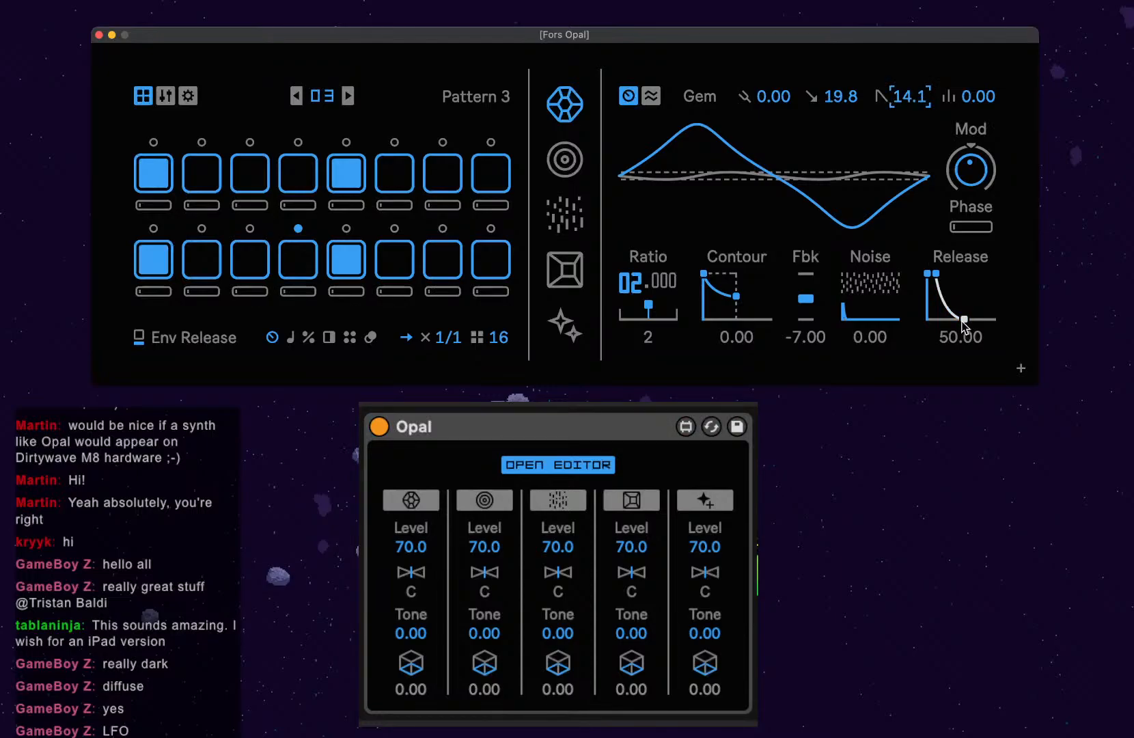
{"action": "left_click_drag", "start_coordinate": [963, 320], "coordinate": [957, 320]}
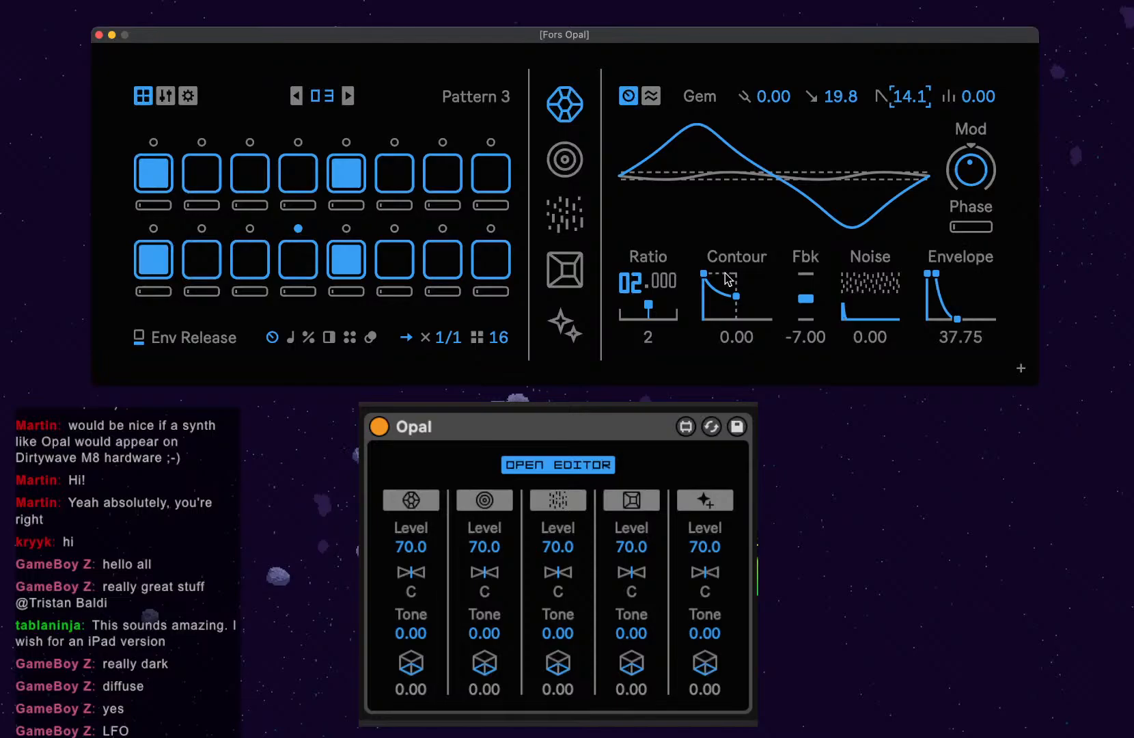
Refine the Gem's sound with a coarse ratio of 0, a noise level of 100.00 and an envelope release of 32.50.
{"action": "left_click_drag", "start_coordinate": [630, 282], "coordinate": [630, 295]}
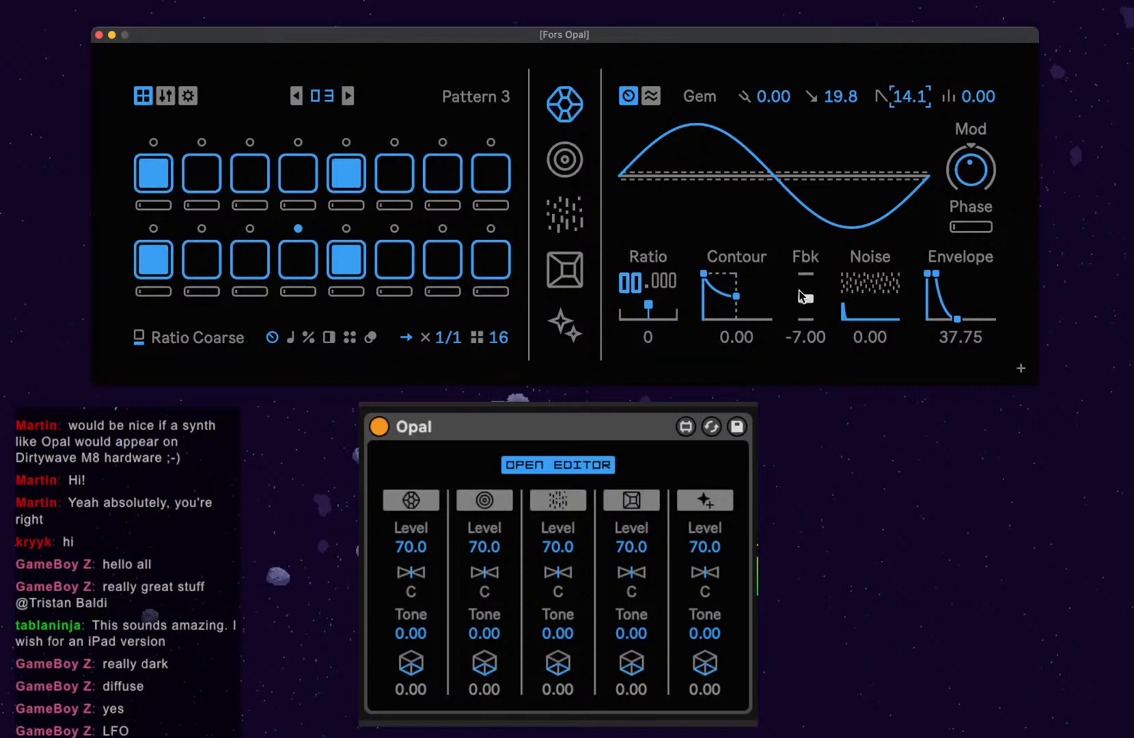
{"action": "left_click_drag", "start_coordinate": [859, 311], "coordinate": [870, 232]}
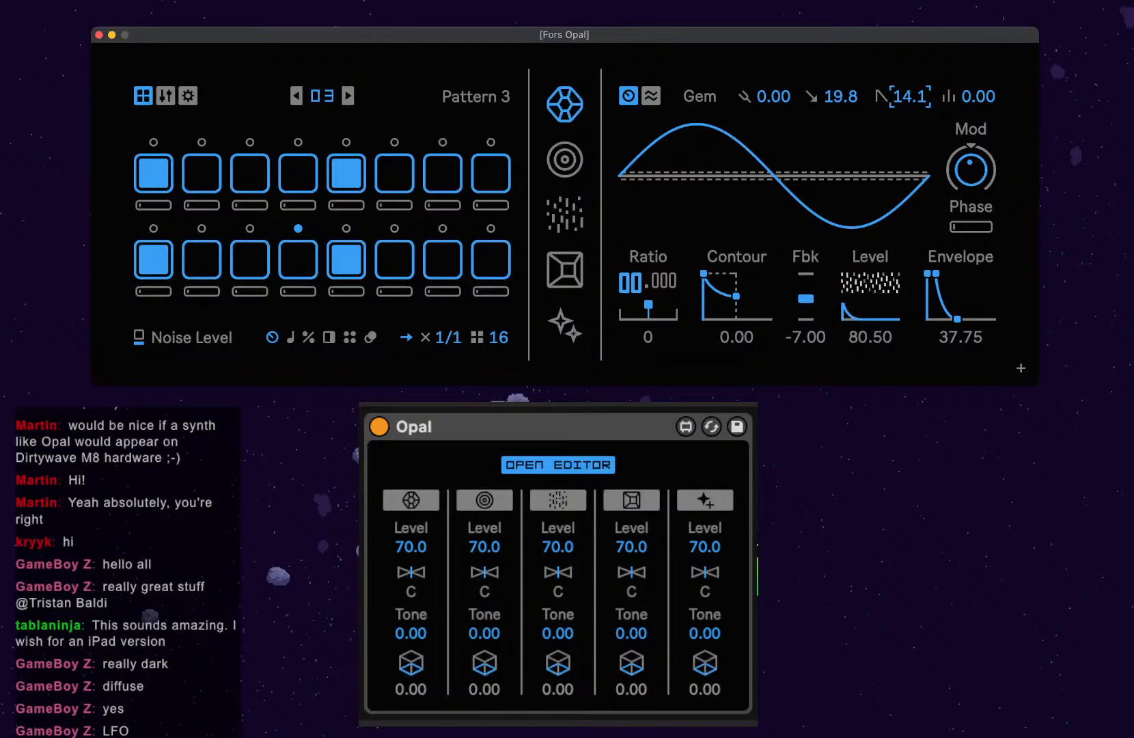
{"action": "left_click_drag", "start_coordinate": [871, 283], "coordinate": [854, 339]}
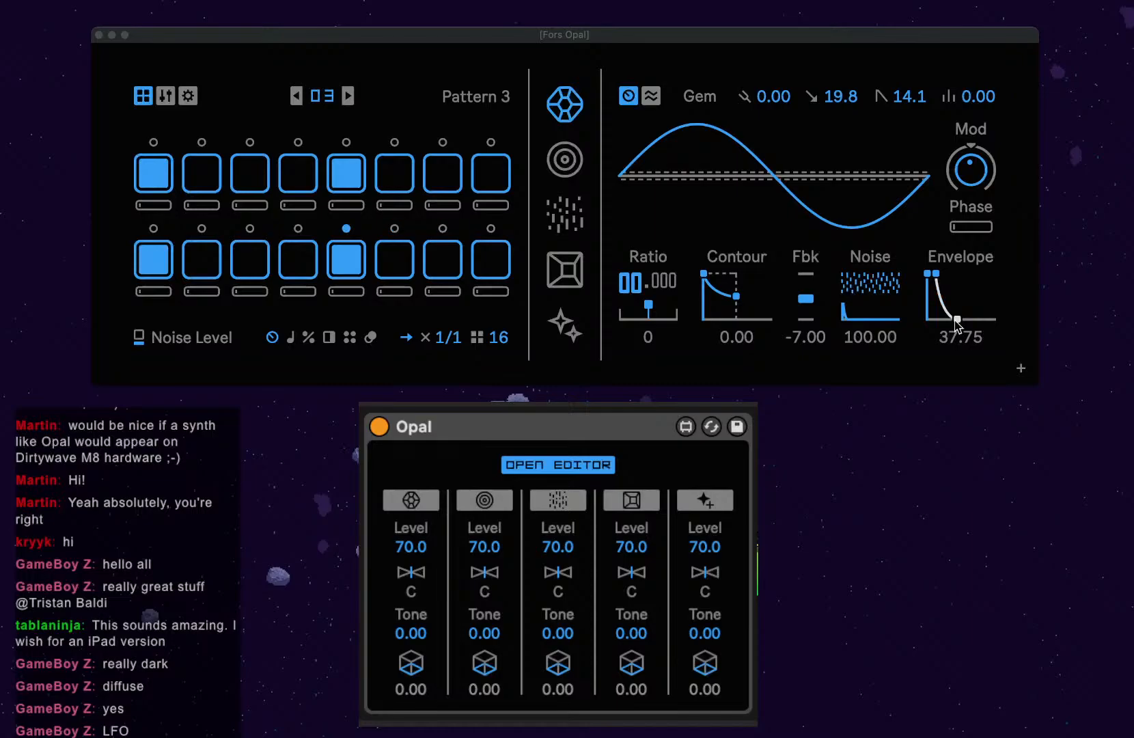
{"action": "left_click_drag", "start_coordinate": [956, 319], "coordinate": [953, 319]}
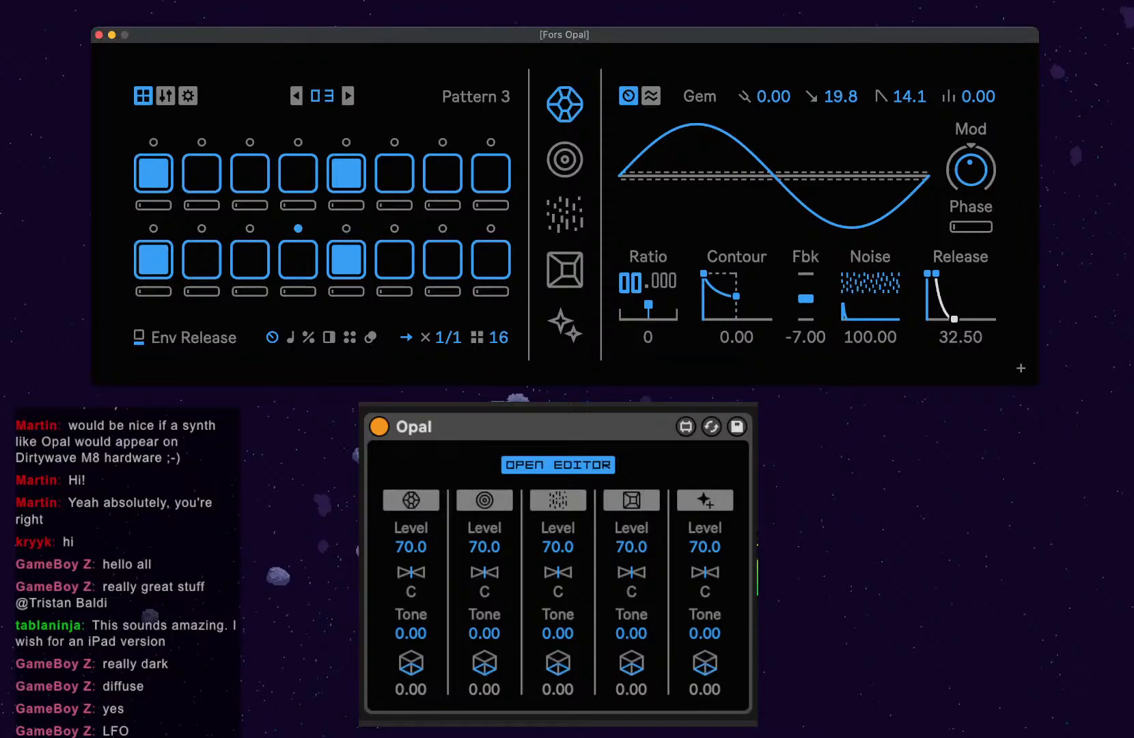